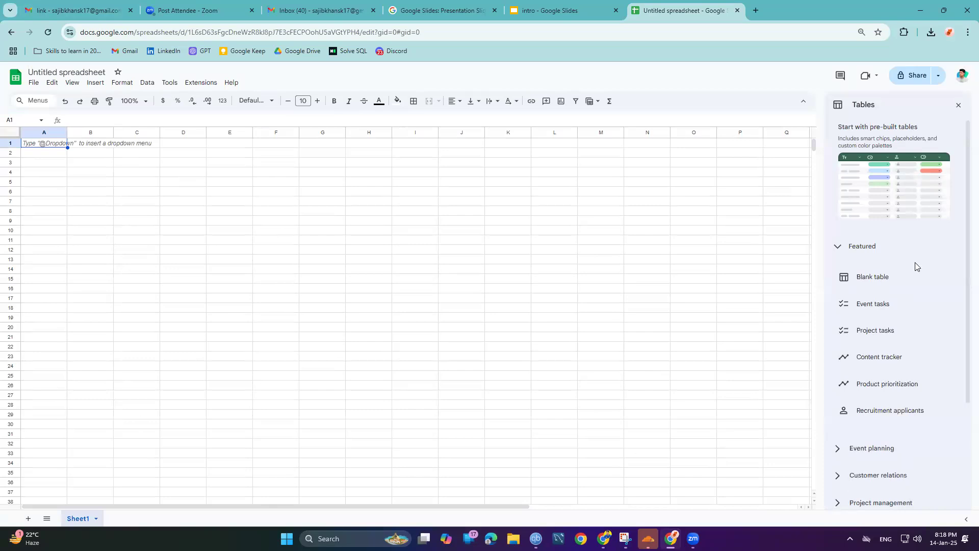
# Step: Close the pre-built tables pane and rename the spreadsheet as Expense Tracker
pyautogui.click(958, 105)
pyautogui.click(90, 72)
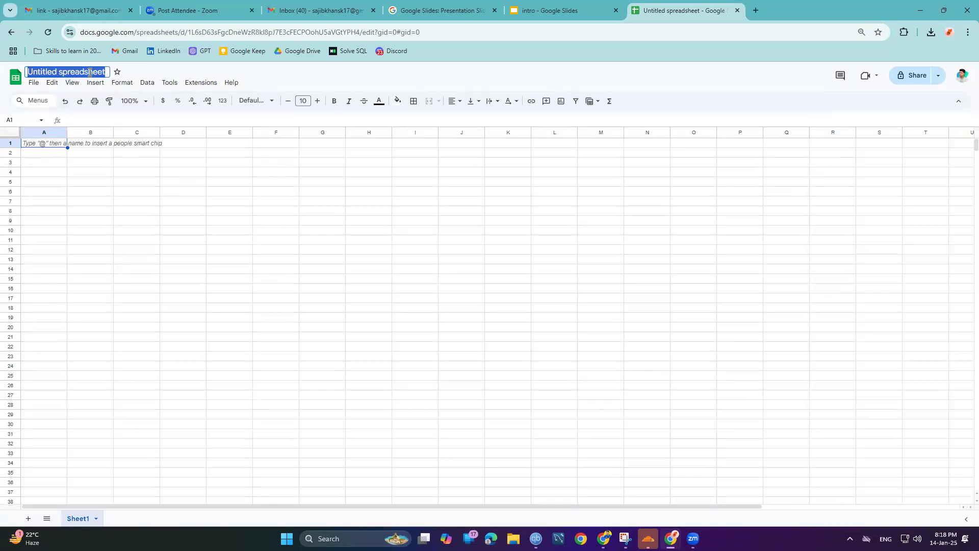
pyautogui.write('Expense')
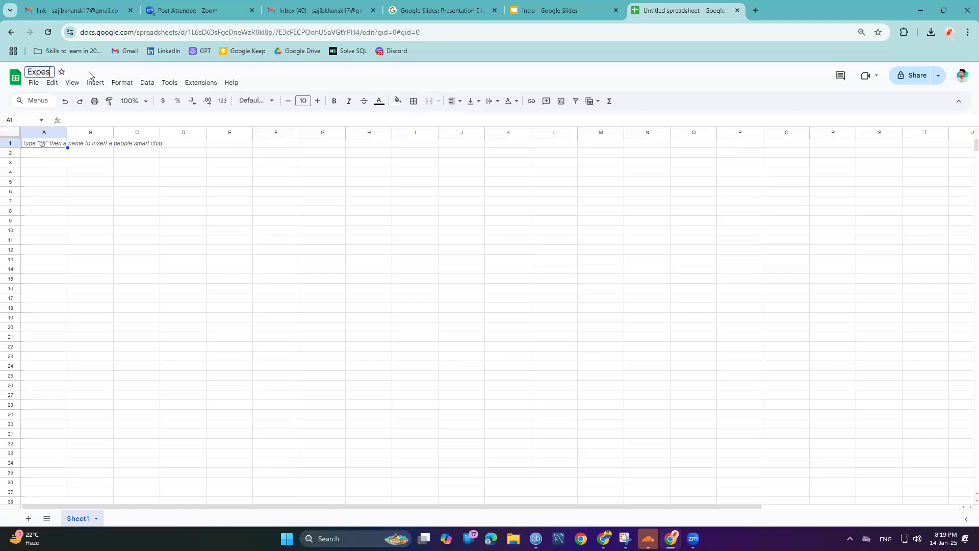
pyautogui.write(' Trackr')
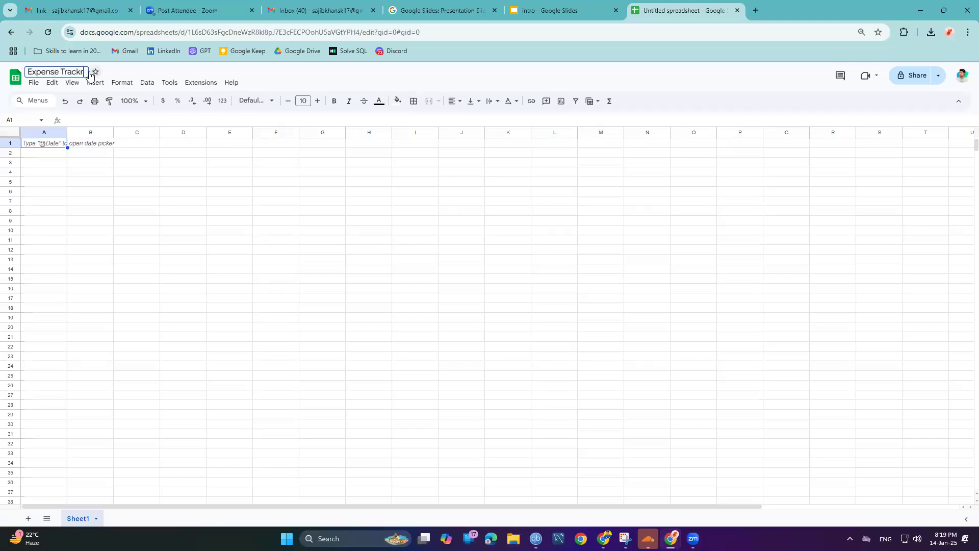
pyautogui.press('BackSpace')
pyautogui.write('er')
pyautogui.press('Return')
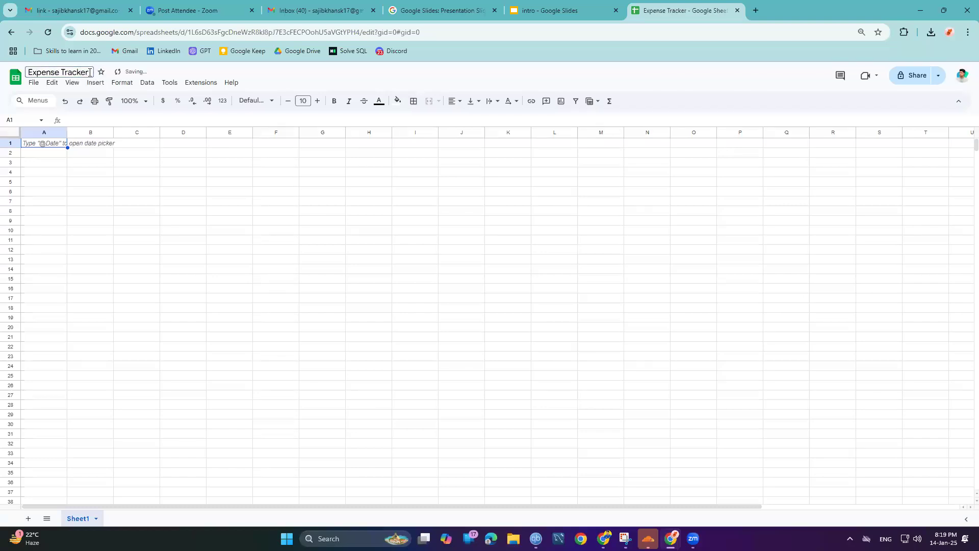
# Step: Retype the sheet tab's name as Sheet1
pyautogui.doubleClick(82, 518)
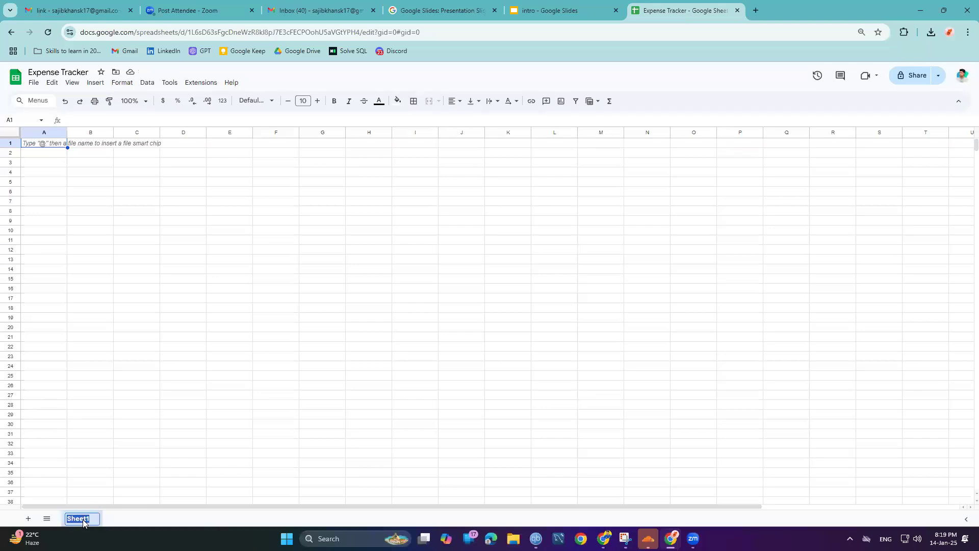
pyautogui.write(';')
pyautogui.press('BackSpace')
pyautogui.write('Sheet')
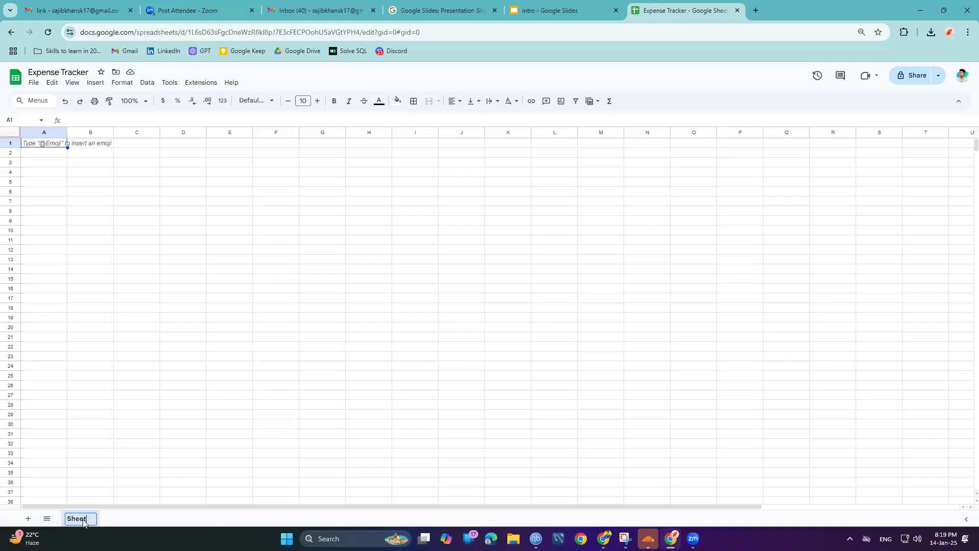
pyautogui.write('1')
pyautogui.press('Return')
# Step: Enter the label "Date" in cell B3
pyautogui.scroll(2, 171, 190)
pyautogui.scroll(3, 171, 189)
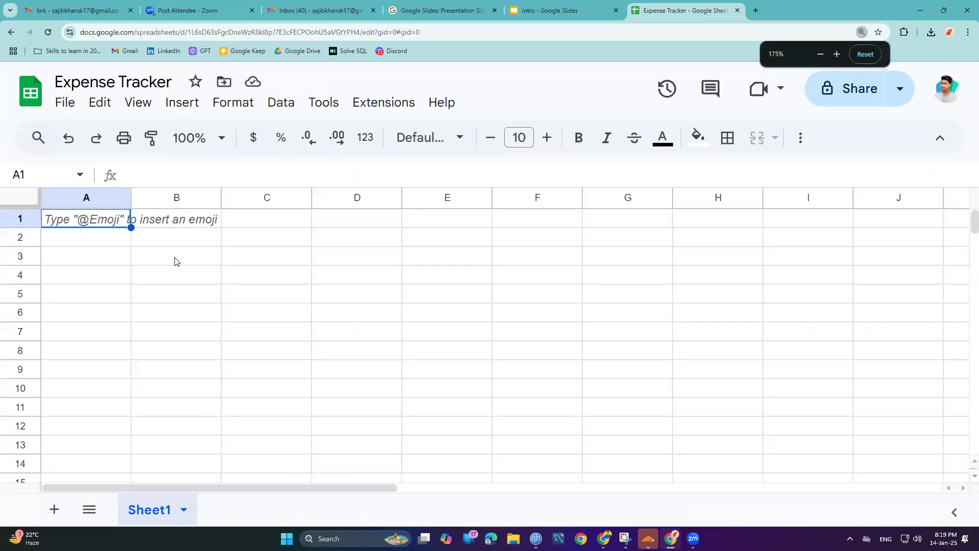
pyautogui.click(175, 261)
pyautogui.doubleClick(175, 259)
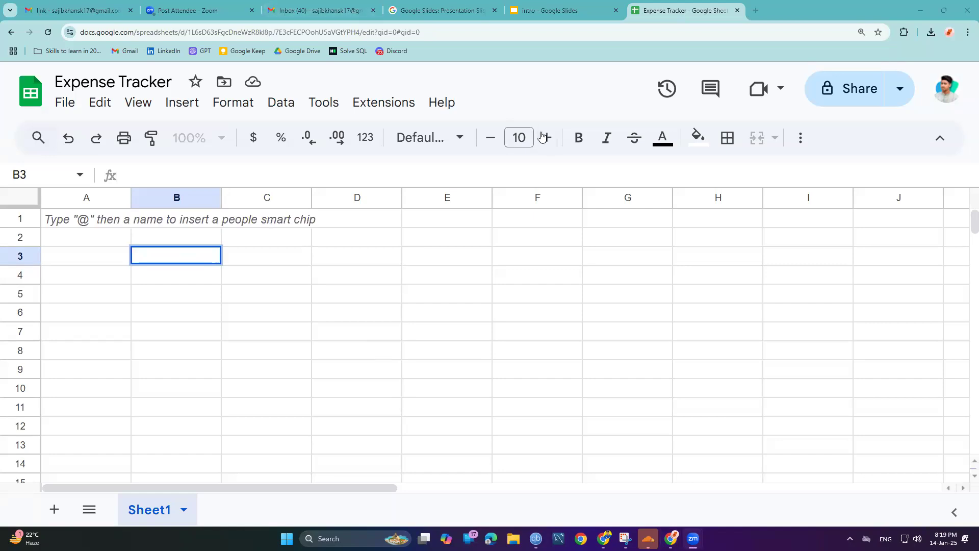
pyautogui.click(158, 257)
pyautogui.write('Date')
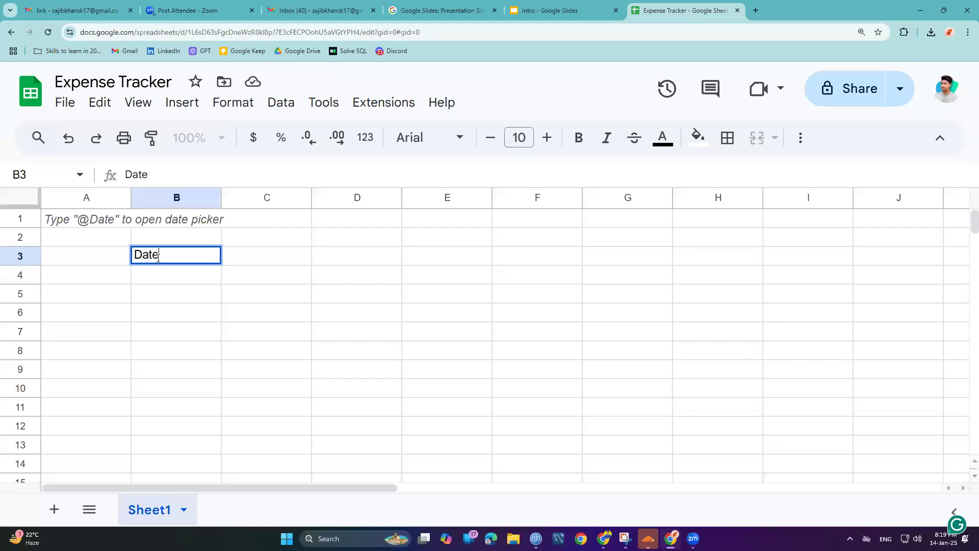
pyautogui.press('Return')
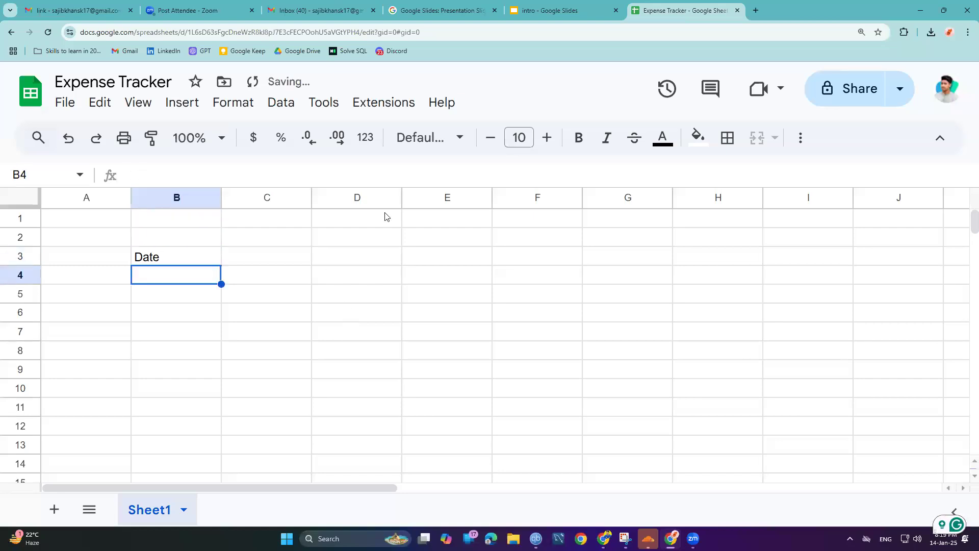
# Step: Enter the label "Category" in cell D3, leaving an empty cell beside the Date label
pyautogui.click(355, 276)
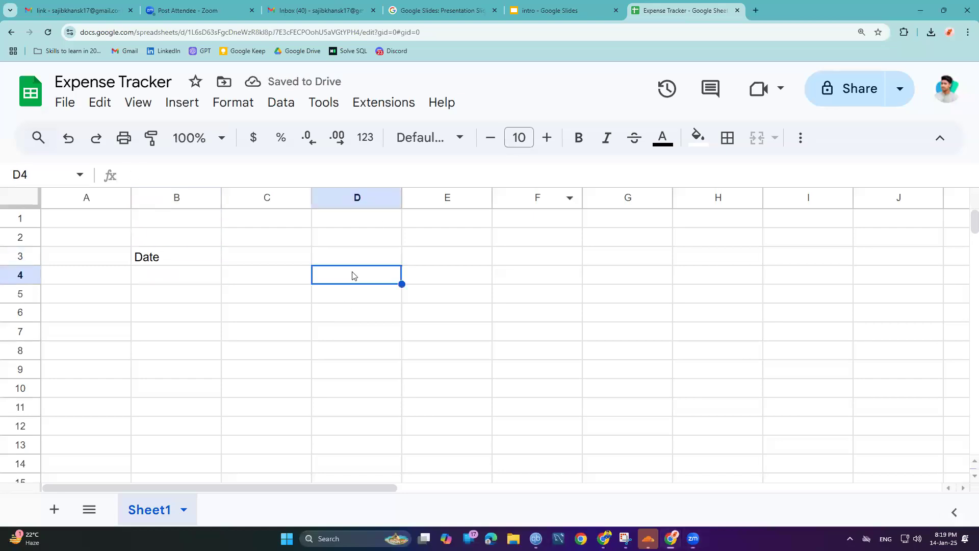
pyautogui.click(329, 256)
pyautogui.click(238, 272)
pyautogui.moveTo(278, 241); pyautogui.dragTo(309, 257)
pyautogui.click(390, 259)
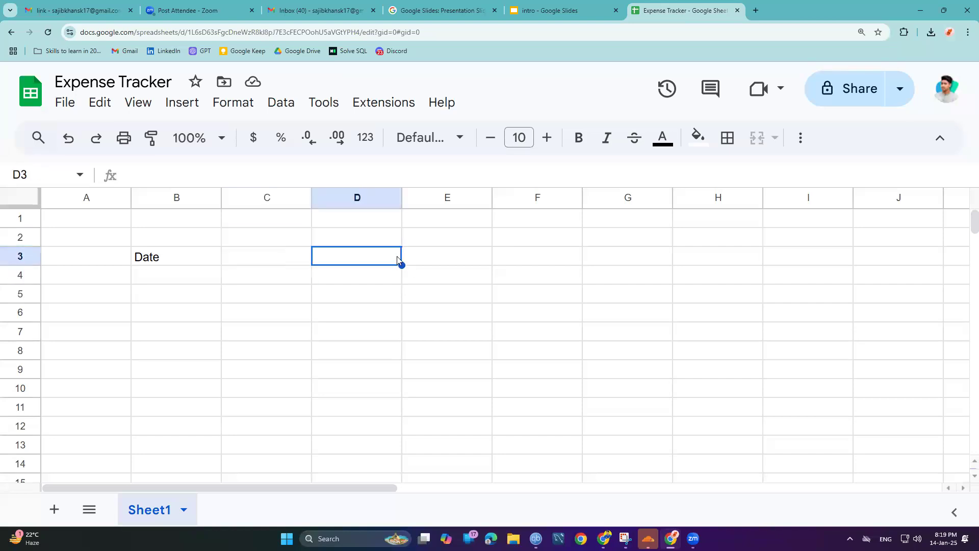
pyautogui.doubleClick(371, 258)
pyautogui.write('C')
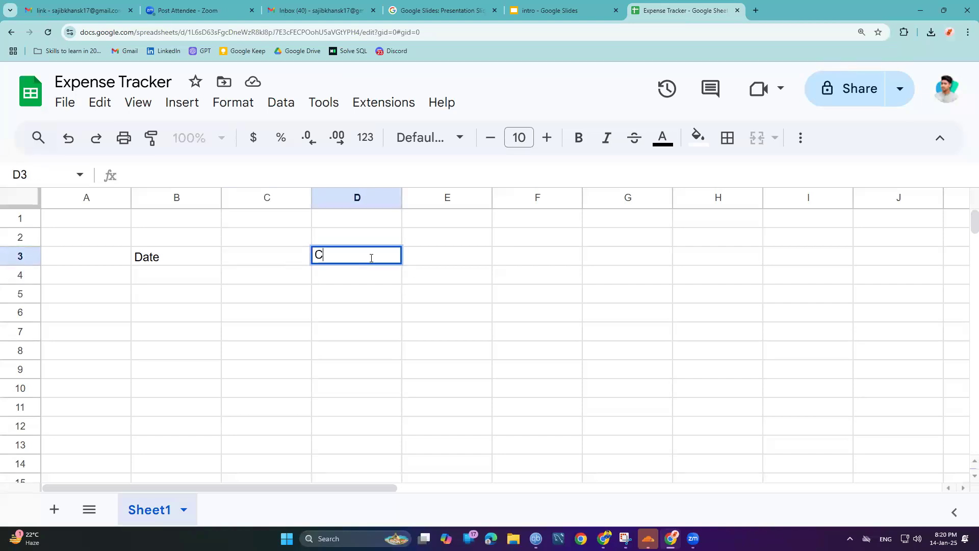
pyautogui.write('ategory')
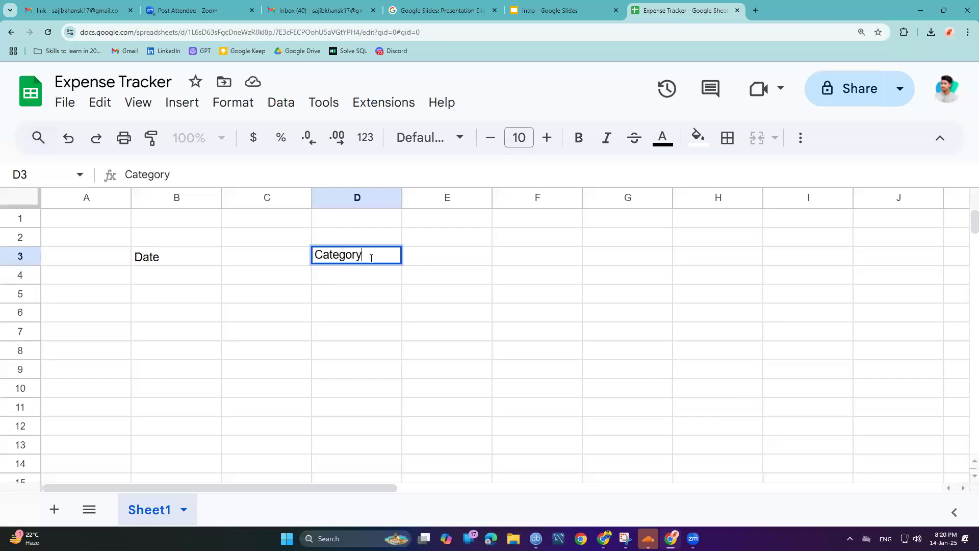
pyautogui.press('Return')
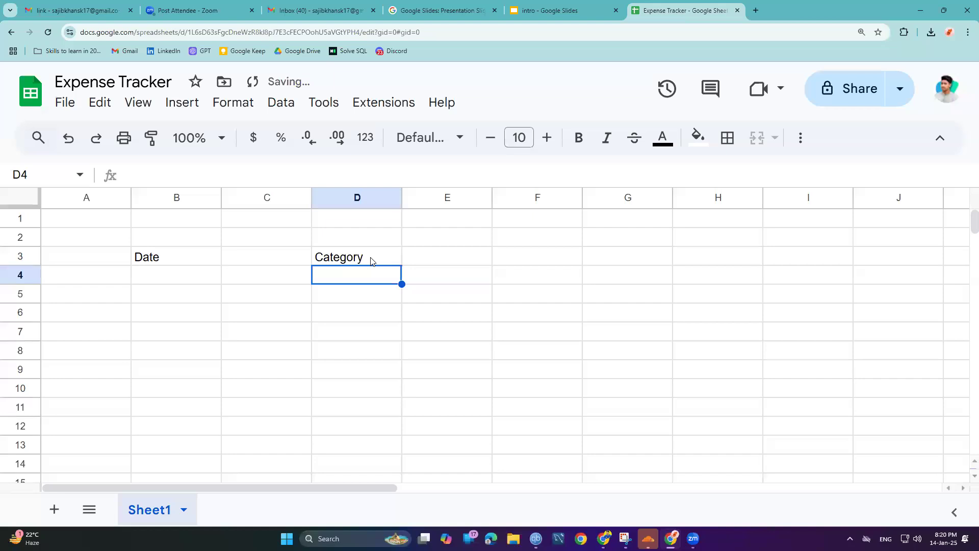
# Step: Add the labels "Amount" in cell B5 and "Remarks" in cell D5
pyautogui.click(168, 293)
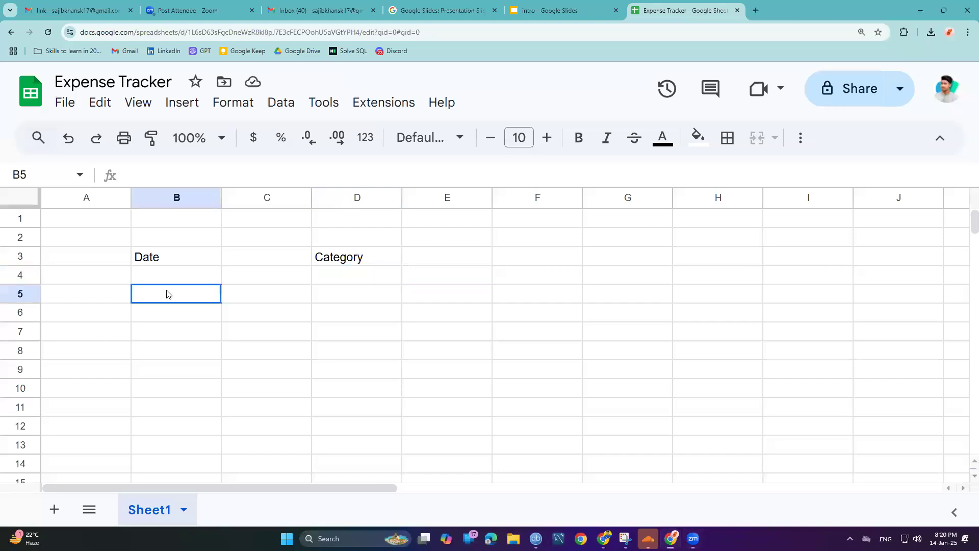
pyautogui.doubleClick(175, 293)
pyautogui.write('Amount')
pyautogui.press('Return')
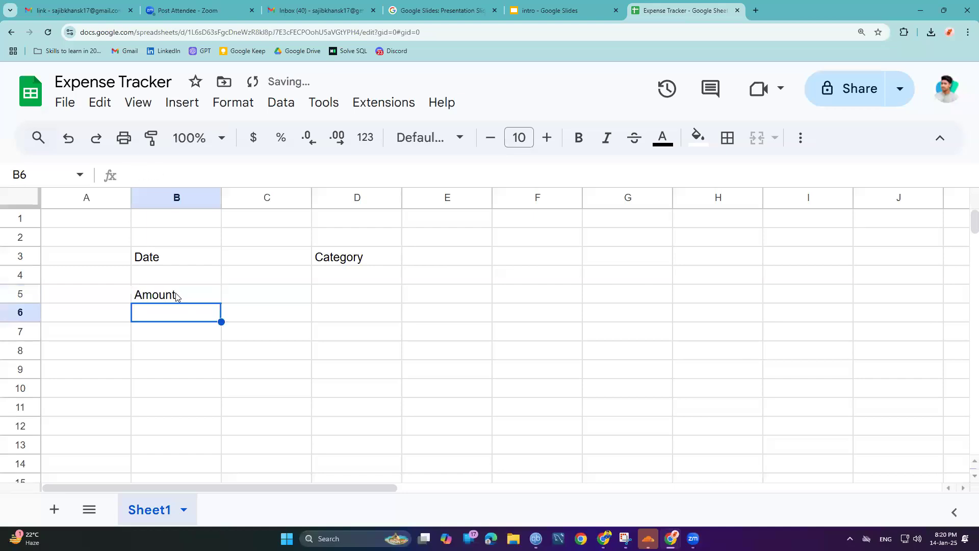
pyautogui.doubleClick(355, 299)
pyautogui.write('Remakrs')
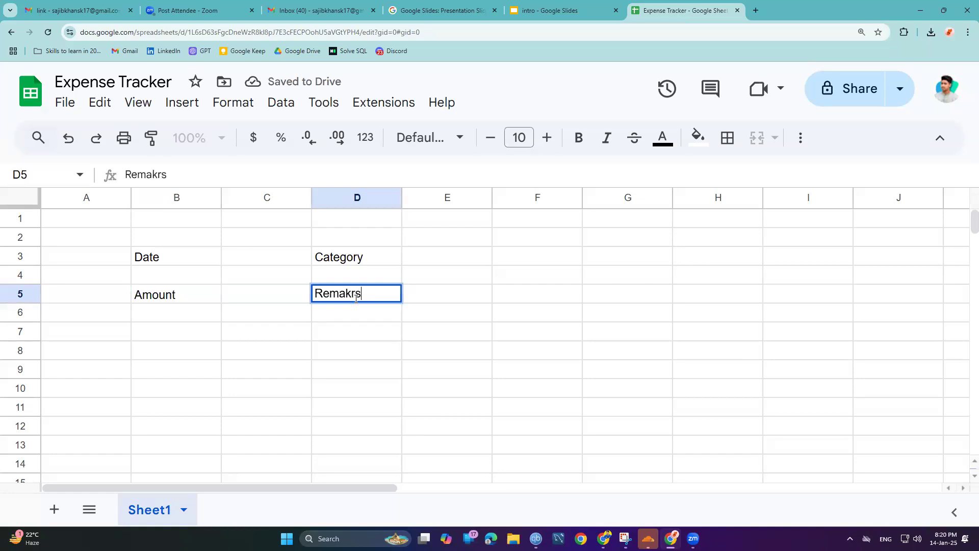
pyautogui.press('Return')
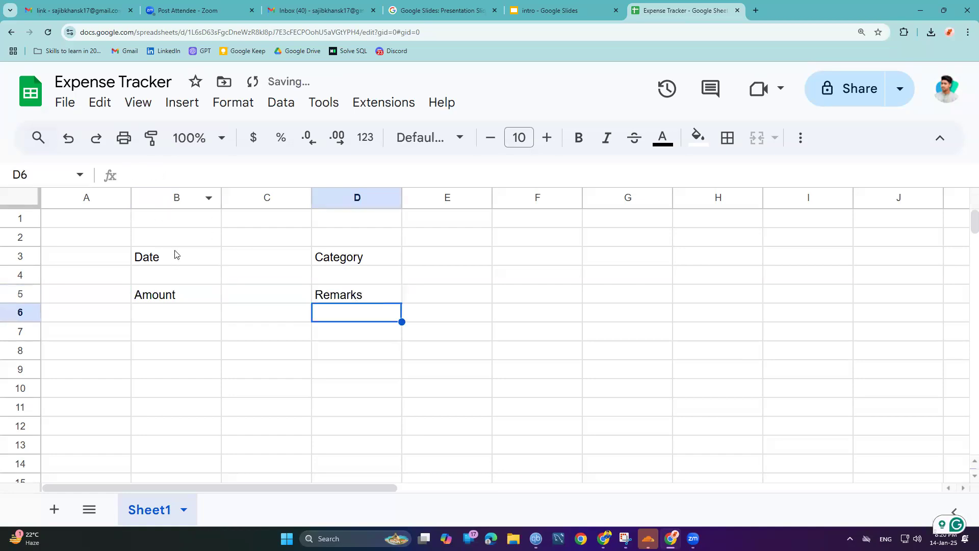
# Step: Try a black fill on the whole range A1:E10, and undo it
pyautogui.moveTo(172, 223); pyautogui.dragTo(462, 375)
pyautogui.moveTo(97, 220); pyautogui.dragTo(442, 391)
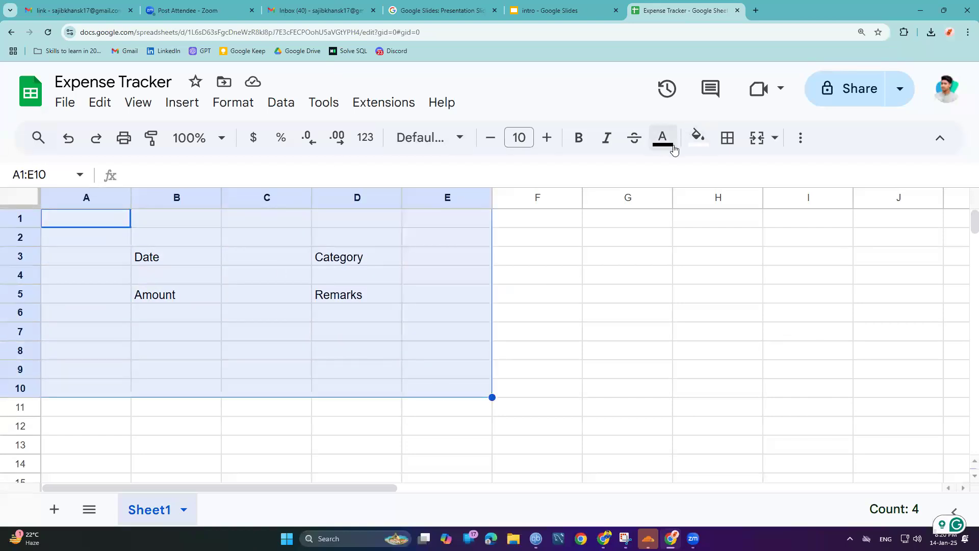
pyautogui.click(694, 138)
pyautogui.click(704, 200)
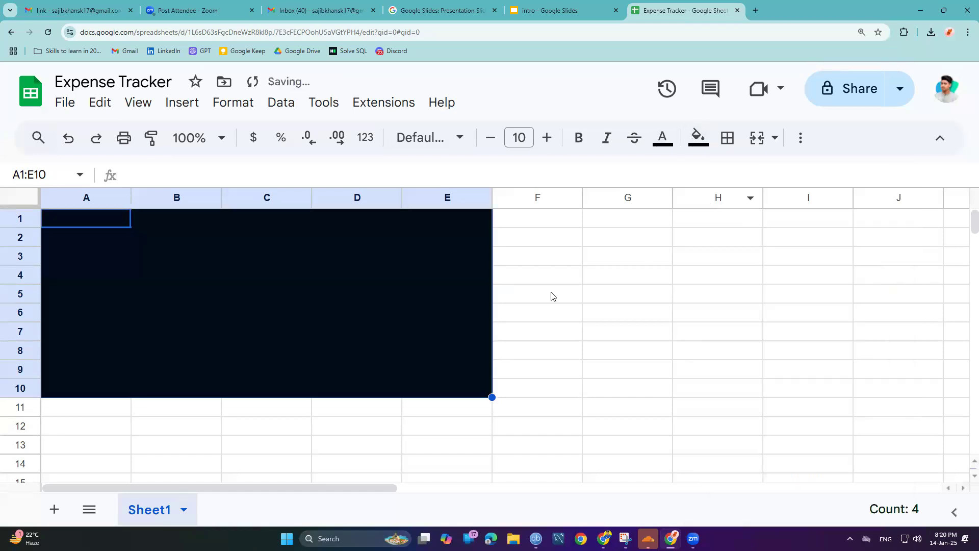
pyautogui.hotkey('ctrl', '-')
pyautogui.hotkey('ctrl', '-')
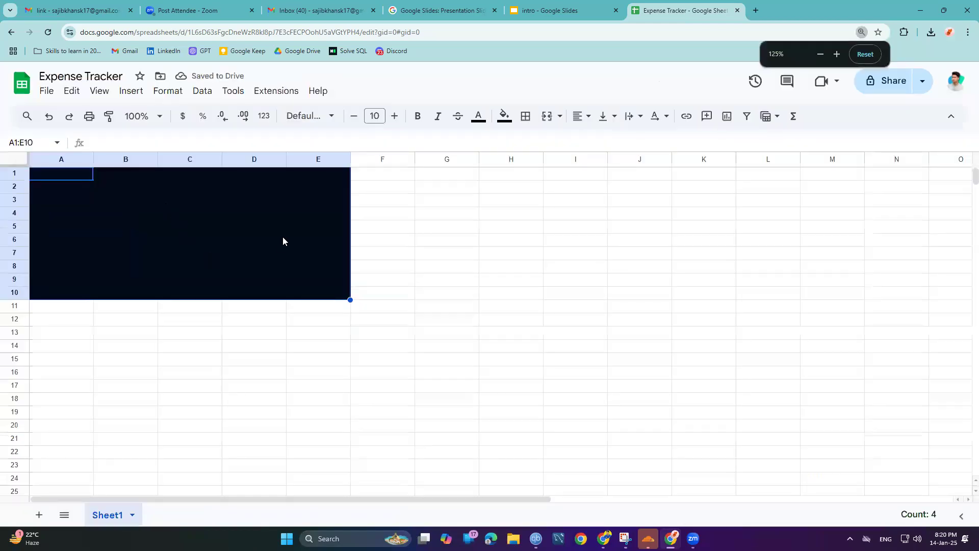
pyautogui.click(309, 253)
pyautogui.hotkey('ctrl', 'z')
# Step: Apply black text and a black fill to A1:E9, leaving out the label cells B3, D3, B5 and D5
pyautogui.moveTo(61, 173); pyautogui.dragTo(339, 285)
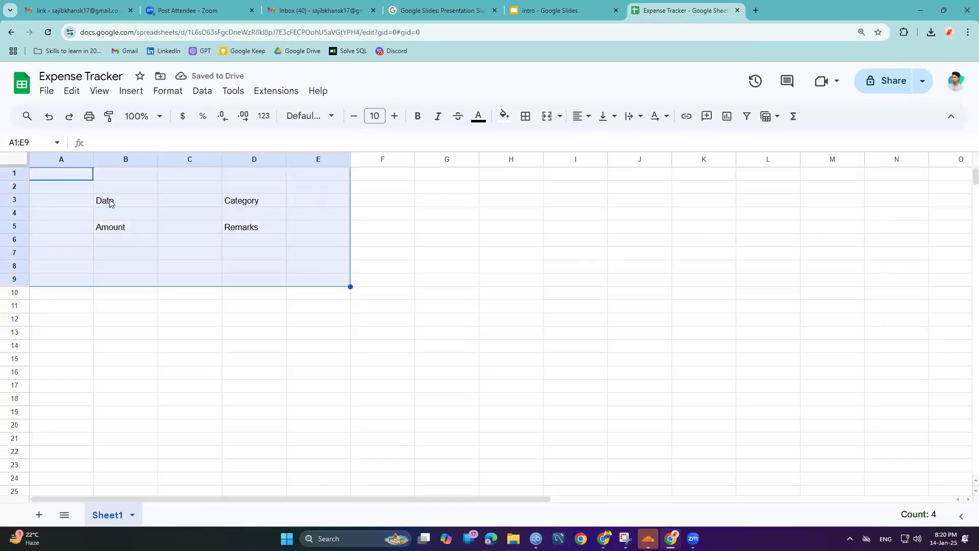
pyautogui.keyDown('ctrl'); pyautogui.click(110, 200); pyautogui.keyUp('ctrl')
pyautogui.keyDown('ctrl'); pyautogui.click(269, 204); pyautogui.keyUp('ctrl')
pyautogui.keyDown('ctrl'); pyautogui.click(128, 229); pyautogui.keyUp('ctrl')
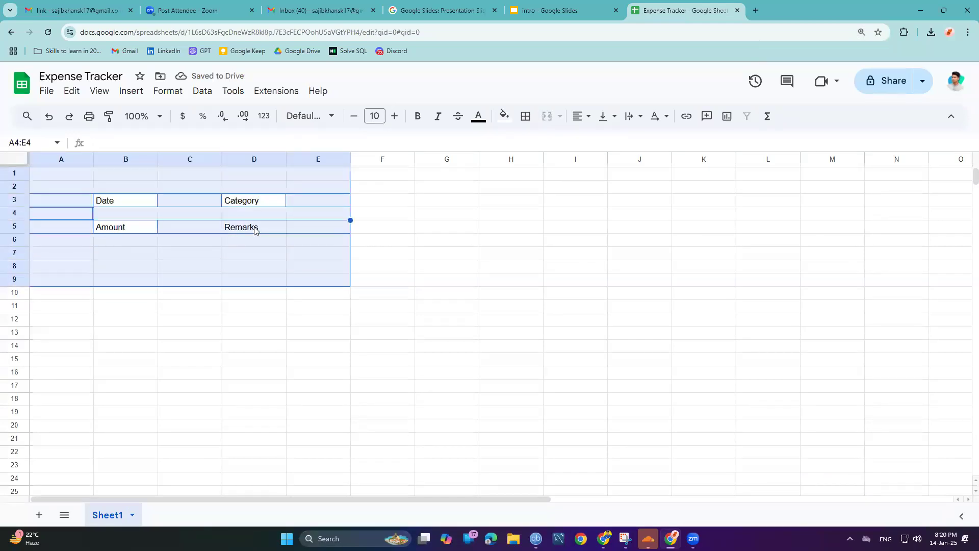
pyautogui.keyDown('ctrl'); pyautogui.click(255, 229); pyautogui.keyUp('ctrl')
pyautogui.click(502, 118)
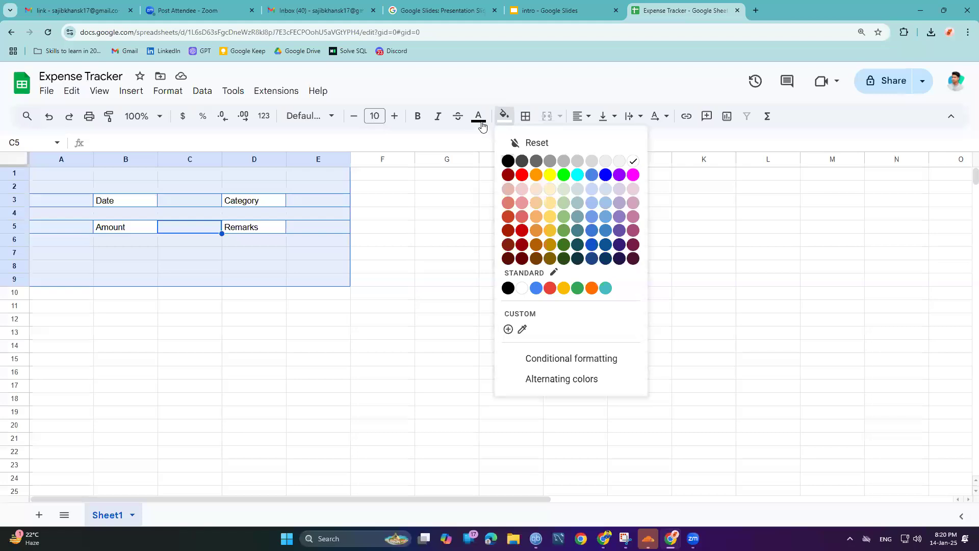
pyautogui.click(479, 119)
pyautogui.click(482, 160)
pyautogui.click(502, 117)
pyautogui.click(508, 161)
pyautogui.click(357, 238)
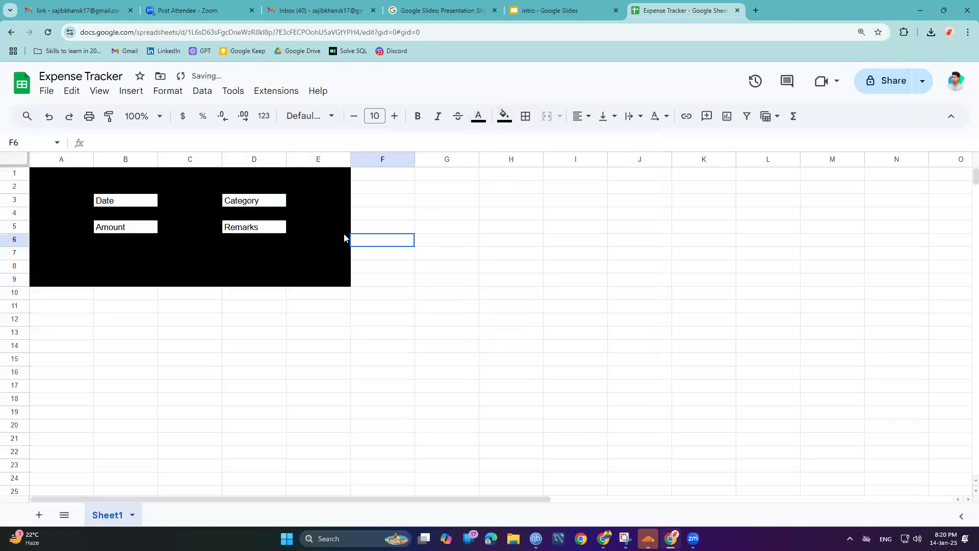
# Step: Fill the entry cells C3, C5, E3 and E5 beside the labels with the palest cyan, after trying red
pyautogui.click(171, 202)
pyautogui.keyDown('ctrl'); pyautogui.click(180, 226); pyautogui.keyUp('ctrl')
pyautogui.keyDown('ctrl'); pyautogui.click(299, 226); pyautogui.keyUp('ctrl')
pyautogui.keyDown('ctrl'); pyautogui.click(302, 199); pyautogui.keyUp('ctrl')
pyautogui.click(504, 116)
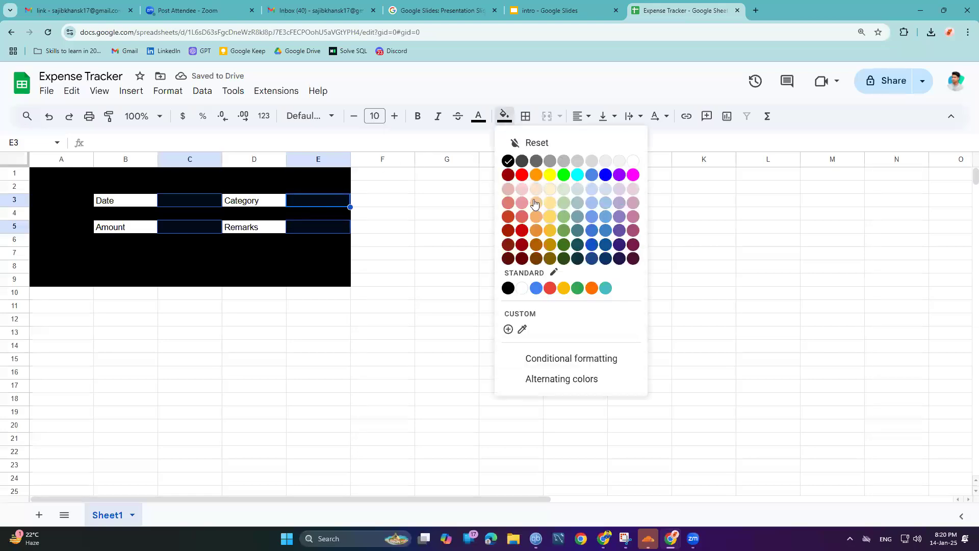
pyautogui.click(523, 176)
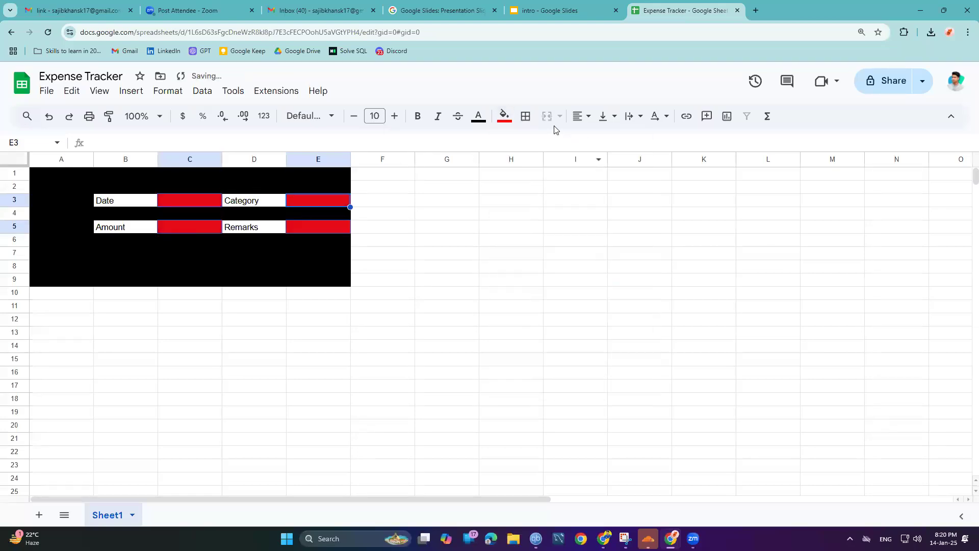
pyautogui.hotkey('ctrl', 'z')
pyautogui.click(504, 117)
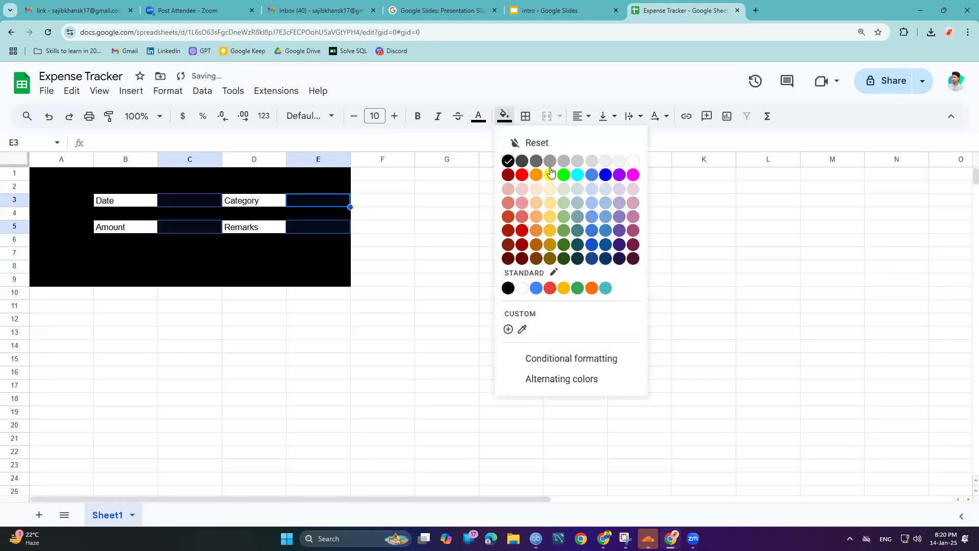
pyautogui.click(577, 190)
pyautogui.click(469, 257)
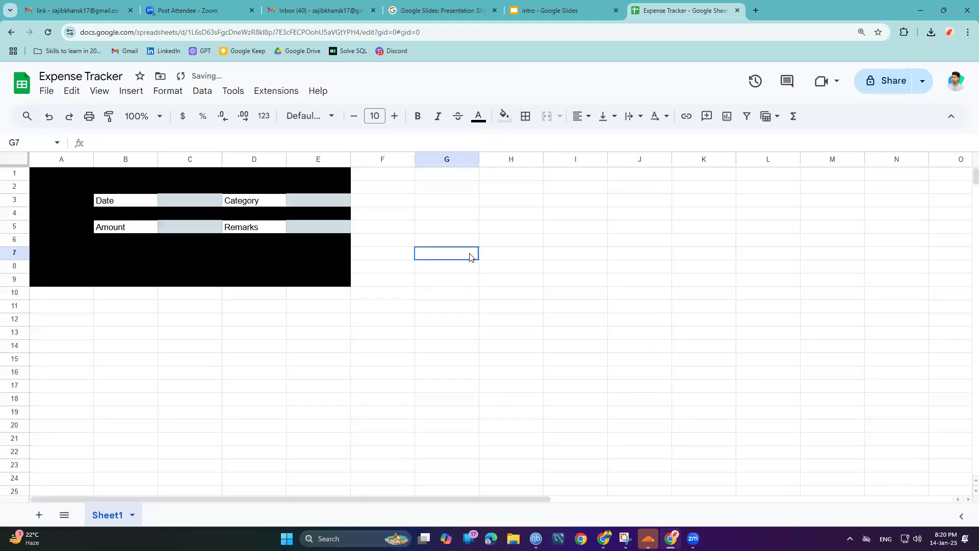
# Step: Merge cells B1:D2 into one title cell and set its text colour to white
pyautogui.click(132, 179)
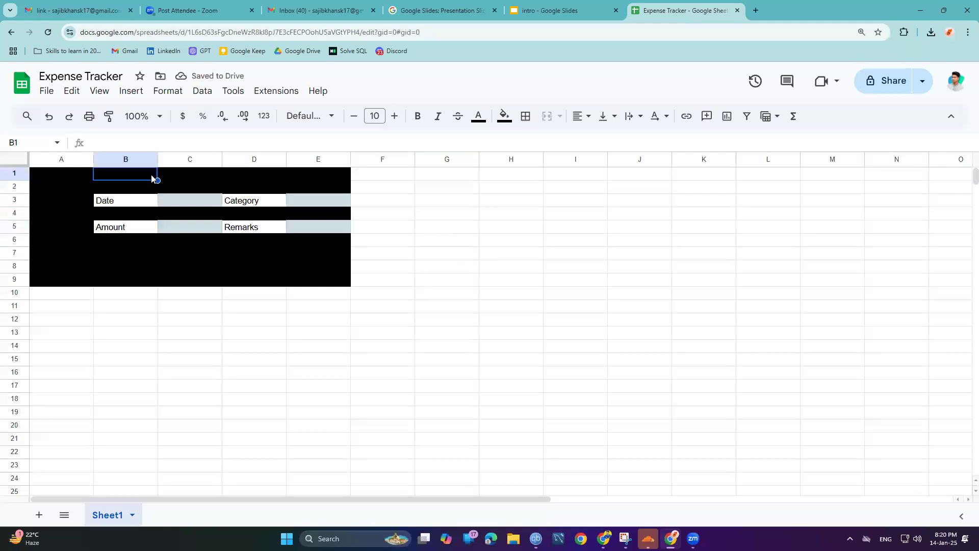
pyautogui.moveTo(152, 179); pyautogui.dragTo(266, 188)
pyautogui.click(545, 119)
pyautogui.write('S')
pyautogui.press('BackSpace')
pyautogui.write('Ex')
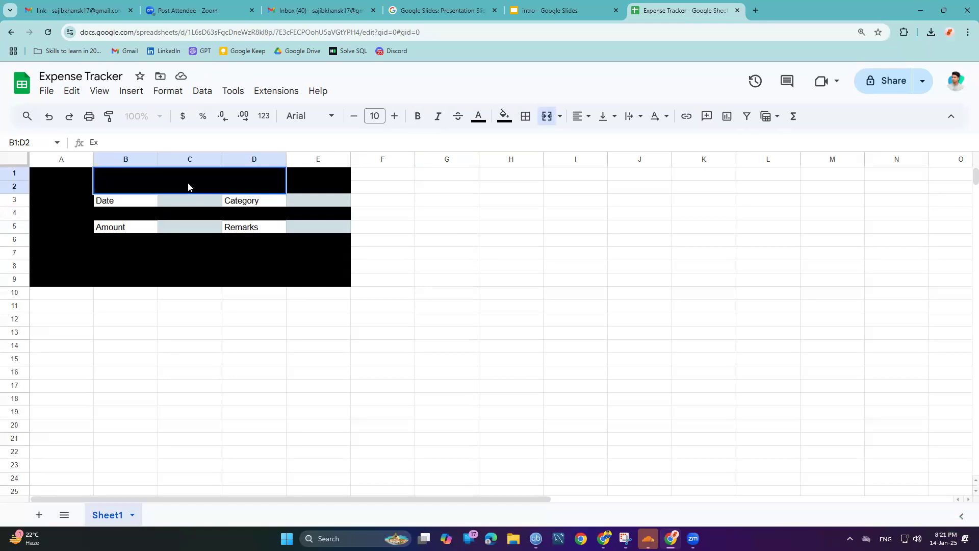
pyautogui.click(481, 121)
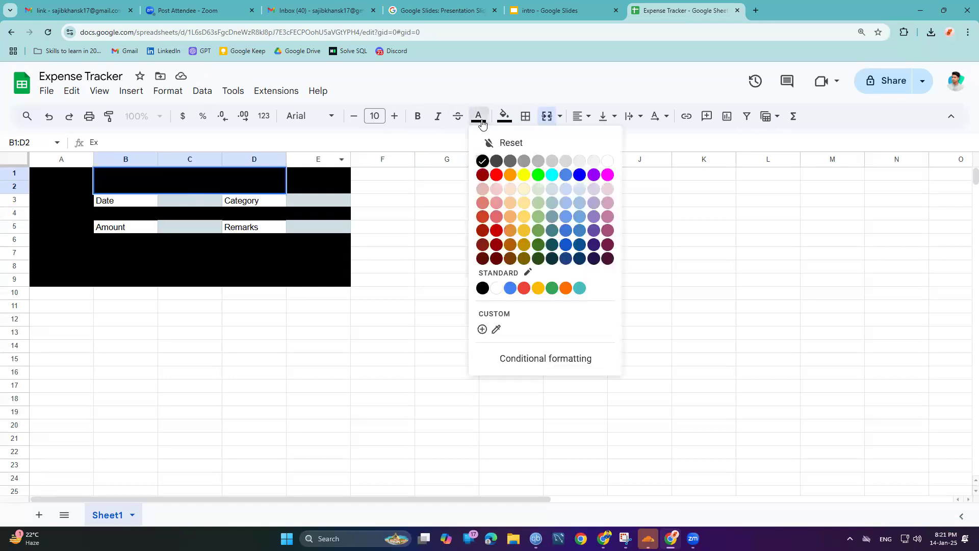
pyautogui.click(607, 161)
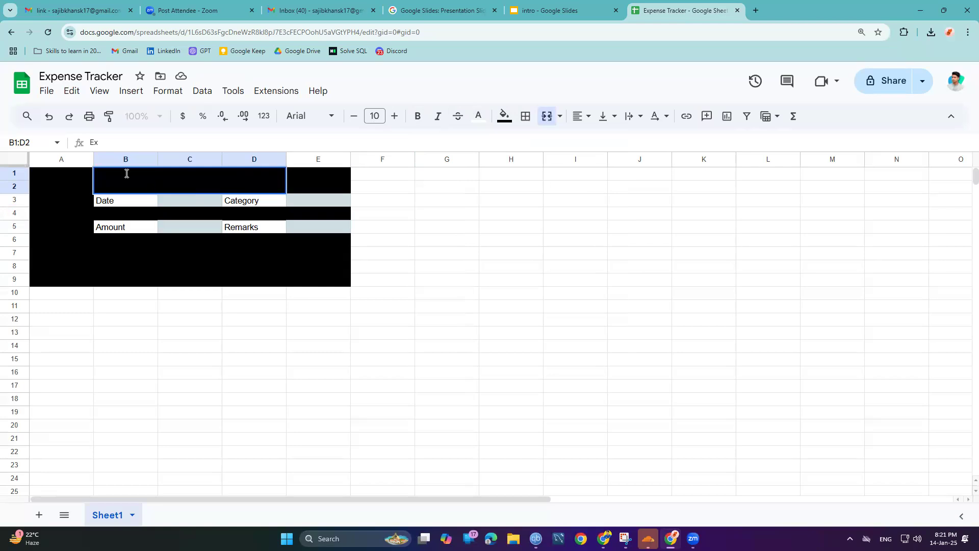
# Step: Enter the title "Expense Tracker" in the merged cell B1:D2
pyautogui.click(103, 146)
pyautogui.write('Ex')
pyautogui.press('BackSpace')
pyautogui.press('BackSpace')
pyautogui.write('Expense Tracker')
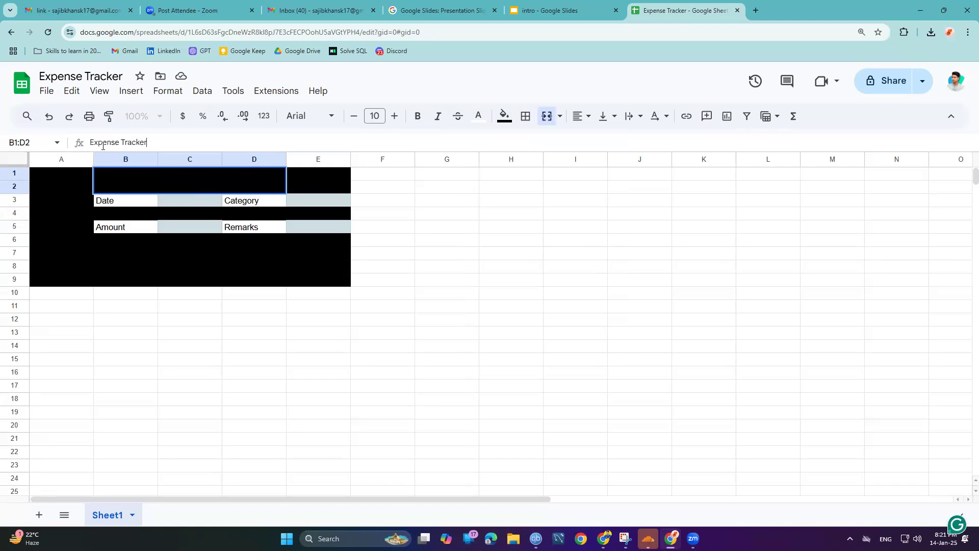
# Step: Try a very light grey fill on the merged title cell B1:D2 and undo it
pyautogui.moveTo(153, 143); pyautogui.dragTo(90, 142)
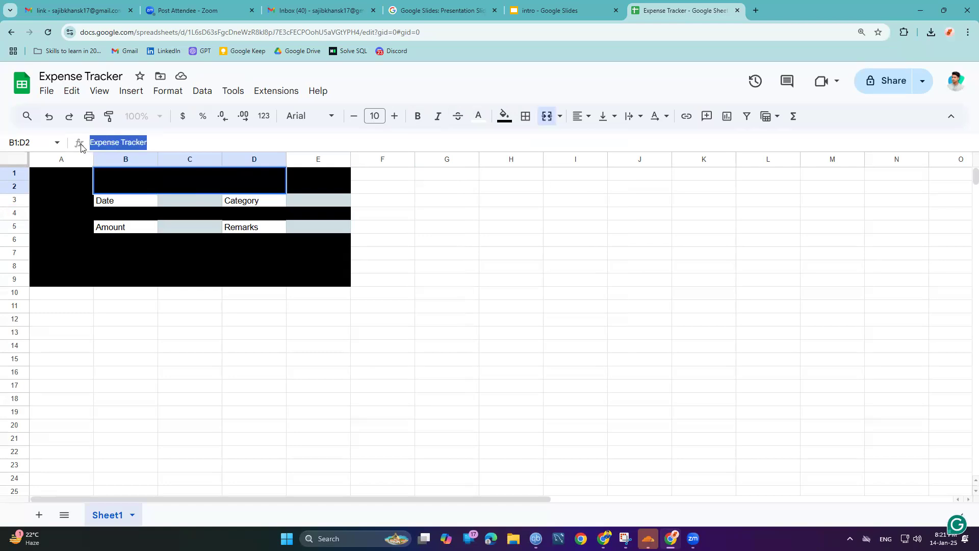
pyautogui.click(507, 118)
pyautogui.click(620, 162)
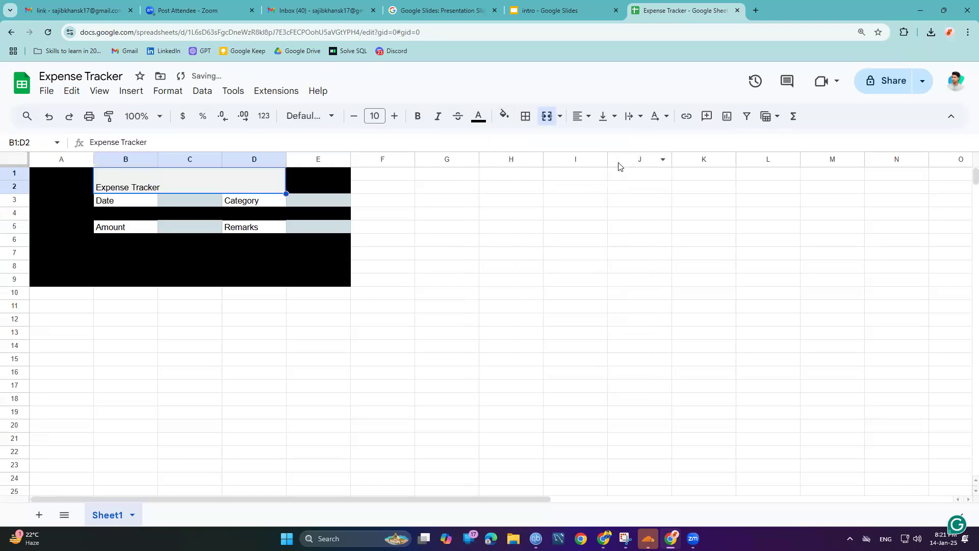
pyautogui.click(226, 197)
pyautogui.click(428, 305)
pyautogui.hotkey('ctrl', 'z')
# Step: Set the text colour of the title in B1:D2 to white and its font size to 19
pyautogui.click(480, 117)
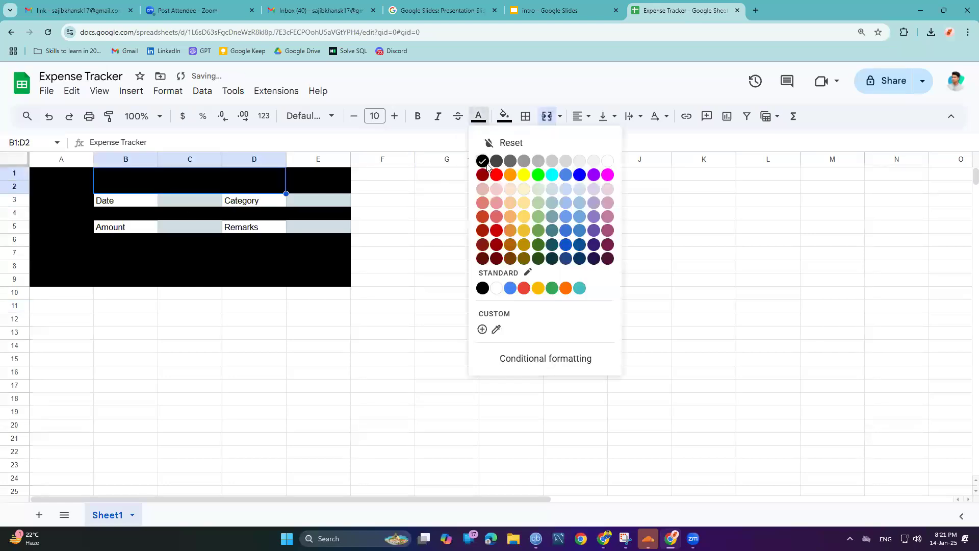
pyautogui.click(608, 161)
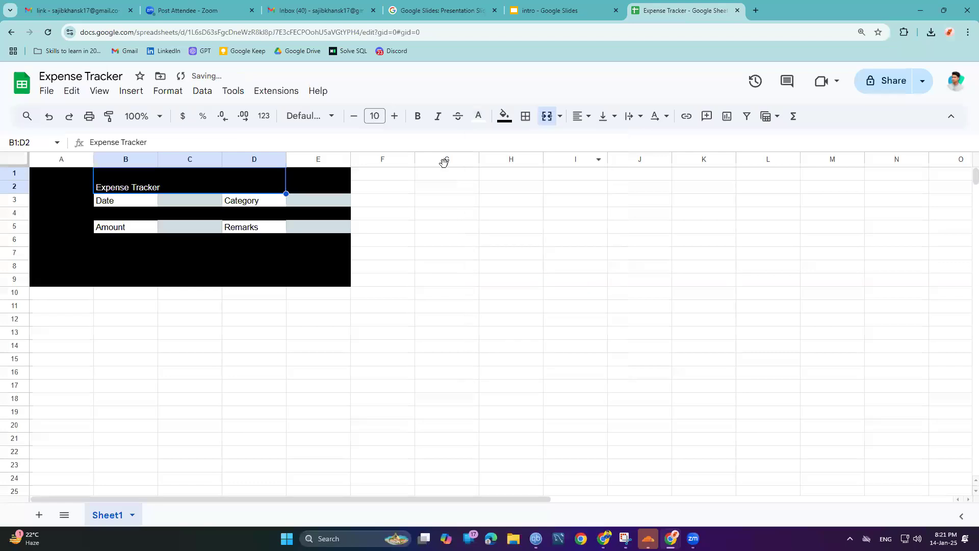
pyautogui.click(393, 116)
pyautogui.click(394, 117)
pyautogui.click(394, 116)
pyautogui.click(393, 116)
pyautogui.click(393, 116)
pyautogui.click(393, 116)
pyautogui.click(393, 116)
pyautogui.click(393, 117)
pyautogui.click(394, 116)
# Step: Align the title text vertically to the middle of the merged cell B1:D2
pyautogui.click(611, 118)
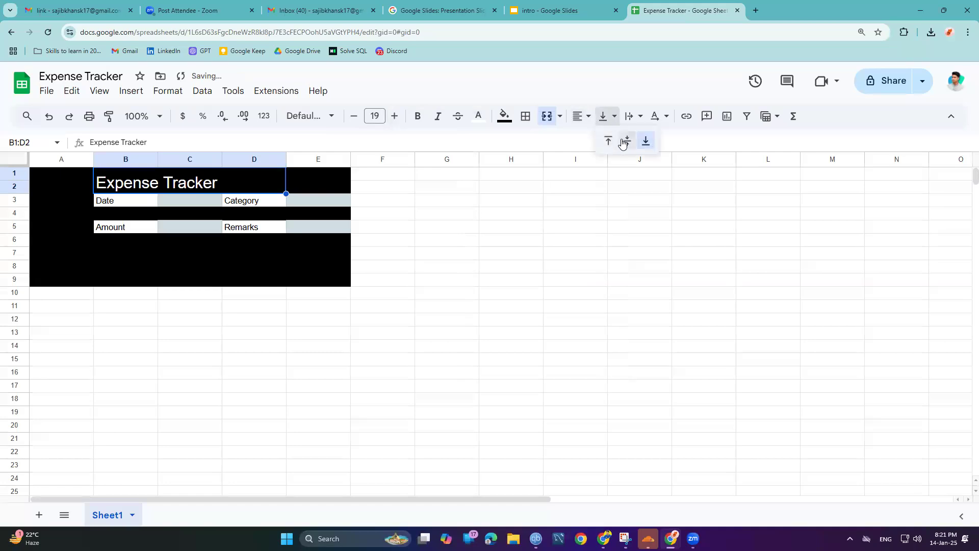
pyautogui.click(621, 141)
pyautogui.click(607, 116)
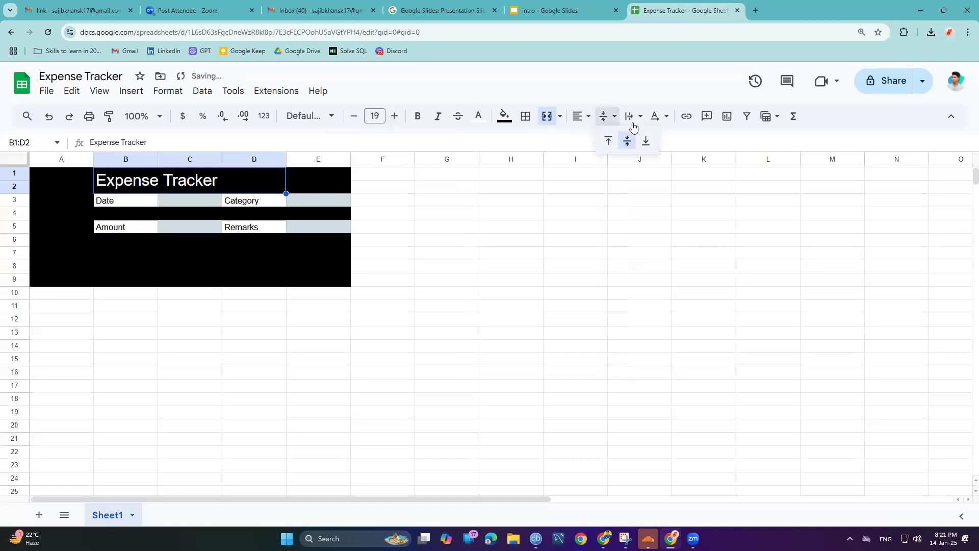
pyautogui.click(632, 116)
pyautogui.click(648, 141)
pyautogui.hotkey('ctrl', '-')
pyautogui.hotkey('ctrl', '+')
pyautogui.hotkey('ctrl', '+')
pyautogui.hotkey('ctrl', '+')
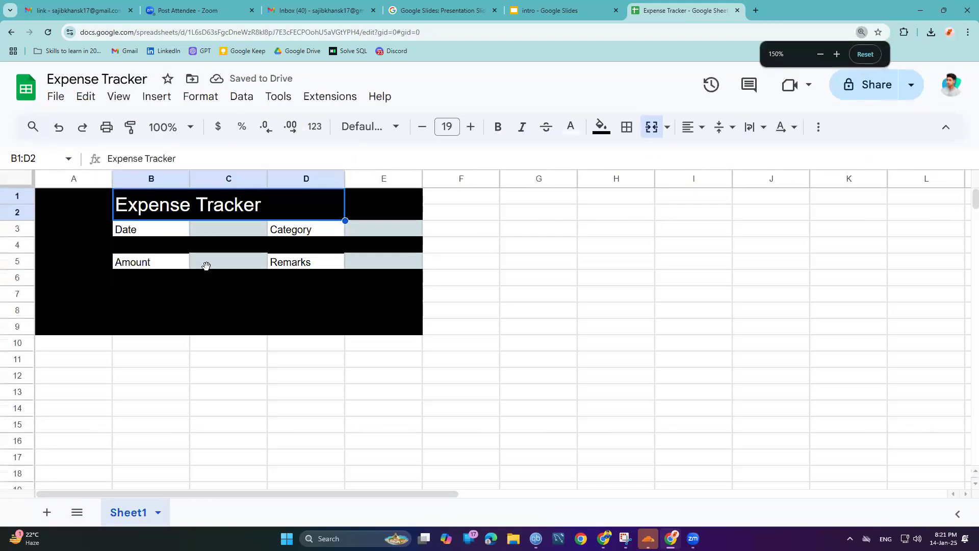
pyautogui.click(254, 236)
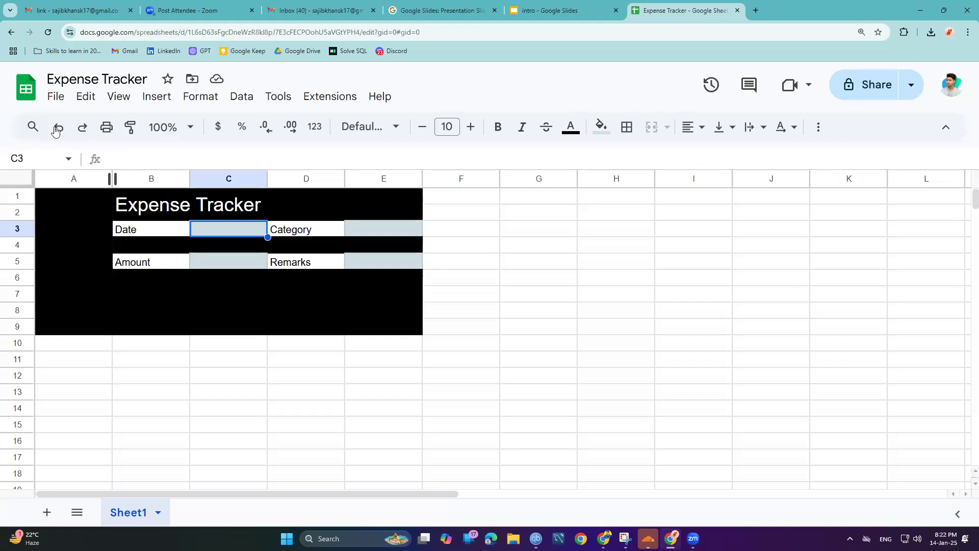
pyautogui.doubleClick(217, 229)
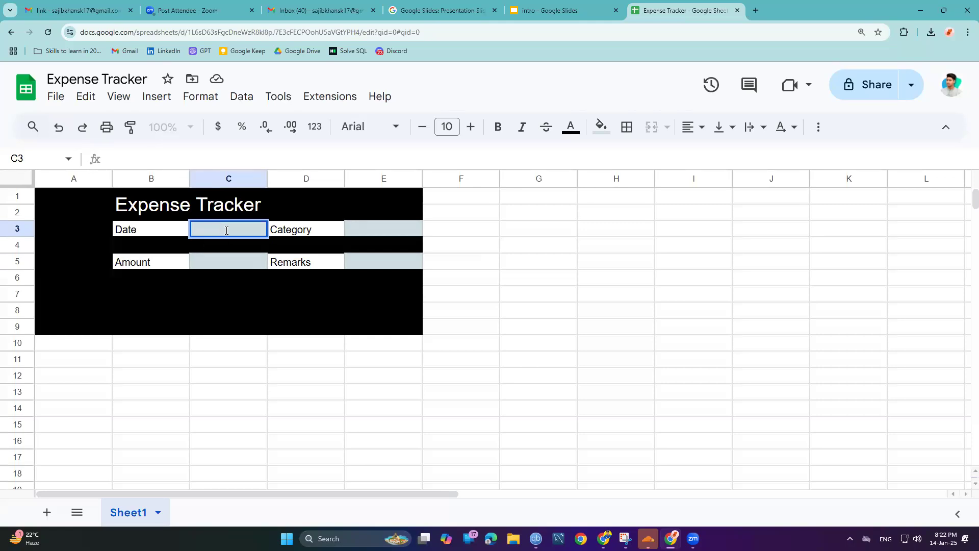
pyautogui.click(273, 312)
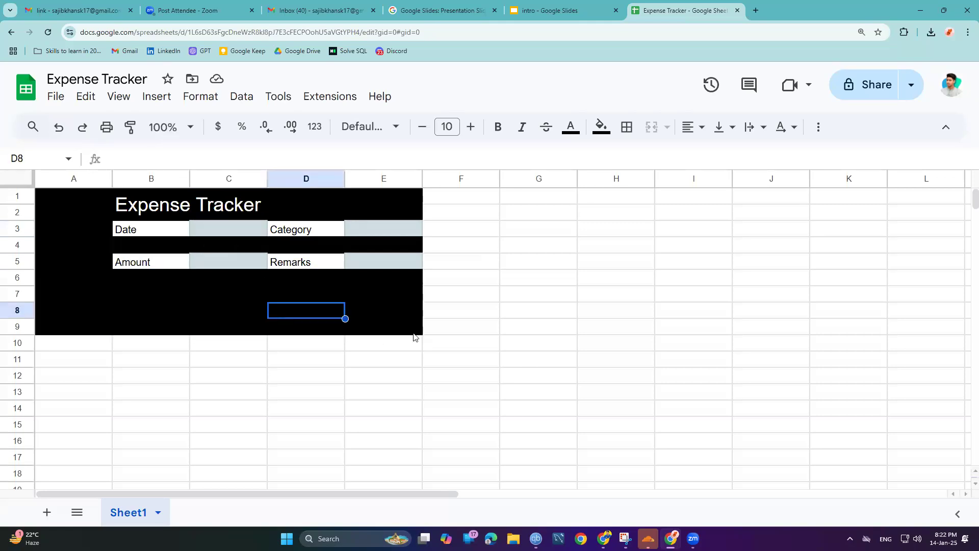
# Step: Enter the formula =Date(2025,1,1) in the Date entry cell C3
pyautogui.doubleClick(230, 227)
pyautogui.write('D')
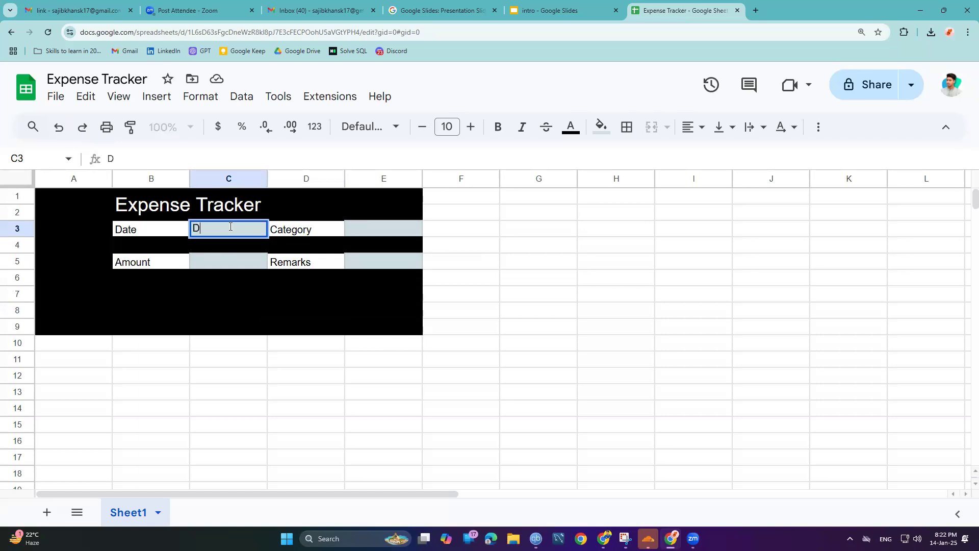
pyautogui.write('a')
pyautogui.press('BackSpace')
pyautogui.press('BackSpace')
pyautogui.write('=Date(')
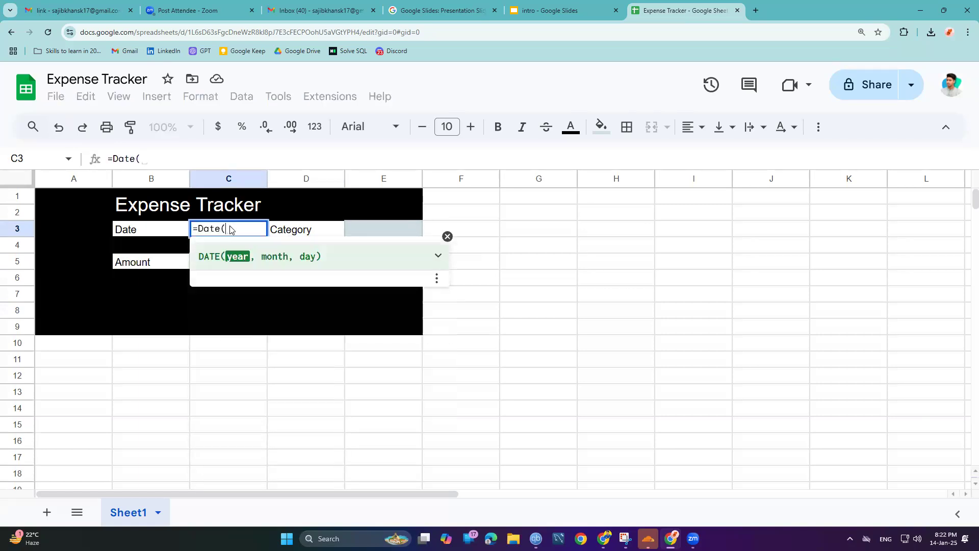
pyautogui.write('2025')
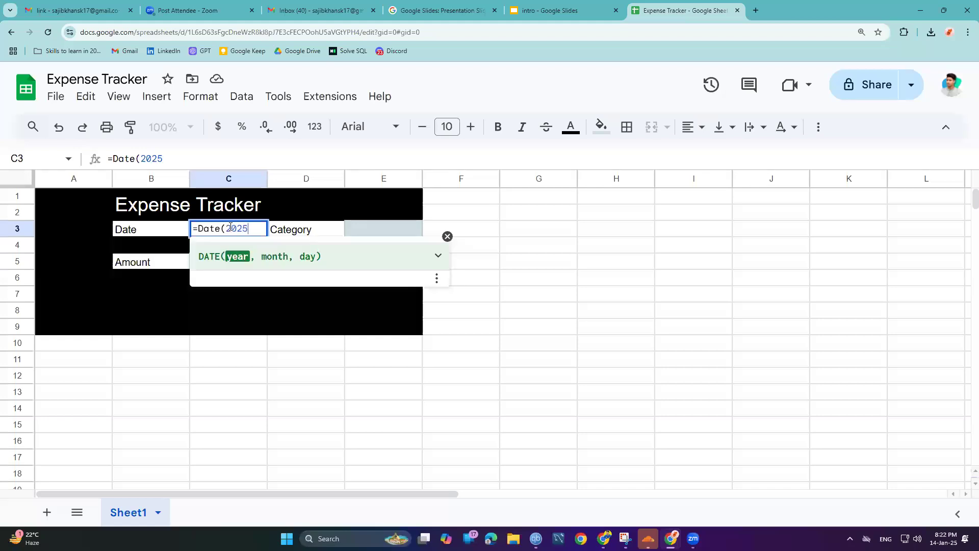
pyautogui.write(',1,1)')
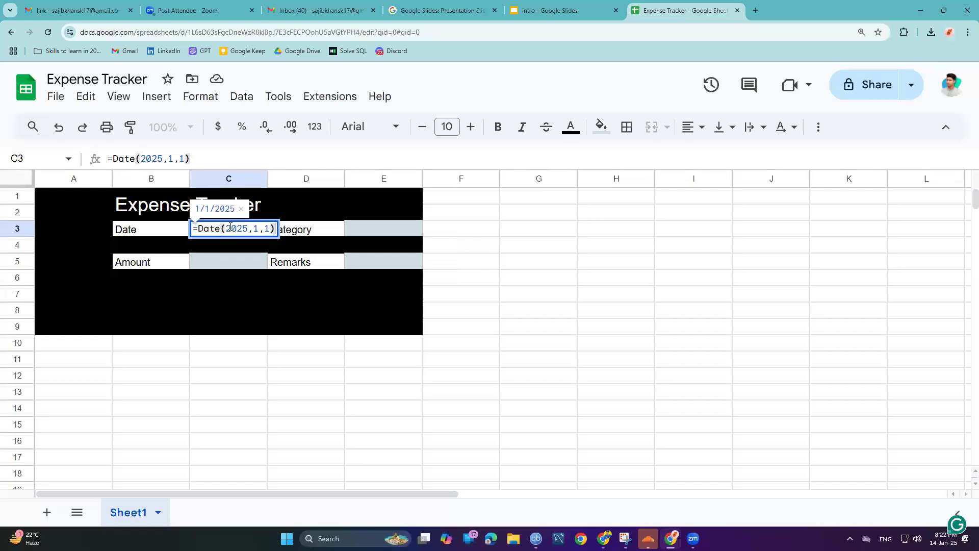
pyautogui.press('Return')
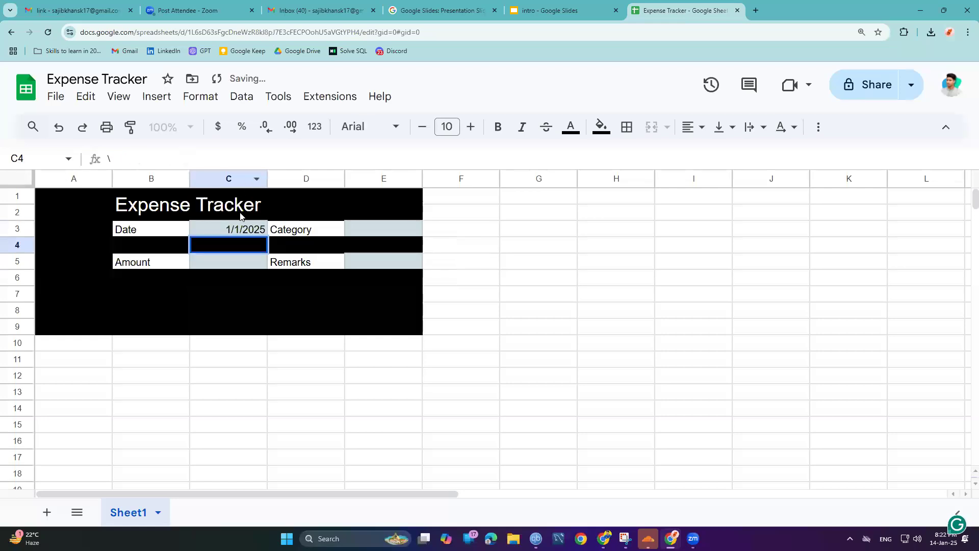
pyautogui.click(243, 230)
pyautogui.click(365, 228)
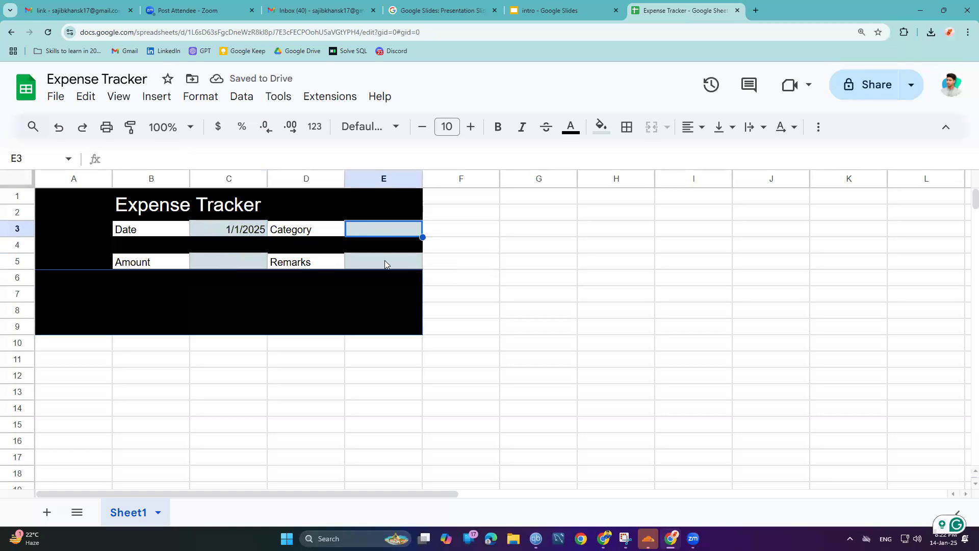
pyautogui.click(385, 264)
pyautogui.click(243, 260)
pyautogui.click(366, 229)
pyautogui.doubleClick(367, 228)
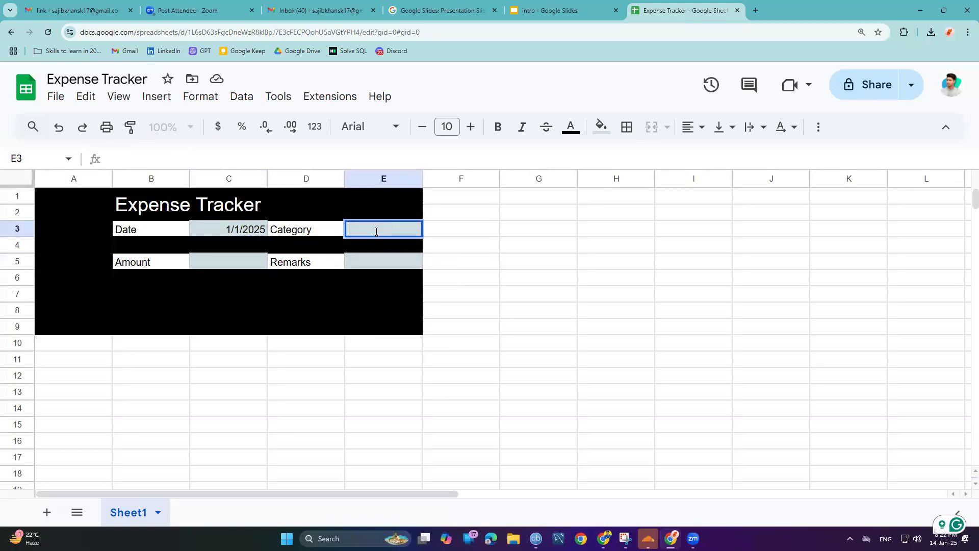
pyautogui.write('Medica')
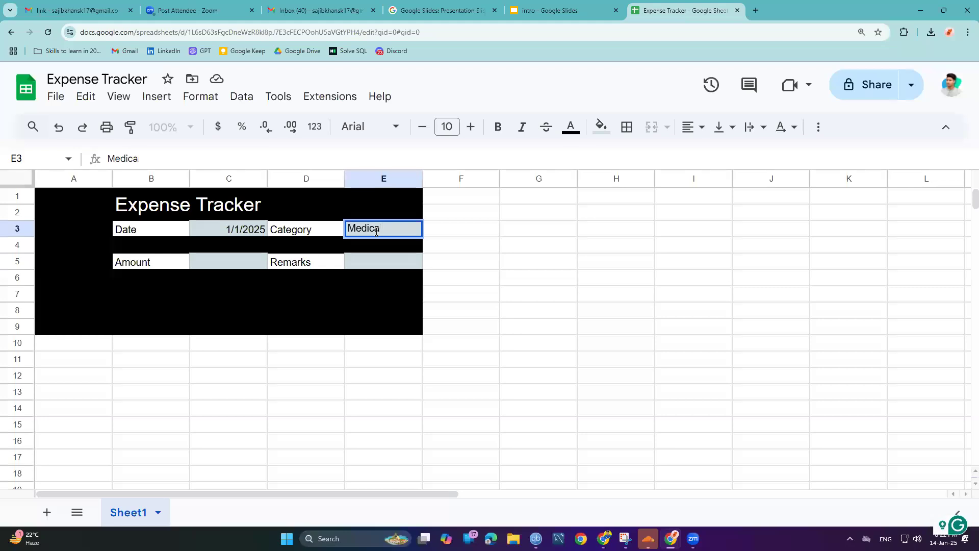
pyautogui.press('BackSpace')
pyautogui.press('BackSpace')
pyautogui.press('BackSpace')
pyautogui.press('BackSpace')
pyautogui.press('BackSpace')
pyautogui.press('BackSpace')
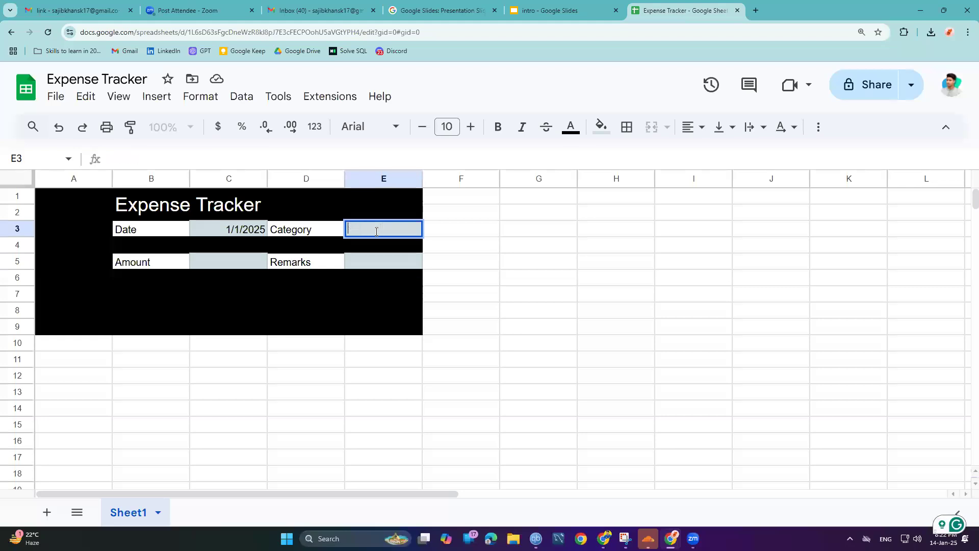
# Step: Add a second sheet and enter the header "Category" in its cell A1
pyautogui.click(46, 512)
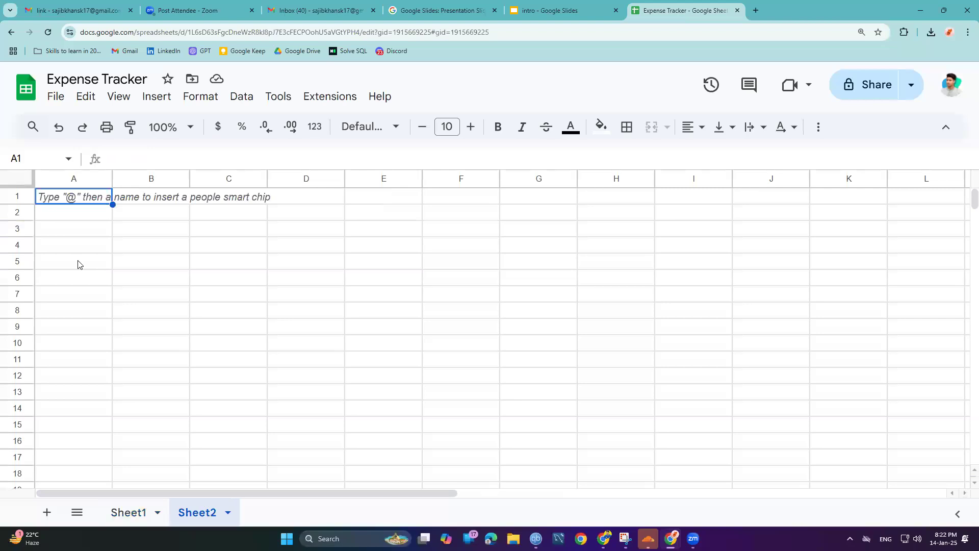
pyautogui.doubleClick(80, 193)
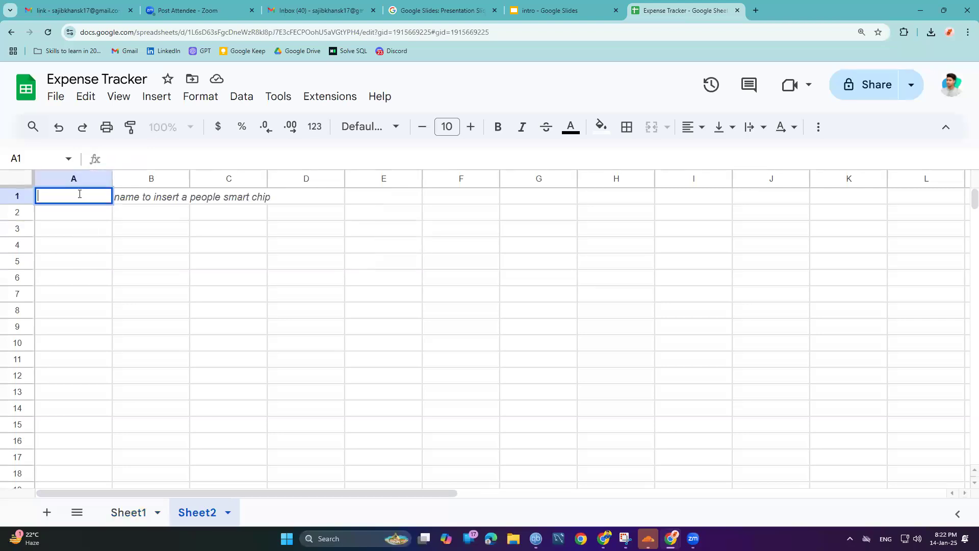
pyautogui.write('Category')
pyautogui.press('Return')
# Step: List the categories Health Care, Education and Foods in cells A2 to A4 below the header
pyautogui.write('Helath')
pyautogui.press('BackSpace')
pyautogui.write('alth Car')
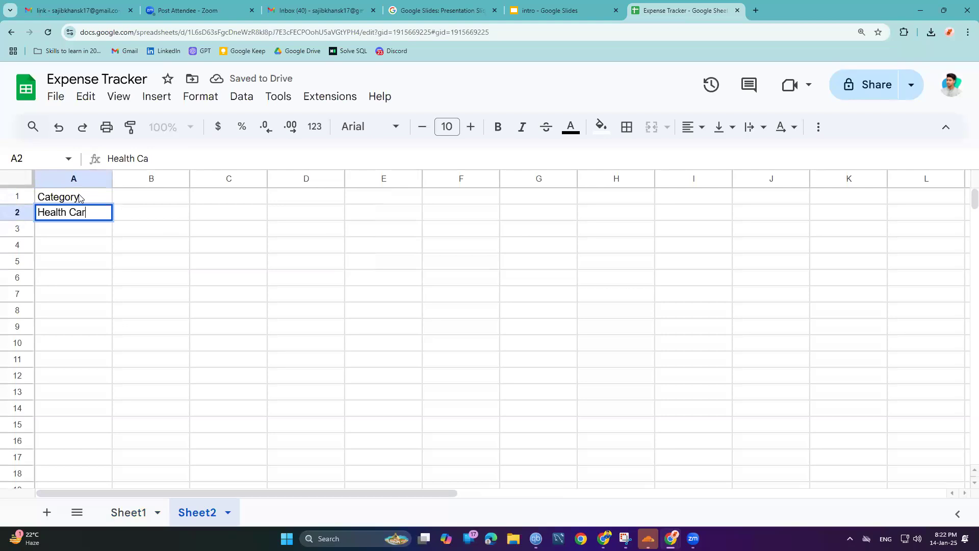
pyautogui.write('e')
pyautogui.press('Return')
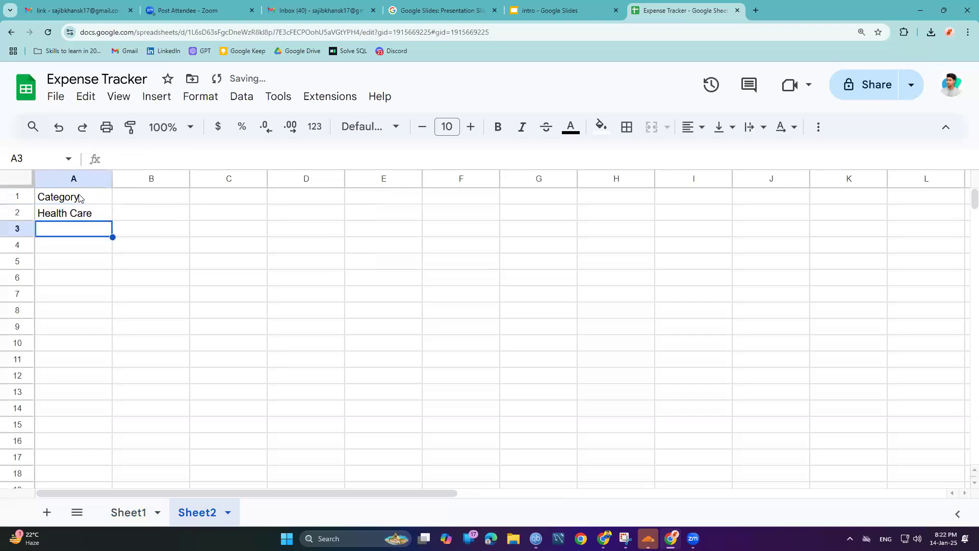
pyautogui.write('Education')
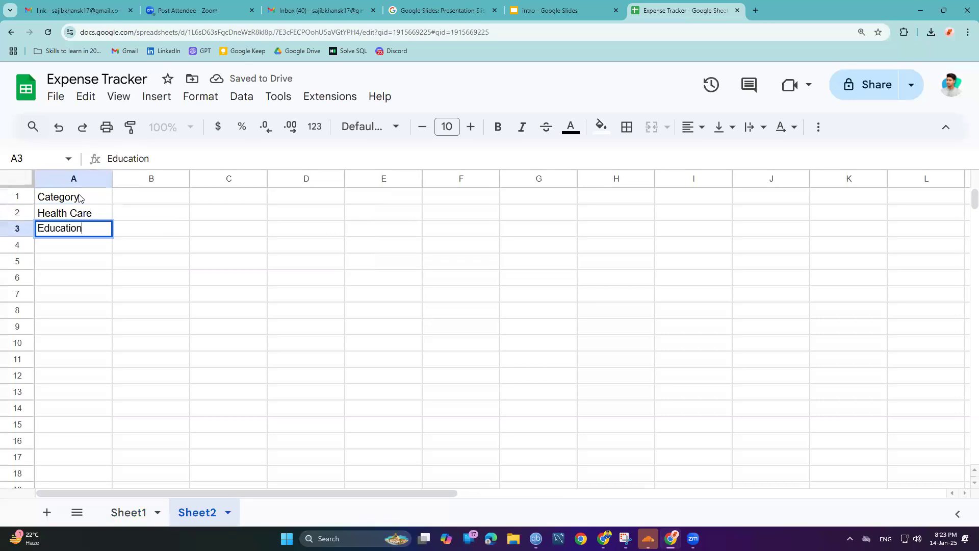
pyautogui.press('Return')
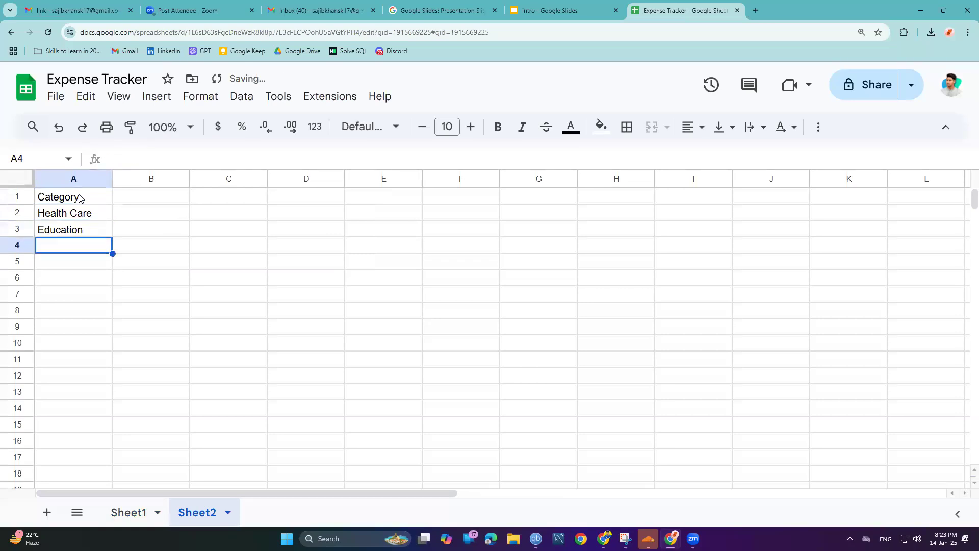
pyautogui.write('Foods')
pyautogui.press('Return')
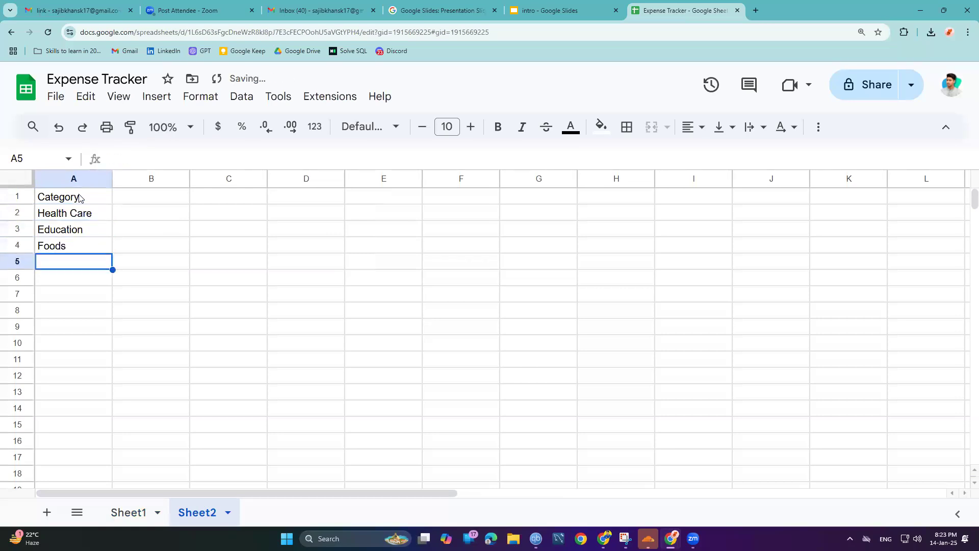
# Step: Fill the "Category" header cell A1 with yellow
pyautogui.click(51, 203)
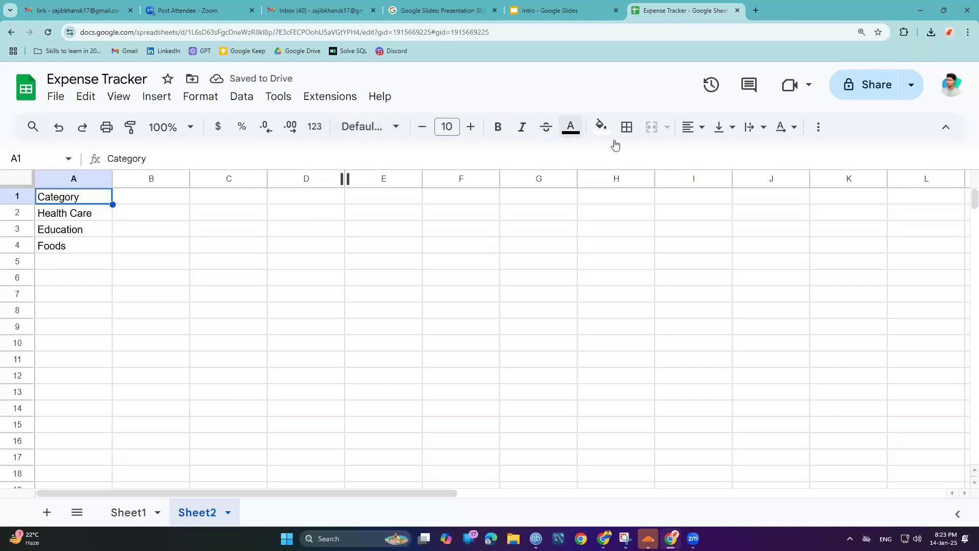
pyautogui.click(601, 126)
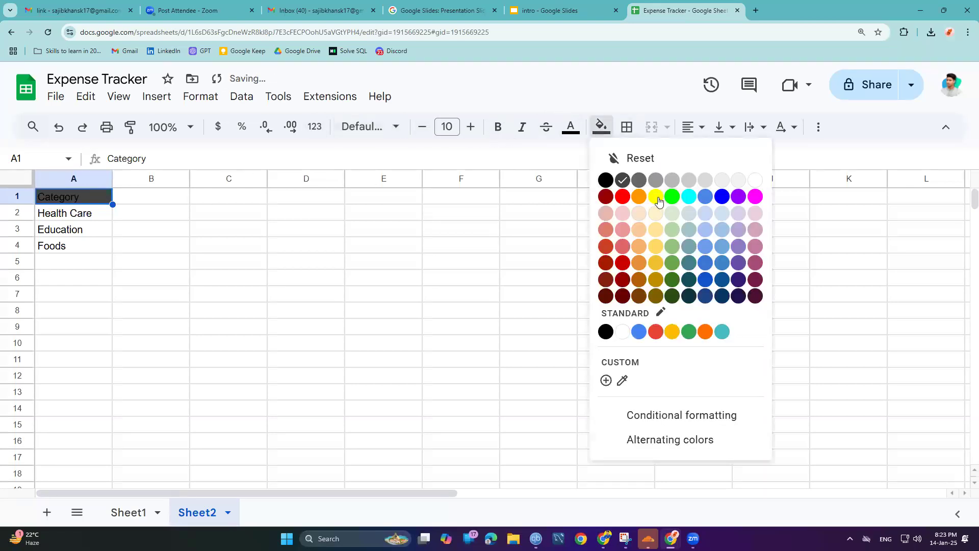
pyautogui.click(658, 196)
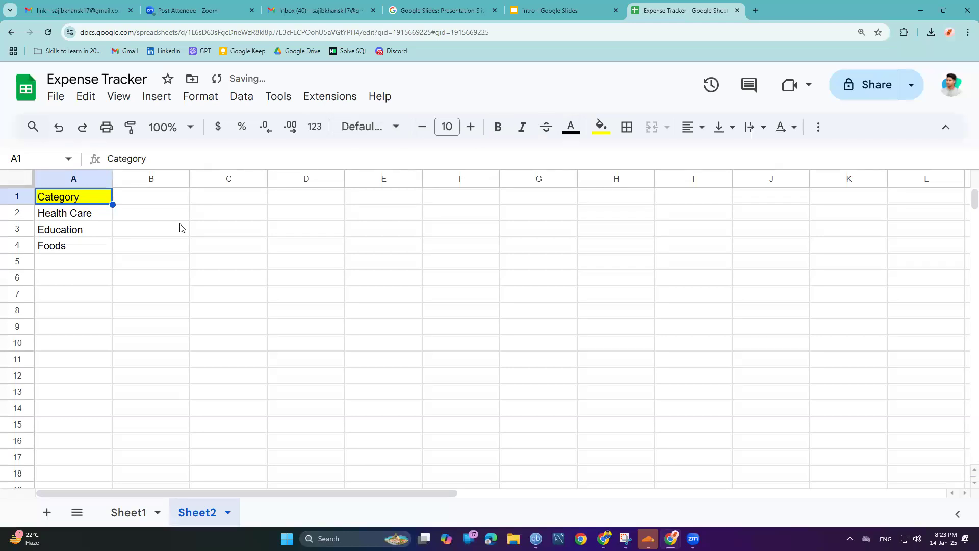
# Step: Add the categories Transportation, Gift and Bills in cells A5 to A7
pyautogui.doubleClick(84, 260)
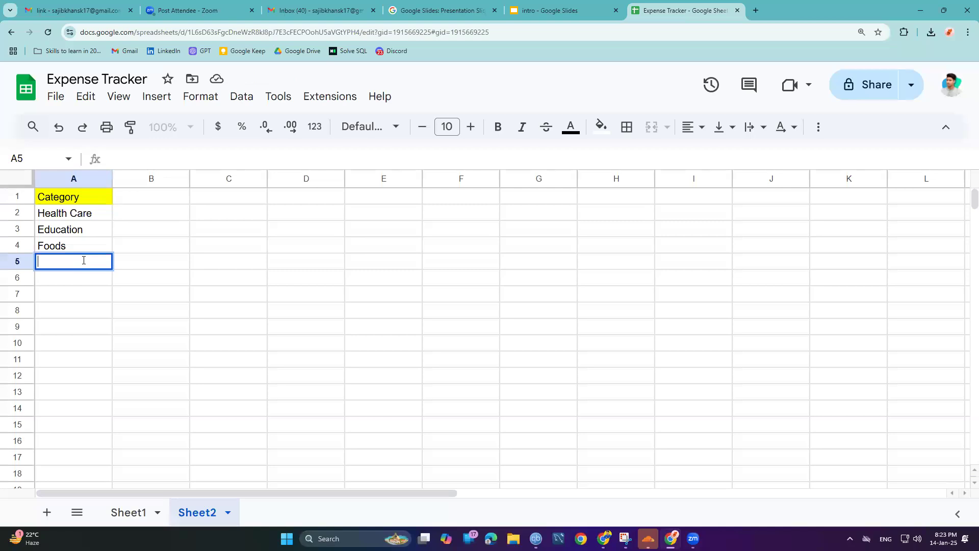
pyautogui.write('transportation')
pyautogui.click(40, 261)
pyautogui.press('Delete')
pyautogui.write('T')
pyautogui.click(52, 277)
pyautogui.write('Gift')
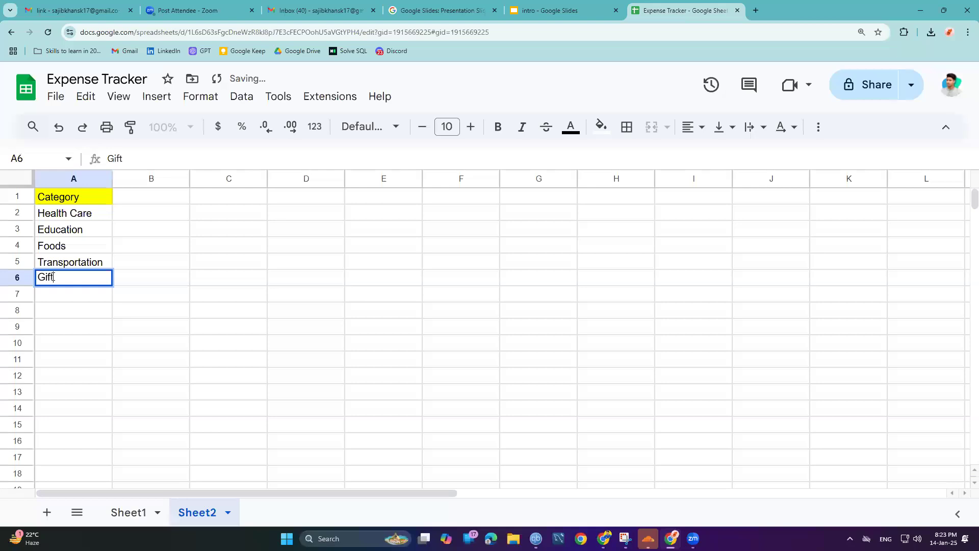
pyautogui.press('Return')
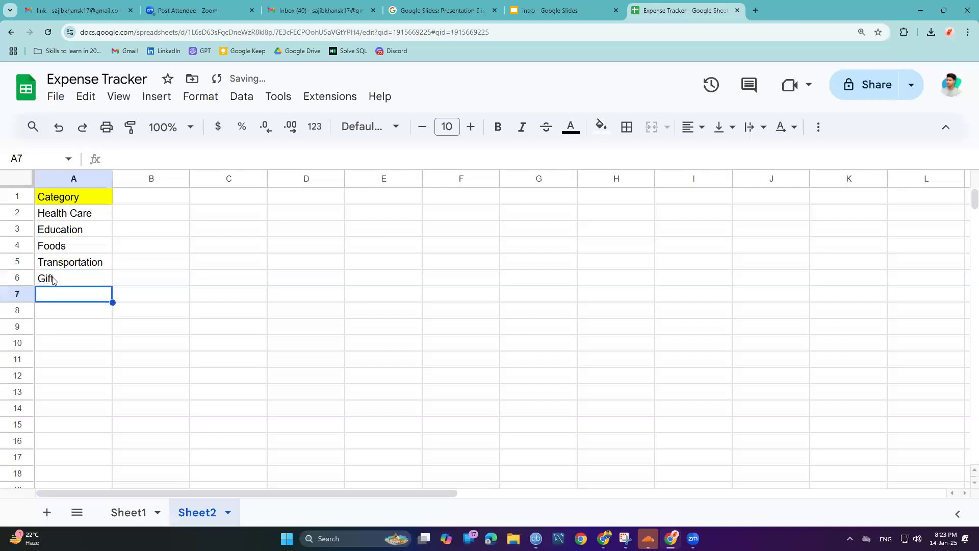
pyautogui.write('Bills')
pyautogui.press('Return')
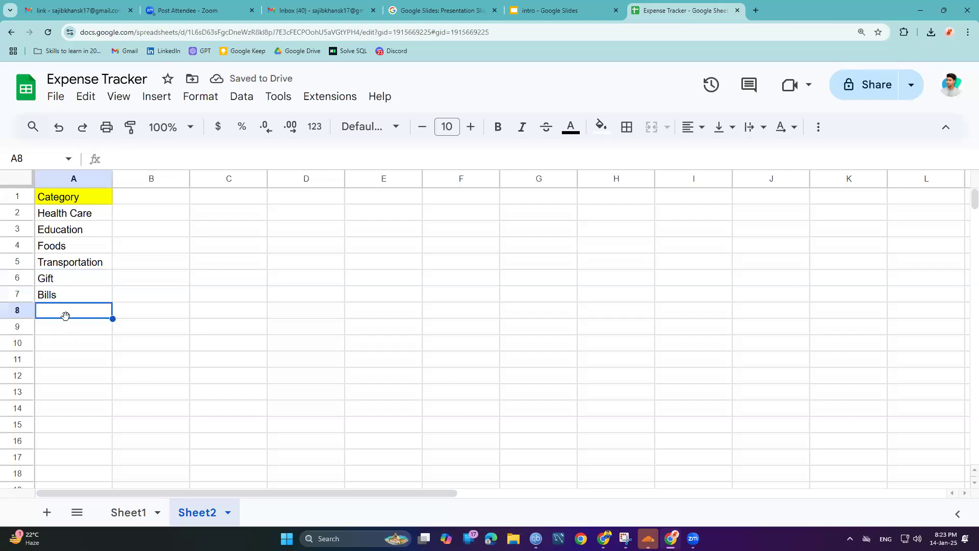
# Step: Add the categories Shoping, House Rent and Loan in cells A8 to A10
pyautogui.write('Shoping')
pyautogui.press('Return')
pyautogui.write('House re')
pyautogui.press('BackSpace')
pyautogui.press('BackSpace')
pyautogui.write('Rent')
pyautogui.press('Return')
pyautogui.write('L')
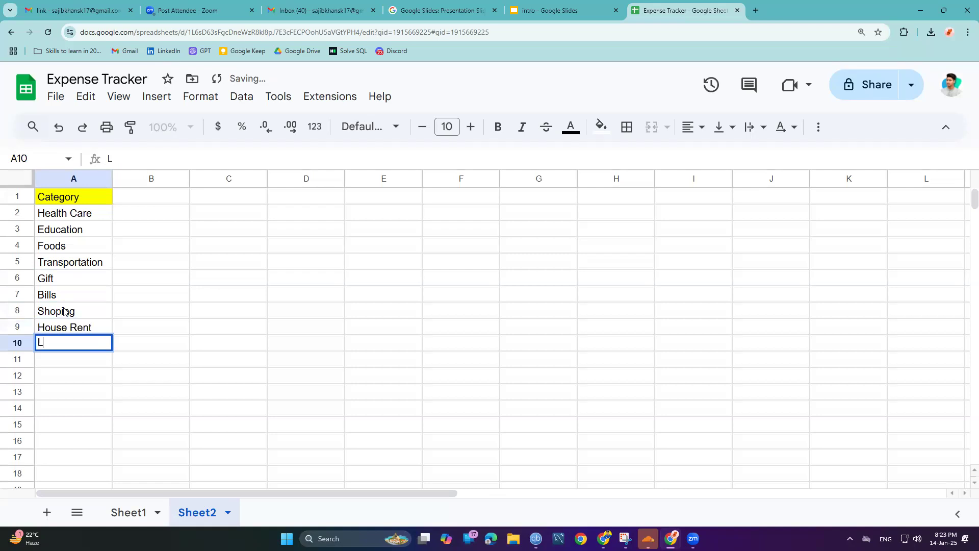
pyautogui.write('oadn')
pyautogui.press('Return')
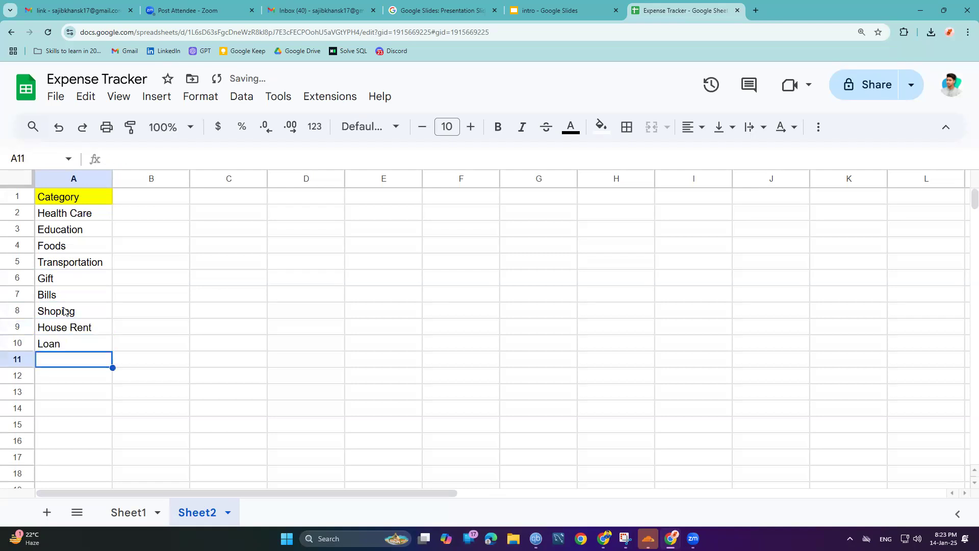
# Step: Rename the sheet holding the category list, Sheet2, as "Category"
pyautogui.click(72, 263)
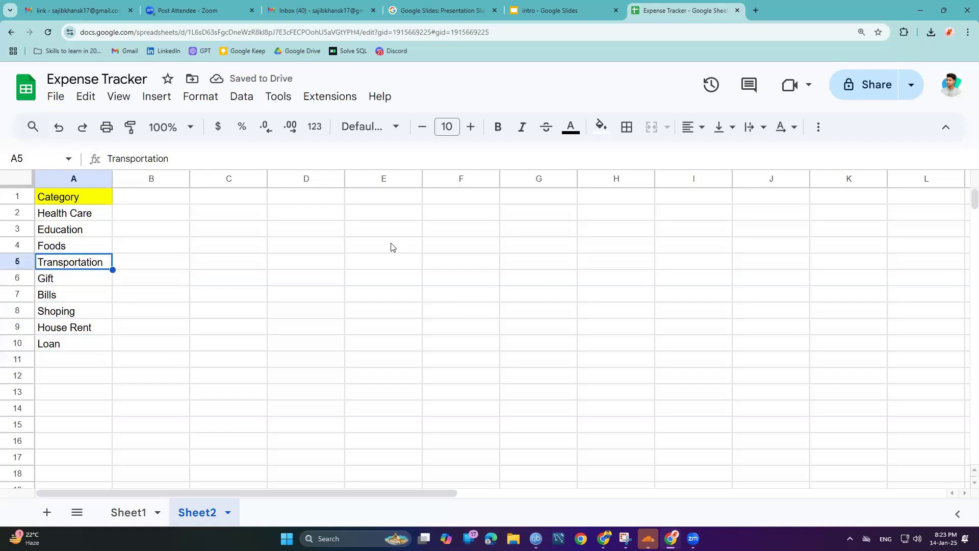
pyautogui.doubleClick(201, 512)
pyautogui.write('Ca')
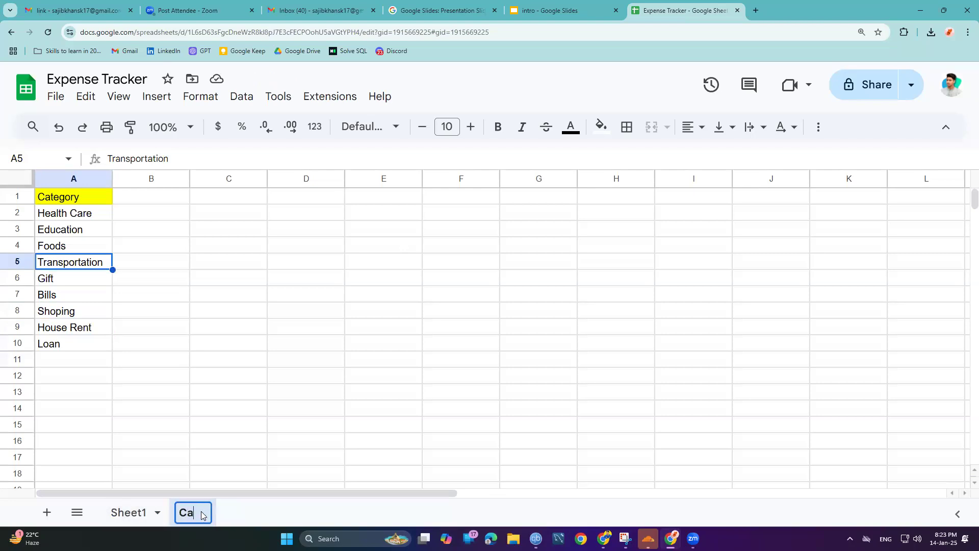
pyautogui.write('tegory')
pyautogui.press('Return')
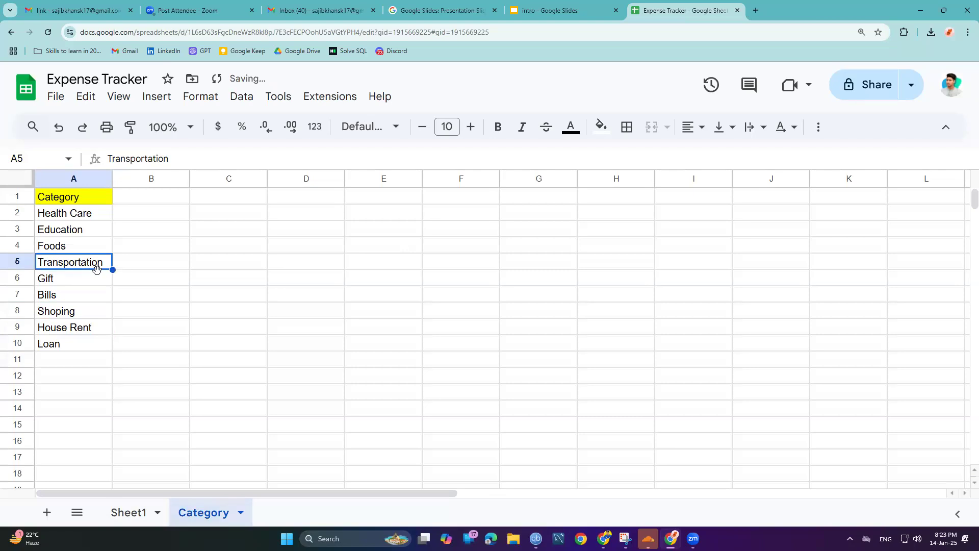
# Step: Switch to the expense form sheet, Sheet1, and rename it as "Form"
pyautogui.click(131, 512)
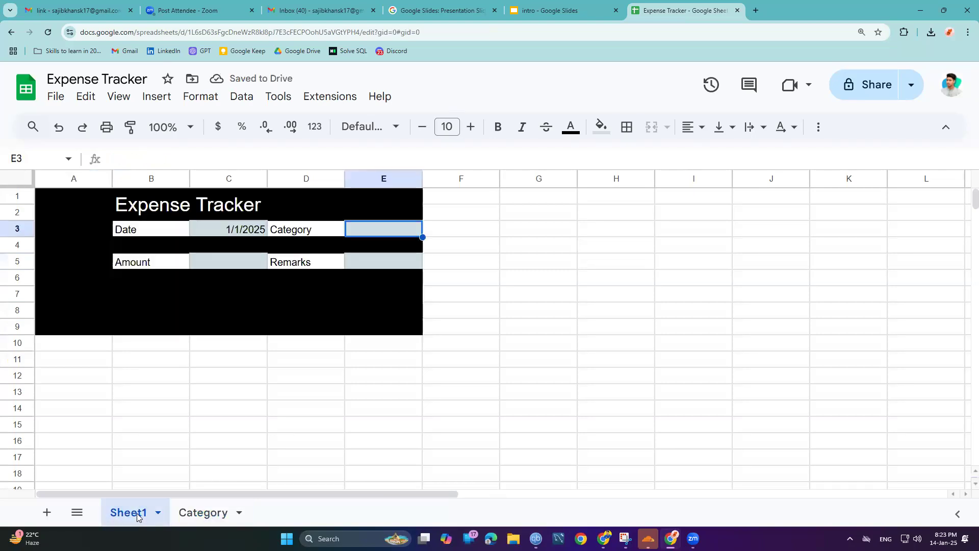
pyautogui.doubleClick(136, 513)
pyautogui.write('Form')
pyautogui.press('Return')
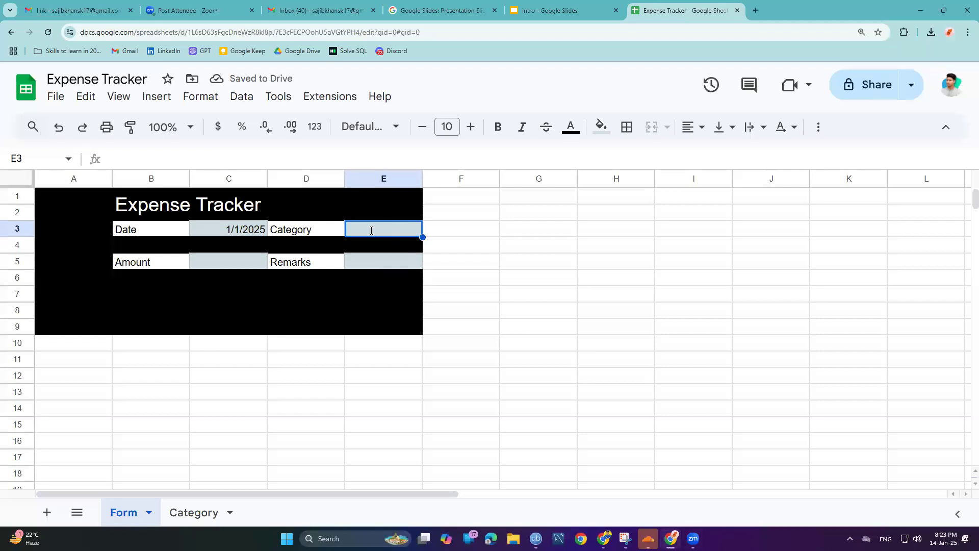
# Step: Insert a dropdown in the form's Category field, cell E3, with the criteria Dropdown (from a range)
pyautogui.hotkey('ctrl', '-')
pyautogui.hotkey('ctrl', '-')
pyautogui.hotkey('ctrl', '-')
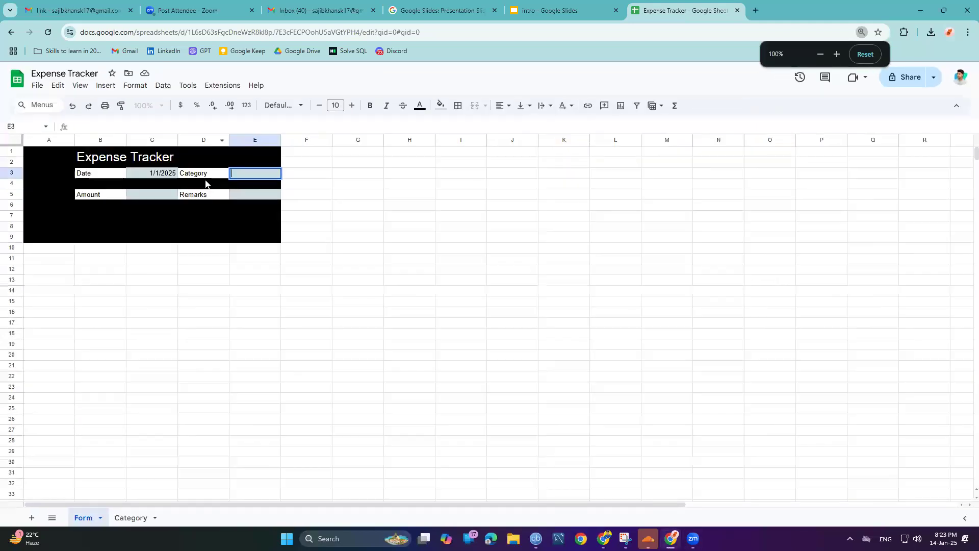
pyautogui.hotkey('ctrl', '+')
pyautogui.click(114, 88)
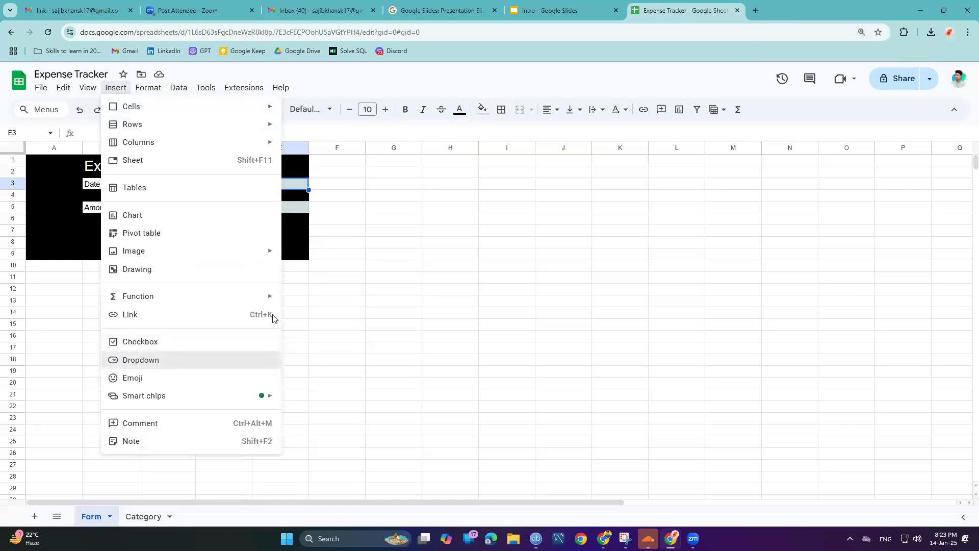
pyautogui.press('Return')
pyautogui.click(950, 164)
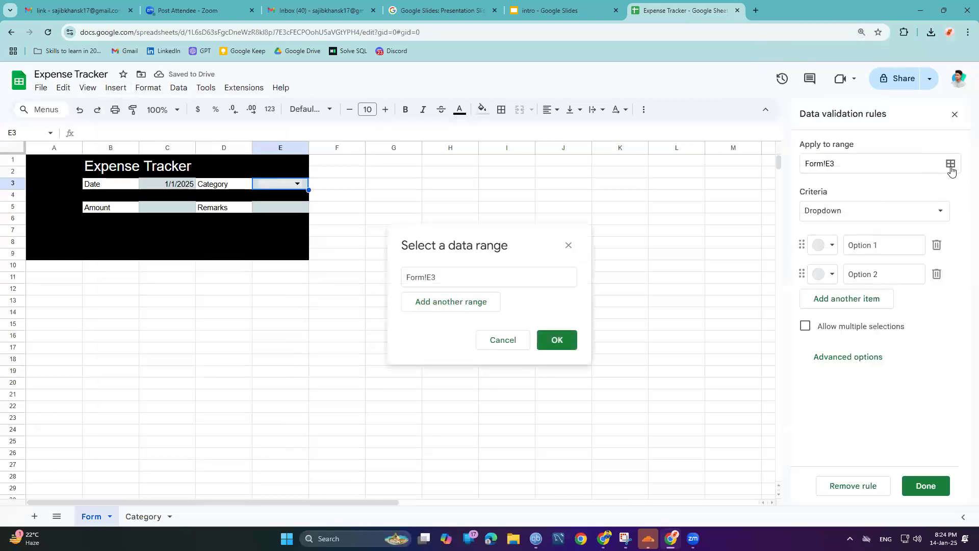
pyautogui.click(889, 205)
pyautogui.click(854, 229)
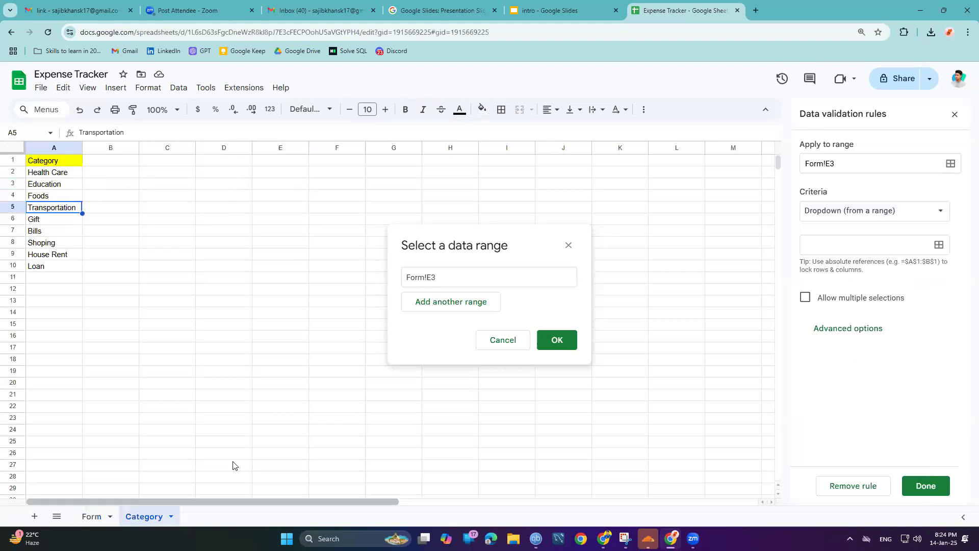
# Step: Try applying the dropdown rule to the category list range Category!A2:A10
pyautogui.press('BackSpace')
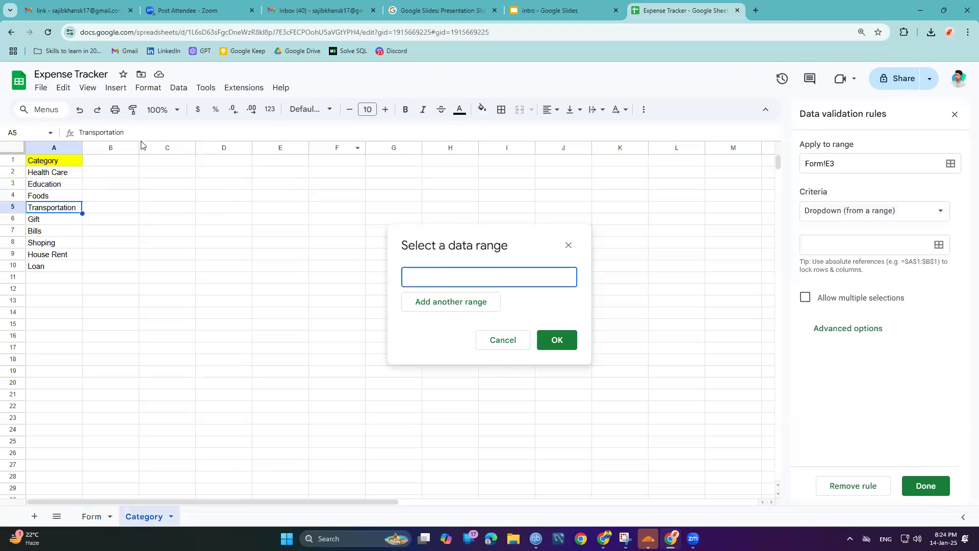
pyautogui.moveTo(69, 178); pyautogui.dragTo(68, 269)
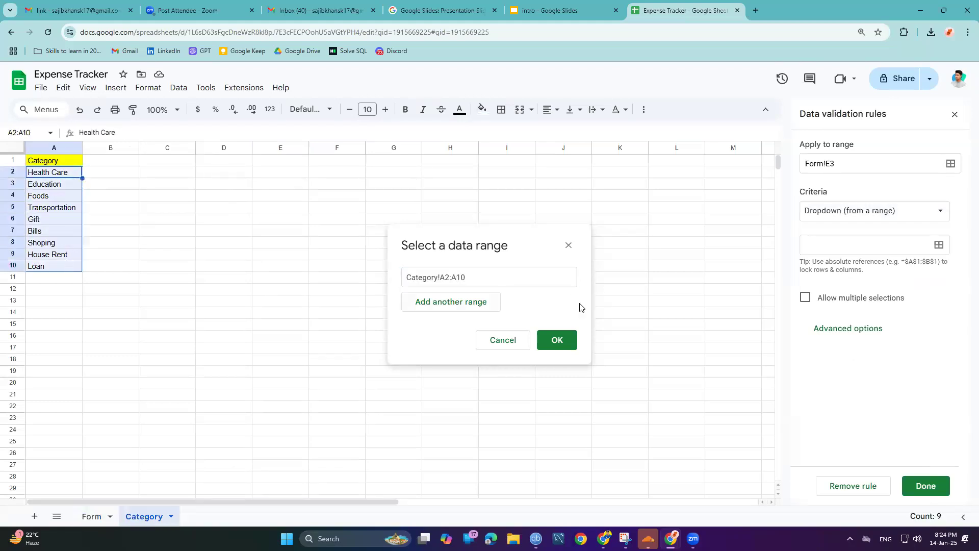
pyautogui.click(560, 343)
# Step: Set the dropdown's source range to the category names in Category!A2:A10
pyautogui.click(937, 245)
pyautogui.moveTo(42, 176); pyautogui.dragTo(49, 267)
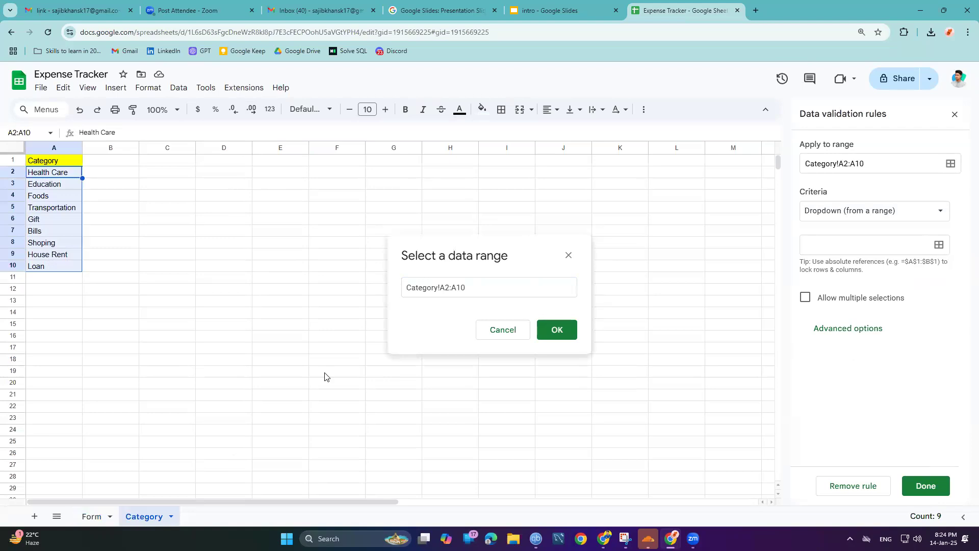
pyautogui.click(572, 333)
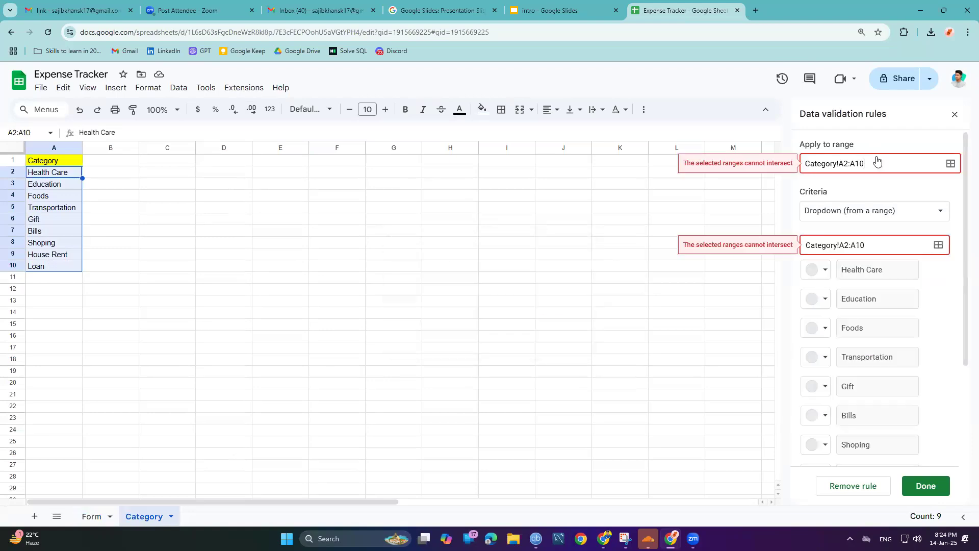
# Step: Set the range the dropdown rule applies to back to Form!E3
pyautogui.moveTo(894, 167); pyautogui.dragTo(785, 187)
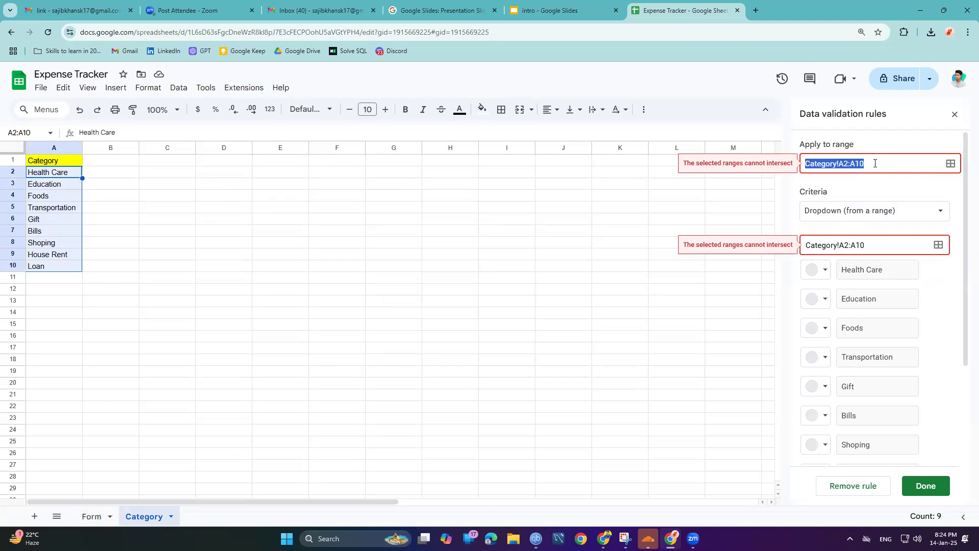
pyautogui.write('=')
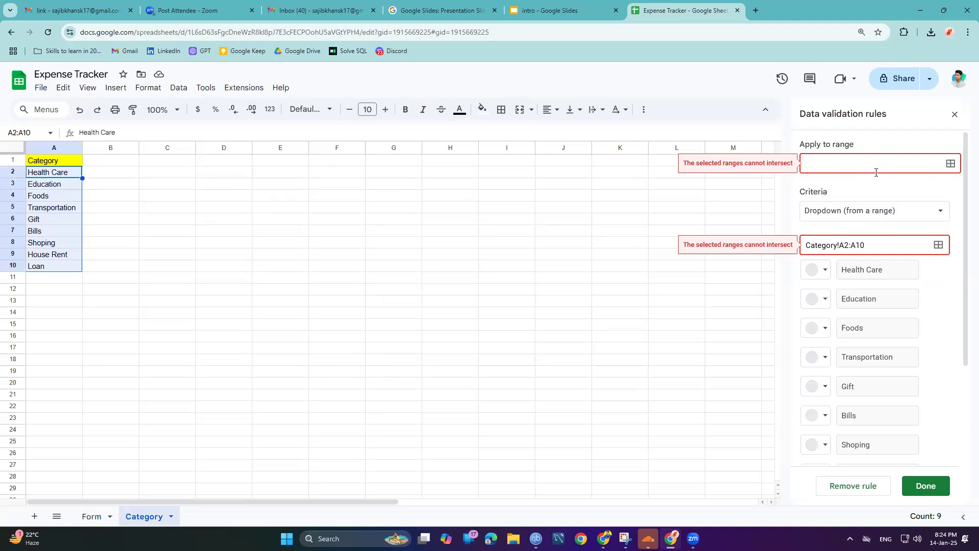
pyautogui.click(950, 163)
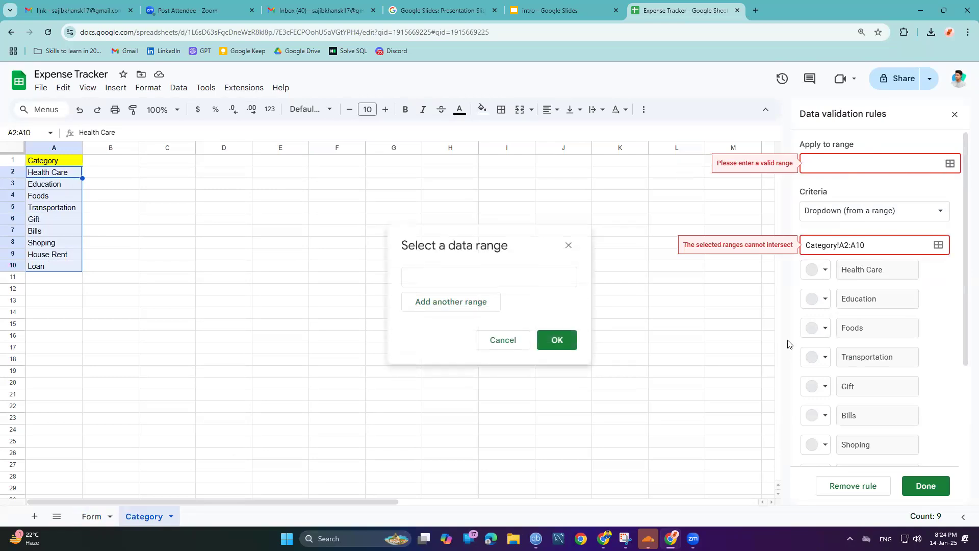
pyautogui.click(86, 516)
pyautogui.click(557, 340)
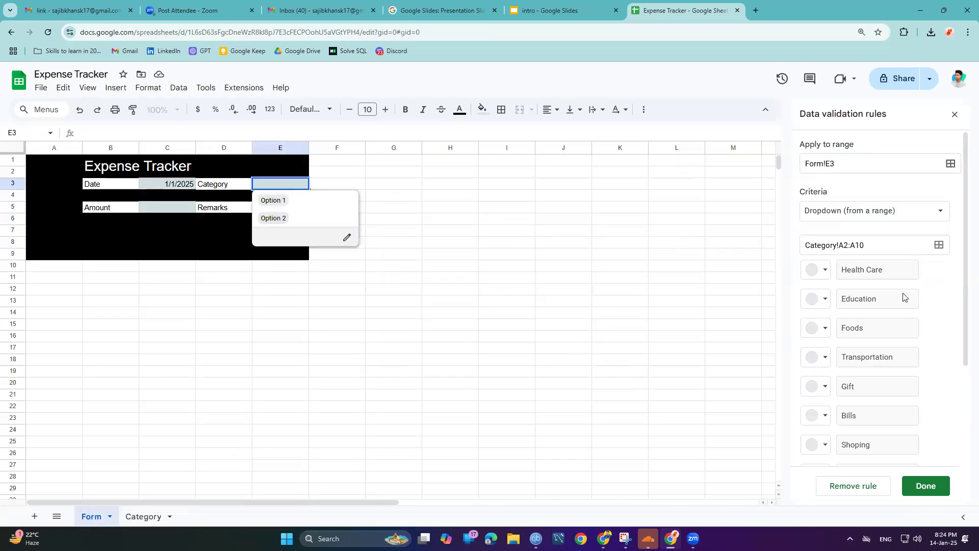
# Step: Color the Health Care and Education dropdown options light red and the Foods option dark brown
pyautogui.scroll(-2, 898, 300)
pyautogui.scroll(2, 866, 308)
pyautogui.click(822, 270)
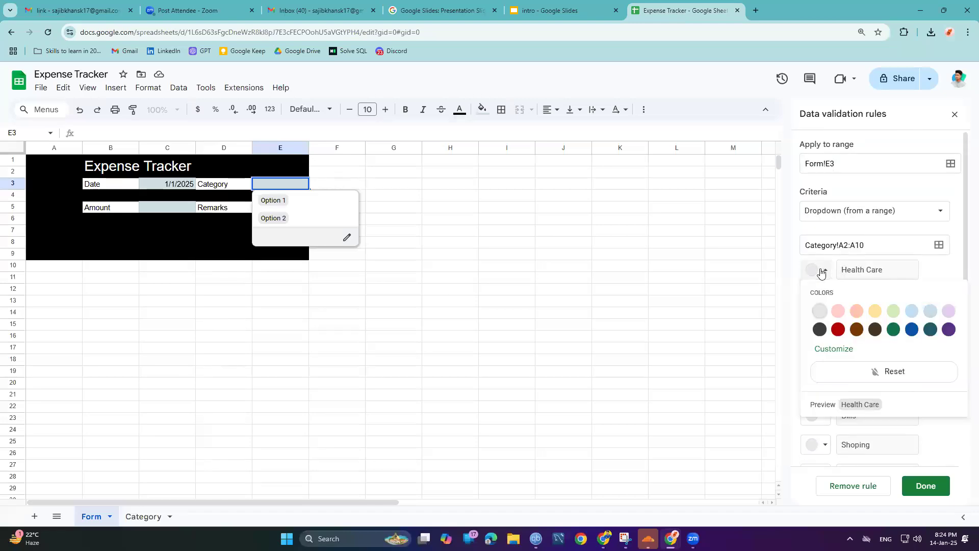
pyautogui.click(838, 310)
pyautogui.scroll(-2, 849, 263)
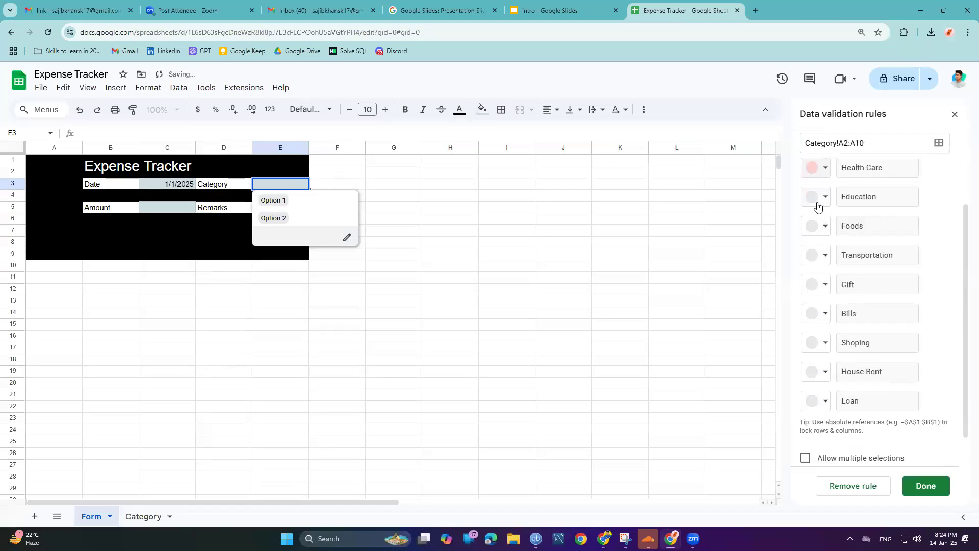
pyautogui.click(816, 198)
pyautogui.click(838, 238)
pyautogui.click(816, 227)
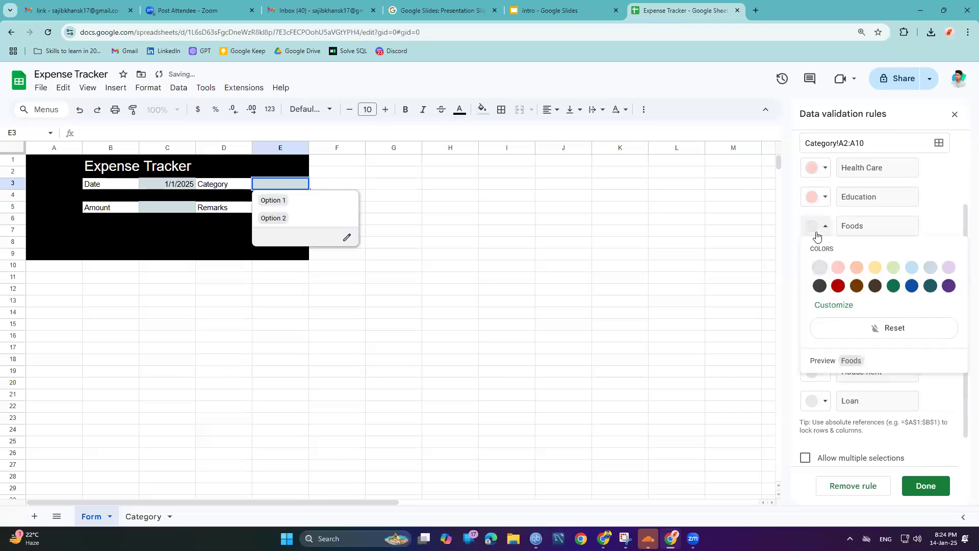
pyautogui.click(857, 285)
pyautogui.scroll(-1, 815, 216)
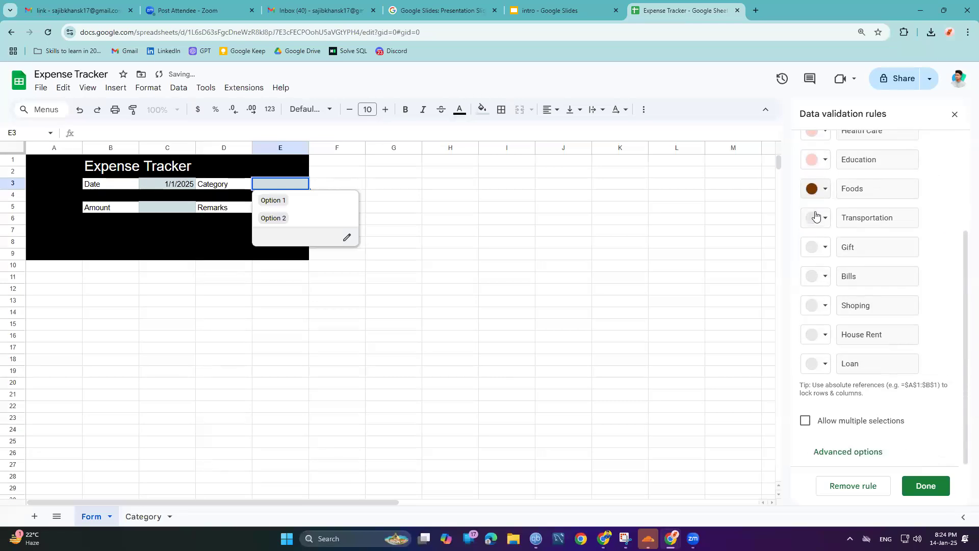
# Step: Color the Transportation option light yellow, the Gift option light red and the Bills option light gray-blue
pyautogui.click(815, 217)
pyautogui.click(870, 256)
pyautogui.click(814, 248)
pyautogui.click(839, 289)
pyautogui.click(818, 276)
pyautogui.click(930, 317)
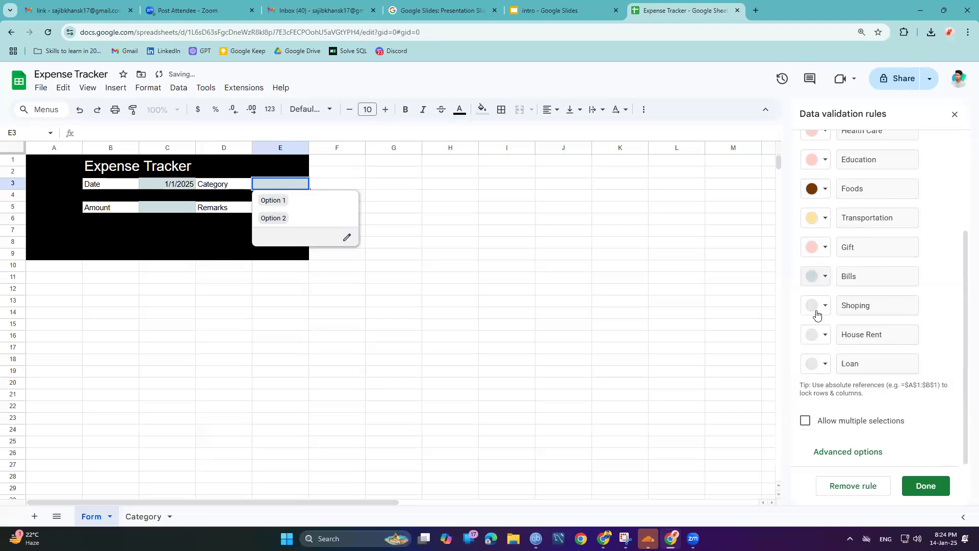
# Step: Color the Shoping option dark blue, House Rent dark green and Loan dark purple, and save the dropdown rule
pyautogui.click(816, 315)
pyautogui.click(912, 365)
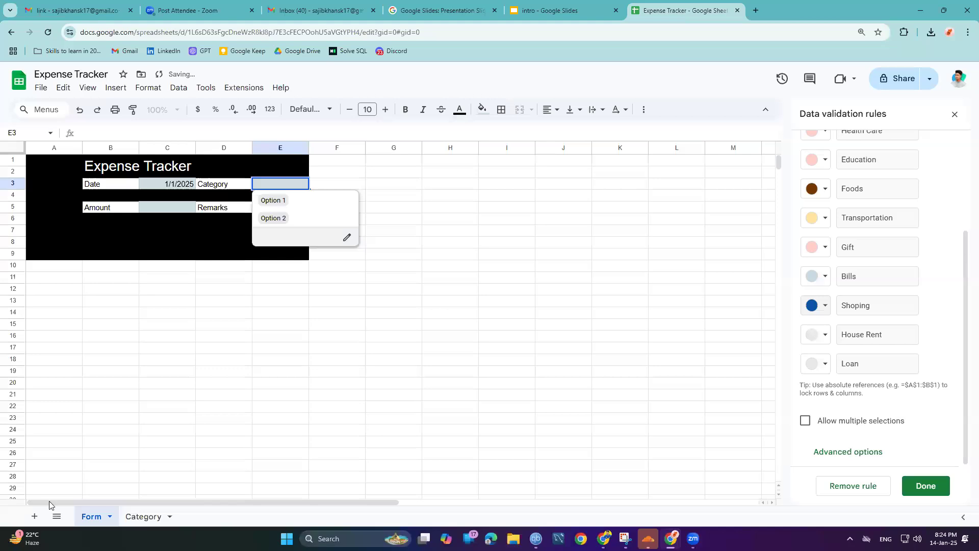
pyautogui.click(816, 335)
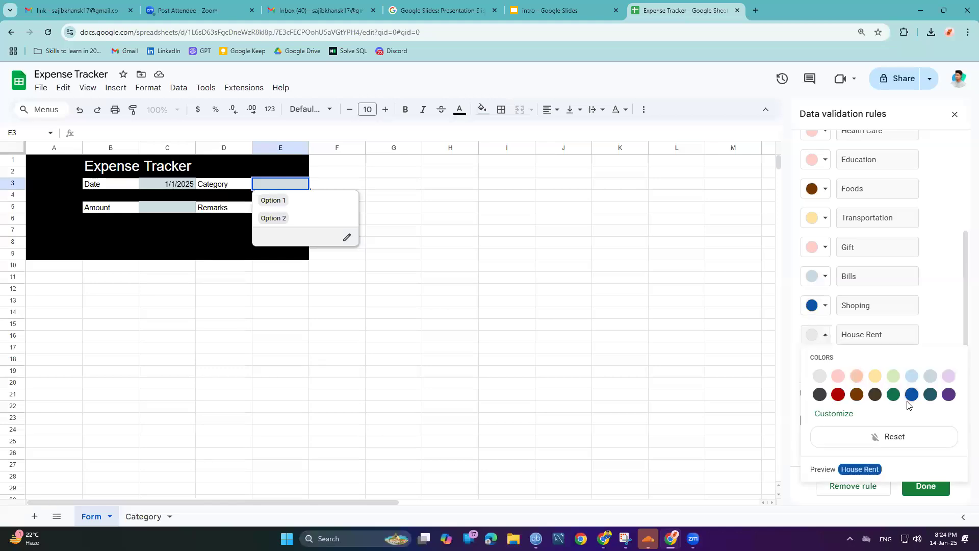
pyautogui.click(890, 396)
pyautogui.click(810, 360)
pyautogui.click(948, 424)
pyautogui.click(925, 486)
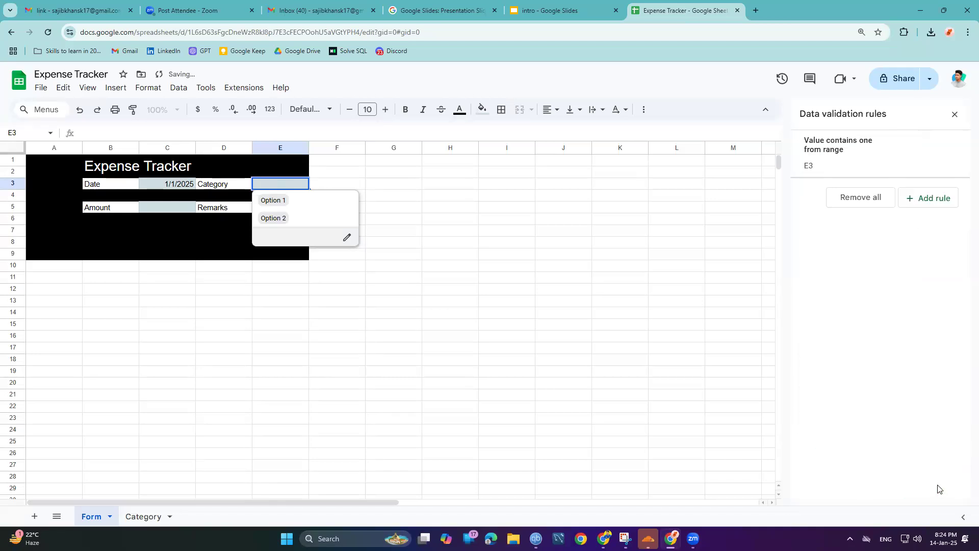
# Step: Check the category options offered in cell E3 and close the data validation rules
pyautogui.click(428, 253)
pyautogui.click(265, 188)
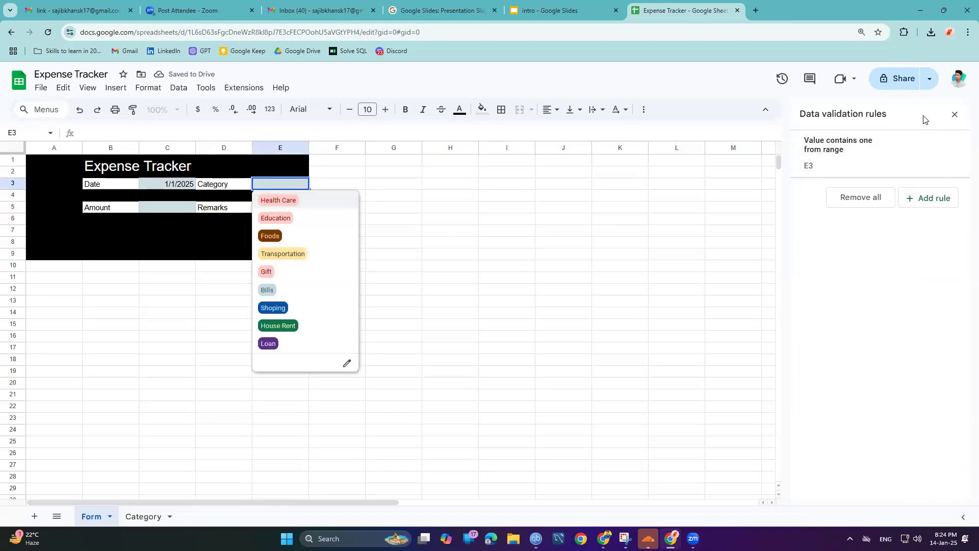
pyautogui.click(955, 114)
pyautogui.click(449, 231)
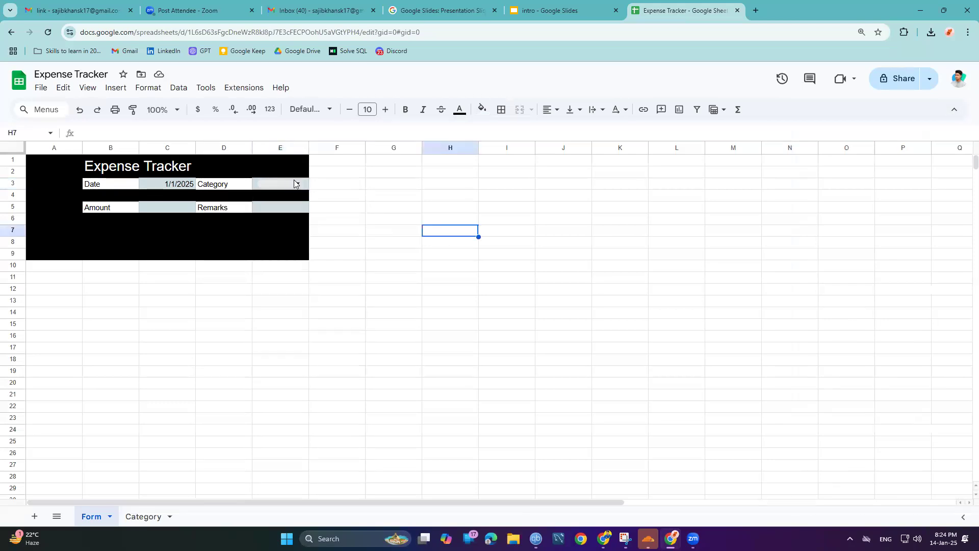
# Step: Test the Category dropdown in E3 by choosing Foods, and replace that choice with Bills
pyautogui.click(288, 183)
pyautogui.click(272, 235)
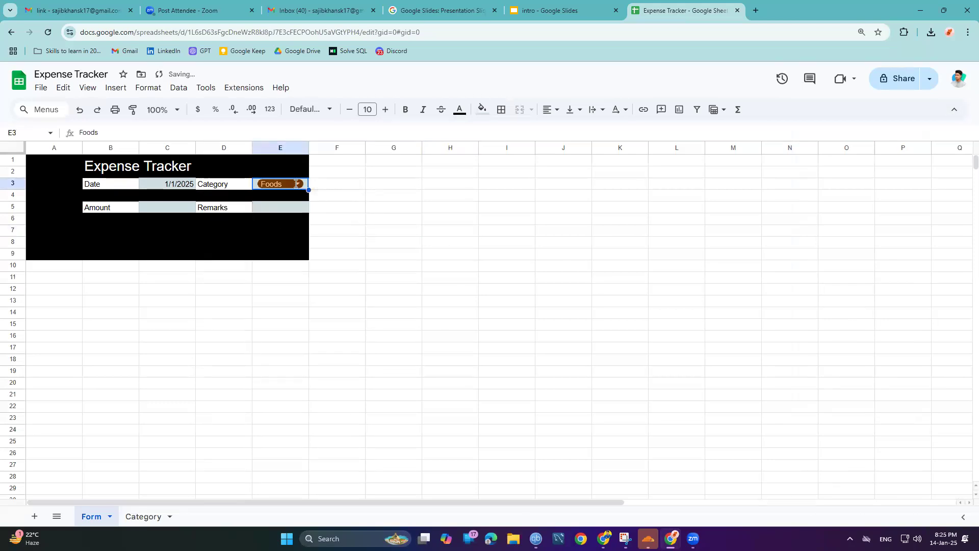
pyautogui.click(296, 183)
pyautogui.click(264, 290)
pyautogui.scroll(3, 224, 265)
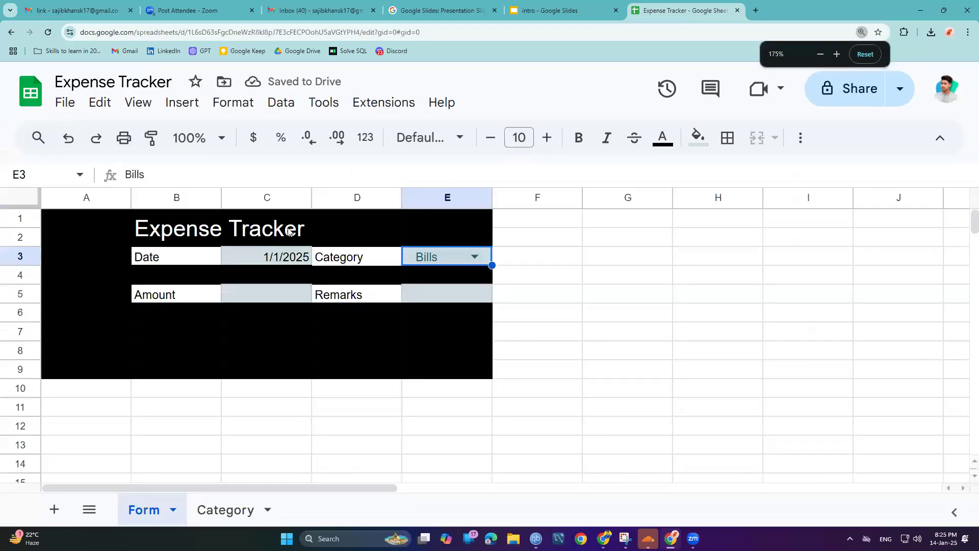
# Step: Center the "Expense Tracker" title horizontally in its merged cell B1:D2
pyautogui.click(288, 231)
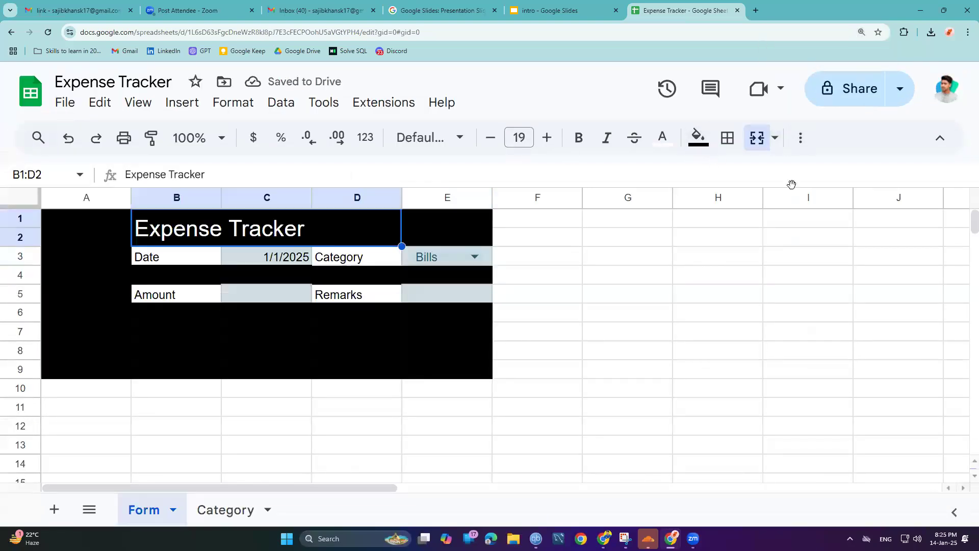
pyautogui.scroll(-2, 791, 185)
pyautogui.click(752, 126)
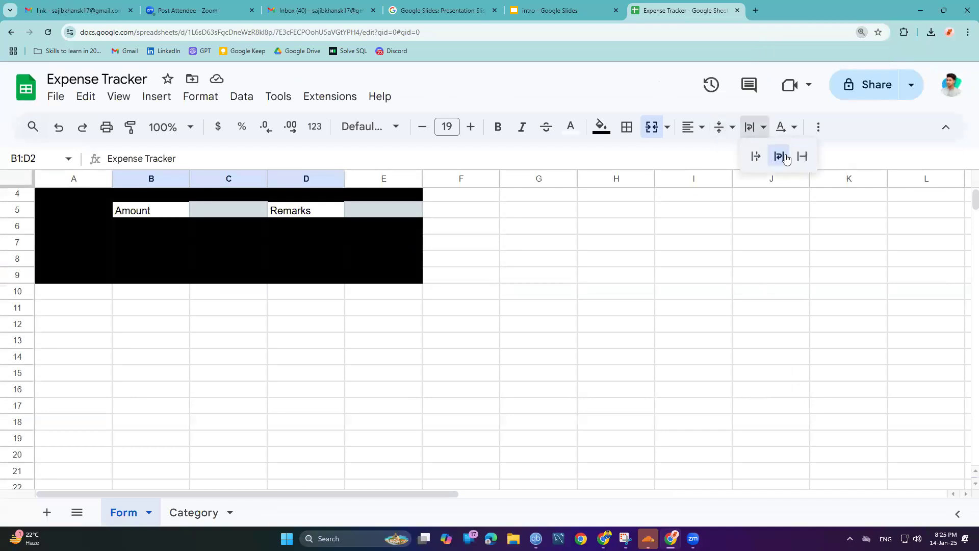
pyautogui.scroll(2, 324, 339)
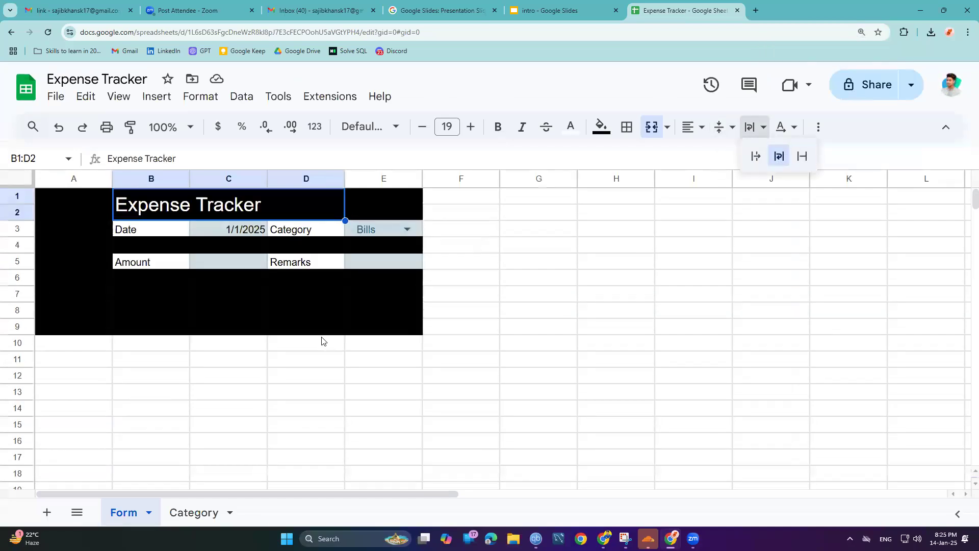
pyautogui.click(780, 127)
pyautogui.scroll(-2, 631, 264)
pyautogui.scroll(3, 451, 249)
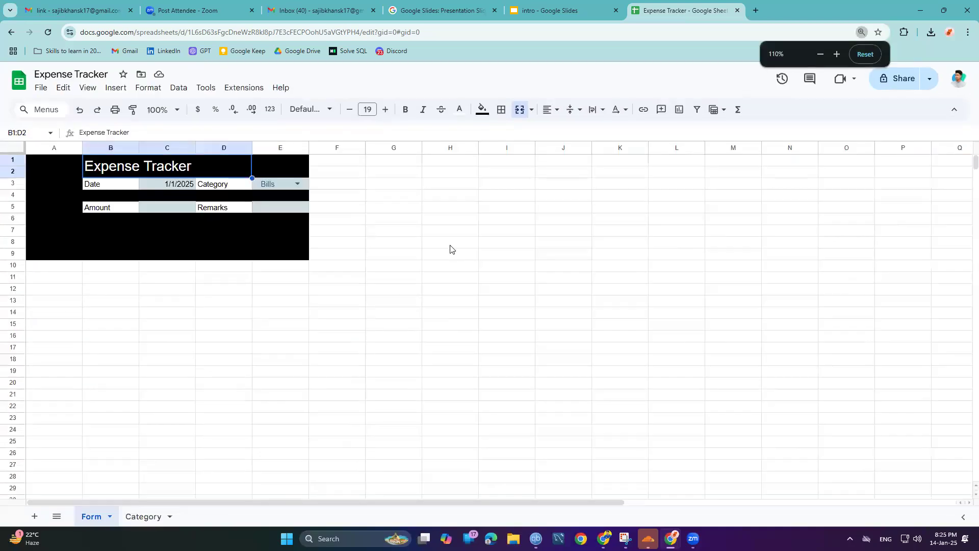
pyautogui.click(570, 109)
pyautogui.click(550, 109)
pyautogui.click(568, 131)
# Step: Choose Education in the Category dropdown in E3 and widen column E
pyautogui.scroll(4, 166, 295)
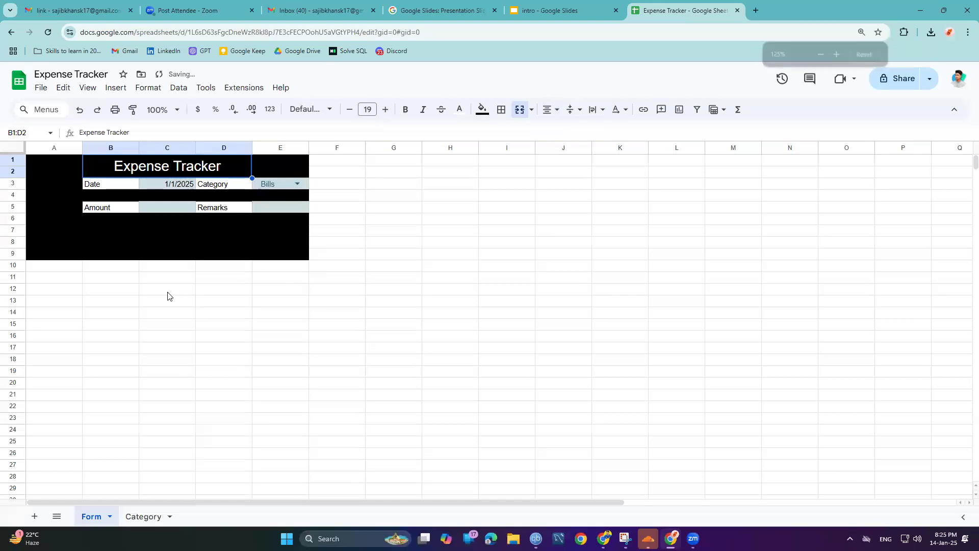
pyautogui.click(424, 258)
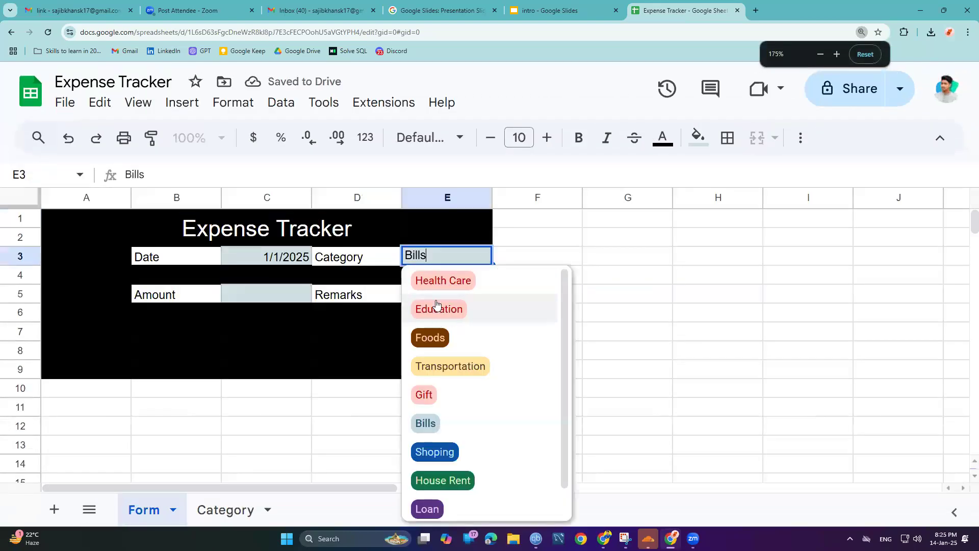
pyautogui.click(435, 307)
pyautogui.moveTo(492, 198); pyautogui.dragTo(548, 197)
# Step: Enter 1500 as the sample Amount in cell C5
pyautogui.doubleClick(255, 300)
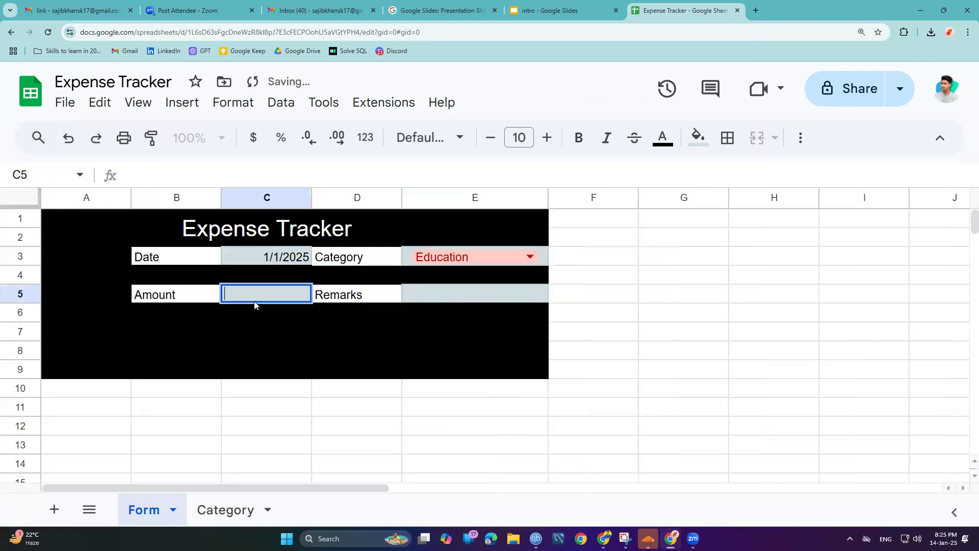
pyautogui.write('1500')
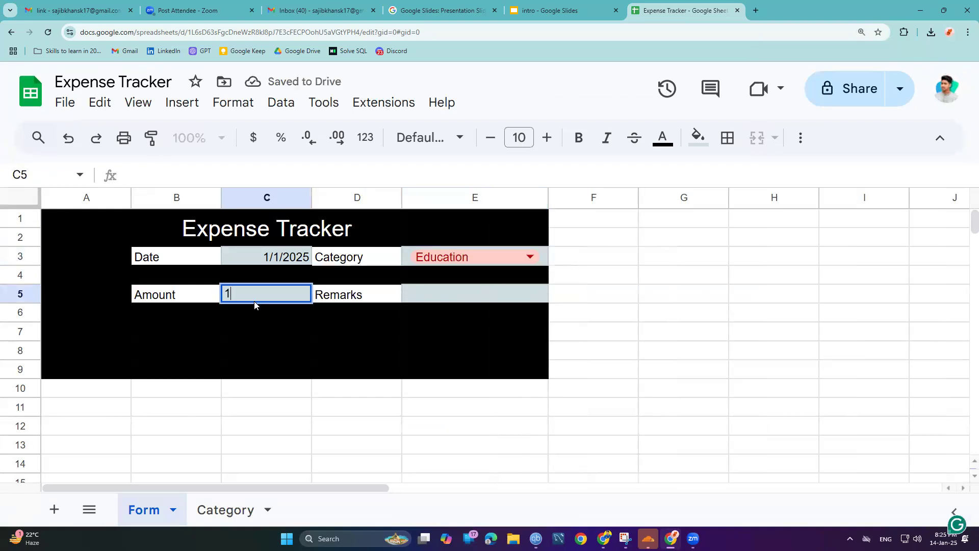
pyautogui.press('Return')
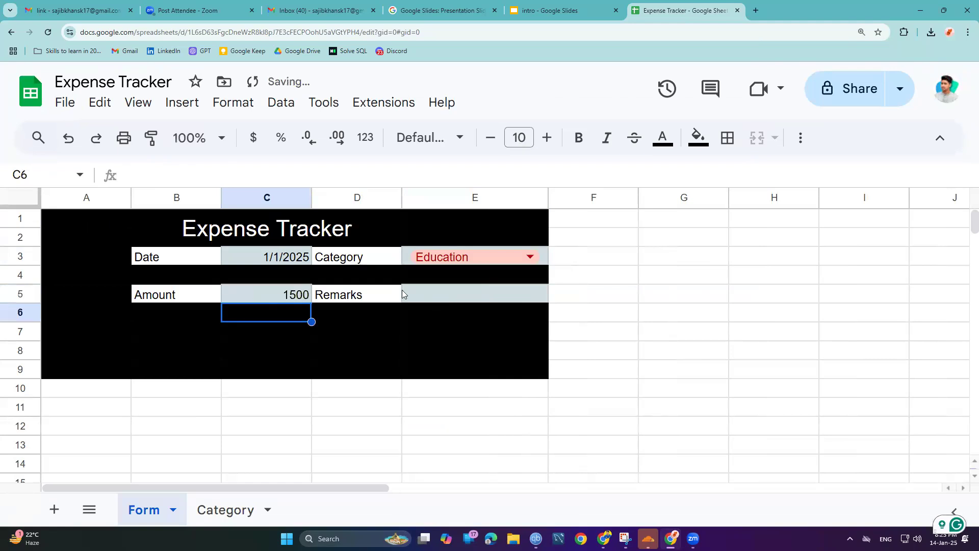
# Step: Merge cells E5:E7 into one larger input cell for Remarks
pyautogui.click(495, 281)
pyautogui.click(501, 293)
pyautogui.moveTo(503, 346); pyautogui.dragTo(503, 329)
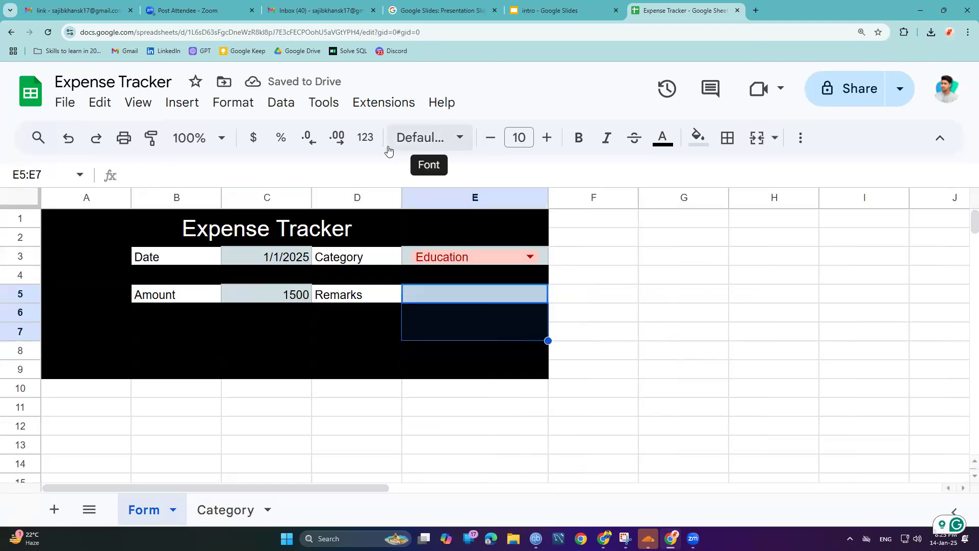
pyautogui.click(735, 140)
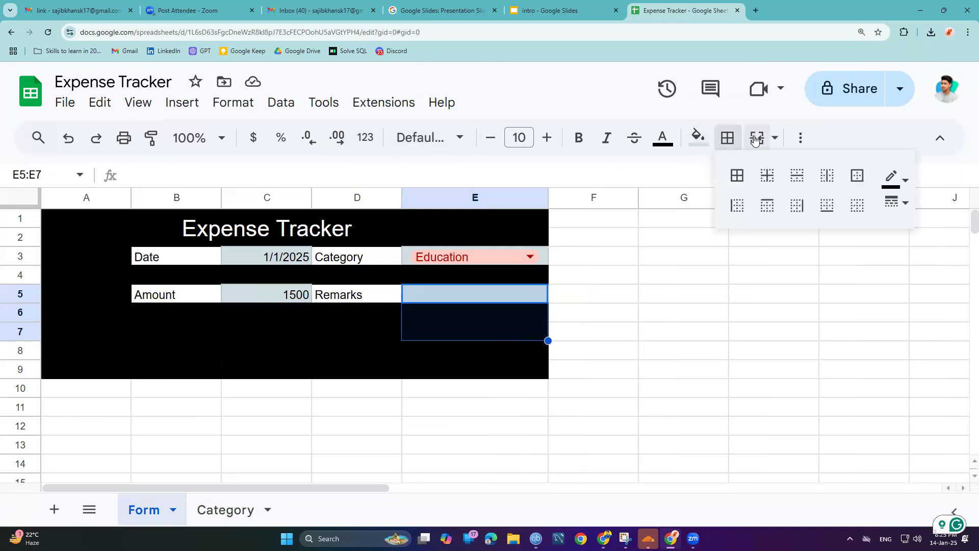
pyautogui.click(756, 137)
# Step: Enter "Childrens School Fees" as the remark in the merged cell E5:E7
pyautogui.doubleClick(450, 296)
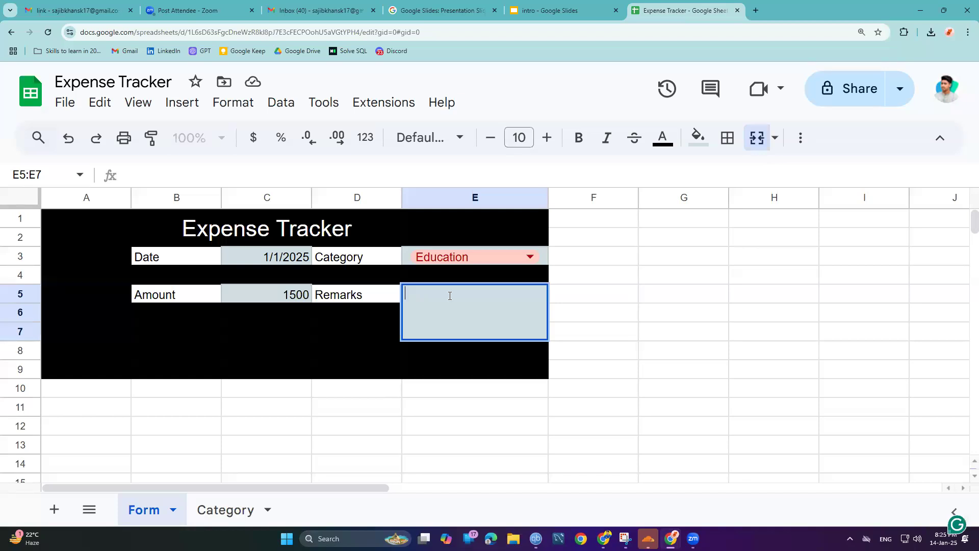
pyautogui.write('Childrens s')
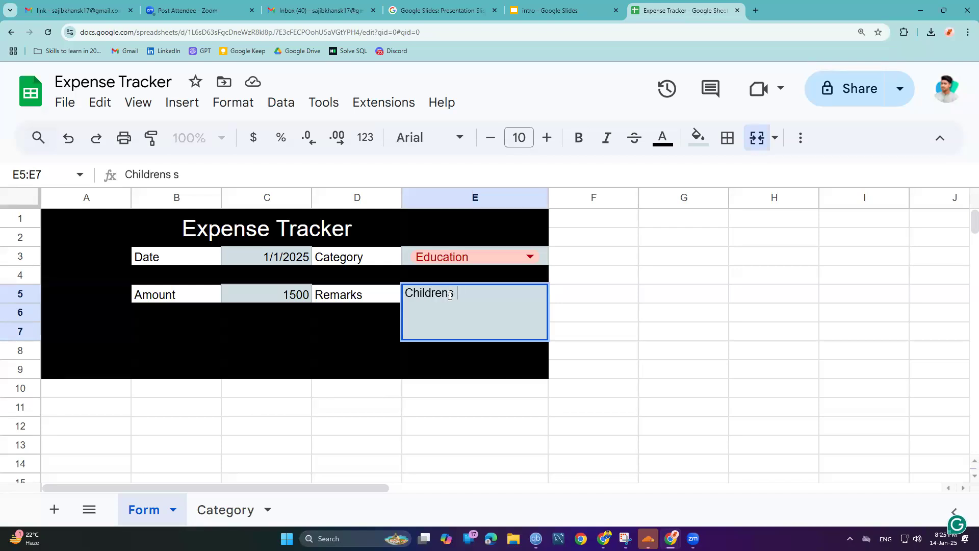
pyautogui.press('BackSpace')
pyautogui.write('School.')
pyautogui.press('BackSpace')
pyautogui.write('Fees')
pyautogui.press('Return')
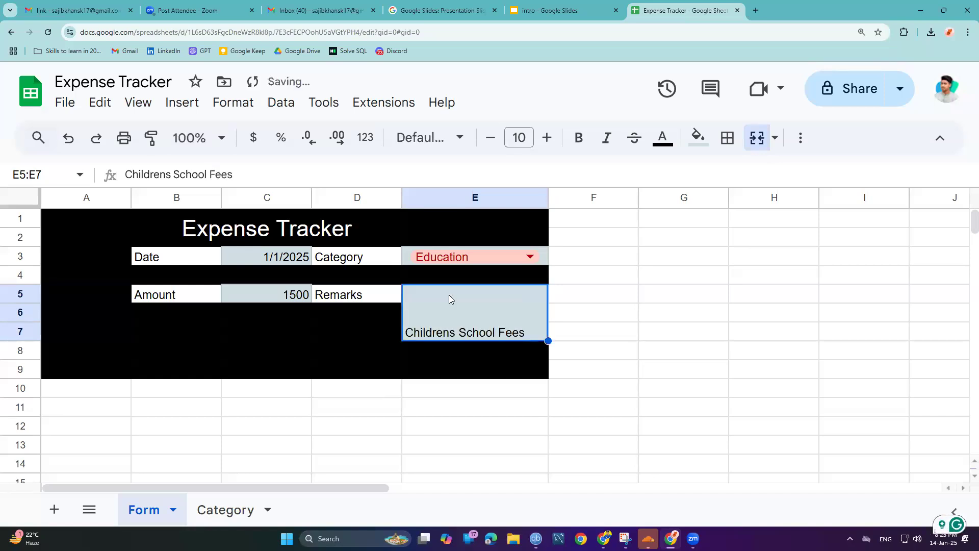
# Step: Center the remark text horizontally and vertically in the merged cell E5:E7
pyautogui.click(758, 137)
pyautogui.click(764, 141)
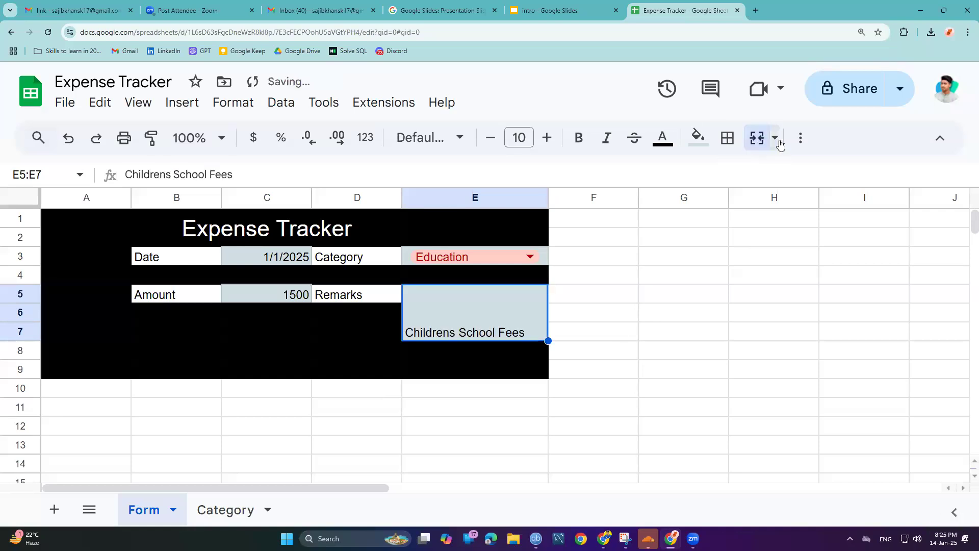
pyautogui.click(800, 137)
pyautogui.click(516, 174)
pyautogui.click(535, 204)
pyautogui.click(553, 173)
pyautogui.click(566, 213)
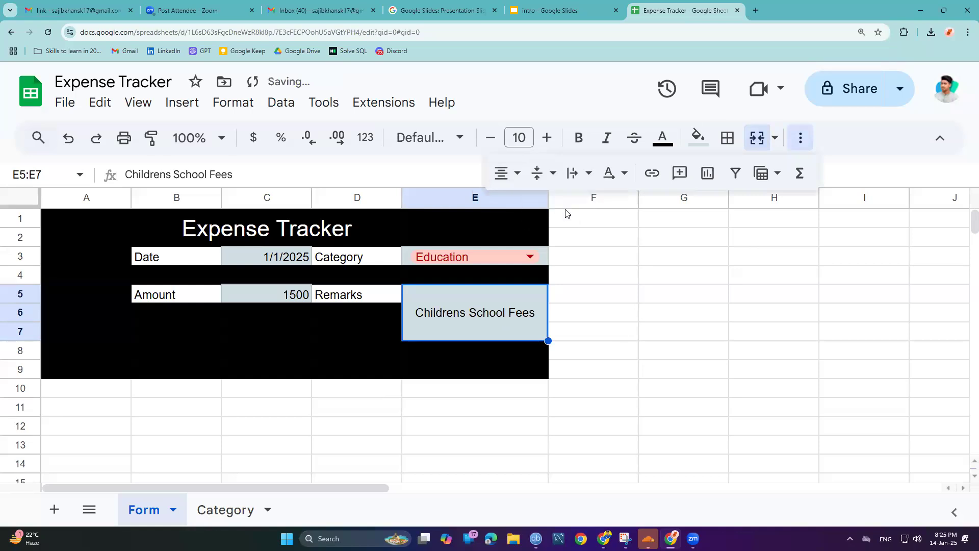
pyautogui.click(643, 287)
pyautogui.click(508, 306)
pyautogui.click(657, 323)
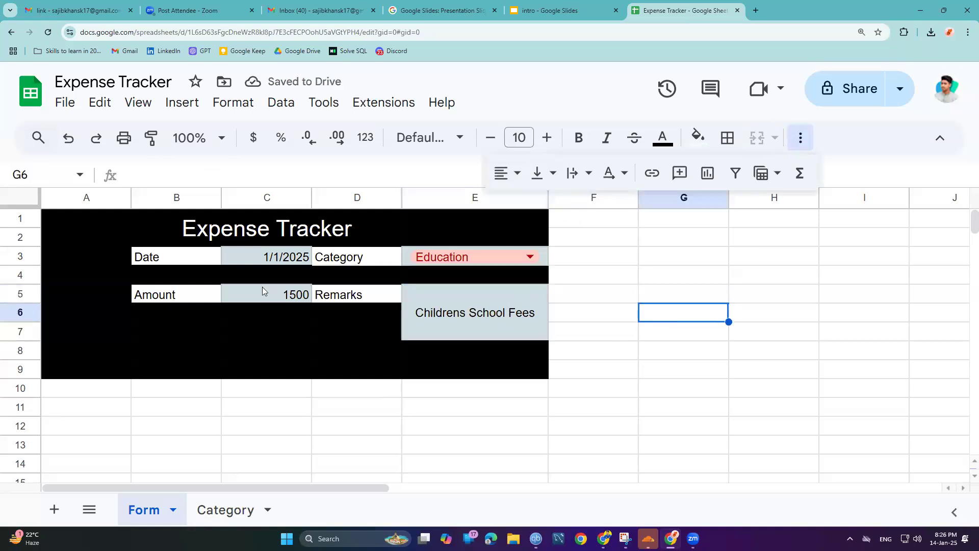
pyautogui.click(512, 315)
pyautogui.hotkey('ctrl', '-')
pyautogui.hotkey('ctrl', '-')
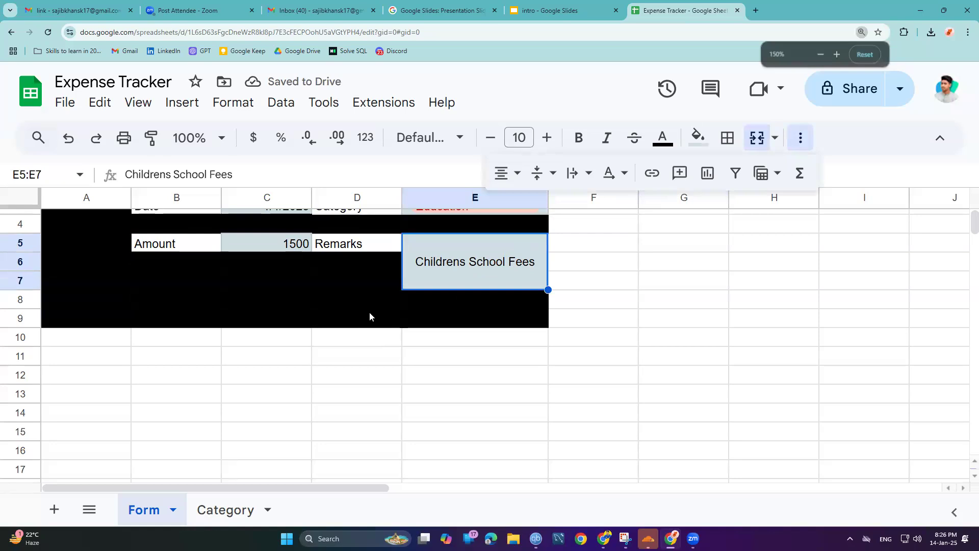
pyautogui.hotkey('ctrl', '+')
pyautogui.hotkey('ctrl', '+')
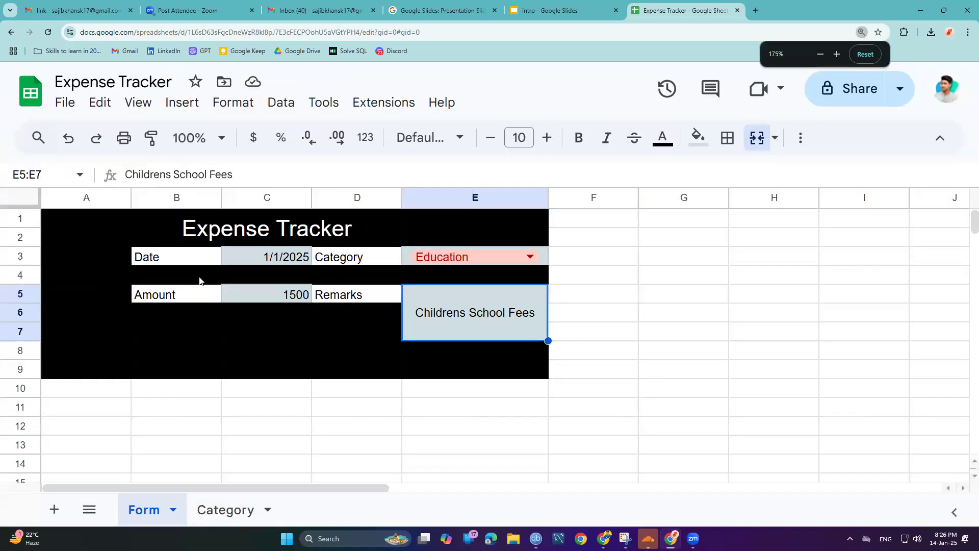
pyautogui.click(297, 262)
# Step: Link cell G2 to the form's Date value in C3 with a cell-reference formula
pyautogui.click(678, 238)
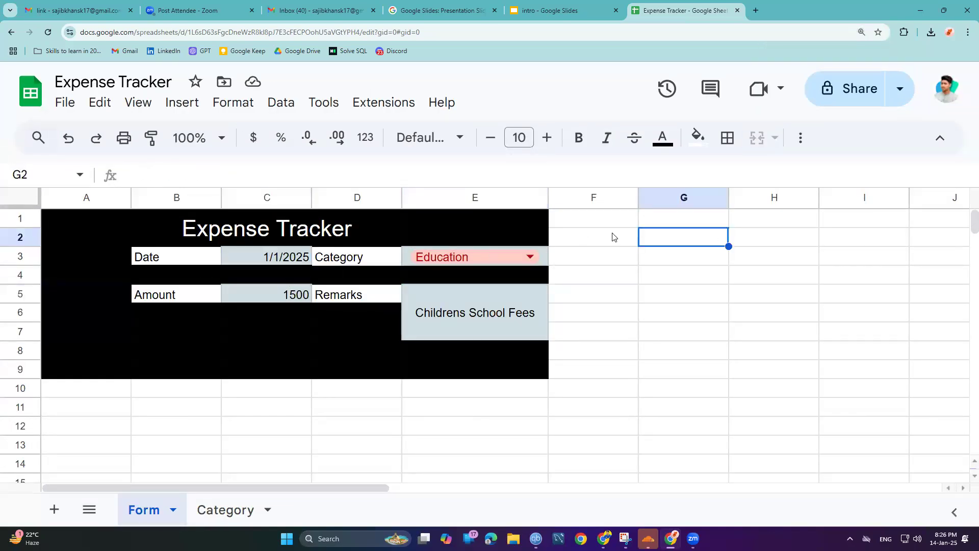
pyautogui.doubleClick(667, 241)
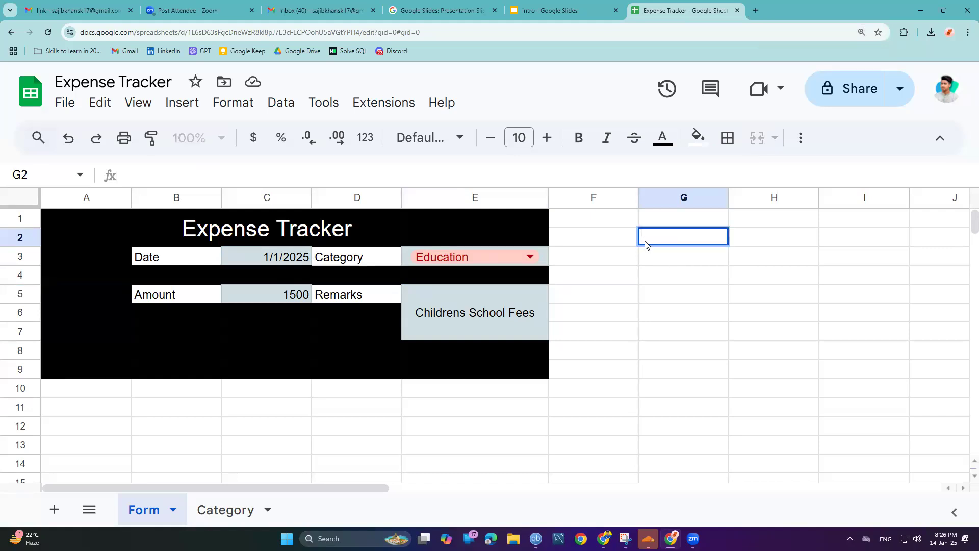
pyautogui.write('=')
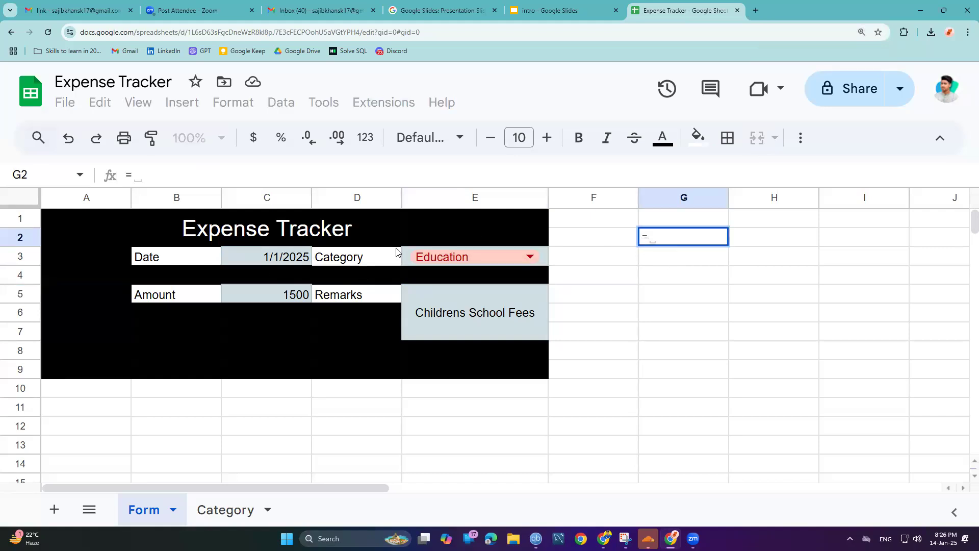
pyautogui.click(279, 261)
pyautogui.press('Return')
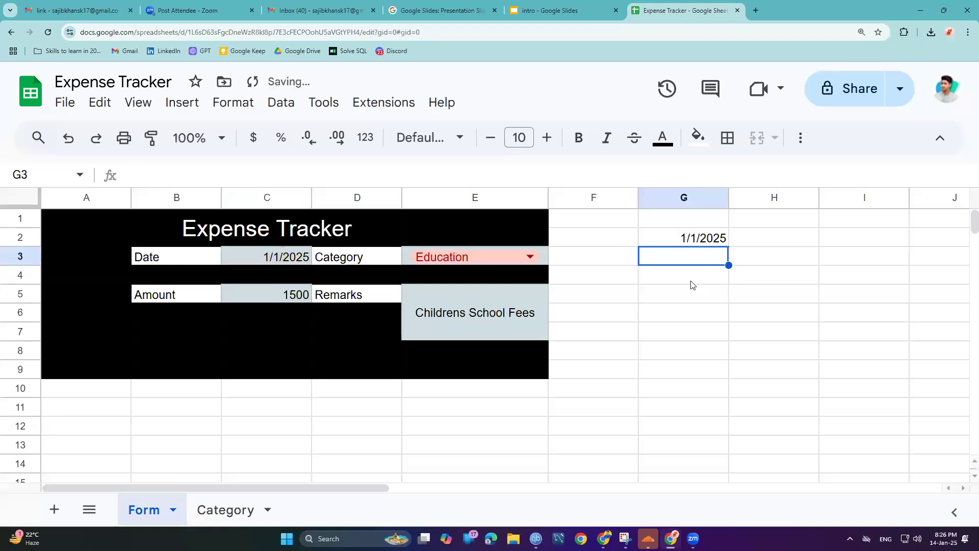
# Step: Link cell H2 to the form's Category value in E3 with a cell-reference formula
pyautogui.click(782, 239)
pyautogui.write('=')
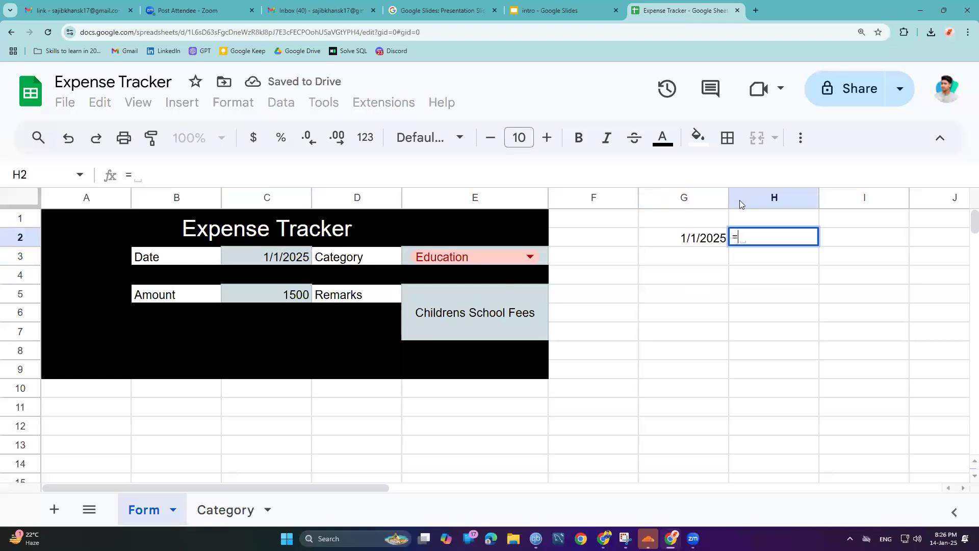
pyautogui.click(409, 261)
pyautogui.press('Return')
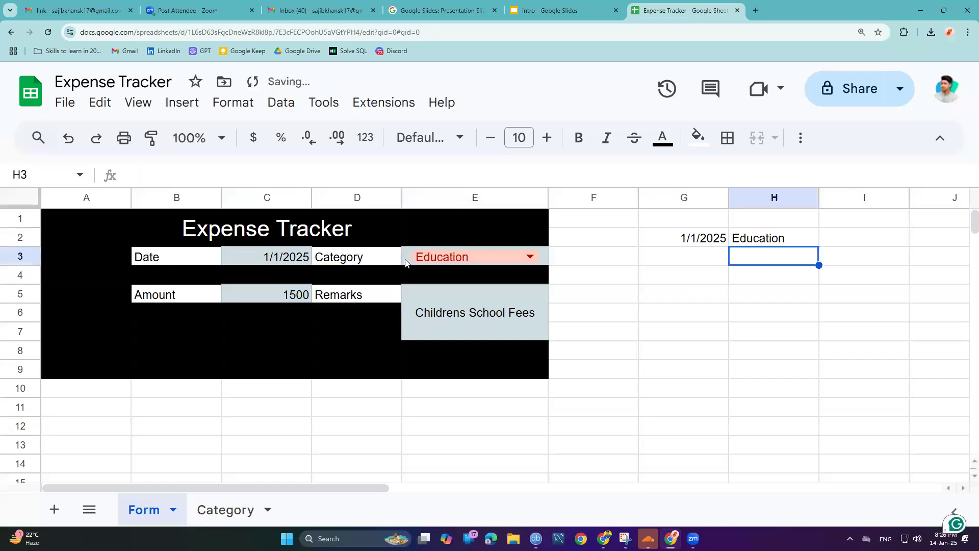
# Step: Link cell I2 to the form's Amount value in C5 with a cell-reference formula
pyautogui.click(843, 242)
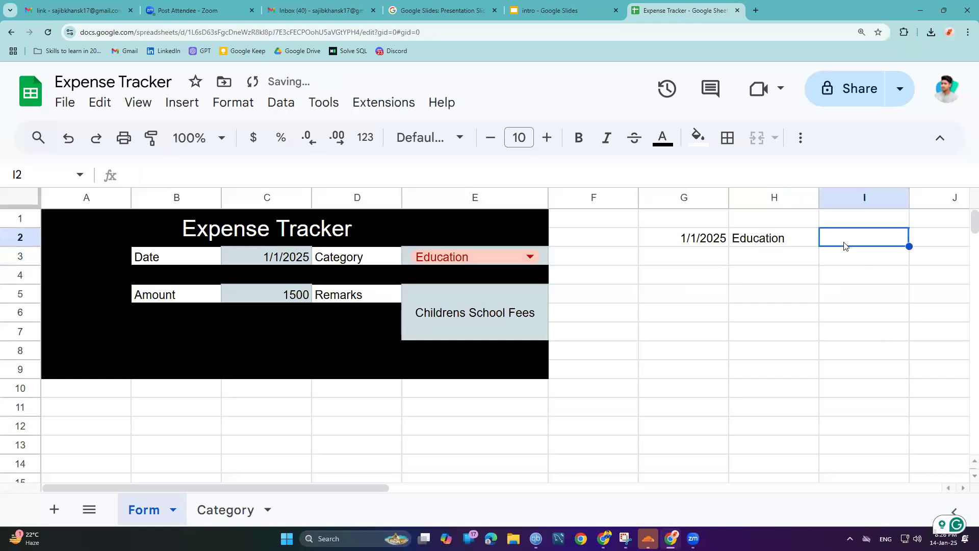
pyautogui.write('=')
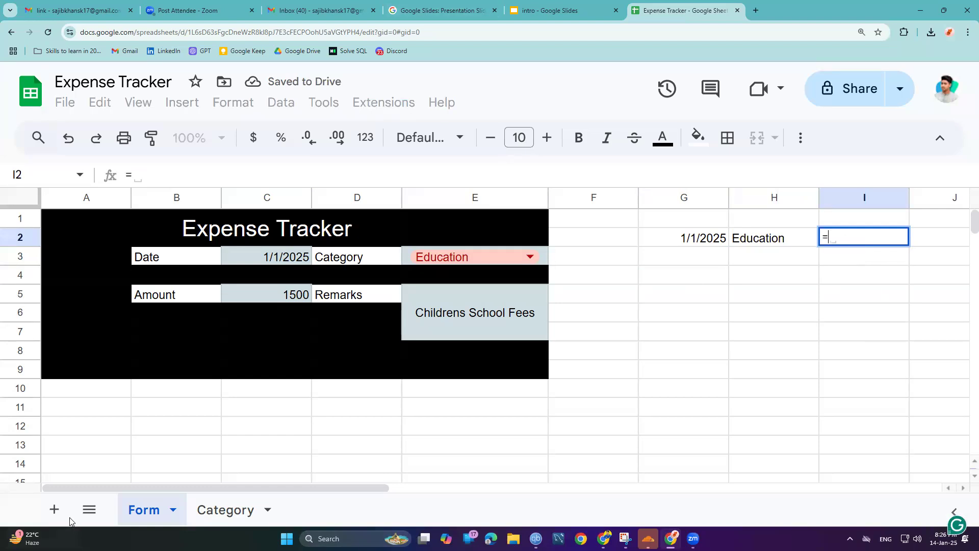
pyautogui.click(298, 296)
pyautogui.press('Return')
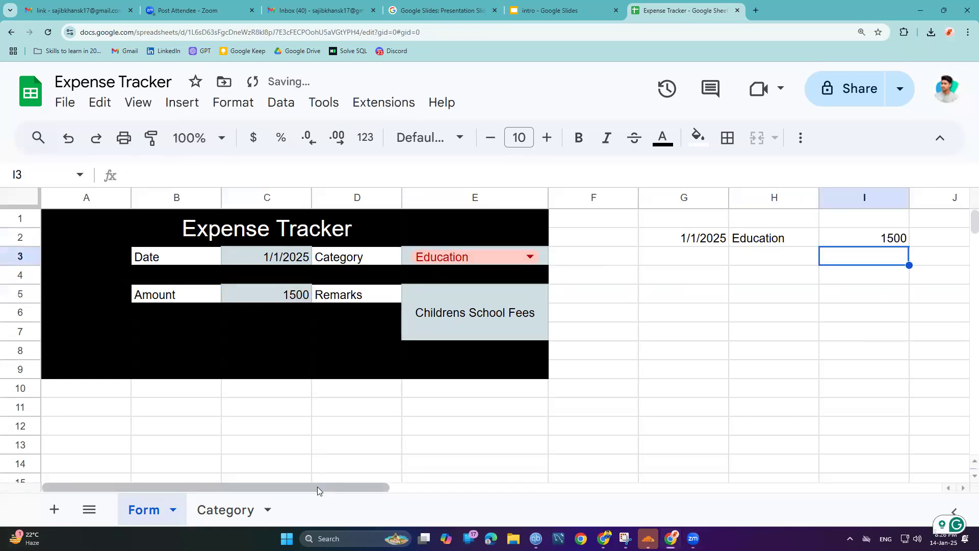
# Step: Link cell J2 to the form's Remarks text with the formula =E5
pyautogui.moveTo(317, 491); pyautogui.dragTo(341, 491)
pyautogui.click(859, 237)
pyautogui.write('=')
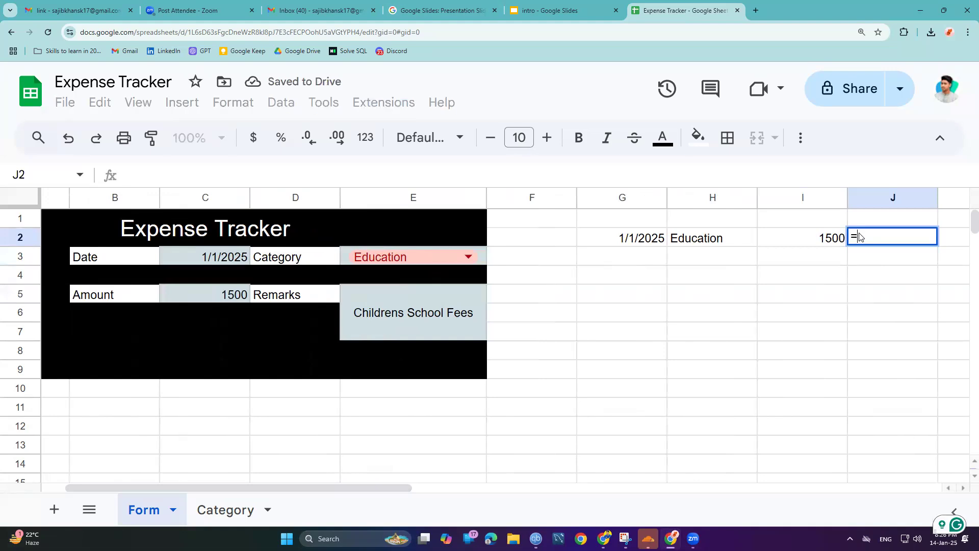
pyautogui.click(449, 299)
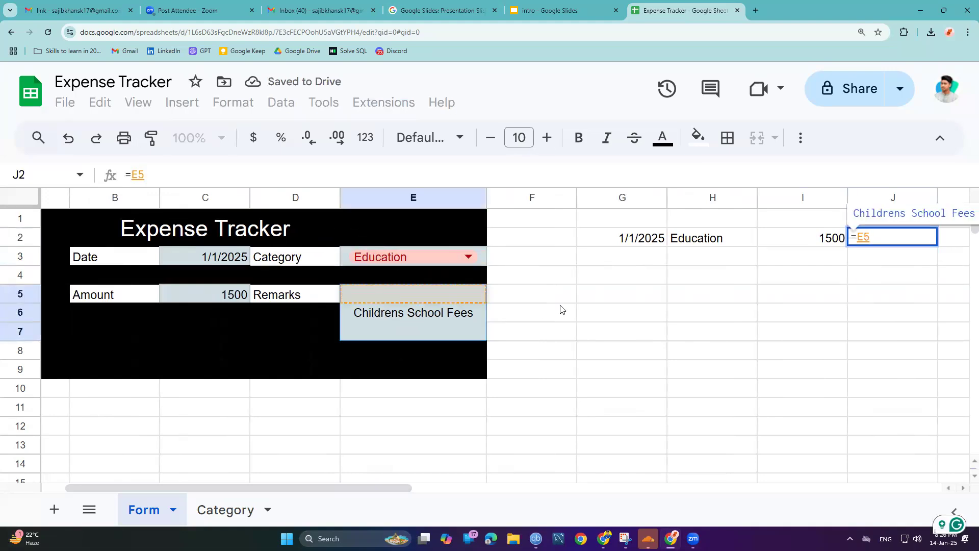
pyautogui.press('Return')
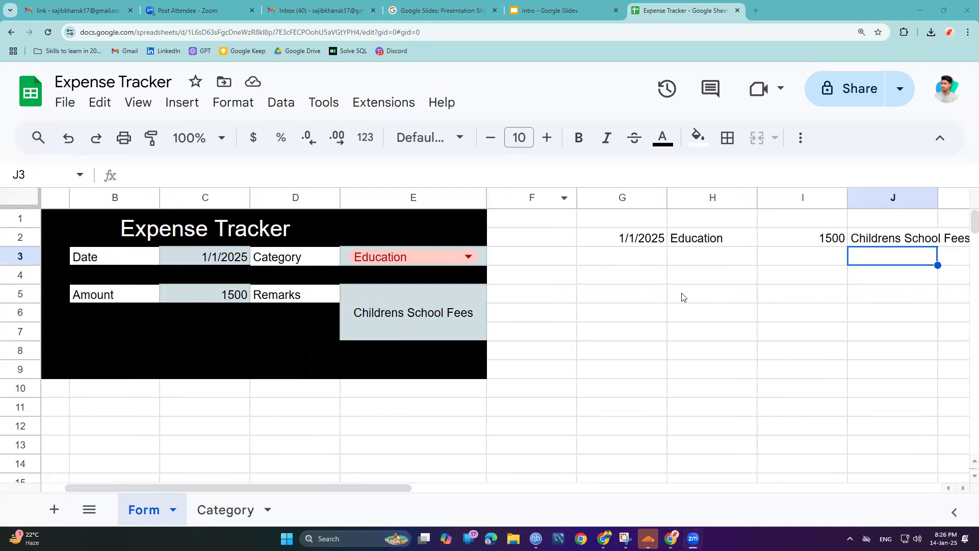
# Step: Add a new sheet to the spreadsheet and name it db
pyautogui.moveTo(785, 313); pyautogui.dragTo(678, 312)
pyautogui.moveTo(299, 488); pyautogui.dragTo(253, 501)
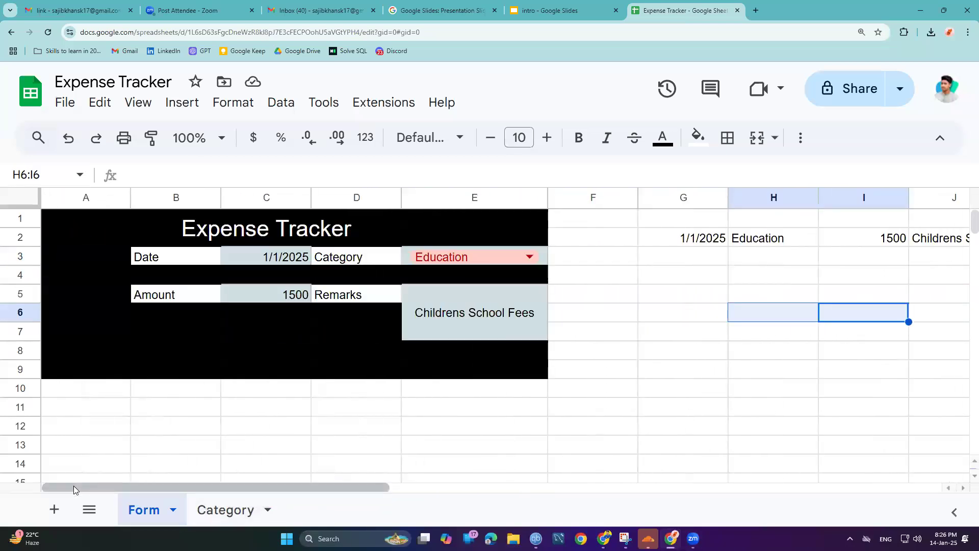
pyautogui.click(62, 508)
pyautogui.doubleClick(224, 510)
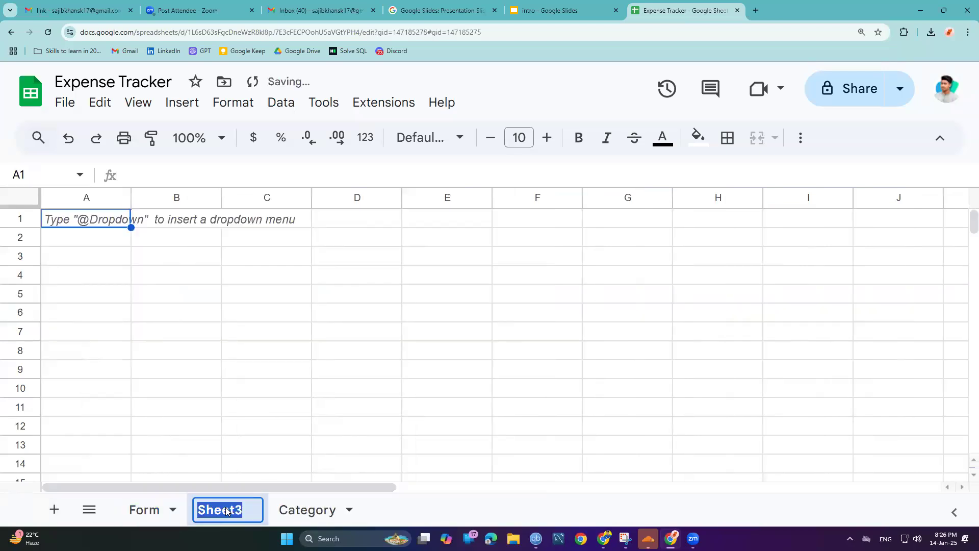
pyautogui.write('db')
pyautogui.press('Return')
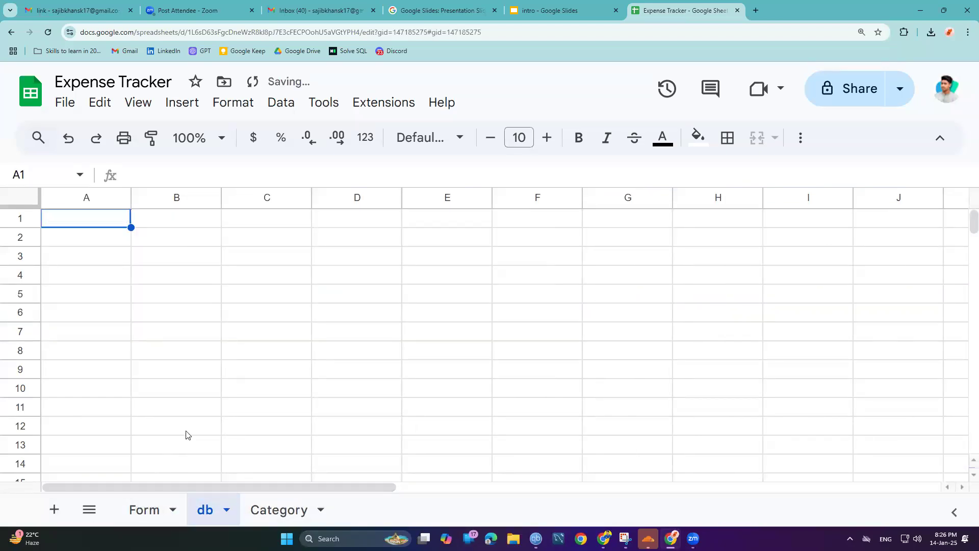
# Step: Copy the Date, Category, Amount and Remarks labels from the Form sheet into the db sheet, starting at A1
pyautogui.click(145, 509)
pyautogui.click(198, 258)
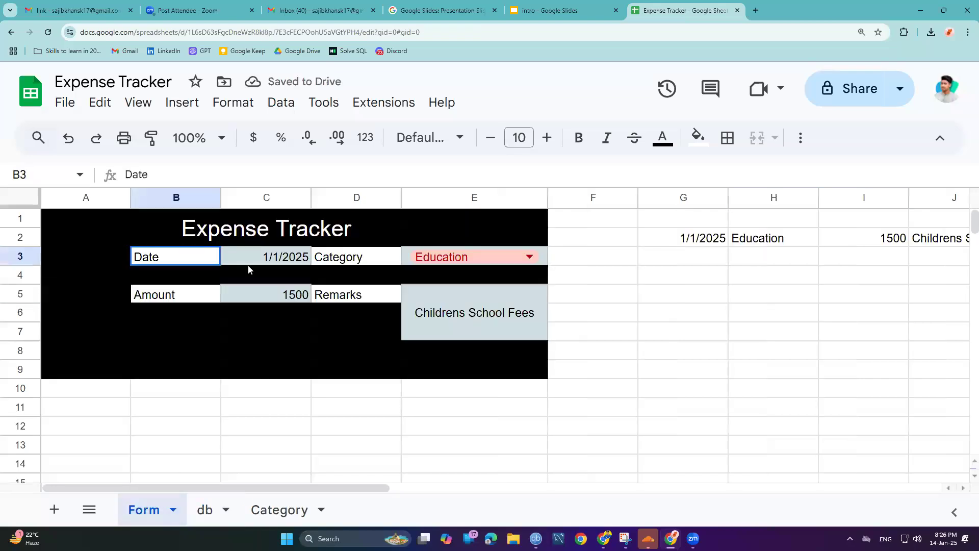
pyautogui.keyDown('ctrl'); pyautogui.click(348, 260); pyautogui.keyUp('ctrl')
pyautogui.keyDown('ctrl'); pyautogui.click(184, 294); pyautogui.keyUp('ctrl')
pyautogui.keyDown('ctrl'); pyautogui.click(334, 294); pyautogui.keyUp('ctrl')
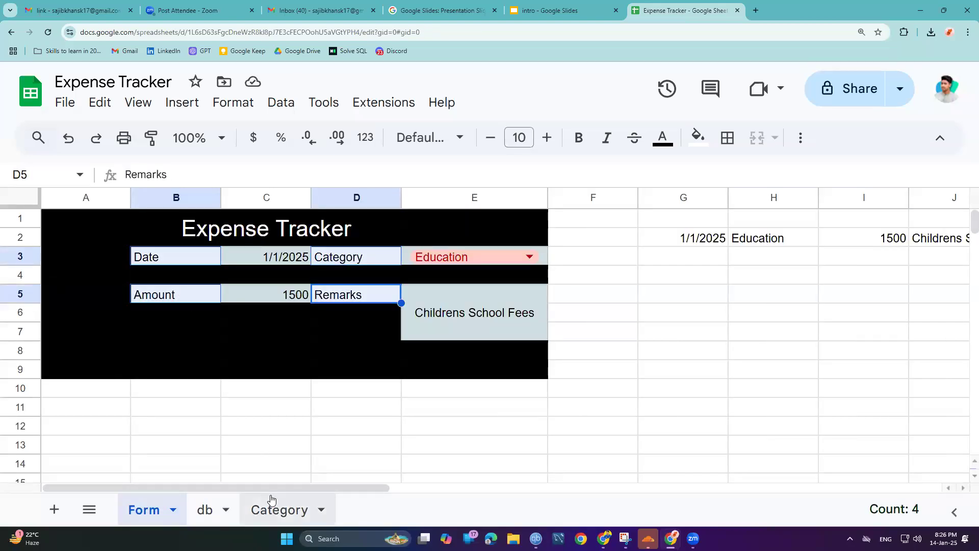
pyautogui.click(252, 507)
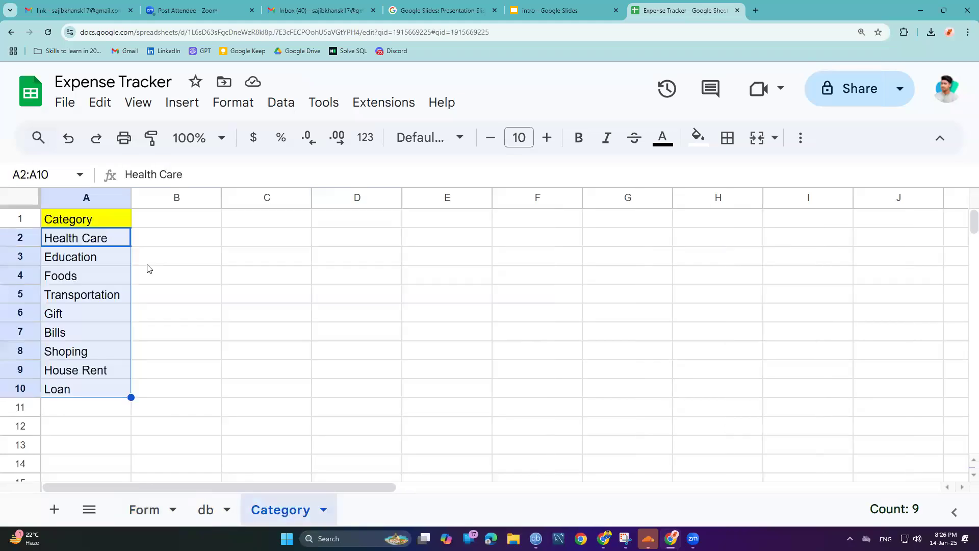
pyautogui.click(205, 510)
pyautogui.write('Date\tCategory Amount\tRemarks')
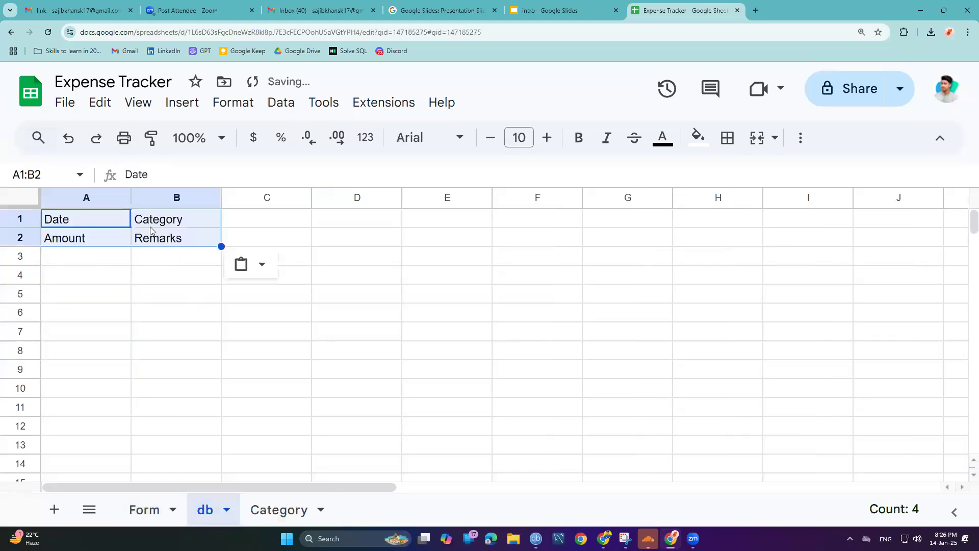
# Step: Move the Amount and Remarks labels from A2:B2 to C1:D1 on the db sheet
pyautogui.press('Down')
pyautogui.keyDown('shift'); pyautogui.click(146, 242); pyautogui.keyUp('shift')
pyautogui.hotkey('ctrl', 'x')
pyautogui.click(267, 220)
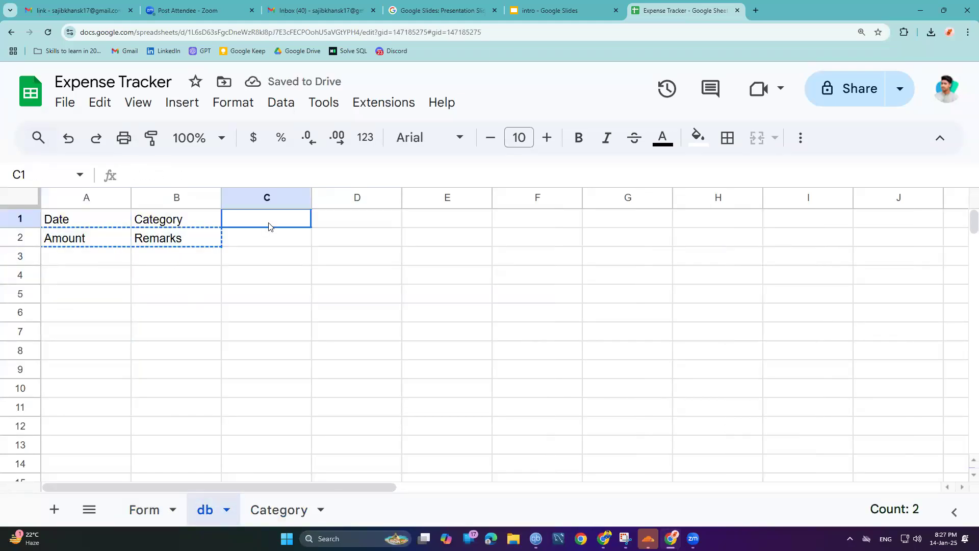
pyautogui.hotkey('ctrl', 'v')
# Step: Fill the db sheet's header row A1:D1 with yellow
pyautogui.press('Home')
pyautogui.keyDown('shift'); pyautogui.click(354, 225); pyautogui.keyUp('shift')
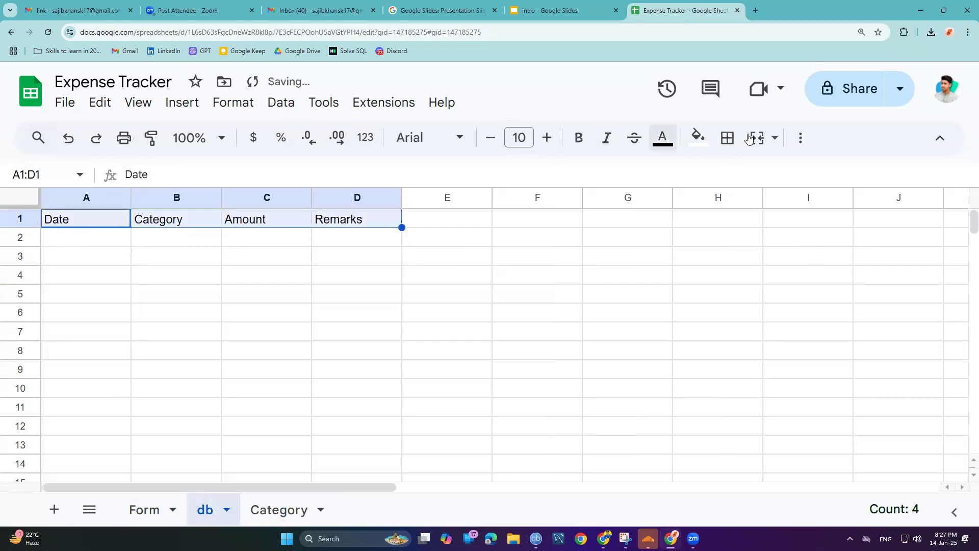
pyautogui.click(729, 139)
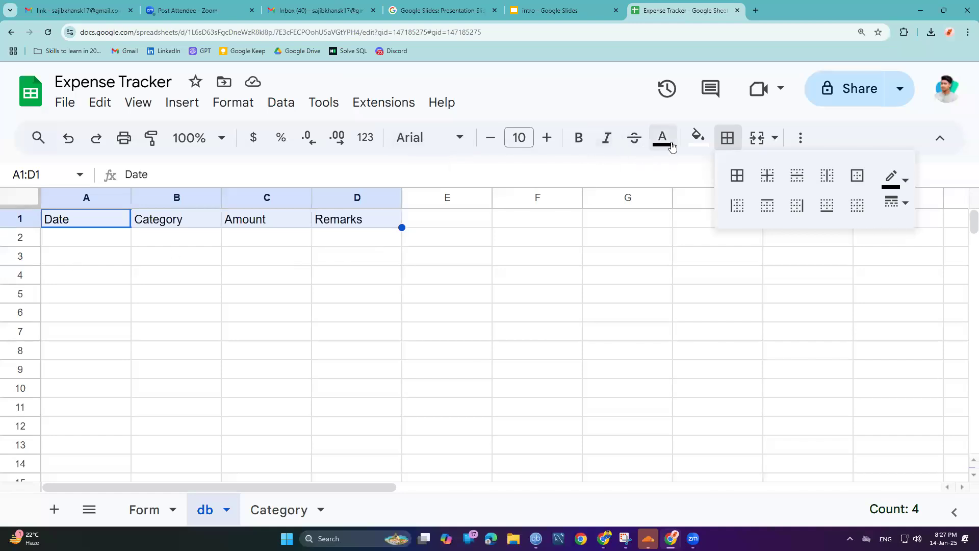
pyautogui.click(697, 137)
pyautogui.click(760, 219)
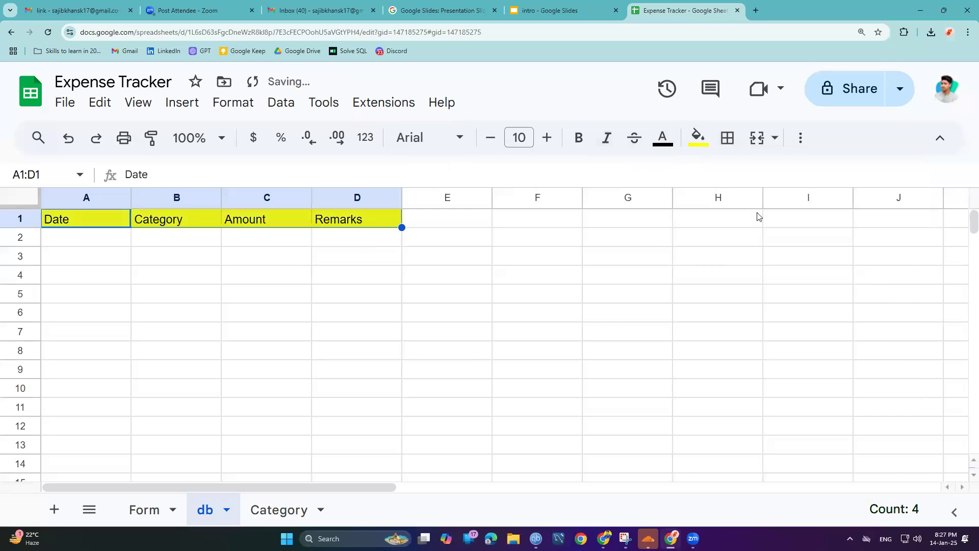
# Step: Review the empty rows of the db sheet, the linked record row on the Form sheet and the Category list
pyautogui.click(170, 239)
pyautogui.moveTo(61, 245); pyautogui.dragTo(276, 295)
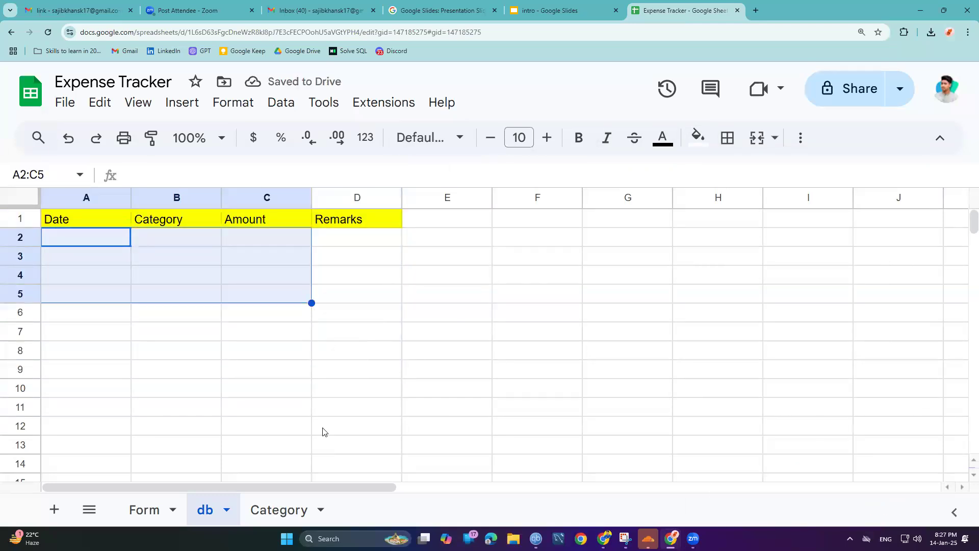
pyautogui.click(280, 509)
pyautogui.click(205, 507)
pyautogui.click(401, 312)
pyautogui.click(164, 510)
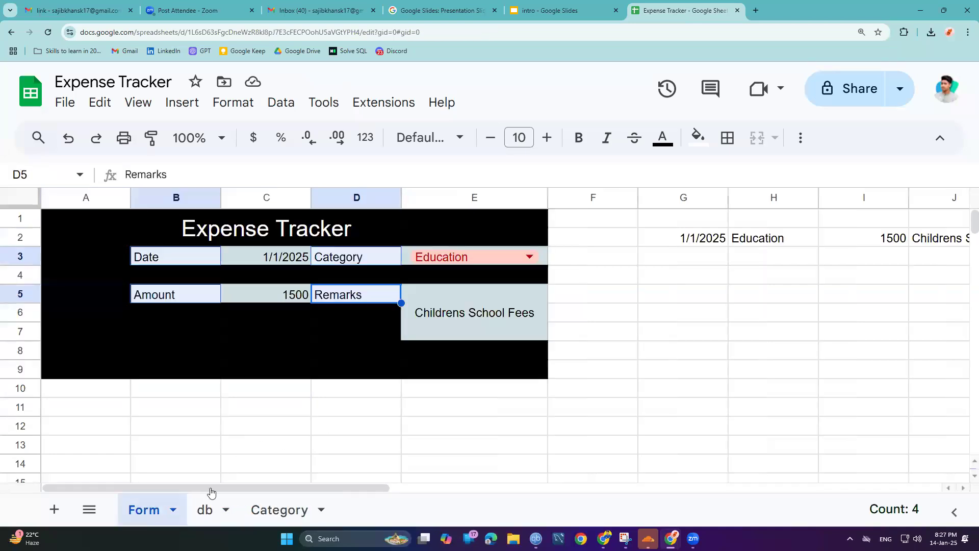
pyautogui.click(429, 308)
pyautogui.click(491, 373)
pyautogui.click(732, 299)
pyautogui.moveTo(711, 238); pyautogui.dragTo(915, 243)
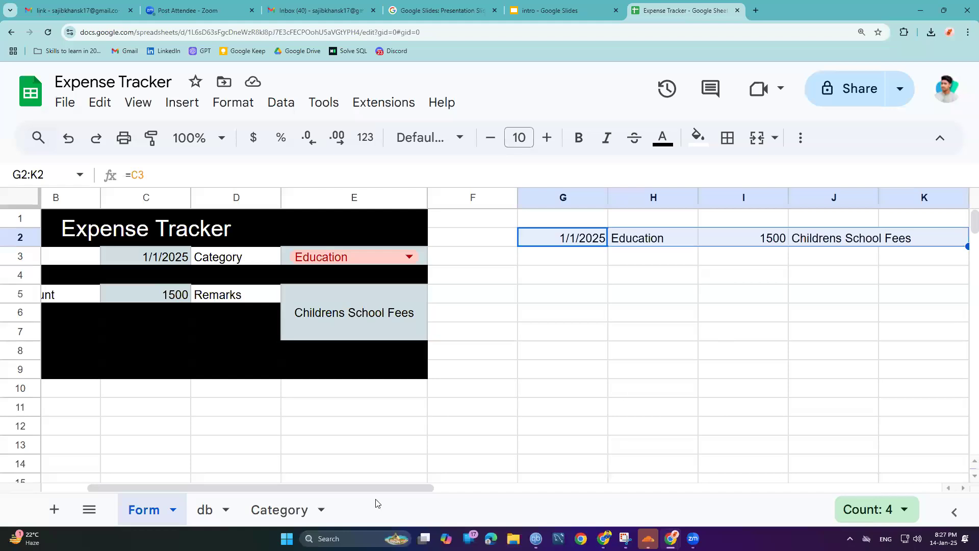
pyautogui.click(205, 510)
pyautogui.click(263, 510)
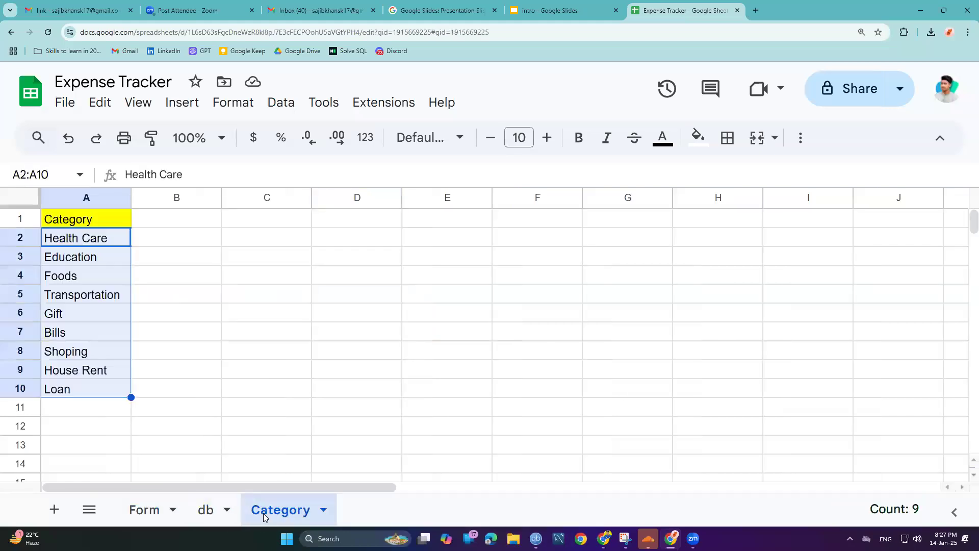
pyautogui.click(202, 510)
pyautogui.moveTo(45, 243); pyautogui.dragTo(418, 238)
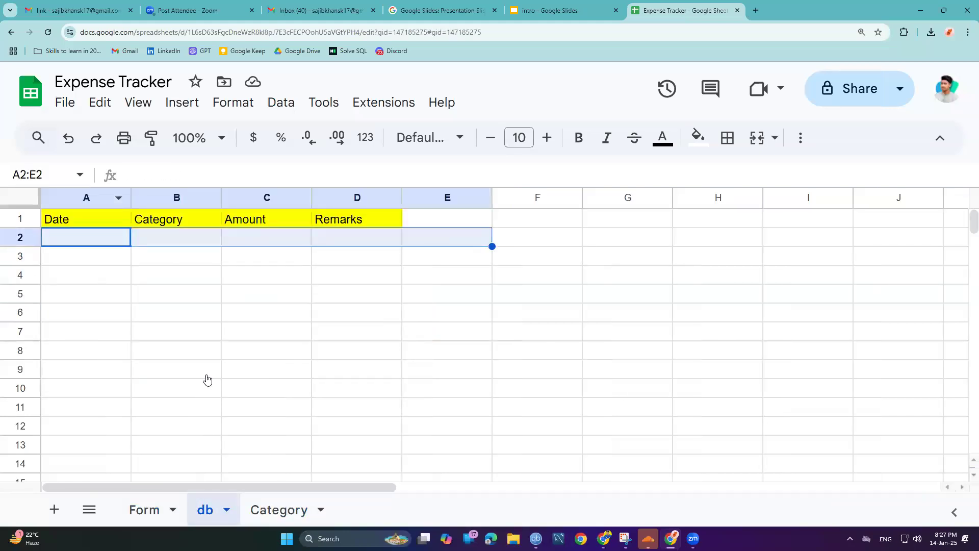
# Step: Compare the Form sheet's record row G2:J2 with the first empty row under the db sheet's headers
pyautogui.click(144, 510)
pyautogui.click(571, 243)
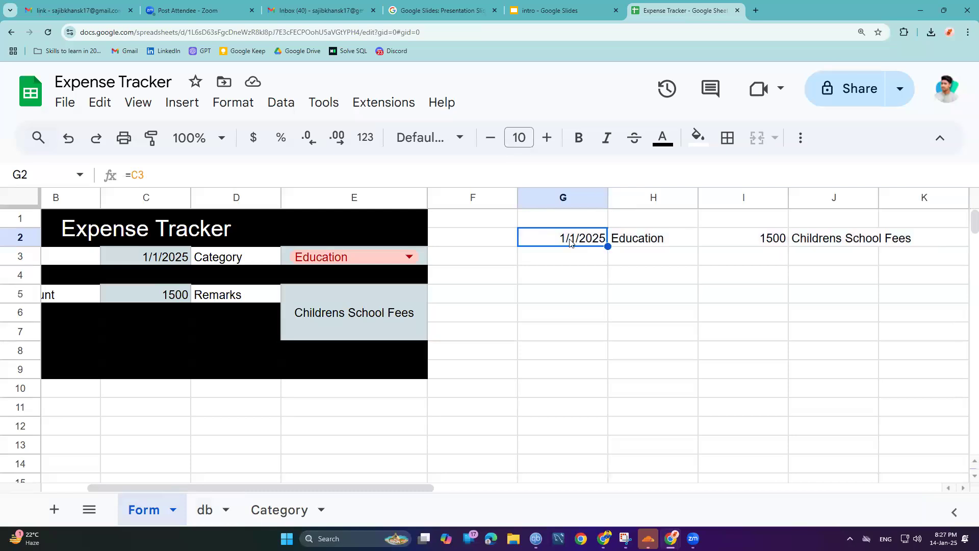
pyautogui.hotkey('ctrl', 'shift', 'Right')
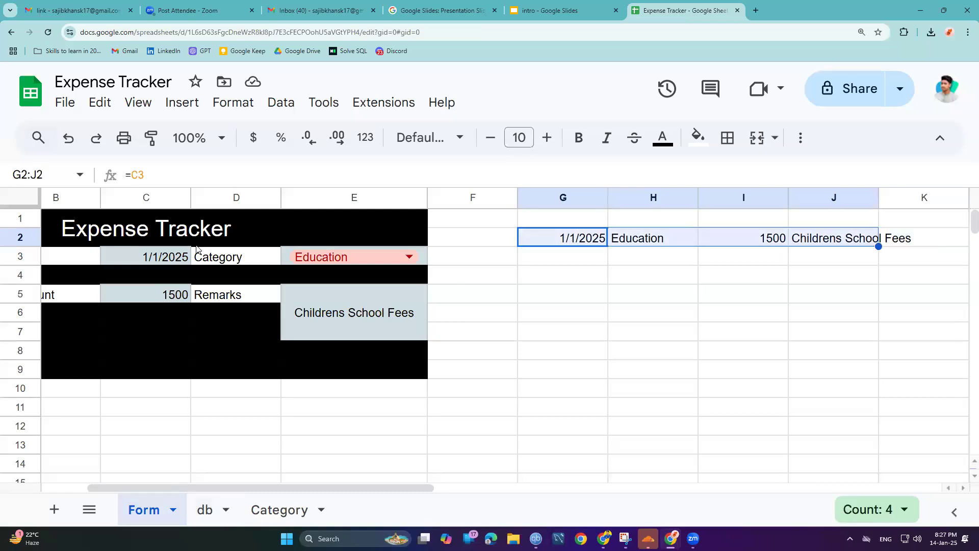
pyautogui.click(153, 256)
pyautogui.click(206, 510)
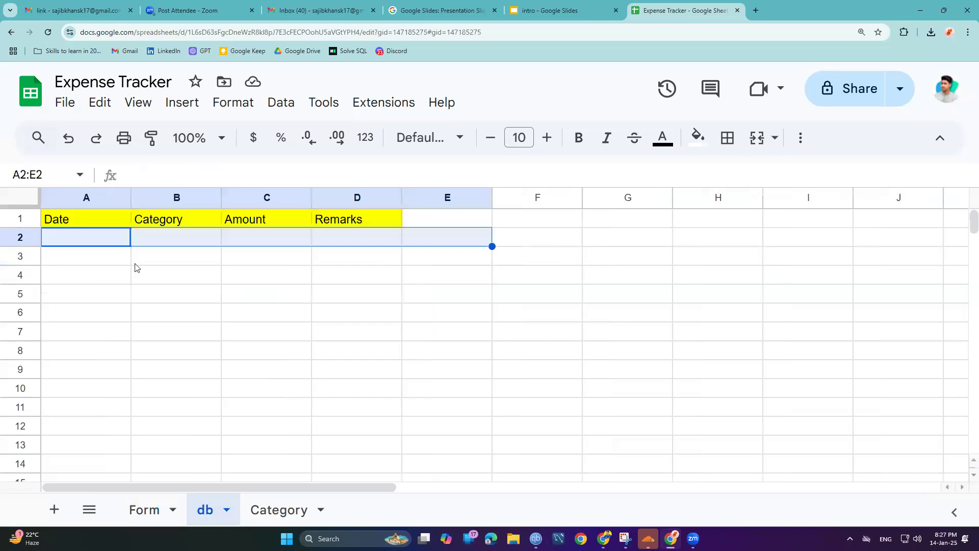
pyautogui.hotkey('ctrl', 'v')
pyautogui.click(93, 243)
pyautogui.hotkey('ctrl', 'c')
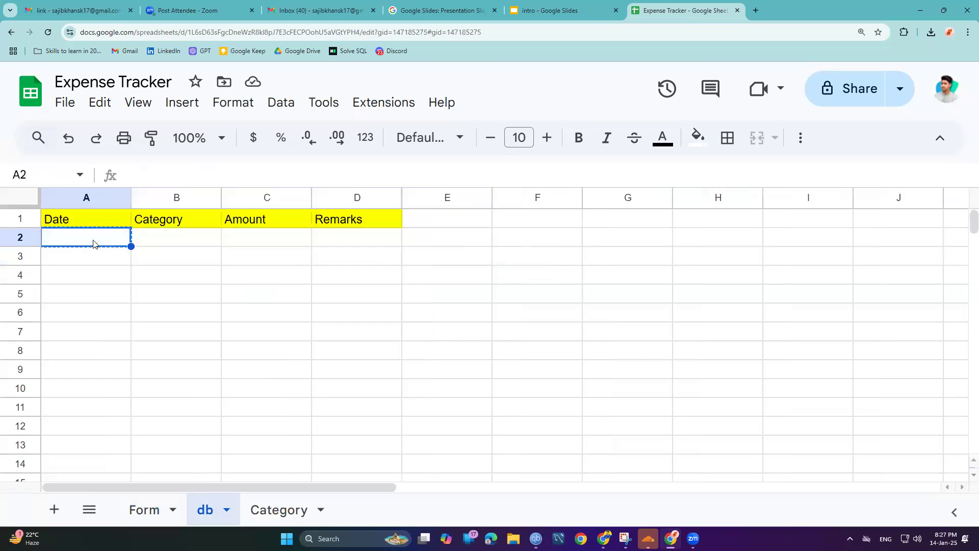
pyautogui.click(175, 300)
pyautogui.moveTo(285, 369); pyautogui.dragTo(303, 386)
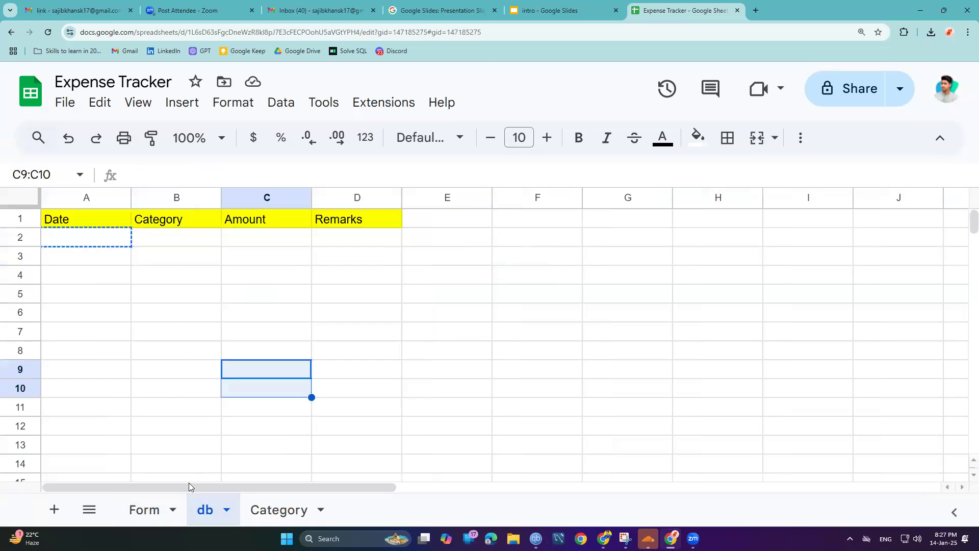
# Step: Return to the Form sheet and look at the available macro options
pyautogui.click(155, 506)
pyautogui.scroll(-2, 216, 427)
pyautogui.hotkey('ctrl', '-')
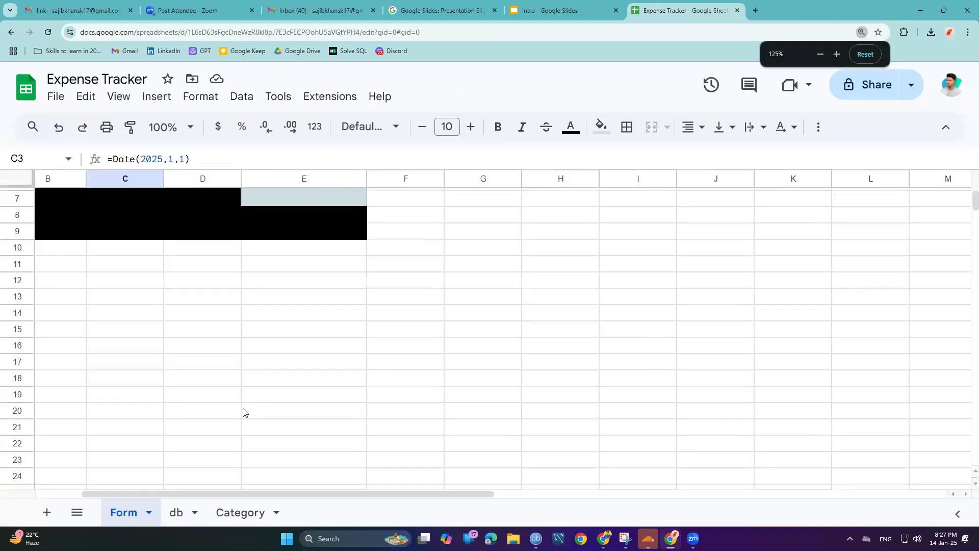
pyautogui.scroll(2, 243, 412)
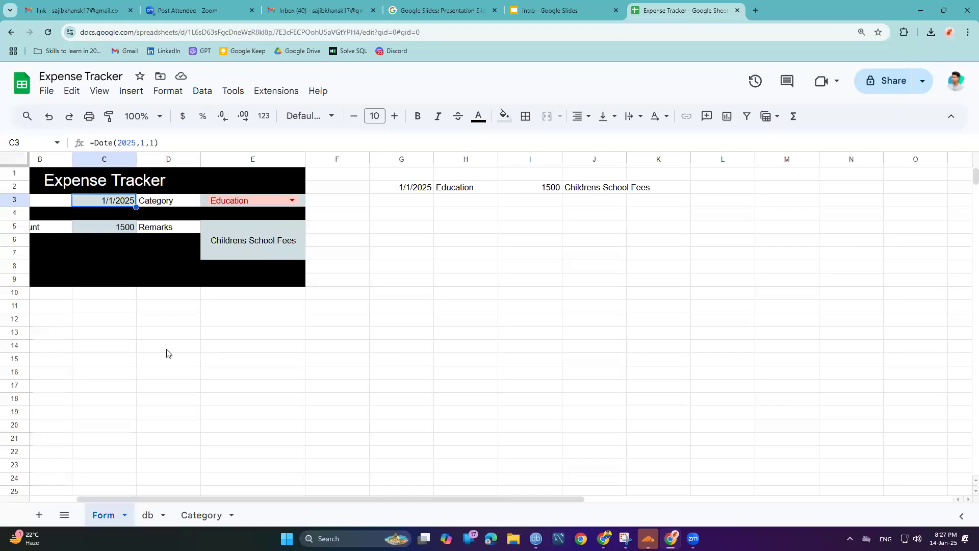
pyautogui.click(282, 92)
pyautogui.moveTo(481, 500); pyautogui.dragTo(415, 459)
pyautogui.click(291, 93)
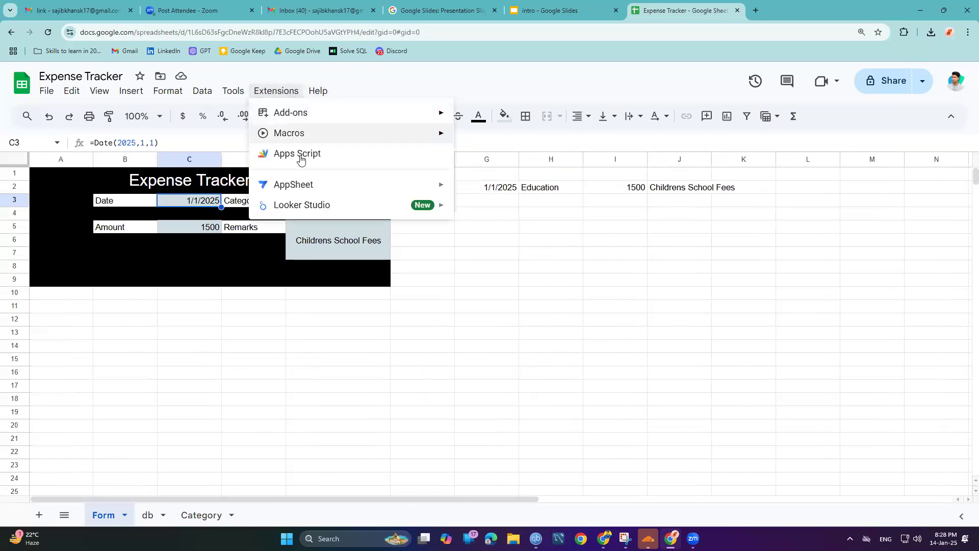
pyautogui.moveTo(308, 134)
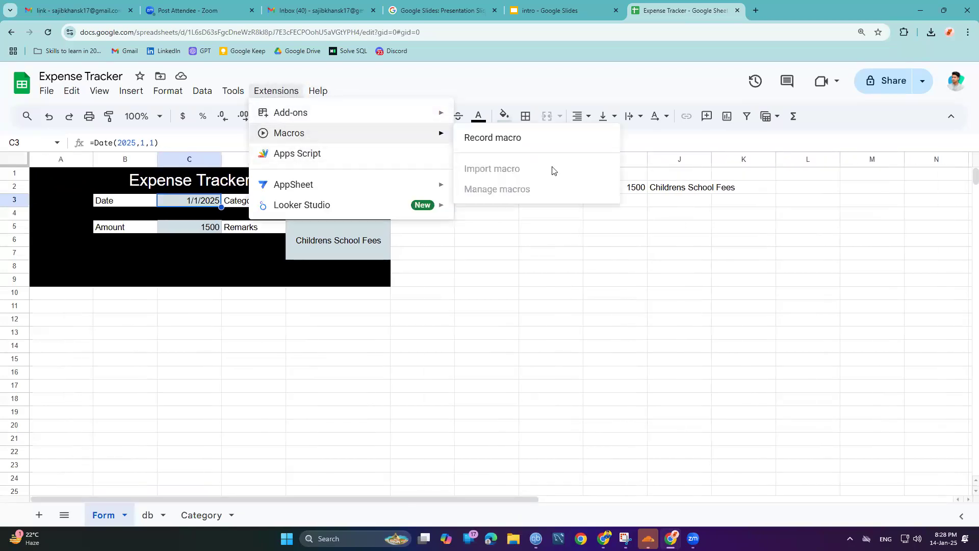
pyautogui.click(484, 282)
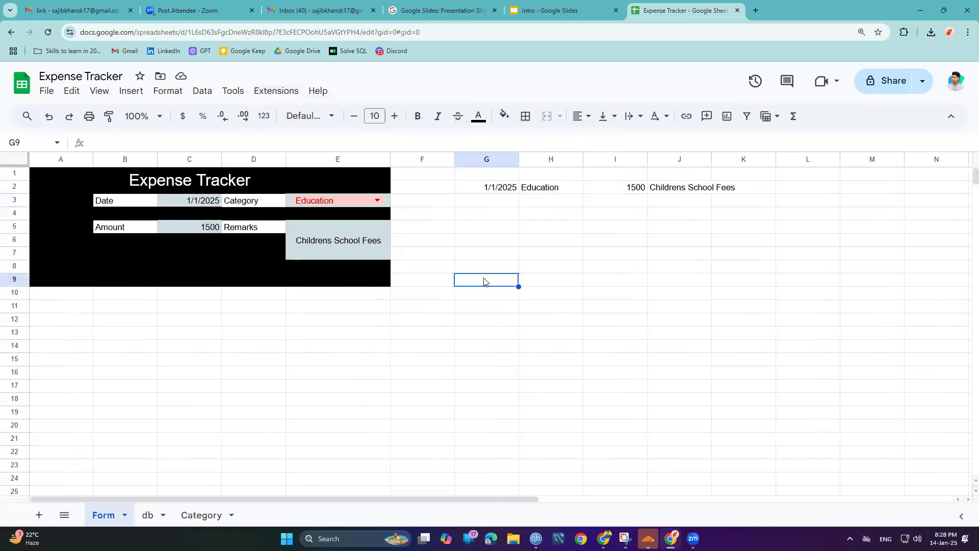
# Step: Clear the Date value in C3 and the Category selection in E3 of the form
pyautogui.click(176, 204)
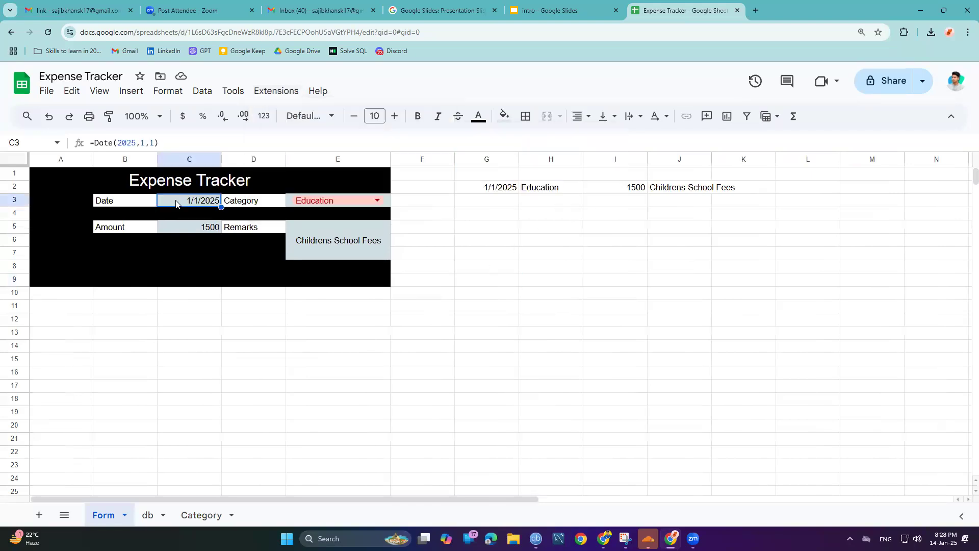
pyautogui.press('Delete')
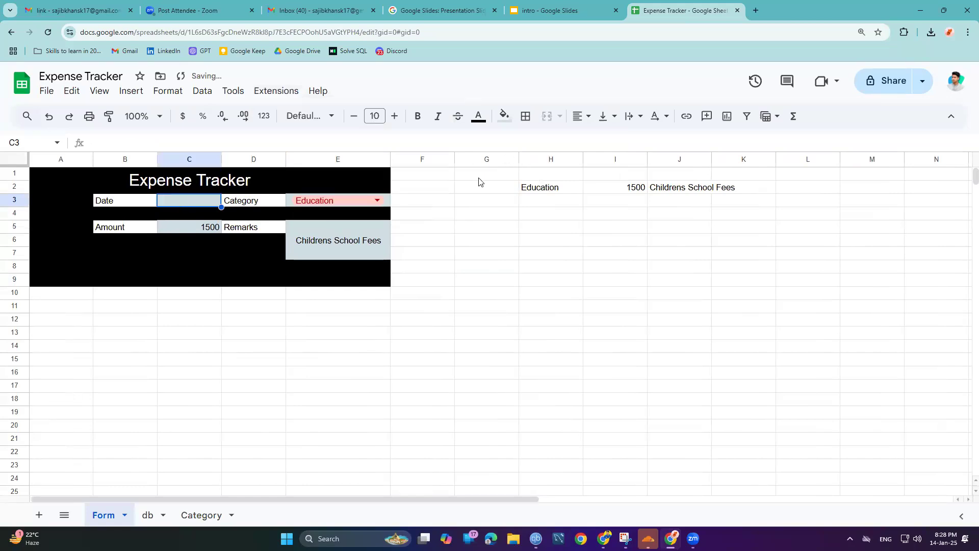
pyautogui.click(487, 188)
pyautogui.doubleClick(331, 200)
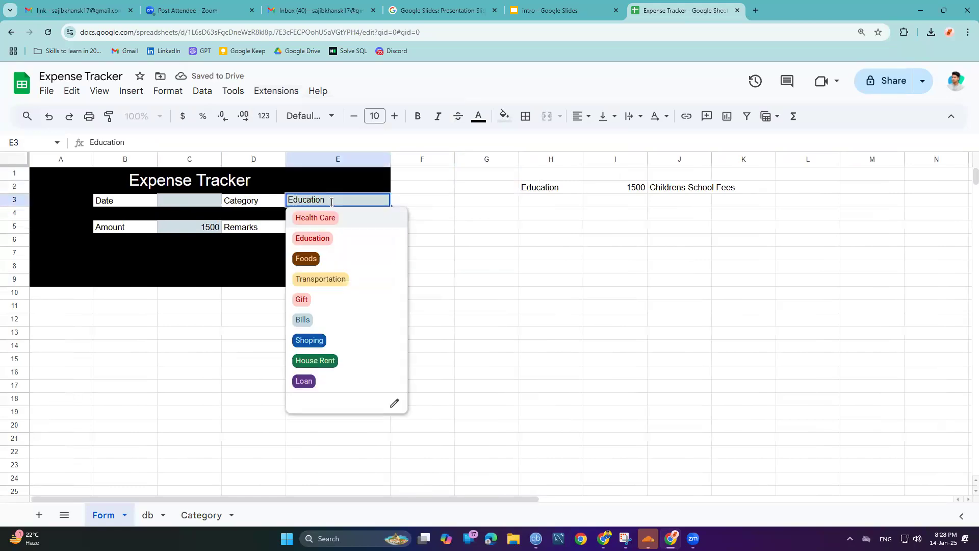
pyautogui.click(482, 282)
pyautogui.click(387, 203)
pyautogui.press('Delete')
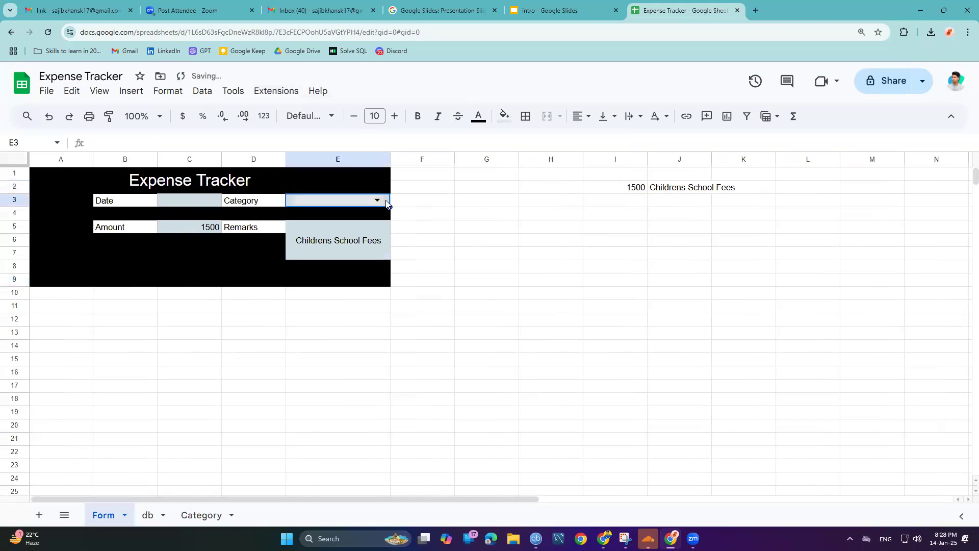
# Step: Replace the form's Amount value in C5 with 1440
pyautogui.click(190, 231)
pyautogui.press('Delete')
pyautogui.doubleClick(190, 229)
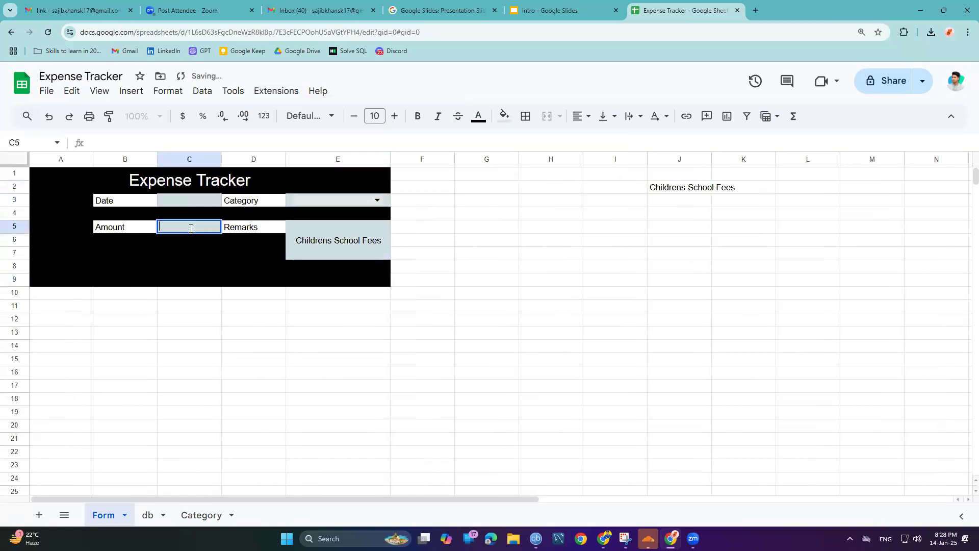
pyautogui.write('1440')
pyautogui.press('Return')
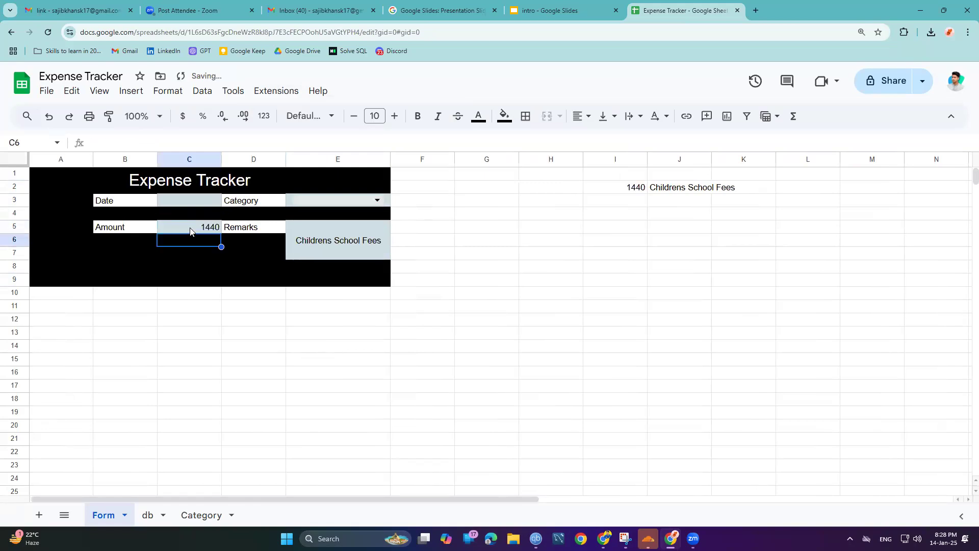
# Step: Enter 1200 in the form's Date cell C3 and choose Transportation as the Category
pyautogui.click(191, 205)
pyautogui.write('1200')
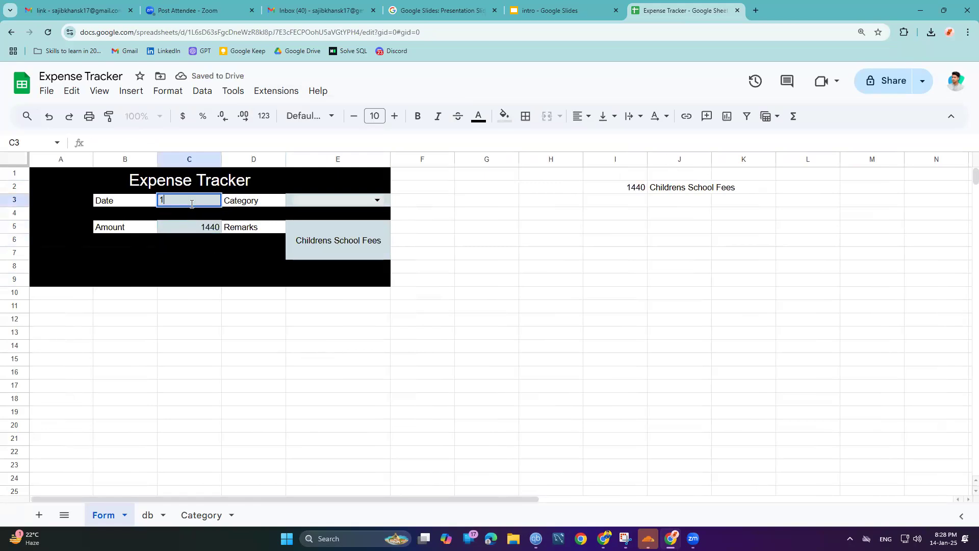
pyautogui.press('Return')
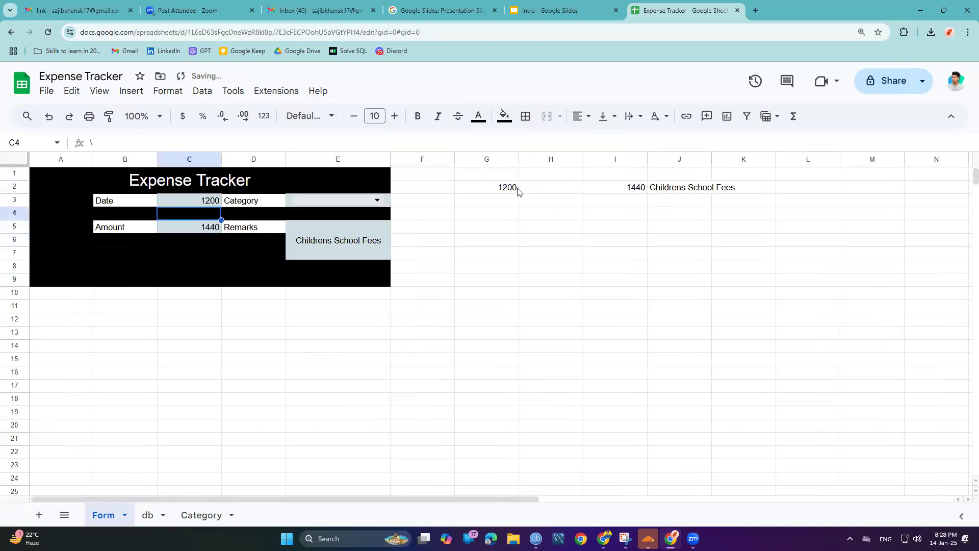
pyautogui.click(312, 192)
pyautogui.click(313, 279)
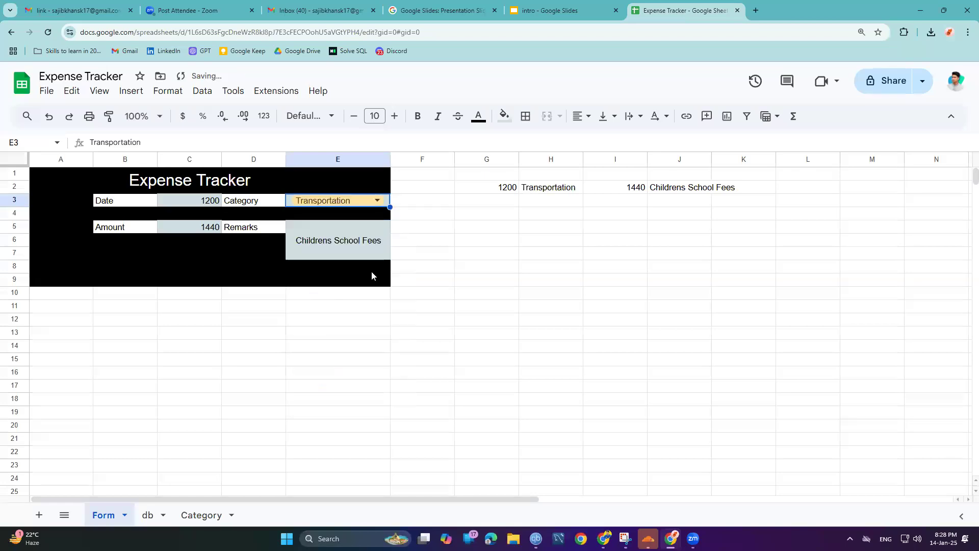
# Step: Copy the Form sheet's record row G2:K2 into the db sheet at A2 as values only
pyautogui.moveTo(503, 192); pyautogui.dragTo(721, 190)
pyautogui.hotkey('ctrl', 'c')
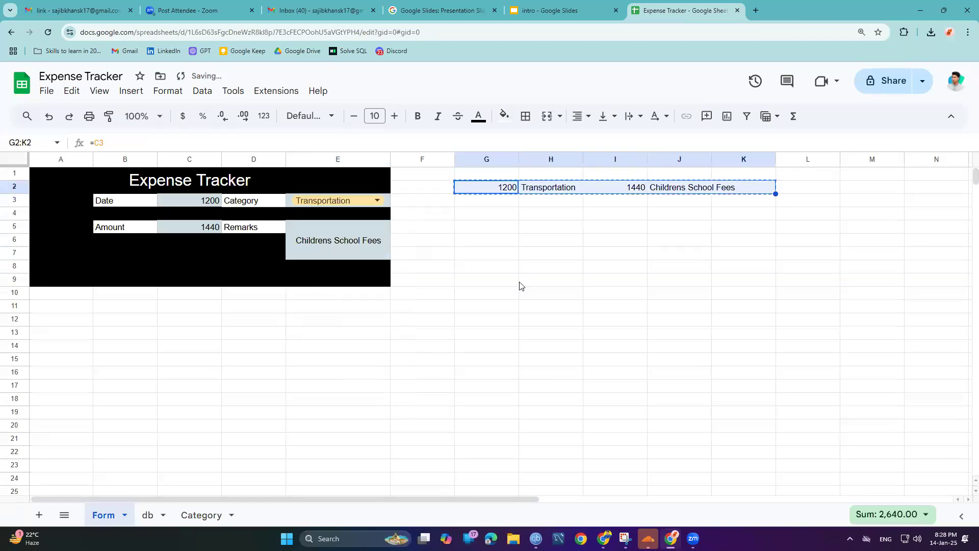
pyautogui.click(202, 523)
pyautogui.click(153, 516)
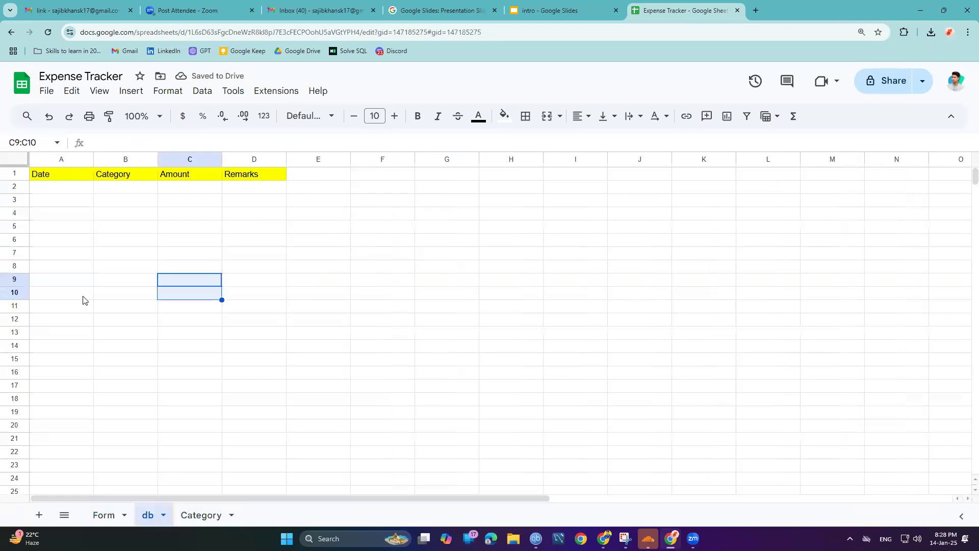
pyautogui.click(45, 189)
pyautogui.hotkey('ctrl', 'v')
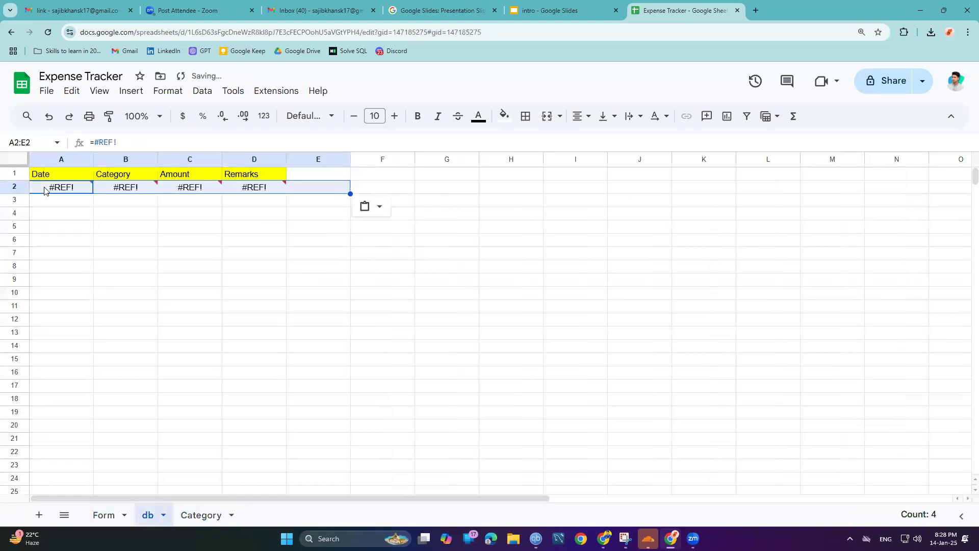
pyautogui.hotkey('ctrl', 'z')
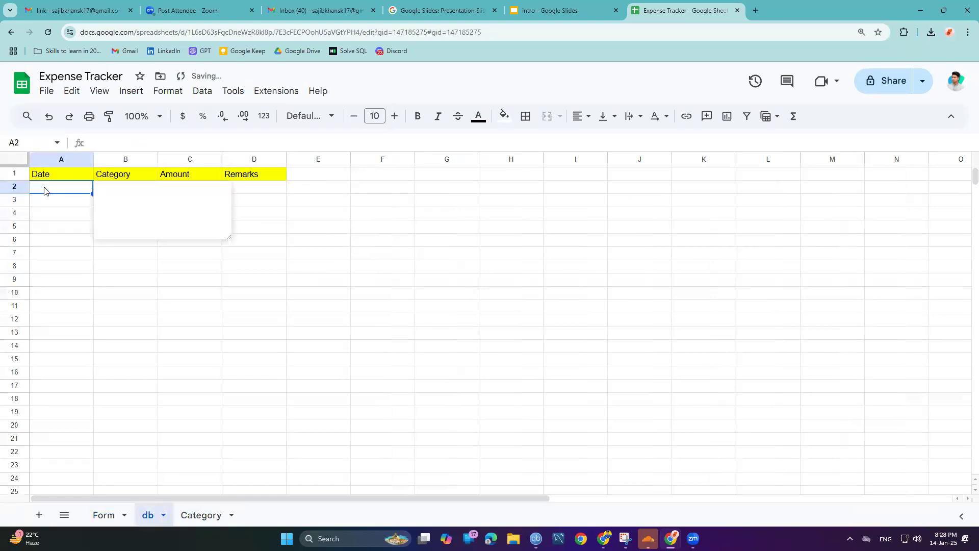
pyautogui.hotkey('ctrl', 'shift', 'v')
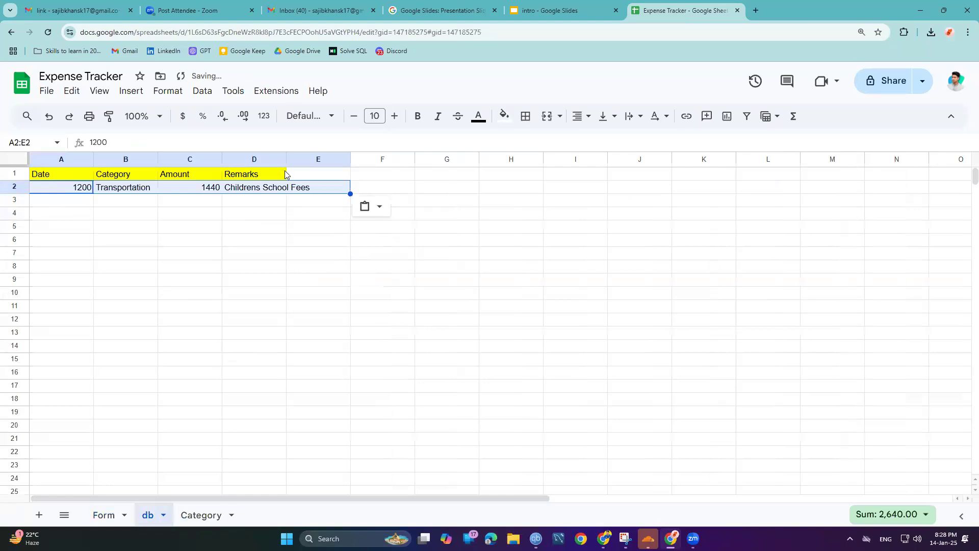
# Step: Widen the db sheet's Remarks column and switch to the Category sheet
pyautogui.moveTo(286, 159); pyautogui.dragTo(727, 159)
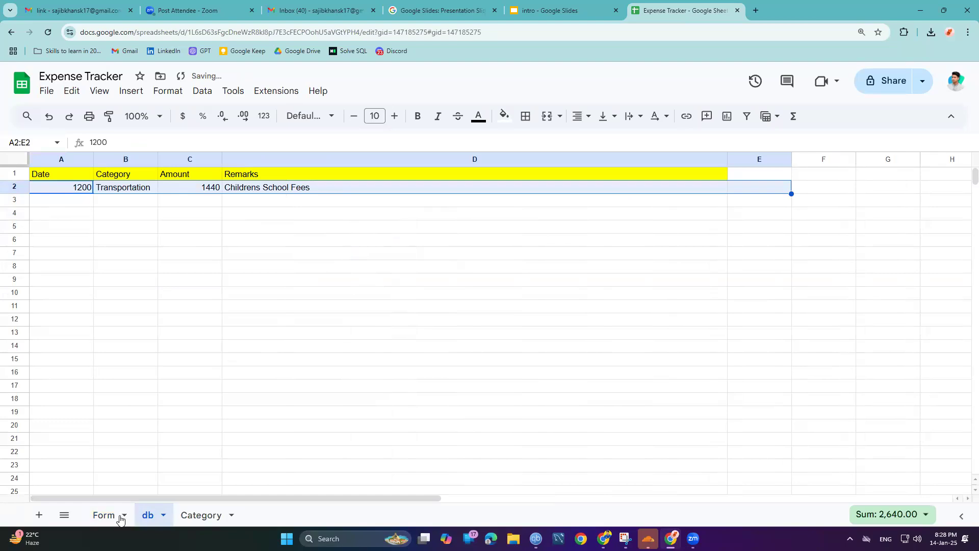
pyautogui.click(214, 516)
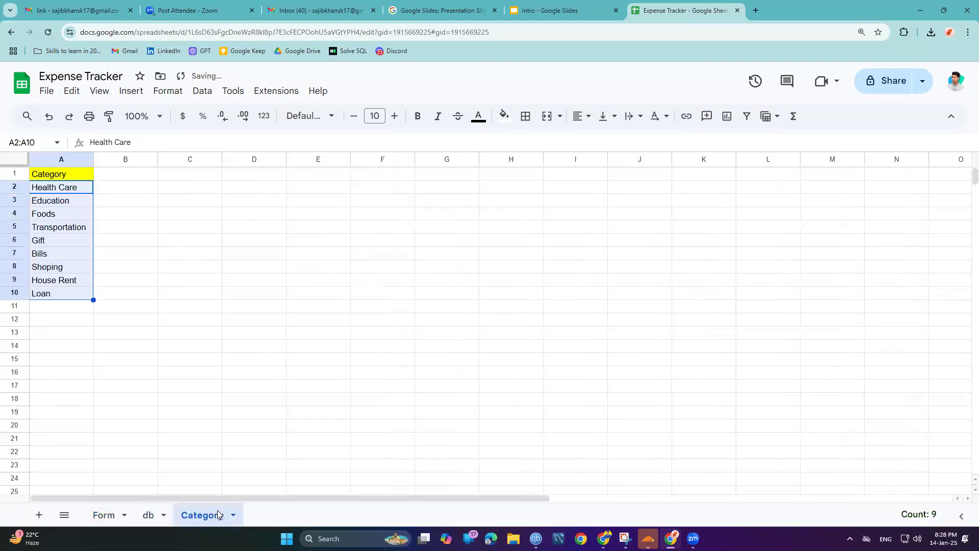
# Step: Return to the Form sheet and check how record cell G2 links to the form's Date cell C3
pyautogui.click(149, 515)
pyautogui.click(104, 515)
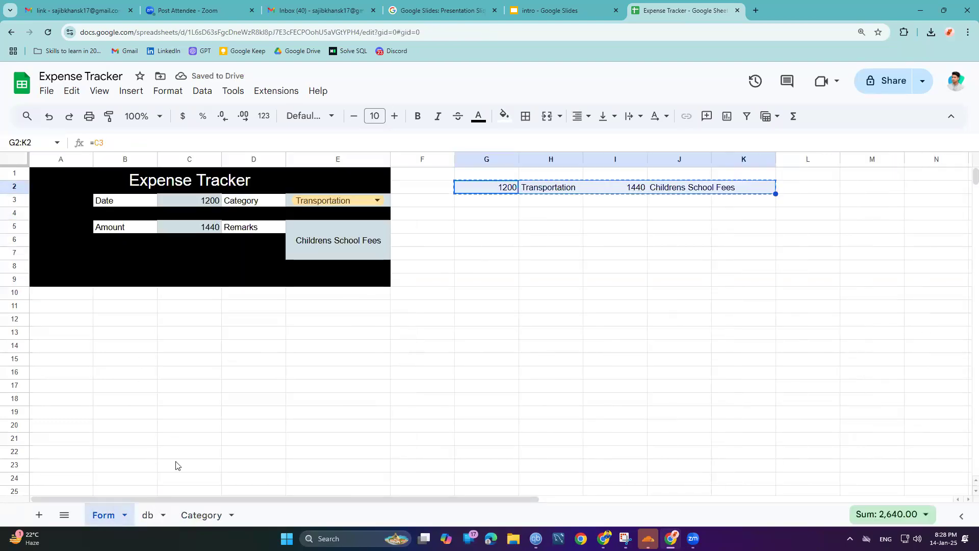
pyautogui.click(484, 190)
pyautogui.click(215, 205)
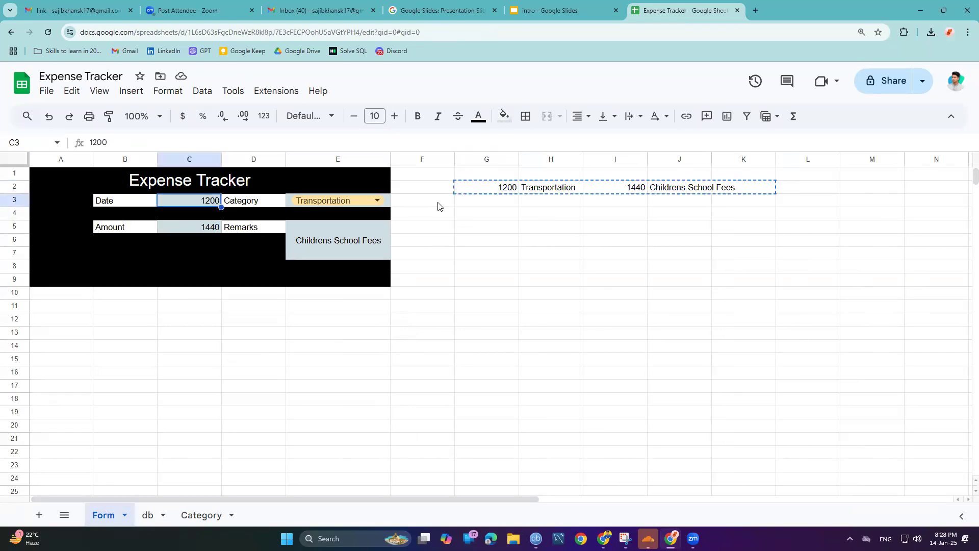
pyautogui.click(484, 191)
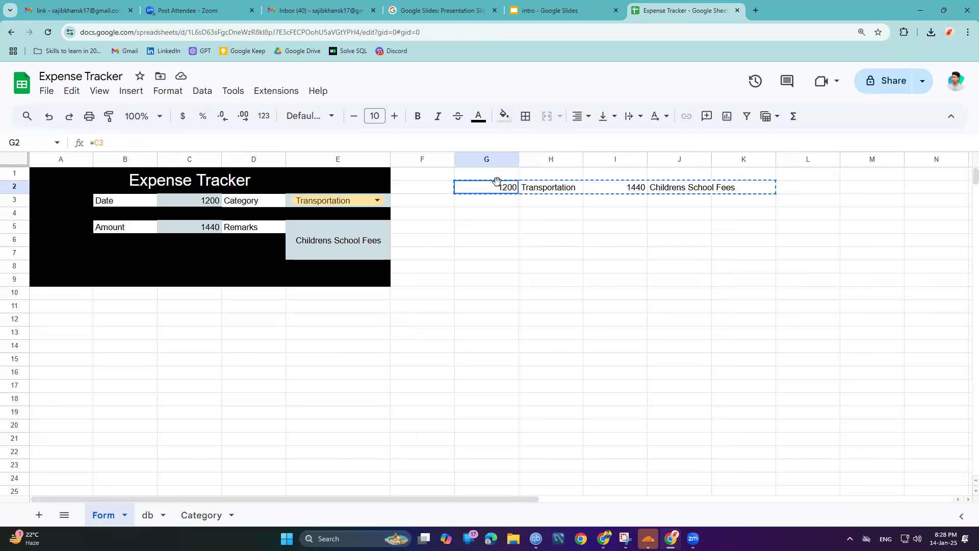
pyautogui.click(217, 362)
pyautogui.click(273, 92)
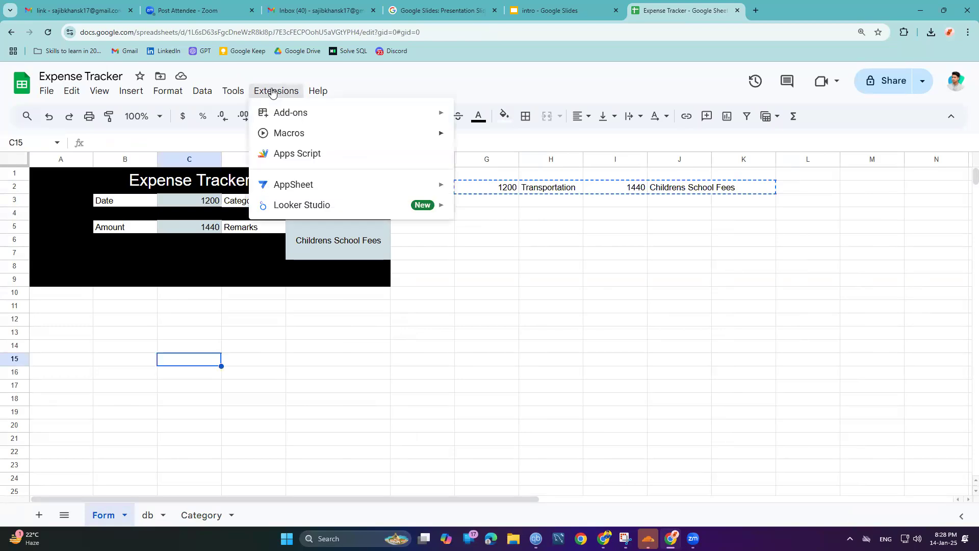
pyautogui.moveTo(310, 136)
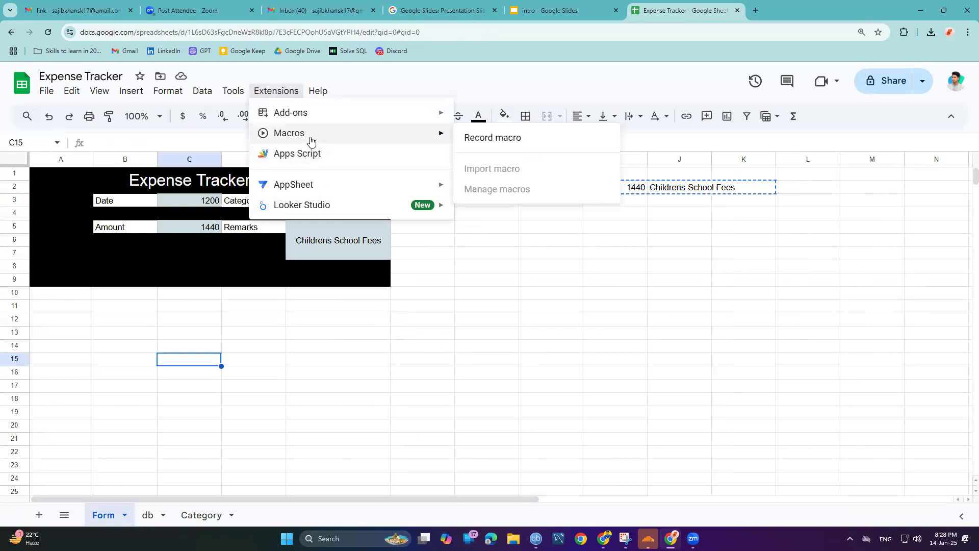
pyautogui.click(494, 137)
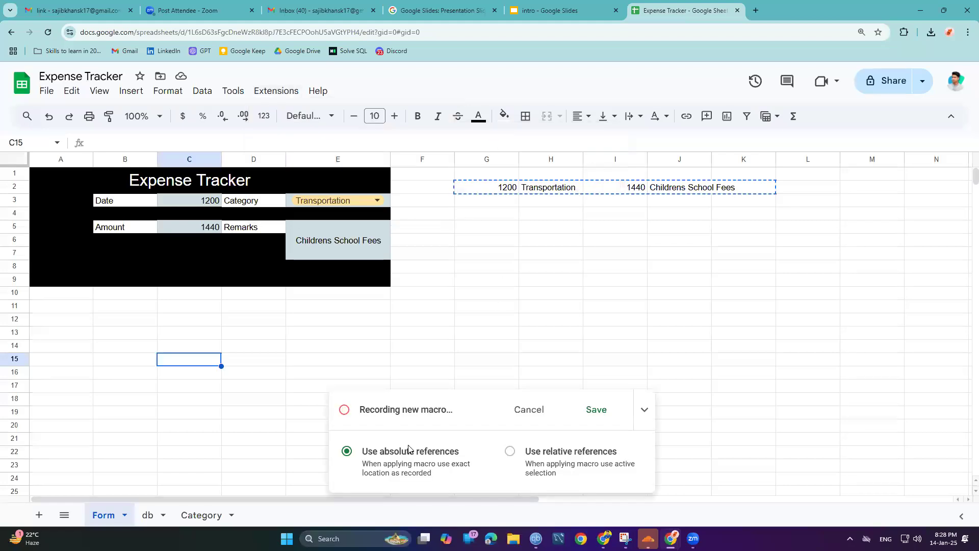
pyautogui.click(491, 192)
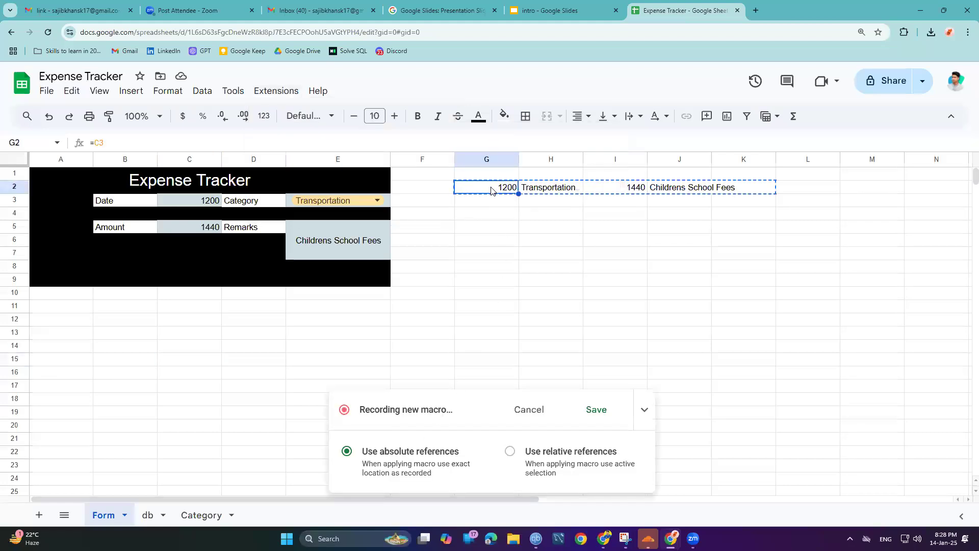
pyautogui.hotkey('ctrl', 'shift', 'Right')
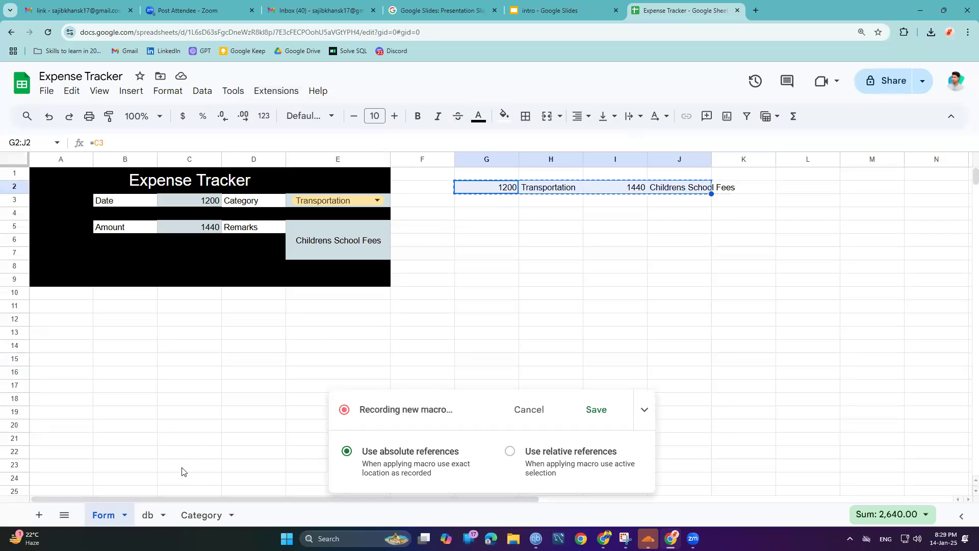
pyautogui.click(148, 515)
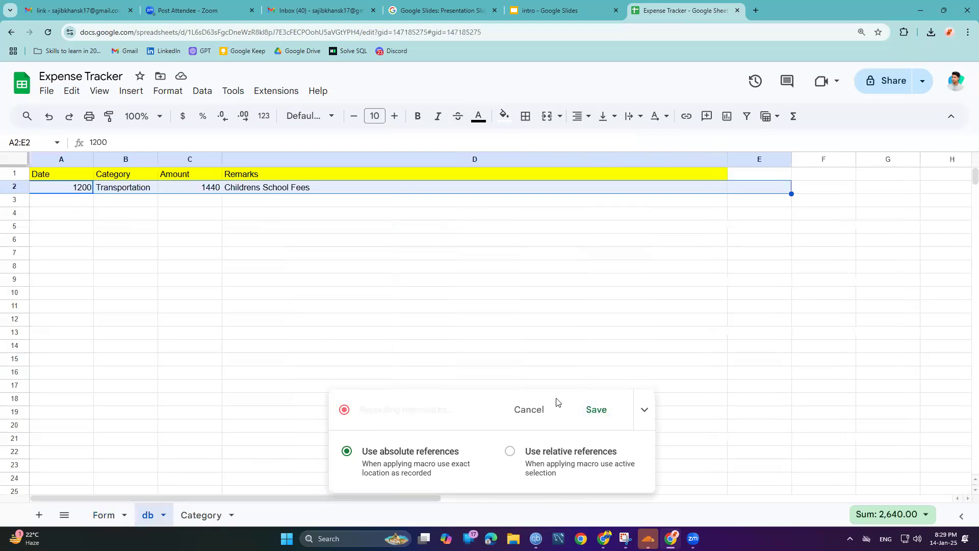
pyautogui.click(540, 411)
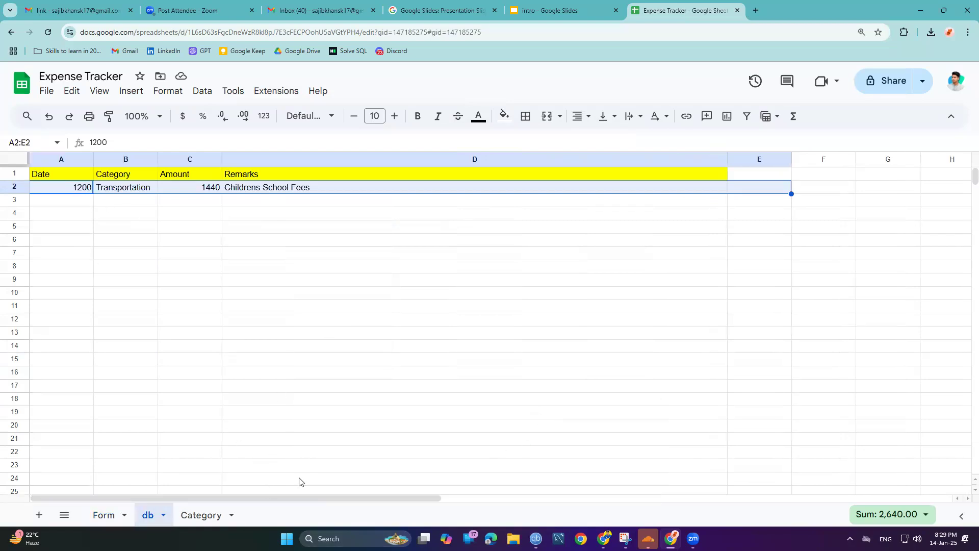
# Step: Clear the copied record from A2:E2 on the db sheet and return to cell G2 on the Form sheet
pyautogui.press('Delete')
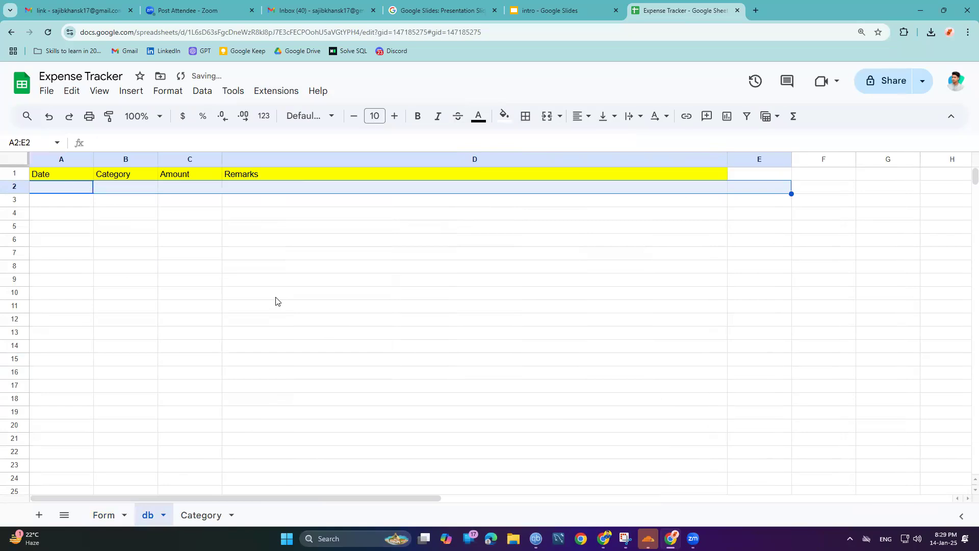
pyautogui.click(107, 515)
pyautogui.click(497, 185)
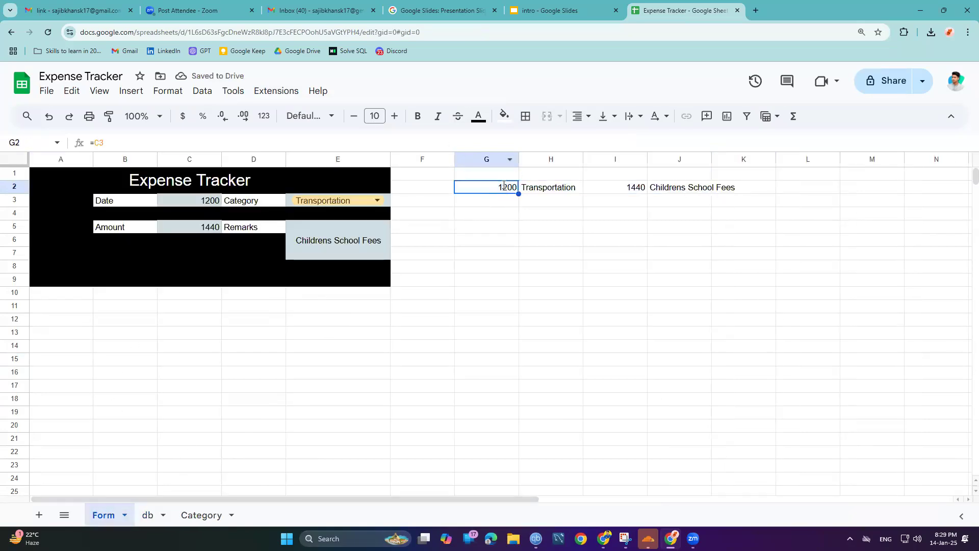
# Step: Insert a drawing and draw a rounded rectangle about 1.5 by 0.5 ruler units for a button
pyautogui.click(128, 92)
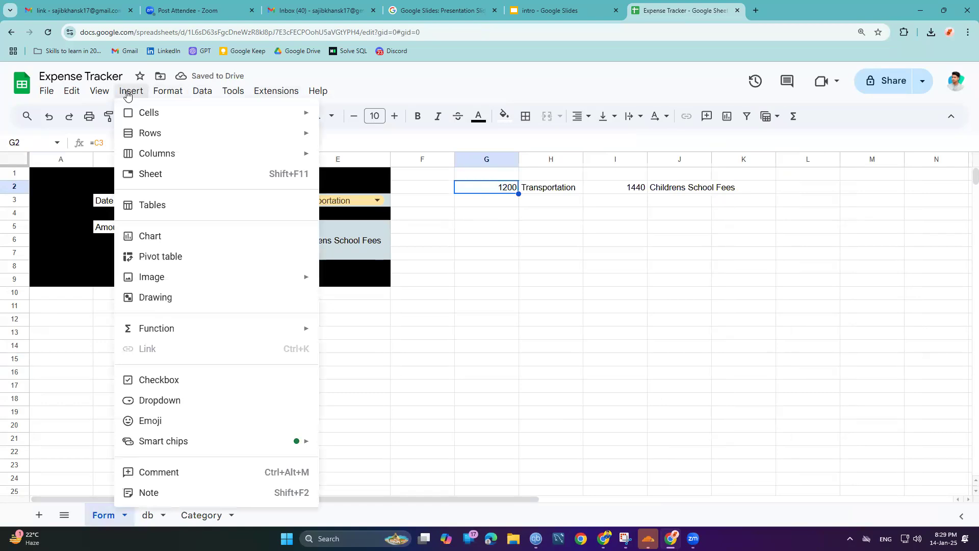
pyautogui.moveTo(171, 95)
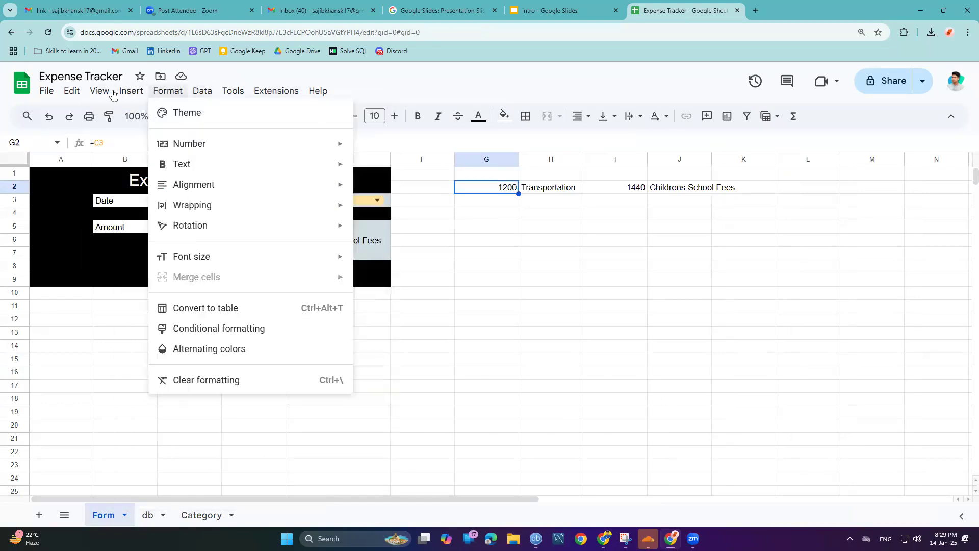
pyautogui.moveTo(105, 94)
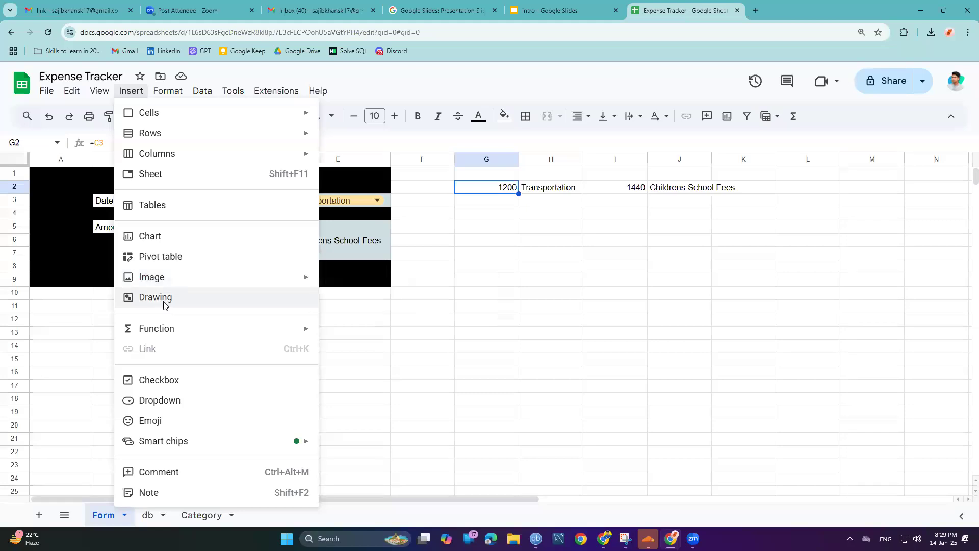
pyautogui.press('Return')
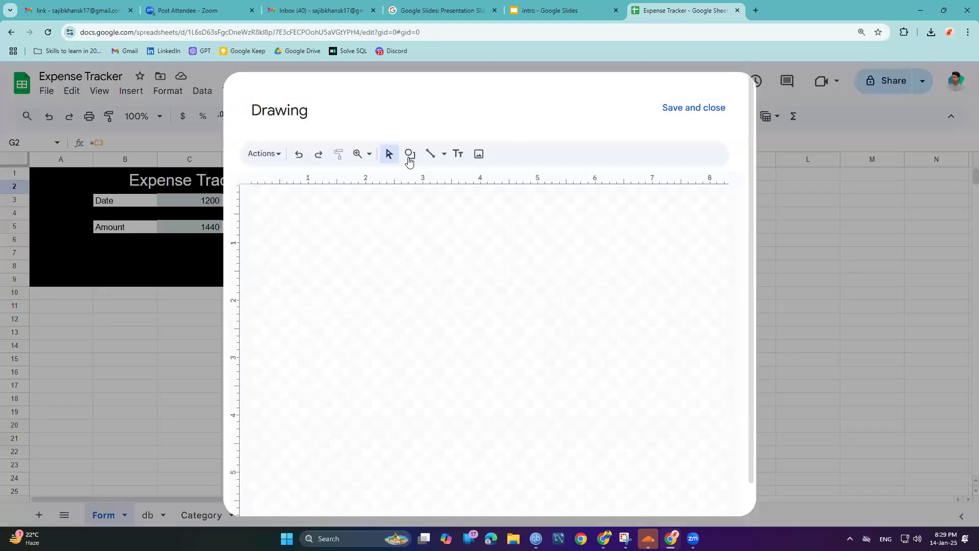
pyautogui.click(410, 155)
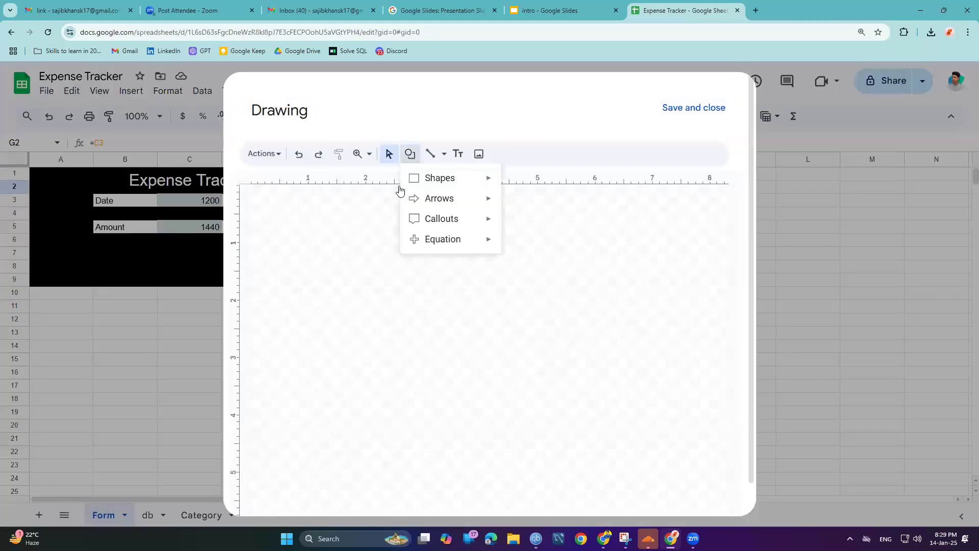
pyautogui.moveTo(463, 178)
pyautogui.click(520, 183)
pyautogui.moveTo(403, 227); pyautogui.dragTo(487, 257)
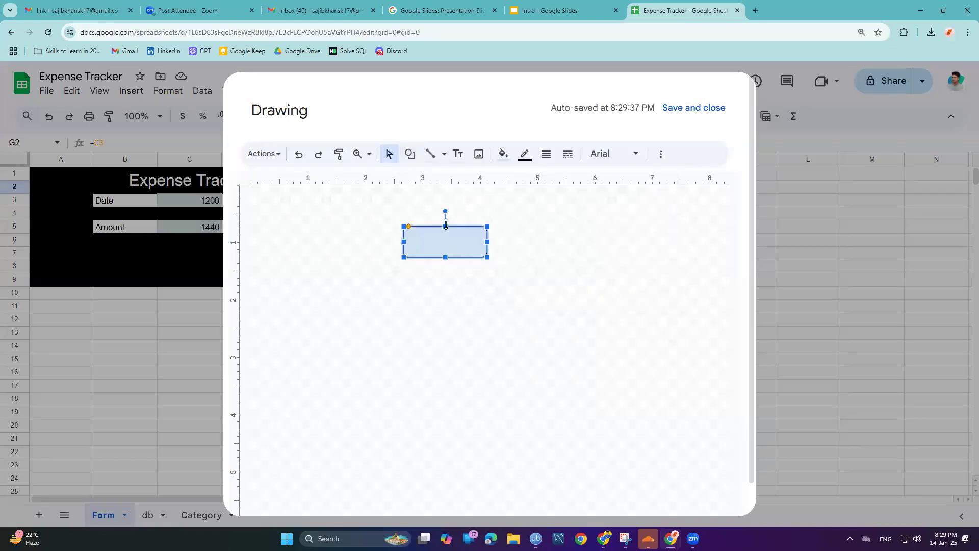
# Step: Label the rounded rectangle "Submit" and save the drawing into the Form sheet
pyautogui.doubleClick(440, 241)
pyautogui.write('Submit')
pyautogui.press('Return')
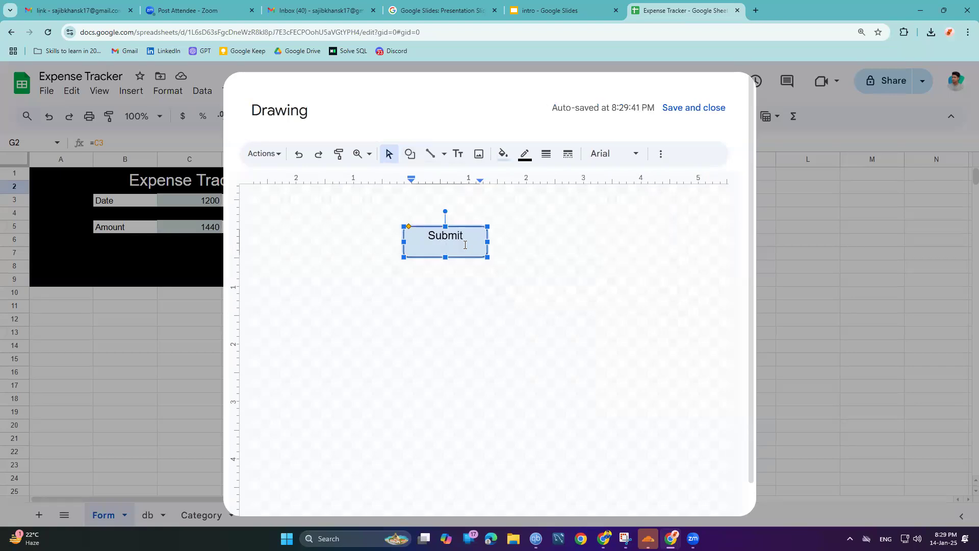
pyautogui.press('BackSpace')
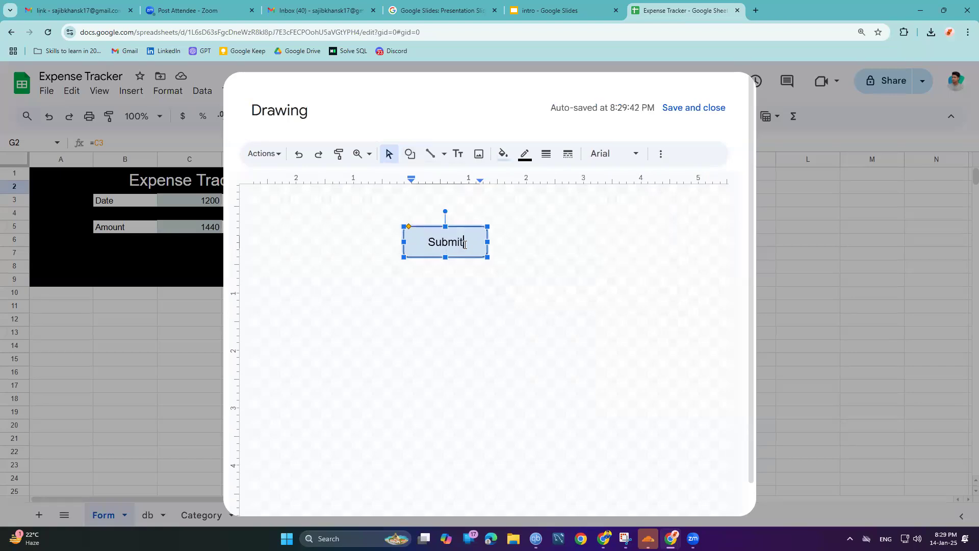
pyautogui.click(484, 275)
pyautogui.click(698, 117)
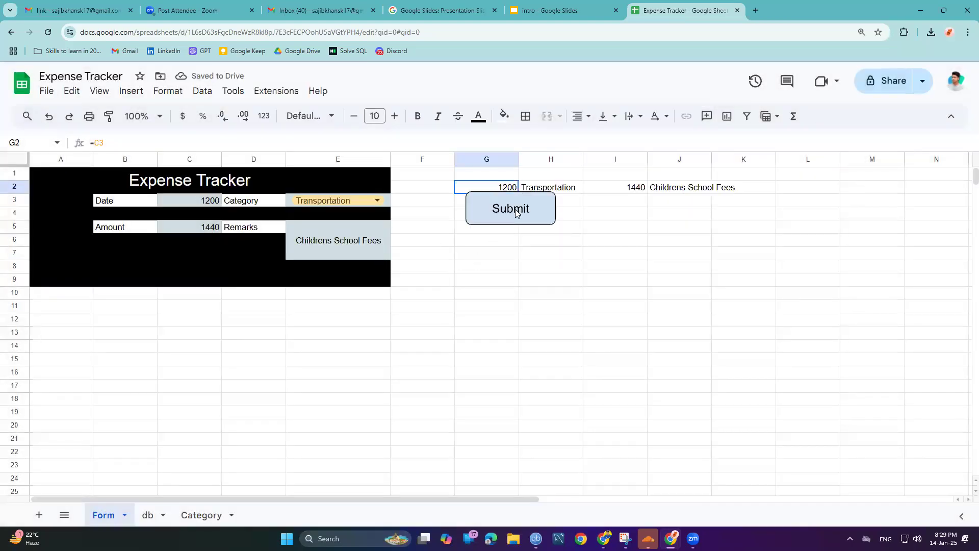
# Step: Move the Submit button onto the black form area below Amount and shrink it slightly to fit
pyautogui.click(553, 199)
pyautogui.click(547, 201)
pyautogui.moveTo(517, 202)
pyautogui.mouseDown()
pyautogui.moveTo(517, 247)
pyautogui.moveTo(358, 270)
pyautogui.moveTo(120, 264)
pyautogui.mouseUp()
pyautogui.moveTo(178, 280); pyautogui.dragTo(171, 278)
pyautogui.click(534, 266)
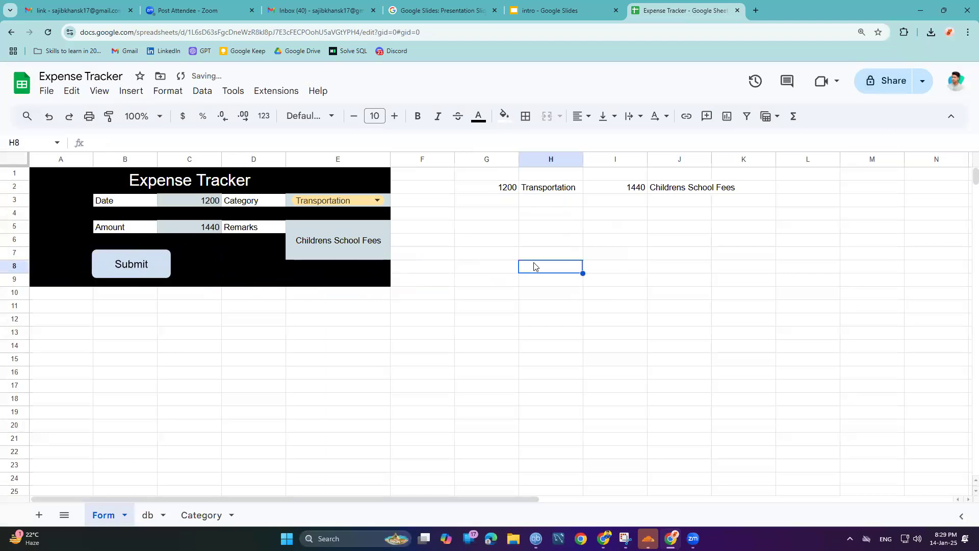
# Step: Widen column J to fit the remarks text in the record row and check the range G2:J2
pyautogui.moveTo(508, 192); pyautogui.dragTo(738, 159)
pyautogui.click(502, 192)
pyautogui.moveTo(501, 192); pyautogui.dragTo(708, 192)
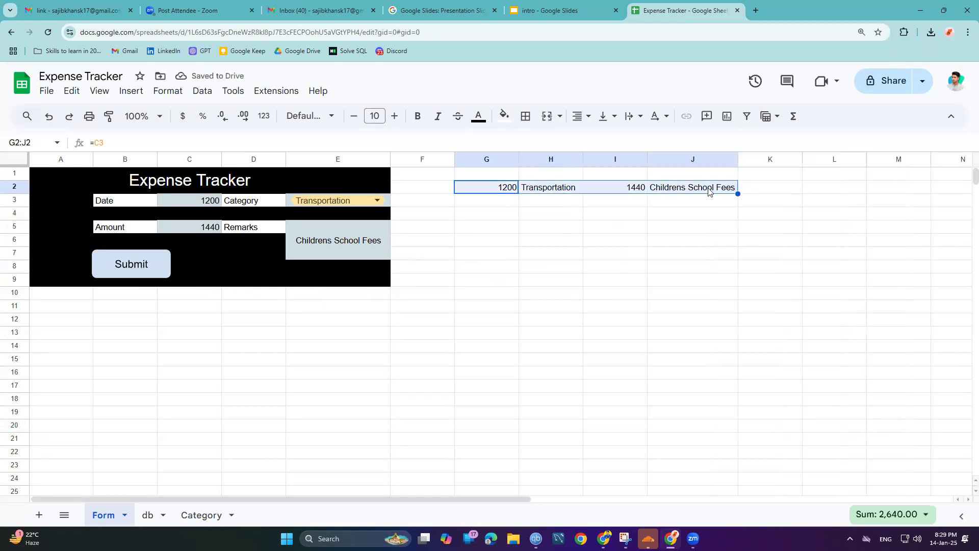
pyautogui.click(503, 203)
pyautogui.moveTo(510, 191); pyautogui.dragTo(526, 190)
pyautogui.click(490, 189)
# Step: Start recording a macro with absolute references and copy the record row G2:J2
pyautogui.click(276, 91)
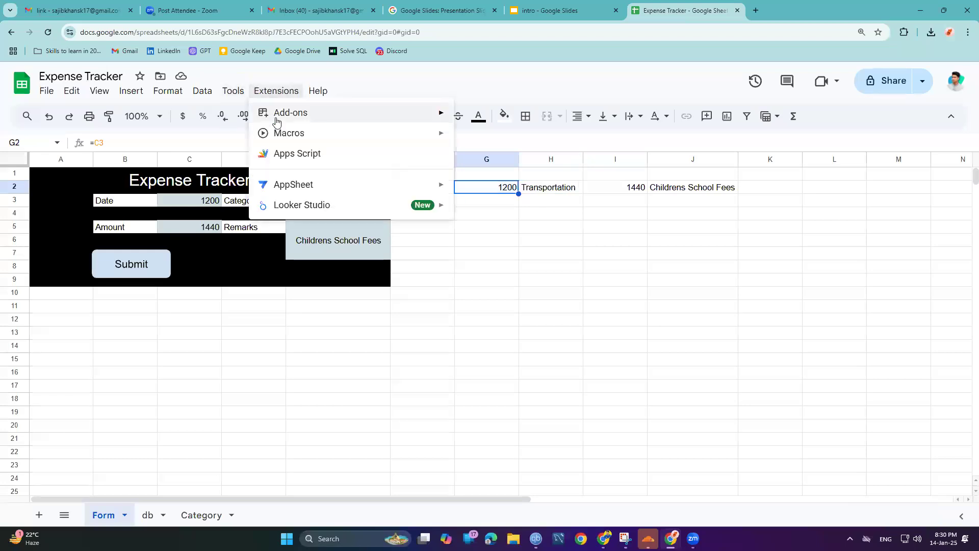
pyautogui.moveTo(278, 134)
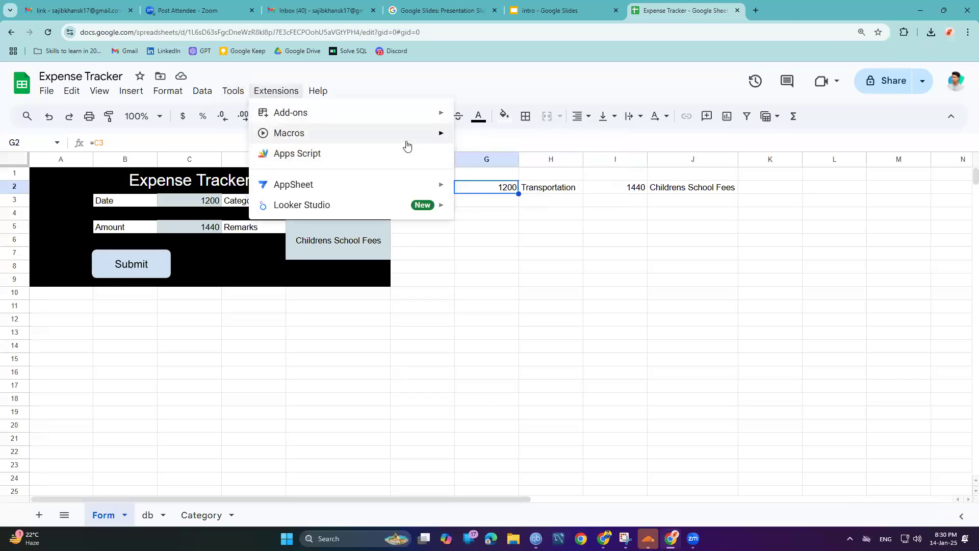
pyautogui.click(541, 139)
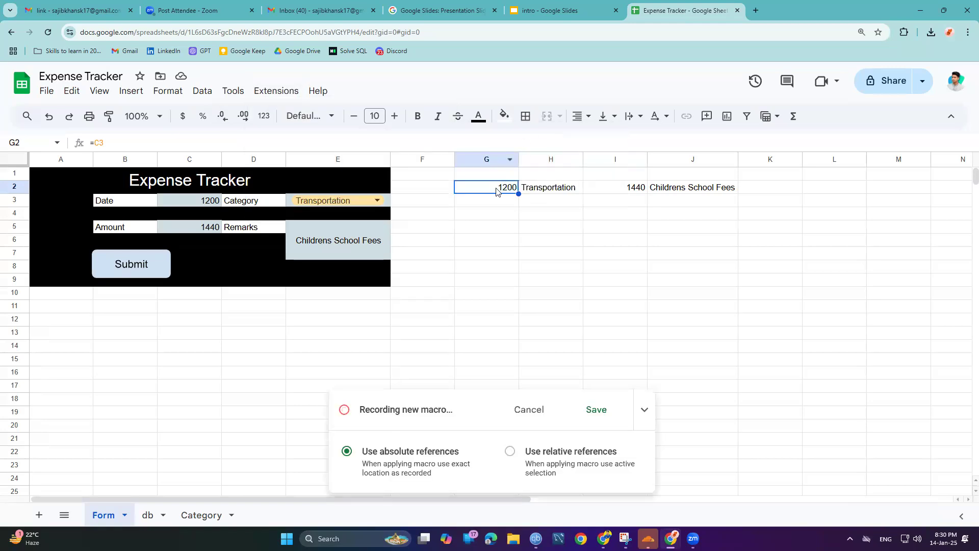
pyautogui.hotkey('ctrl', 'shift', 'Right')
pyautogui.hotkey('ctrl', 'c')
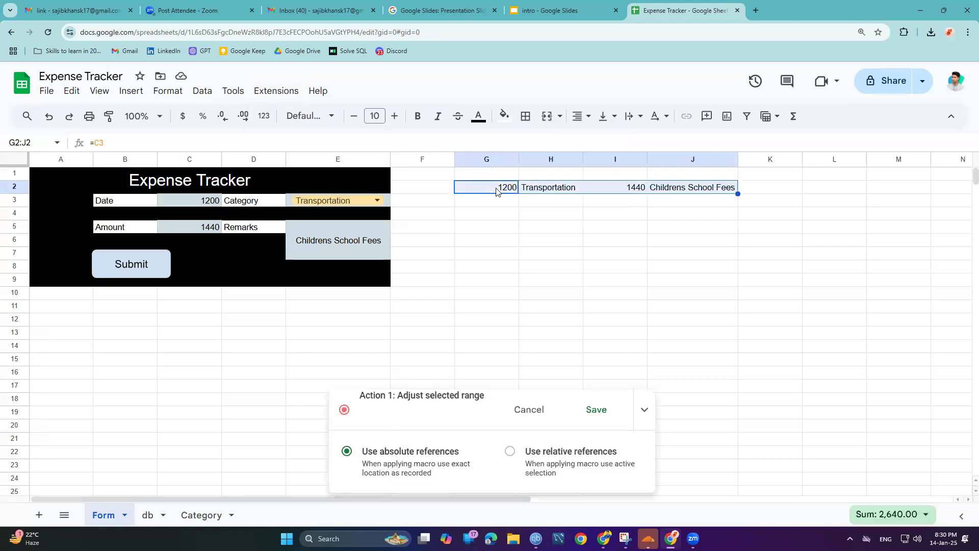
# Step: Try to paste the copied record into the db sheet at A2, undo it and cancel the macro recording
pyautogui.click(153, 516)
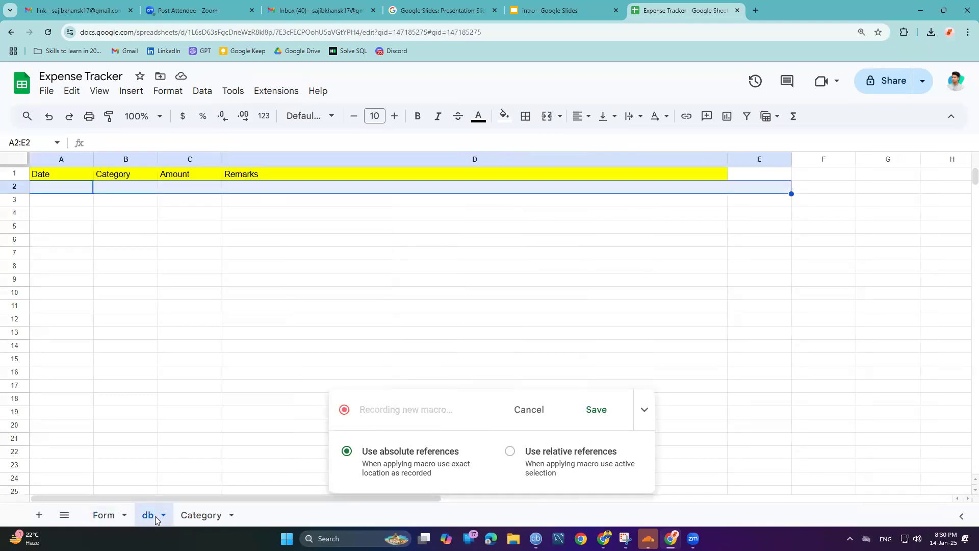
pyautogui.click(62, 190)
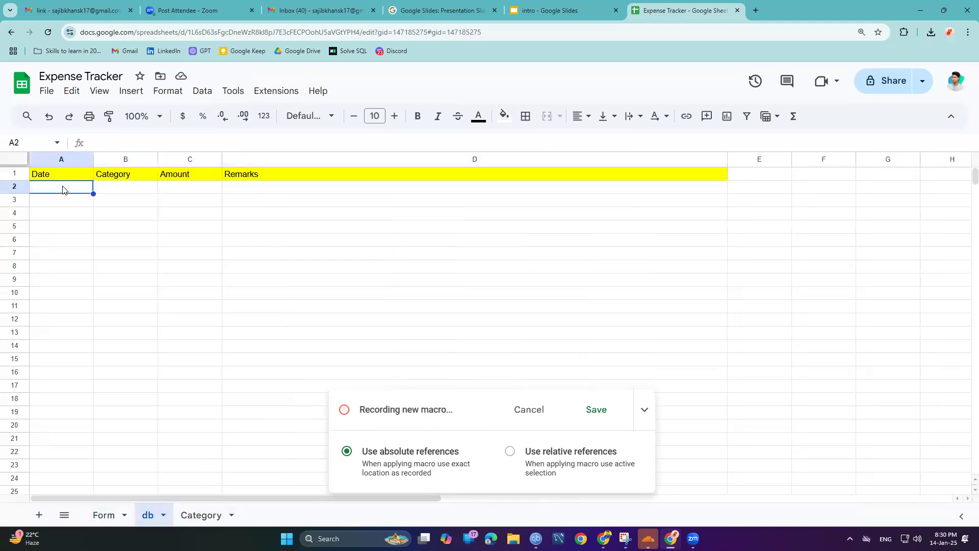
pyautogui.rightClick(62, 190)
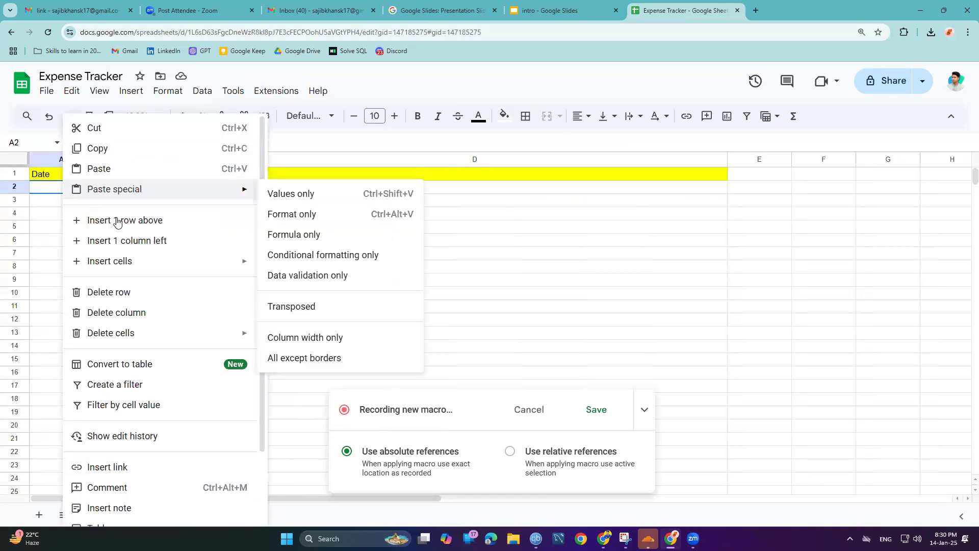
pyautogui.click(50, 190)
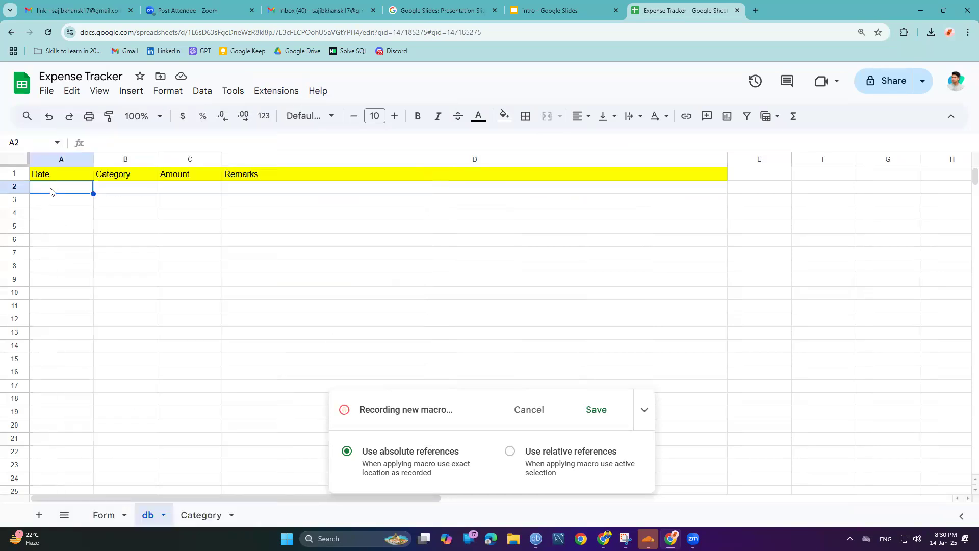
pyautogui.write('#REF!\t#REF!\t#REF!\t#REF!')
pyautogui.hotkey('ctrl', 'z')
pyautogui.click(118, 517)
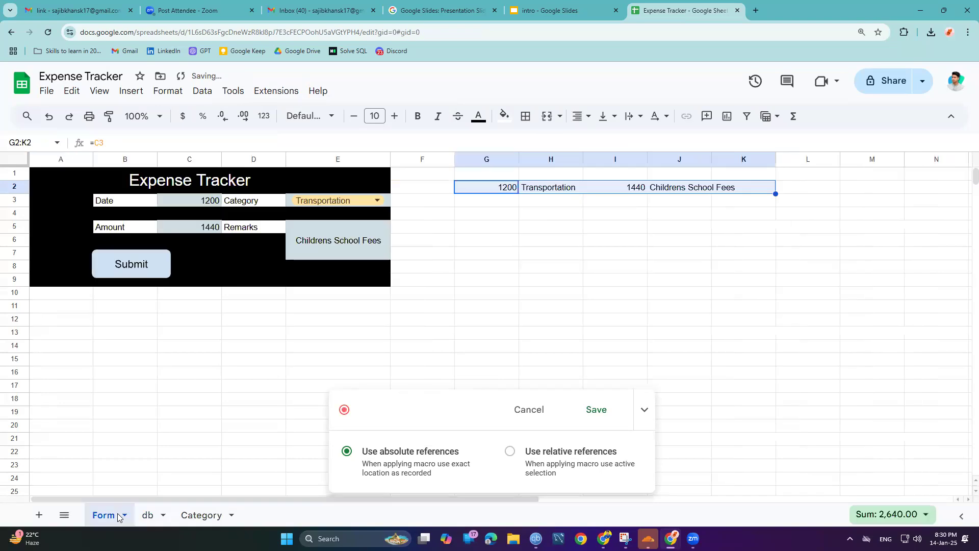
pyautogui.click(533, 410)
pyautogui.click(486, 188)
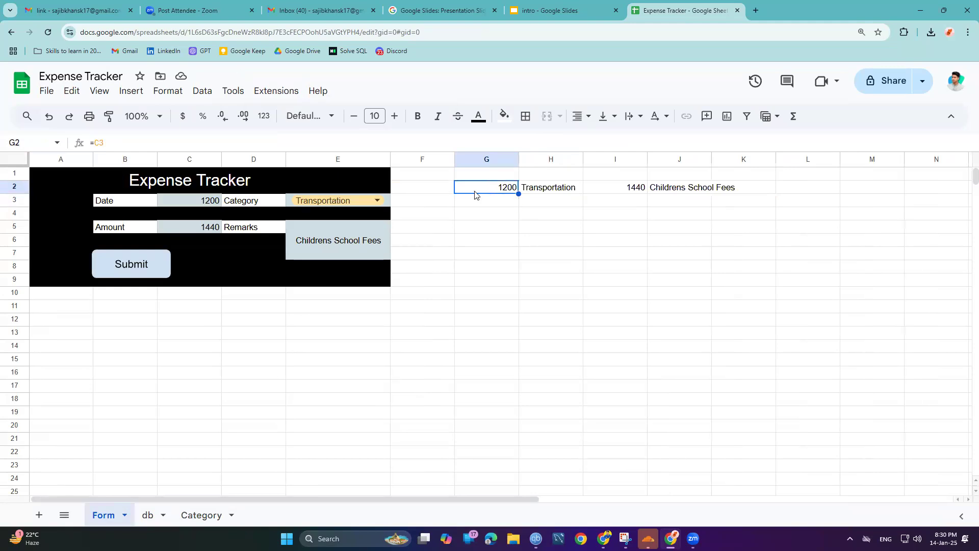
pyautogui.click(150, 515)
pyautogui.click(137, 193)
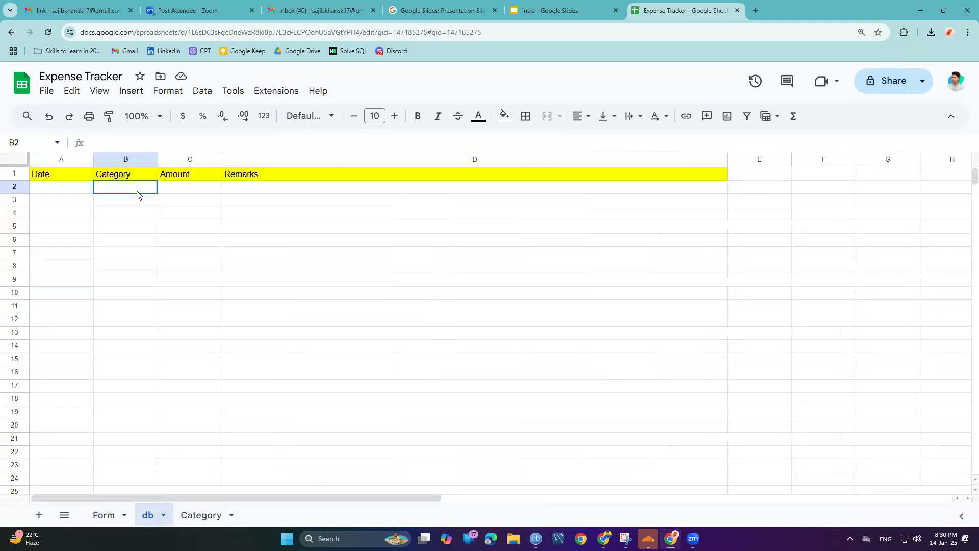
pyautogui.click(123, 514)
pyautogui.click(470, 216)
pyautogui.click(479, 202)
pyautogui.click(484, 190)
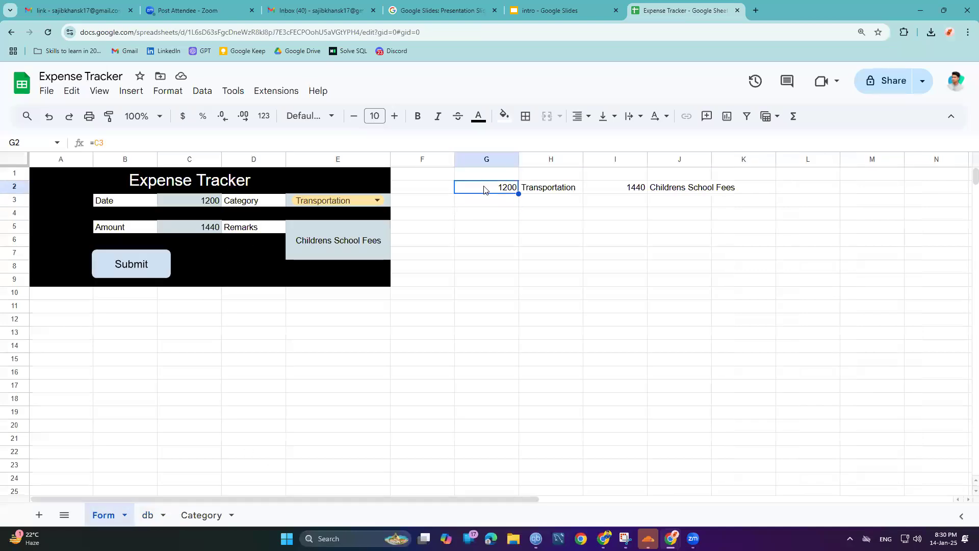
# Step: Start recording a new macro with absolute references and copy the record row G2:J2 on the Form sheet
pyautogui.click(272, 91)
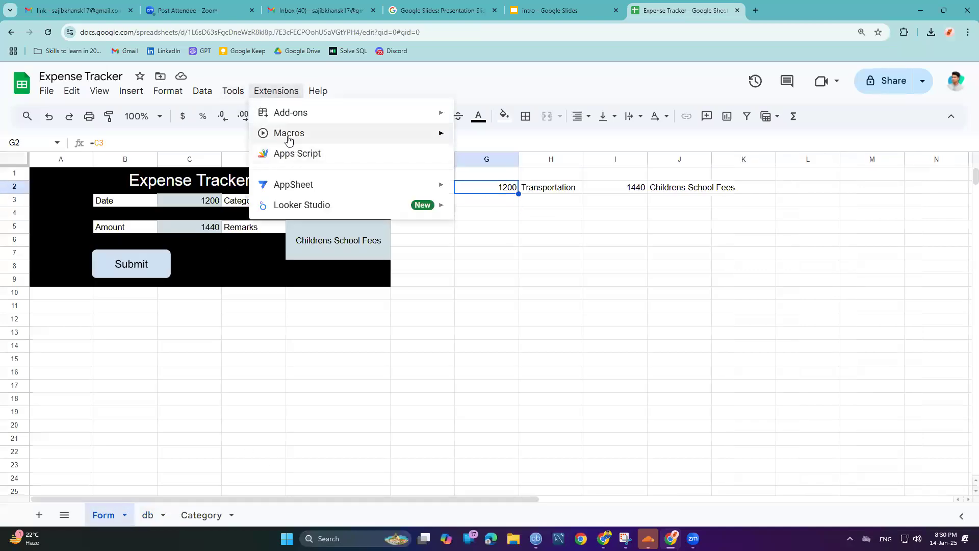
pyautogui.moveTo(289, 138)
pyautogui.click(527, 139)
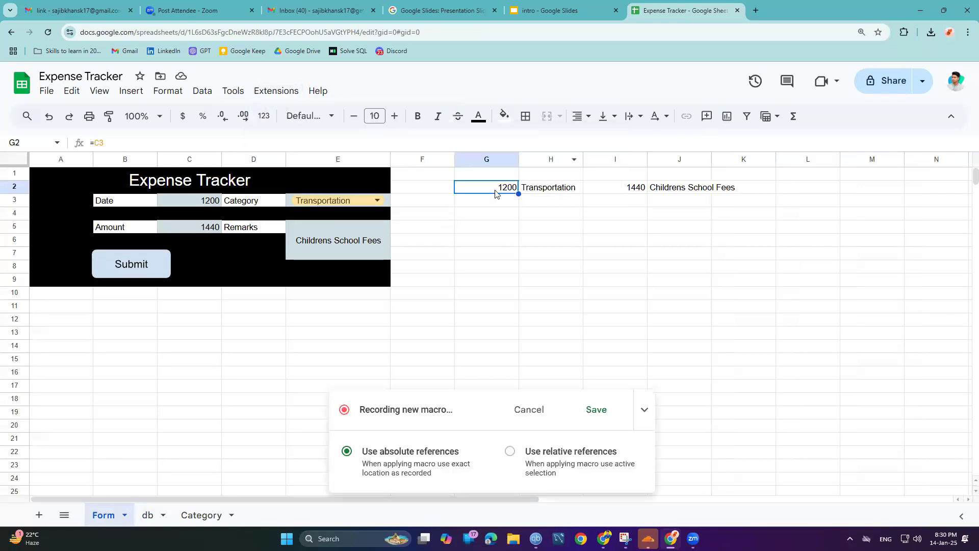
pyautogui.hotkey('ctrl', 'shift', 'Right')
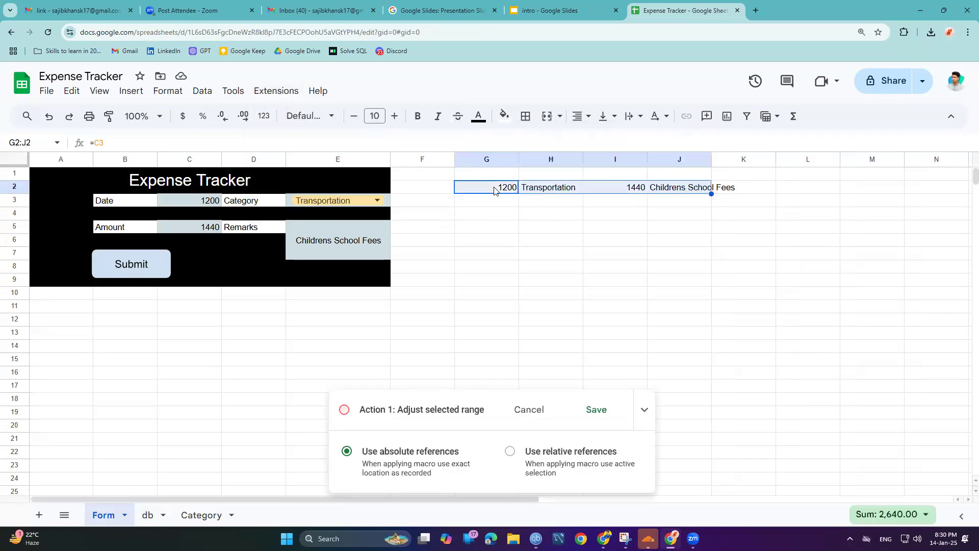
# Step: Insert a row above row 2 in the db sheet and paste the copied record as values at A2
pyautogui.click(148, 515)
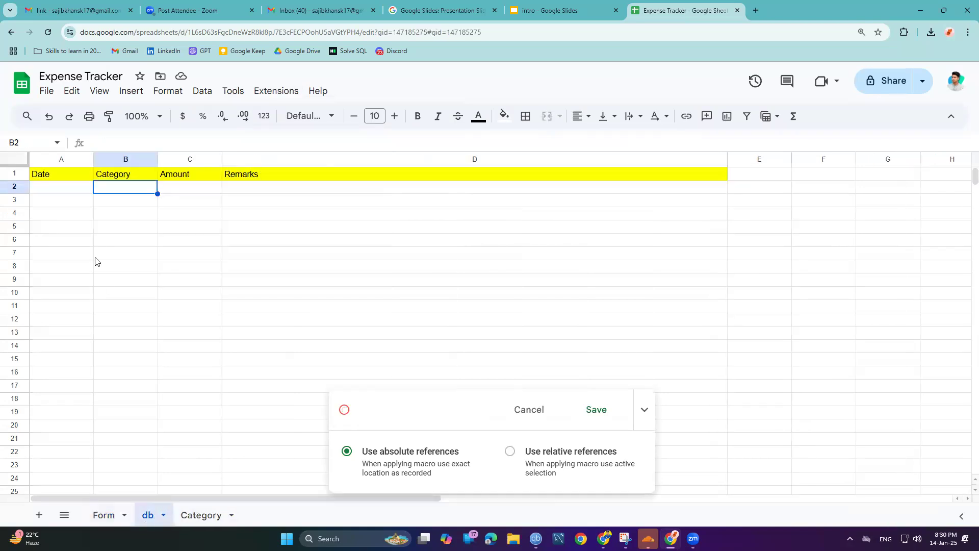
pyautogui.click(60, 190)
pyautogui.rightClick(61, 190)
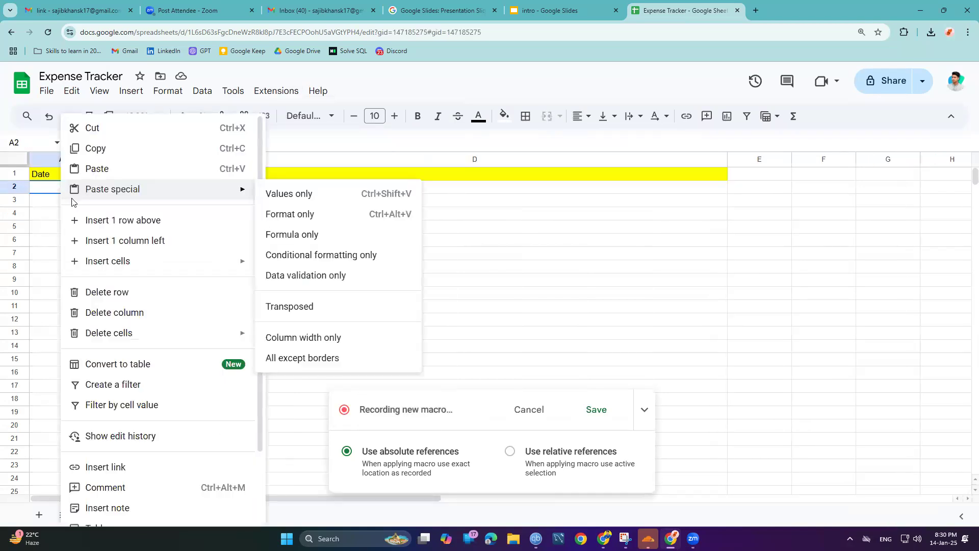
pyautogui.click(115, 222)
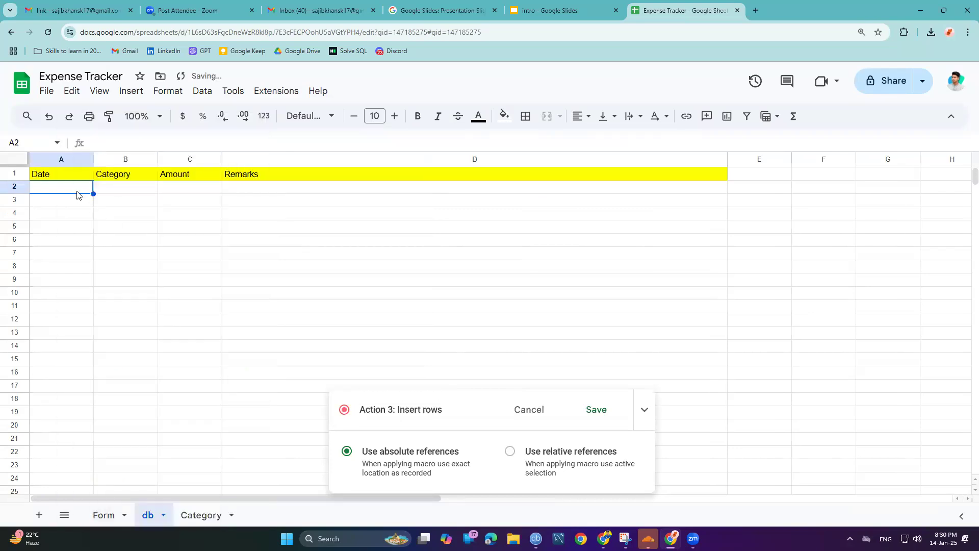
pyautogui.hotkey('ctrl', 'v')
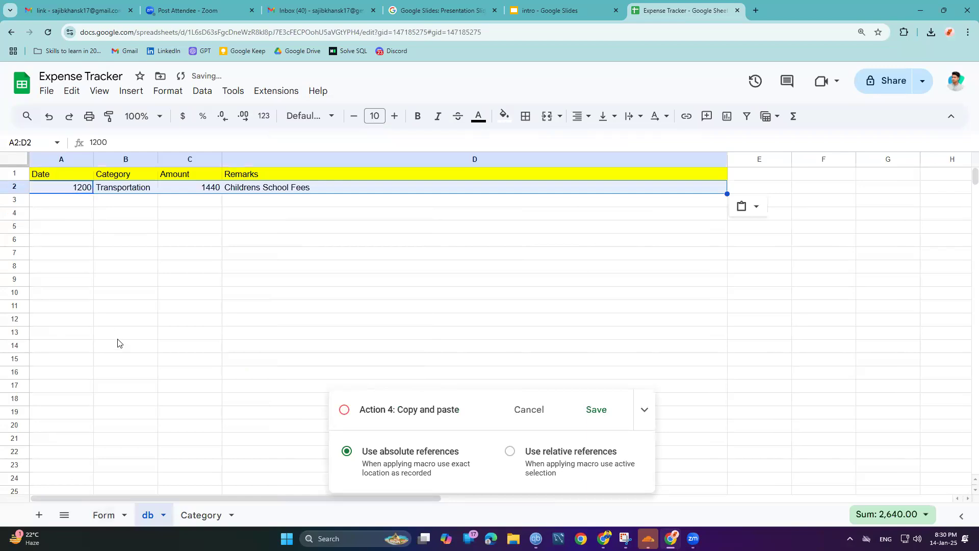
# Step: Clear the Date, Category, Amount and Remarks entries on the Form sheet while the macro records
pyautogui.click(114, 516)
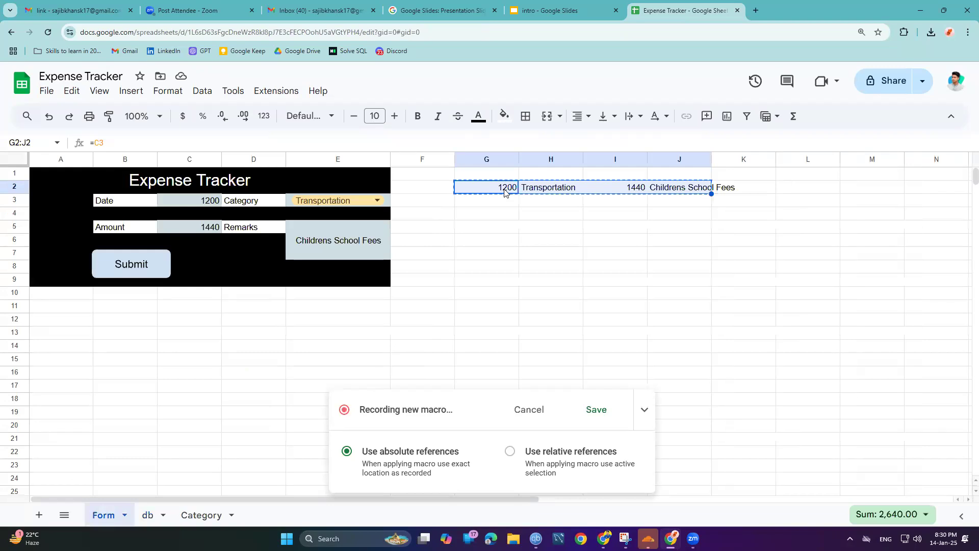
pyautogui.click(203, 204)
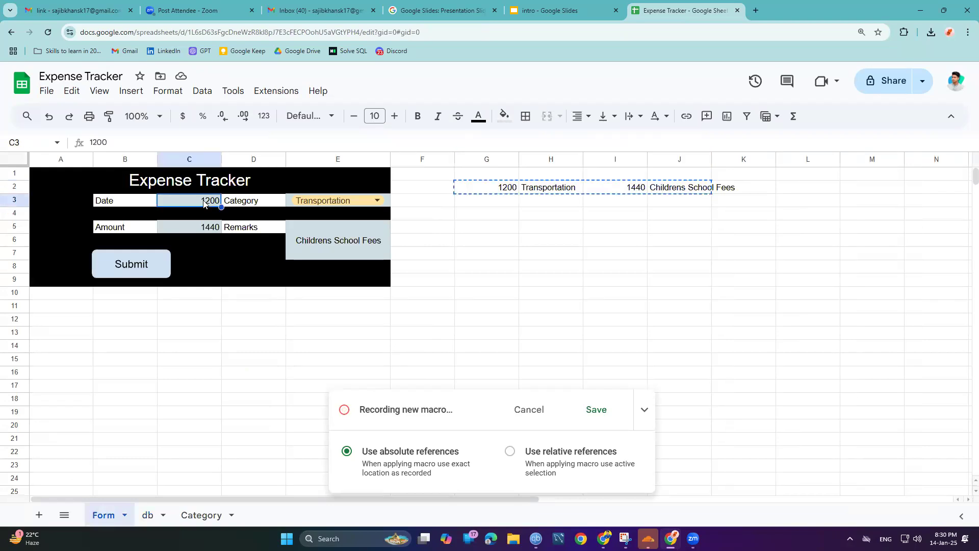
pyautogui.press('Delete')
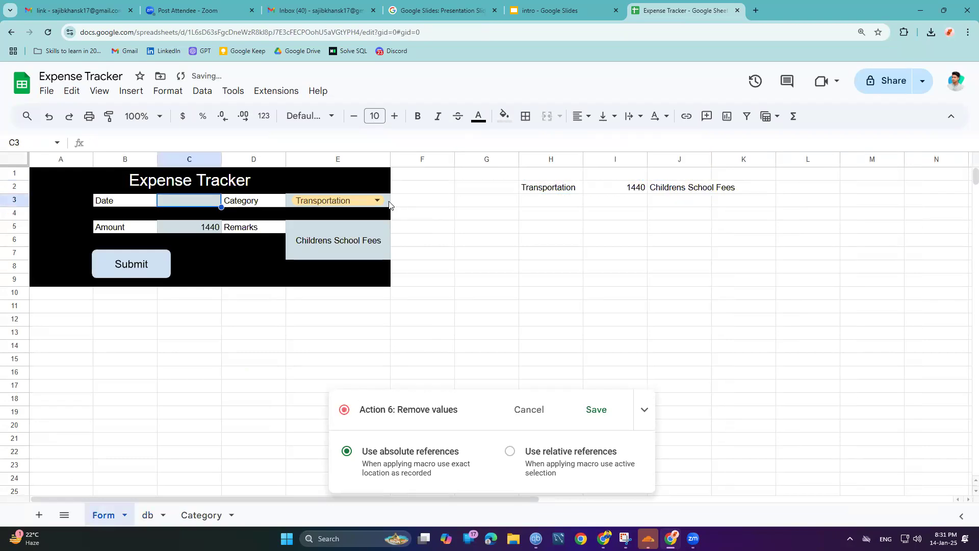
pyautogui.click(387, 202)
pyautogui.press('Delete')
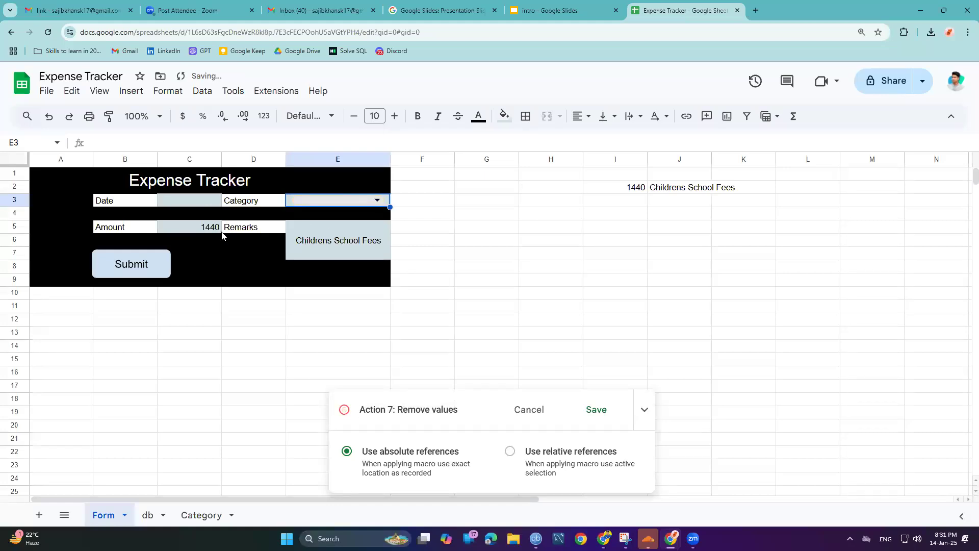
pyautogui.click(213, 228)
pyautogui.press('Delete')
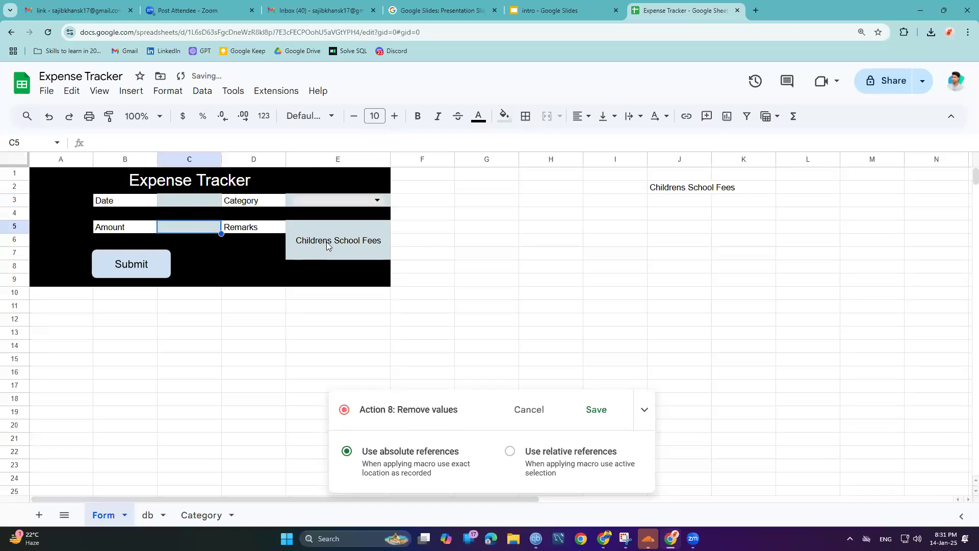
pyautogui.click(326, 246)
pyautogui.press('Delete')
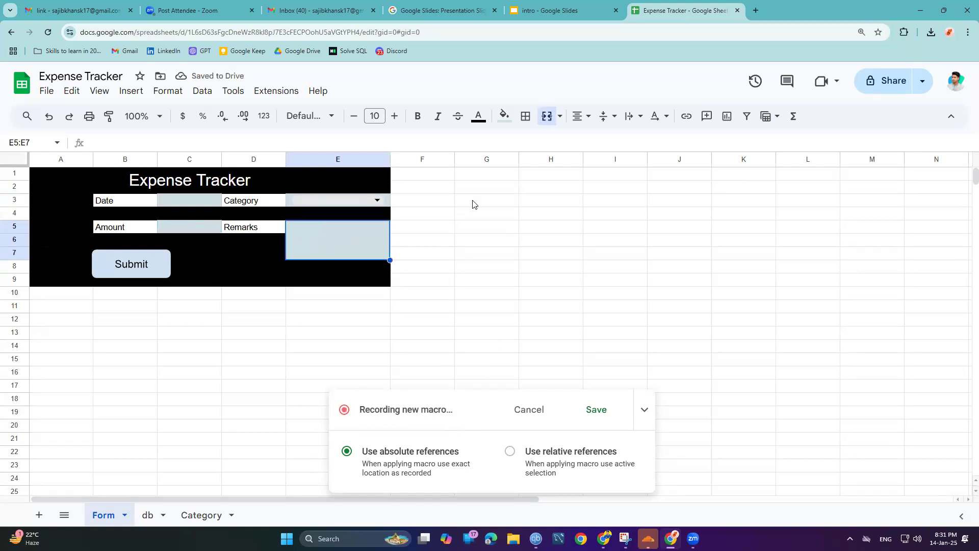
# Step: Finish the recording with G7 selected and save the macro as submit with shortcut number 1
pyautogui.click(472, 253)
pyautogui.click(597, 410)
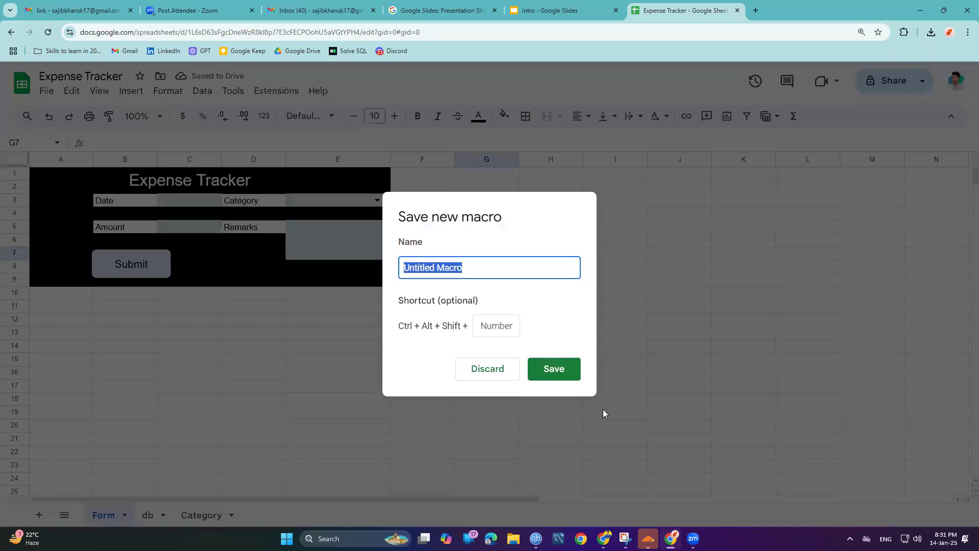
pyautogui.press('BackSpace')
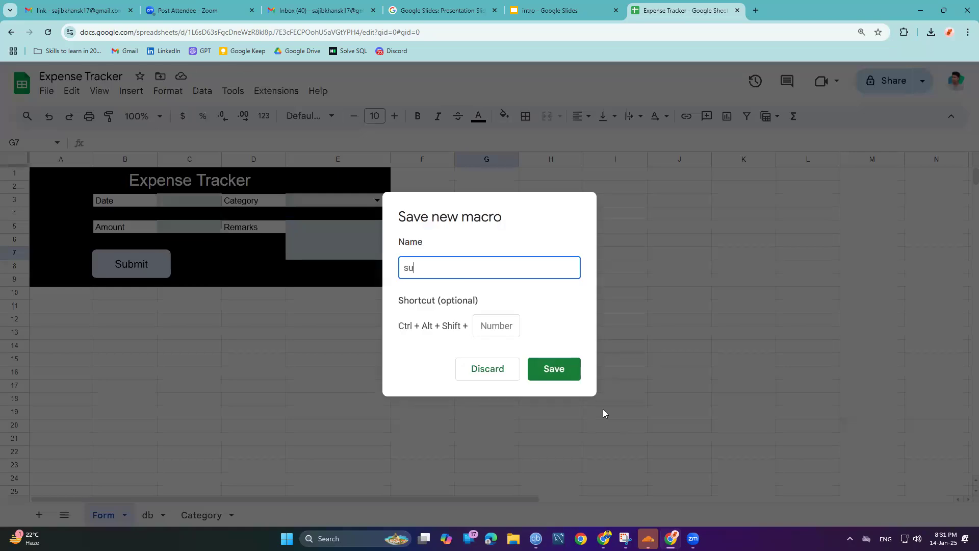
pyautogui.click(499, 327)
pyautogui.write('1')
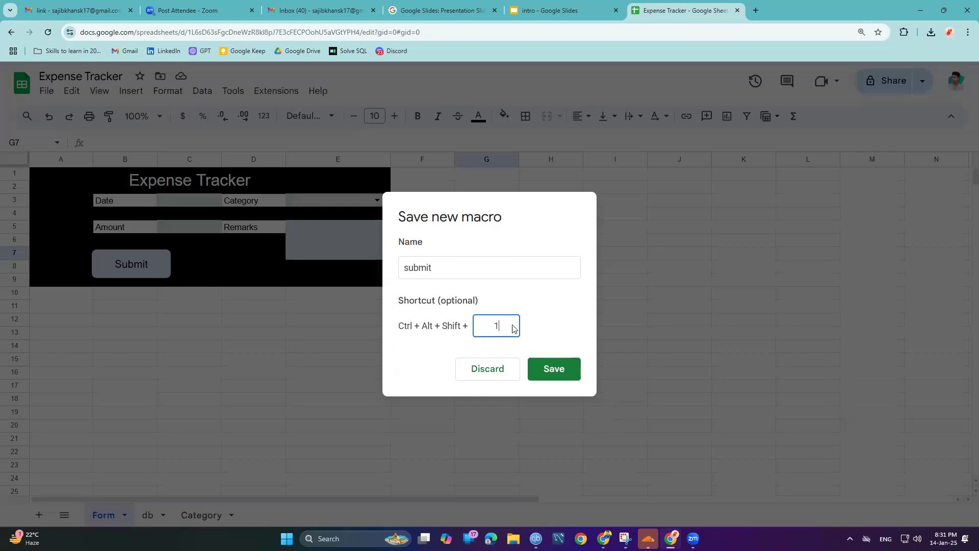
pyautogui.click(553, 367)
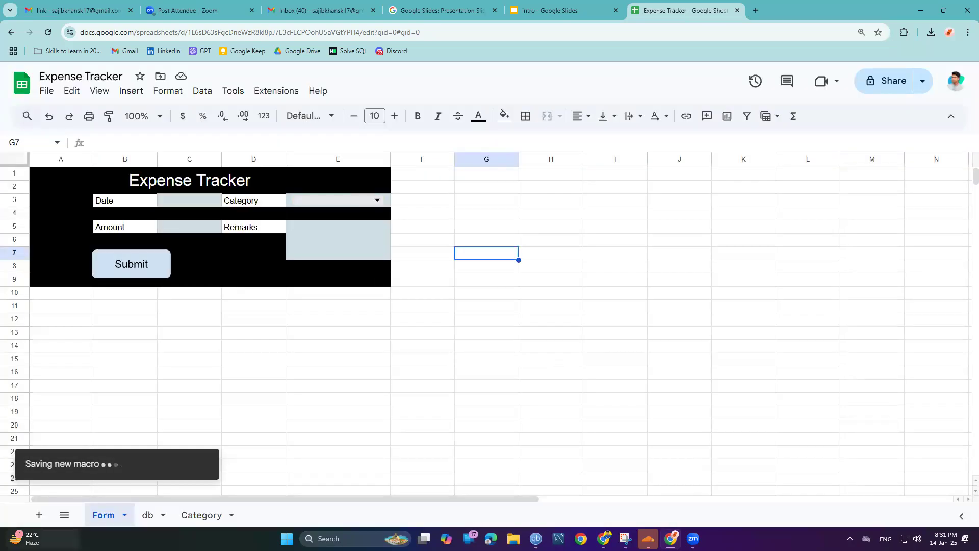
# Step: Enter the formula =Date(2001,1,2) in the form's Date cell C3
pyautogui.click(153, 516)
pyautogui.click(114, 514)
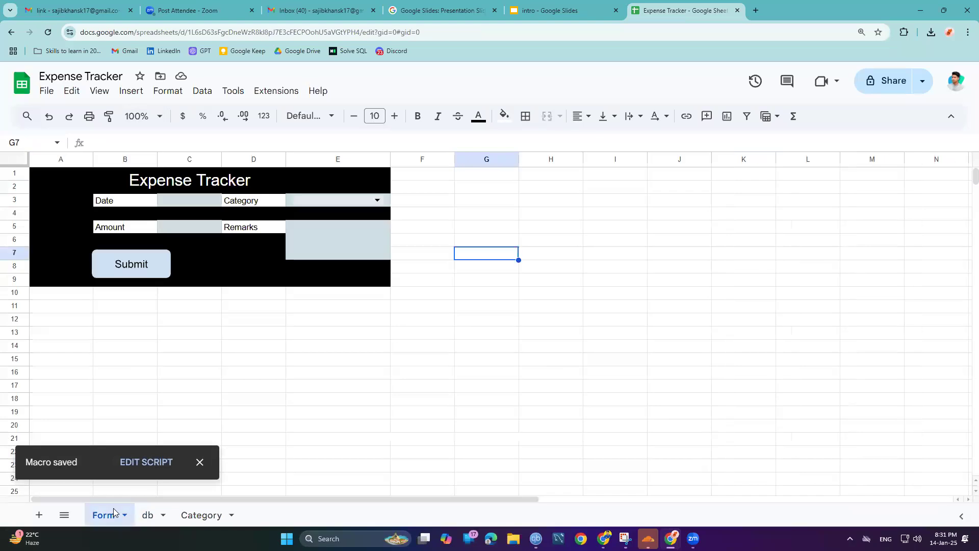
pyautogui.doubleClick(183, 201)
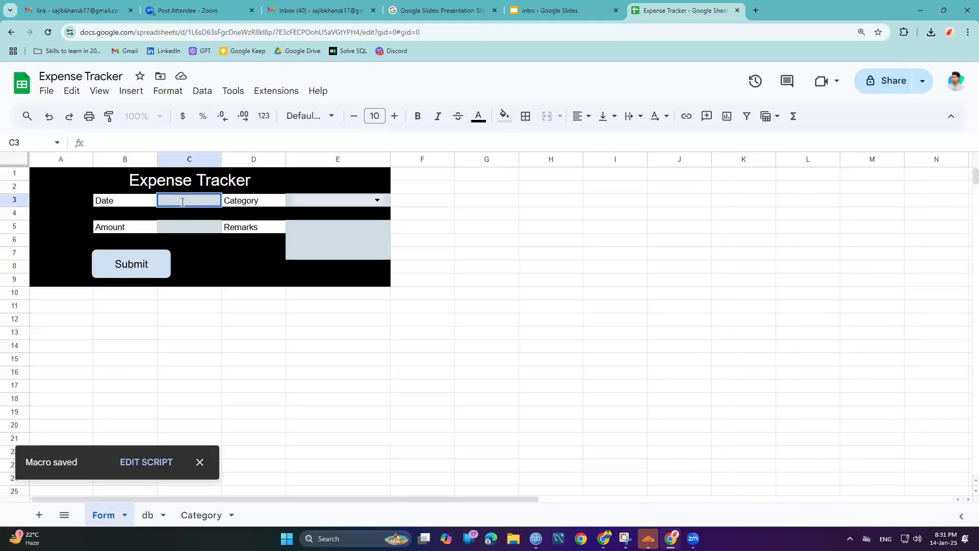
pyautogui.click(191, 266)
pyautogui.doubleClick(189, 203)
pyautogui.write('=')
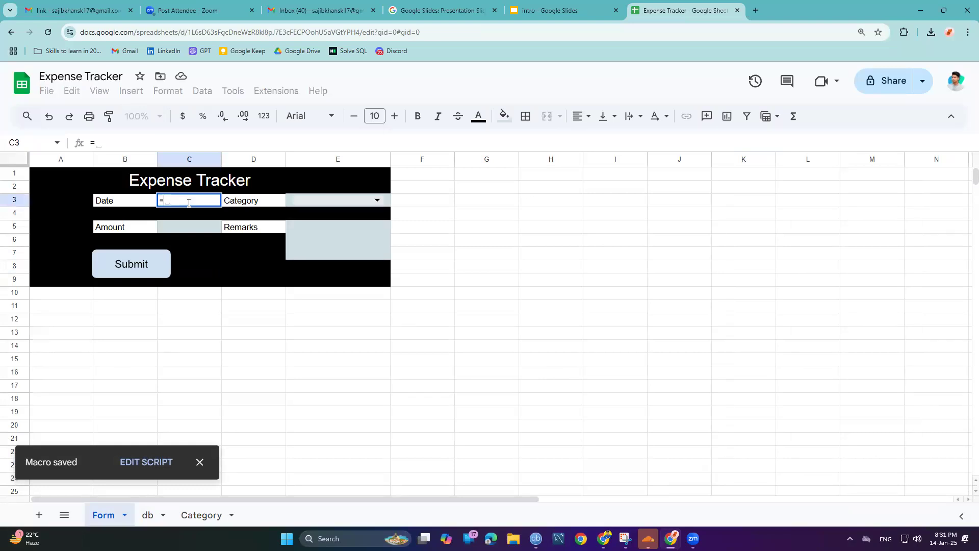
pyautogui.write('Date(')
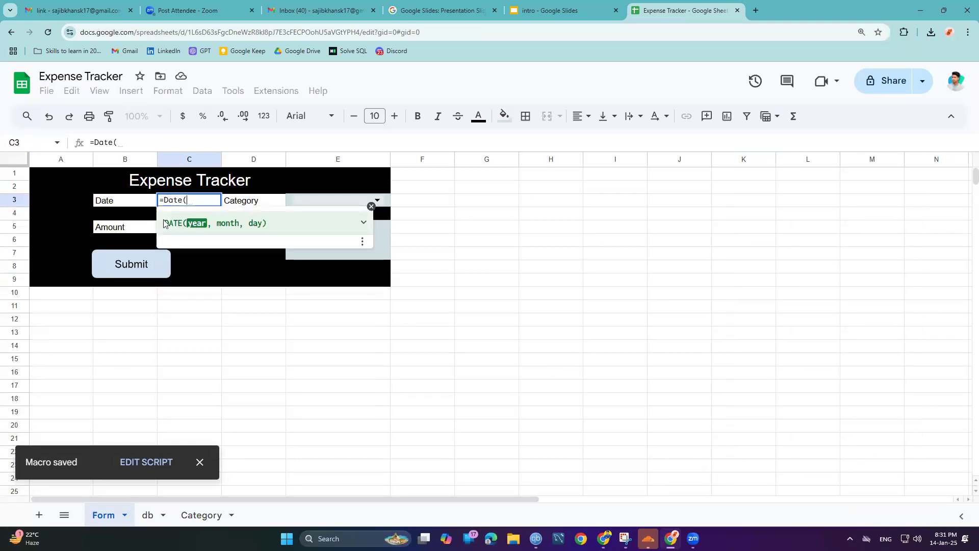
pyautogui.click(169, 224)
pyautogui.write('2001,1')
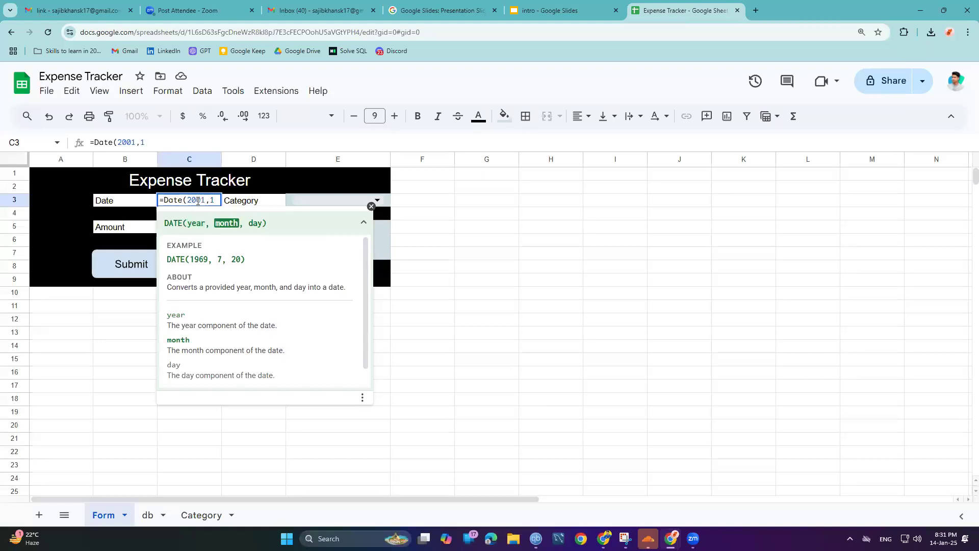
pyautogui.write(',2')
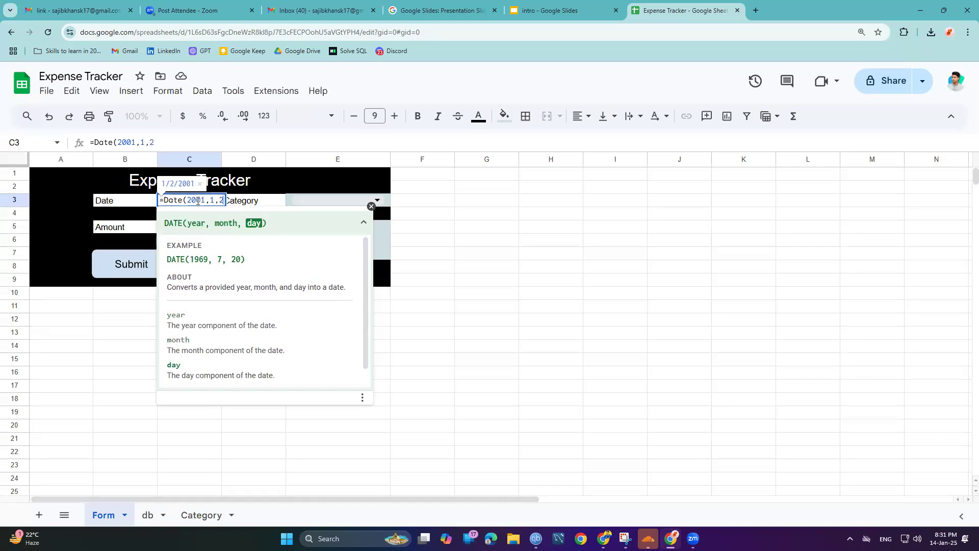
pyautogui.write(')')
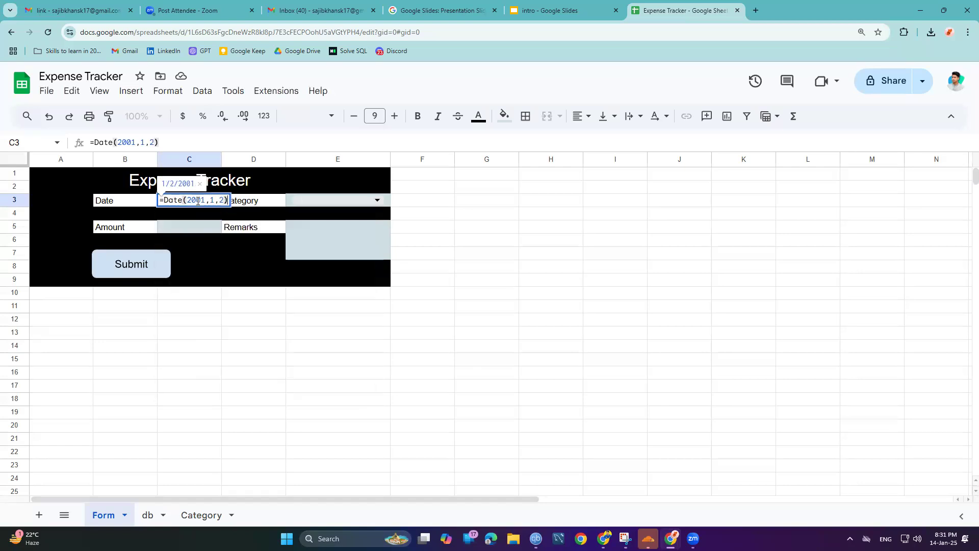
pyautogui.press('Return')
# Step: Inspect the date formula in C3 and delete it from the Date field
pyautogui.click(197, 204)
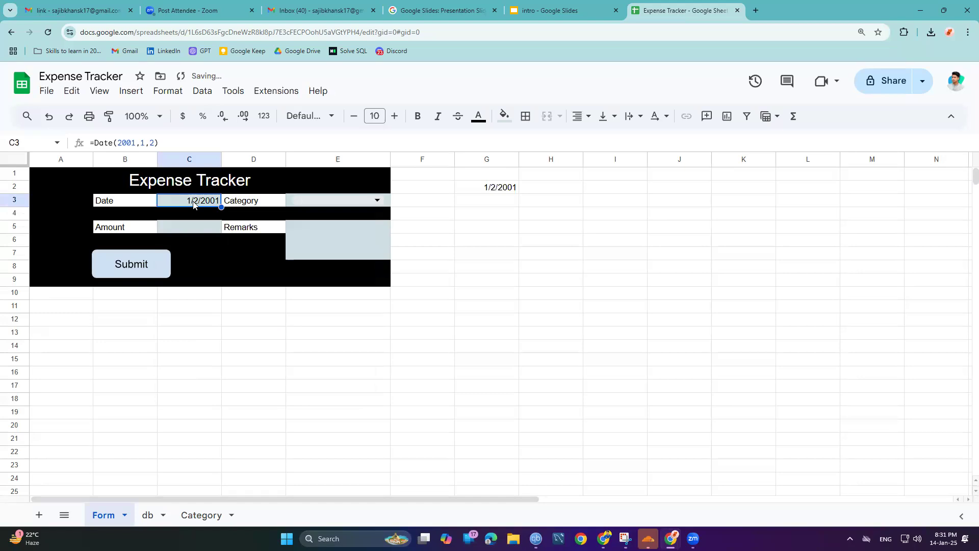
pyautogui.doubleClick(193, 202)
pyautogui.click(215, 200)
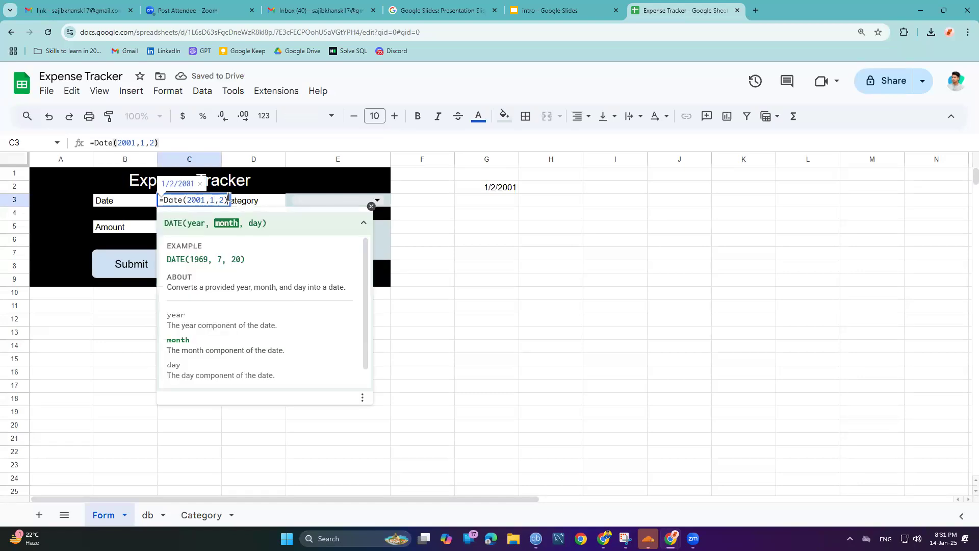
pyautogui.click(228, 199)
pyautogui.click(176, 320)
pyautogui.click(189, 206)
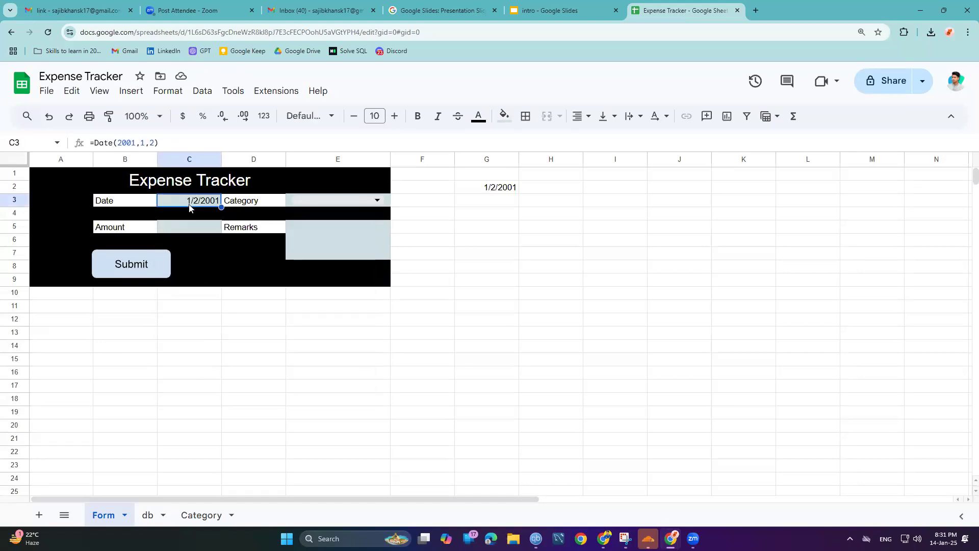
pyautogui.press('Delete')
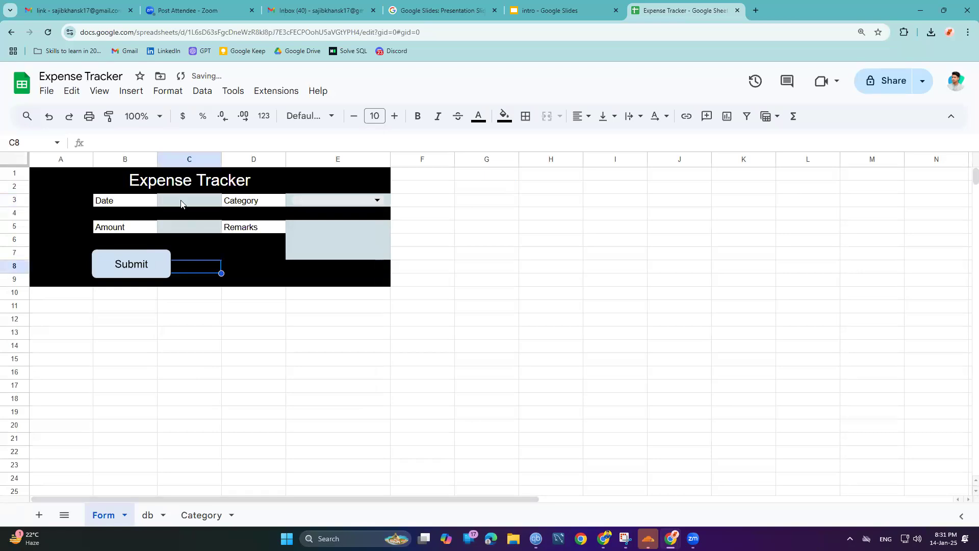
# Step: Review the data validation rule of the Category cell E3 and close the rules
pyautogui.click(140, 92)
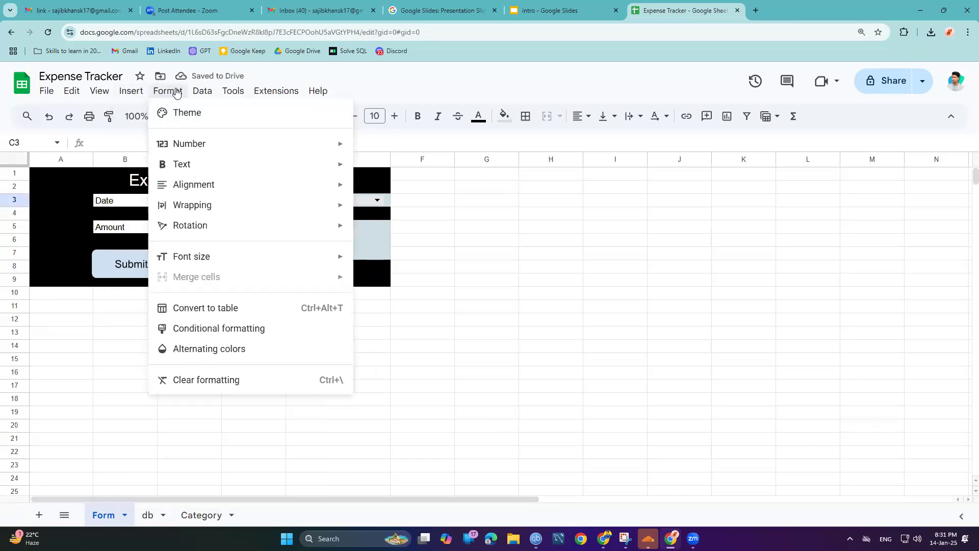
pyautogui.moveTo(214, 96)
pyautogui.click(250, 370)
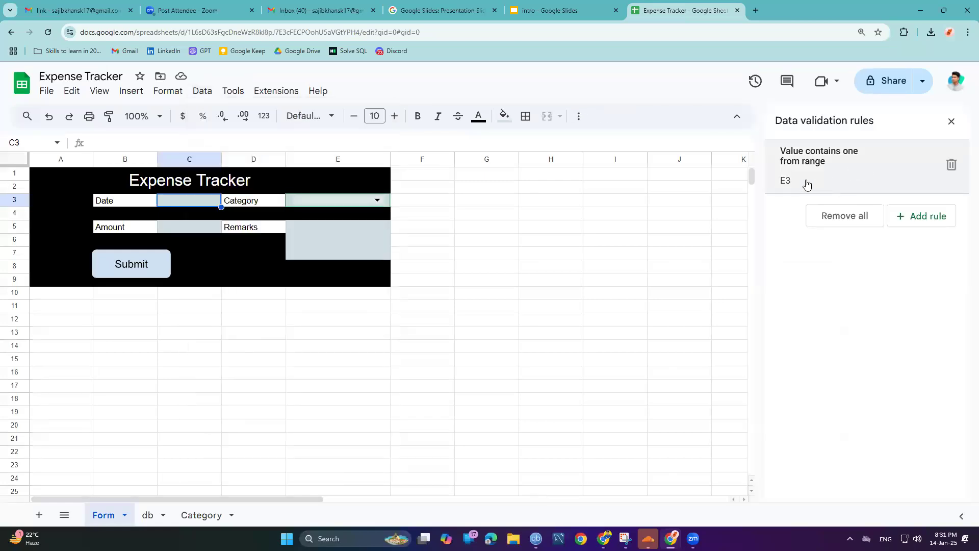
pyautogui.click(836, 172)
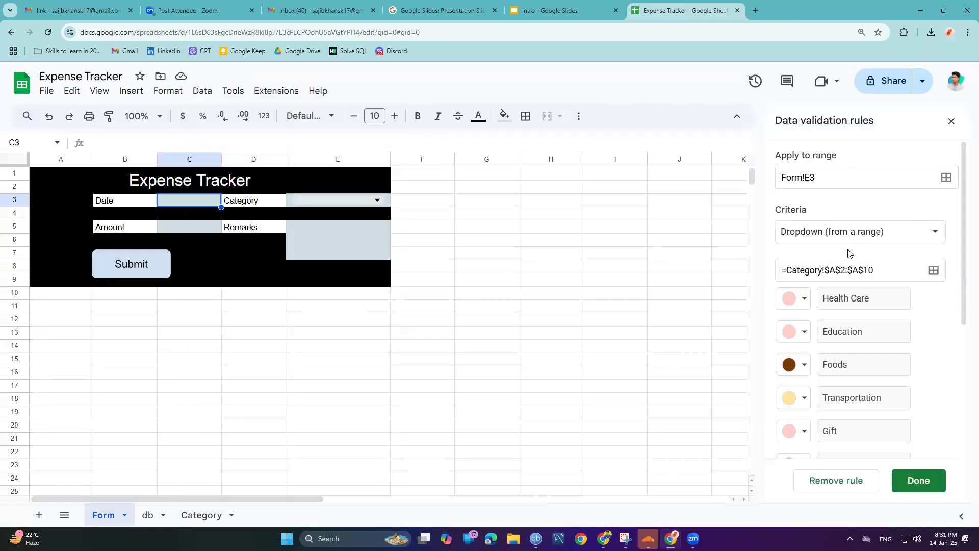
pyautogui.click(951, 121)
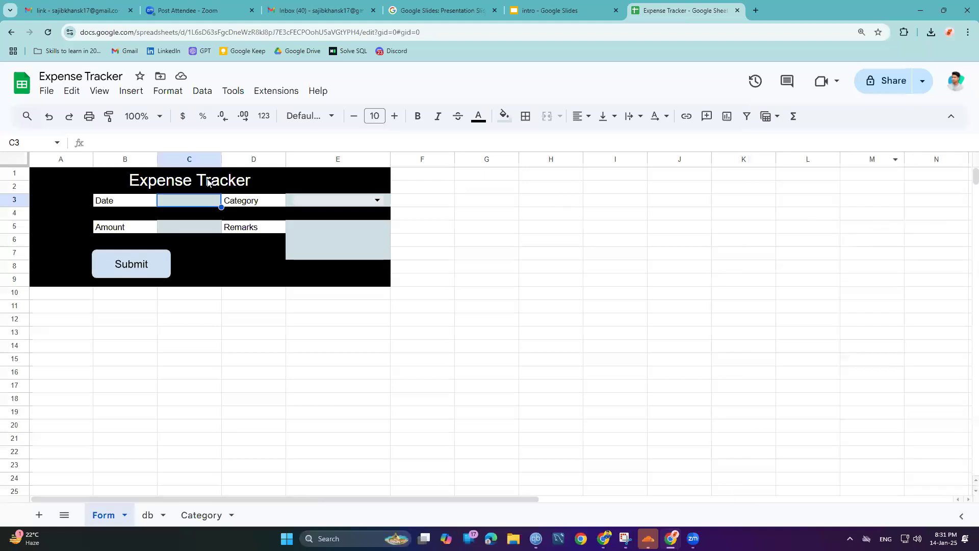
# Step: Add a data validation rule to the form's Date cell C3 with the criterion Is valid date
pyautogui.click(168, 92)
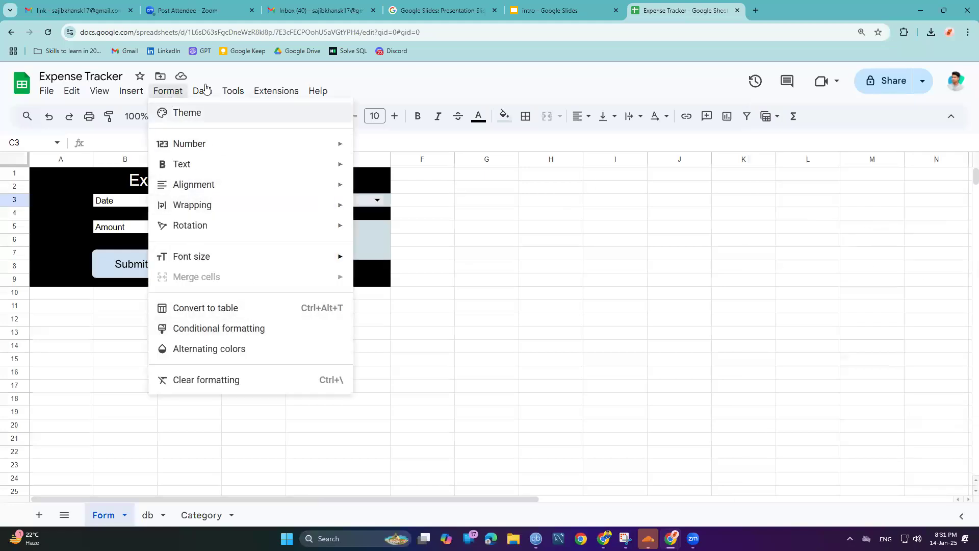
pyautogui.moveTo(202, 91)
pyautogui.click(241, 369)
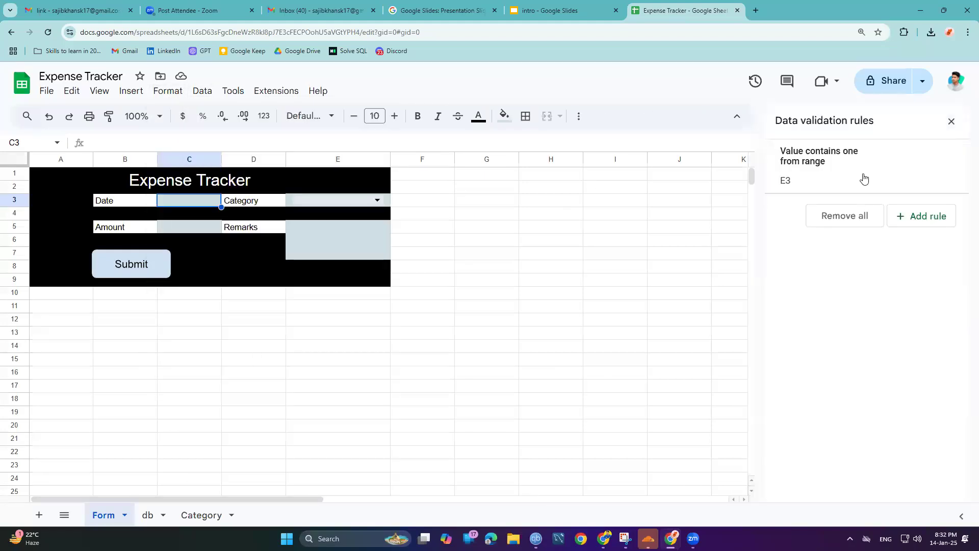
pyautogui.click(900, 218)
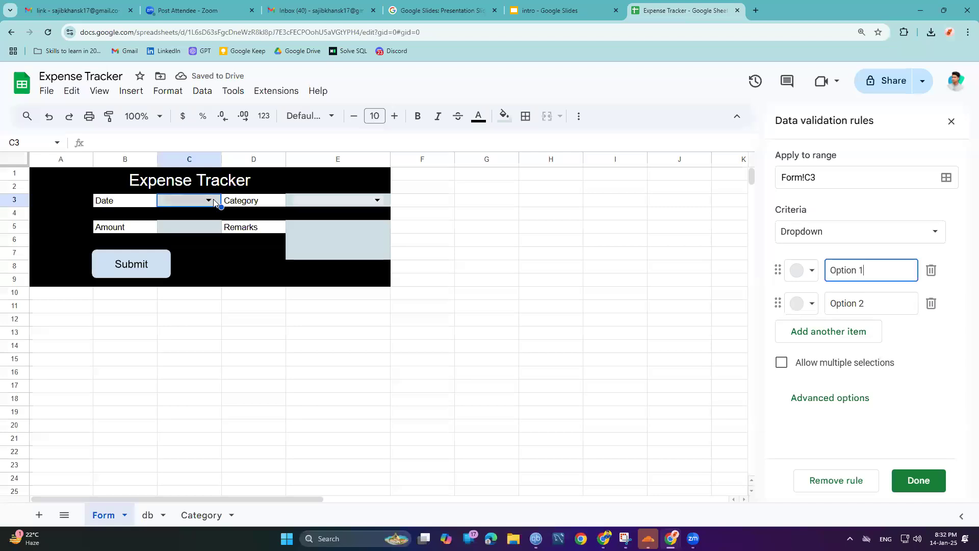
pyautogui.click(875, 232)
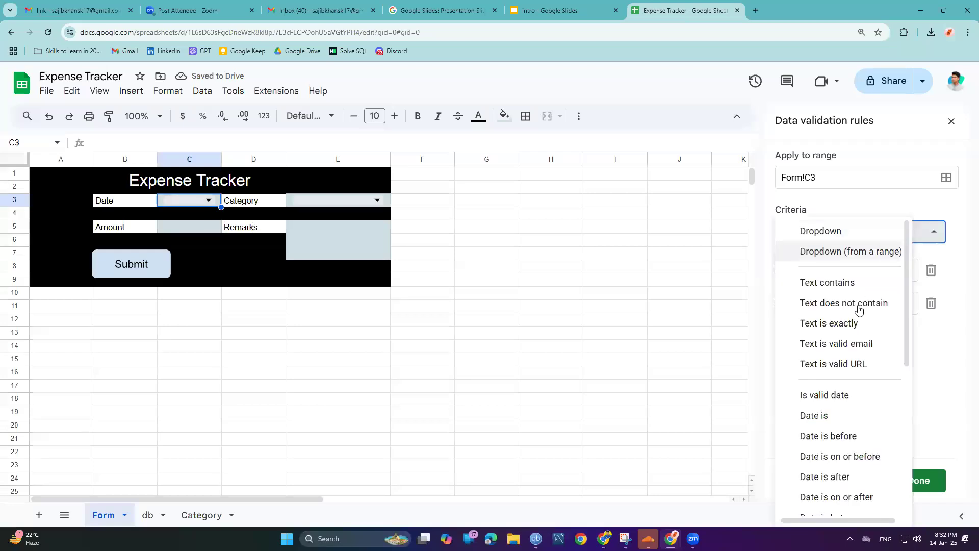
pyautogui.click(837, 401)
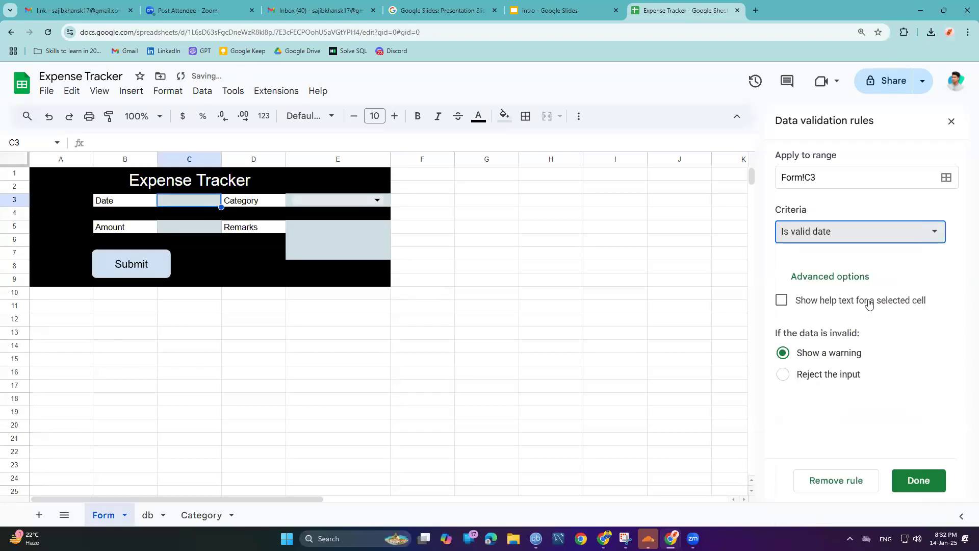
pyautogui.click(928, 482)
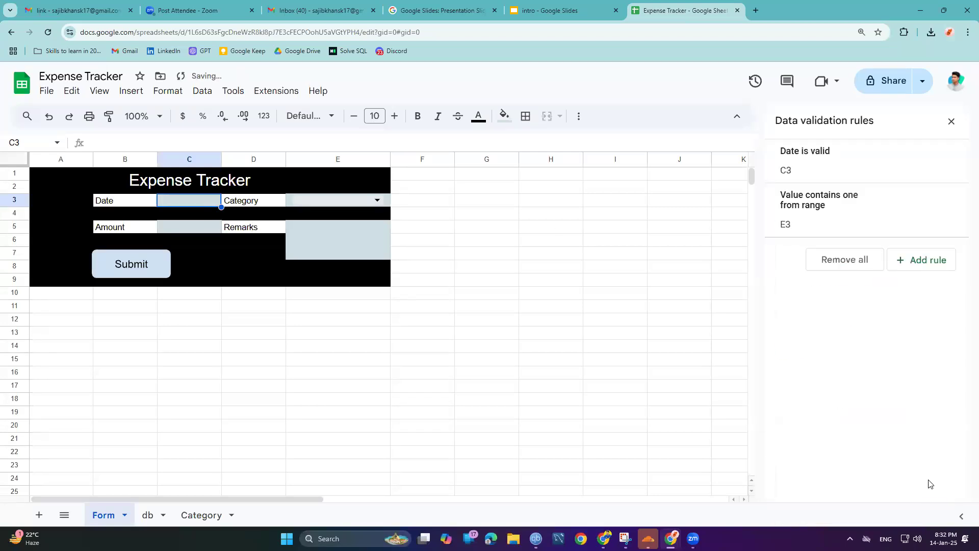
pyautogui.click(951, 122)
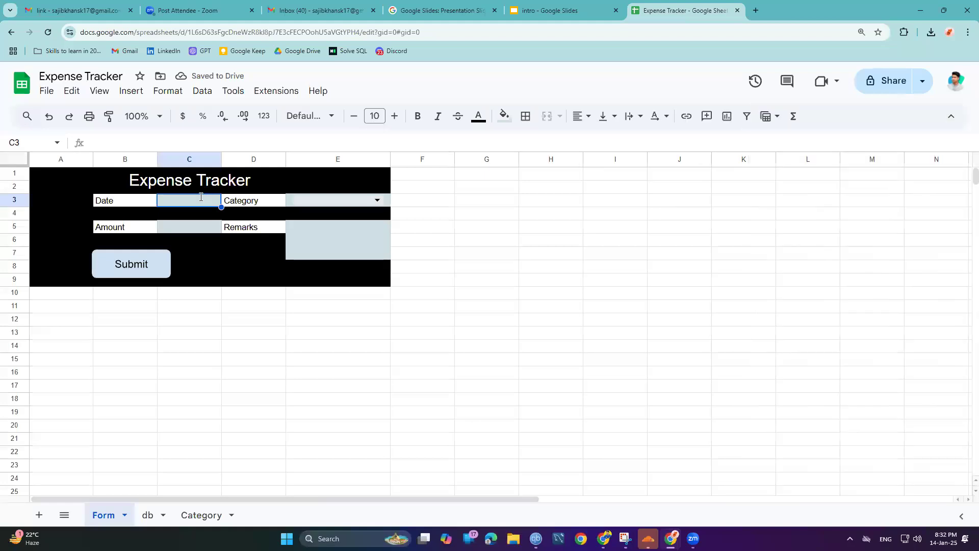
# Step: Set the form's Date to 1/2/2025 with the date picker and its Category to Foods
pyautogui.doubleClick(200, 197)
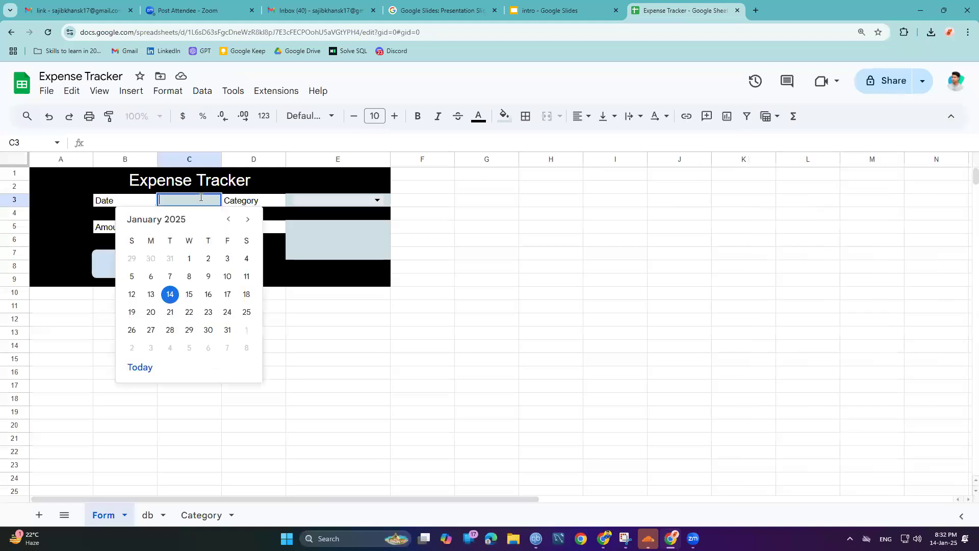
pyautogui.click(206, 260)
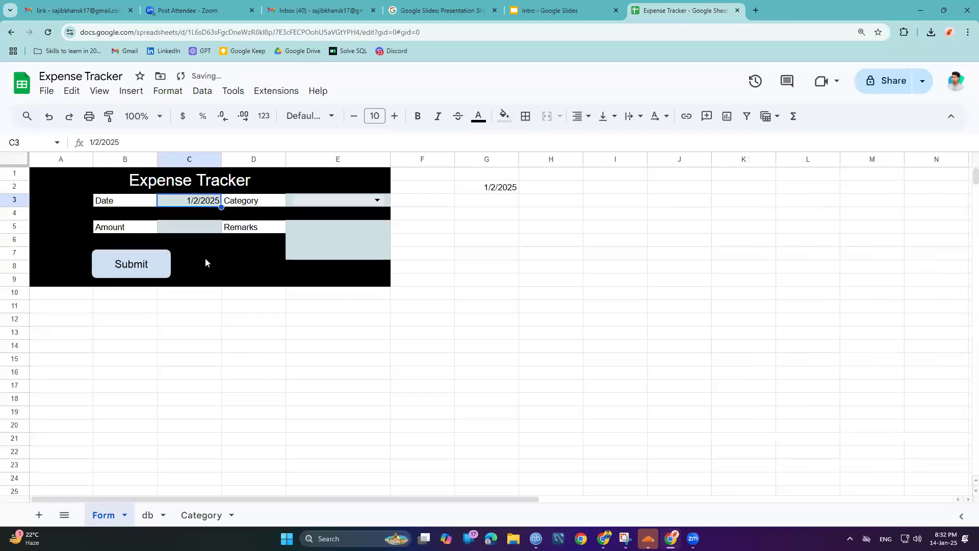
pyautogui.doubleClick(301, 202)
pyautogui.click(306, 258)
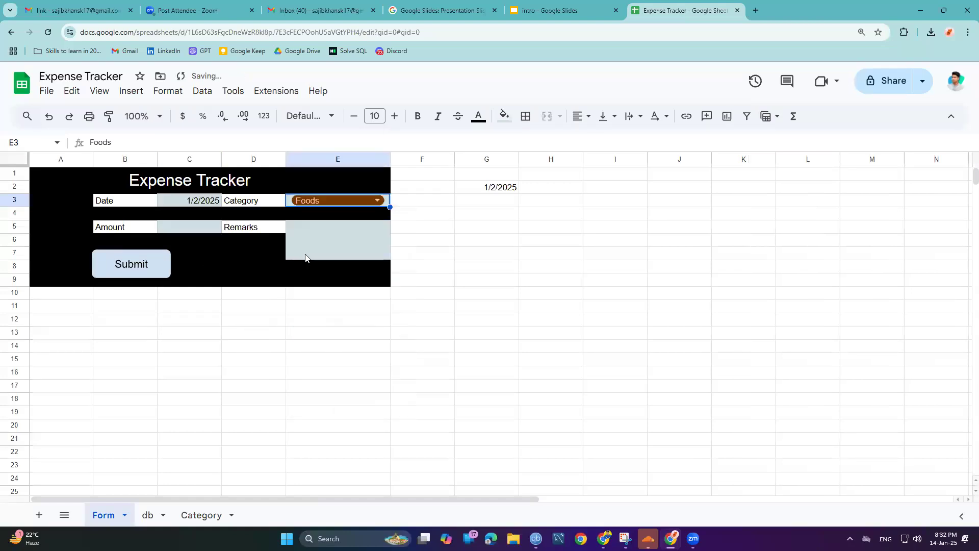
# Step: Enter 380 as the form's Amount and Biriyani as its Remarks
pyautogui.click(179, 232)
pyautogui.doubleClick(179, 232)
pyautogui.write('1')
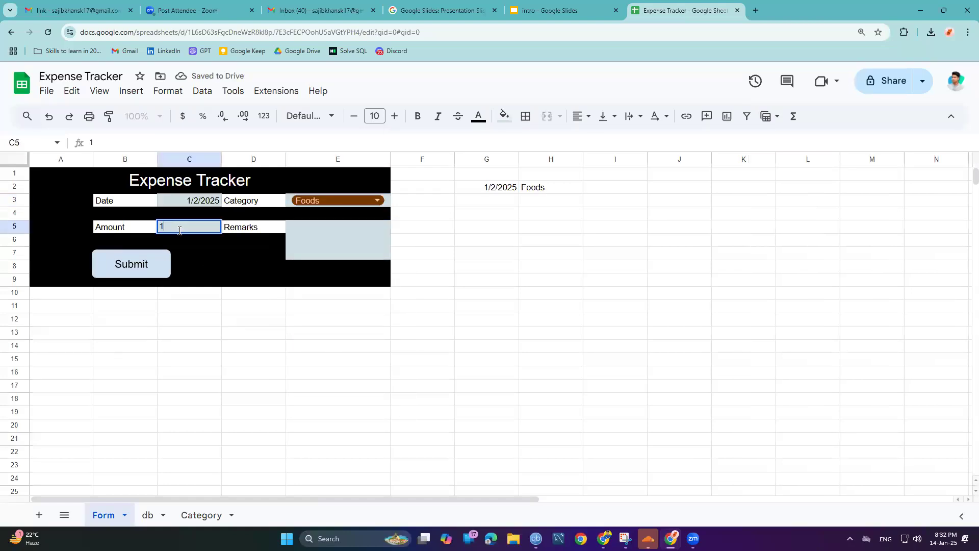
pyautogui.press('BackSpace')
pyautogui.press('Return')
pyautogui.click(314, 228)
pyautogui.doubleClick(314, 229)
pyautogui.write('Biriyani')
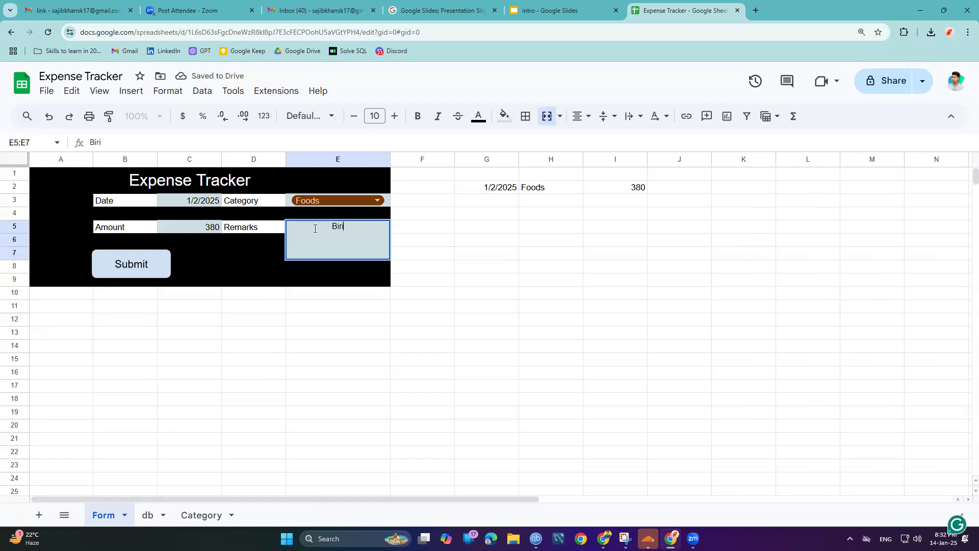
pyautogui.press('Return')
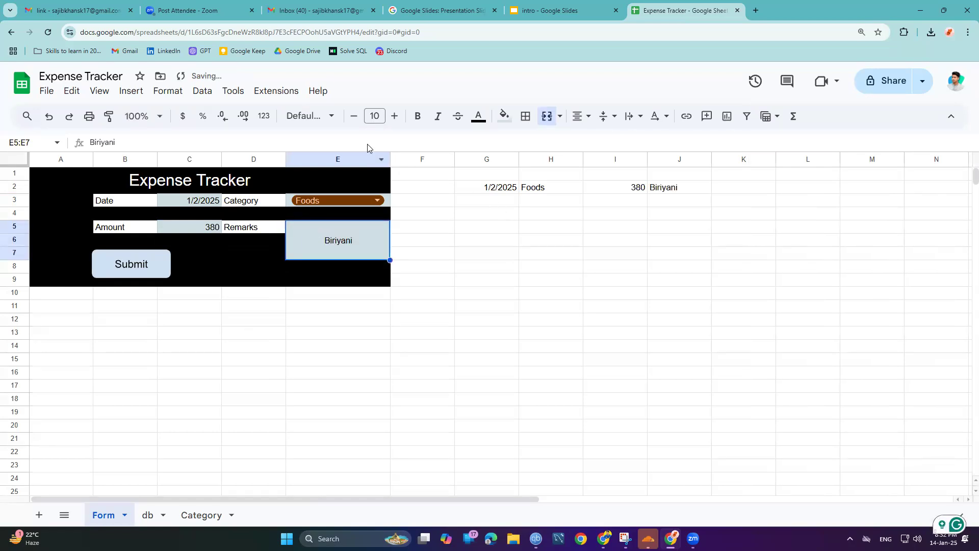
# Step: Run the submit macro and authorize its script by choosing the Google account and allowing access
pyautogui.click(180, 90)
pyautogui.moveTo(197, 93)
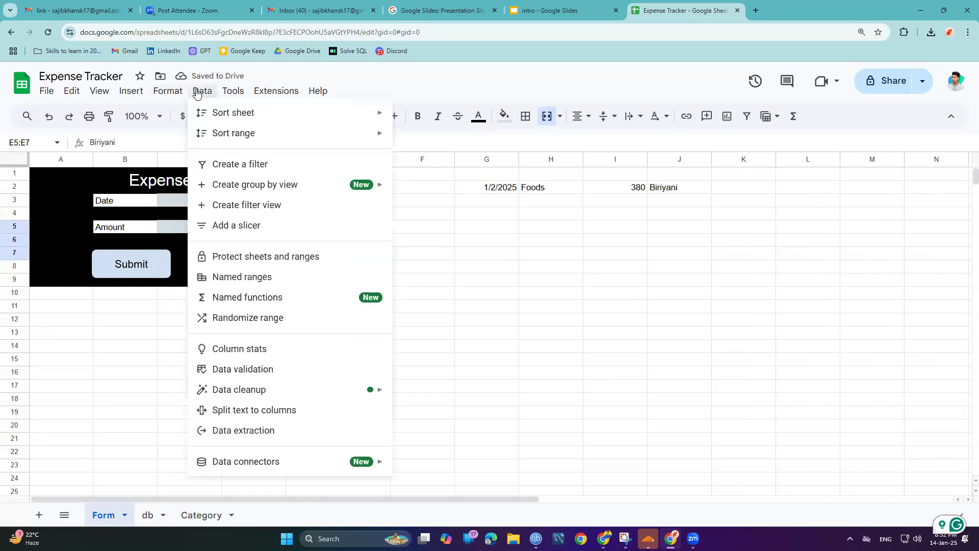
pyautogui.moveTo(232, 95)
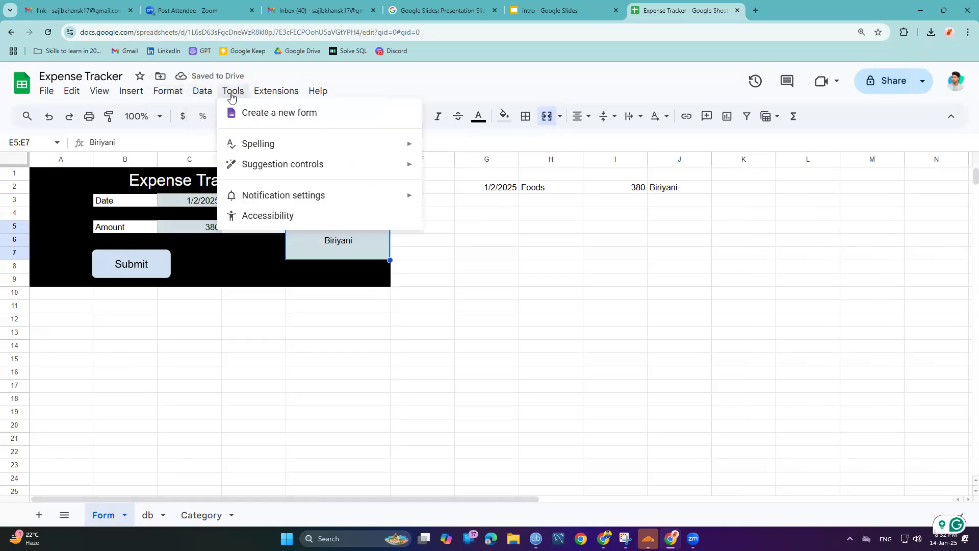
pyautogui.moveTo(267, 94)
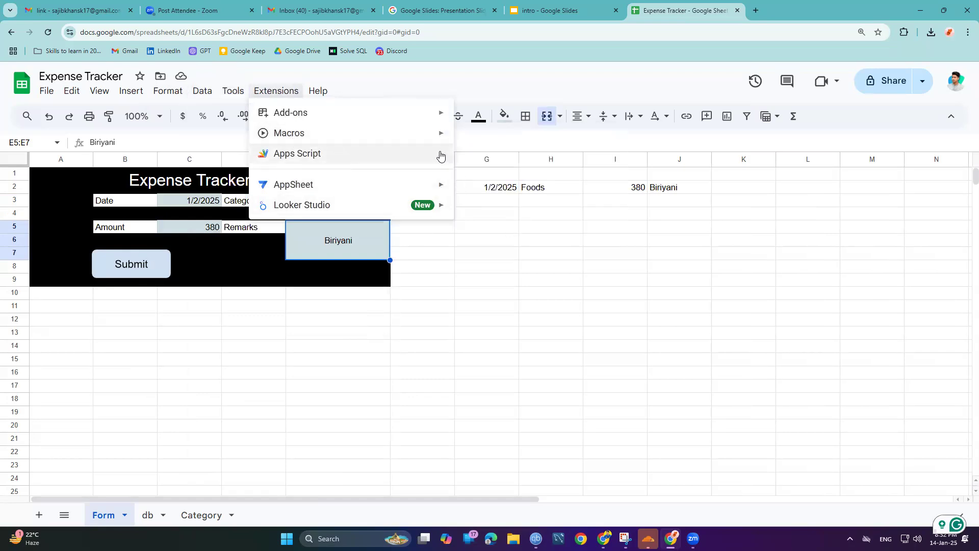
pyautogui.moveTo(422, 135)
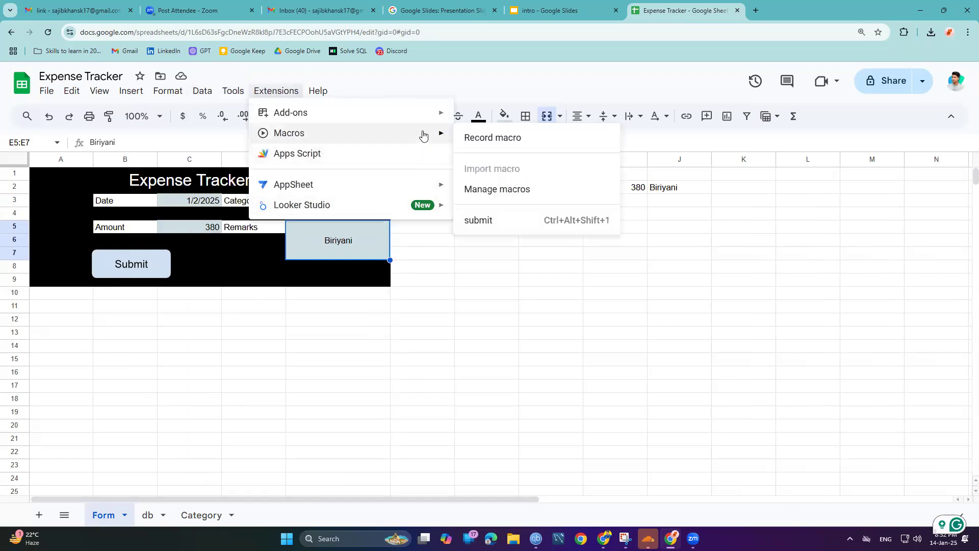
pyautogui.click(484, 223)
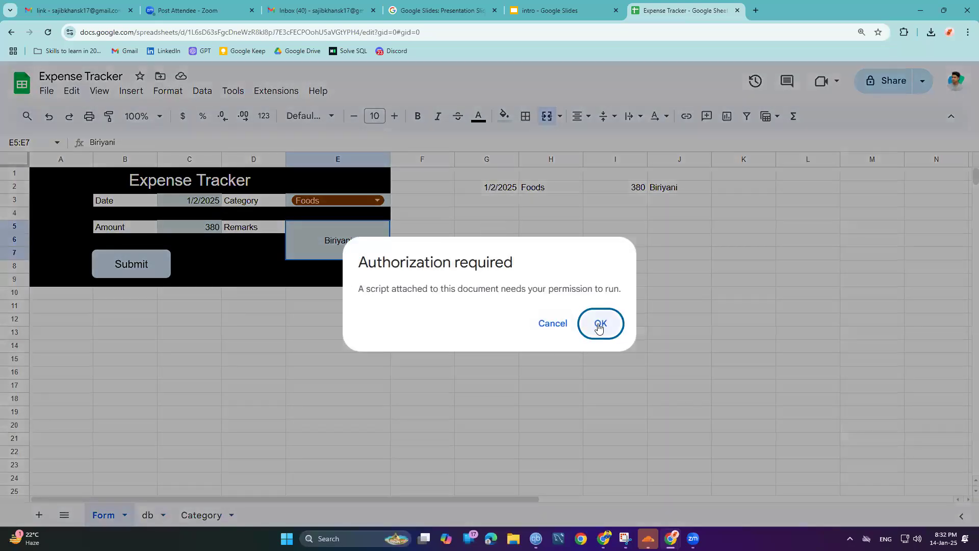
pyautogui.click(599, 325)
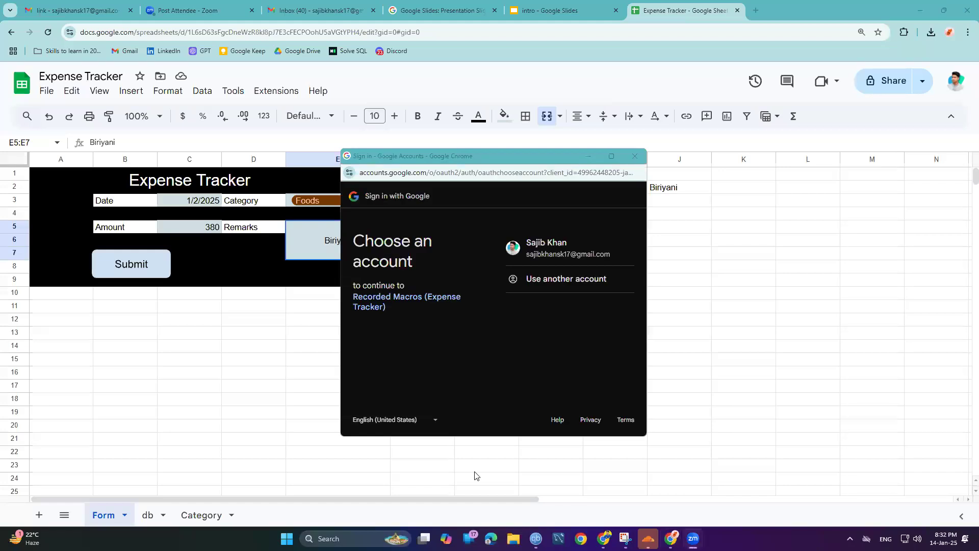
pyautogui.click(576, 251)
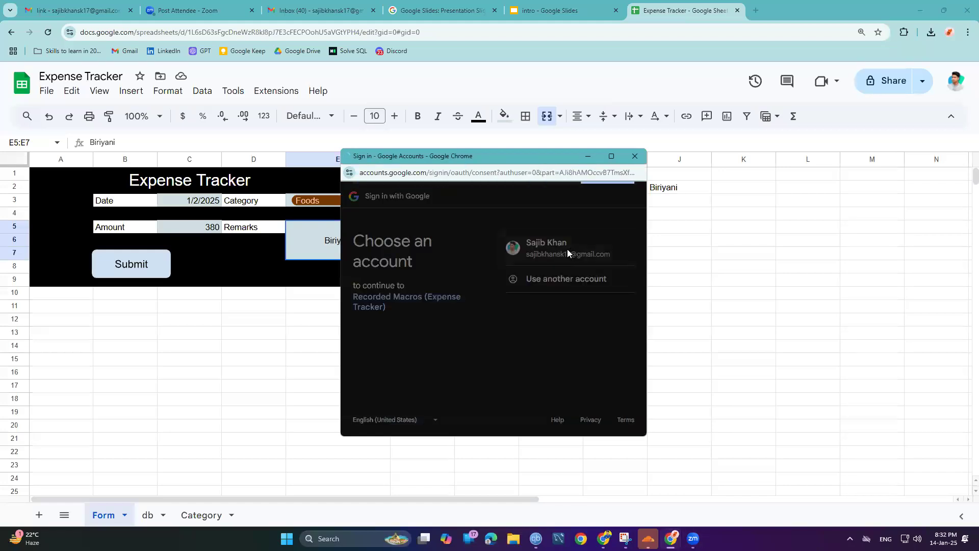
pyautogui.scroll(-5, 578, 299)
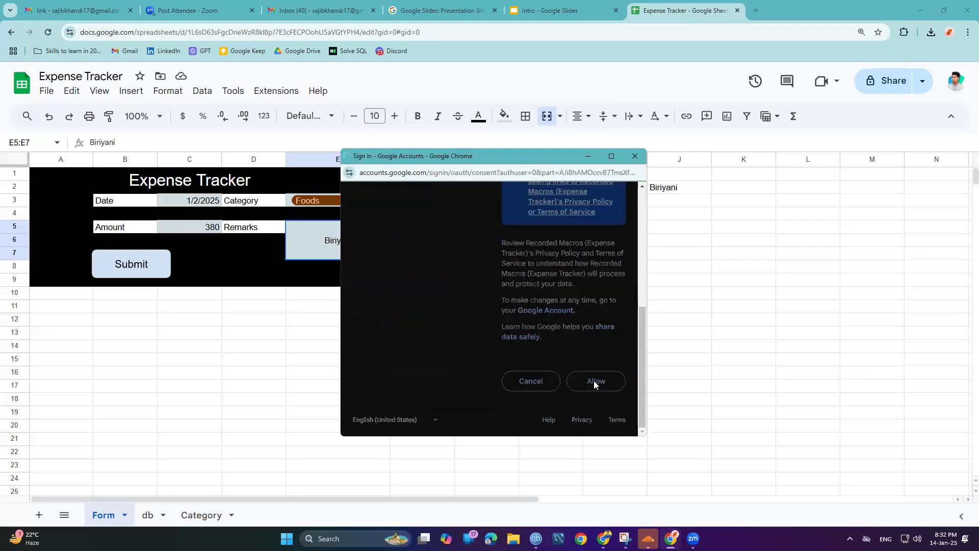
pyautogui.click(594, 380)
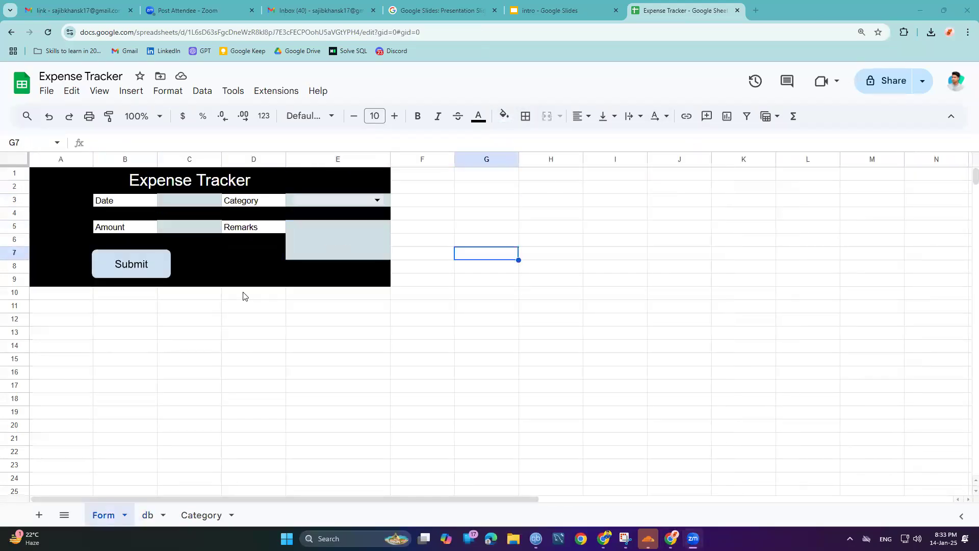
# Step: Set the cleared form's Date to 1/3/2025 and its Category to Transportation
pyautogui.doubleClick(170, 202)
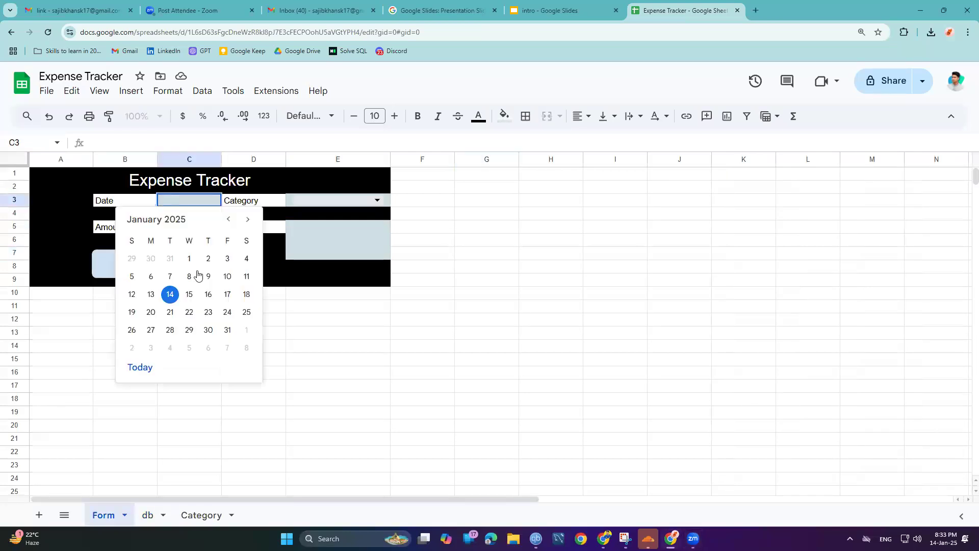
pyautogui.click(227, 258)
pyautogui.click(328, 202)
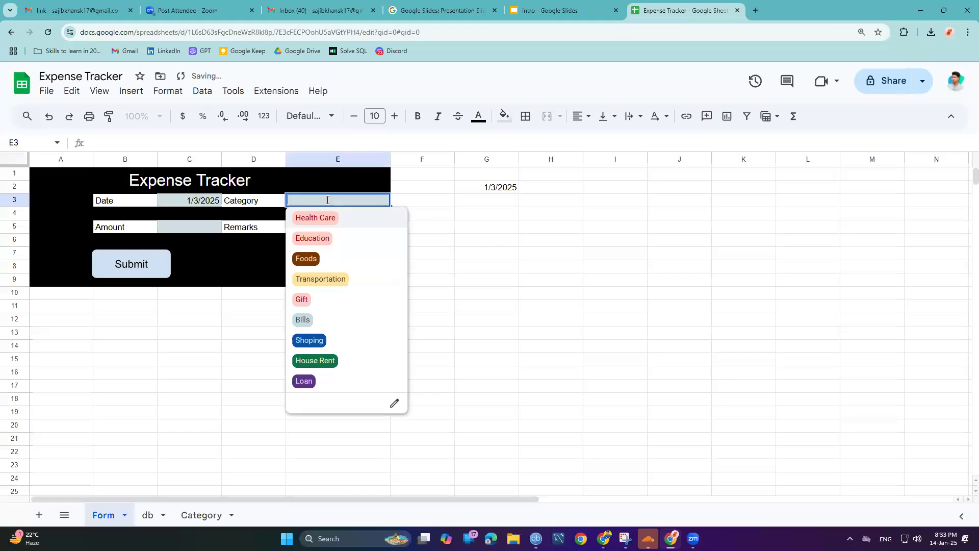
pyautogui.click(308, 259)
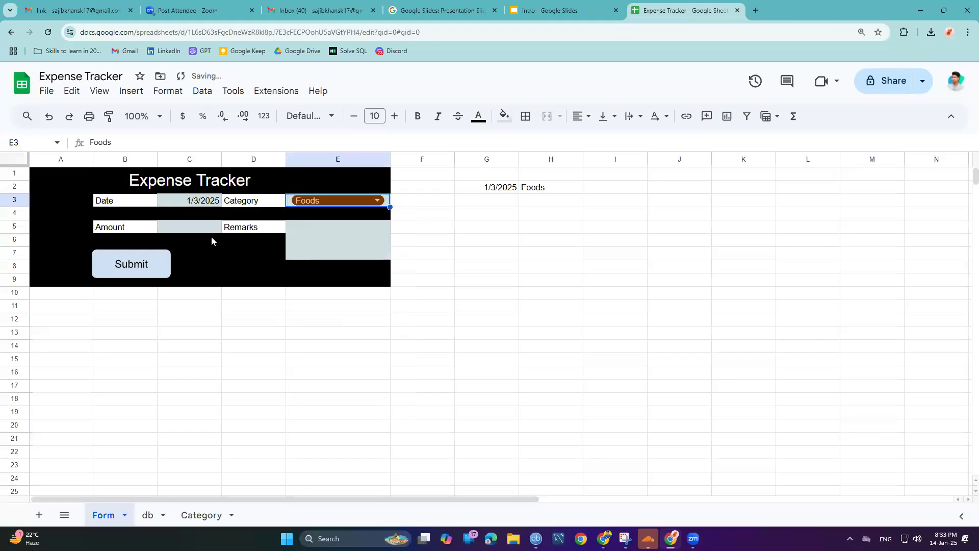
pyautogui.click(327, 204)
pyautogui.click(317, 279)
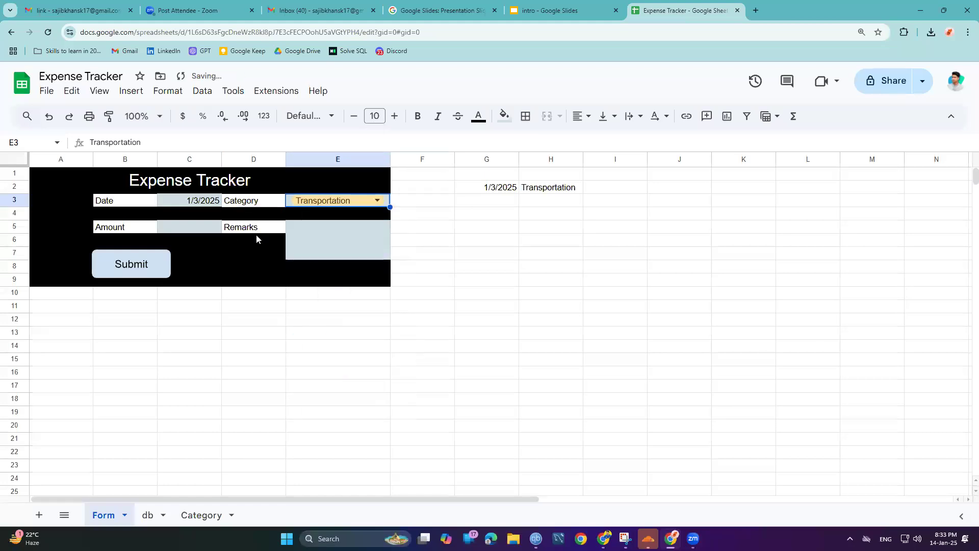
# Step: Enter 1200 as the form's Amount and Rail Ticket as its Remarks
pyautogui.click(194, 228)
pyautogui.write('1200')
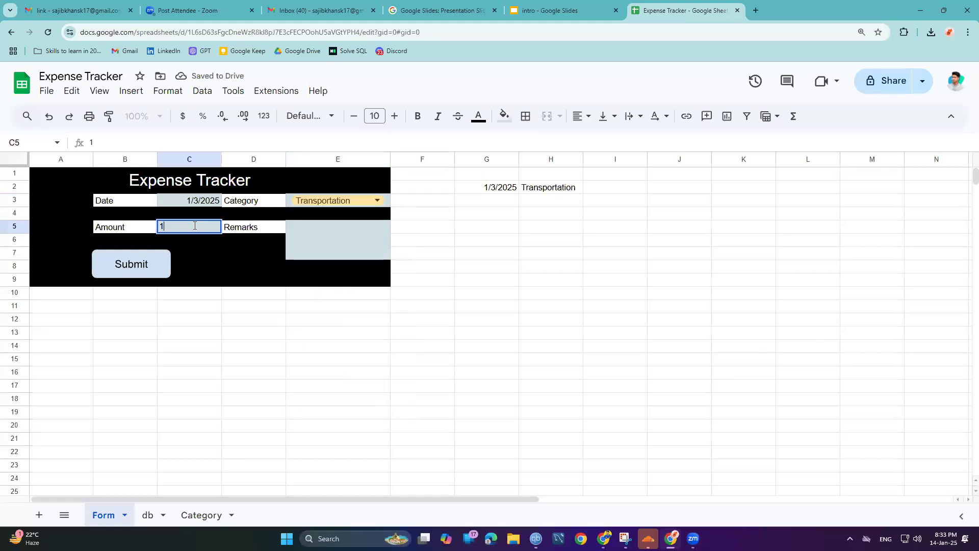
pyautogui.press('Return')
pyautogui.click(310, 232)
pyautogui.write('Rail Ticket')
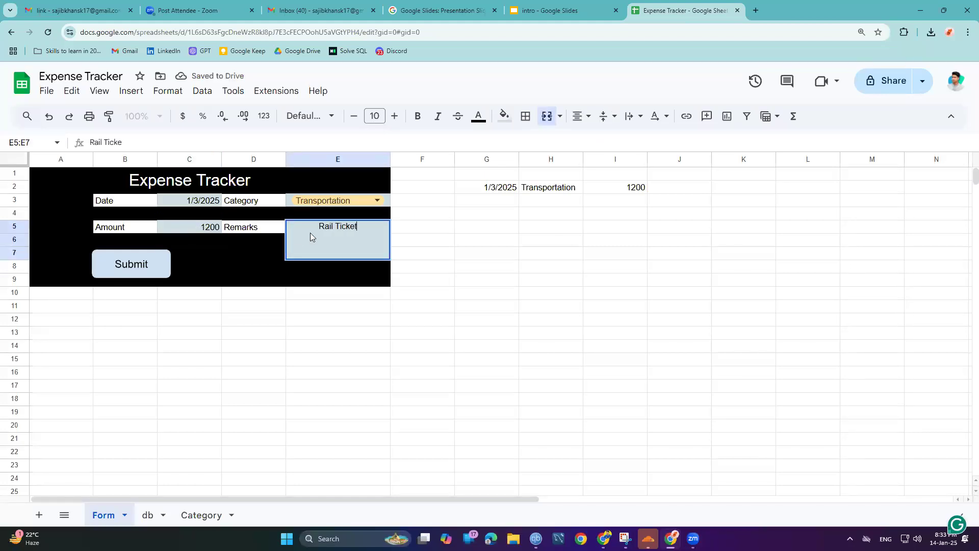
pyautogui.click(435, 239)
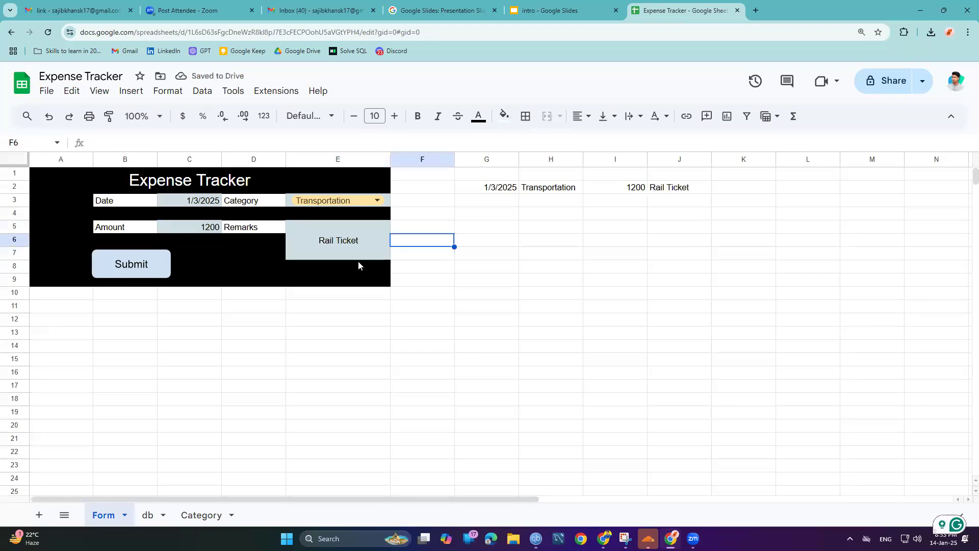
# Step: Run the submit macro to transfer the Rail Ticket record to the db sheet
pyautogui.click(275, 91)
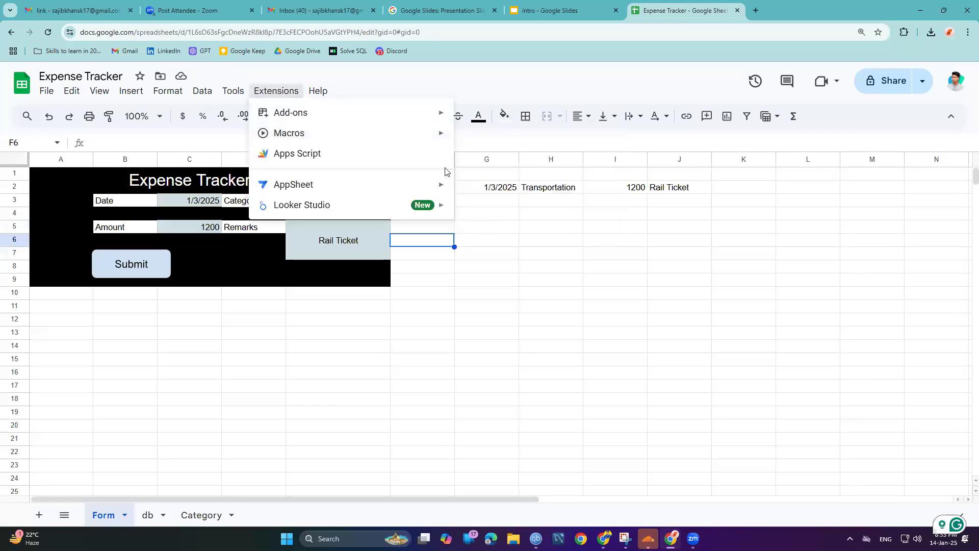
pyautogui.moveTo(408, 136)
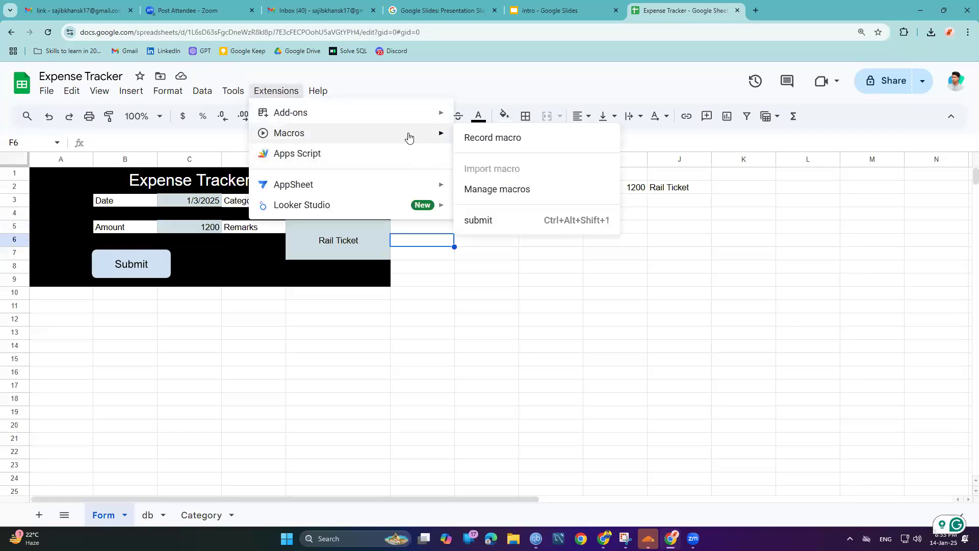
pyautogui.click(527, 226)
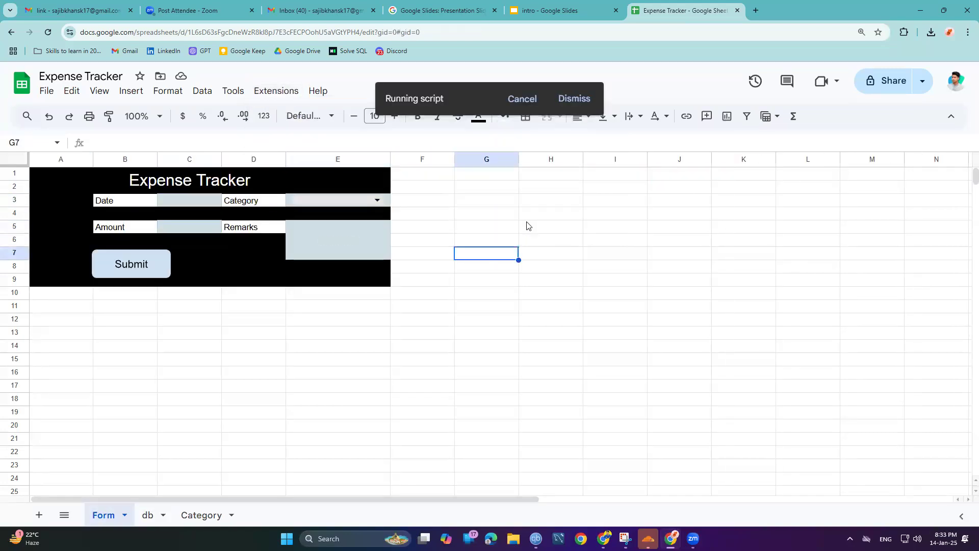
# Step: Open the db sheet and select its whole Date column A
pyautogui.click(147, 515)
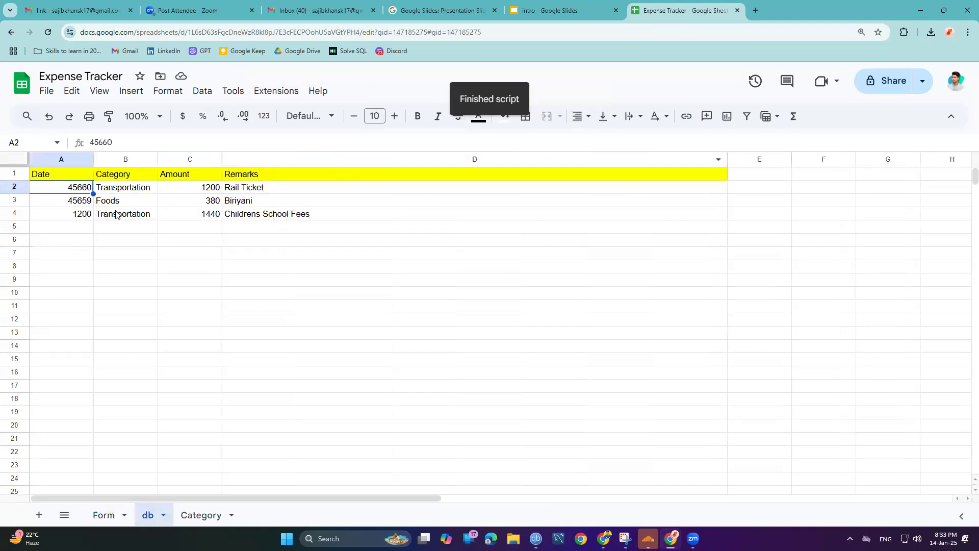
pyautogui.click(61, 159)
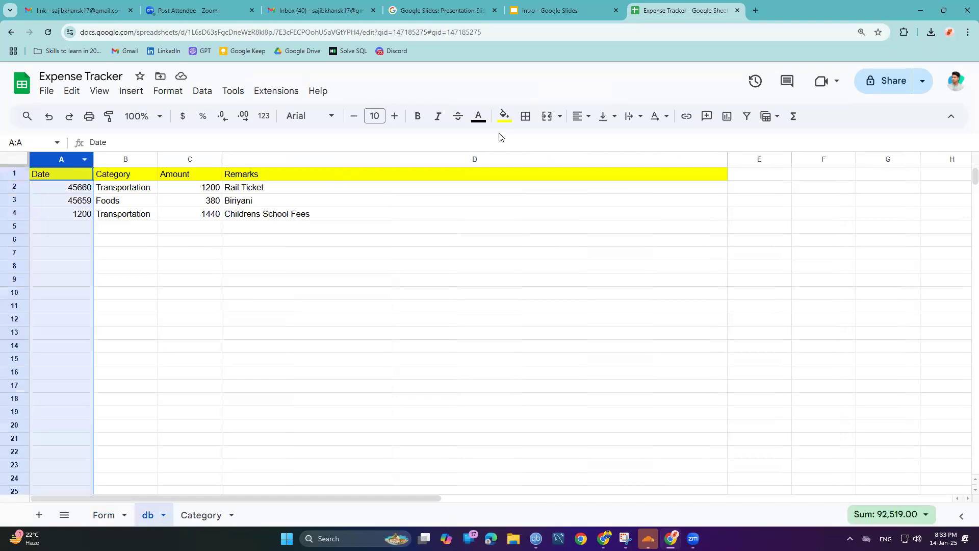
# Step: Format the Date column of the db sheet as dates
pyautogui.click(329, 115)
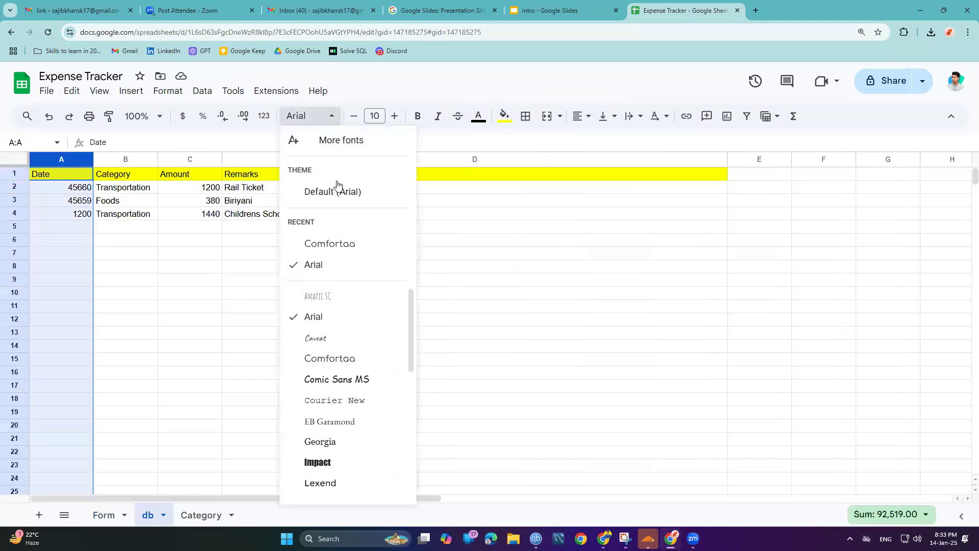
pyautogui.click(264, 117)
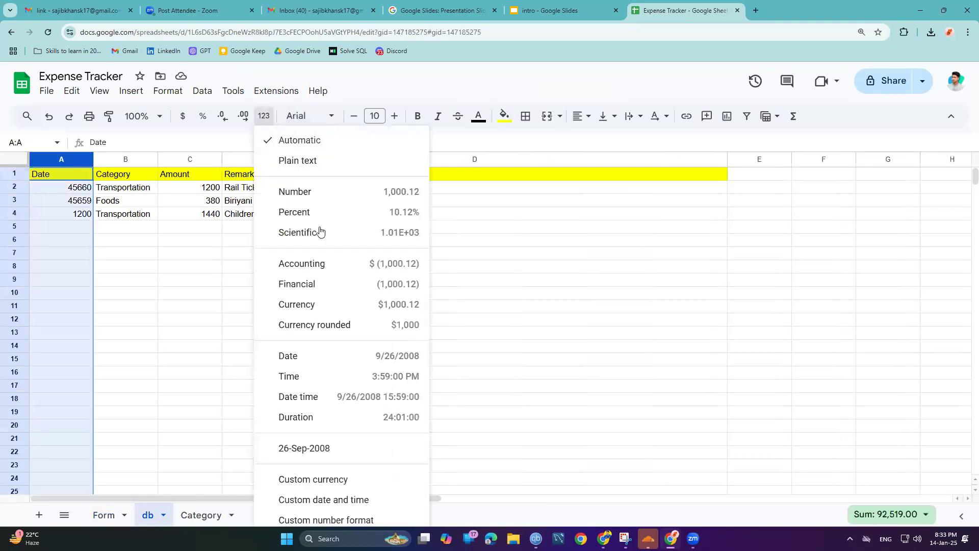
pyautogui.click(296, 355)
pyautogui.click(187, 253)
# Step: Clear the expense record in row 4 of the db sheet and go back to the Form sheet
pyautogui.click(73, 217)
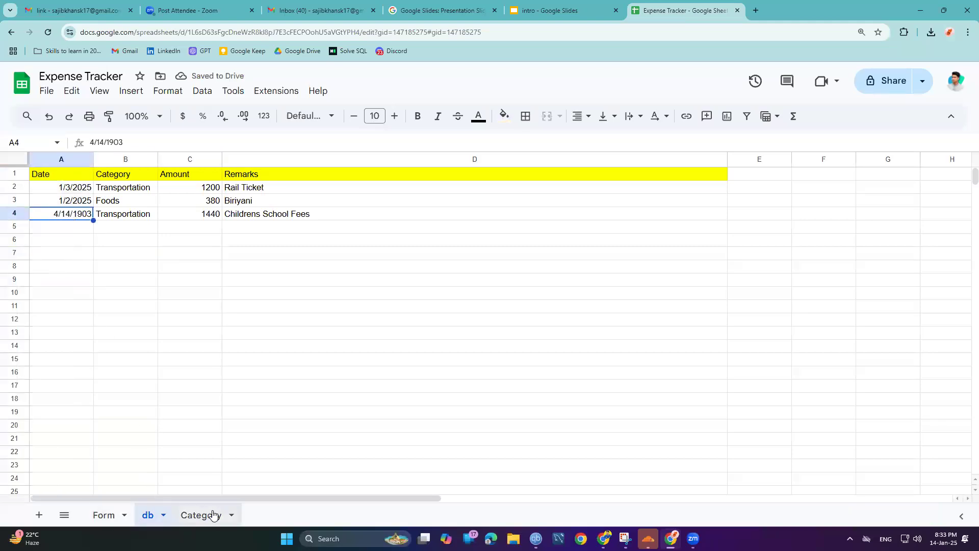
pyautogui.hotkey('ctrl', 'shift', 'Right')
pyautogui.press('Delete')
pyautogui.click(104, 515)
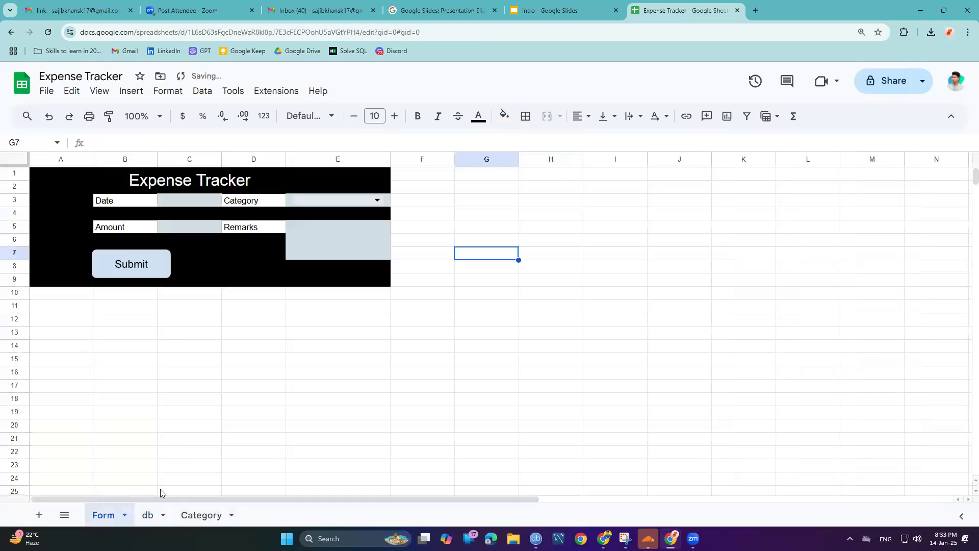
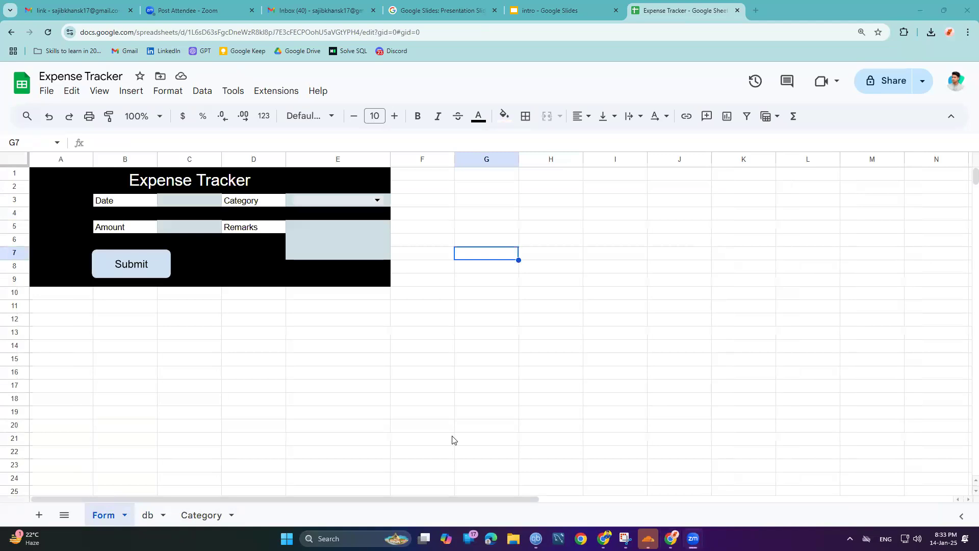
# Step: Try a bright yellow fill on the form's Date, Category, Amount and Remarks input cells
pyautogui.click(175, 206)
pyautogui.doubleClick(306, 203)
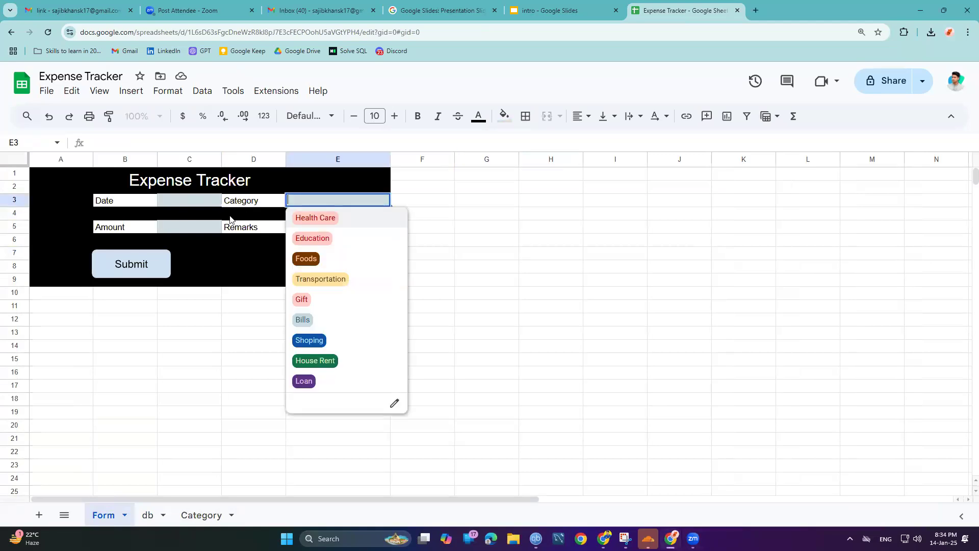
pyautogui.click(184, 204)
pyautogui.click(172, 223)
pyautogui.keyDown('ctrl'); pyautogui.click(311, 228); pyautogui.keyUp('ctrl')
pyautogui.keyDown('ctrl'); pyautogui.click(290, 193); pyautogui.keyUp('ctrl')
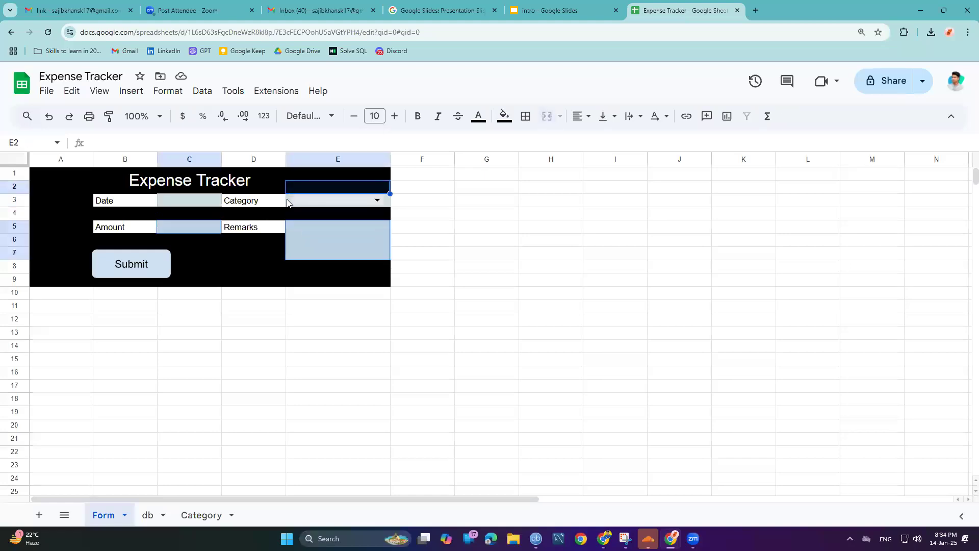
pyautogui.moveTo(286, 200); pyautogui.dragTo(287, 201)
pyautogui.keyDown('ctrl'); pyautogui.click(221, 203); pyautogui.keyUp('ctrl')
pyautogui.click(506, 119)
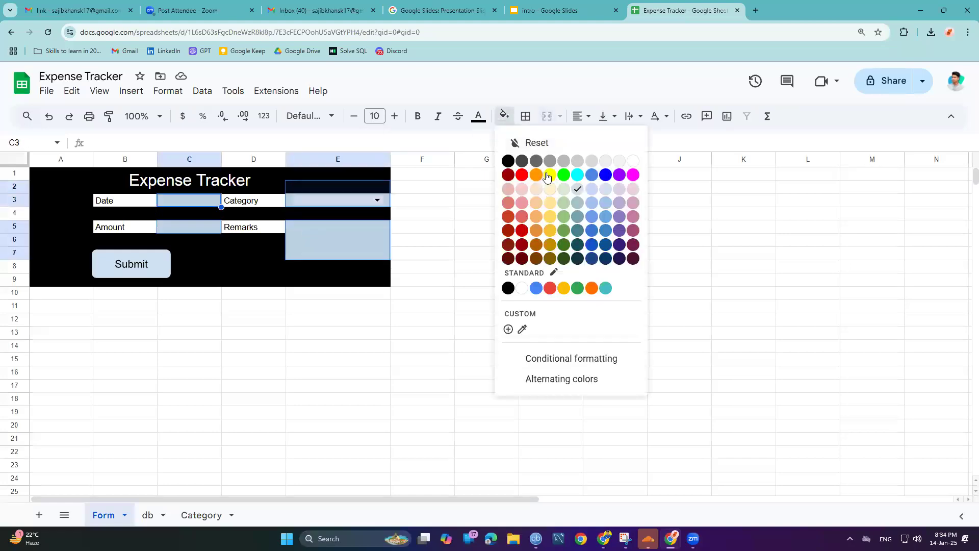
pyautogui.click(549, 175)
# Step: Try a pale yellow and a deeper golden yellow fill on the selected form cells
pyautogui.click(504, 117)
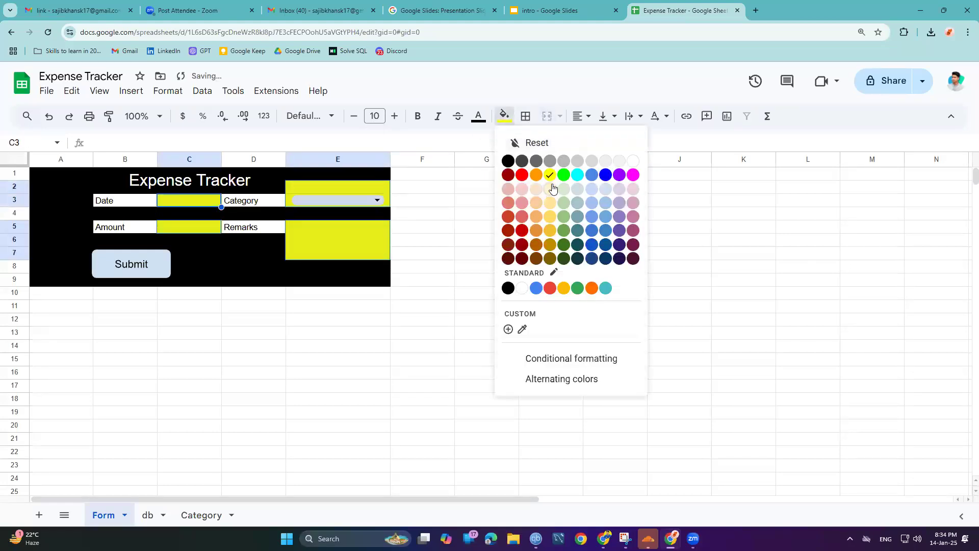
pyautogui.click(550, 192)
pyautogui.click(507, 116)
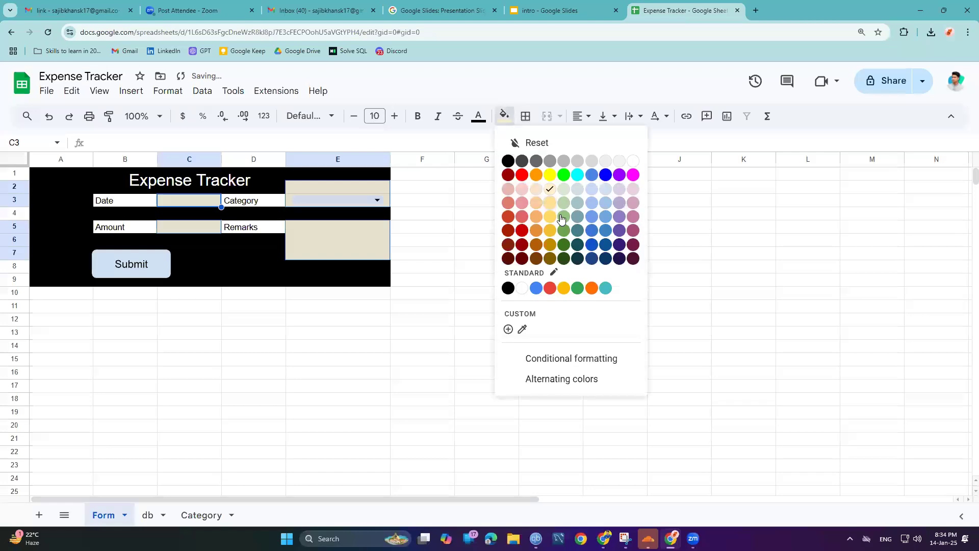
pyautogui.click(549, 220)
pyautogui.click(384, 307)
# Step: Check the coloured form cells and undo their fill changes back to the original pale blue-grey
pyautogui.click(193, 203)
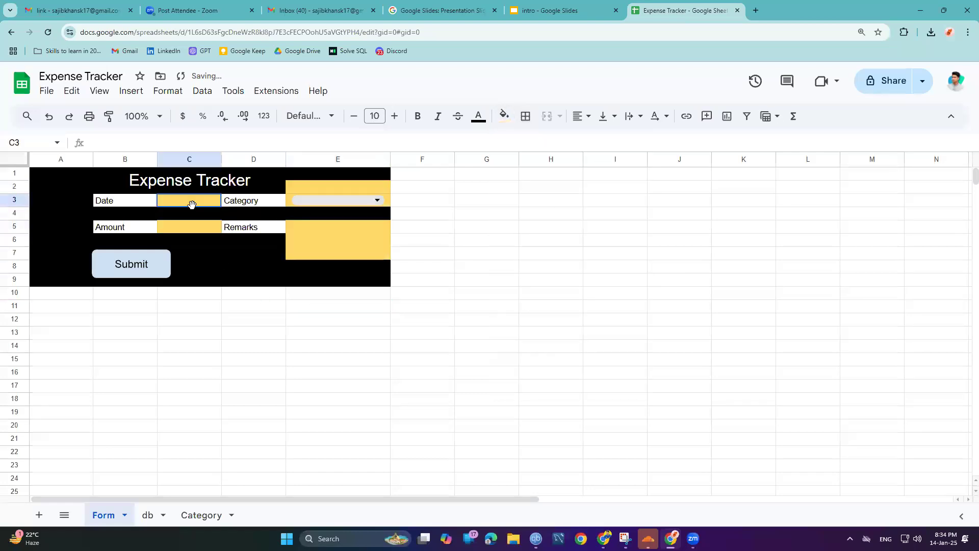
pyautogui.click(317, 215)
pyautogui.click(337, 191)
pyautogui.click(216, 227)
pyautogui.click(329, 226)
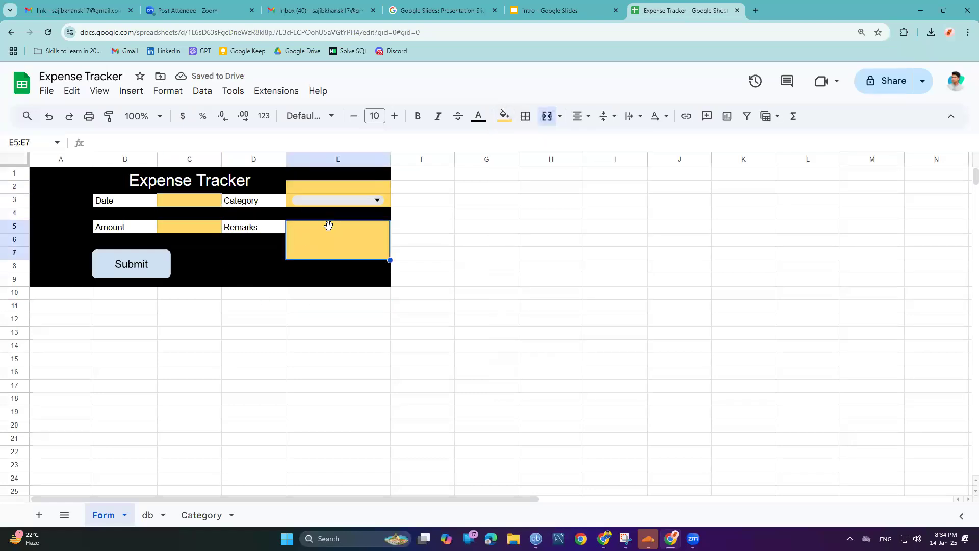
pyautogui.click(322, 201)
pyautogui.click(457, 209)
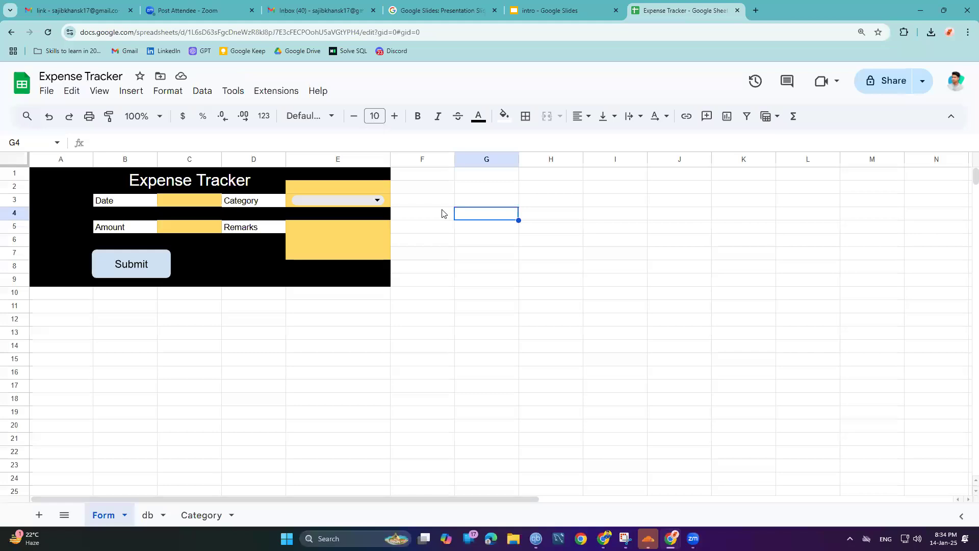
pyautogui.hotkey('ctrl', 'z')
pyautogui.hotkey('ctrl', 'z')
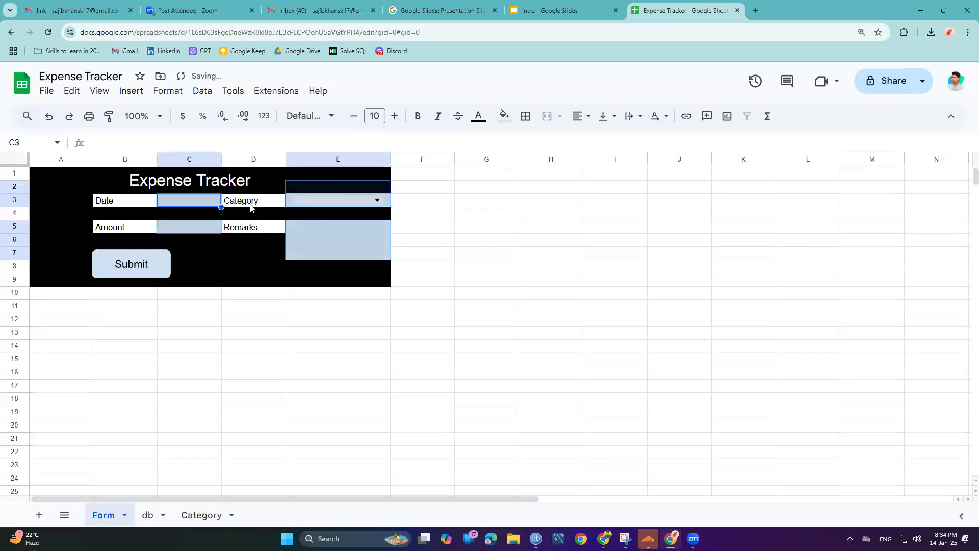
# Step: Fill only the Date, Category, Amount and Remarks input cells (C3, E3, C5, E5:E7) with pale yellow
pyautogui.click(184, 207)
pyautogui.click(294, 201)
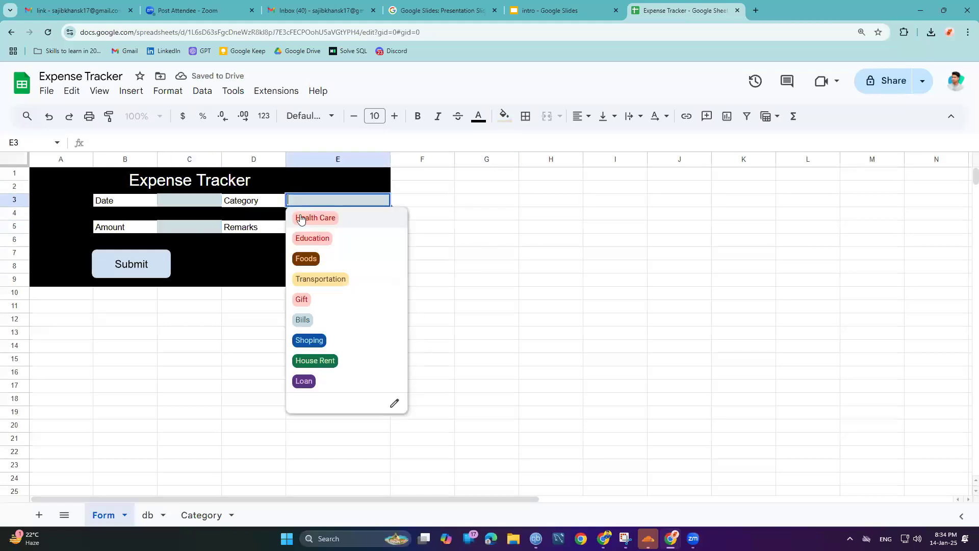
pyautogui.click(212, 228)
pyautogui.keyDown('ctrl'); pyautogui.click(214, 204); pyautogui.keyUp('ctrl')
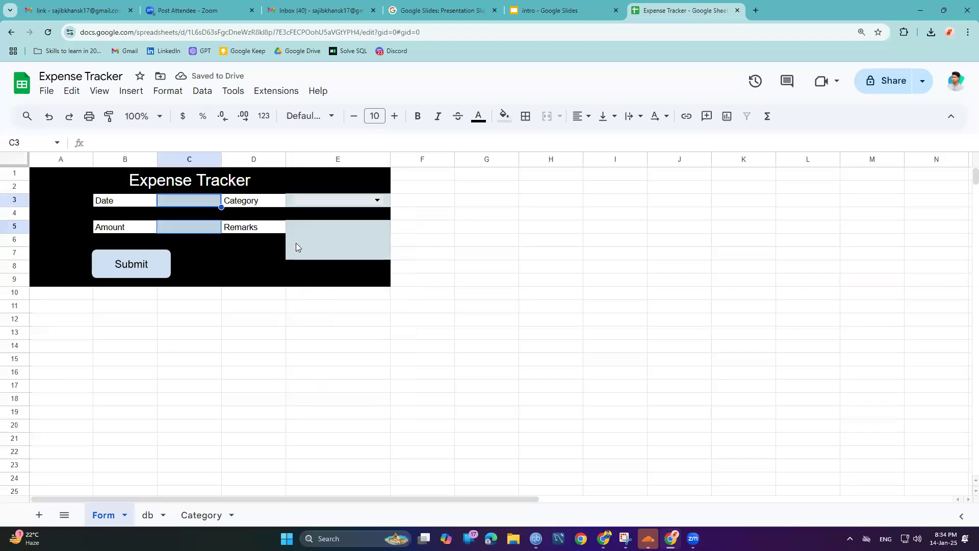
pyautogui.keyDown('ctrl'); pyautogui.click(300, 242); pyautogui.keyUp('ctrl')
pyautogui.keyDown('ctrl'); pyautogui.click(390, 203); pyautogui.keyUp('ctrl')
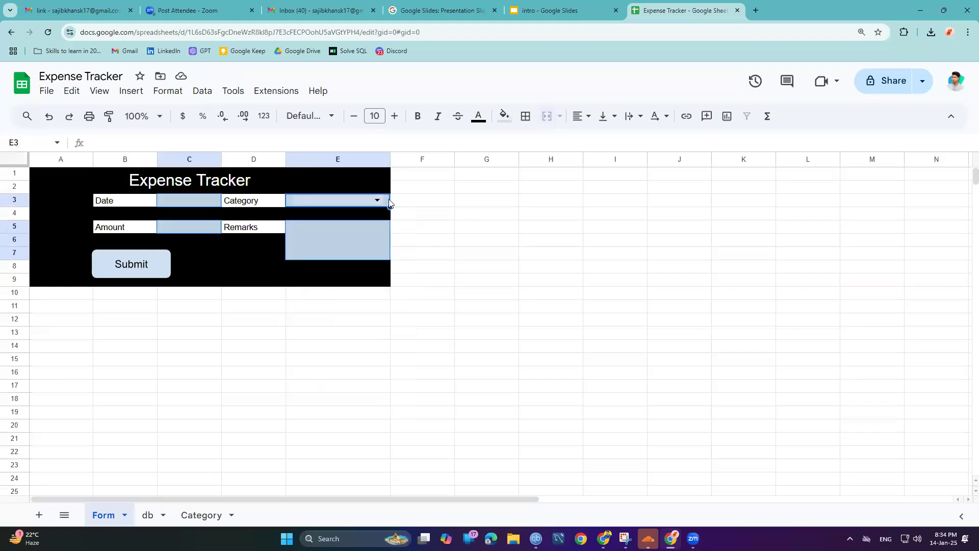
pyautogui.click(504, 116)
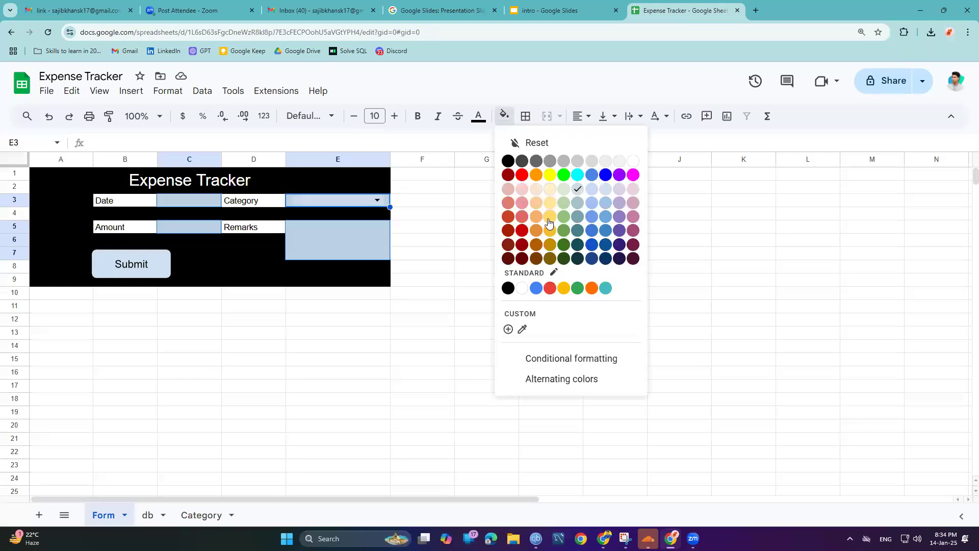
pyautogui.click(549, 192)
pyautogui.click(375, 321)
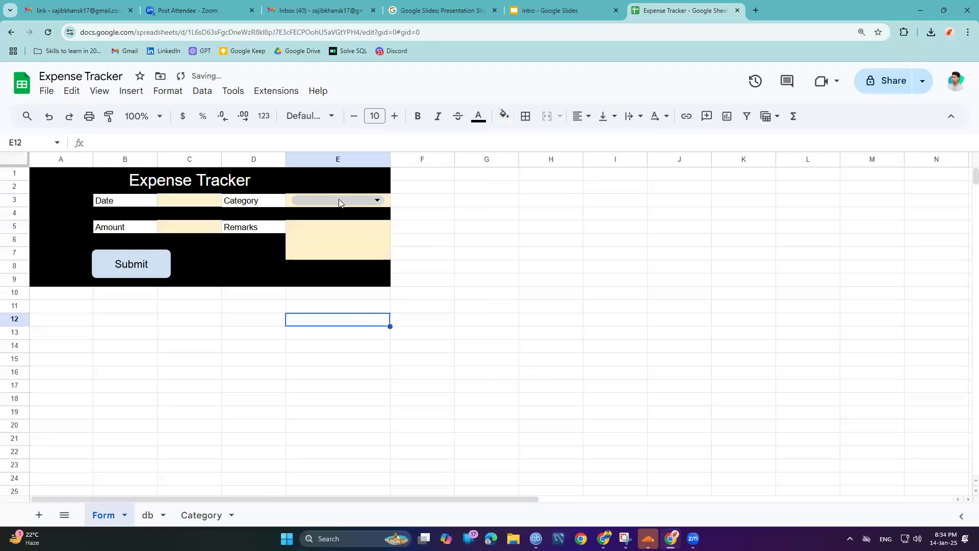
# Step: Assign the script "macro" to the Submit button
pyautogui.click(154, 266)
pyautogui.click(163, 259)
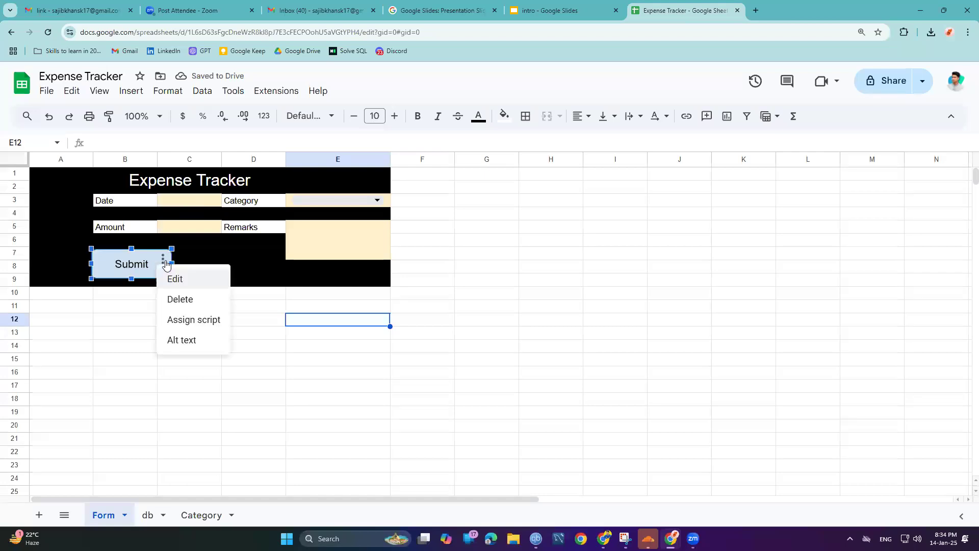
pyautogui.click(194, 319)
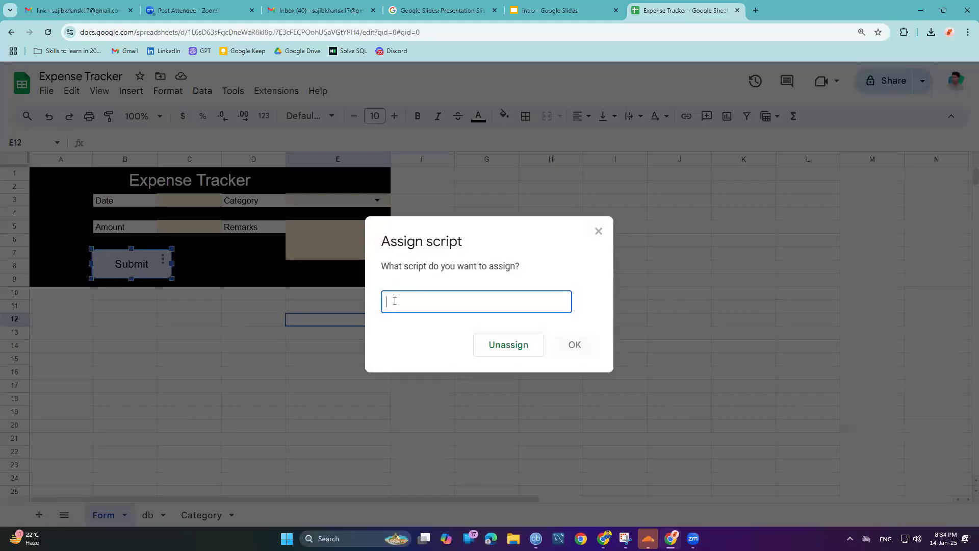
pyautogui.write('macro')
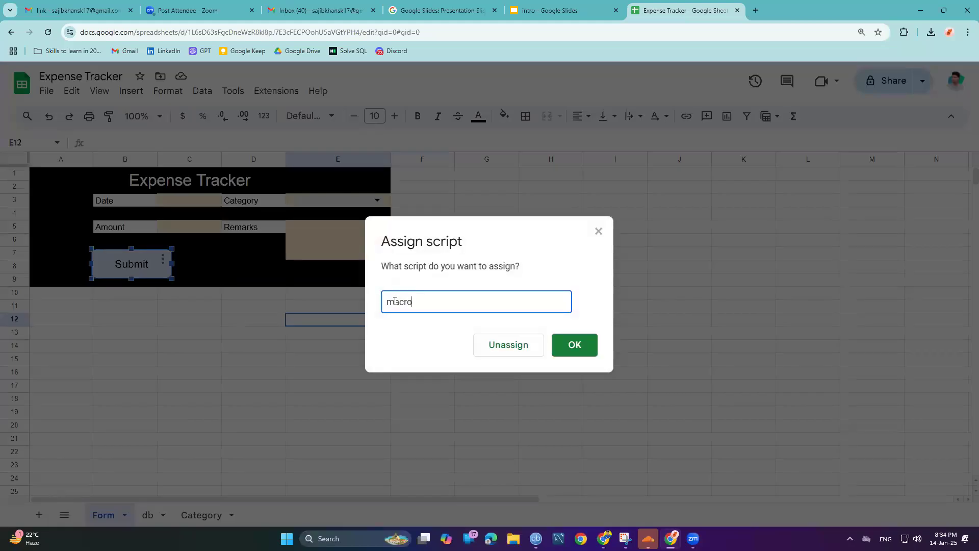
pyautogui.click(561, 344)
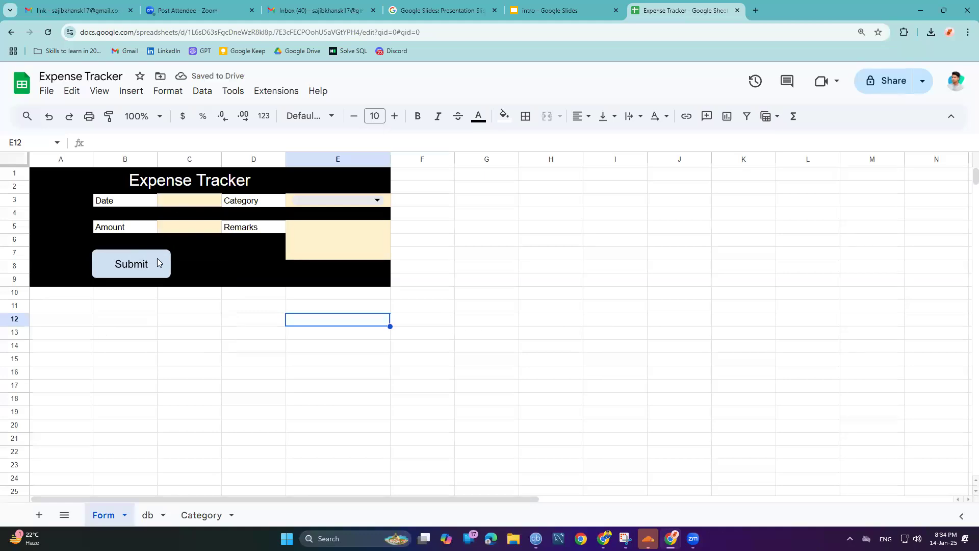
# Step: Set the form's date to 1/4/2025 and its category to Gift
pyautogui.click(178, 204)
pyautogui.doubleClick(177, 203)
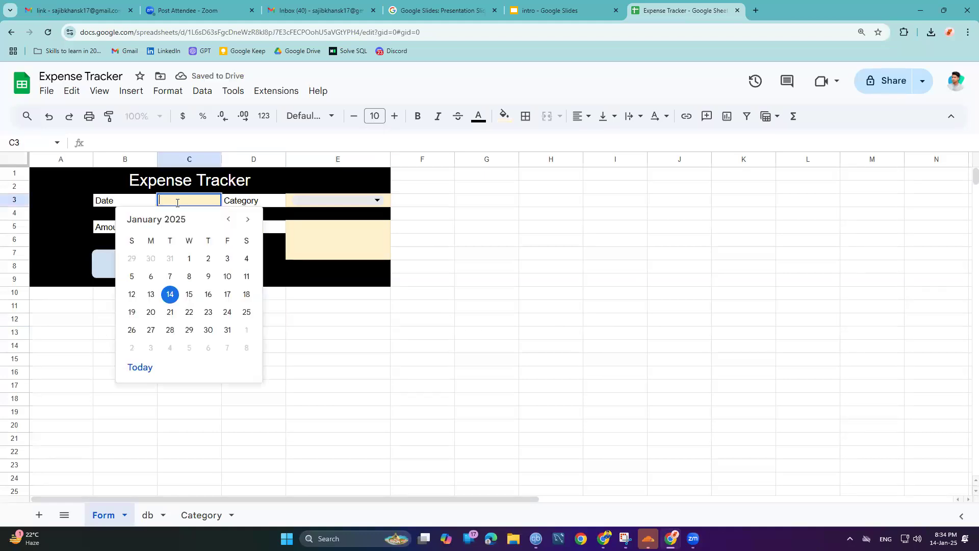
pyautogui.click(246, 259)
pyautogui.click(328, 204)
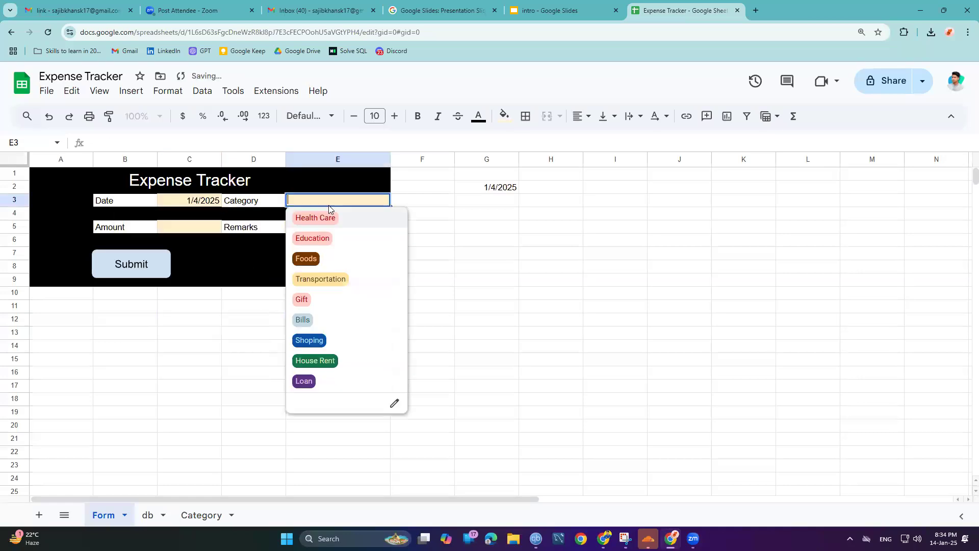
pyautogui.click(309, 299)
# Step: Enter 580 as the amount and a remark naming the person whose birthday it is
pyautogui.doubleClick(200, 227)
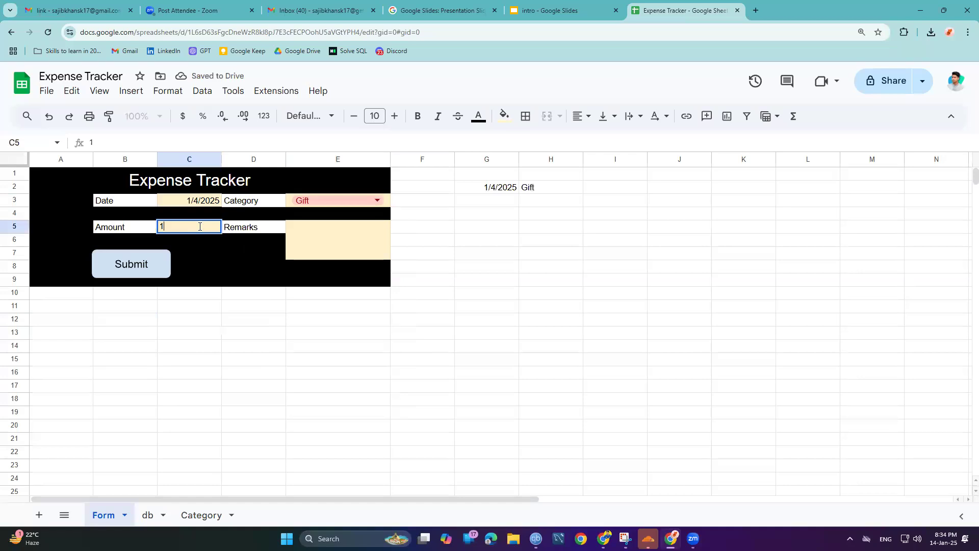
pyautogui.press('BackSpace')
pyautogui.press('Return')
pyautogui.doubleClick(332, 248)
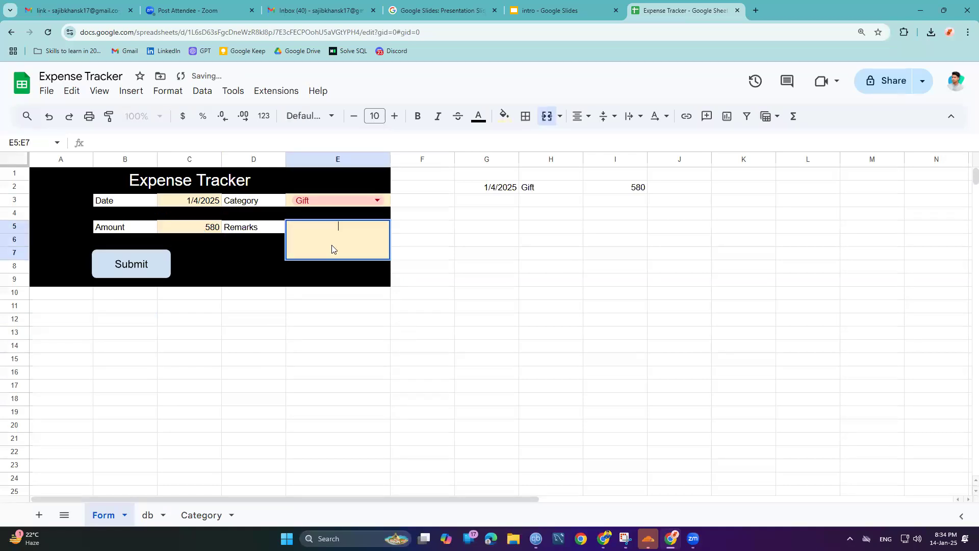
pyautogui.write('Saji')
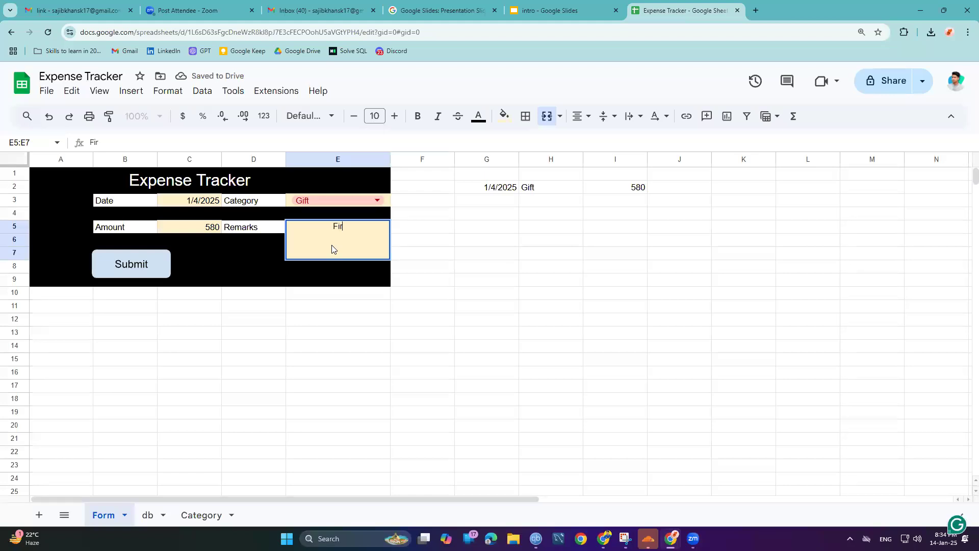
pyautogui.write('b')
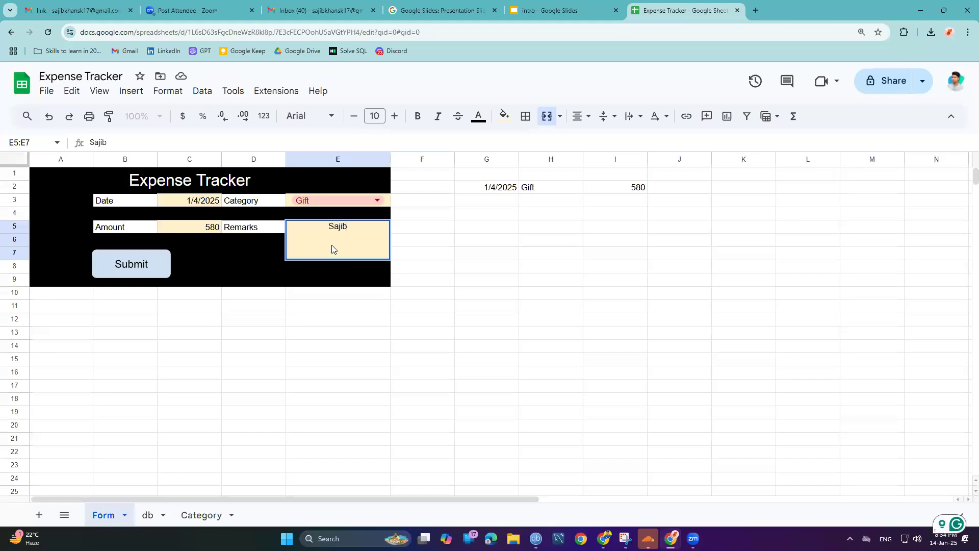
pyautogui.write("'s Birthday")
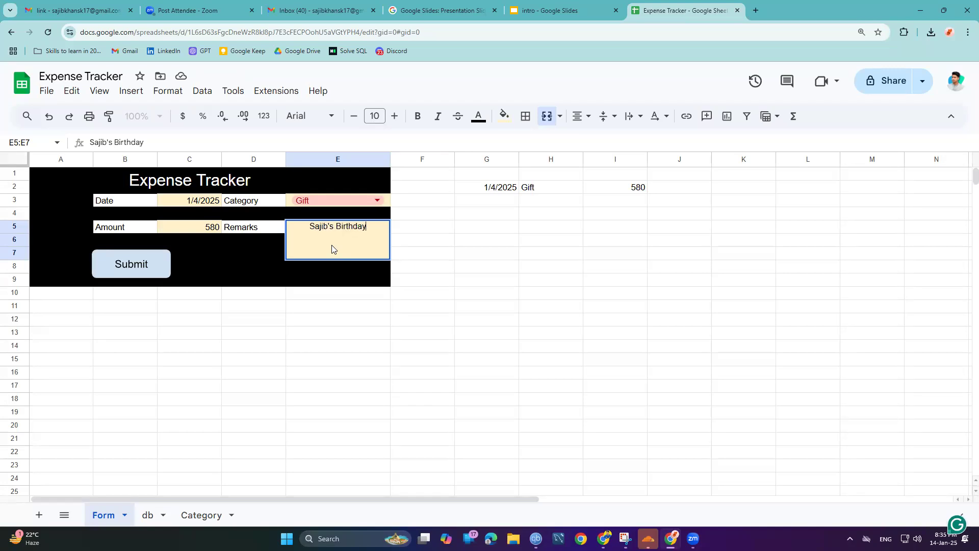
pyautogui.press('Return')
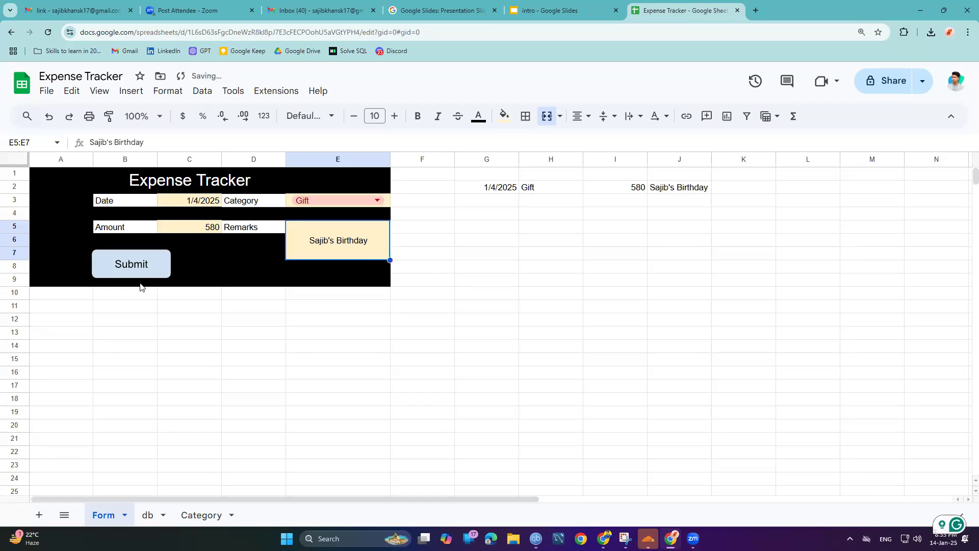
# Step: Test the Submit button by running its assigned script several times, dismissing each dialog
pyautogui.click(130, 267)
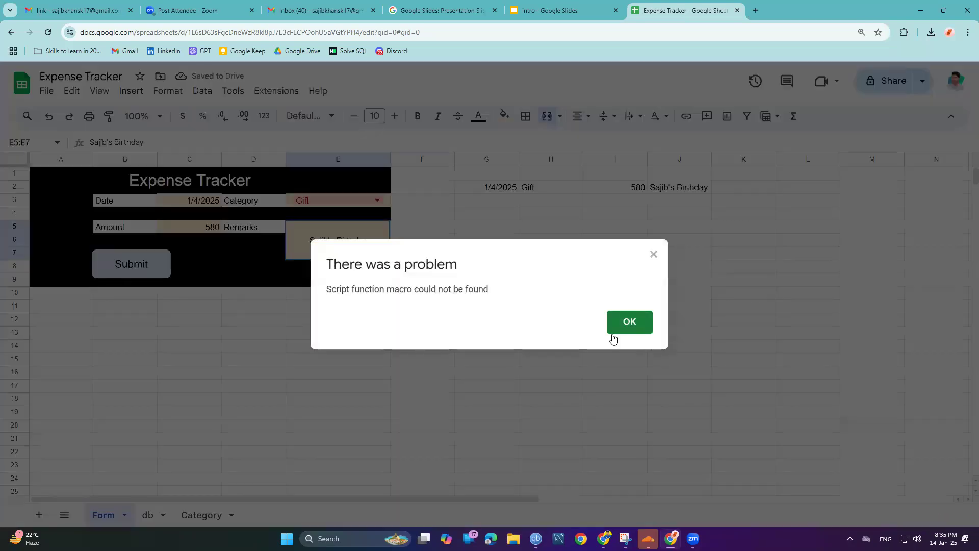
pyautogui.click(629, 322)
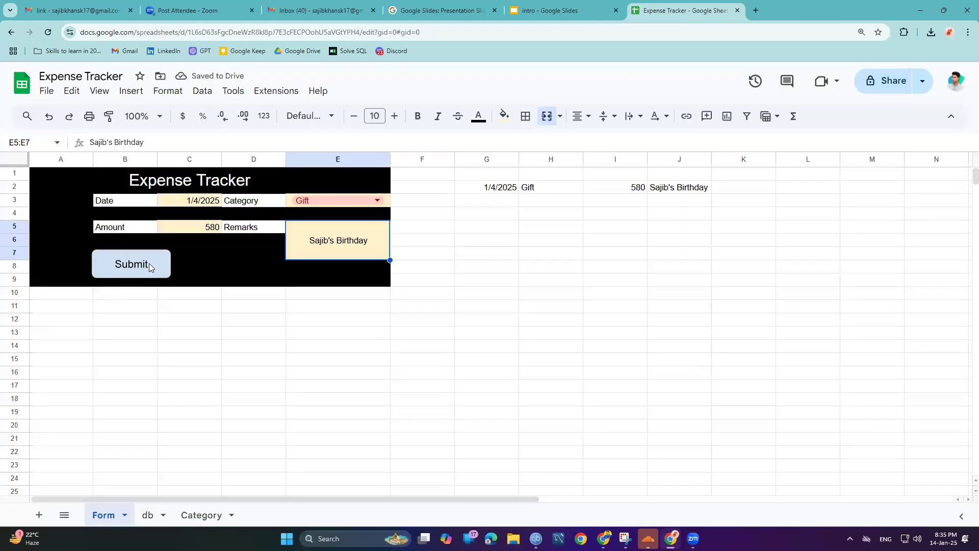
pyautogui.click(148, 266)
pyautogui.click(630, 322)
pyautogui.click(262, 100)
pyautogui.click(168, 258)
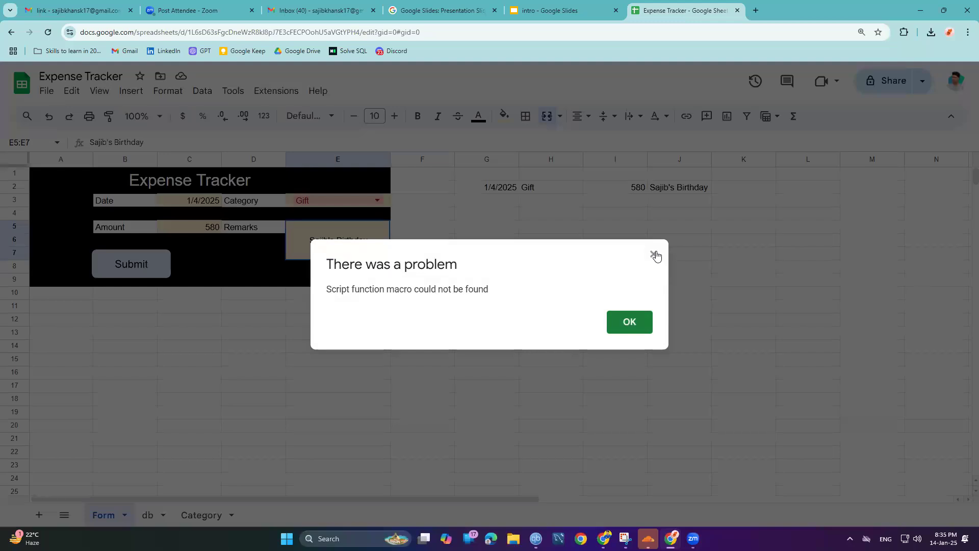
pyautogui.click(654, 254)
# Step: Unassign the current script from the Submit button
pyautogui.rightClick(135, 264)
pyautogui.click(162, 261)
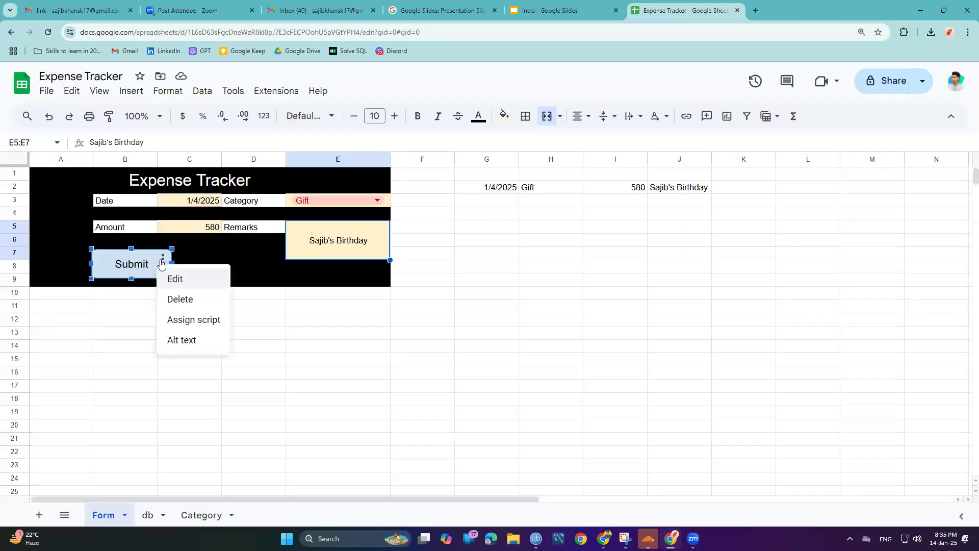
pyautogui.click(197, 325)
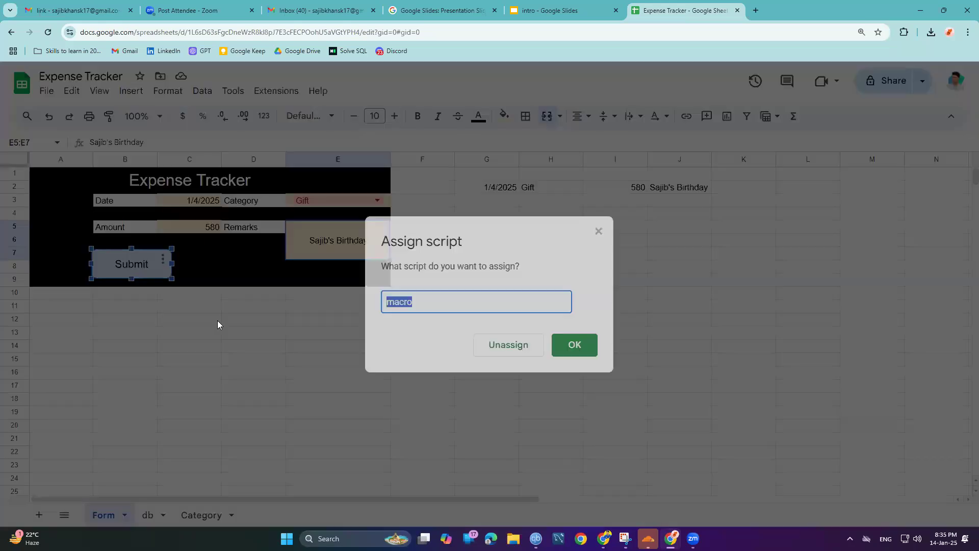
pyautogui.click(483, 301)
pyautogui.click(519, 350)
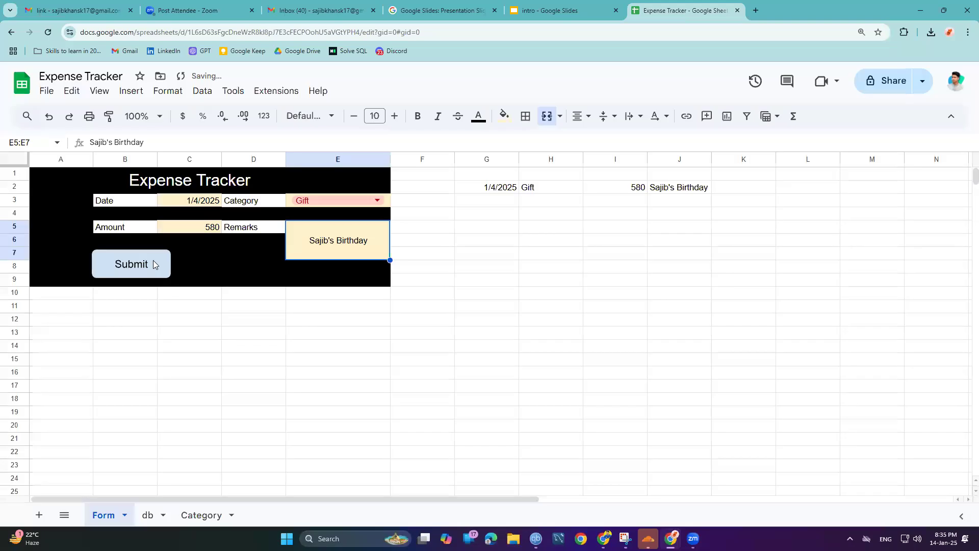
# Step: Look up the recorded macro's name in the macro manager and close it
pyautogui.click(276, 90)
pyautogui.moveTo(299, 139)
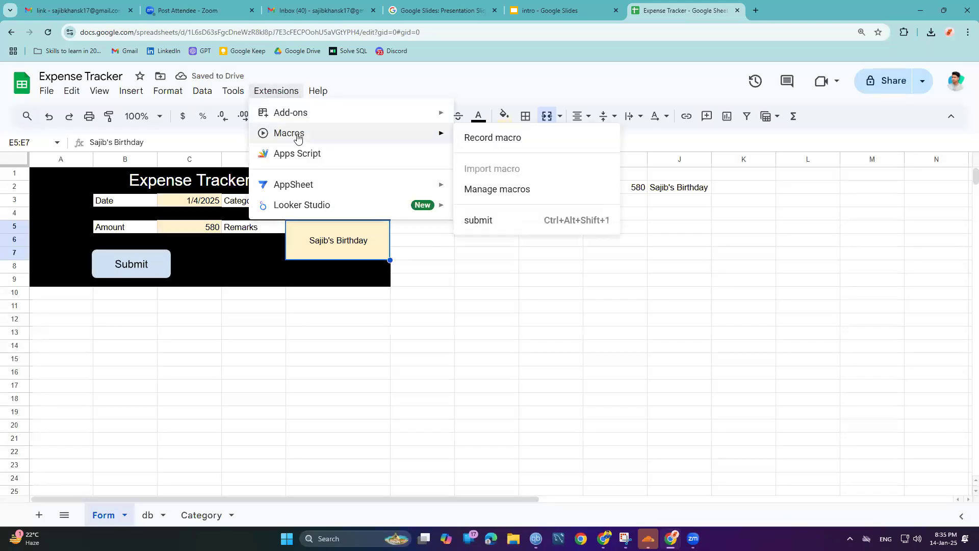
pyautogui.click(512, 190)
pyautogui.moveTo(479, 261); pyautogui.dragTo(336, 261)
pyautogui.click(515, 371)
# Step: Assign the script "submit" to the Submit button and run it to store the current entry
pyautogui.click(133, 263)
pyautogui.click(168, 260)
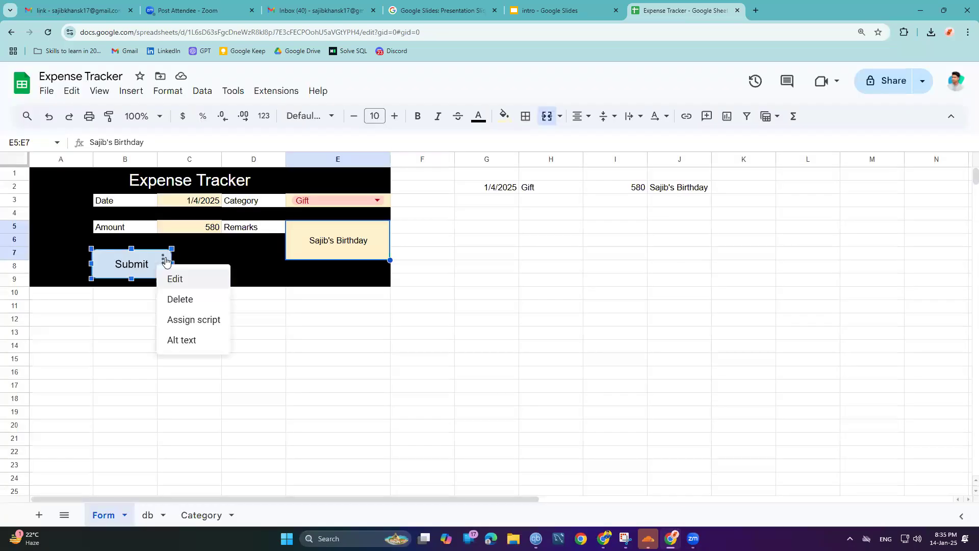
pyautogui.click(190, 319)
pyautogui.write('submit')
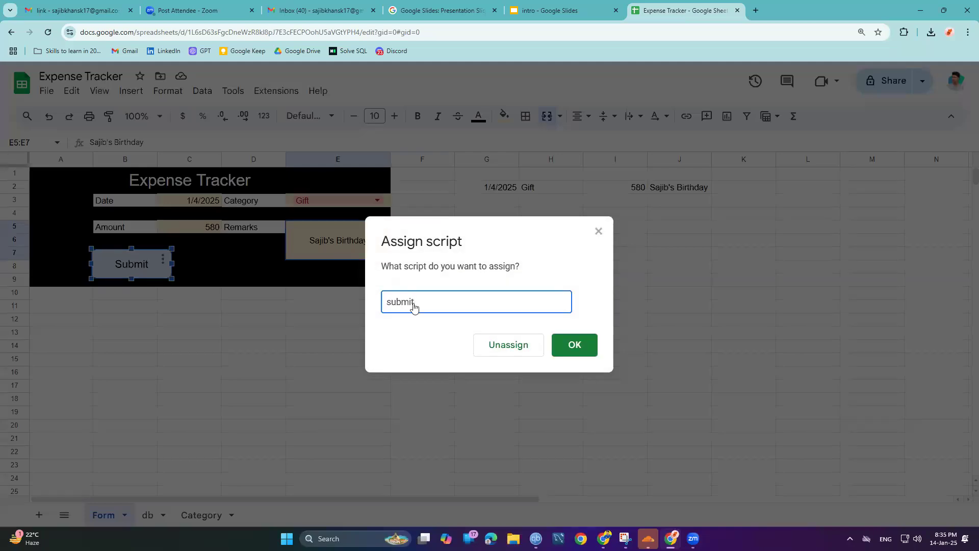
pyautogui.click(575, 337)
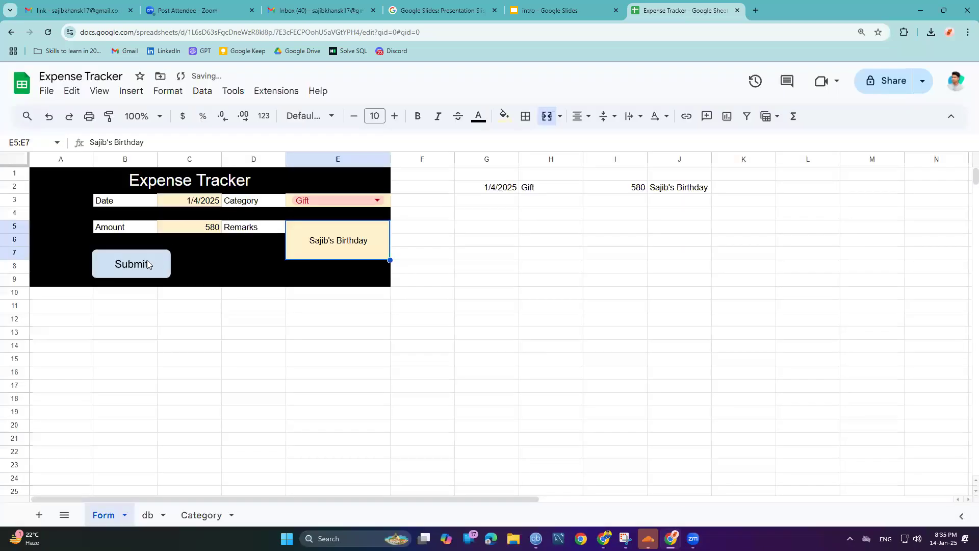
pyautogui.click(147, 261)
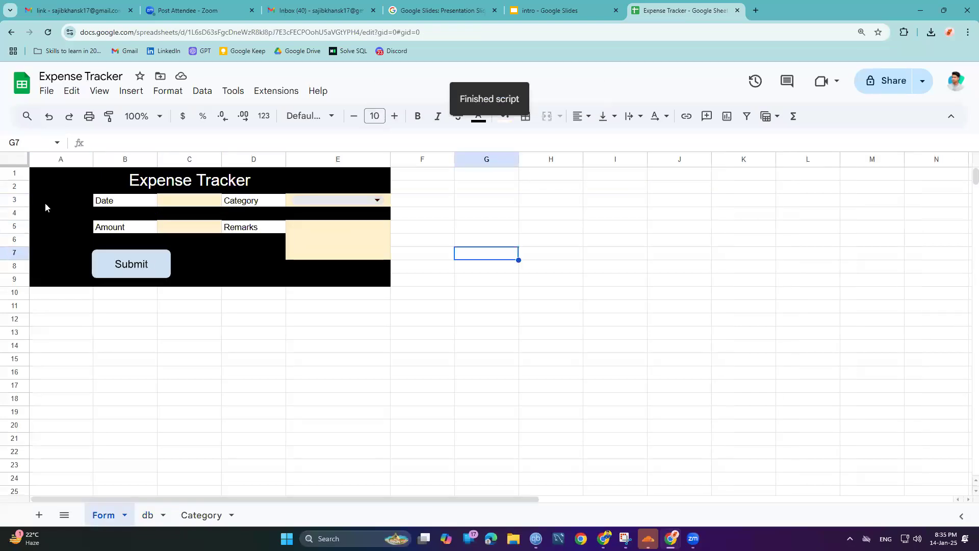
# Step: Set the form's date to 1/5/2025 and its category to Bills
pyautogui.doubleClick(199, 202)
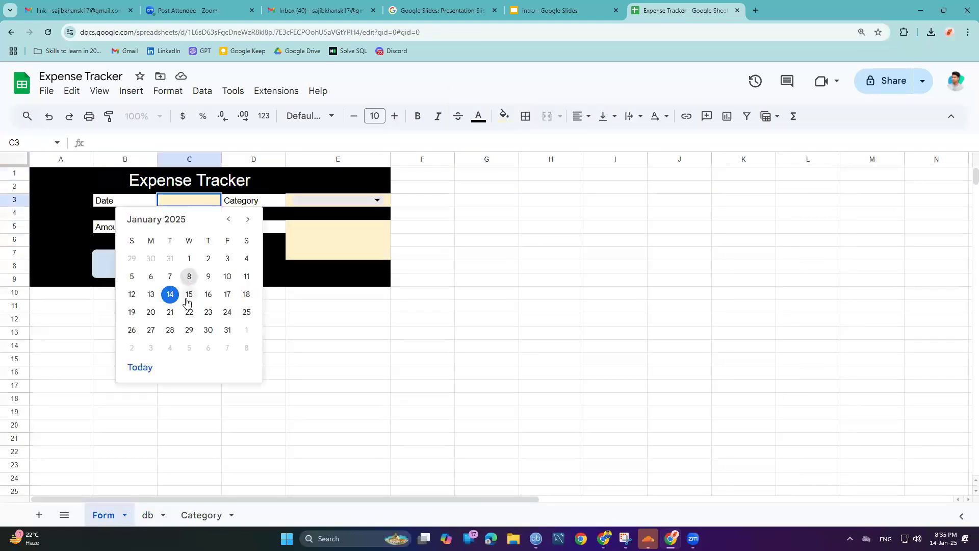
pyautogui.click(131, 277)
pyautogui.doubleClick(336, 200)
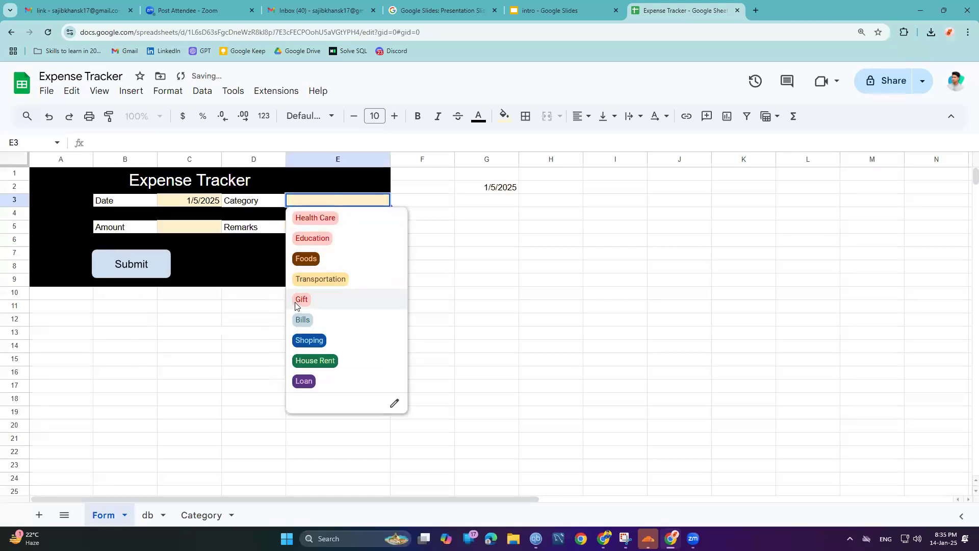
pyautogui.click(302, 320)
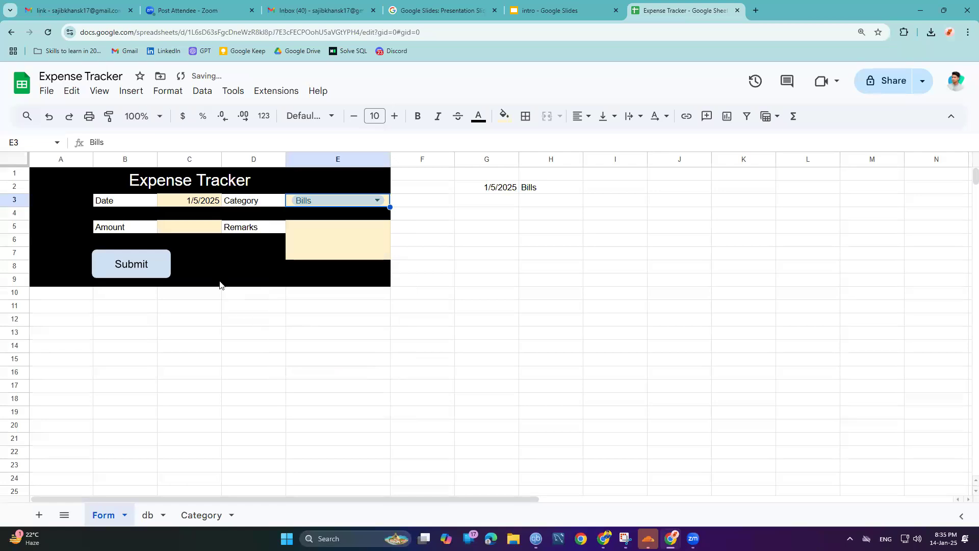
# Step: Enter 140 as the expense amount in the form
pyautogui.click(197, 232)
pyautogui.doubleClick(197, 230)
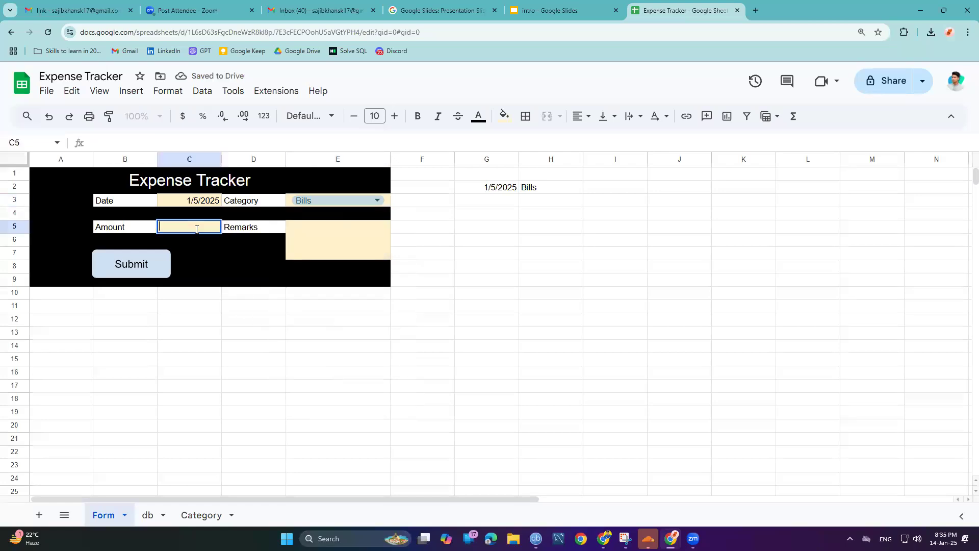
pyautogui.write('1400')
pyautogui.press('BackSpace')
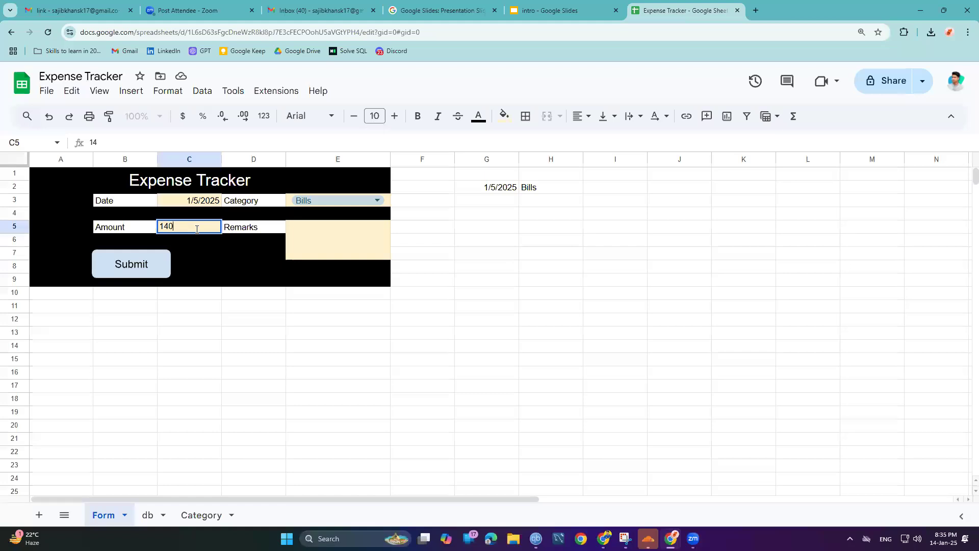
# Step: Enter "Internet Bill" as the remark in the form
pyautogui.click(327, 231)
pyautogui.doubleClick(325, 228)
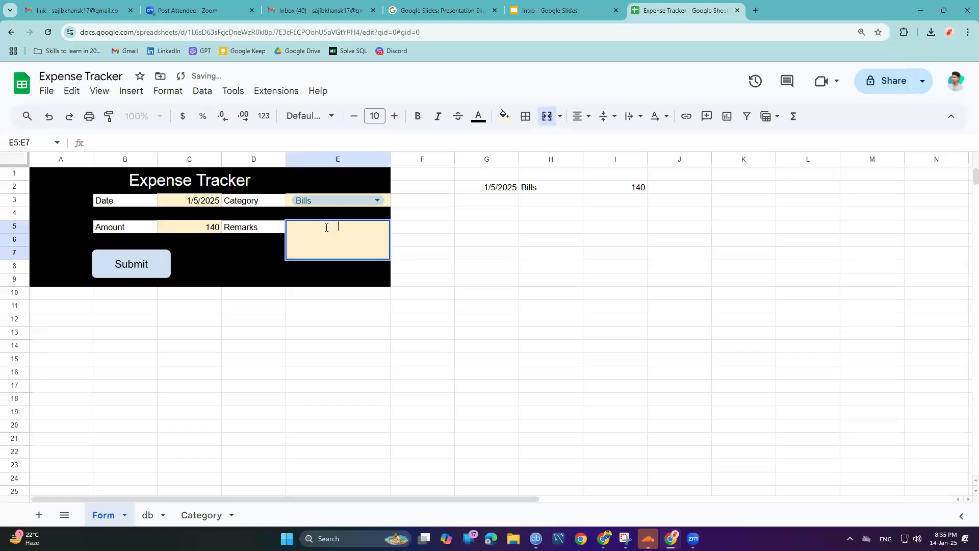
pyautogui.write('50')
pyautogui.press('Return')
pyautogui.doubleClick(352, 240)
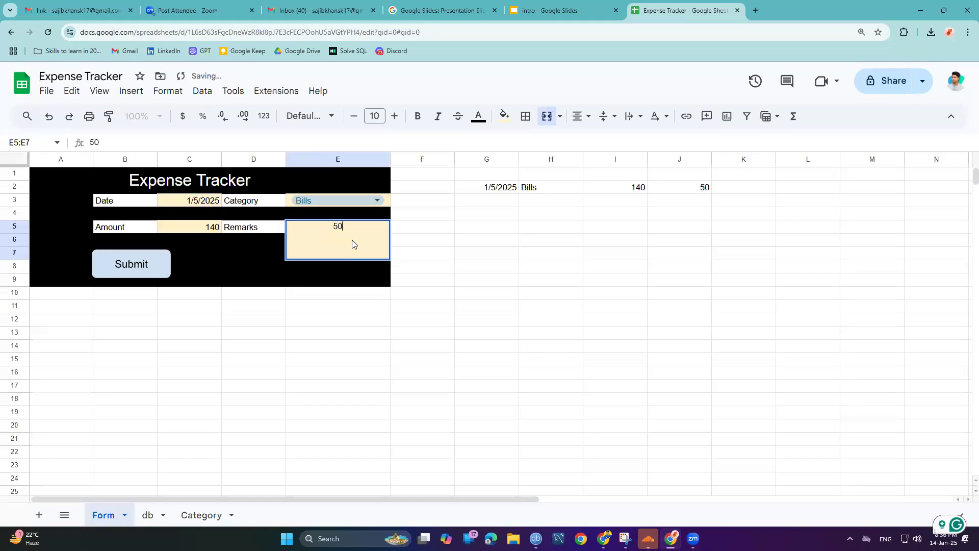
pyautogui.press('BackSpace')
pyautogui.press('BackSpace')
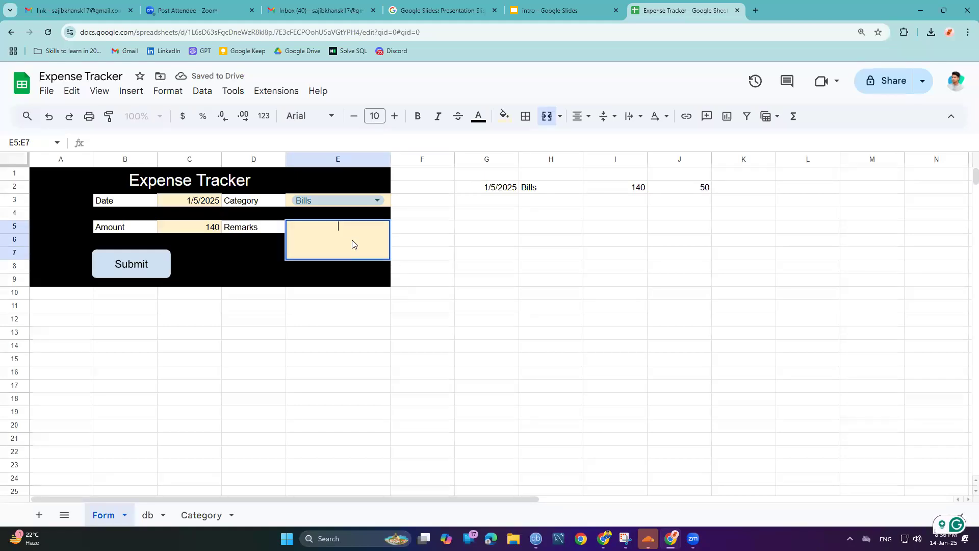
pyautogui.write('Internet Bill')
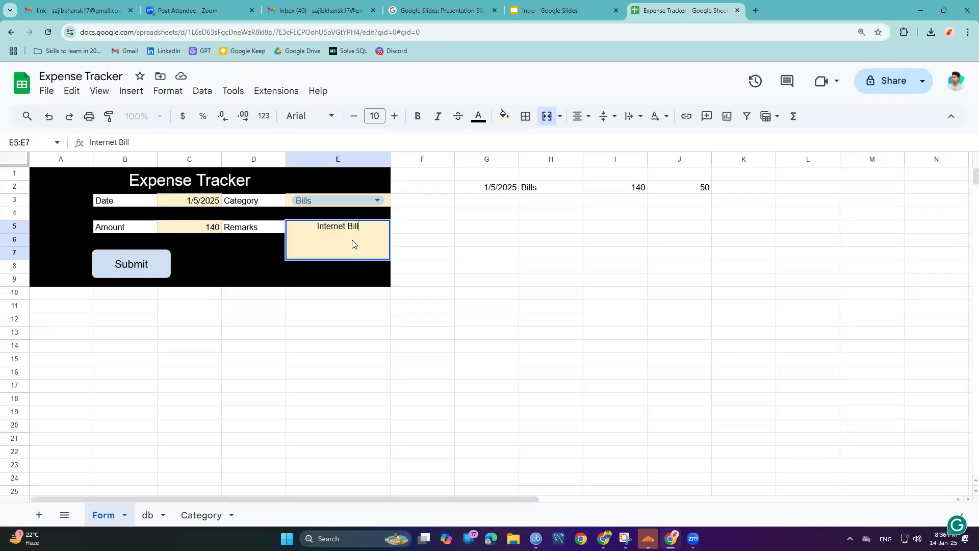
# Step: Change the form's amount to 150
pyautogui.click(209, 226)
pyautogui.doubleClick(209, 226)
pyautogui.write('150')
pyautogui.press('Return')
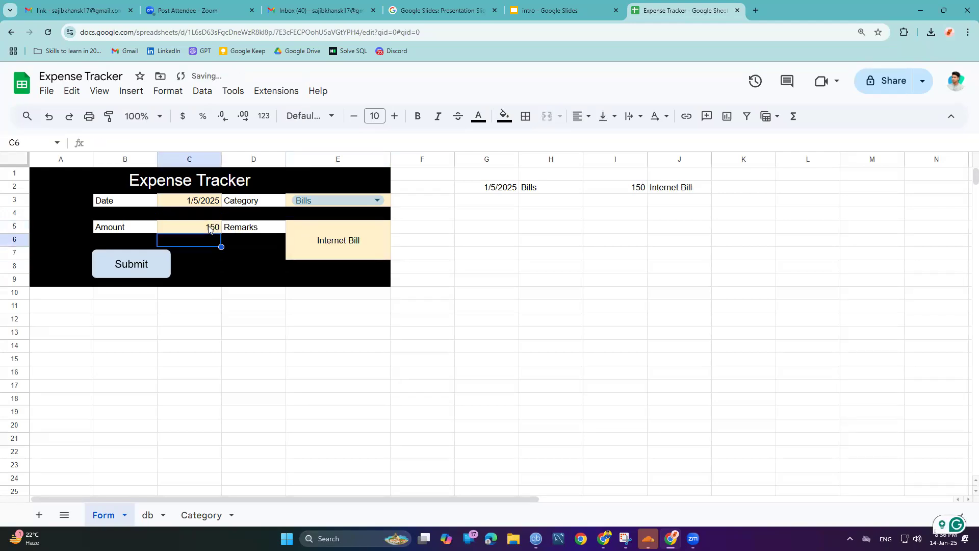
# Step: Submit the Internet Bill entry with the form's Submit button and check the stored records in the db sheet
pyautogui.click(357, 244)
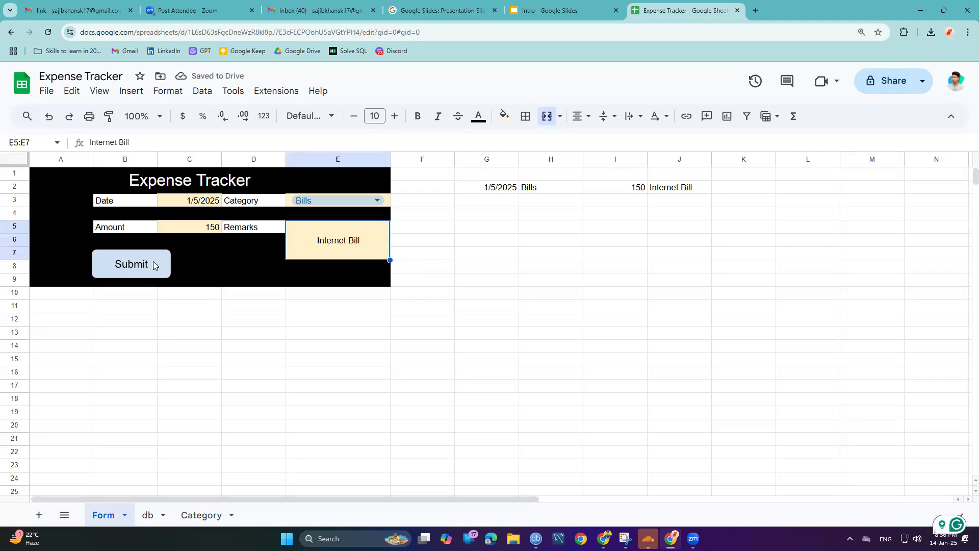
pyautogui.click(265, 91)
pyautogui.click(264, 91)
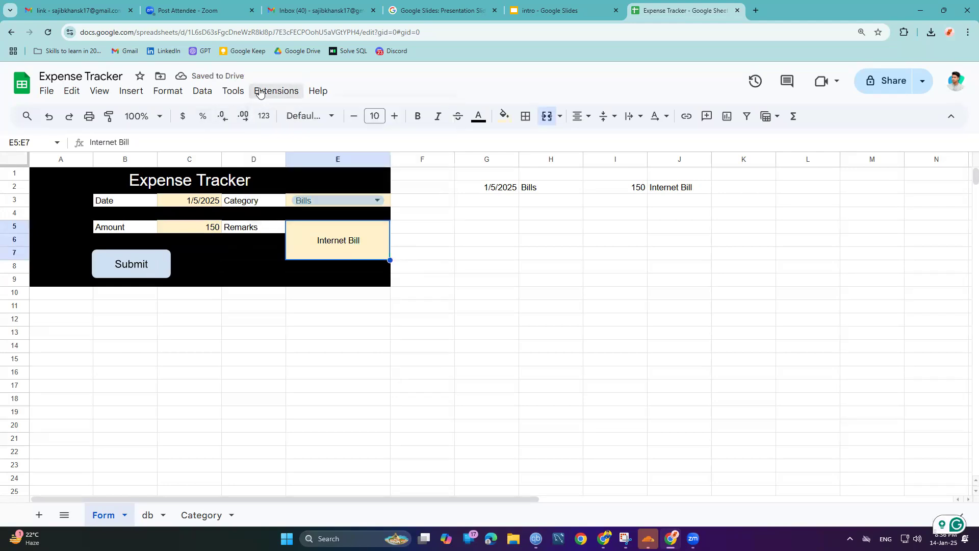
pyautogui.click(141, 267)
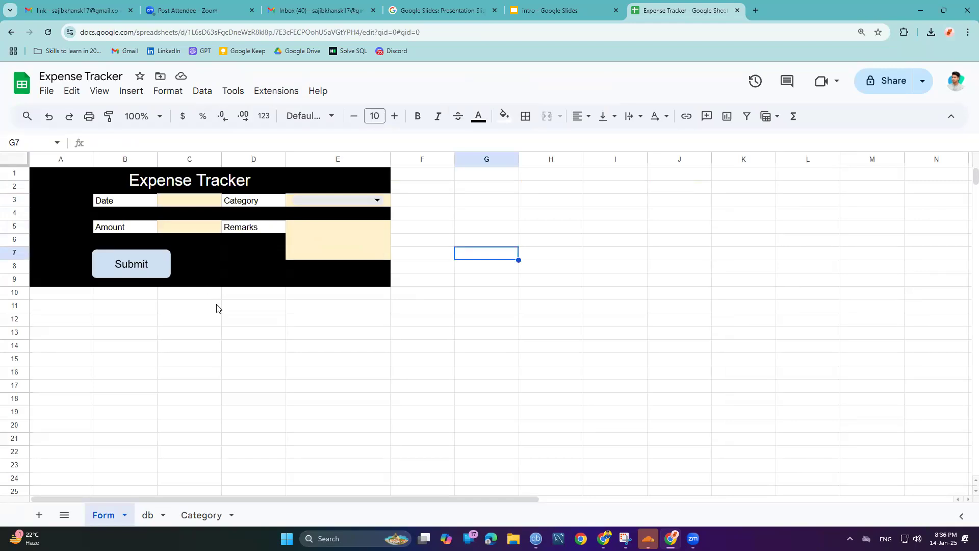
pyautogui.click(153, 516)
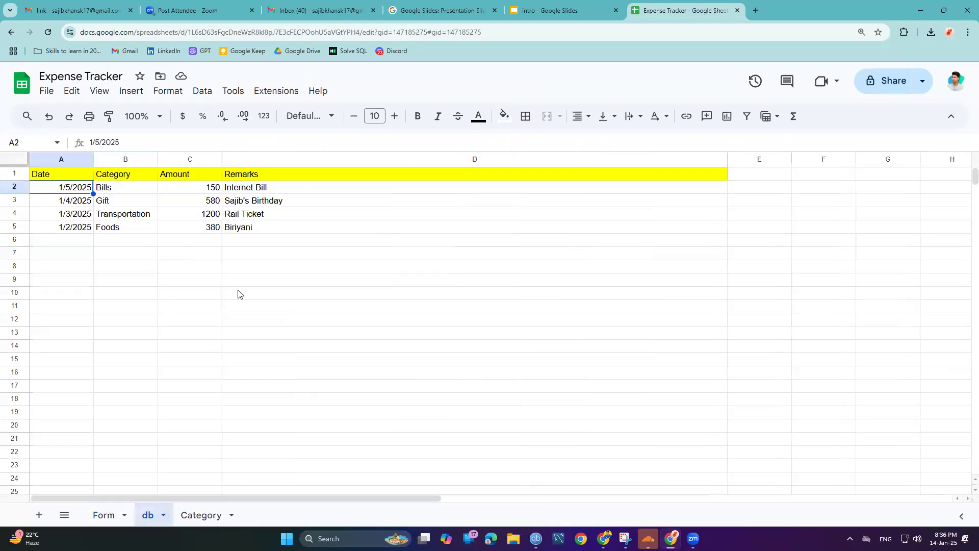
# Step: Return to the Form sheet and set the date to 1/16/2025 and the category to Bills
pyautogui.click(108, 517)
pyautogui.click(211, 204)
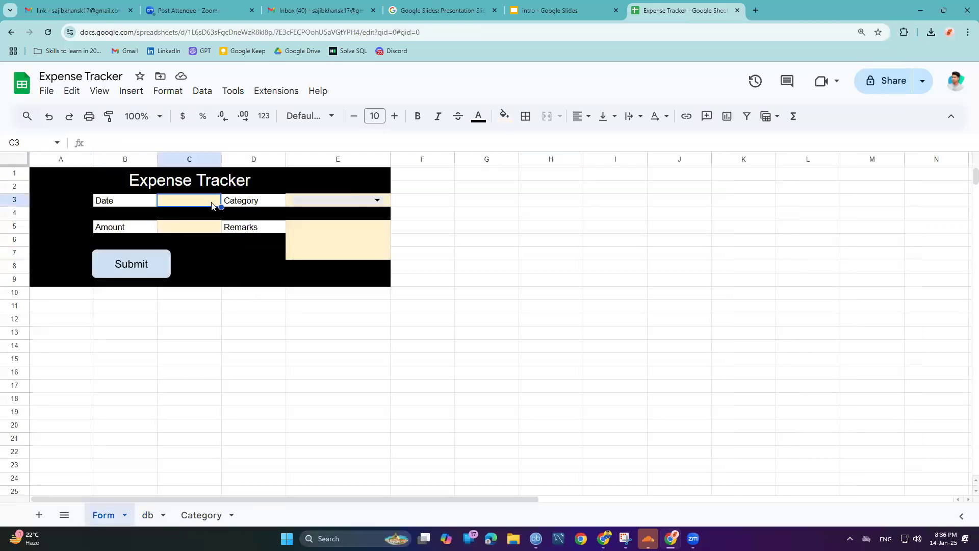
pyautogui.doubleClick(212, 204)
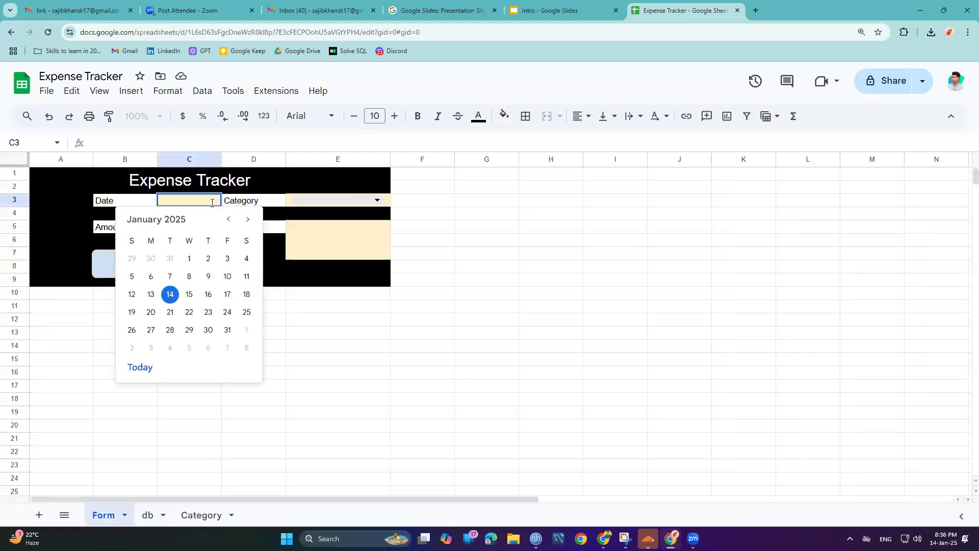
pyautogui.click(208, 294)
pyautogui.click(328, 199)
pyautogui.click(377, 200)
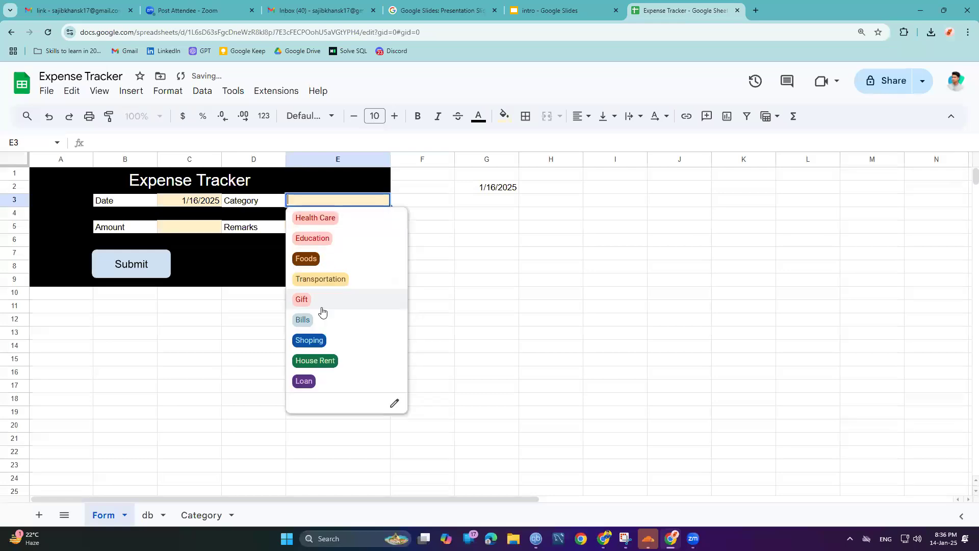
pyautogui.click(305, 320)
# Step: Enter 500 as the amount for the new entry
pyautogui.doubleClick(218, 230)
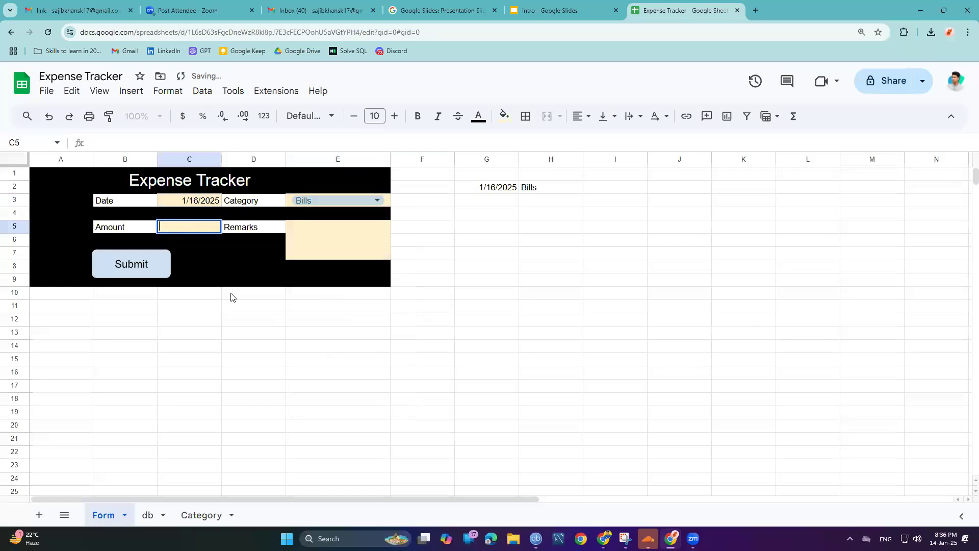
pyautogui.write('500')
pyautogui.press('Return')
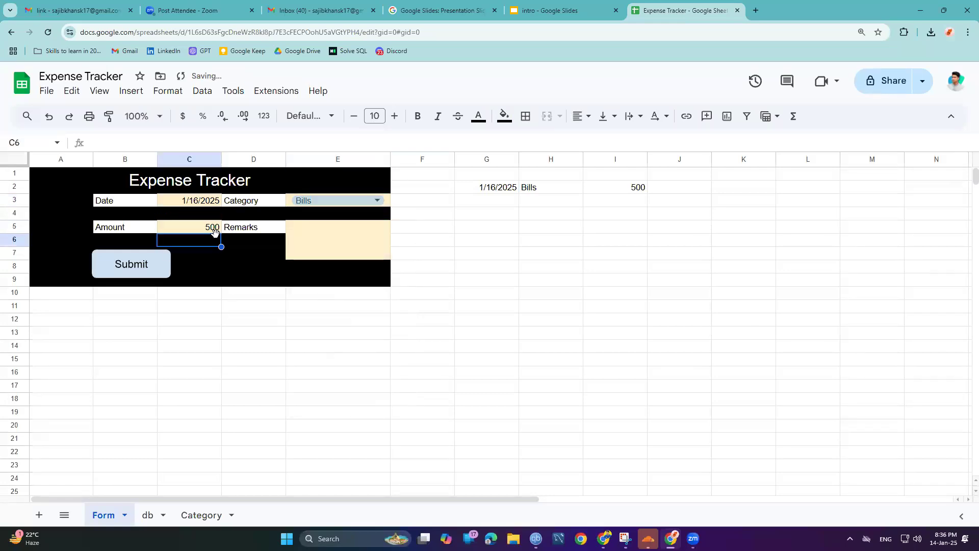
# Step: Change the entry's category to House Rent
pyautogui.click(355, 201)
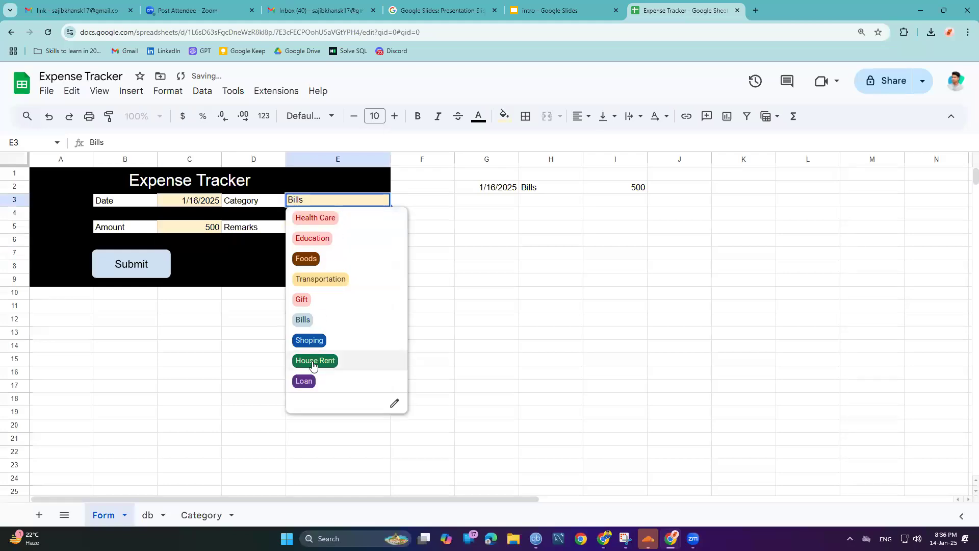
pyautogui.click(315, 359)
pyautogui.click(312, 249)
pyautogui.doubleClick(312, 248)
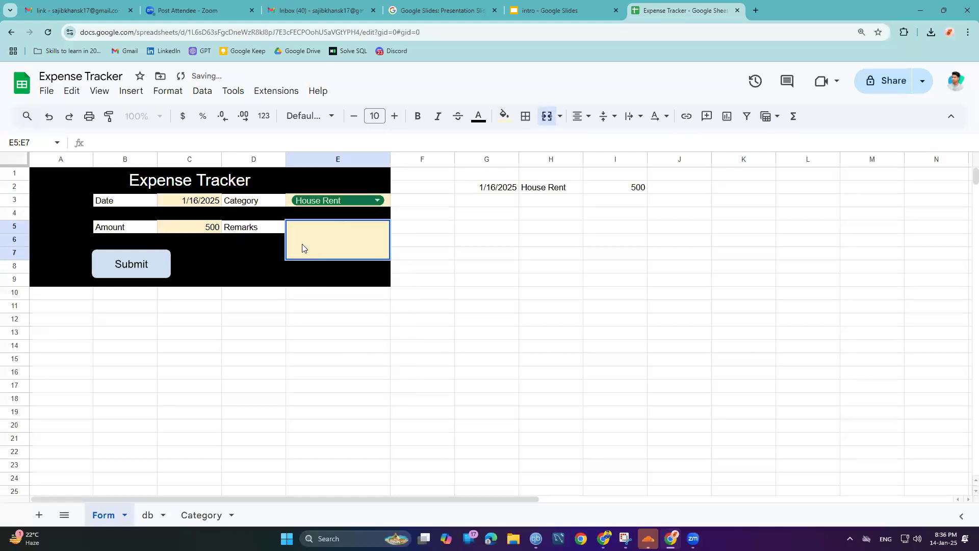
# Step: Change the entry's amount to 15000
pyautogui.click(200, 227)
pyautogui.doubleClick(199, 228)
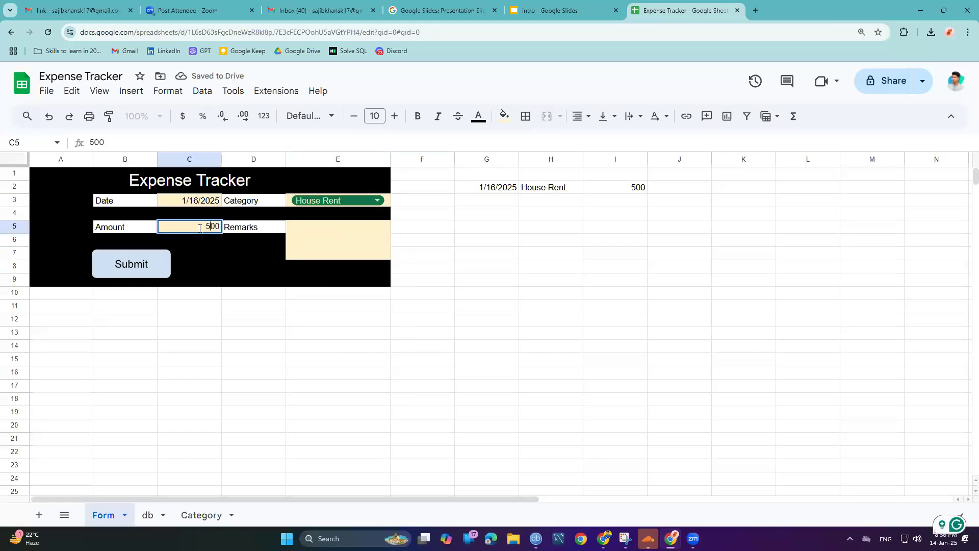
pyautogui.write('1')
pyautogui.click(217, 226)
pyautogui.write('0')
pyautogui.press('Return')
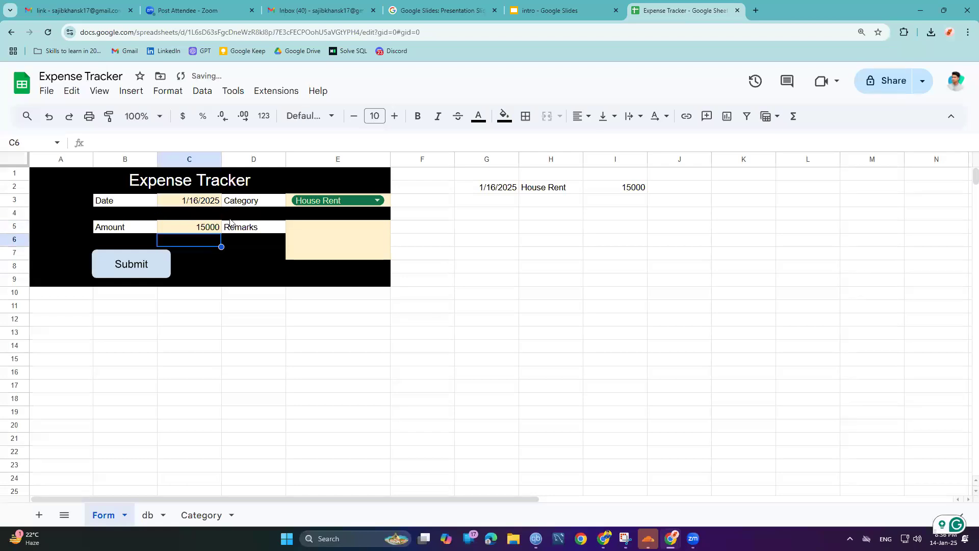
# Step: Enter "Monthly Rent" as the remark and select the linked entry cells G2:J2 beside the form
pyautogui.doubleClick(293, 245)
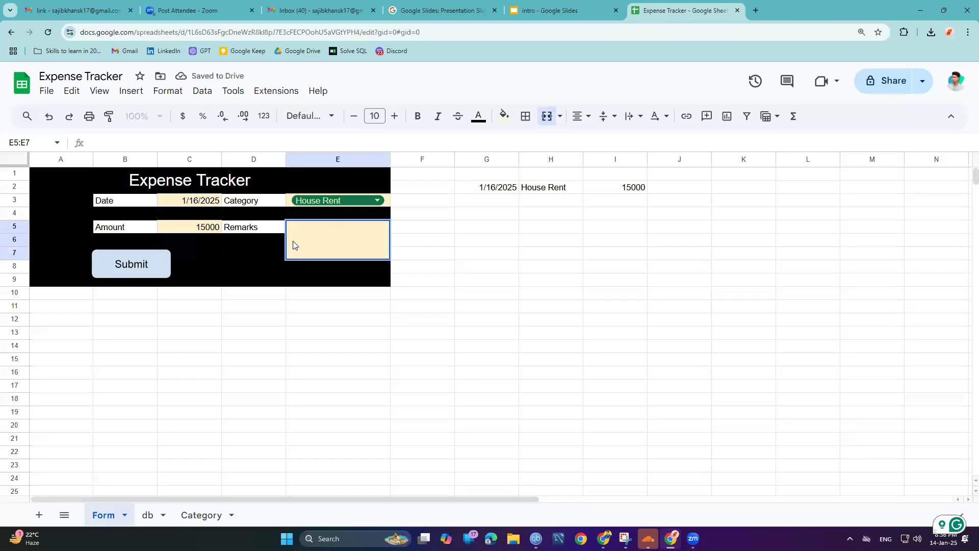
pyautogui.write('600')
pyautogui.press('BackSpace')
pyautogui.press('BackSpace')
pyautogui.press('BackSpace')
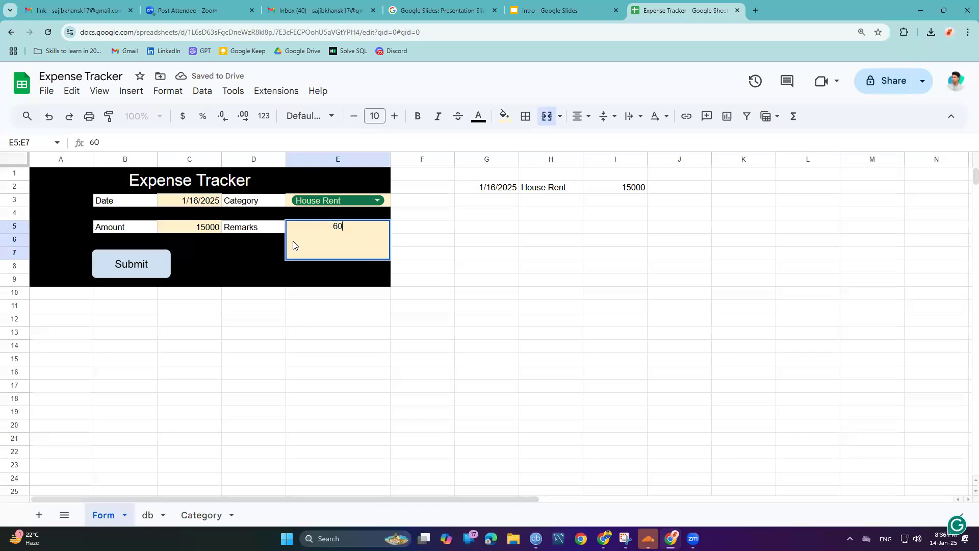
pyautogui.write('House ')
pyautogui.write('R')
pyautogui.press('BackSpace')
pyautogui.press('BackSpace')
pyautogui.press('BackSpace')
pyautogui.press('BackSpace')
pyautogui.press('BackSpace')
pyautogui.press('BackSpace')
pyautogui.press('BackSpace')
pyautogui.write('Monm')
pyautogui.press('BackSpace')
pyautogui.write('thy')
pyautogui.press('BackSpace')
pyautogui.write('h')
pyautogui.press('BackSpace')
pyautogui.write('ly Rent')
pyautogui.press('Return')
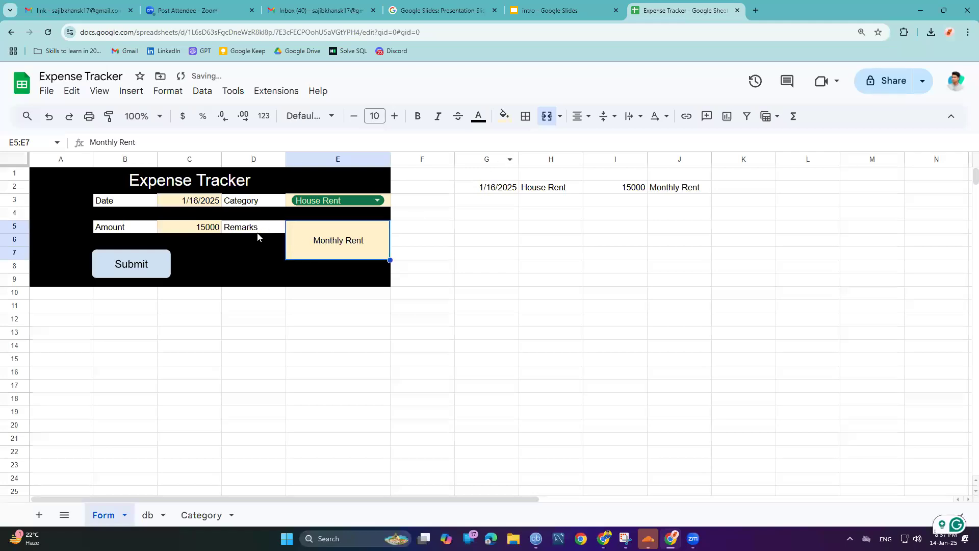
pyautogui.moveTo(503, 189); pyautogui.dragTo(687, 191)
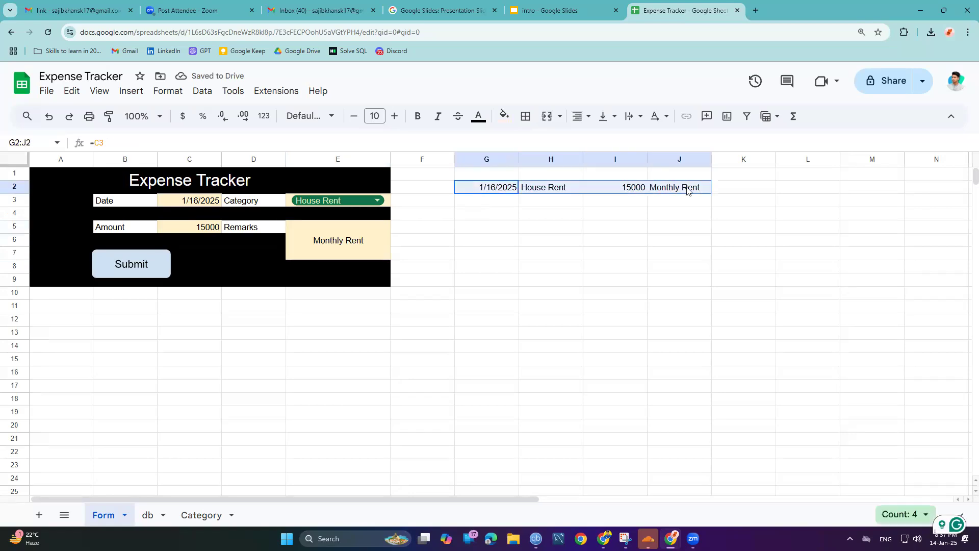
# Step: Set the text colour of the linked entry cells G2:J2 beside the form to white
pyautogui.click(482, 120)
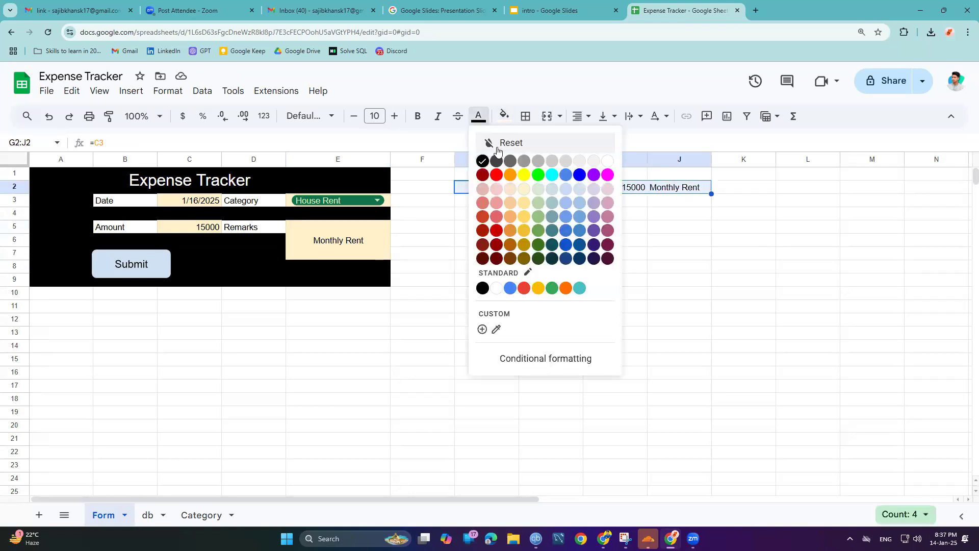
pyautogui.click(606, 162)
pyautogui.click(578, 254)
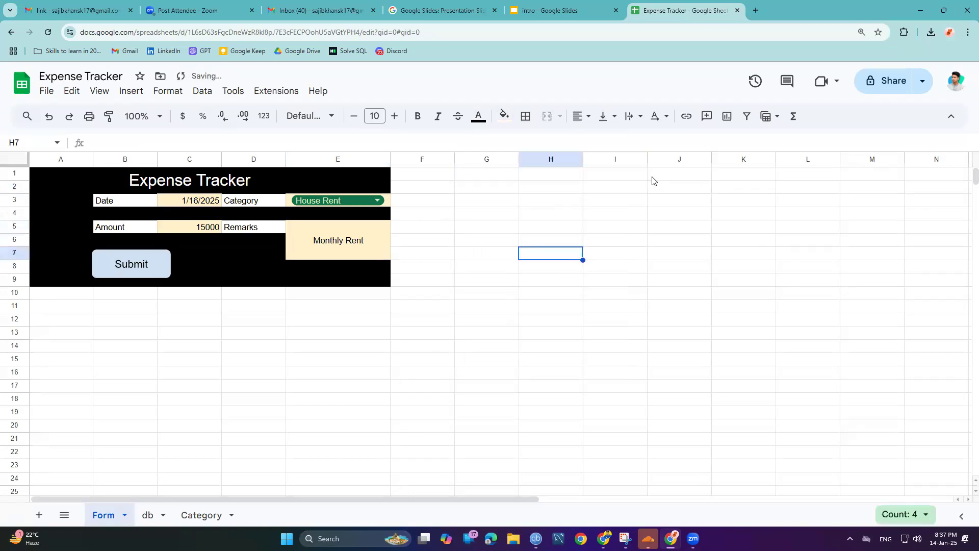
# Step: Submit the House Rent entry with the form's Submit button and check its record in the db sheet before returning to the form
pyautogui.click(152, 264)
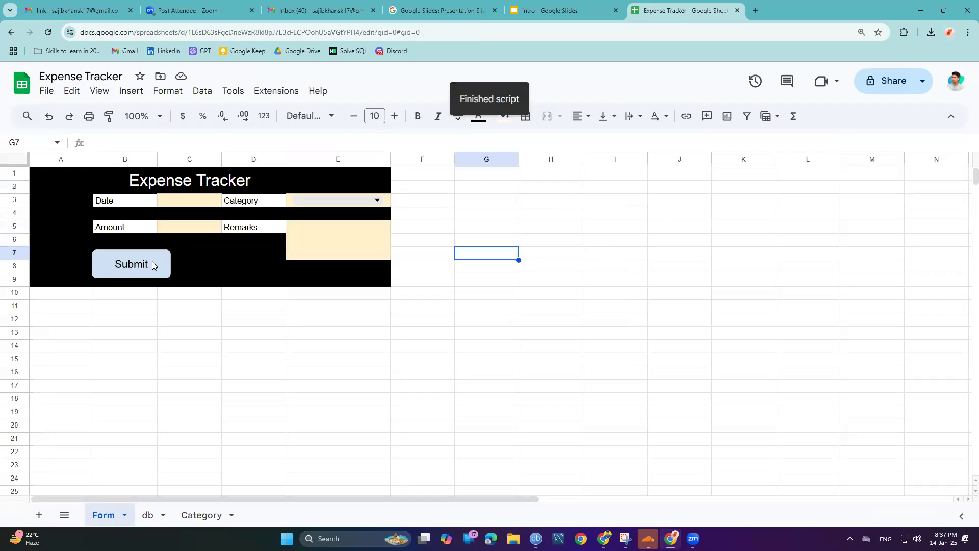
pyautogui.click(147, 515)
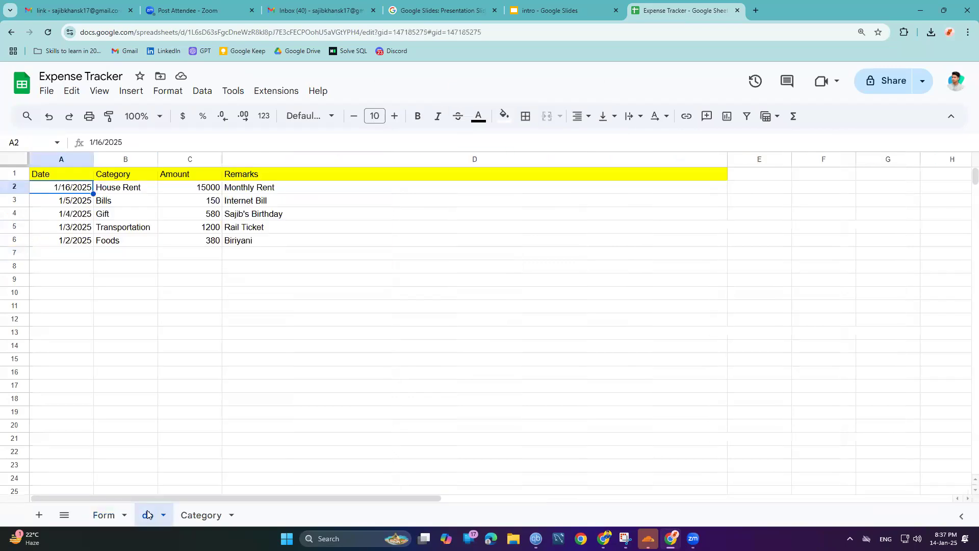
pyautogui.click(100, 515)
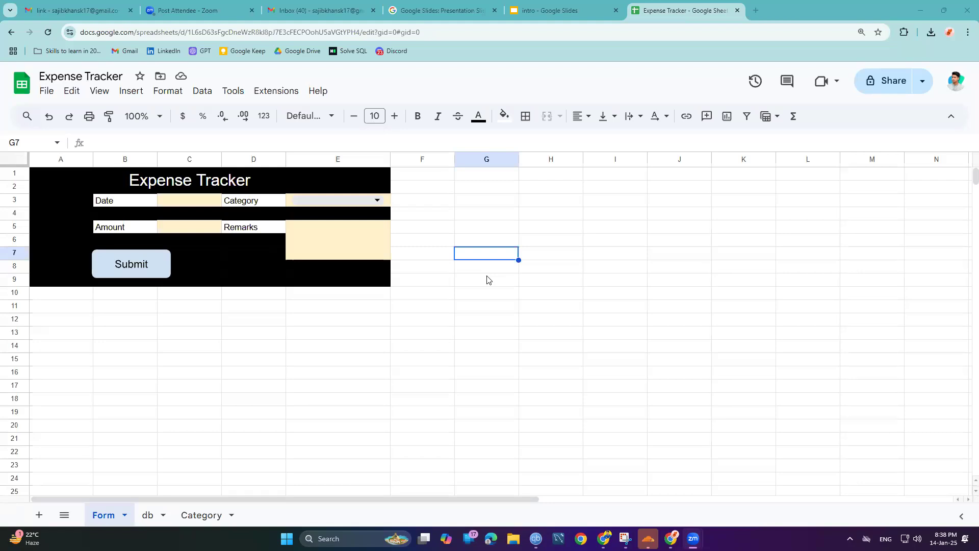
pyautogui.moveTo(62, 184); pyautogui.dragTo(347, 267)
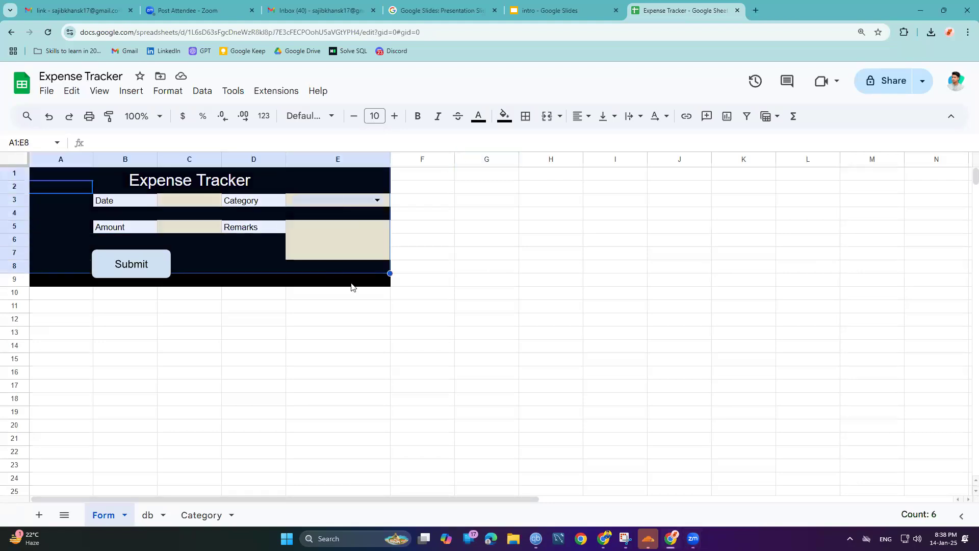
pyautogui.click(348, 283)
pyautogui.click(727, 295)
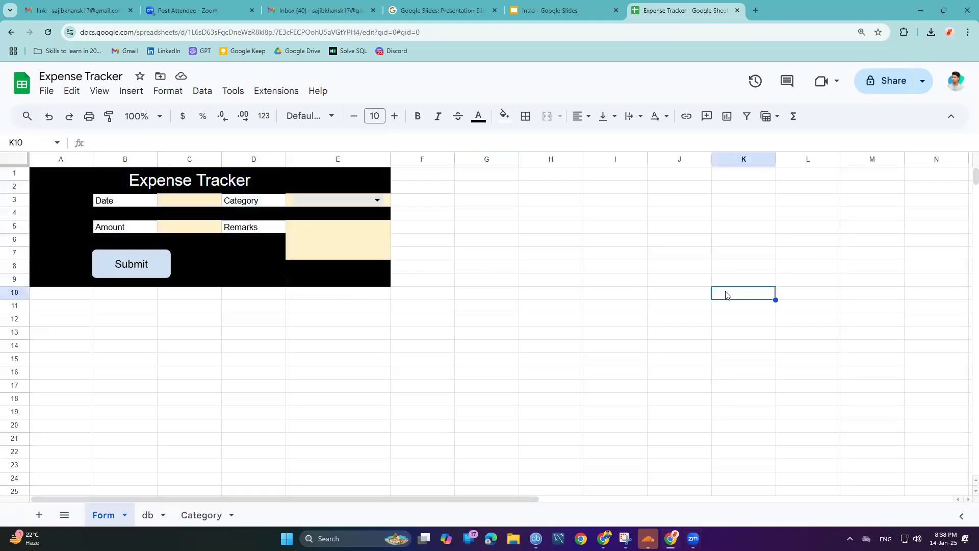
pyautogui.moveTo(680, 187); pyautogui.dragTo(774, 267)
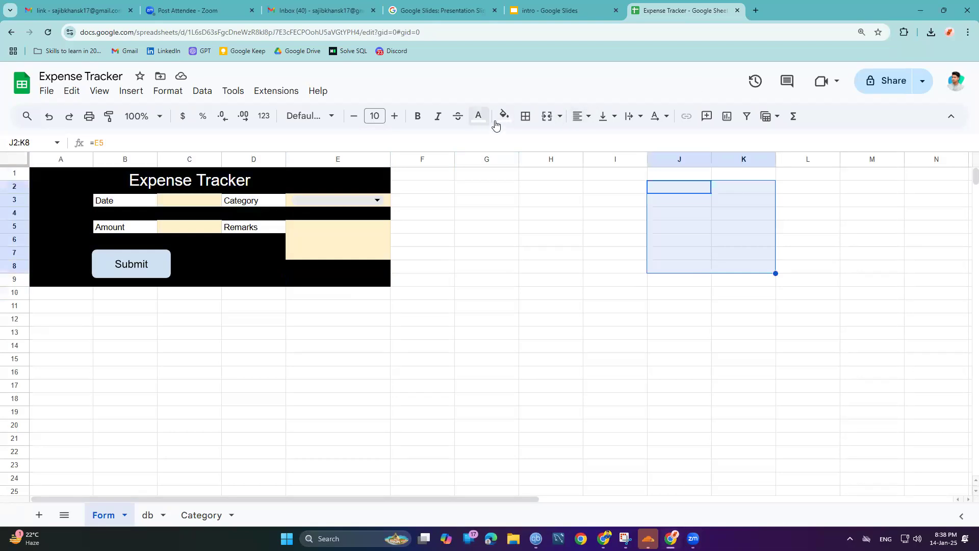
pyautogui.click(478, 116)
pyautogui.click(487, 163)
pyautogui.click(478, 117)
pyautogui.click(503, 116)
pyautogui.click(508, 161)
pyautogui.hotkey('ctrl', 'z')
pyautogui.click(512, 239)
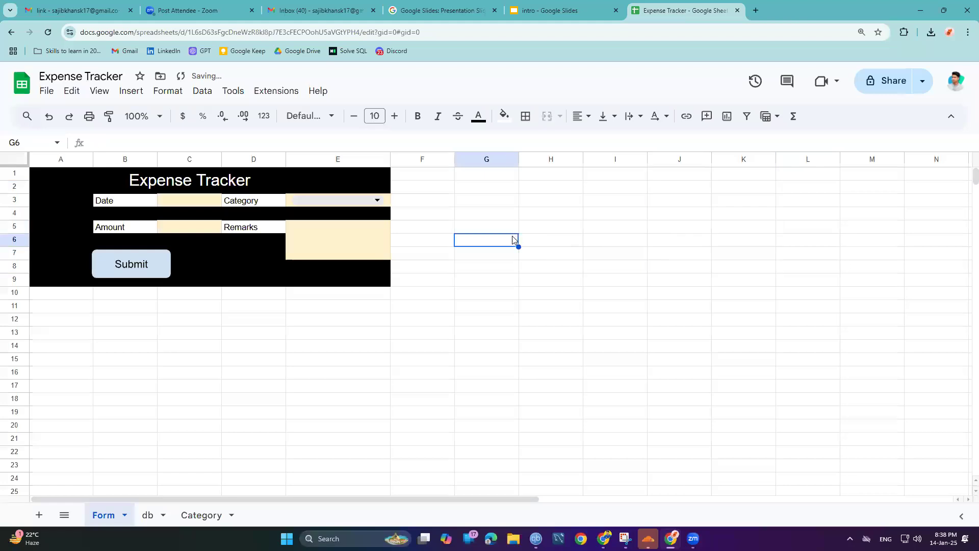
# Step: Examine the formulas in the hidden linked cells of row 2 and the form's category field E3
pyautogui.click(531, 209)
pyautogui.click(512, 188)
pyautogui.click(569, 189)
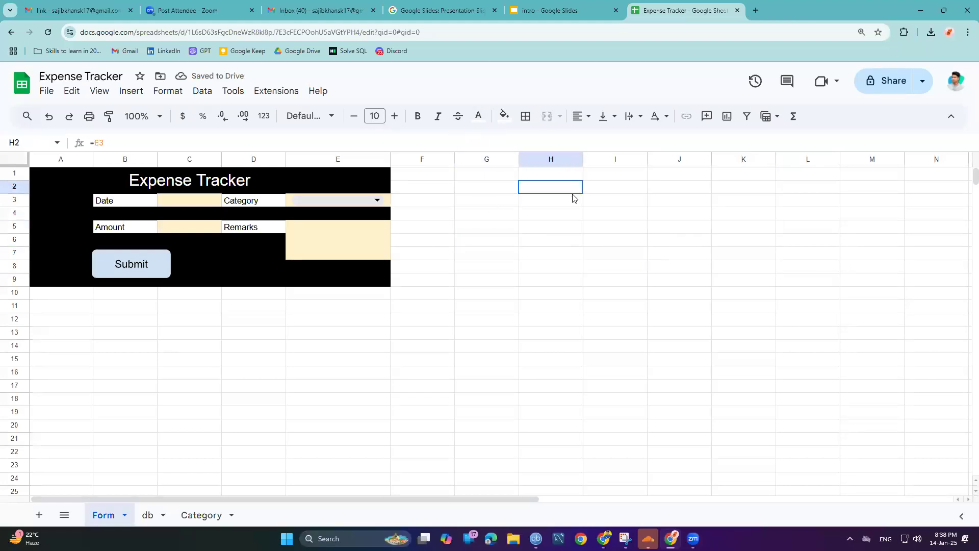
pyautogui.click(513, 189)
pyautogui.click(639, 190)
pyautogui.click(637, 198)
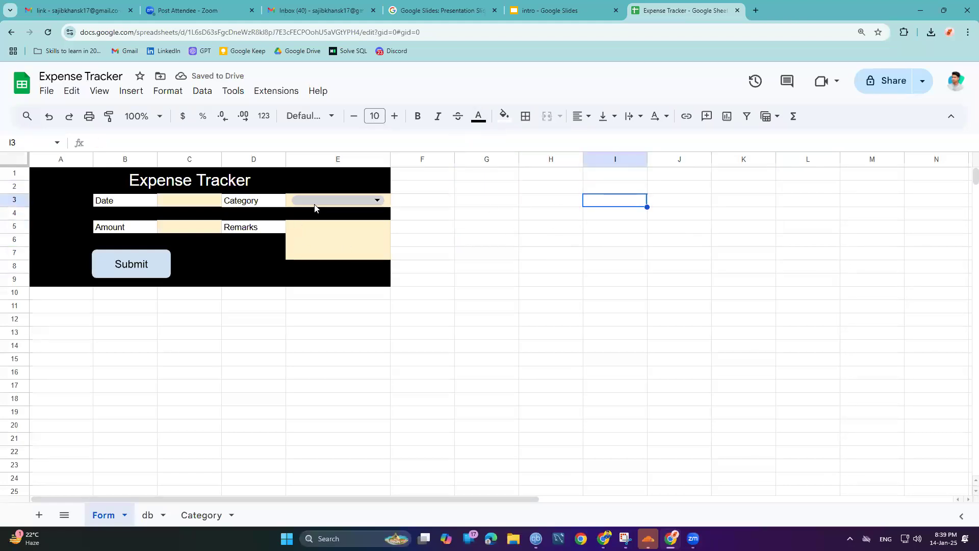
pyautogui.click(285, 202)
pyautogui.click(288, 204)
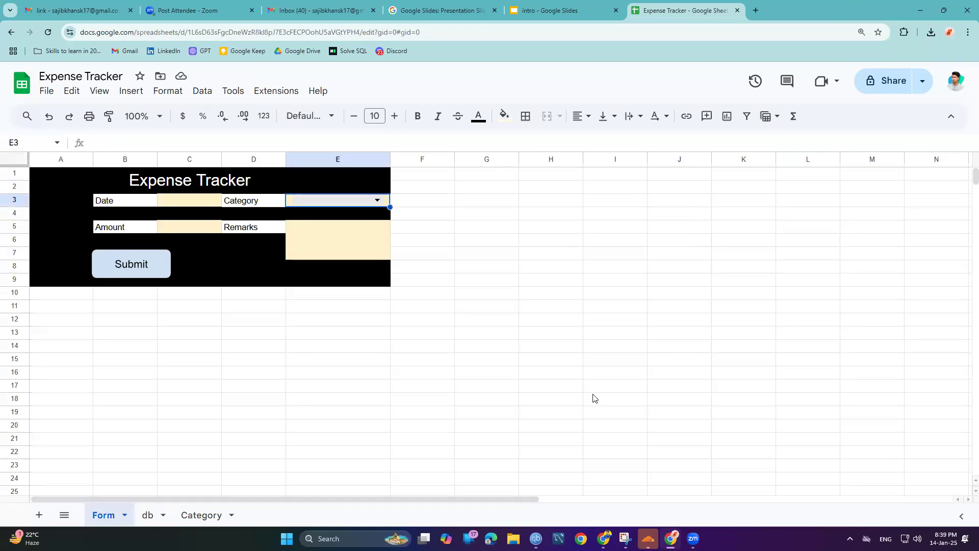
pyautogui.click(527, 287)
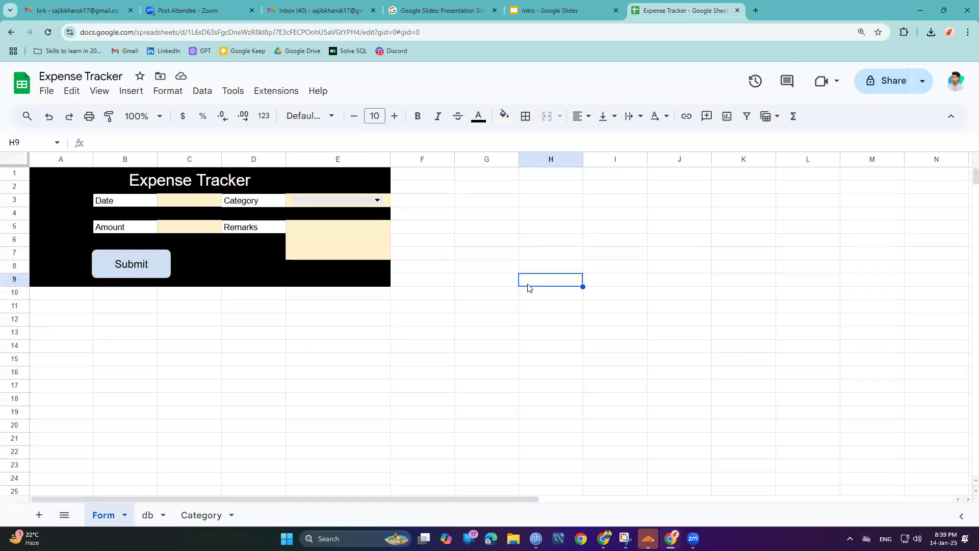
# Step: Enter the label "category" in cell G9 of the Form sheet
pyautogui.click(497, 281)
pyautogui.write('catego')
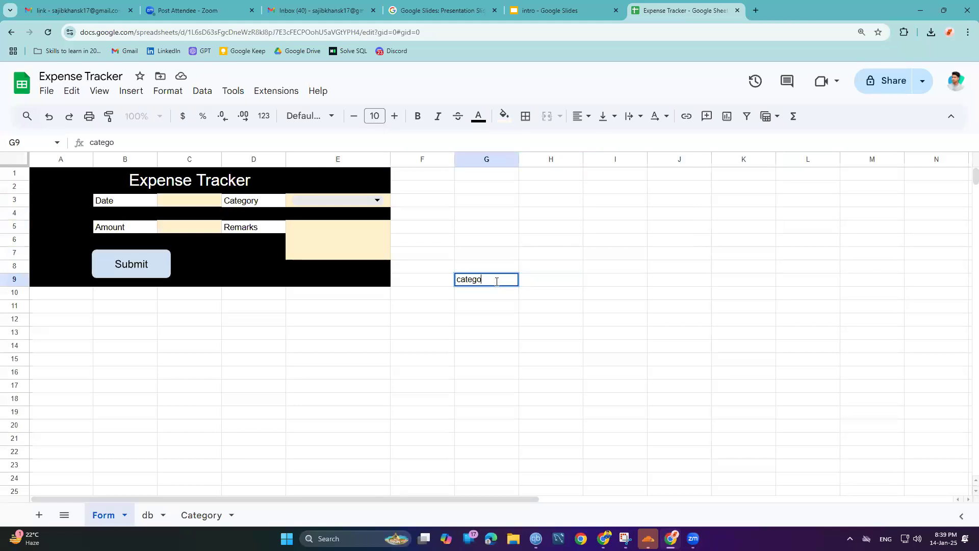
pyautogui.write('gory')
pyautogui.press('Return')
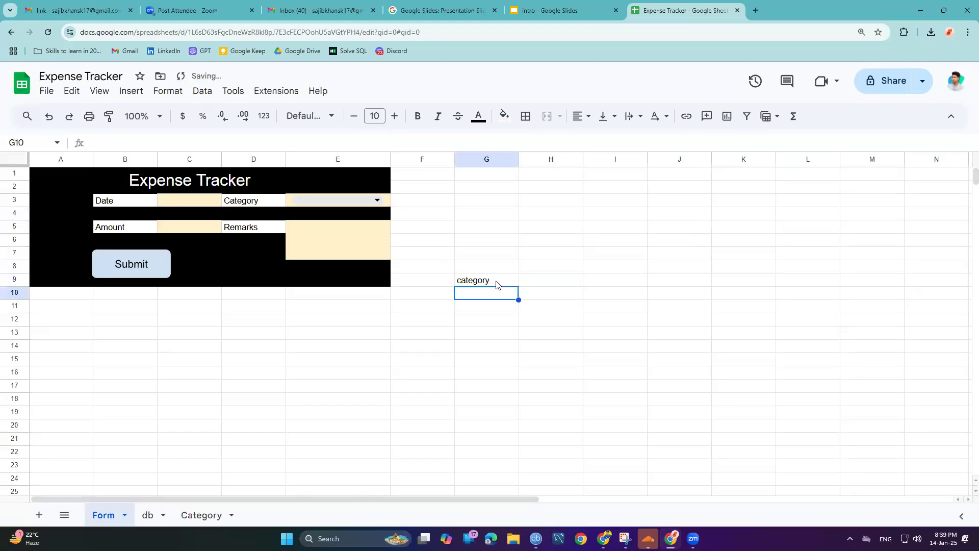
pyautogui.doubleClick(538, 284)
pyautogui.write('Health')
pyautogui.press('Return')
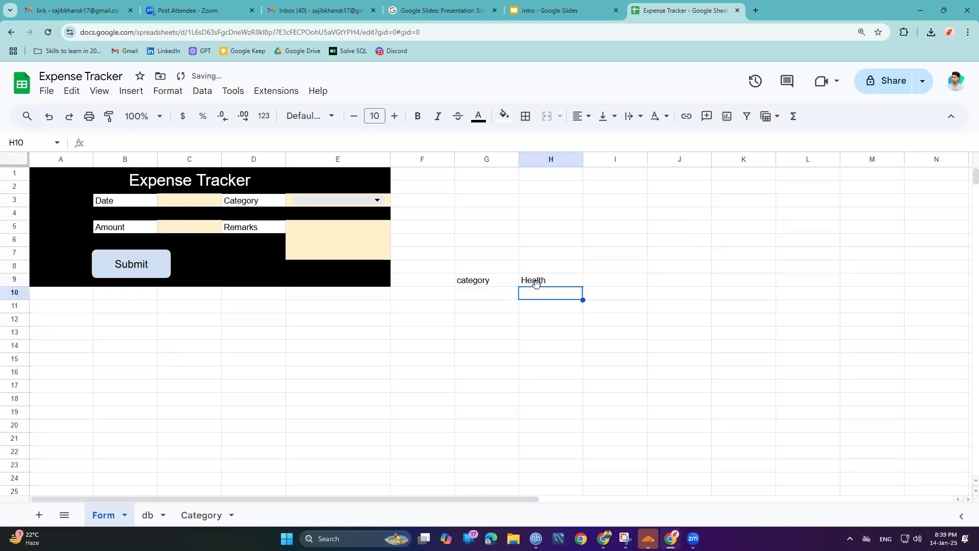
pyautogui.click(550, 281)
pyautogui.write('\\')
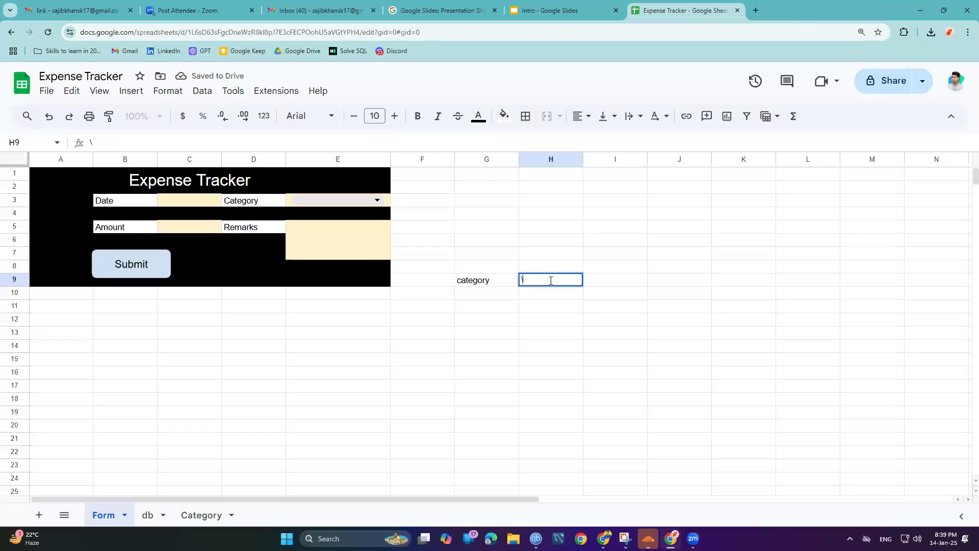
pyautogui.press('Return')
# Step: Insert a dropdown in cell H9 with the criteria Dropdown (from a range)
pyautogui.click(536, 279)
pyautogui.click(141, 95)
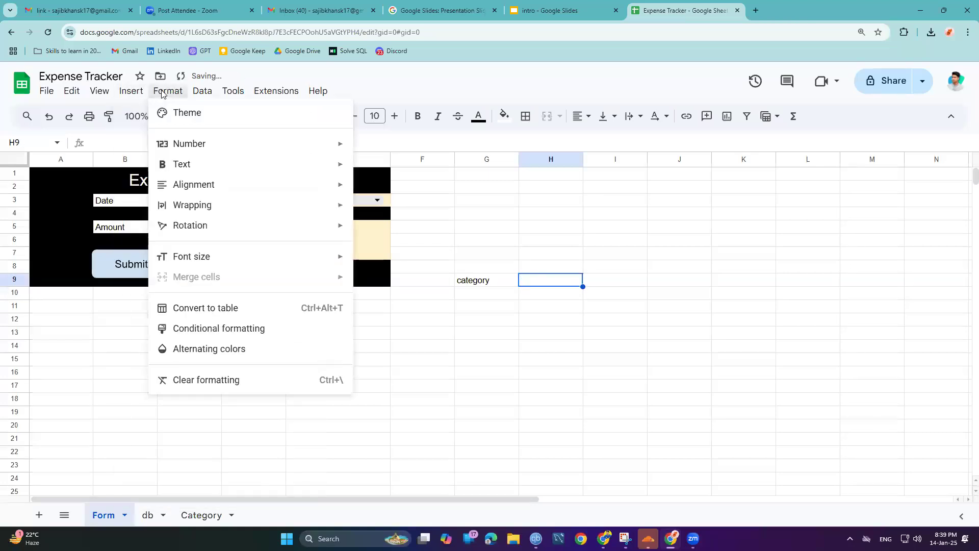
pyautogui.click(160, 401)
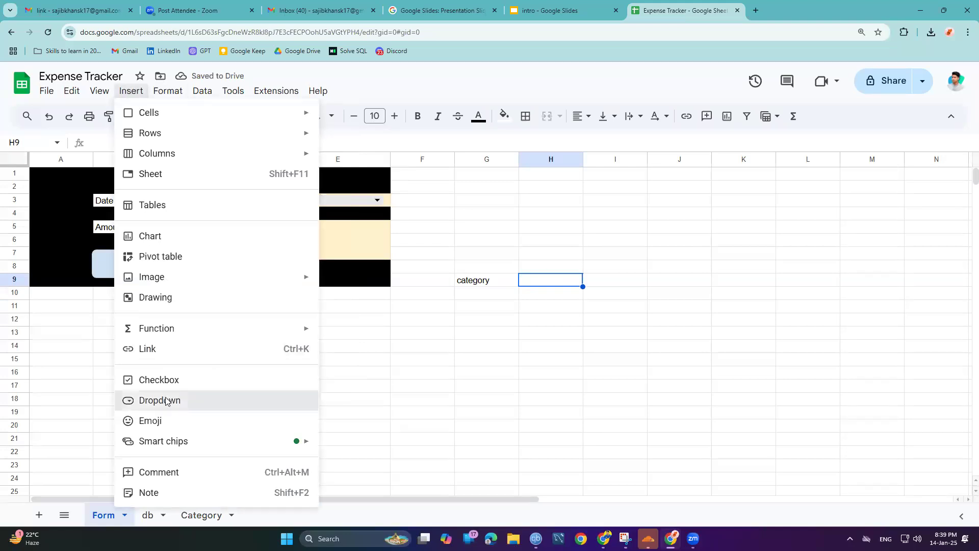
pyautogui.click(841, 234)
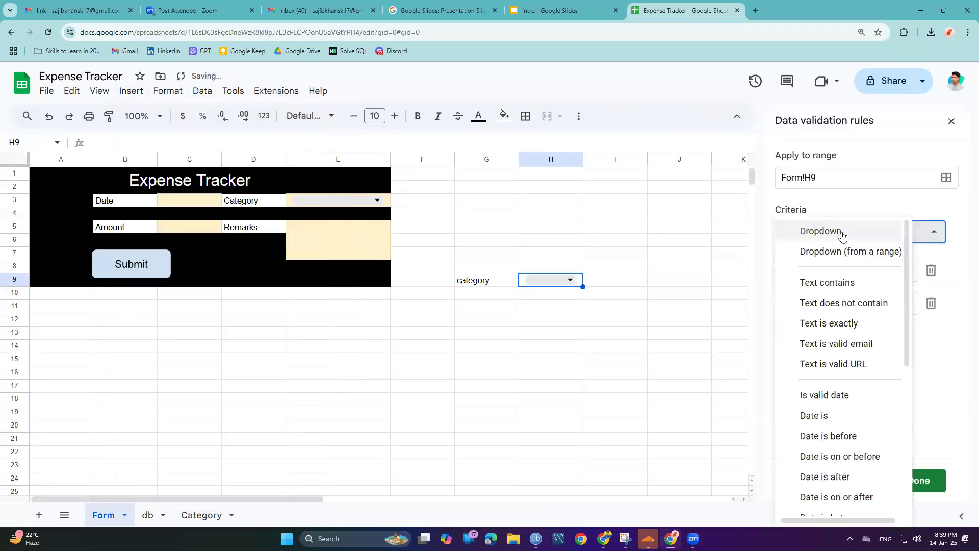
pyautogui.click(817, 252)
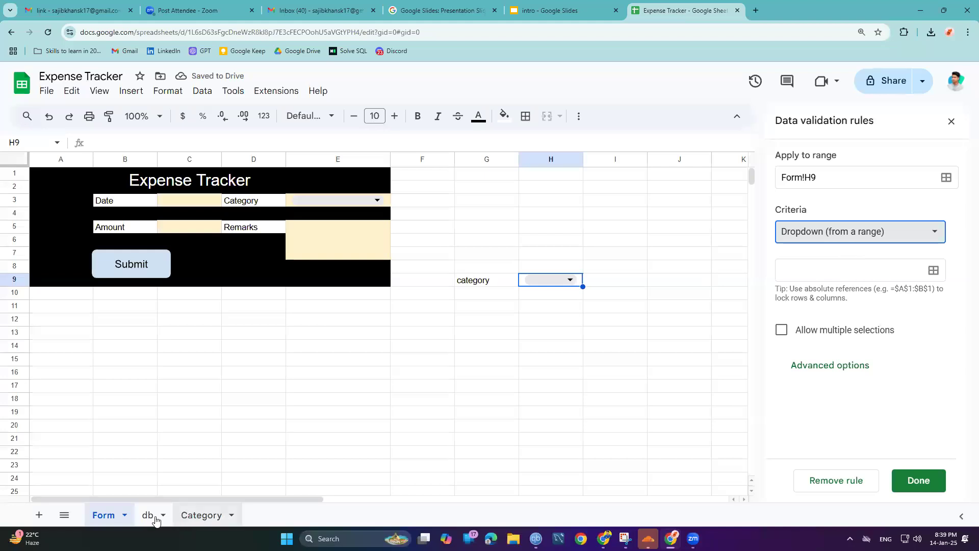
# Step: Use the category names in A2:A10 of the Category sheet as the dropdown's source range and save the rule
pyautogui.click(914, 271)
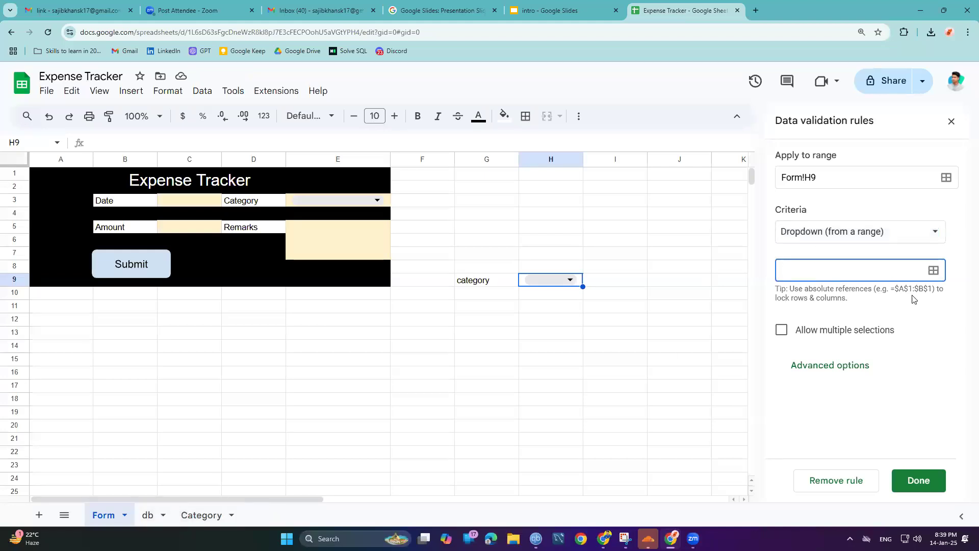
pyautogui.click(933, 270)
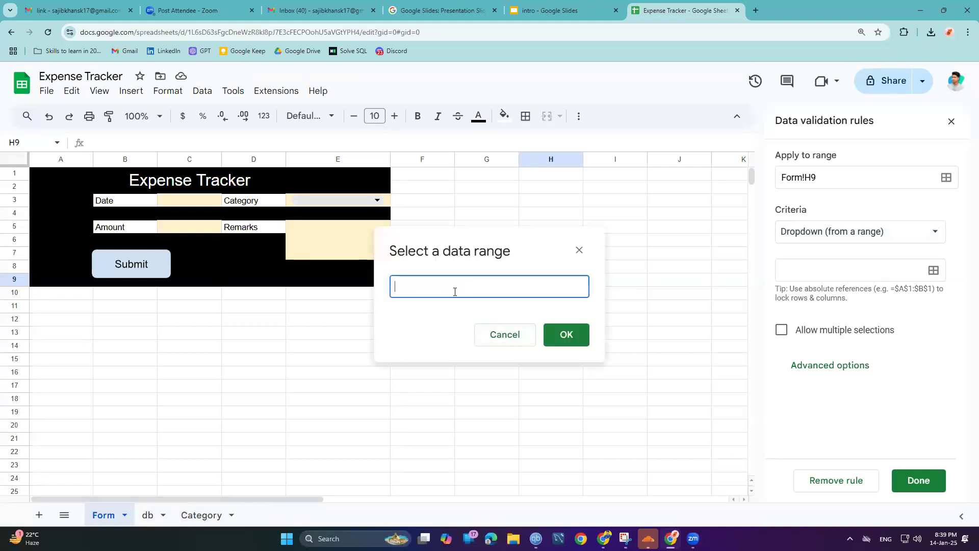
pyautogui.click(196, 515)
pyautogui.moveTo(68, 188); pyautogui.dragTo(64, 293)
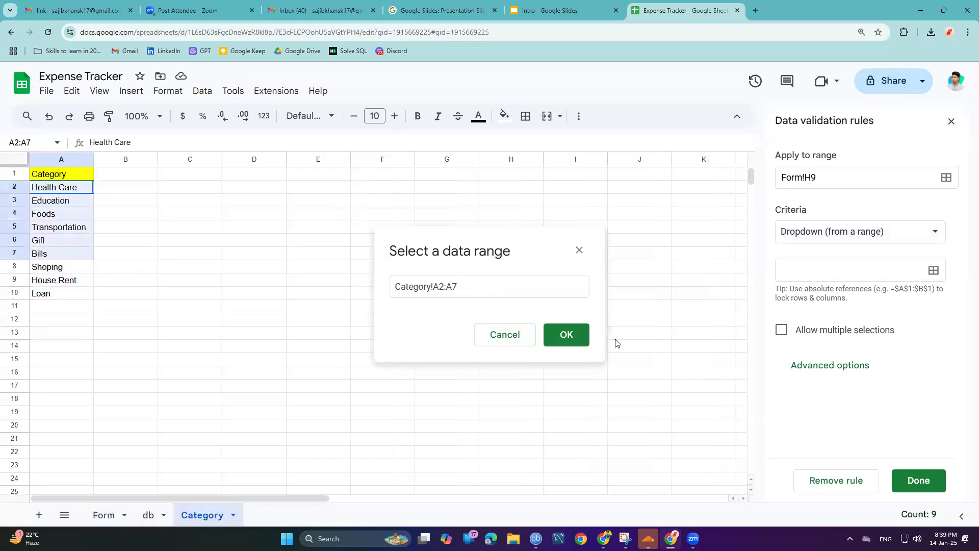
pyautogui.click(567, 335)
pyautogui.click(937, 480)
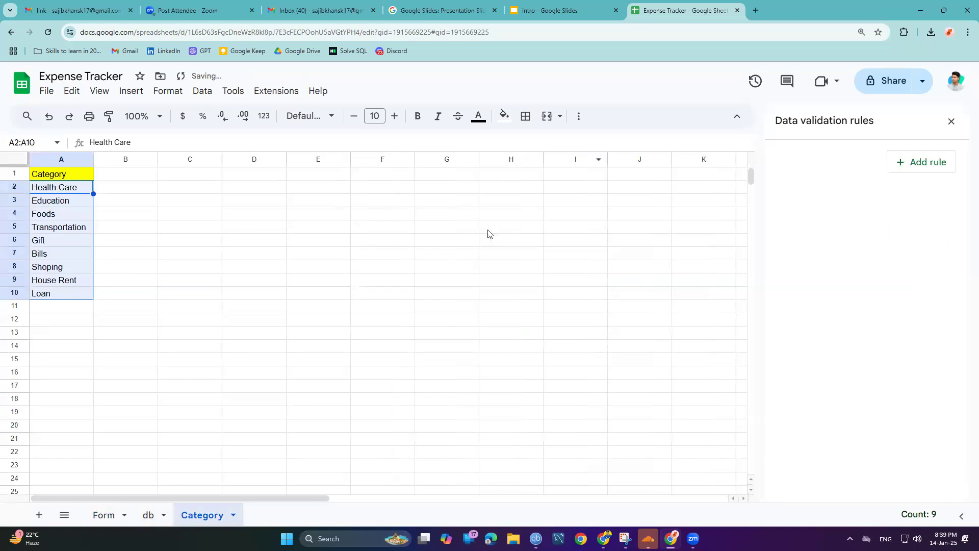
# Step: Test the dropdown in H9 of the Form sheet by choosing Transportation, Bills and finally House Rent
pyautogui.click(151, 515)
pyautogui.click(106, 516)
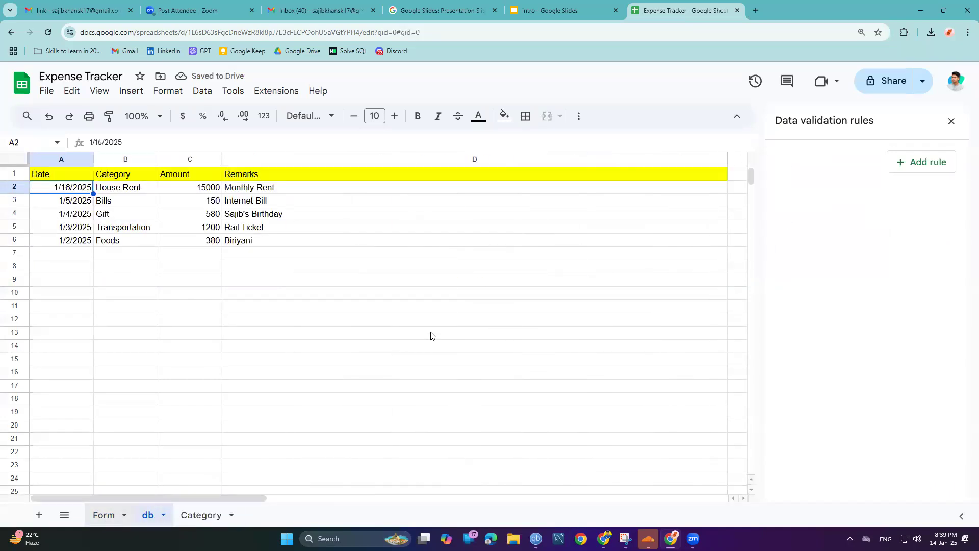
pyautogui.click(570, 279)
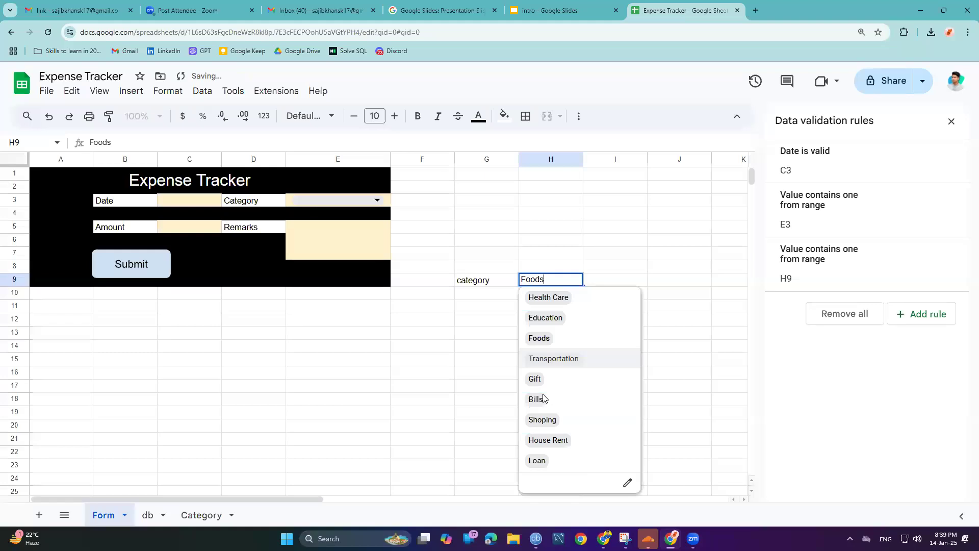
pyautogui.click(542, 359)
pyautogui.click(569, 279)
pyautogui.click(533, 397)
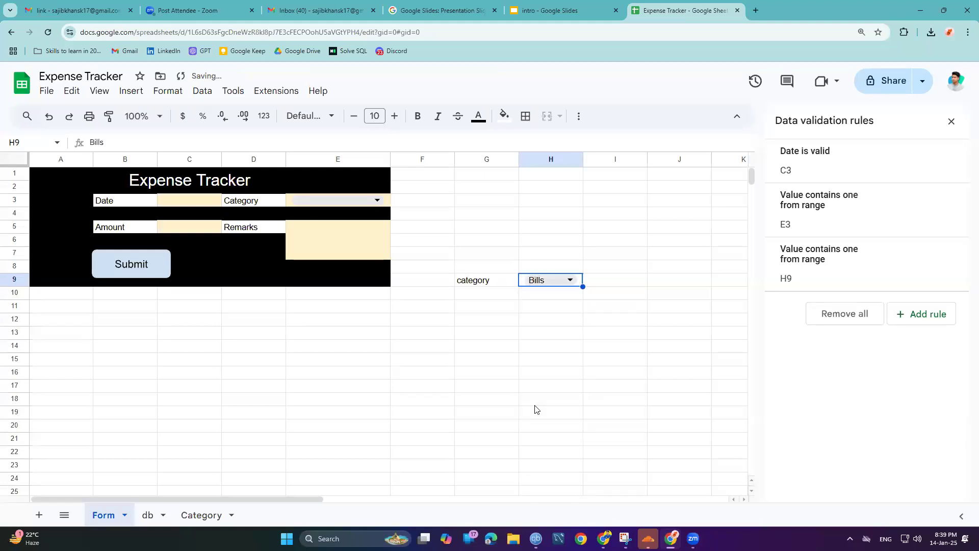
pyautogui.click(556, 280)
pyautogui.click(538, 441)
# Step: Change the text colour of the linked cells G2:J2 from white to black
pyautogui.moveTo(466, 189); pyautogui.dragTo(553, 173)
pyautogui.moveTo(617, 162); pyautogui.dragTo(657, 185)
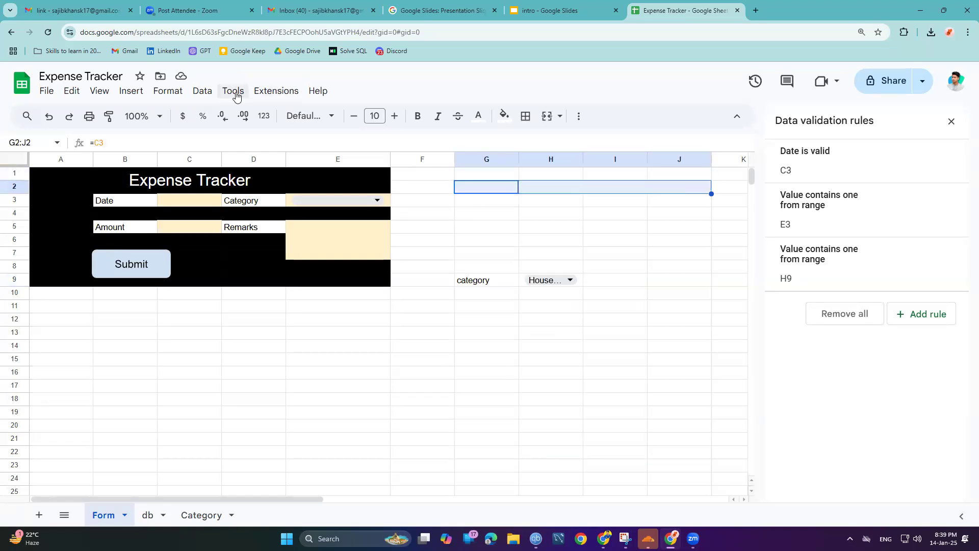
pyautogui.click(264, 116)
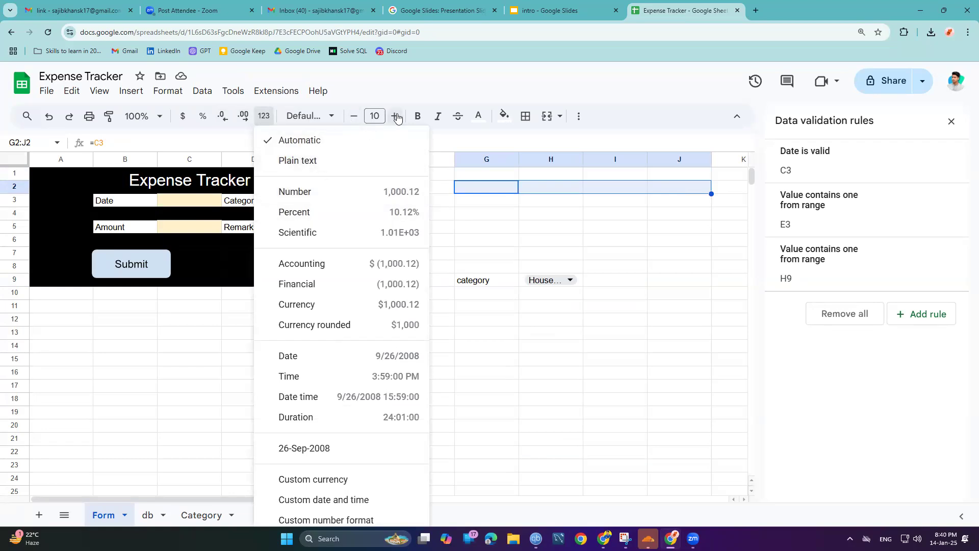
pyautogui.click(359, 101)
pyautogui.click(478, 117)
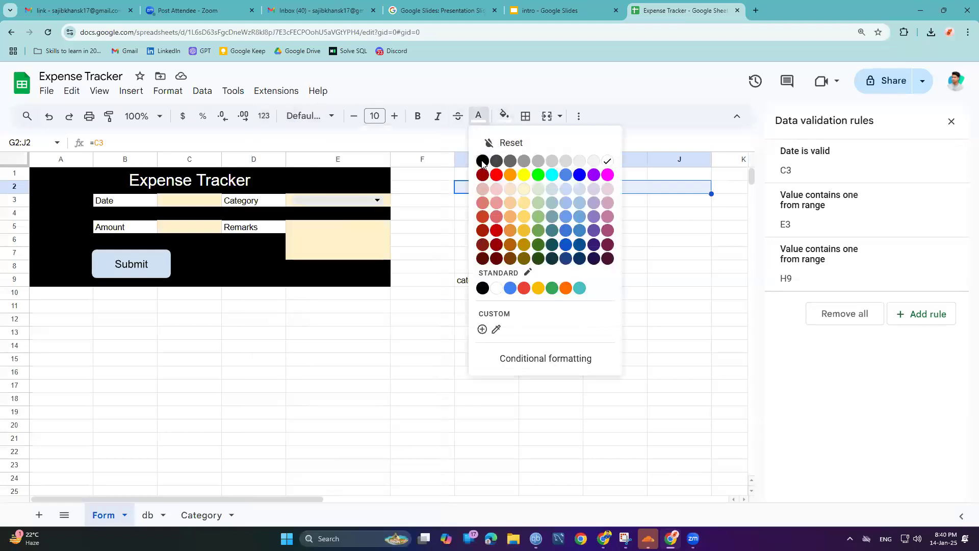
pyautogui.click(482, 162)
pyautogui.click(489, 189)
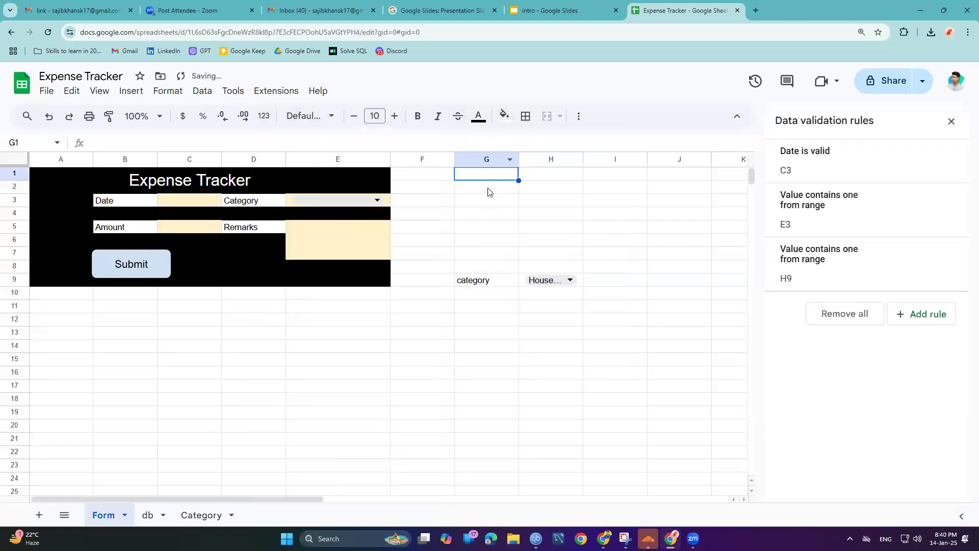
# Step: Check the linked cells in row 2 and reapply black text to G2:J2
pyautogui.click(542, 190)
pyautogui.click(607, 187)
pyautogui.click(664, 187)
pyautogui.moveTo(487, 190); pyautogui.dragTo(676, 189)
pyautogui.click(478, 117)
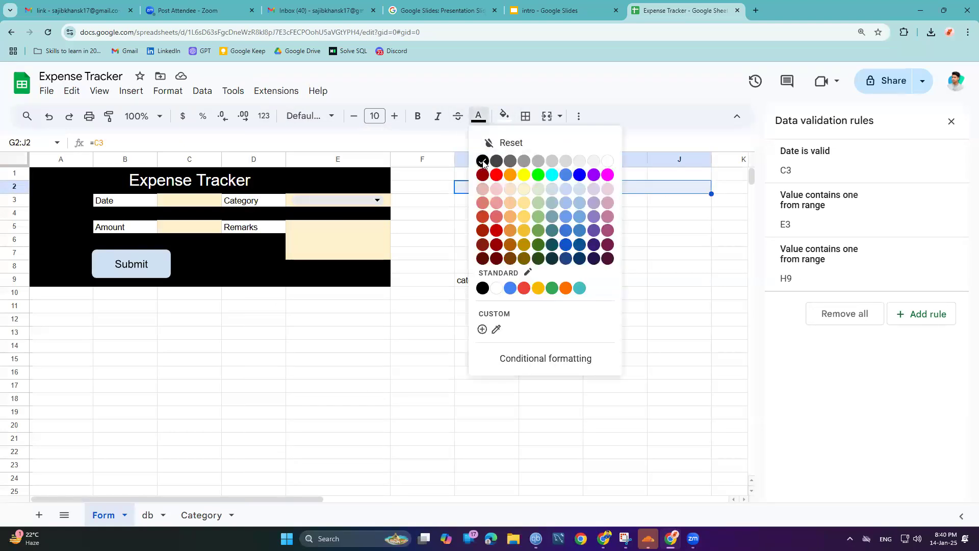
pyautogui.click(481, 163)
# Step: Reset the fill colour of the linked cells G2:J2 on the Form sheet
pyautogui.click(481, 187)
pyautogui.click(533, 185)
pyautogui.click(488, 185)
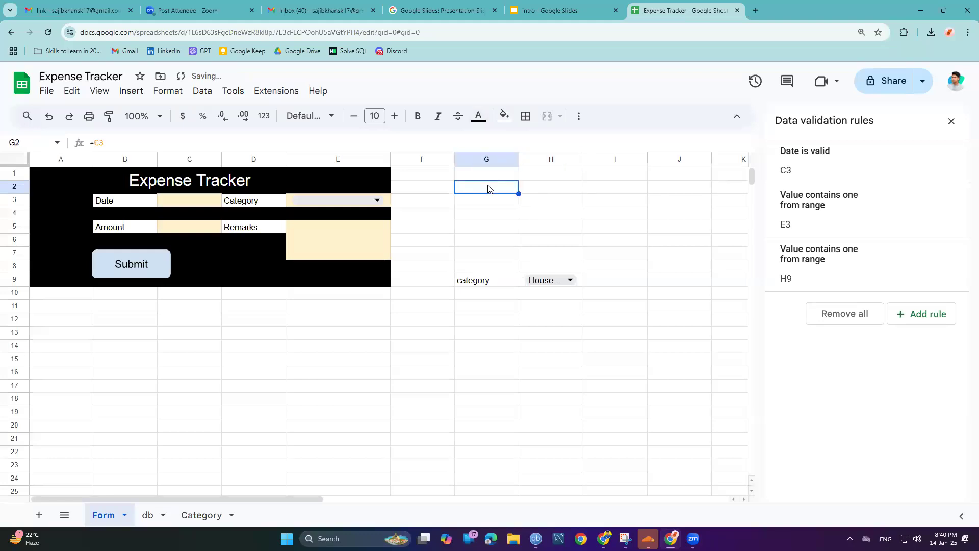
pyautogui.keyDown('ctrl'); pyautogui.click(568, 189); pyautogui.keyUp('ctrl')
pyautogui.keyDown('ctrl'); pyautogui.click(640, 188); pyautogui.keyUp('ctrl')
pyautogui.keyDown('ctrl'); pyautogui.click(663, 190); pyautogui.keyUp('ctrl')
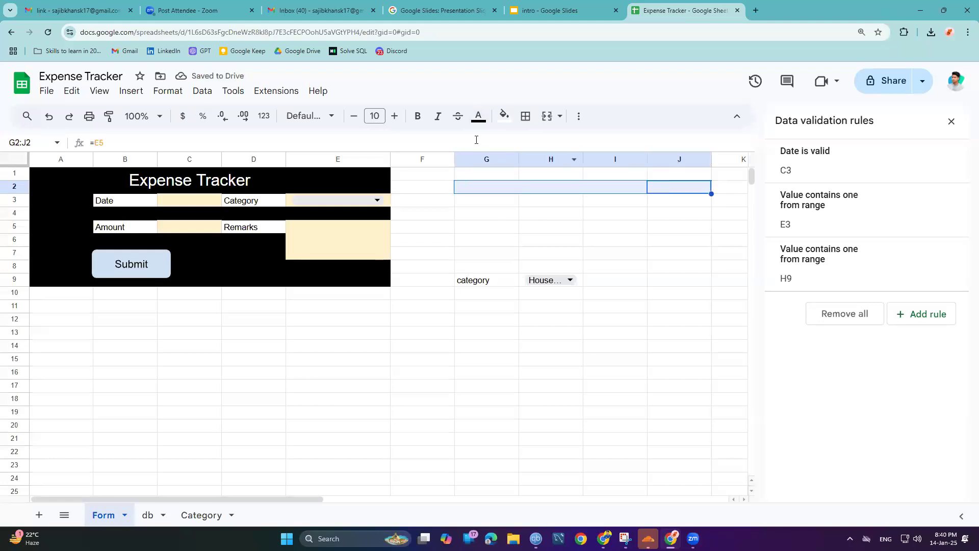
pyautogui.click(418, 117)
pyautogui.click(481, 121)
pyautogui.click(504, 116)
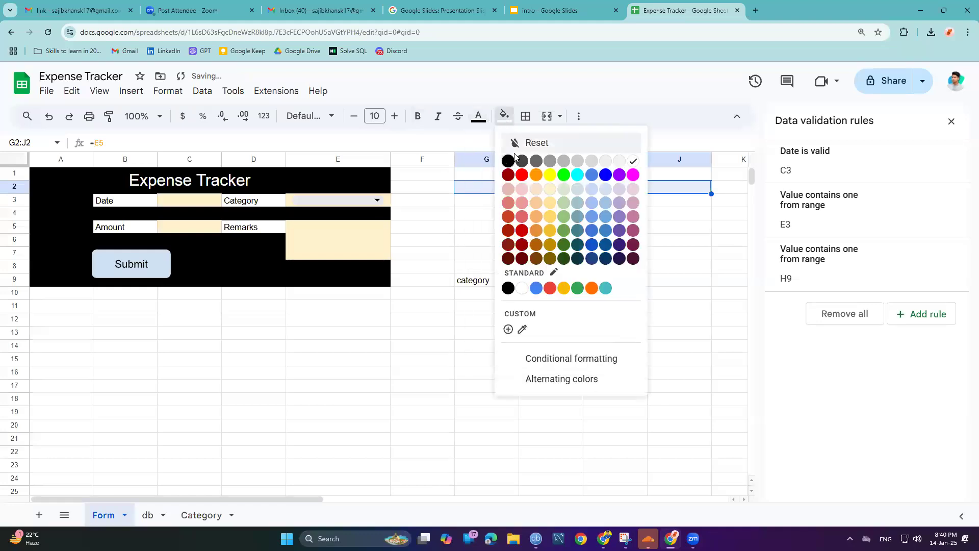
pyautogui.click(509, 161)
pyautogui.click(504, 115)
pyautogui.click(532, 143)
# Step: Reset the text colour of the linked cells G2:J2 to the default
pyautogui.moveTo(512, 189); pyautogui.dragTo(662, 191)
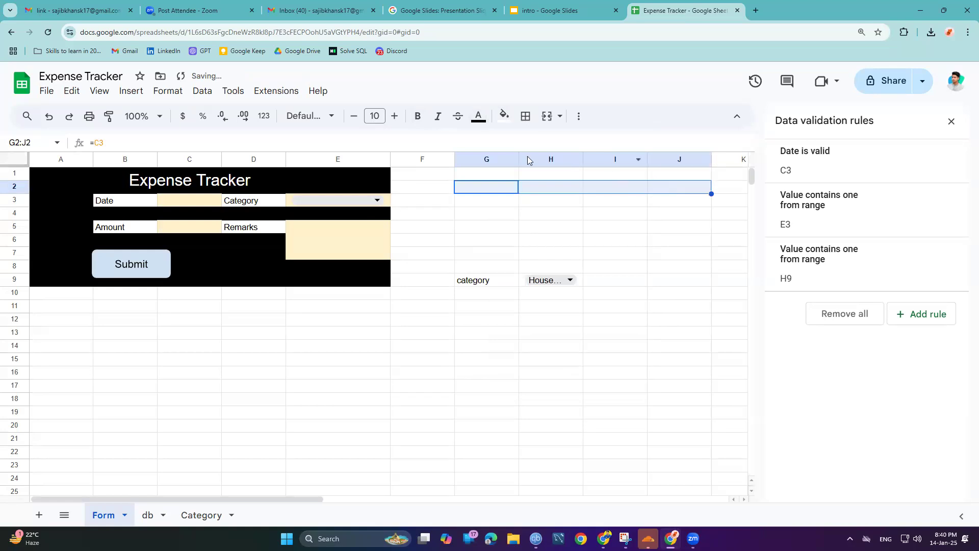
pyautogui.click(478, 115)
pyautogui.click(488, 144)
# Step: Try the value 140 in the date cell C3 and undo the entry
pyautogui.doubleClick(175, 201)
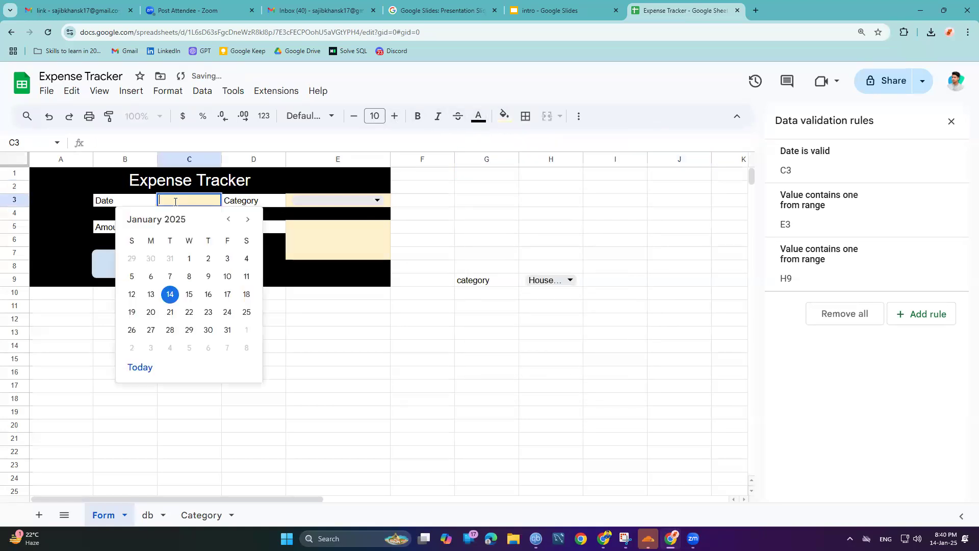
pyautogui.press('Return')
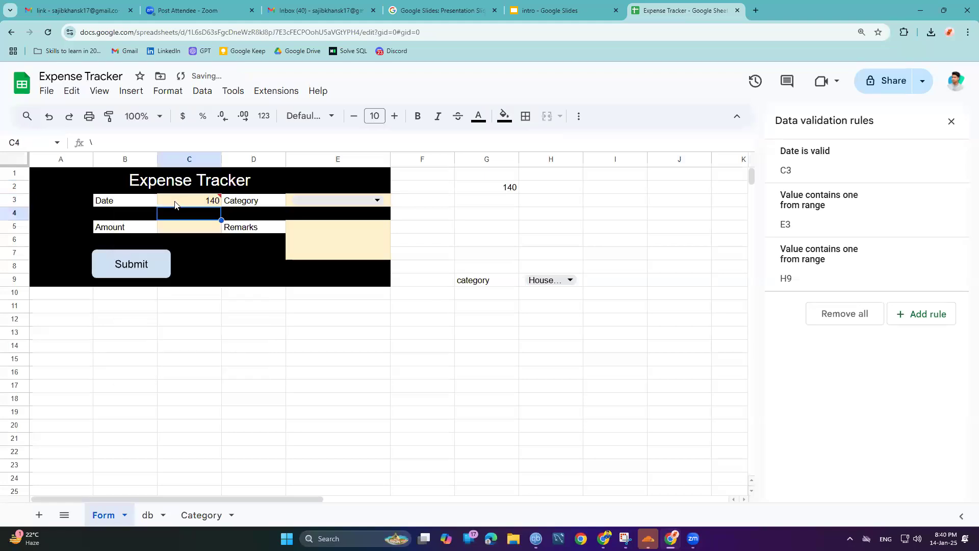
pyautogui.hotkey('ctrl', 'z')
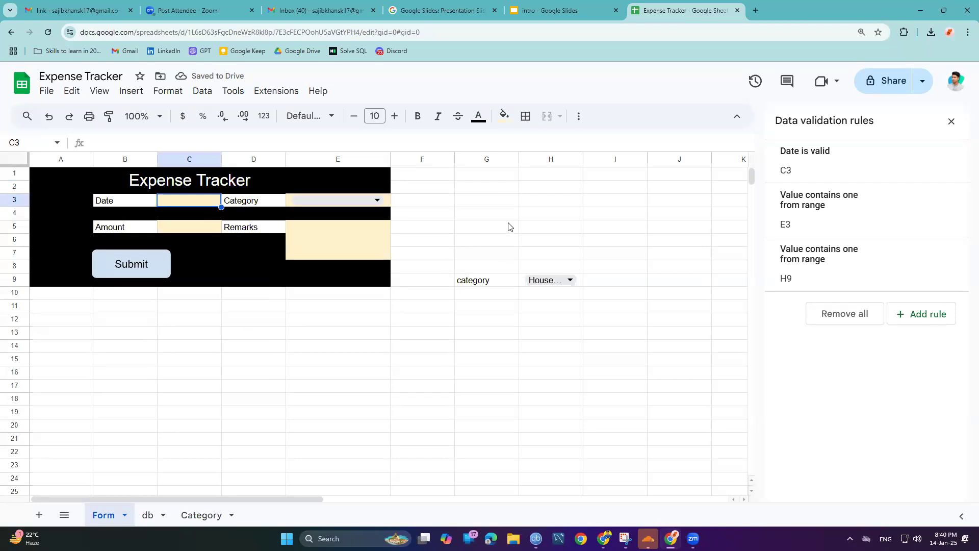
# Step: Choose 16 January 2025 in the date cell C3 and inspect the linked formula in G2
pyautogui.click(490, 189)
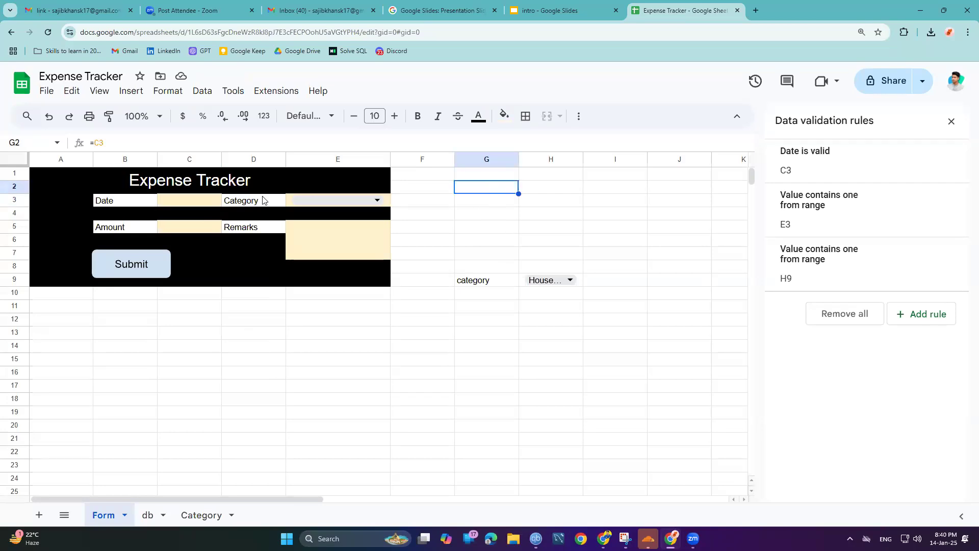
pyautogui.doubleClick(189, 200)
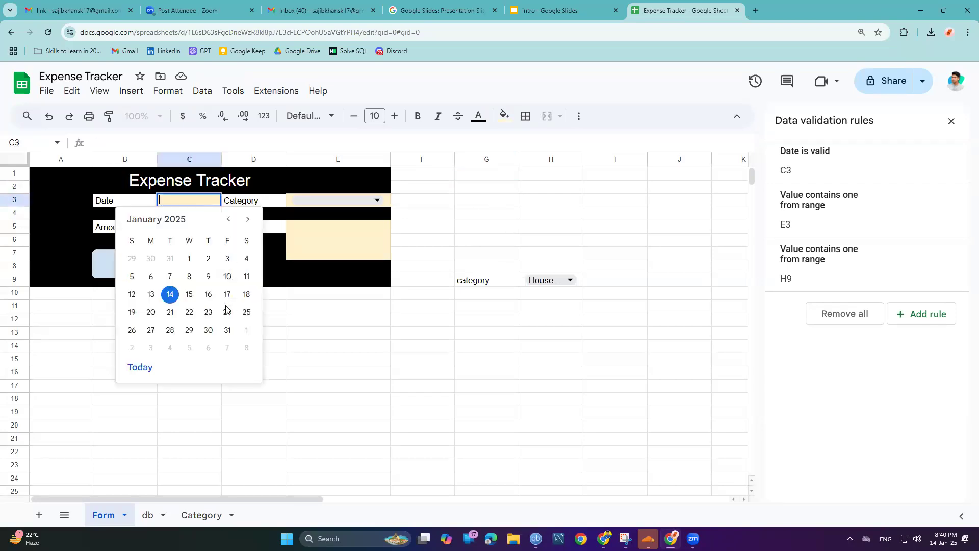
pyautogui.click(208, 293)
pyautogui.click(512, 189)
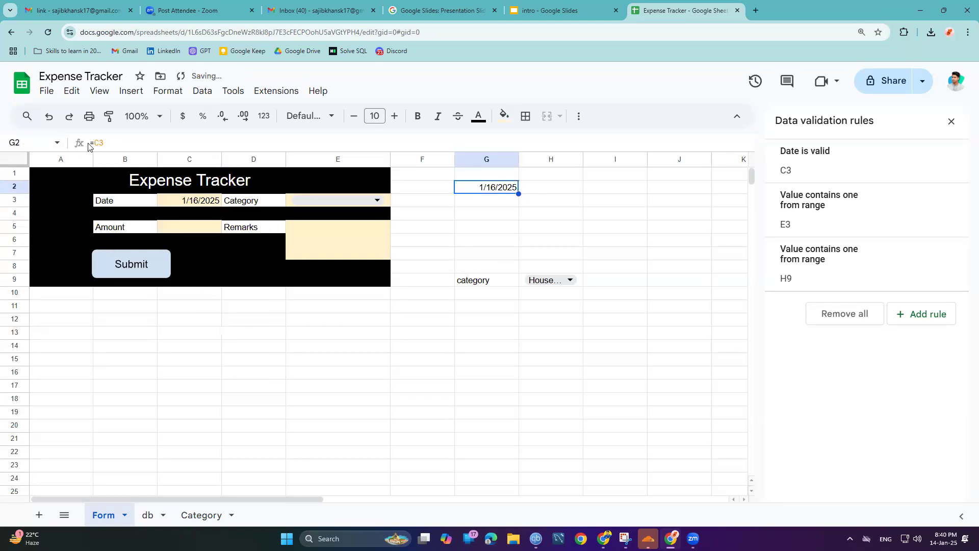
pyautogui.click(108, 143)
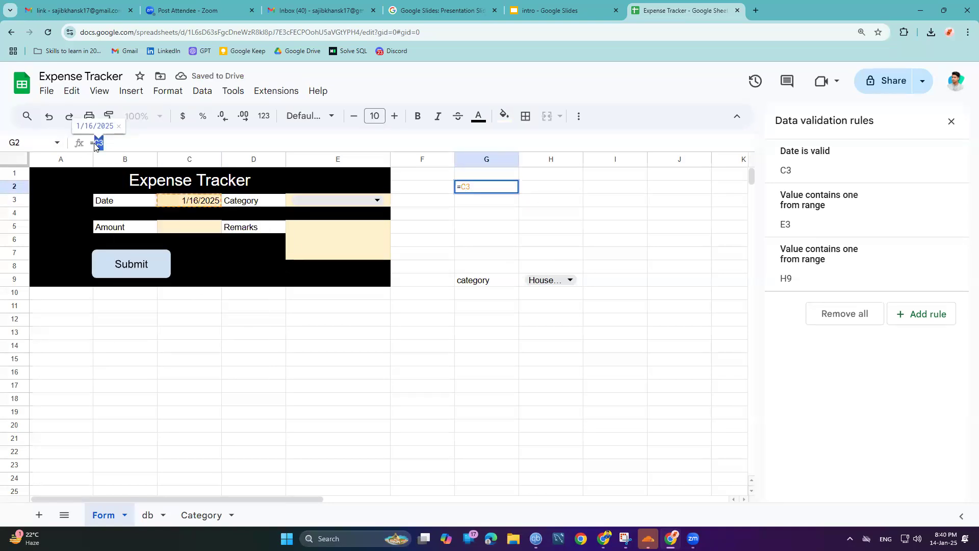
# Step: Cancel a formula started in G13 and undo the date entry in C3
pyautogui.click(468, 339)
pyautogui.write('=')
pyautogui.press('Escape')
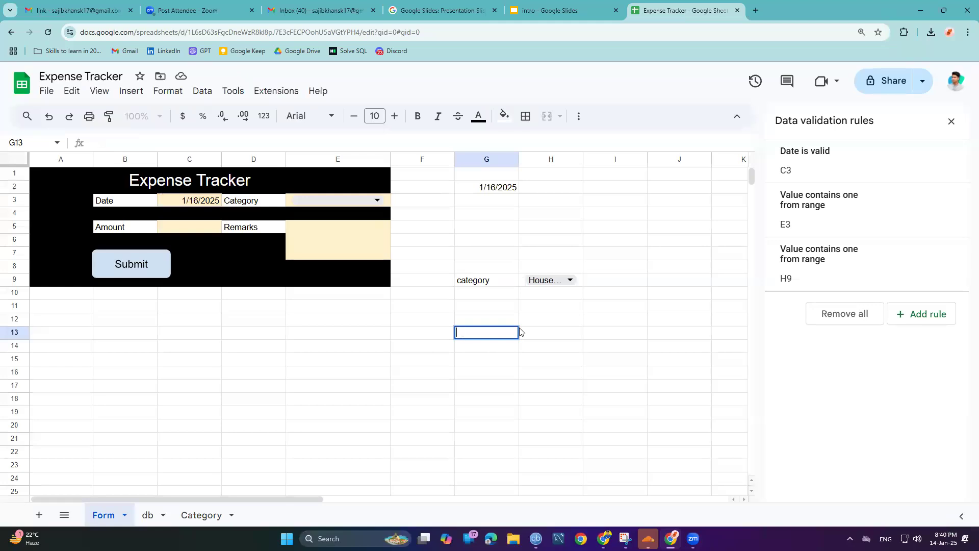
pyautogui.click(497, 214)
pyautogui.hotkey('ctrl', 'z')
pyautogui.hotkey('ctrl', 'z')
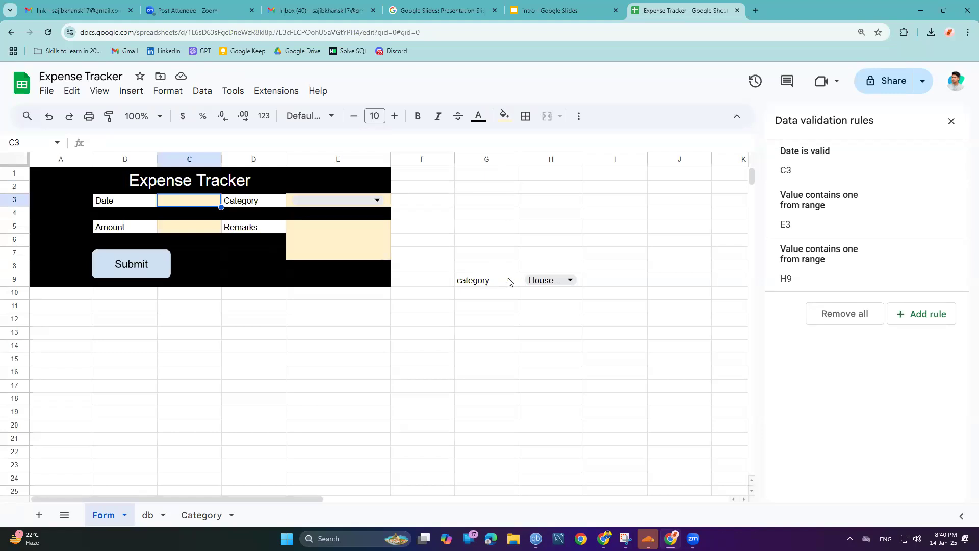
# Step: Clear the category label and remove the test dropdown from G9:H9, closing the data validation rules
pyautogui.moveTo(509, 280); pyautogui.dragTo(554, 282)
pyautogui.press('Delete')
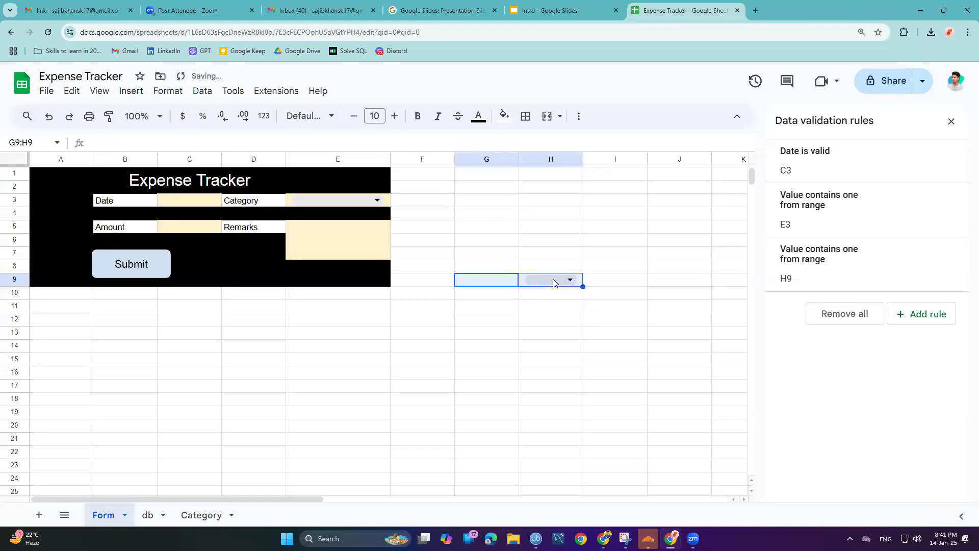
pyautogui.click(951, 121)
pyautogui.press('Delete')
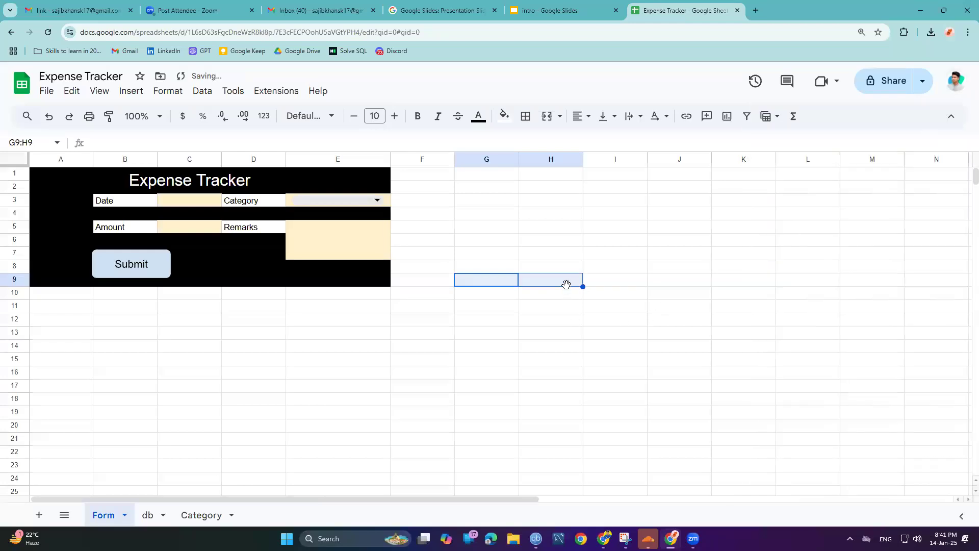
pyautogui.click(472, 337)
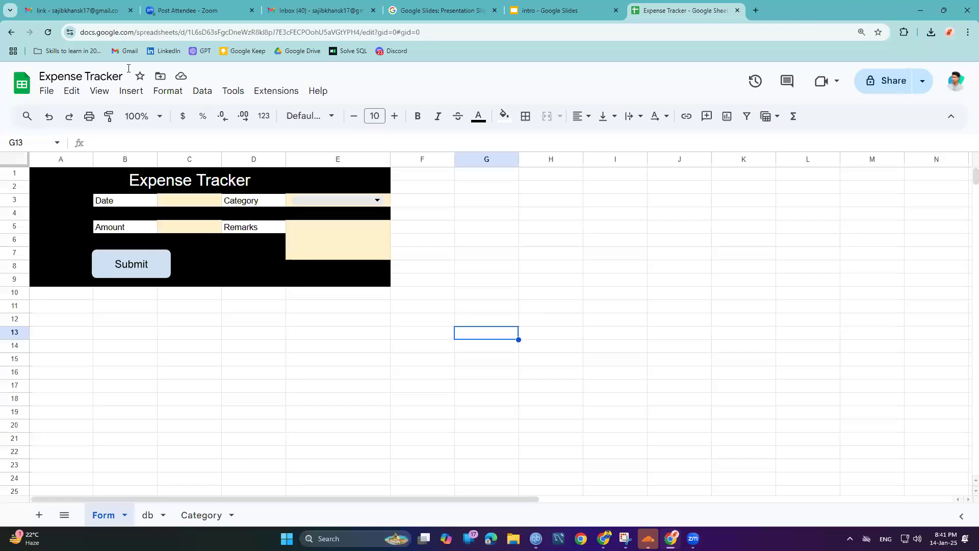
# Step: Open a new drawing, sketch a plain rectangle in it and delete the rectangle
pyautogui.click(131, 90)
pyautogui.click(164, 299)
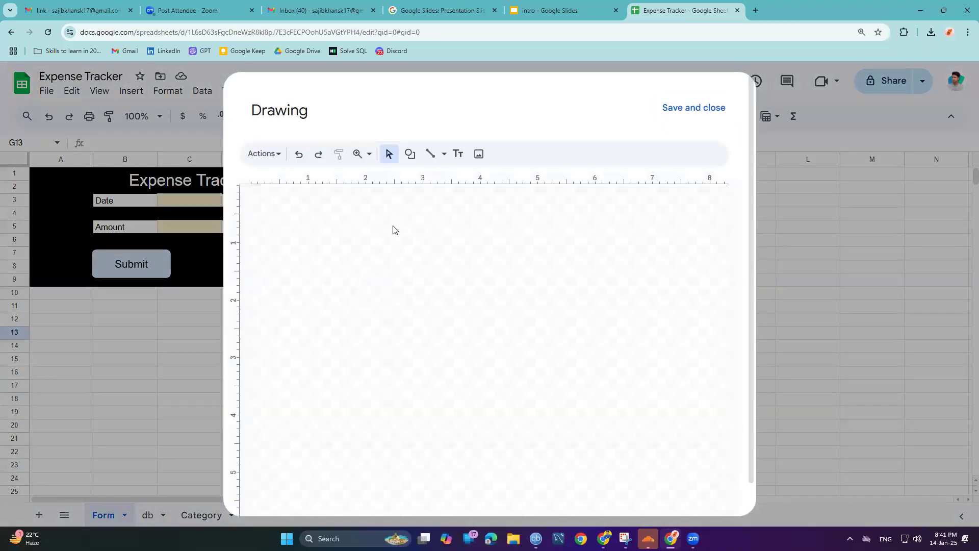
pyautogui.click(409, 153)
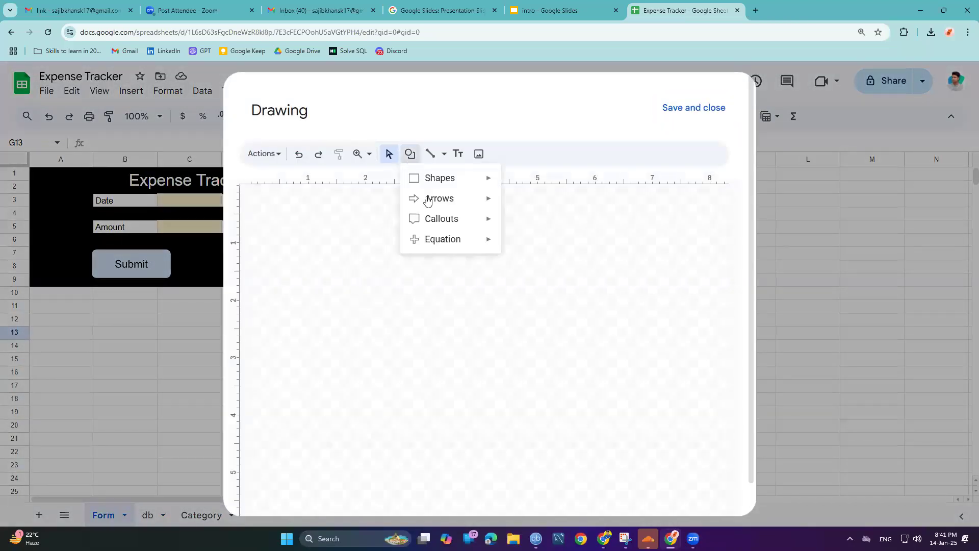
pyautogui.moveTo(477, 178)
pyautogui.click(511, 196)
pyautogui.moveTo(418, 220); pyautogui.dragTo(498, 255)
pyautogui.press('Delete')
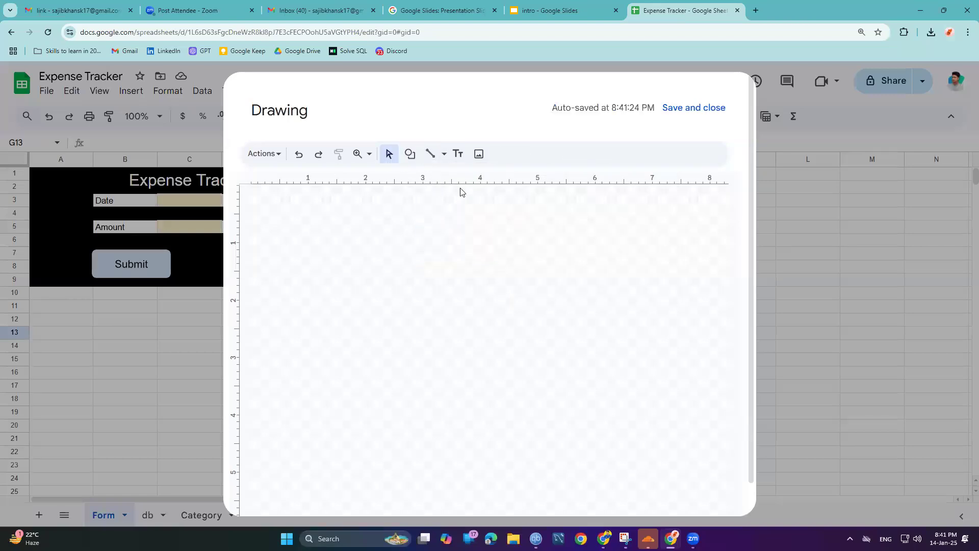
# Step: Insert a rounded rectangle drawing with the text "Sdfjlasd;jkfl a;sedf" and delete it from the Form sheet
pyautogui.click(410, 153)
pyautogui.moveTo(472, 177)
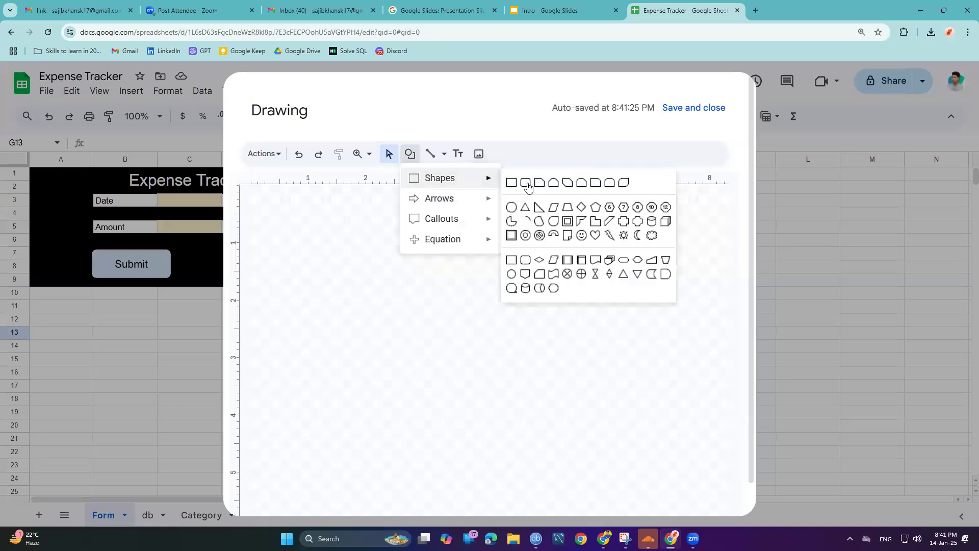
pyautogui.click(525, 182)
pyautogui.moveTo(458, 227); pyautogui.dragTo(574, 279)
pyautogui.doubleClick(502, 248)
pyautogui.write('Sdfjlasd;jkfl a;sedf')
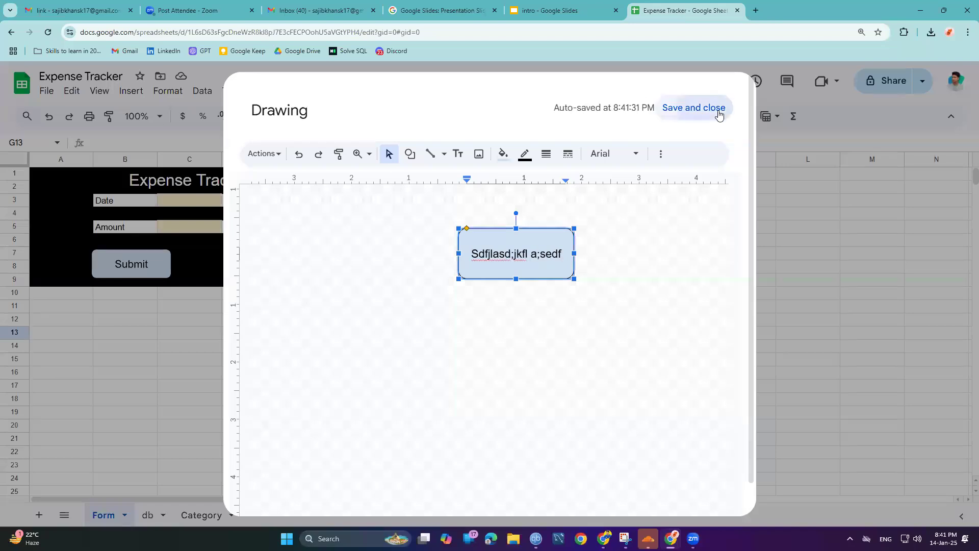
pyautogui.click(715, 108)
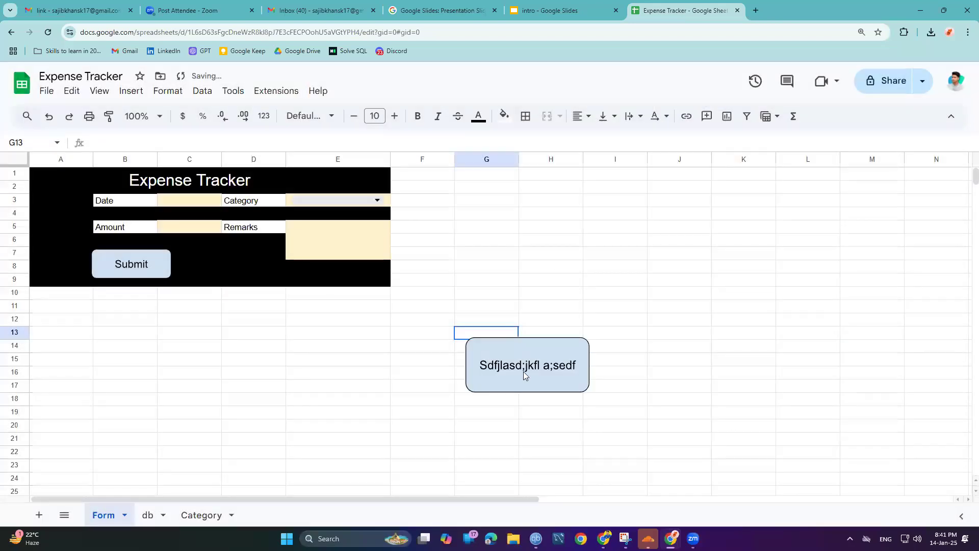
pyautogui.click(556, 354)
pyautogui.press('Delete')
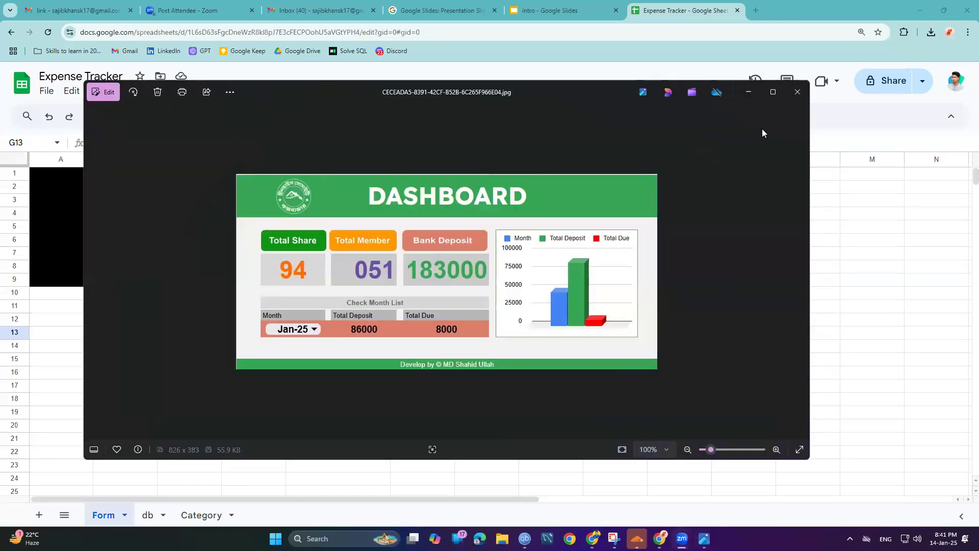
# Step: Minimize the dashboard image and look through the Form, Category and db sheets
pyautogui.click(747, 94)
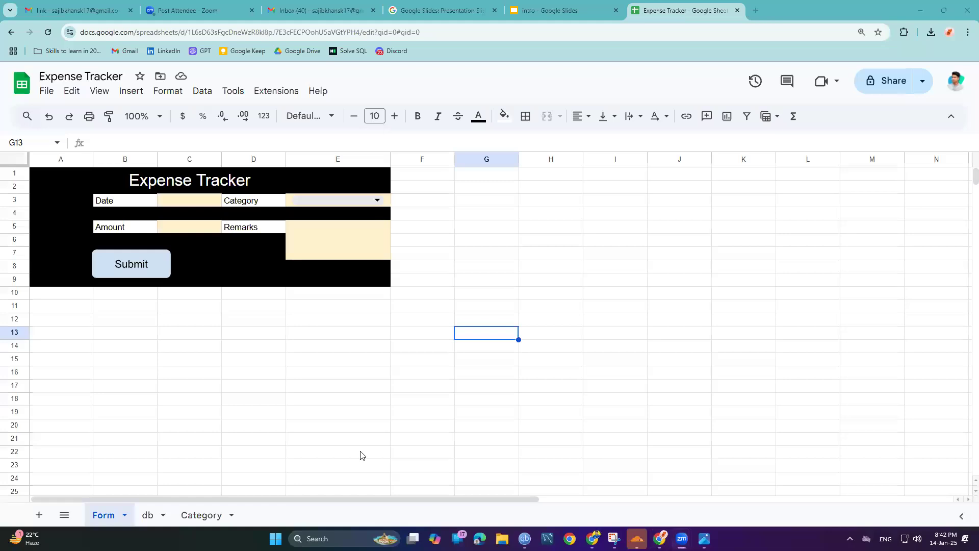
pyautogui.click(388, 202)
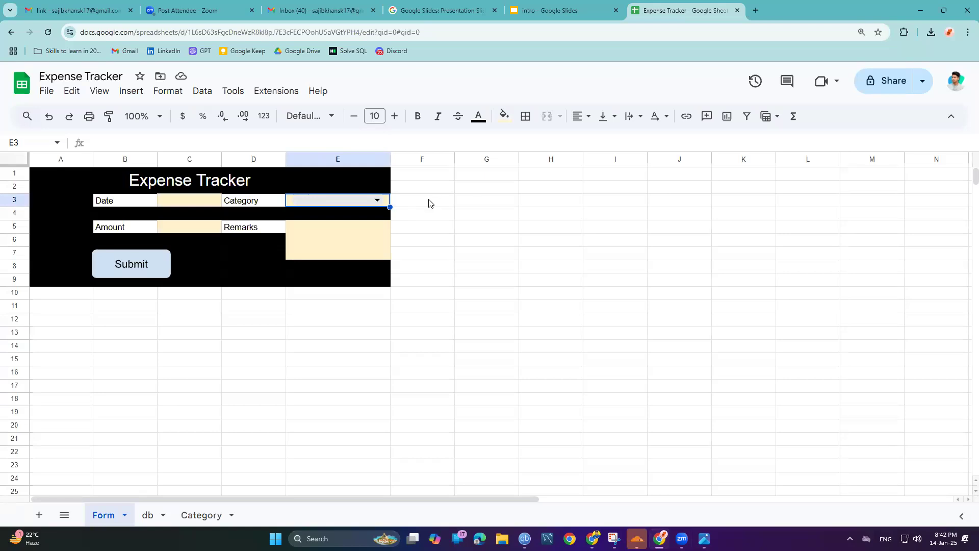
pyautogui.click(148, 516)
pyautogui.click(199, 515)
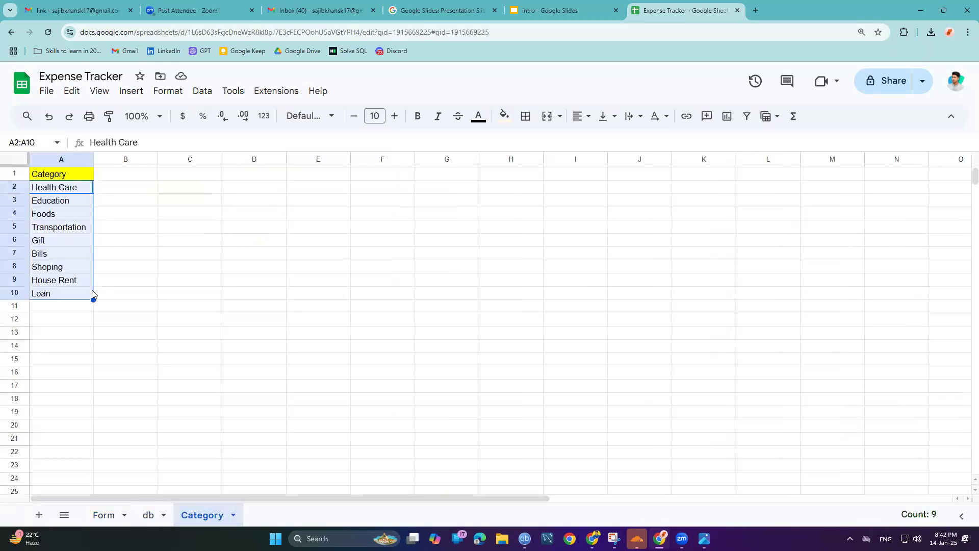
pyautogui.click(145, 515)
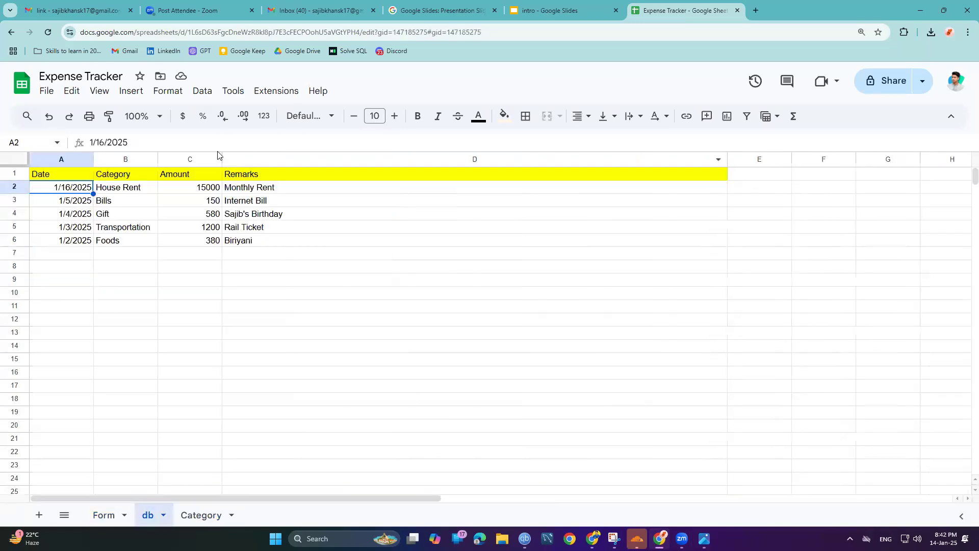
pyautogui.click(99, 516)
# Step: Add Sports as a new category in A11 of the Category sheet
pyautogui.click(205, 516)
pyautogui.click(63, 306)
pyautogui.doubleClick(62, 306)
pyautogui.write('Sports')
pyautogui.press('Return')
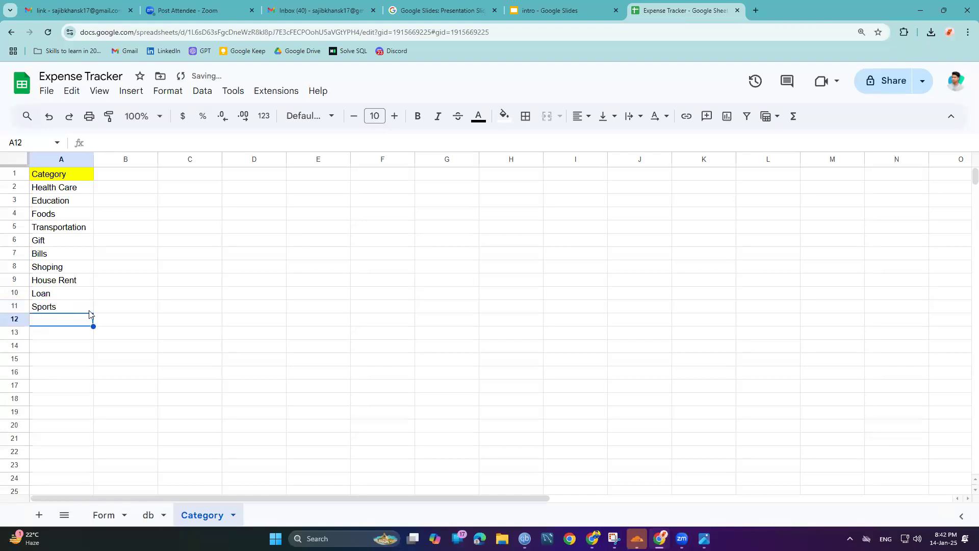
# Step: Extend the source range of the Form sheet's E3 dropdown to Category!$A$2:$A$100, save the rule and check the dropdown list
pyautogui.click(148, 520)
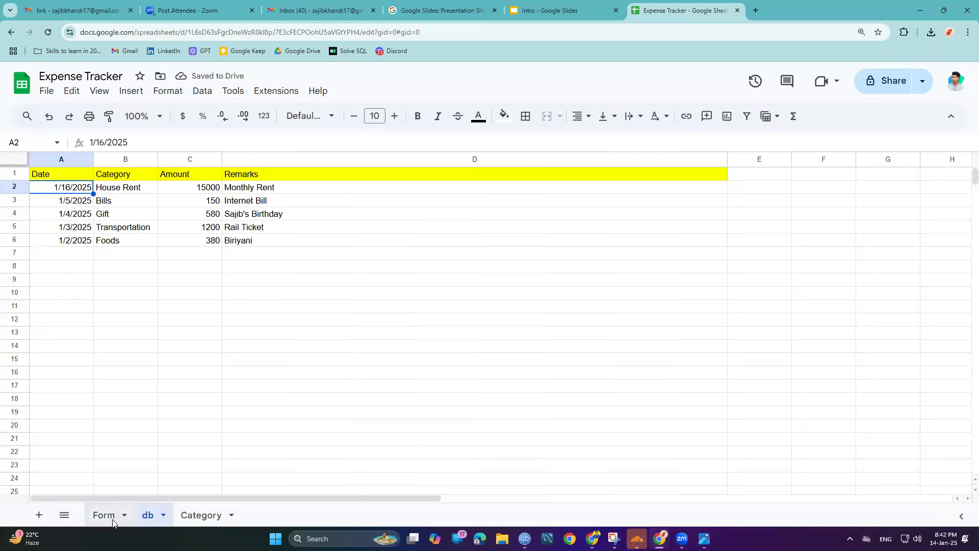
pyautogui.click(104, 516)
pyautogui.click(362, 200)
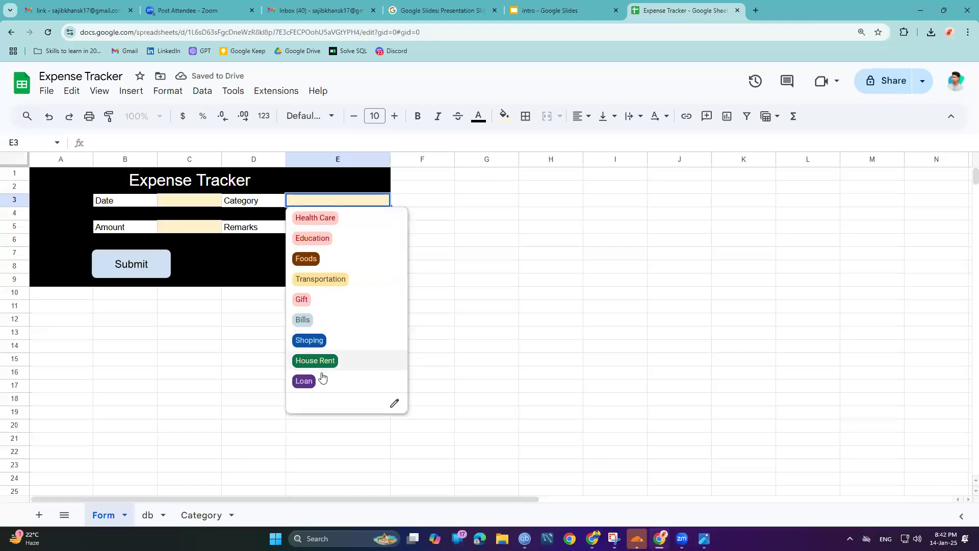
pyautogui.click(393, 404)
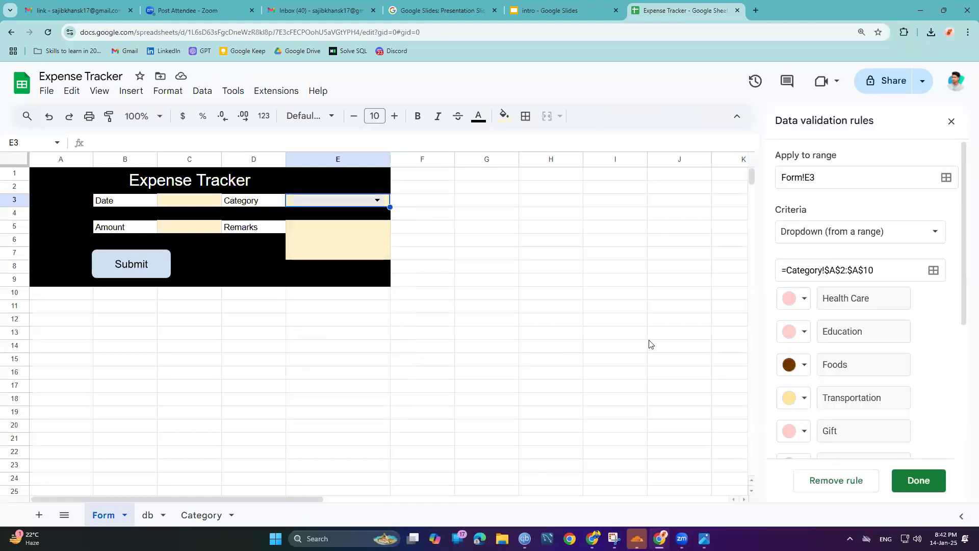
pyautogui.click(884, 271)
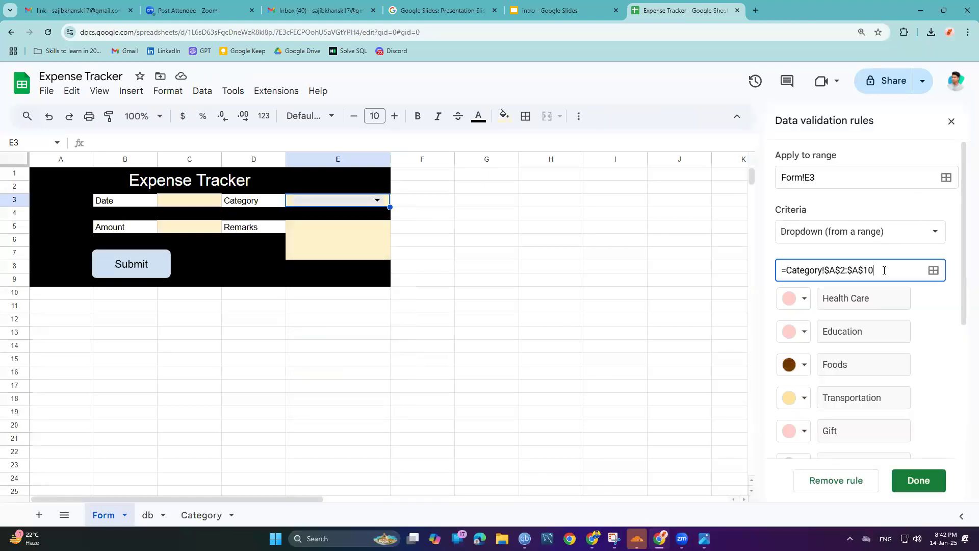
pyautogui.write('0')
pyautogui.click(918, 480)
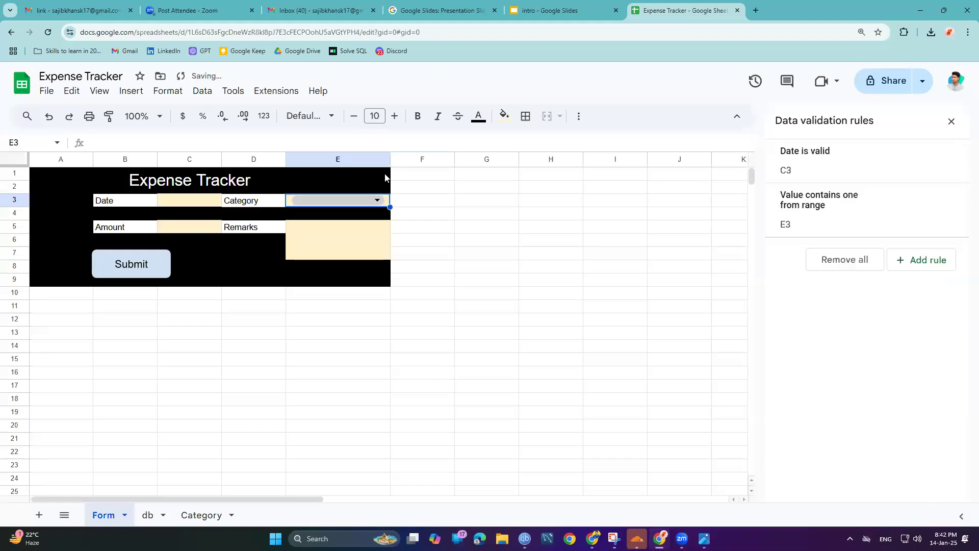
pyautogui.click(380, 200)
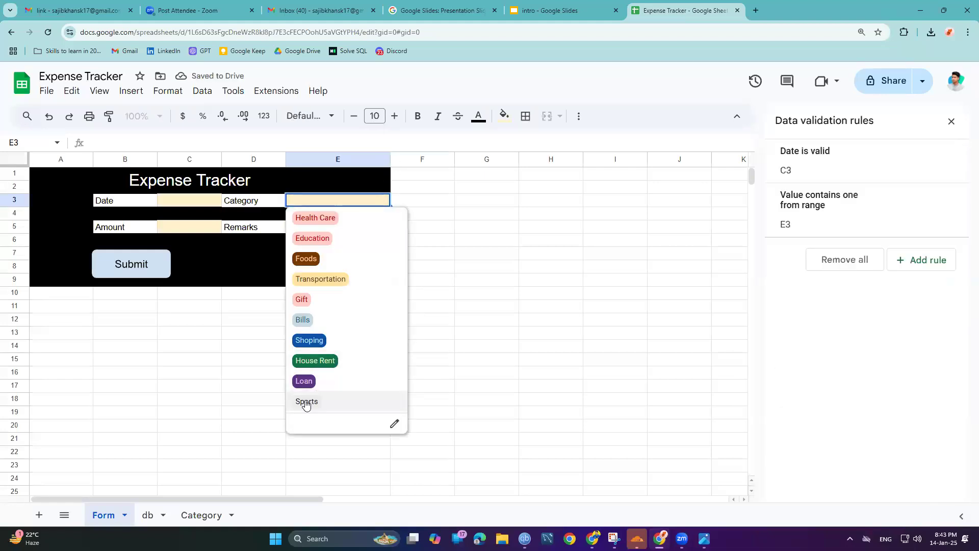
pyautogui.click(952, 121)
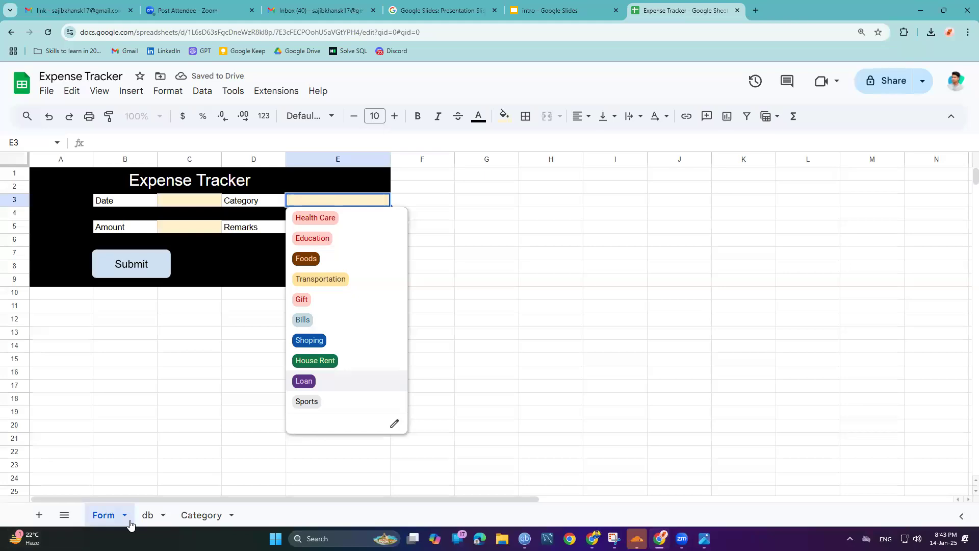
# Step: Add Football as a new category in A12 of the Category sheet
pyautogui.click(149, 515)
pyautogui.click(189, 516)
pyautogui.click(56, 157)
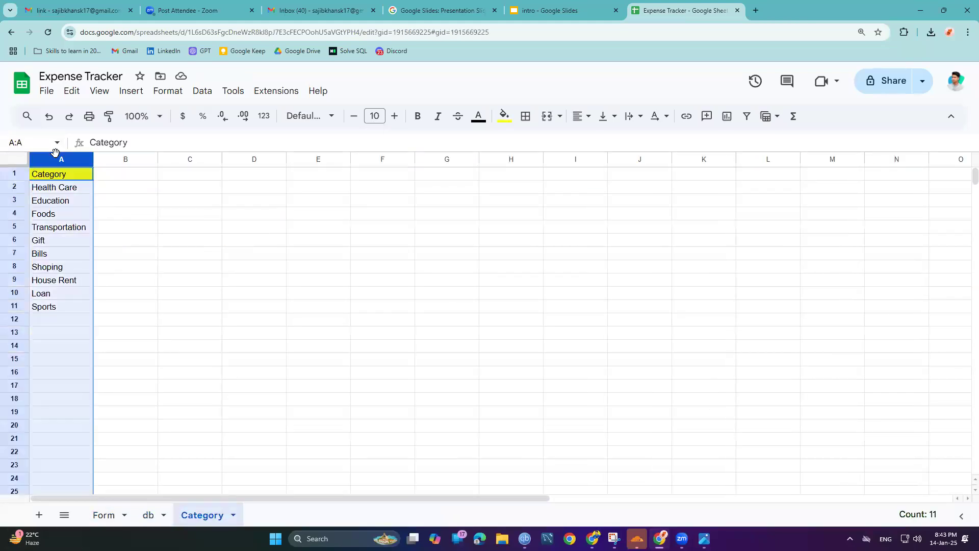
pyautogui.click(50, 319)
pyautogui.write('Foo')
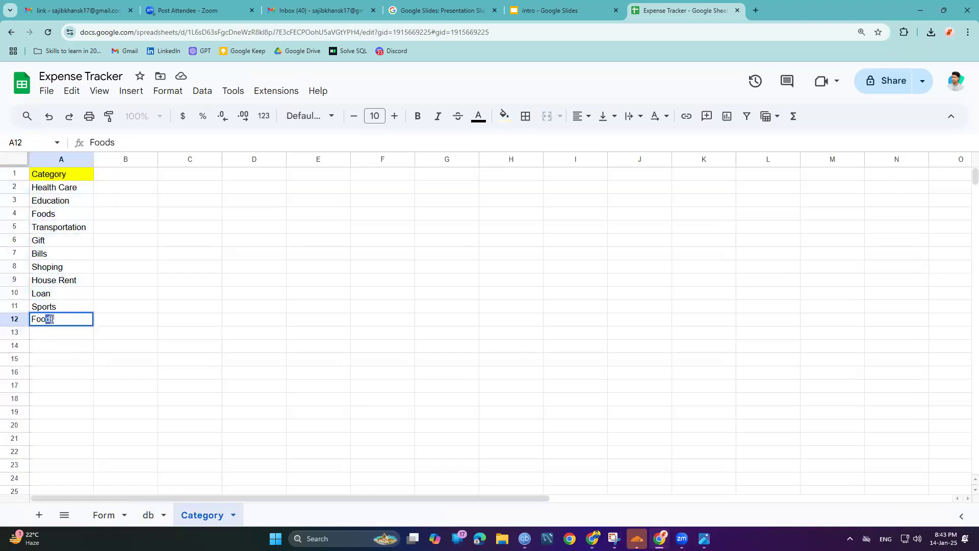
pyautogui.write('tball')
pyautogui.press('Return')
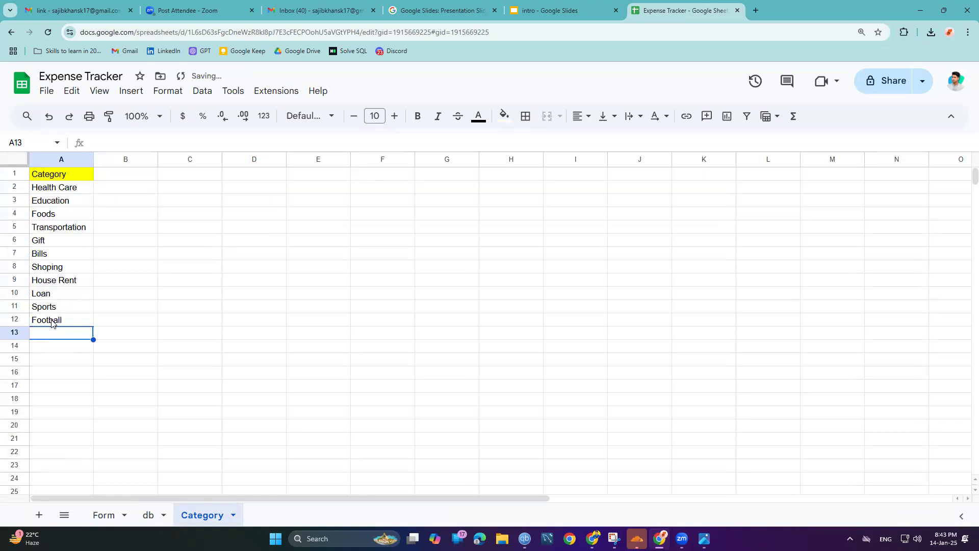
# Step: Check the category dropdown in E3 of the Form sheet and close the dashboard image
pyautogui.click(149, 515)
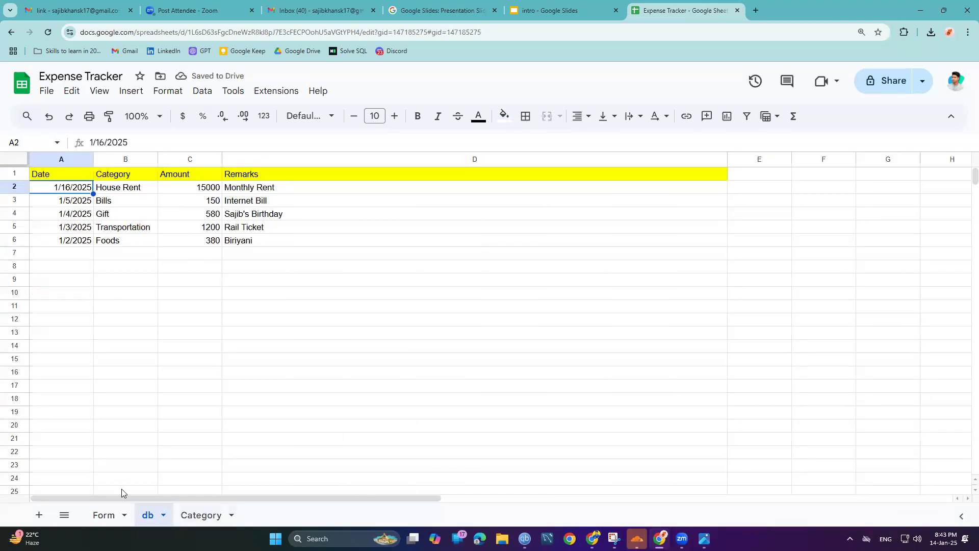
pyautogui.click(118, 516)
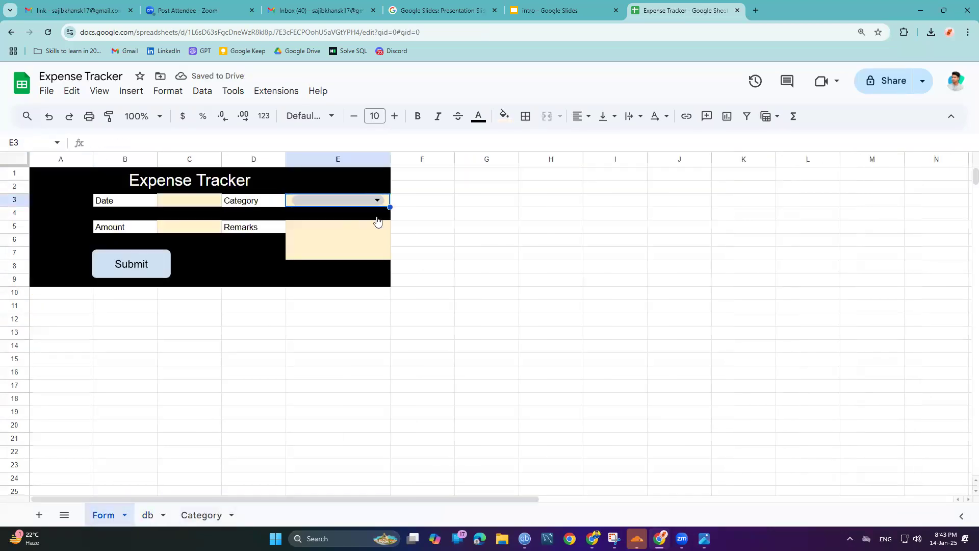
pyautogui.click(380, 200)
pyautogui.click(514, 360)
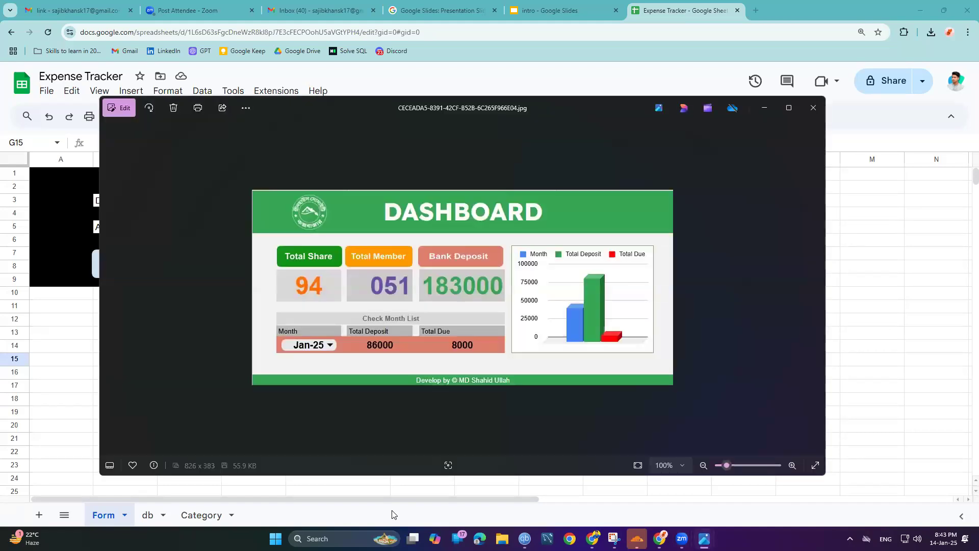
pyautogui.click(809, 111)
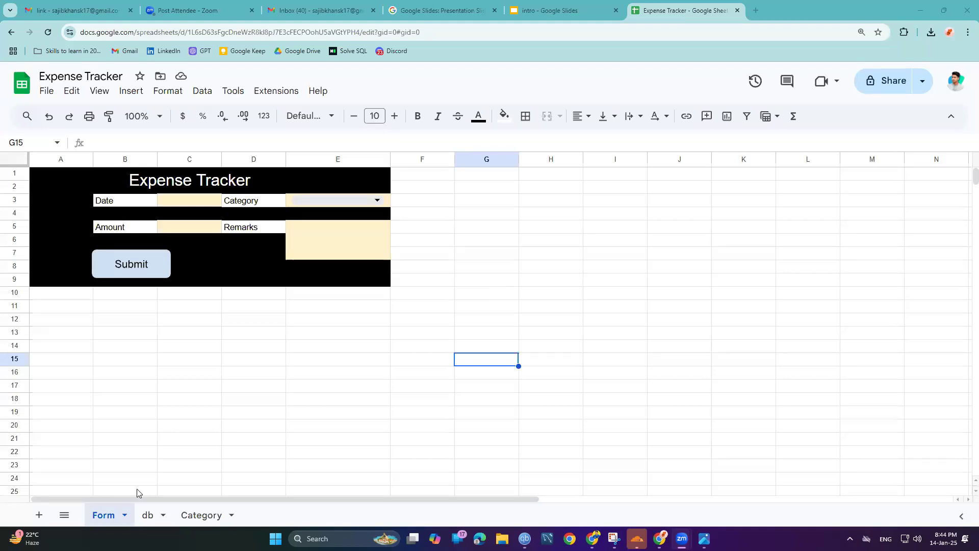
pyautogui.click(151, 515)
pyautogui.rightClick(145, 512)
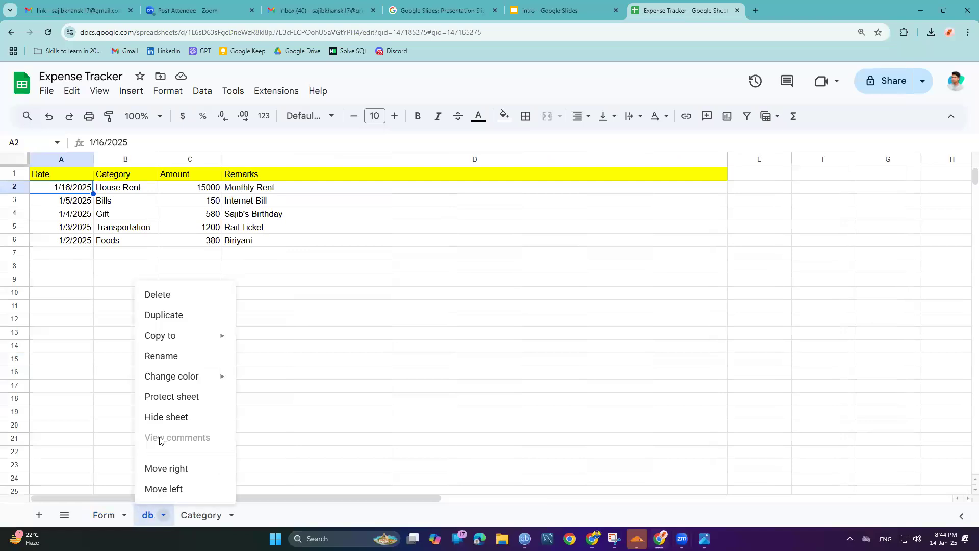
pyautogui.click(171, 397)
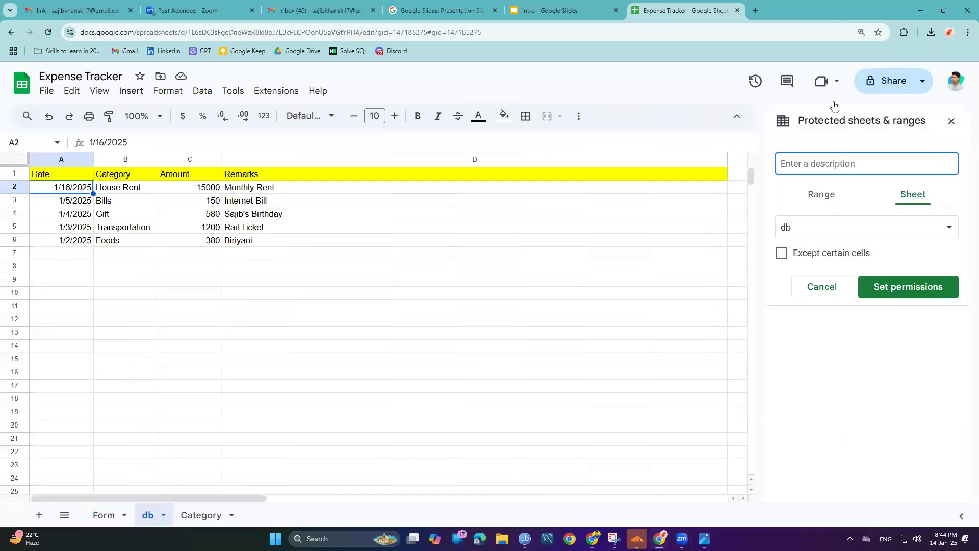
pyautogui.click(822, 196)
pyautogui.click(902, 199)
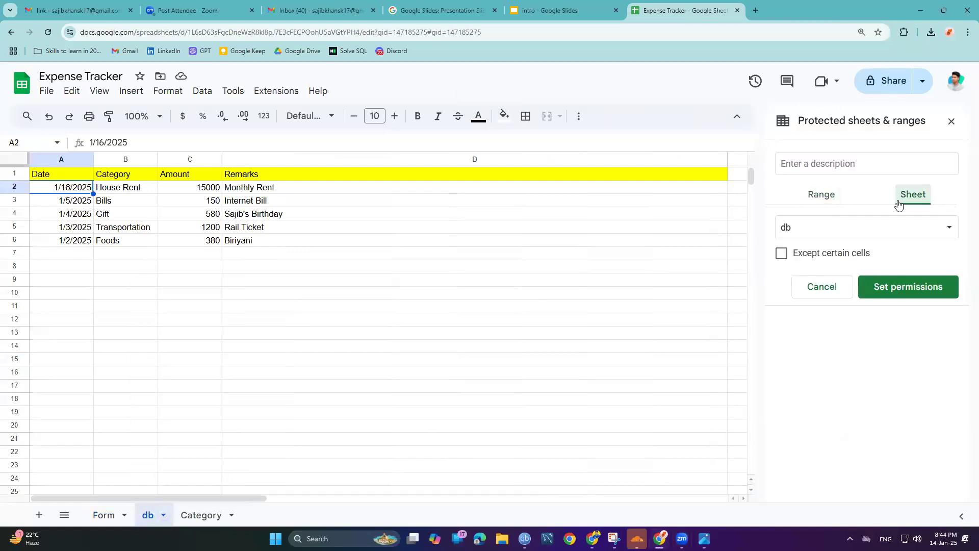
pyautogui.click(951, 122)
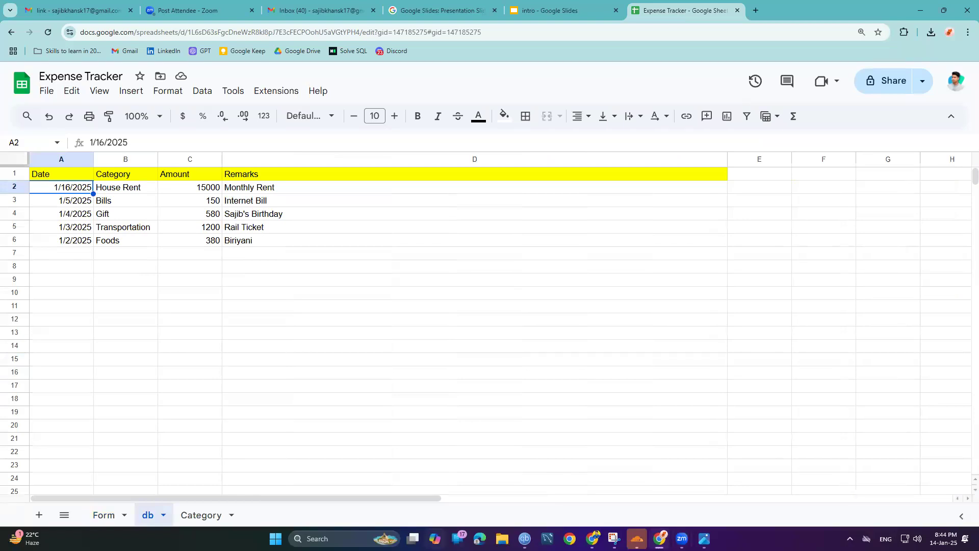
pyautogui.click(519, 50)
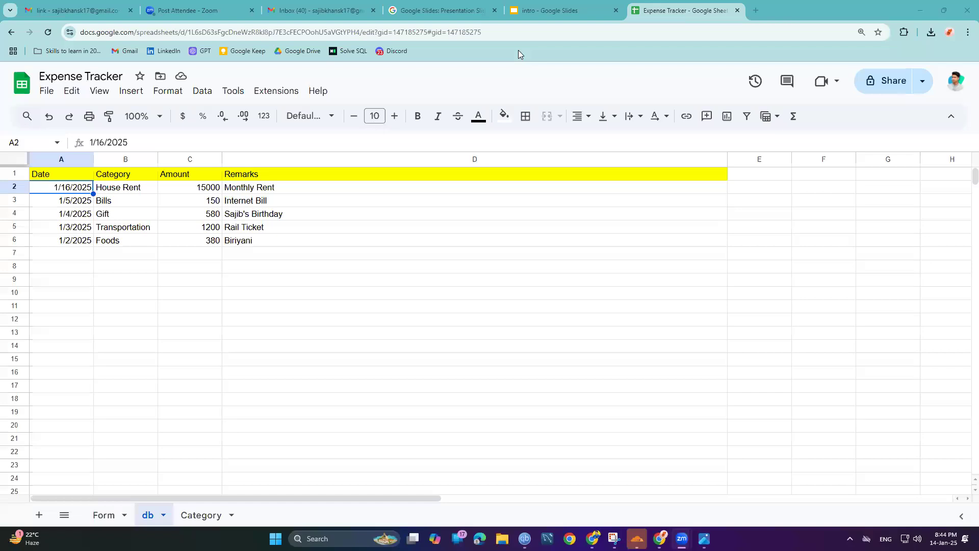
pyautogui.click(107, 517)
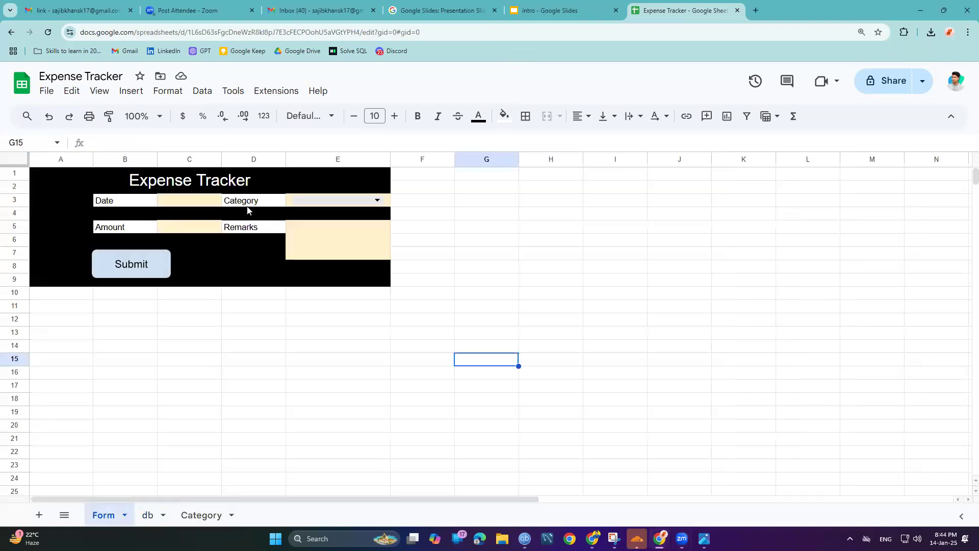
pyautogui.click(305, 203)
pyautogui.click(273, 251)
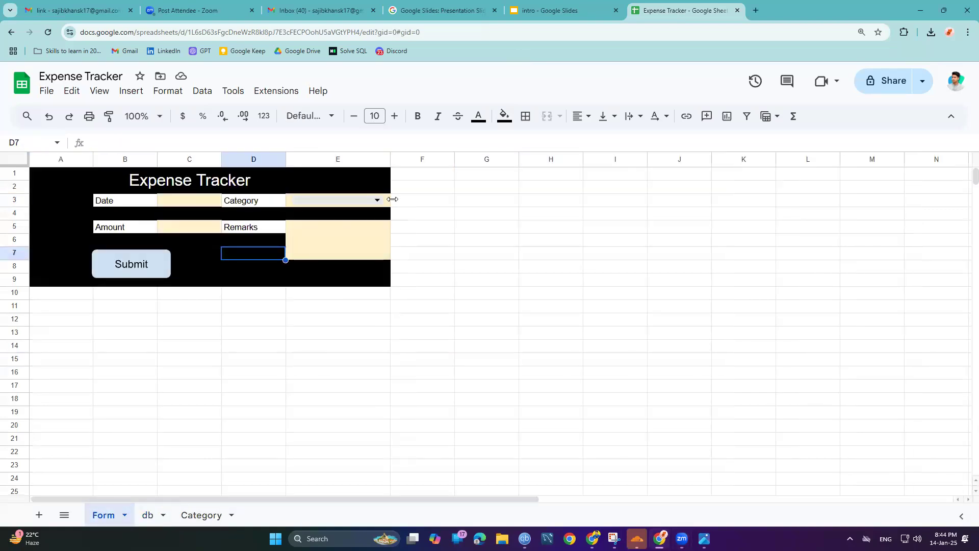
pyautogui.click(386, 200)
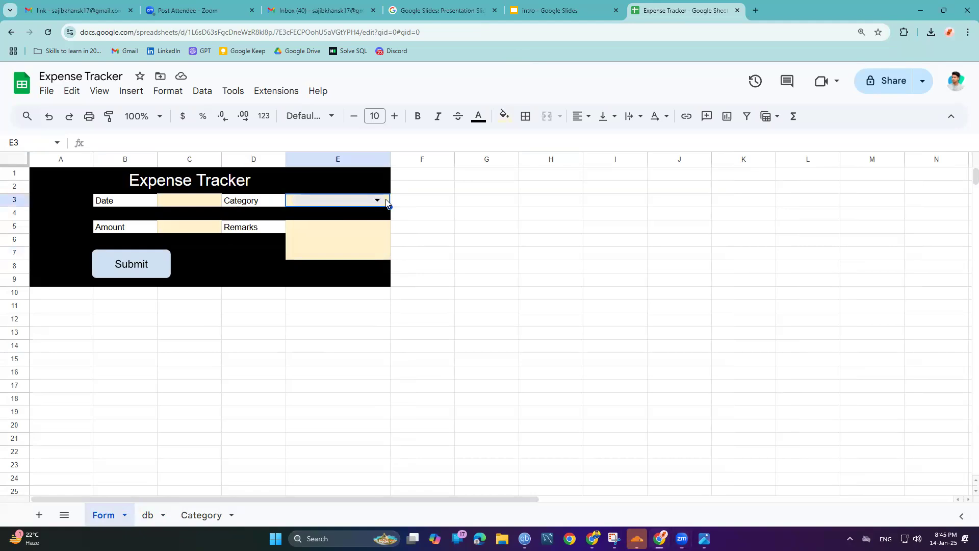
# Step: Protect the range db!A2 on the db sheet and save its editing permissions
pyautogui.click(145, 516)
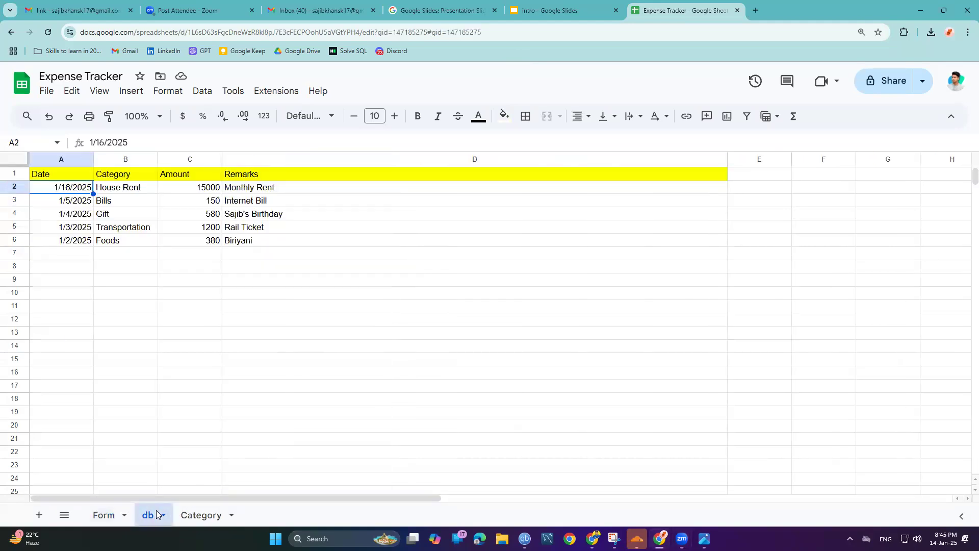
pyautogui.click(157, 514)
pyautogui.click(190, 397)
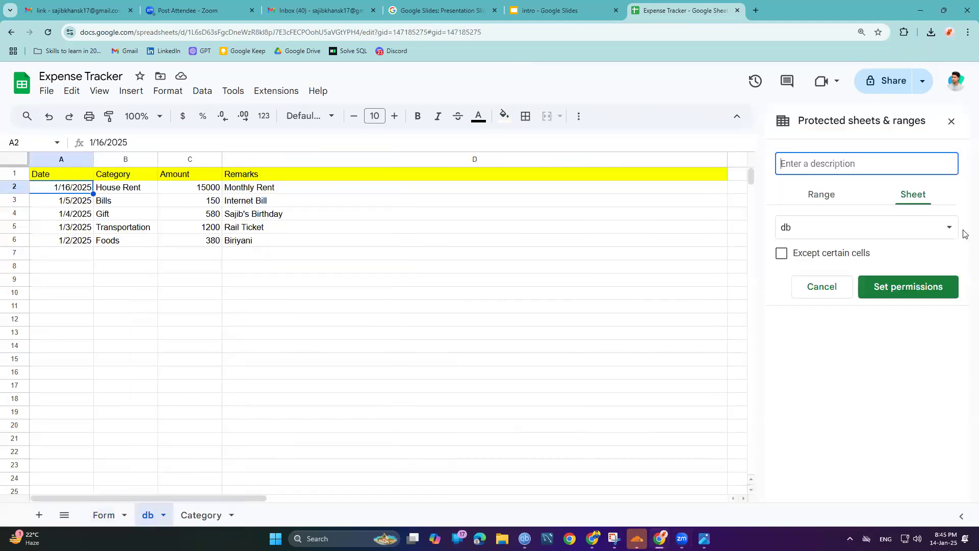
pyautogui.click(837, 197)
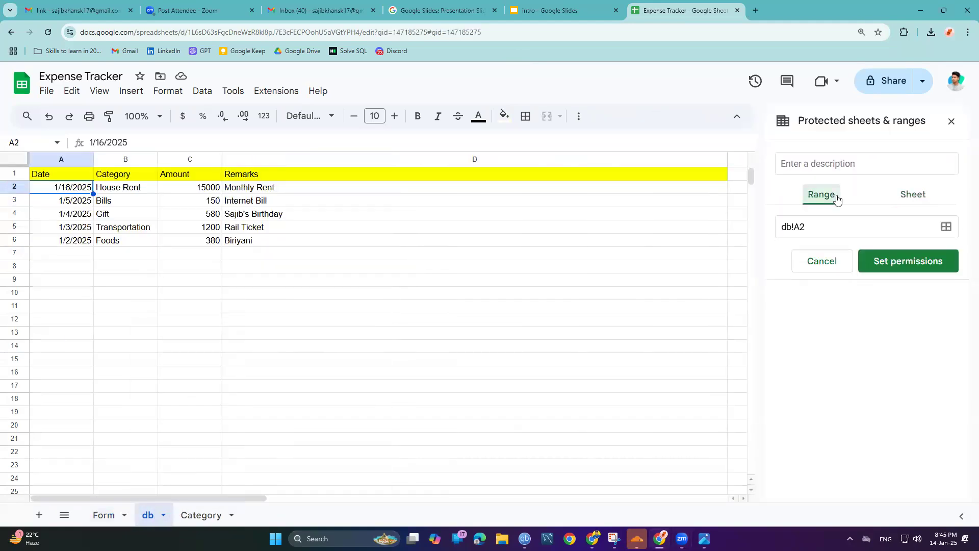
pyautogui.click(944, 227)
pyautogui.click(809, 255)
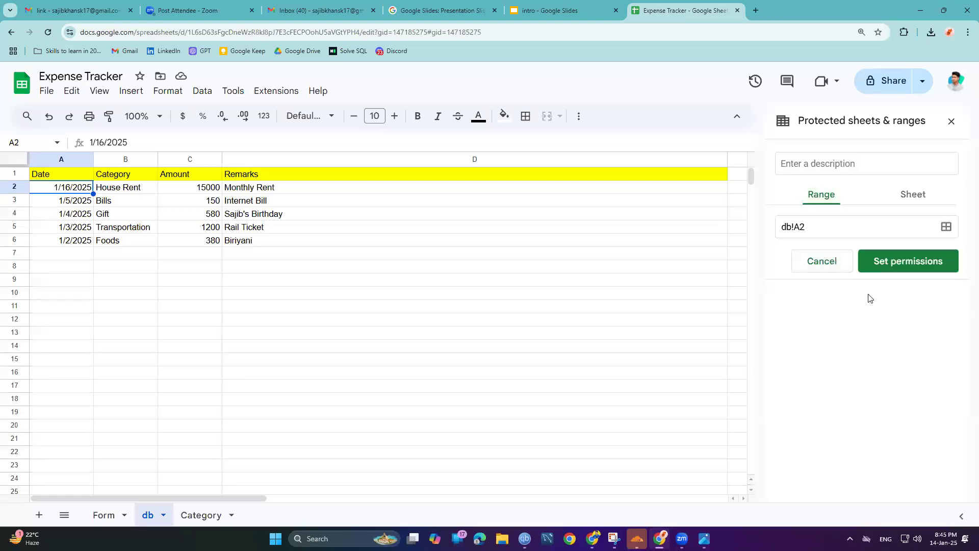
pyautogui.click(896, 258)
pyautogui.click(428, 306)
pyautogui.click(451, 305)
pyautogui.click(611, 359)
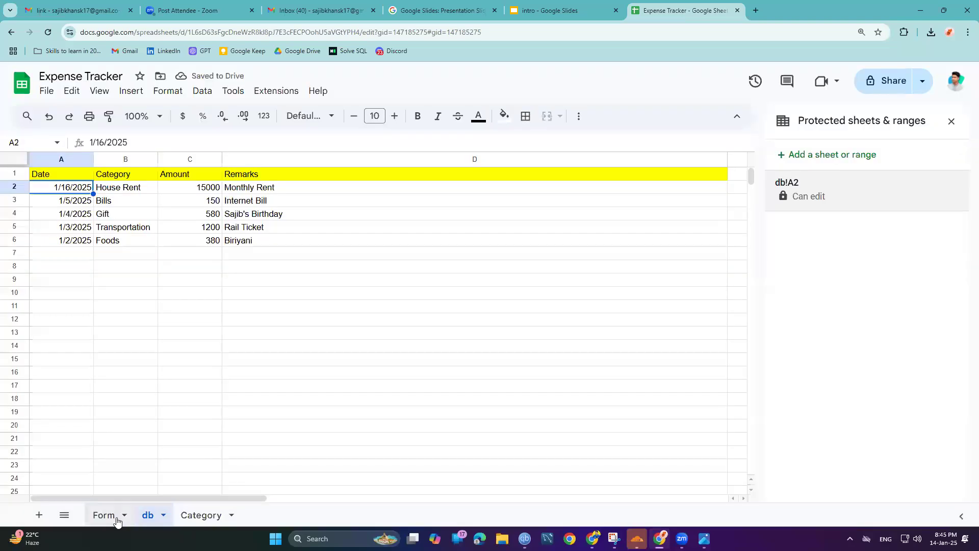
# Step: Look through the Form and db sheets and close the protected ranges settings
pyautogui.click(110, 516)
pyautogui.click(317, 201)
pyautogui.click(147, 515)
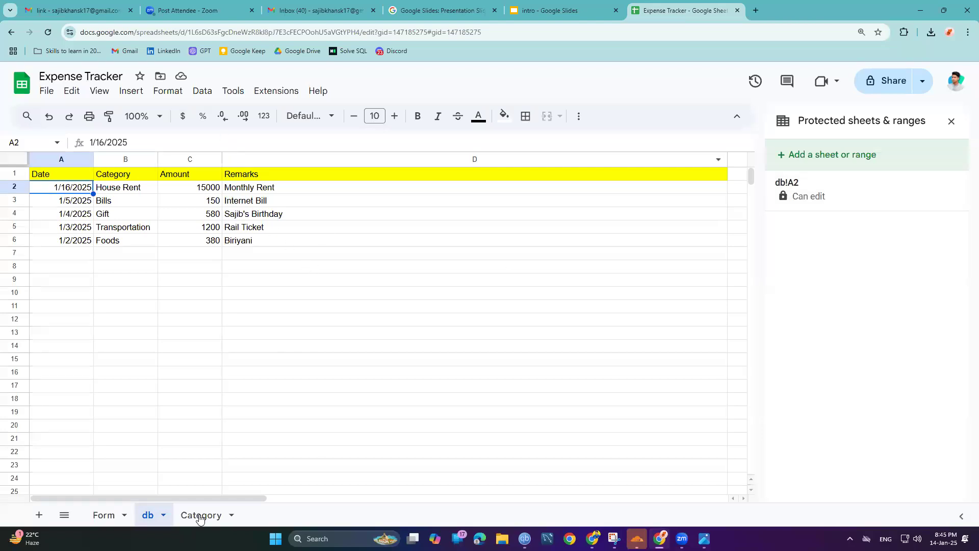
pyautogui.click(95, 521)
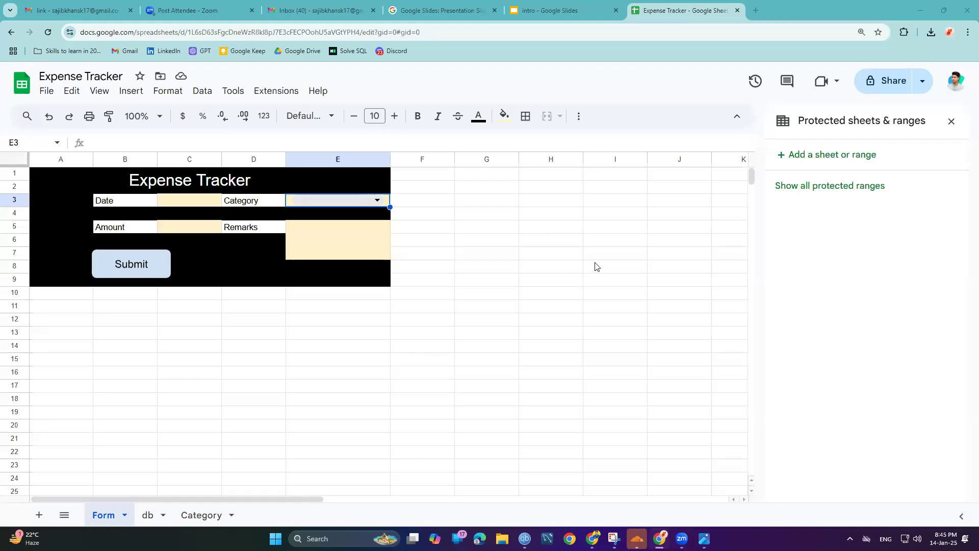
pyautogui.click(952, 121)
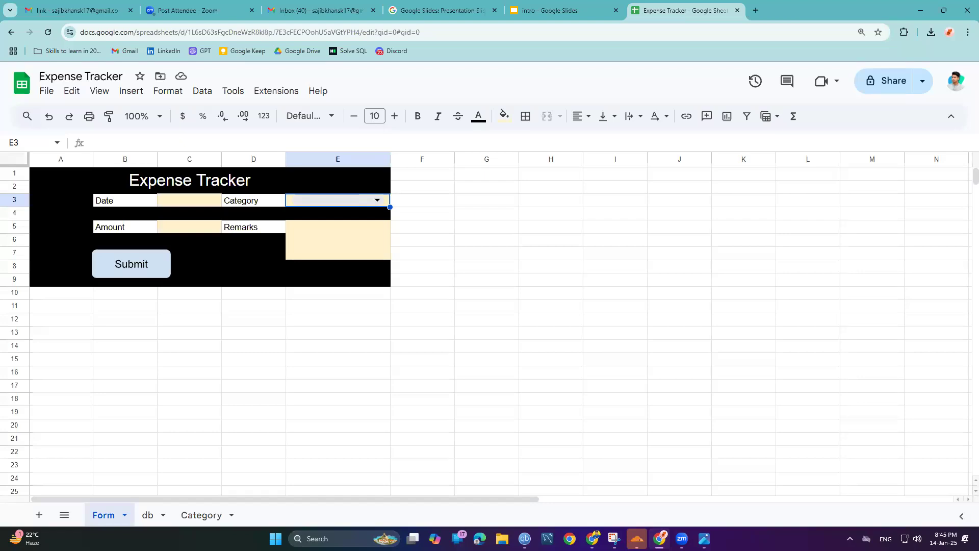
pyautogui.click(149, 514)
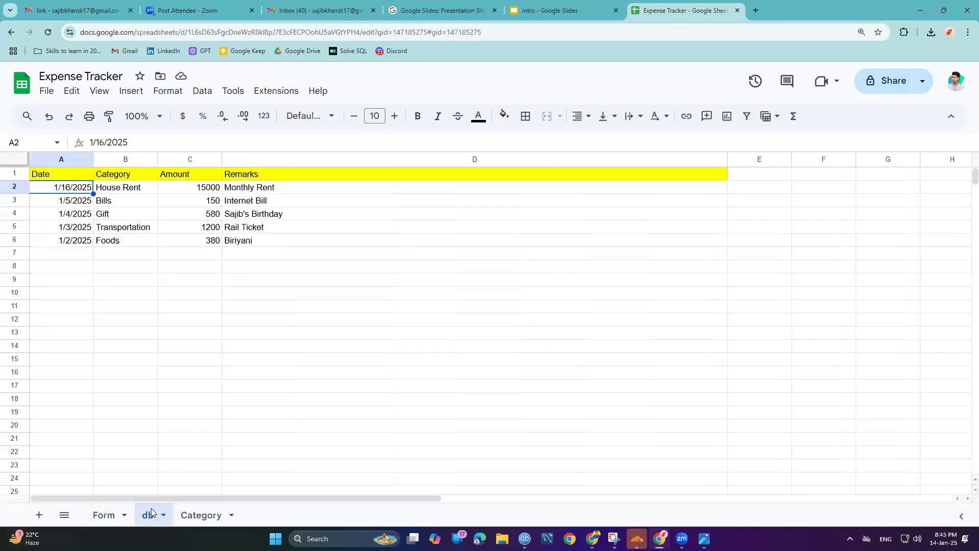
pyautogui.click(108, 515)
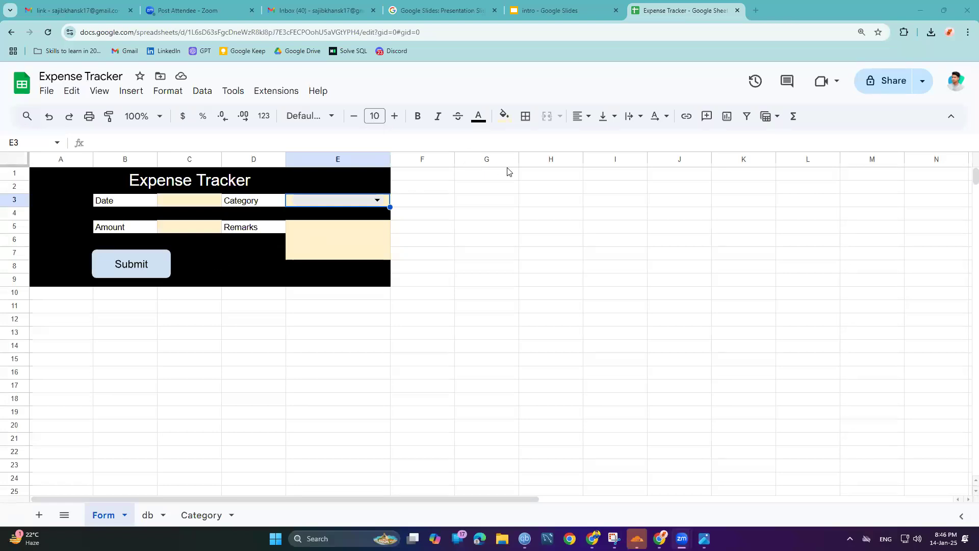
pyautogui.scroll(-3, 361, 289)
pyautogui.scroll(3, 360, 289)
# Step: Fill in the expense form with date 1/16/2025, category Foods, amount 1500 and remarks Guest
pyautogui.doubleClick(198, 201)
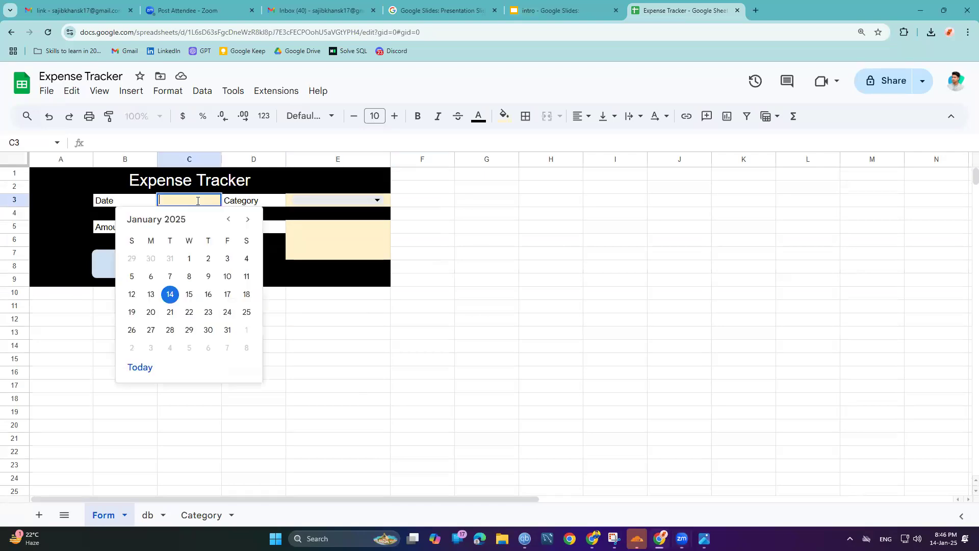
pyautogui.click(208, 294)
pyautogui.click(322, 203)
pyautogui.click(306, 258)
pyautogui.click(185, 226)
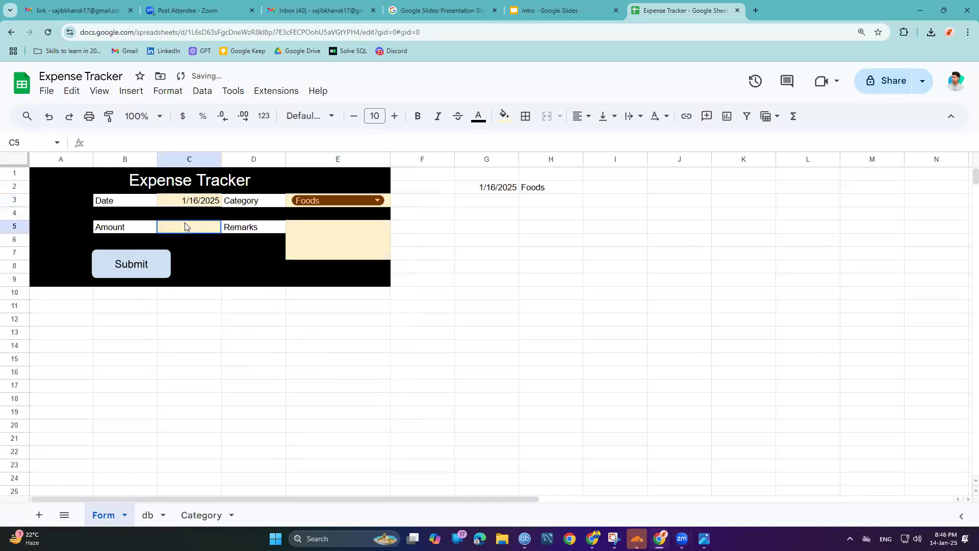
pyautogui.write('1500')
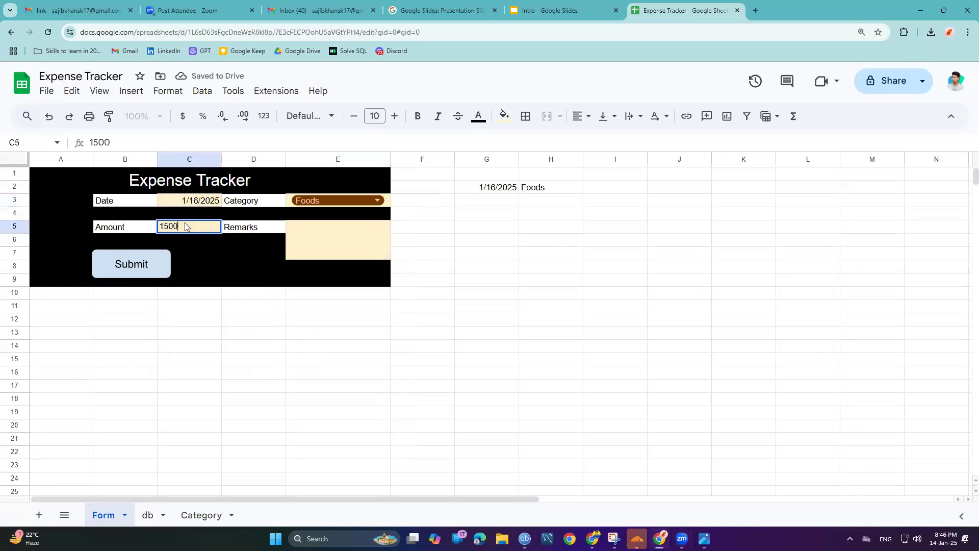
pyautogui.press('Return')
pyautogui.click(303, 240)
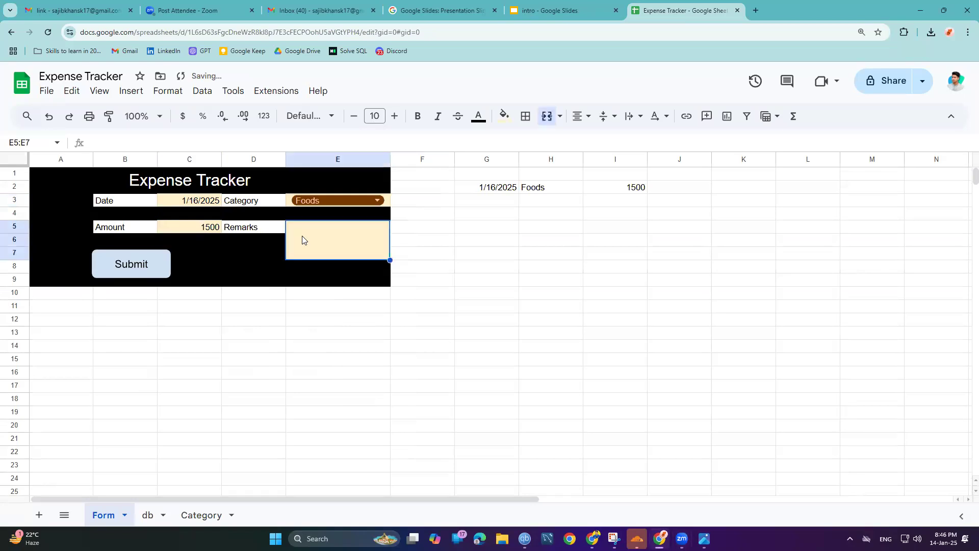
pyautogui.write('G')
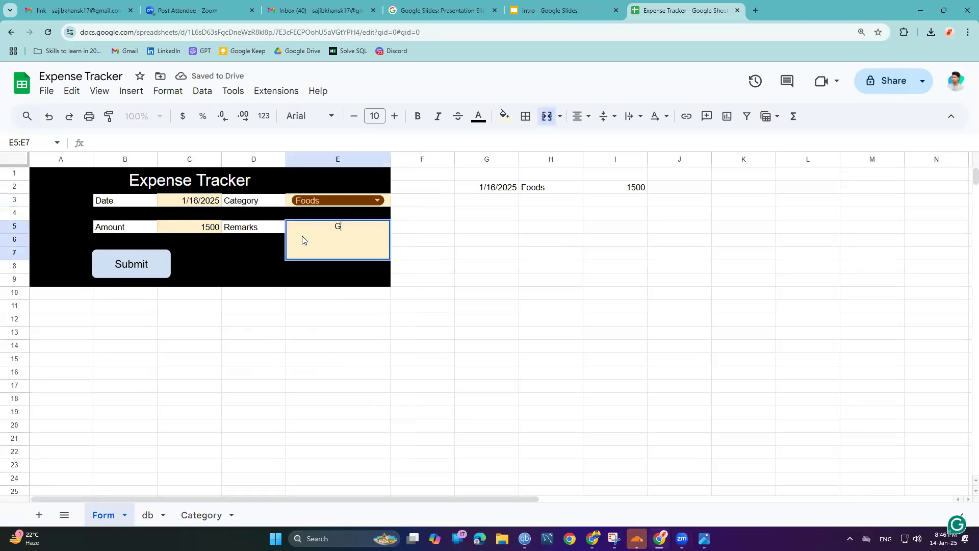
pyautogui.write('uest')
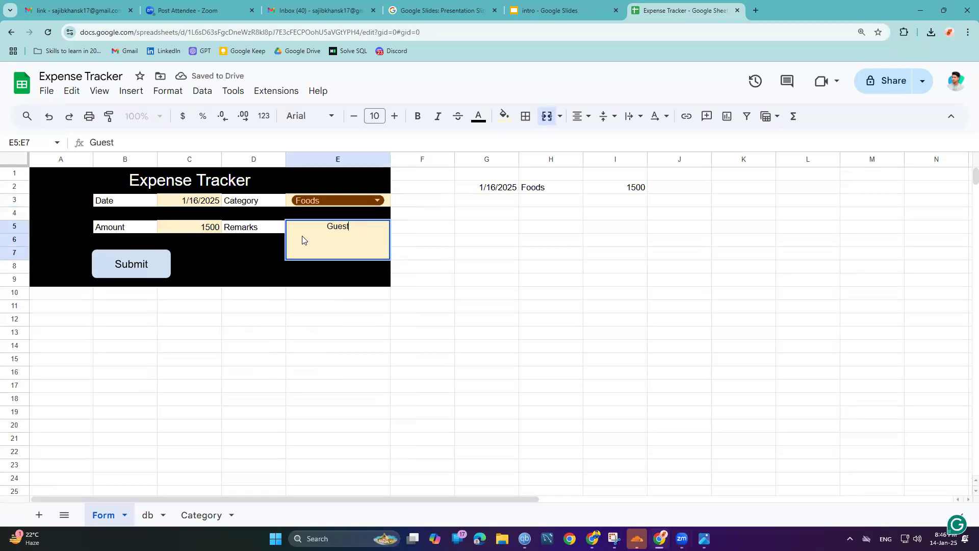
pyautogui.click(531, 266)
# Step: Set the text color of the linked cells G2:J2 on the Form sheet to white
pyautogui.moveTo(487, 188); pyautogui.dragTo(656, 188)
pyautogui.click(504, 116)
pyautogui.click(478, 116)
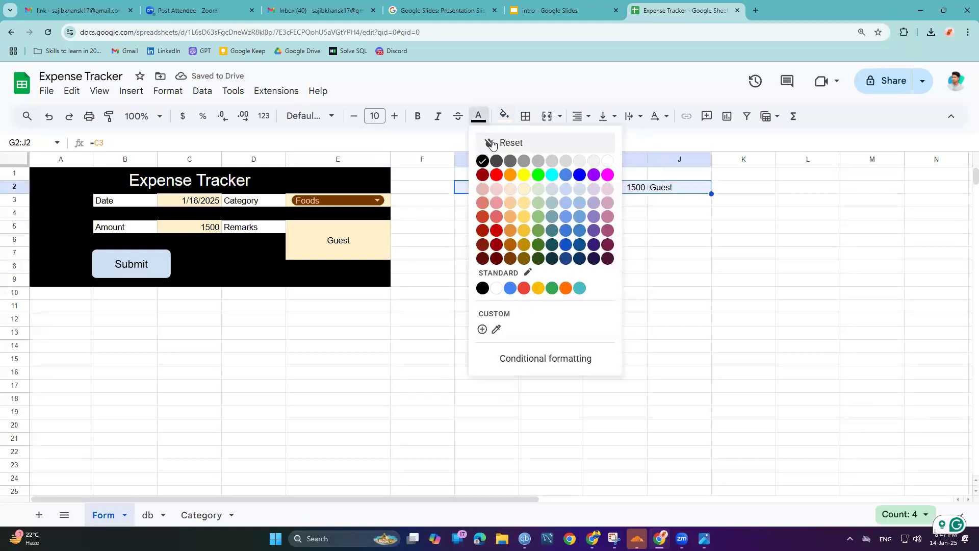
pyautogui.click(526, 140)
pyautogui.click(479, 116)
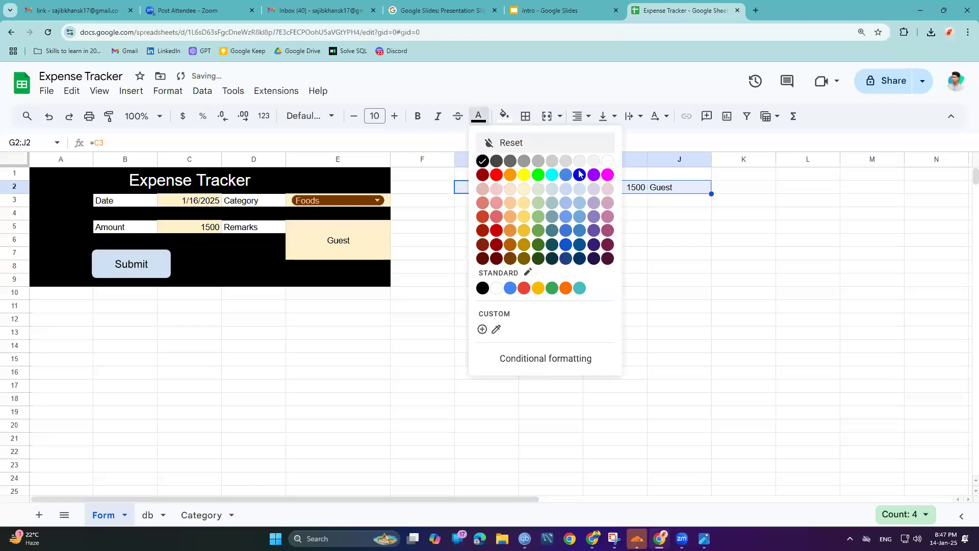
pyautogui.click(607, 161)
pyautogui.click(615, 253)
# Step: Submit the expense entry from the form and check the db sheet for it
pyautogui.click(124, 267)
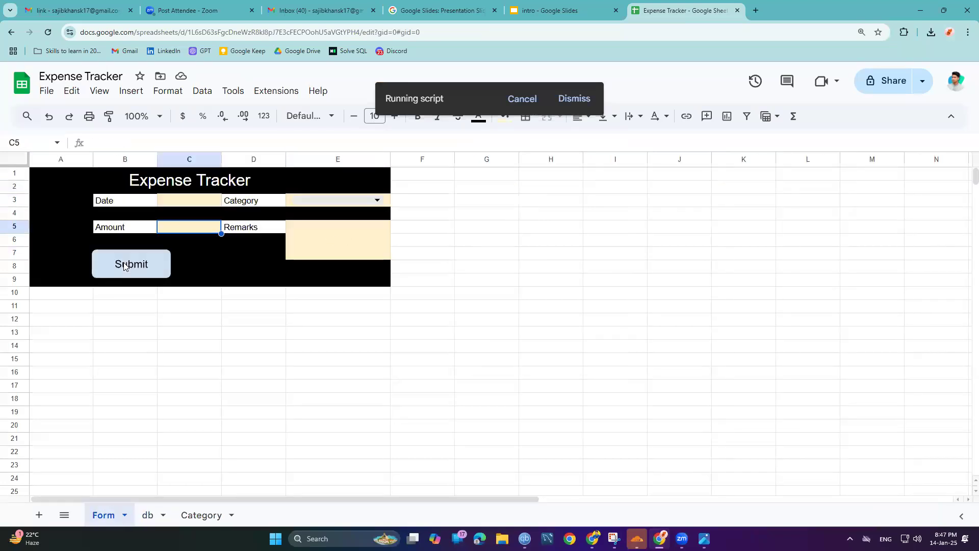
pyautogui.click(143, 522)
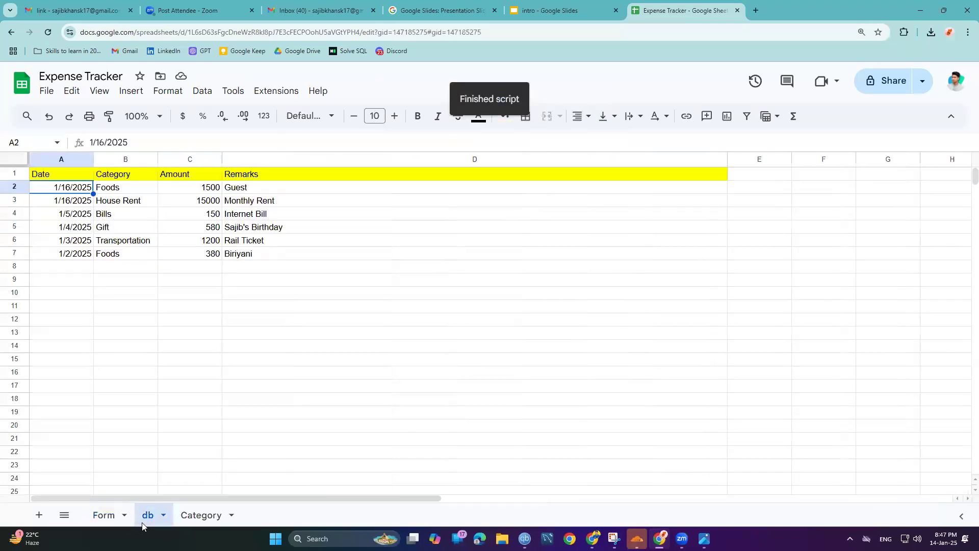
# Step: Look through the Form, db and Category sheets of the Expense Tracker
pyautogui.click(103, 516)
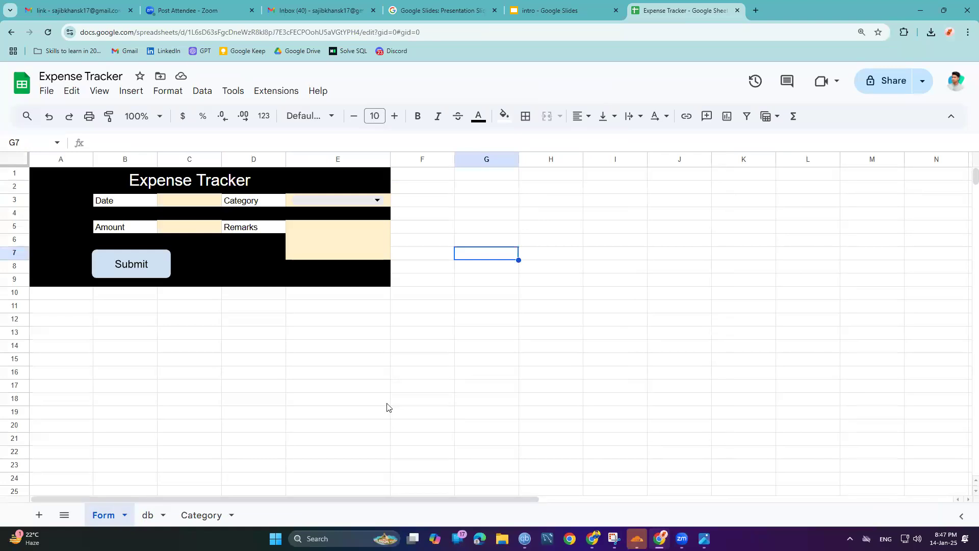
pyautogui.doubleClick(184, 203)
pyautogui.click(416, 352)
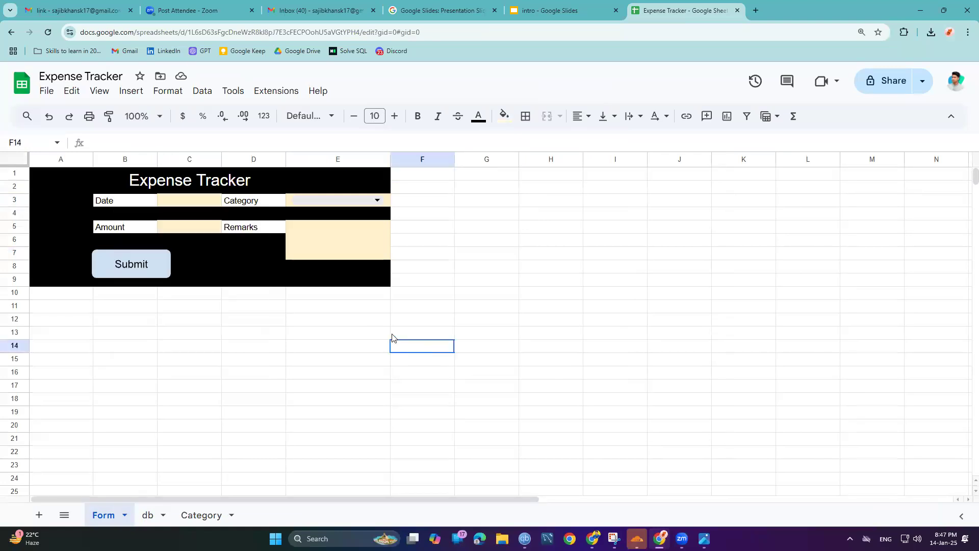
pyautogui.click(195, 32)
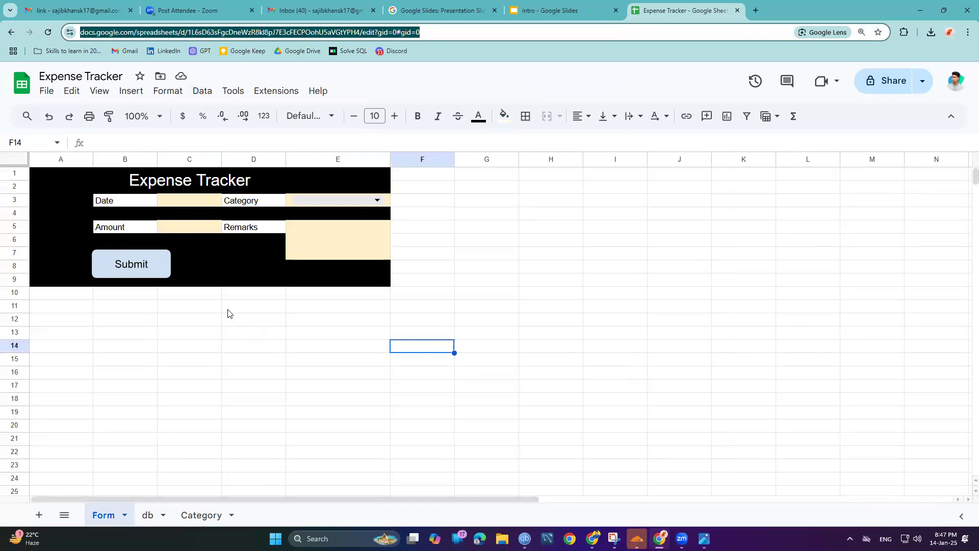
pyautogui.click(200, 515)
pyautogui.click(148, 515)
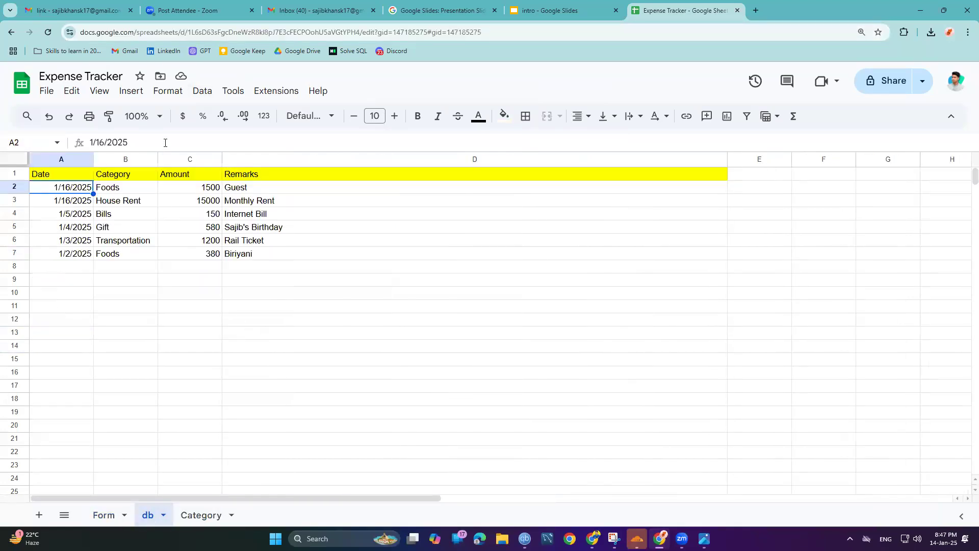
pyautogui.moveTo(87, 176); pyautogui.dragTo(268, 399)
pyautogui.click(103, 515)
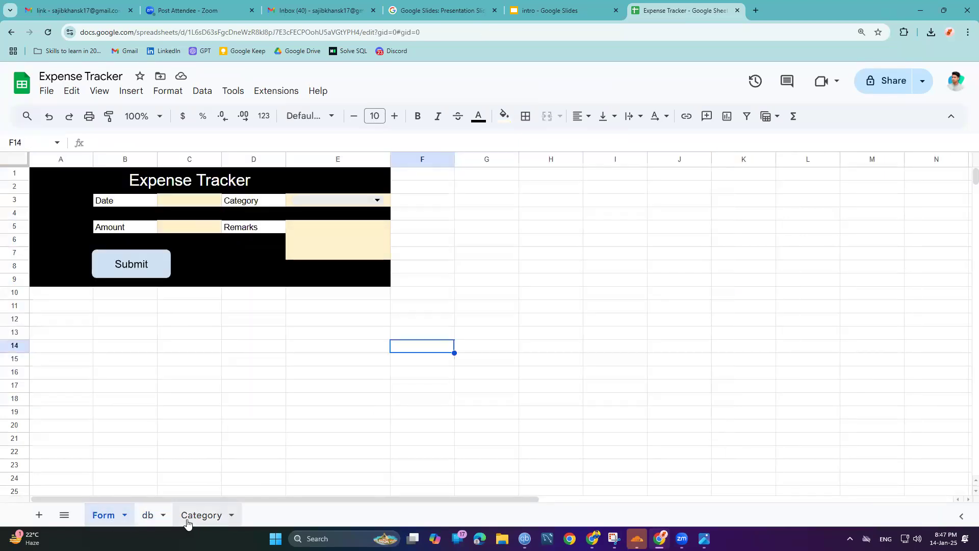
pyautogui.click(202, 515)
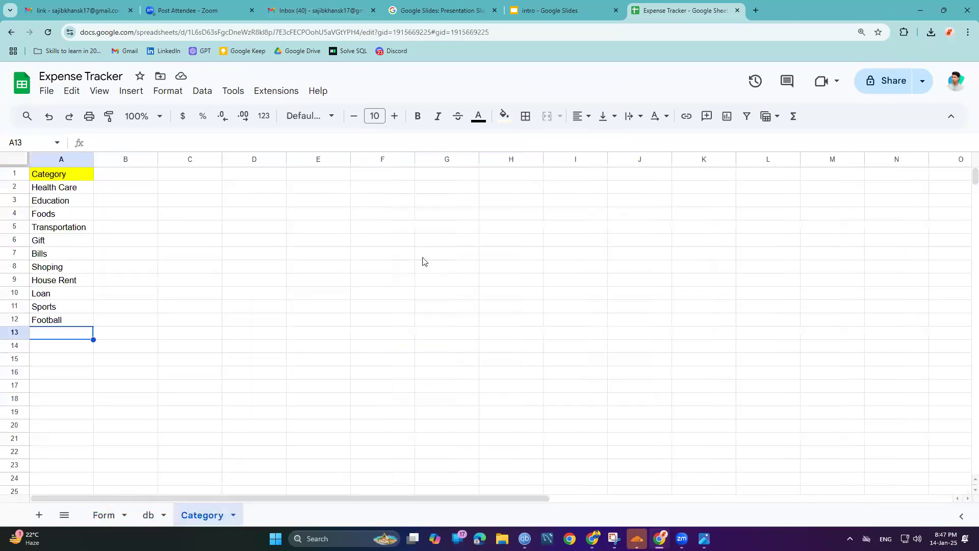
pyautogui.click(153, 515)
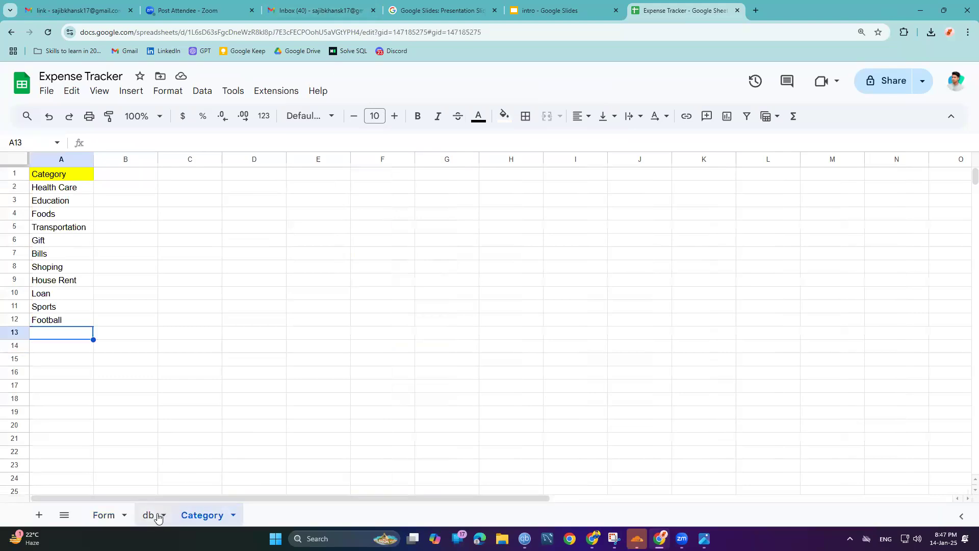
# Step: Copy the header and first two entries, A1:D3, of the db sheet
pyautogui.click(63, 176)
pyautogui.moveTo(64, 180); pyautogui.dragTo(293, 208)
pyautogui.hotkey('ctrl', 'c')
# Step: Open ChatGPT in a new browser tab and log in with the Google account
pyautogui.click(758, 10)
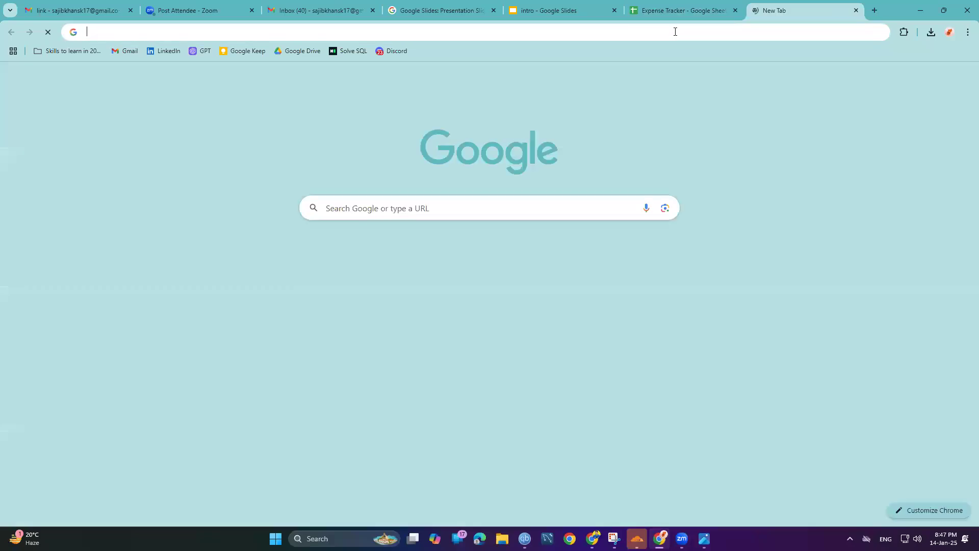
pyautogui.write('chat.')
pyautogui.press('Return')
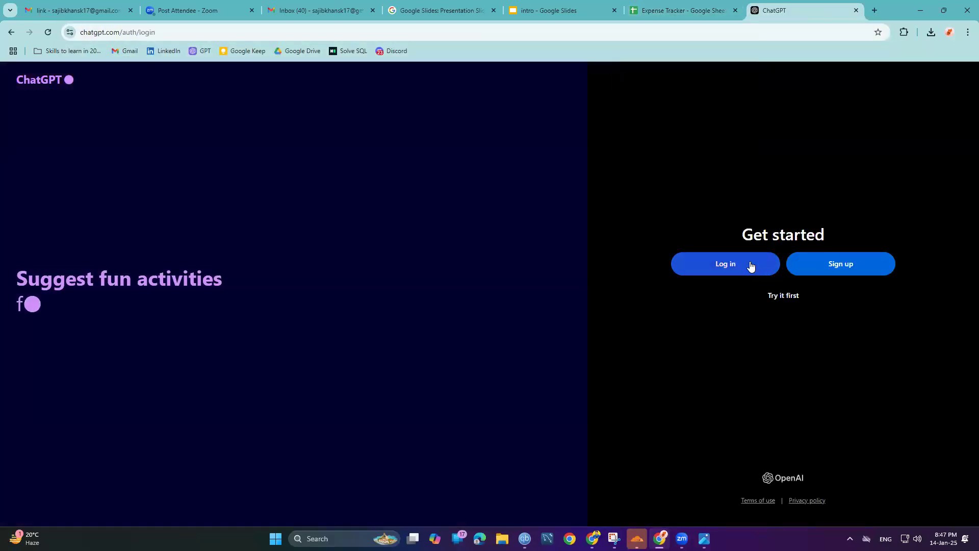
pyautogui.click(750, 265)
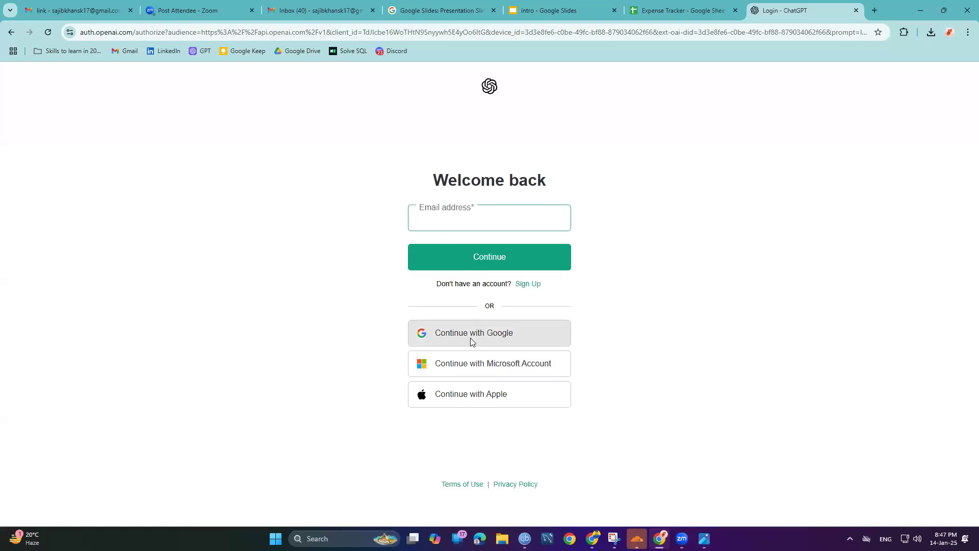
pyautogui.click(470, 338)
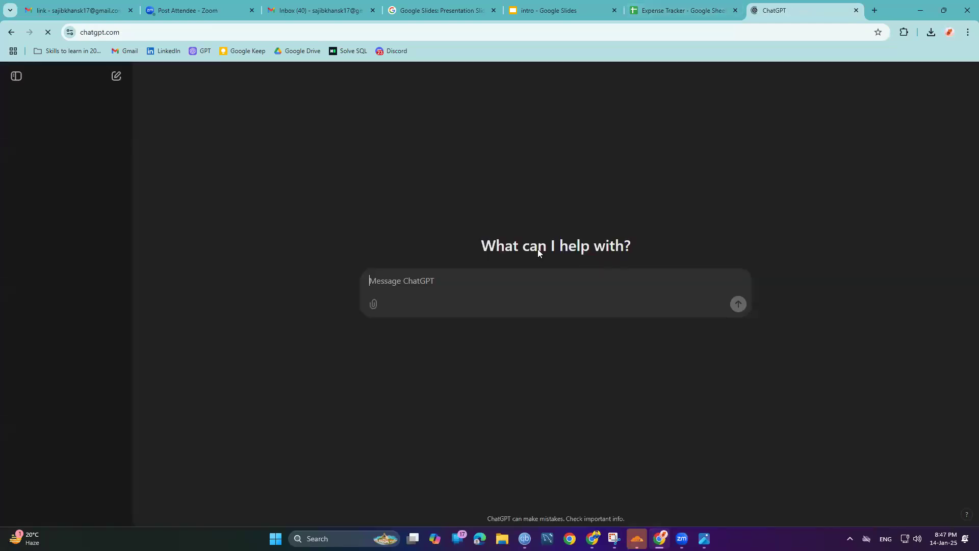
# Step: Paste the copied expense rows into a new ChatGPT message and leave a blank line below them
pyautogui.hotkey('ctrl', 'v')
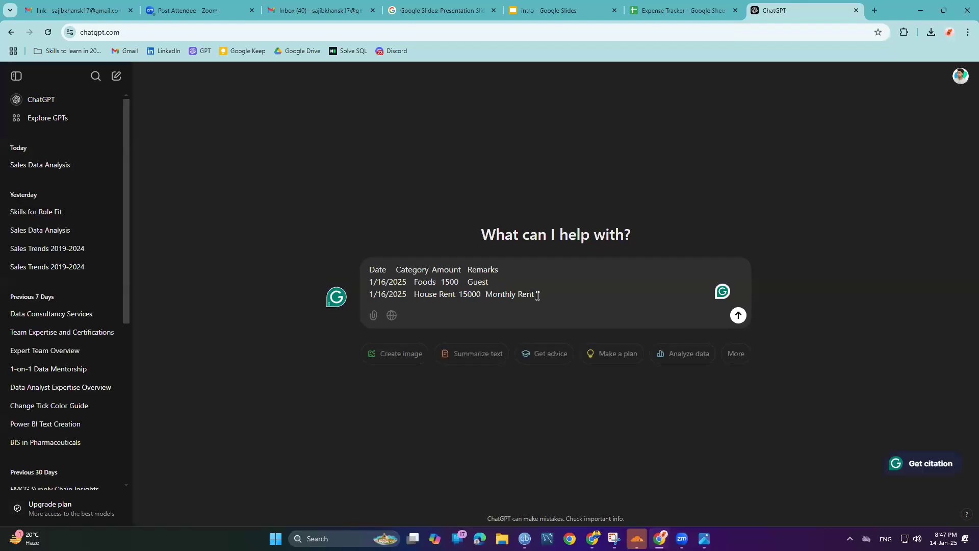
pyautogui.hotkey('shift', 'Return')
pyautogui.hotkey('shift', 'Return')
pyautogui.hotkey('shift', 'Return')
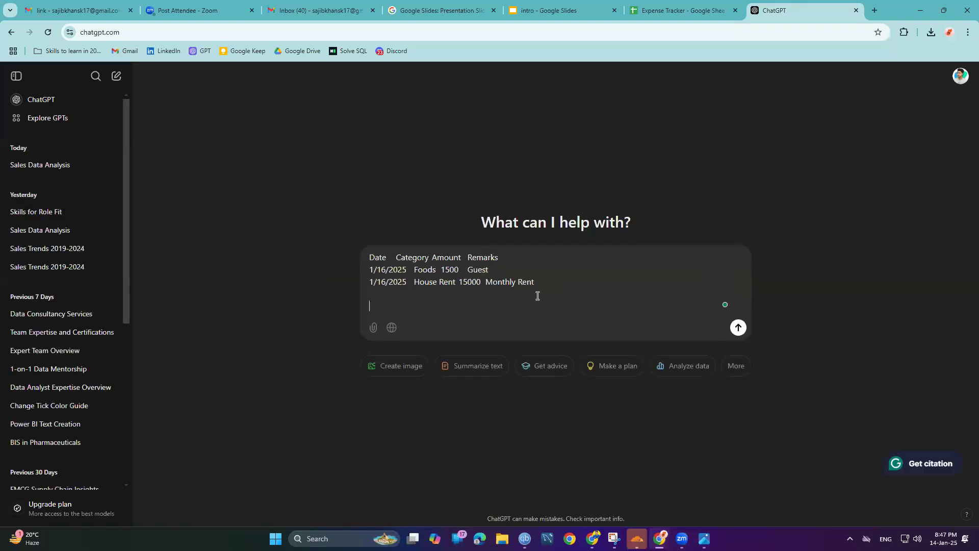
# Step: Add "I need dummy data daterange should be 2025-1-1 to 2025-1-31 and category could be" to the message, ending with a new line
pyautogui.write('add')
pyautogui.press('BackSpace')
pyautogui.press('BackSpace')
pyautogui.press('BackSpace')
pyautogui.press('BackSpace')
pyautogui.press('BackSpace')
pyautogui.write('in')
pyautogui.press('BackSpace')
pyautogui.press('BackSpace')
pyautogui.write('I need dummy data date s')
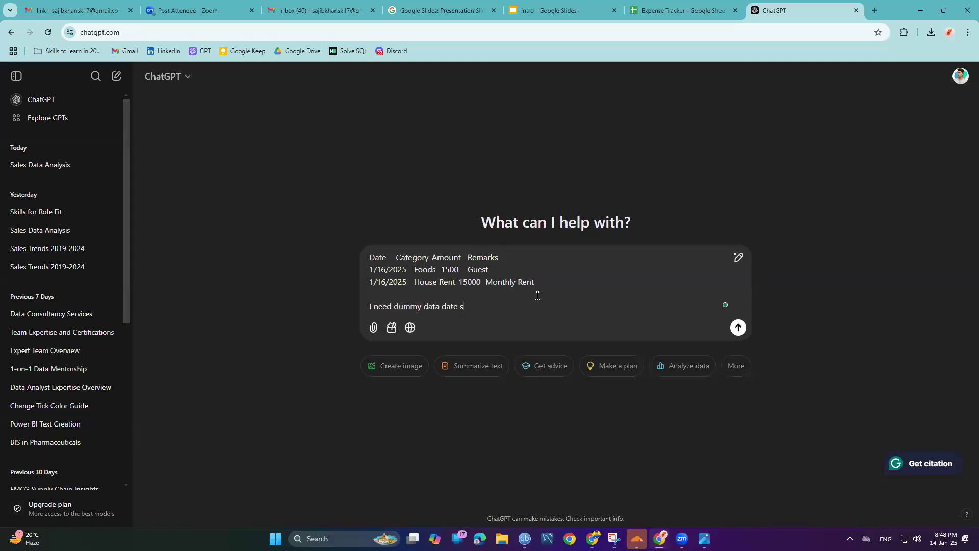
pyautogui.press('BackSpace')
pyautogui.press('BackSpace')
pyautogui.write('range should be 2025-1-1 to 2025-1-31 and category')
pyautogui.press('BackSpace')
pyautogui.press('BackSpace')
pyautogui.press('BackSpace')
pyautogui.press('BackSpace')
pyautogui.write('gory betwe')
pyautogui.press('BackSpace')
pyautogui.press('BackSpace')
pyautogui.press('BackSpace')
pyautogui.press('BackSpace')
pyautogui.press('BackSpace')
pyautogui.write('sho')
pyautogui.press('BackSpace')
pyautogui.press('BackSpace')
pyautogui.press('BackSpace')
pyautogui.write('could be')
pyautogui.hotkey('shift', 'Return')
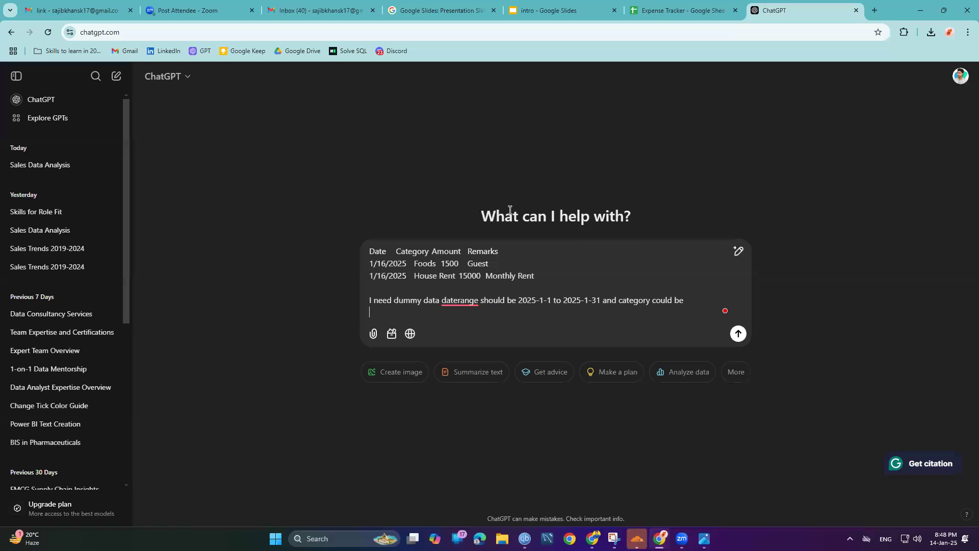
# Step: Copy the category names in A2:A12 of the Category sheet and paste them into the ChatGPT message
pyautogui.click(549, 10)
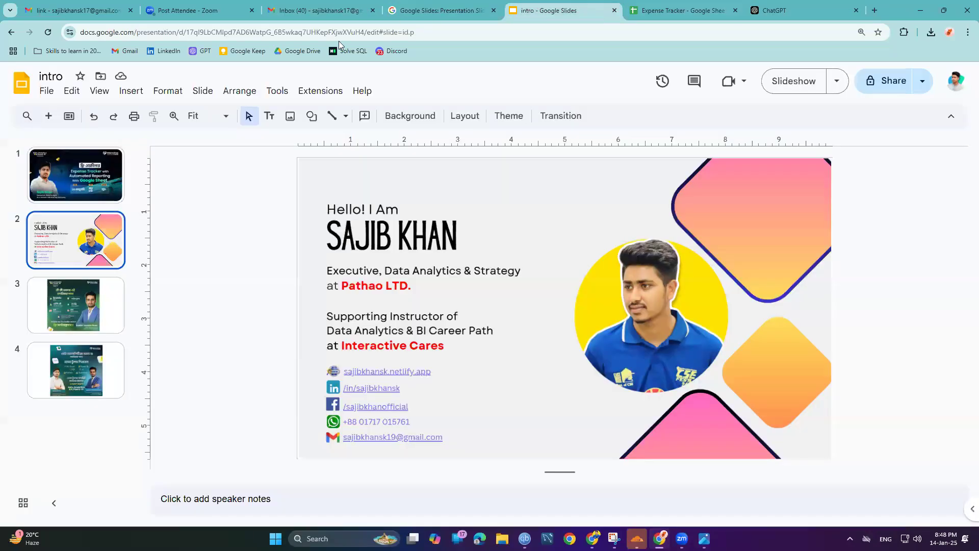
pyautogui.click(683, 10)
pyautogui.click(202, 515)
pyautogui.click(64, 188)
pyautogui.moveTo(63, 189); pyautogui.dragTo(79, 321)
pyautogui.hotkey('ctrl', 'c')
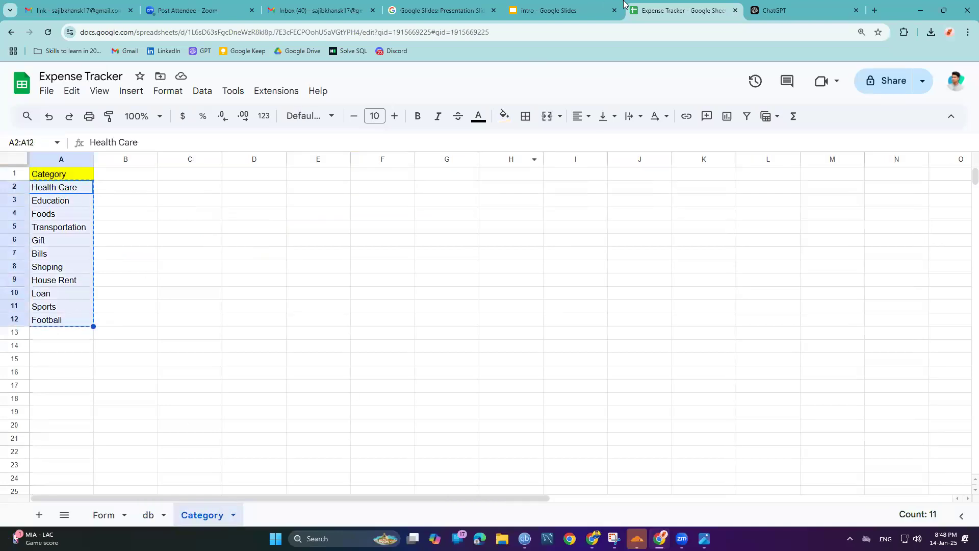
pyautogui.click(765, 17)
pyautogui.hotkey('ctrl', 'v')
pyautogui.scroll(-3, 452, 325)
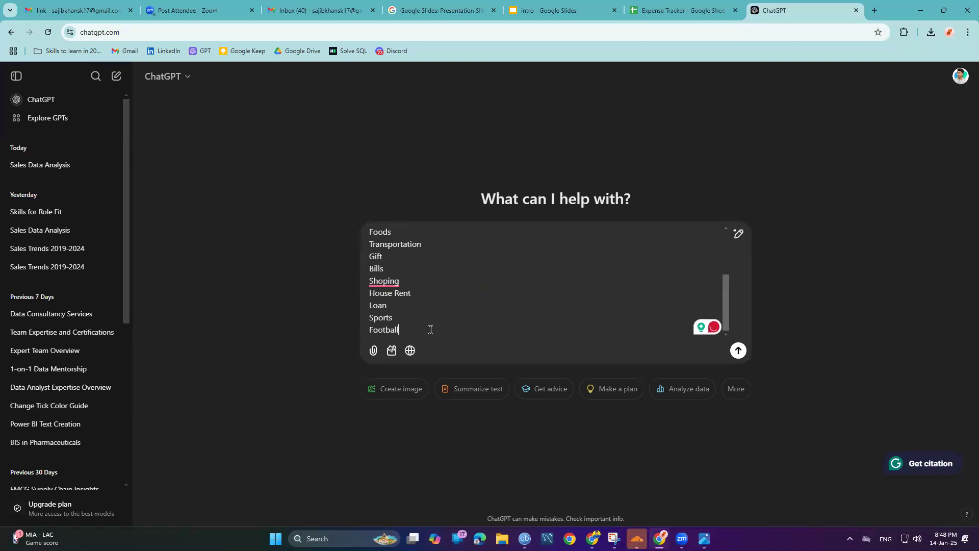
# Step: Finish the ChatGPT message with "generate 50rows" below the category list and send it
pyautogui.hotkey('shift', 'Return')
pyautogui.write('generate ')
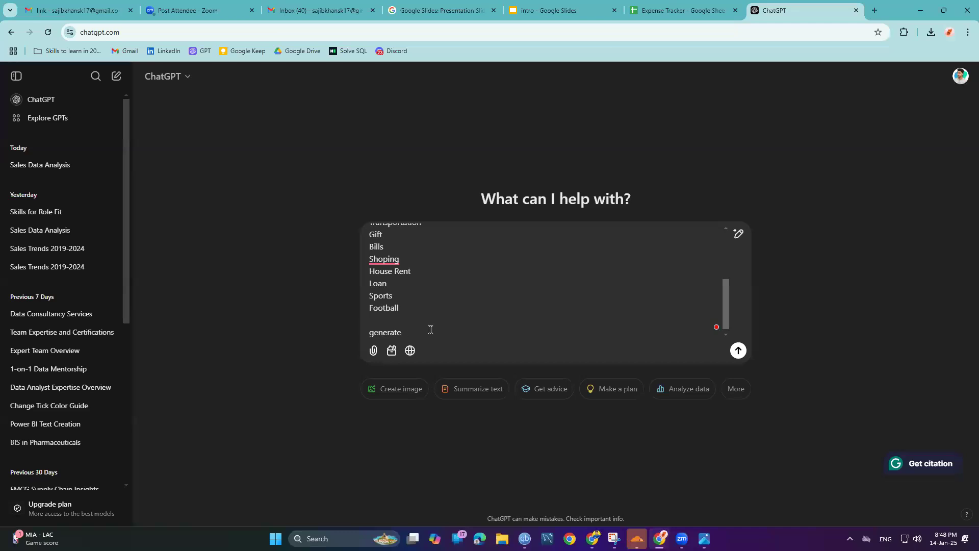
pyautogui.write('30r')
pyautogui.press('BackSpace')
pyautogui.press('BackSpace')
pyautogui.write('50rows')
pyautogui.press('Return')
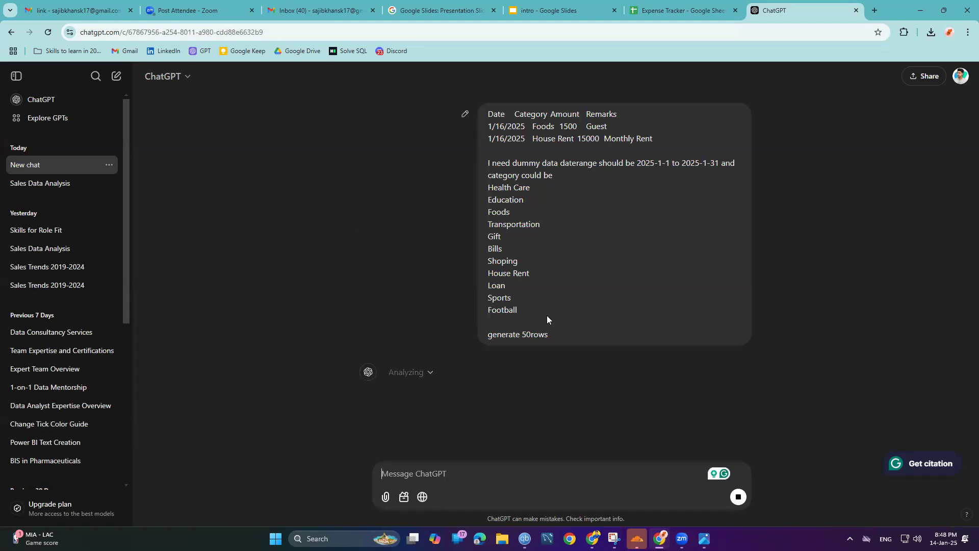
pyautogui.click(487, 4)
pyautogui.click(551, 10)
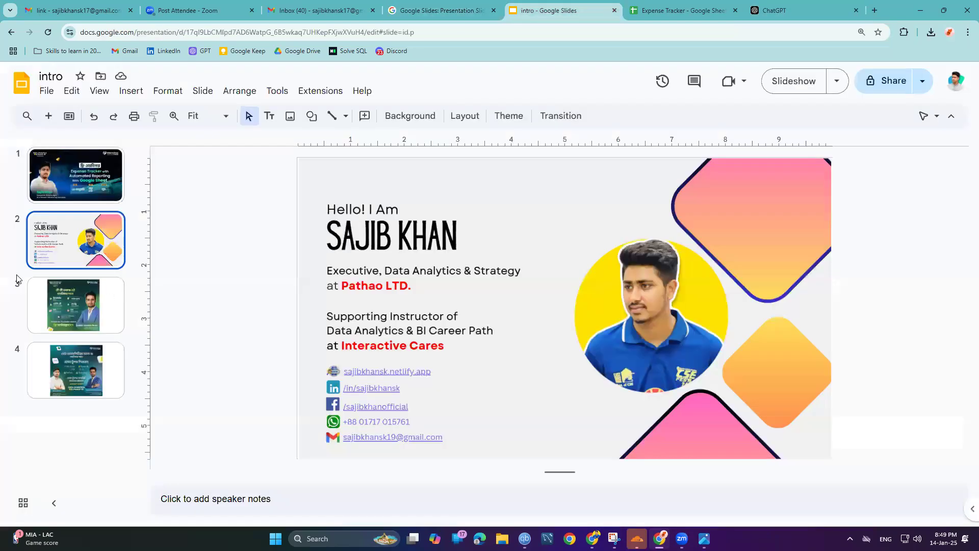
pyautogui.click(683, 10)
pyautogui.click(148, 515)
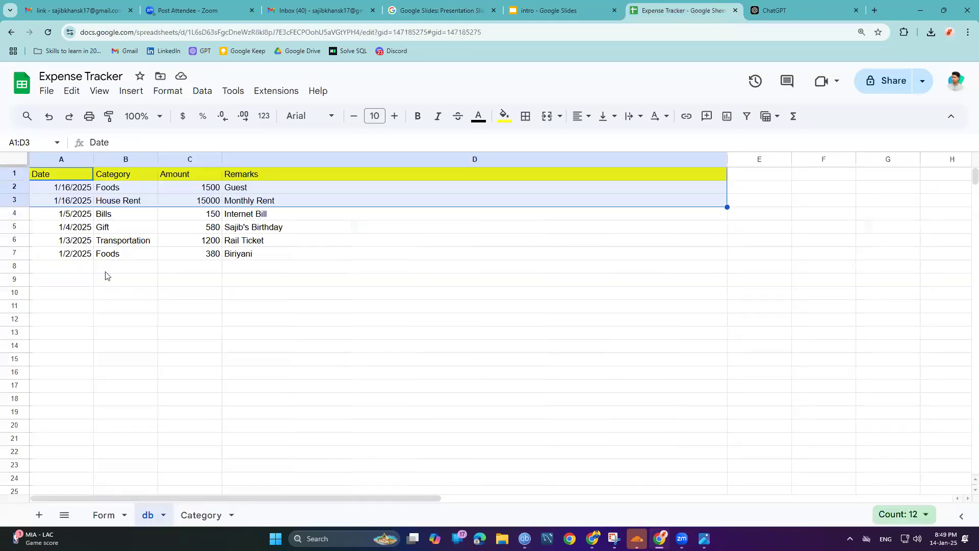
pyautogui.click(103, 515)
# Step: Send ChatGPT the follow-up request "generate 50 rows total"
pyautogui.click(780, 10)
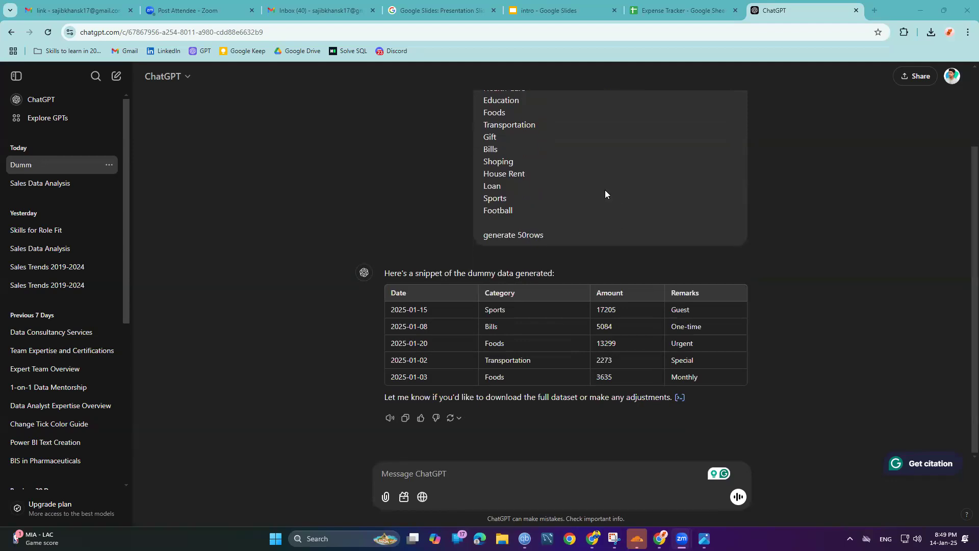
pyautogui.click(468, 469)
pyautogui.write('give')
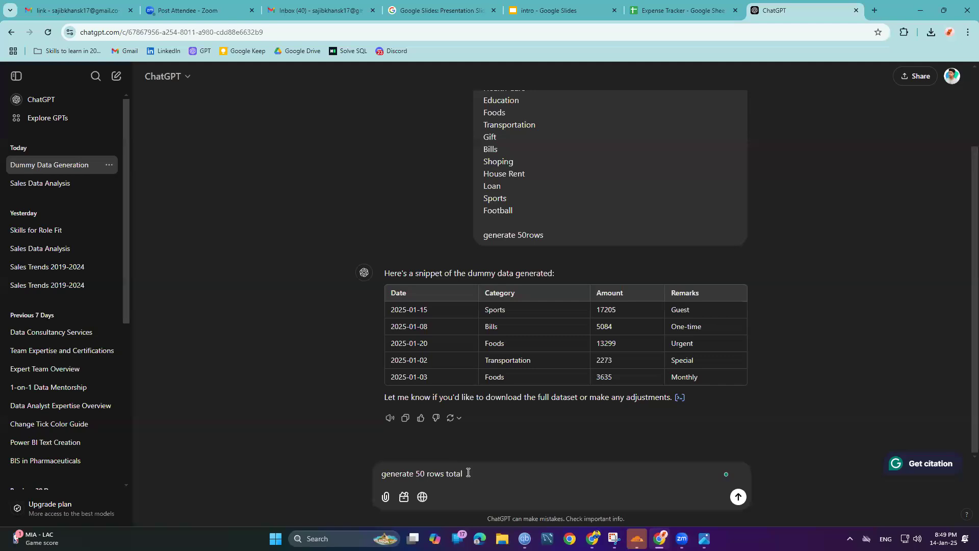
pyautogui.press('Return')
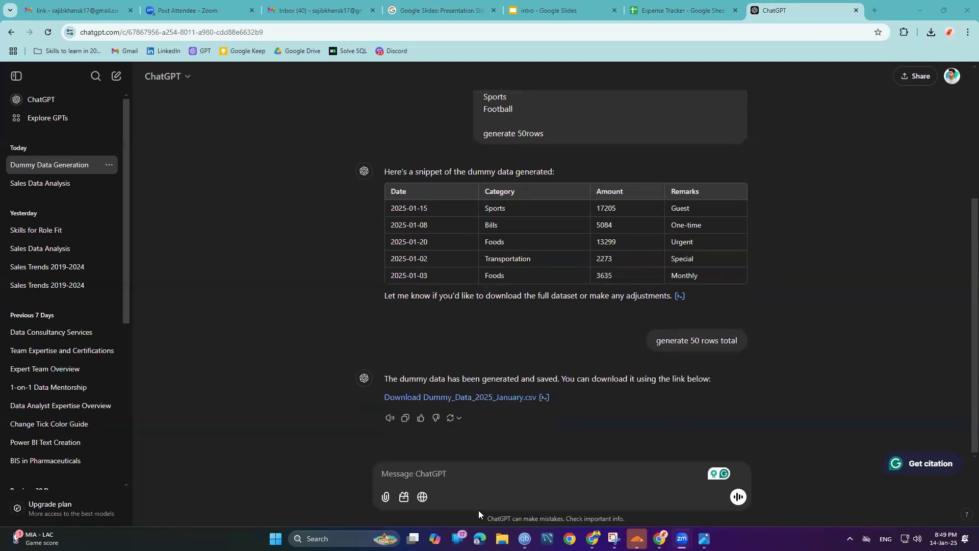
# Step: Download Dummy_Data_2025_January.csv, open it in Excel and copy its four data columns including the headers
pyautogui.click(483, 397)
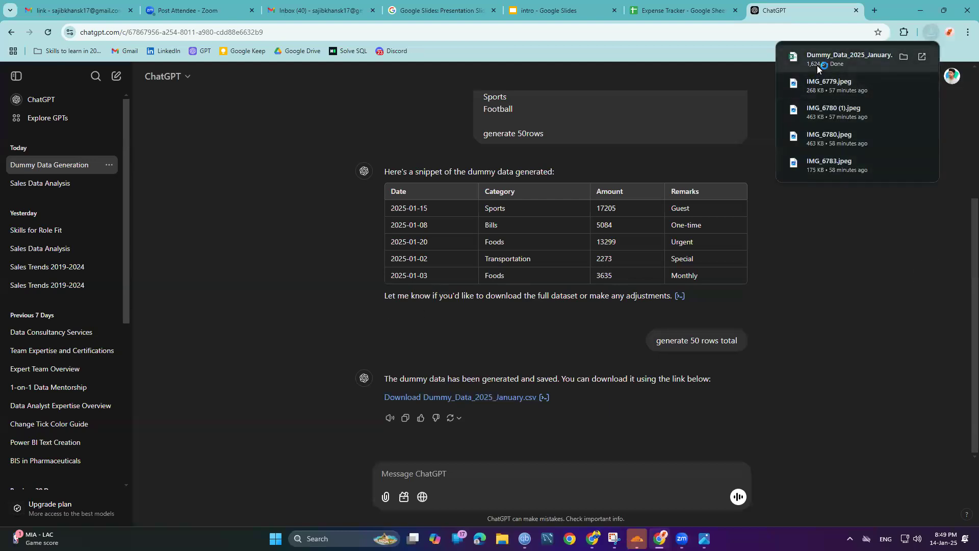
pyautogui.click(817, 65)
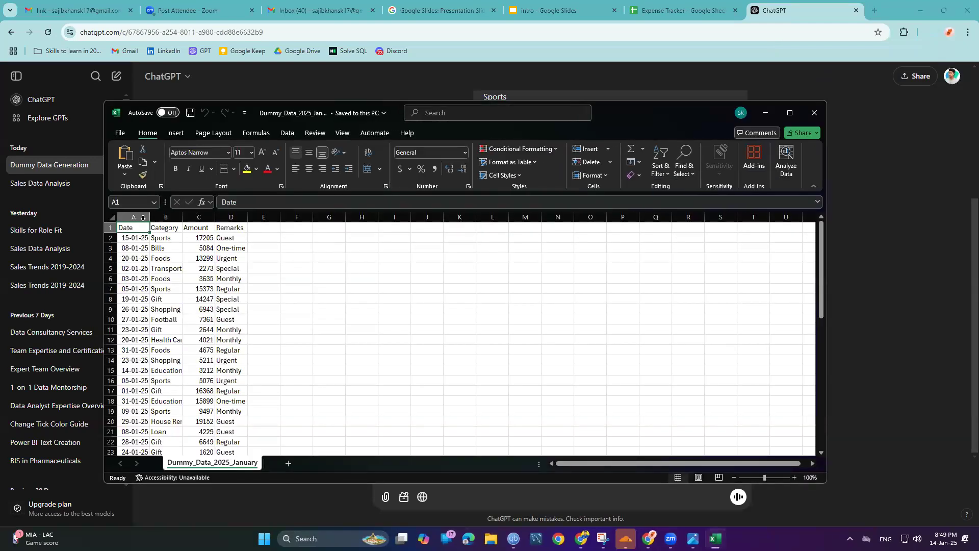
pyautogui.moveTo(141, 230); pyautogui.dragTo(241, 290)
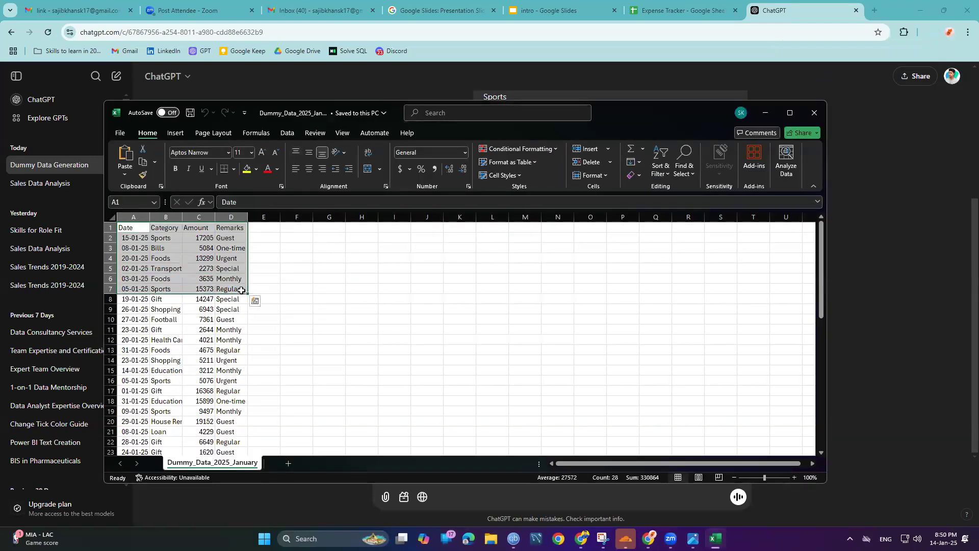
pyautogui.hotkey('ctrl', 'shift', 'Down')
pyautogui.hotkey('ctrl', 'c')
# Step: Clear the old entries in A2:D7 of the Expense Tracker's db sheet and paste the copied dummy data from A1
pyautogui.click(538, 7)
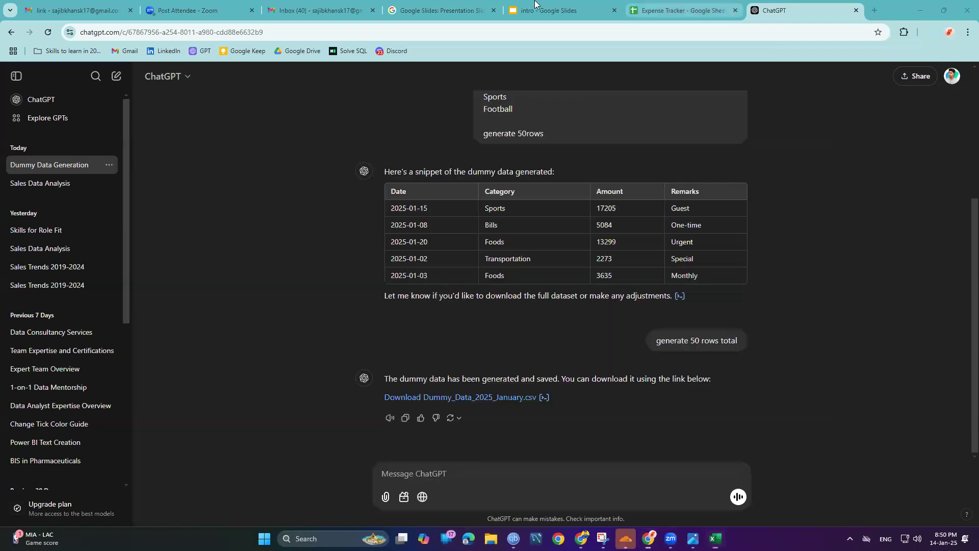
pyautogui.click(683, 7)
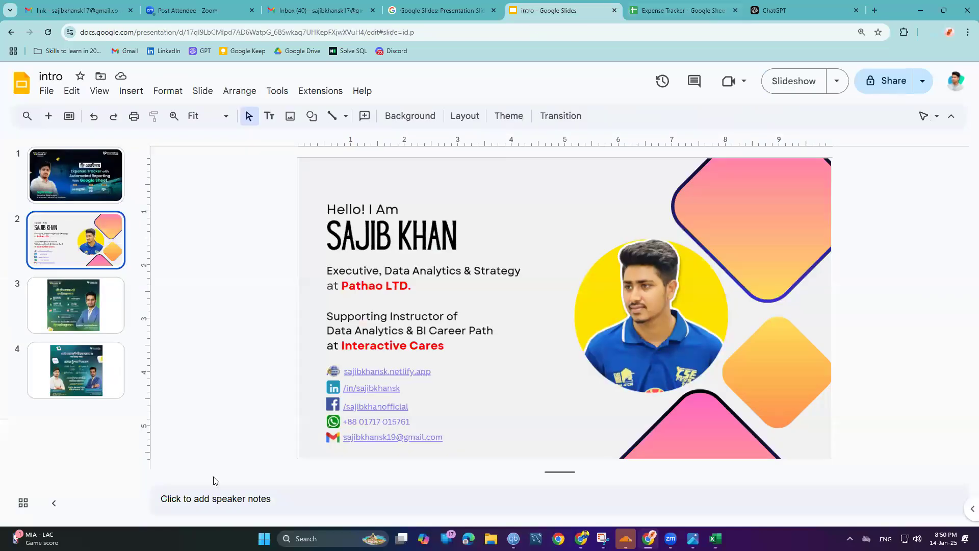
pyautogui.click(147, 515)
pyautogui.click(68, 257)
pyautogui.moveTo(58, 187); pyautogui.dragTo(296, 254)
pyautogui.press('Delete')
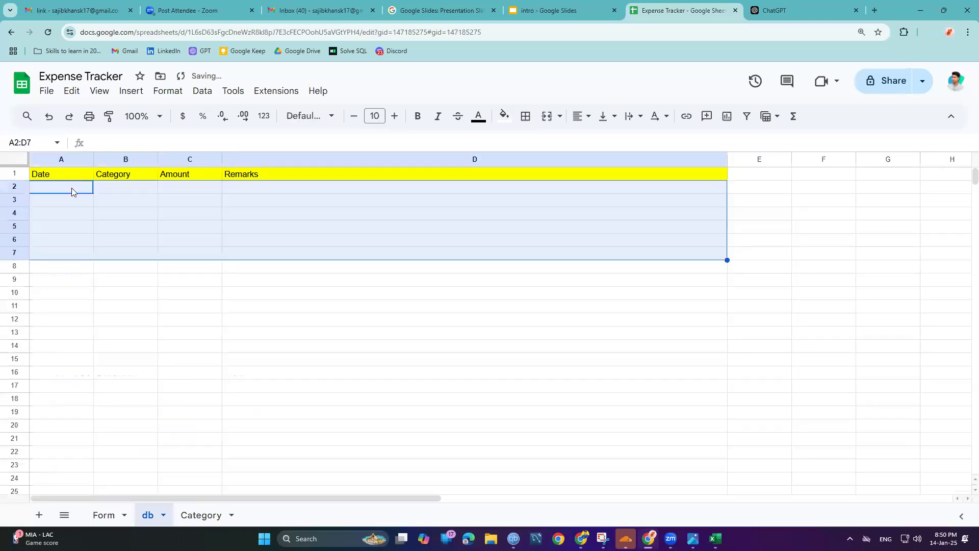
pyautogui.click(60, 177)
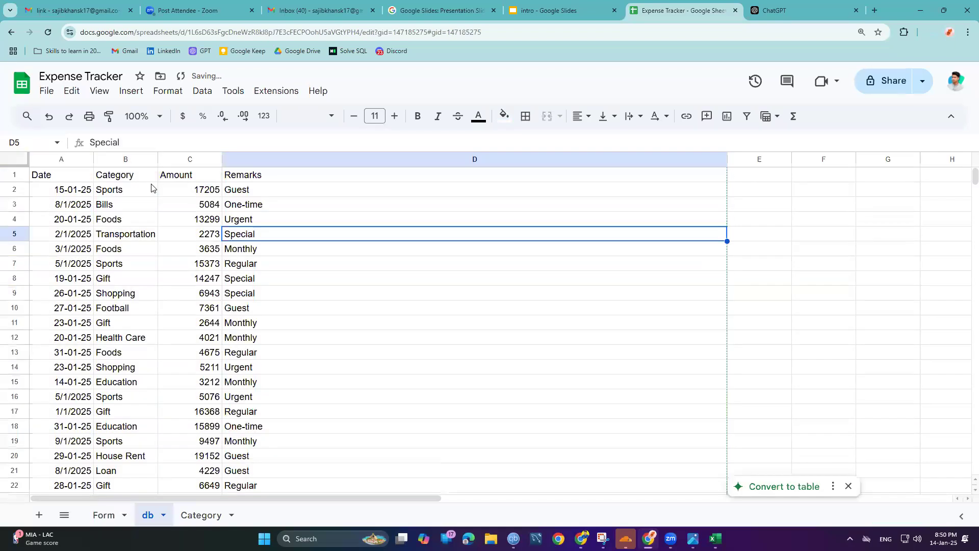
# Step: Fill the header cells A1:D1 of the db sheet with yellow
pyautogui.moveTo(61, 175); pyautogui.dragTo(269, 181)
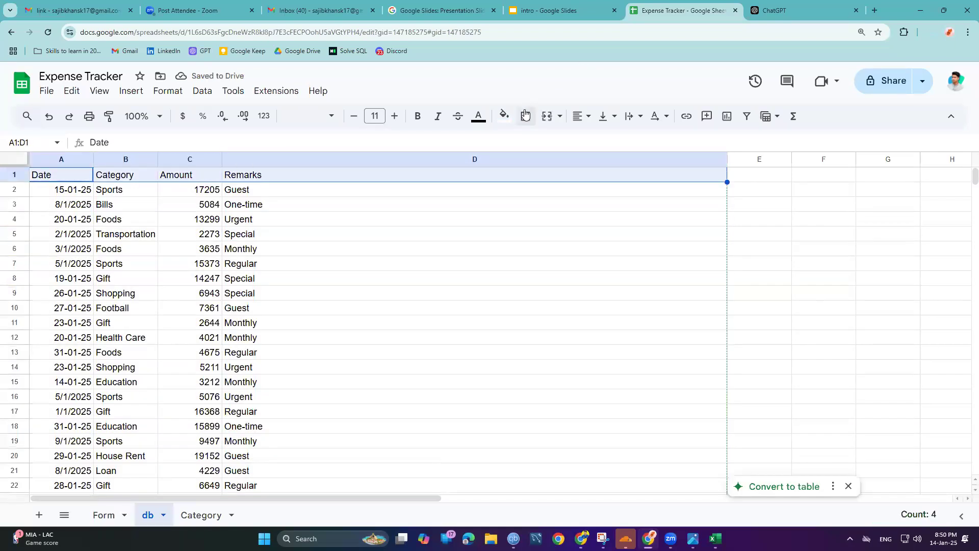
pyautogui.click(504, 115)
pyautogui.click(517, 145)
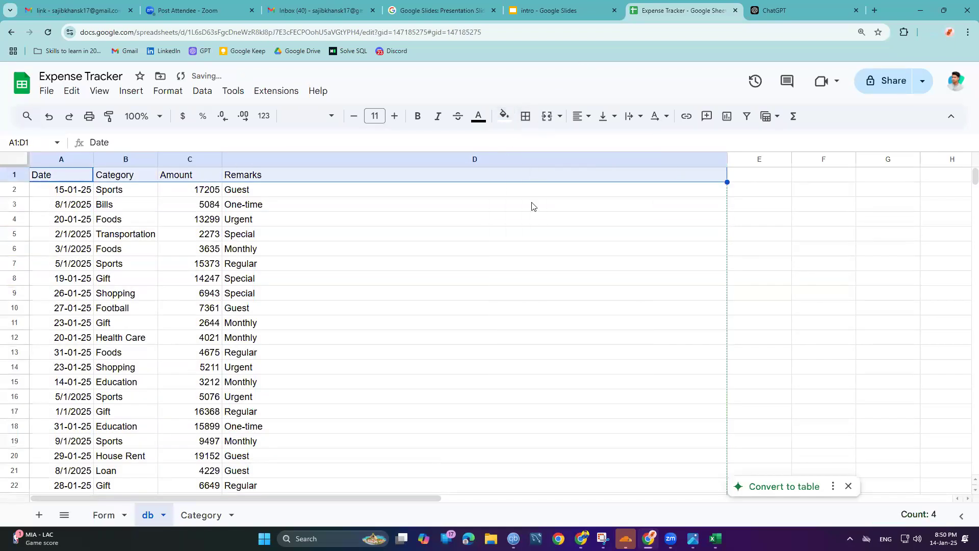
pyautogui.click(504, 116)
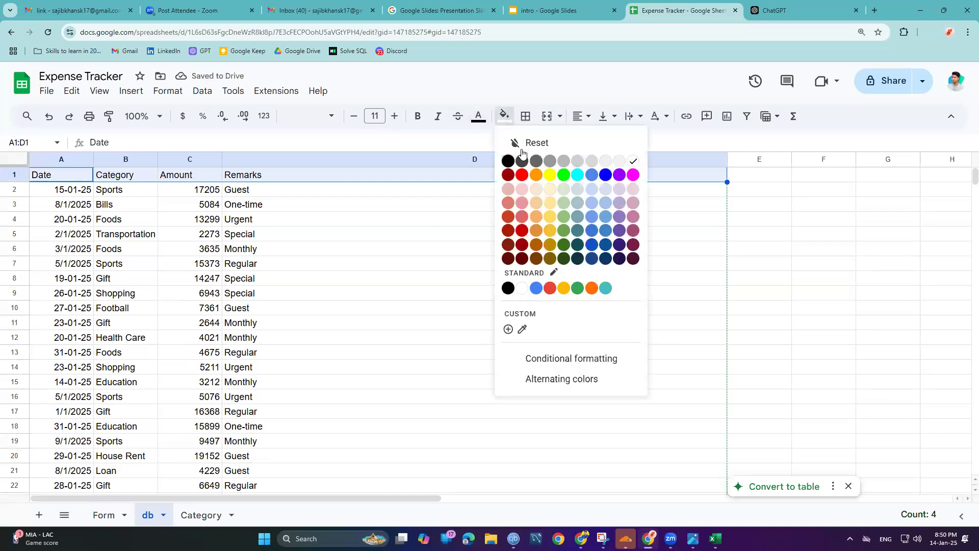
pyautogui.click(549, 175)
# Step: Clear the pasted dates in A2:A51 of the db sheet
pyautogui.click(74, 189)
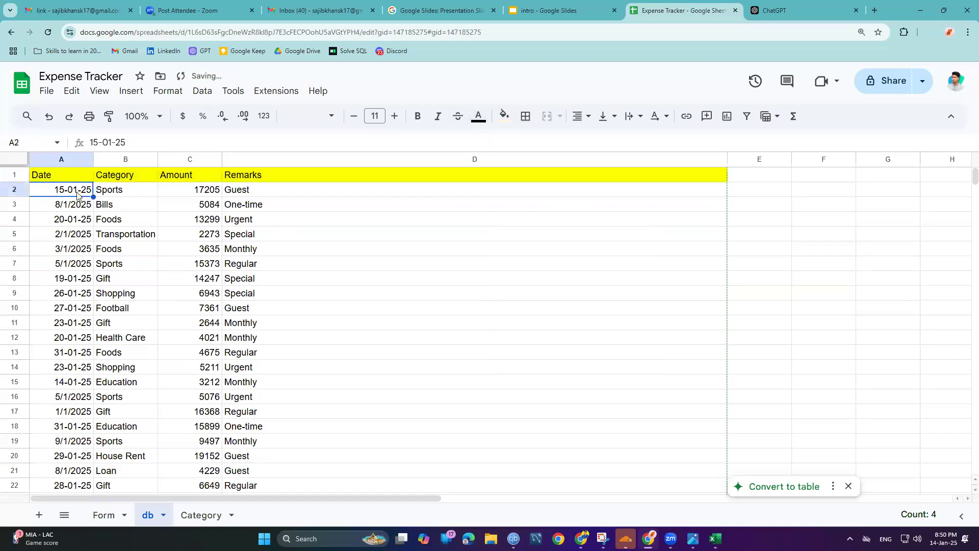
pyautogui.scroll(-5, 80, 203)
pyautogui.scroll(5, 80, 203)
pyautogui.moveTo(63, 196); pyautogui.dragTo(82, 279)
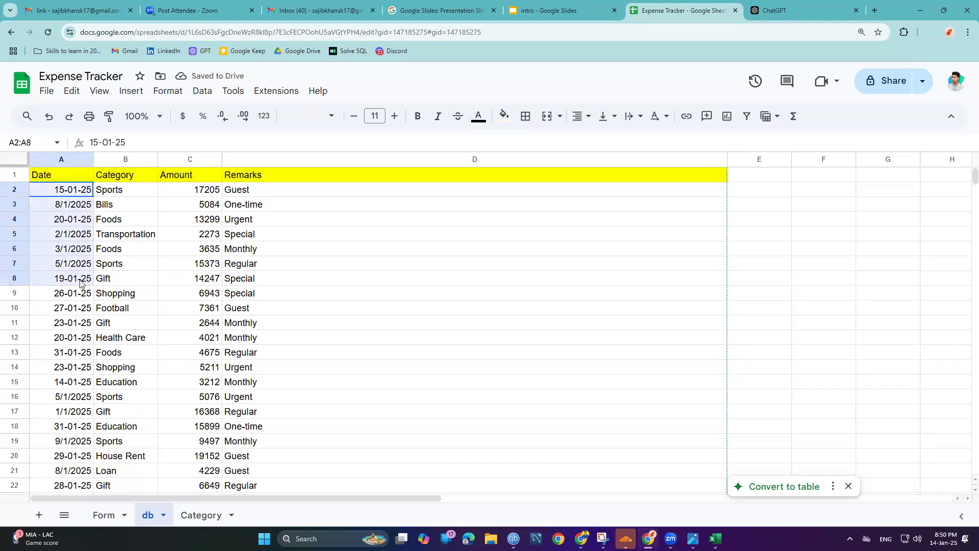
pyautogui.click(69, 176)
pyautogui.click(74, 191)
pyautogui.hotkey('ctrl', 'shift', 'Down')
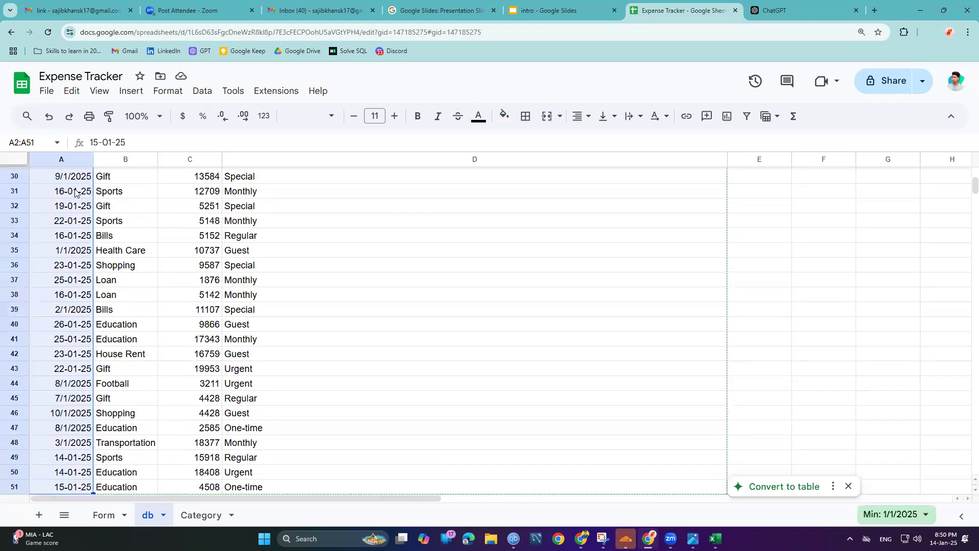
pyautogui.scroll(5, 76, 197)
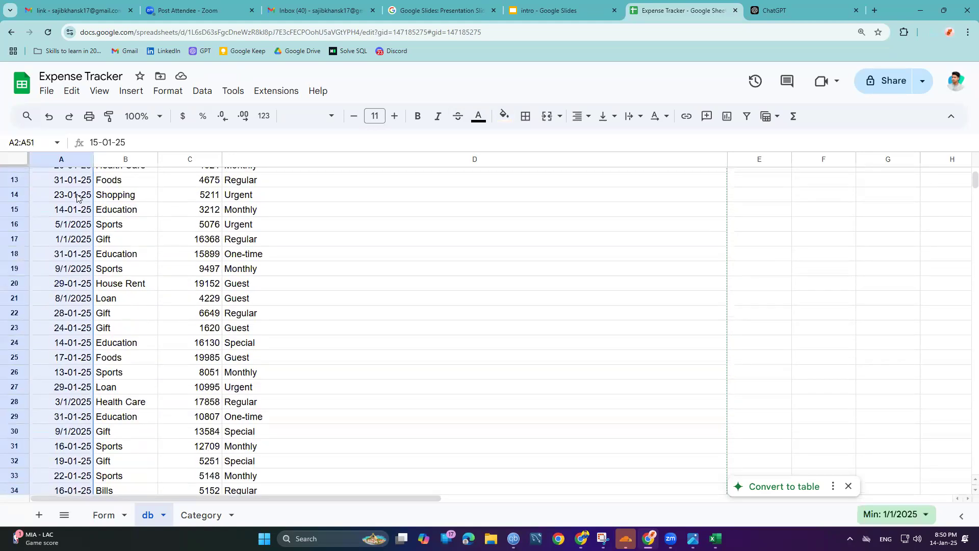
pyautogui.press('Delete')
pyautogui.scroll(4, 77, 197)
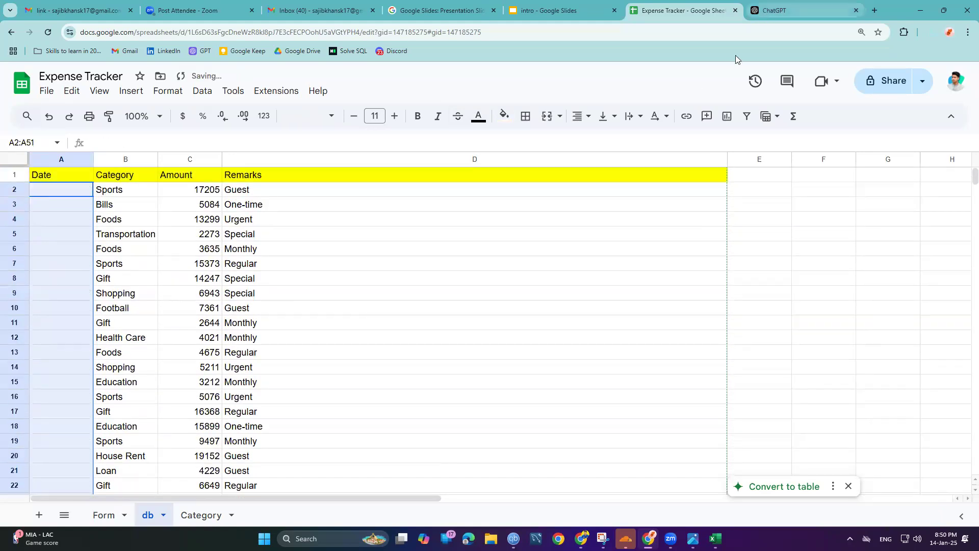
# Step: Switch to Dummy_Data_2025_January in Excel and format the Date column as Short Date
pyautogui.click(785, 11)
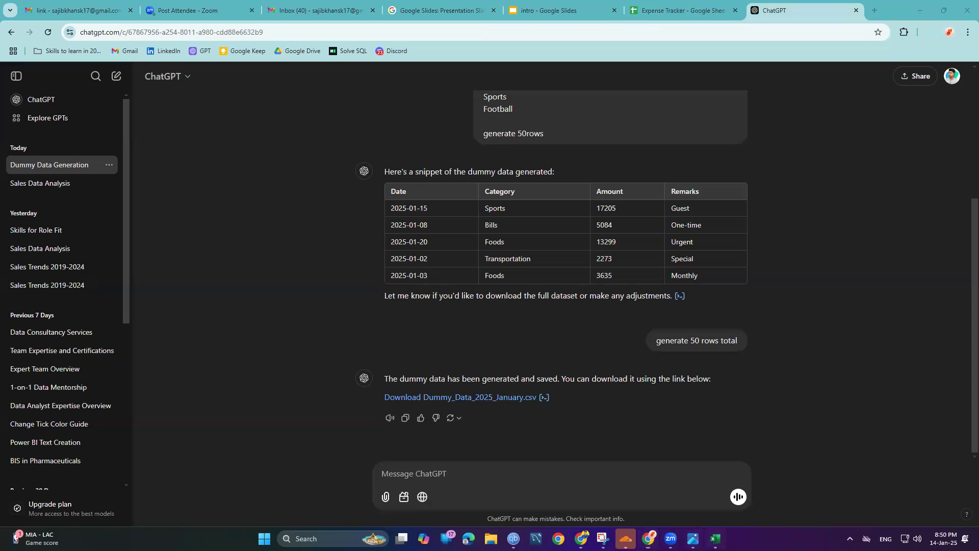
pyautogui.hotkey('alt', 'Tab')
pyautogui.click(187, 258)
pyautogui.scroll(10, 157, 283)
pyautogui.moveTo(143, 238); pyautogui.dragTo(130, 410)
pyautogui.hotkey('ctrl', 'c')
pyautogui.scroll(10, 139, 258)
pyautogui.scroll(1, 140, 258)
pyautogui.click(134, 217)
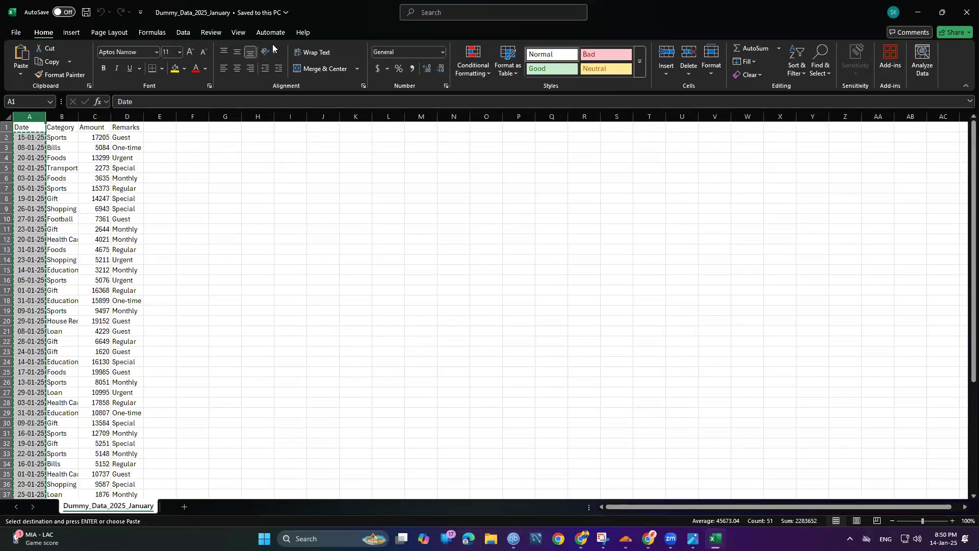
pyautogui.scroll(-2, 286, 48)
pyautogui.scroll(2, 323, 55)
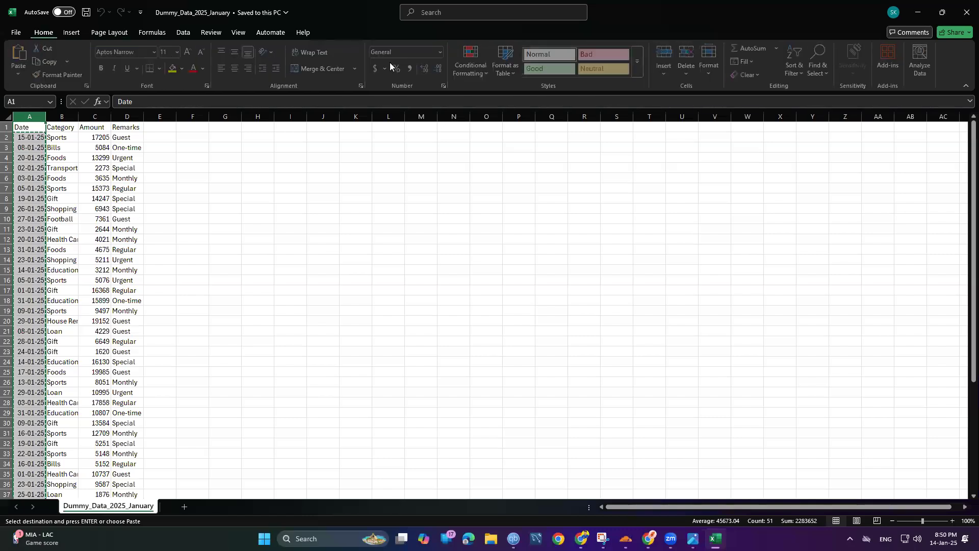
pyautogui.click(443, 52)
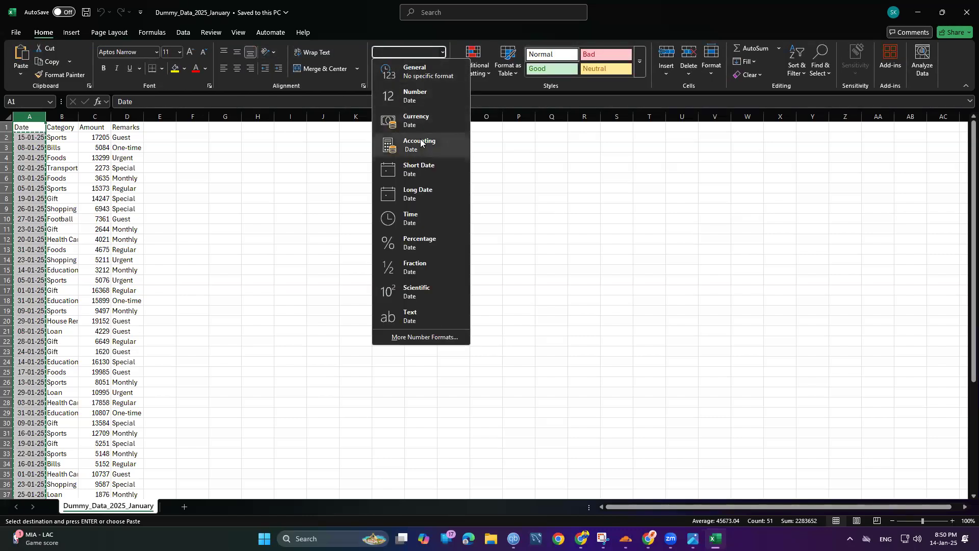
pyautogui.click(429, 171)
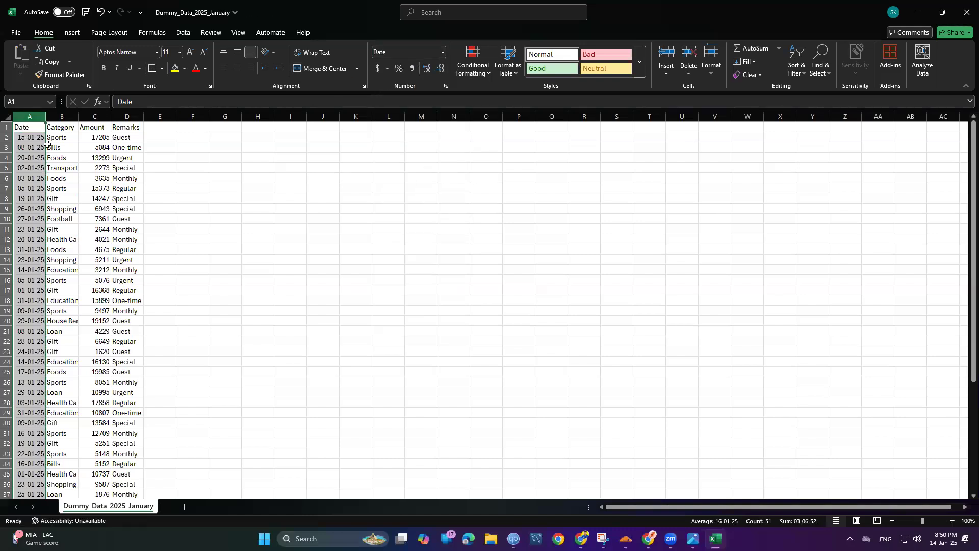
# Step: Copy the dates in A2:A51 from Excel and paste them into the db sheet of Expense Tracker from A2
pyautogui.click(36, 136)
pyautogui.hotkey('ctrl', 'shift', 'Down')
pyautogui.hotkey('ctrl', 'c')
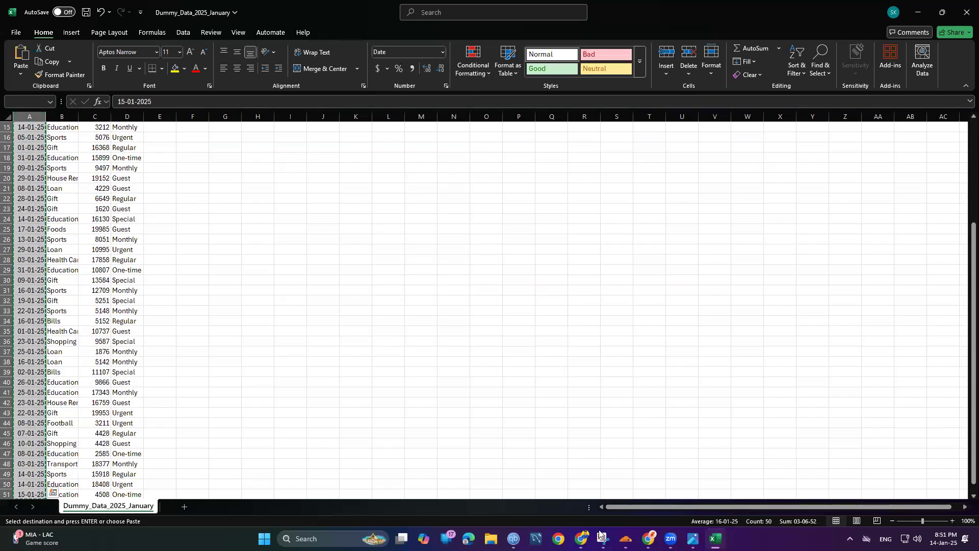
pyautogui.hotkey('alt', 'Tab')
pyautogui.click(566, 10)
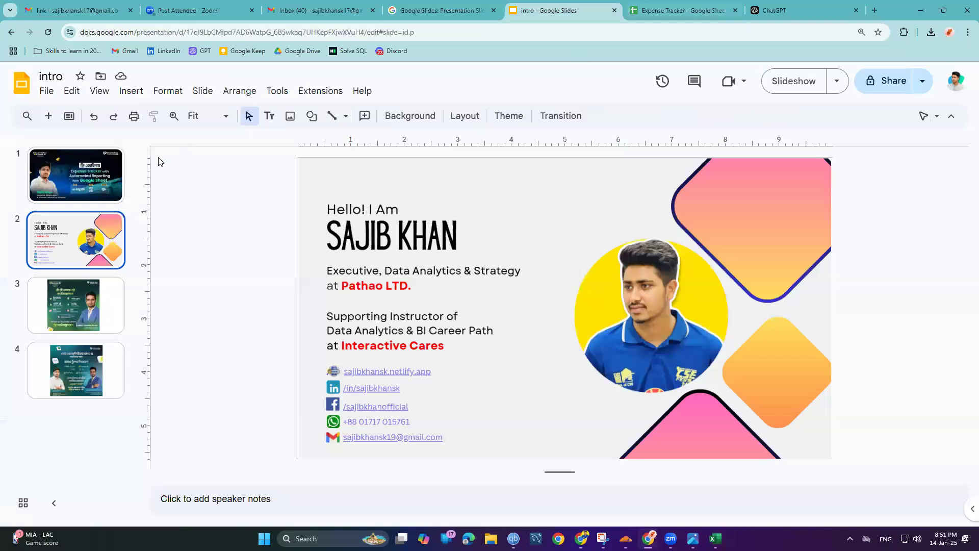
pyautogui.click(681, 10)
pyautogui.click(80, 190)
pyautogui.hotkey('ctrl', 'v')
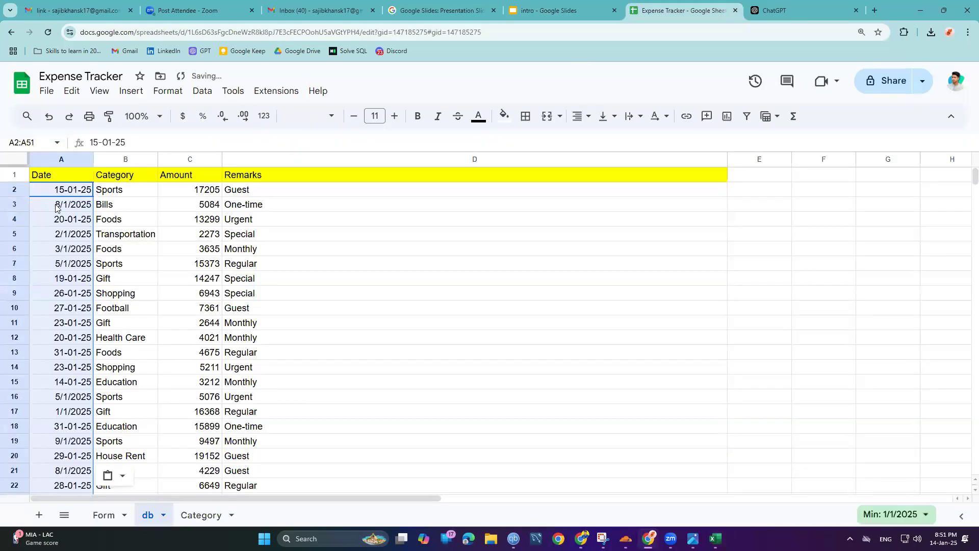
# Step: Apply the Date number format to column A of the db sheet
pyautogui.click(76, 220)
pyautogui.click(74, 190)
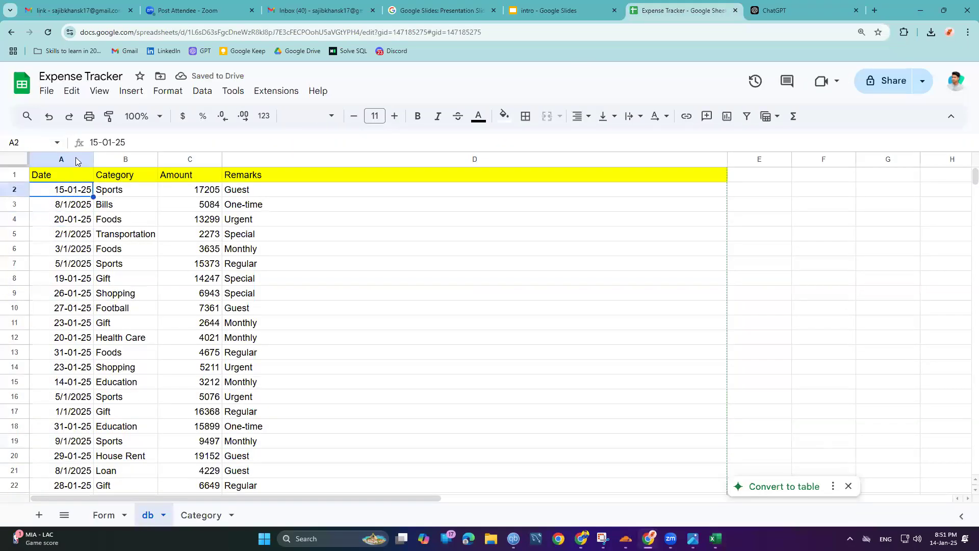
pyautogui.click(76, 158)
pyautogui.click(301, 115)
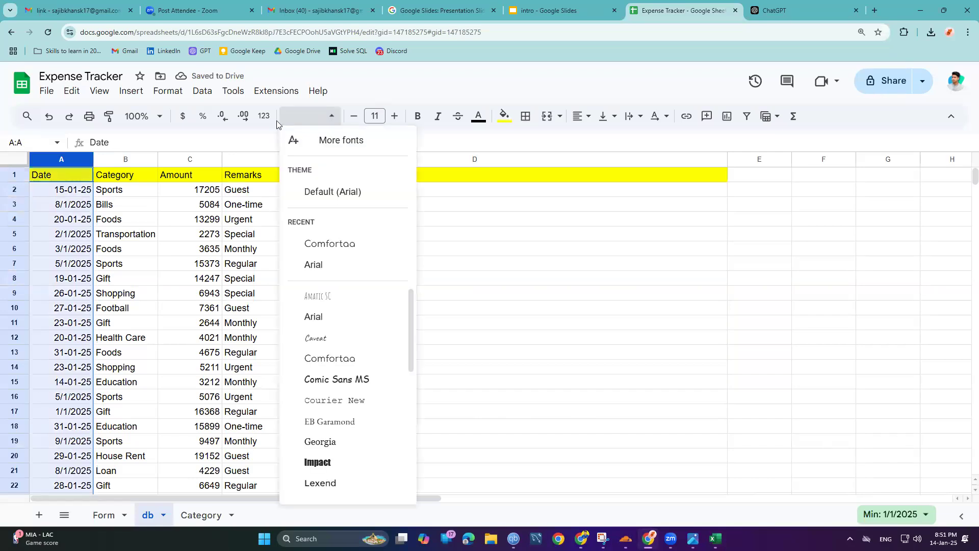
pyautogui.click(277, 120)
pyautogui.click(265, 121)
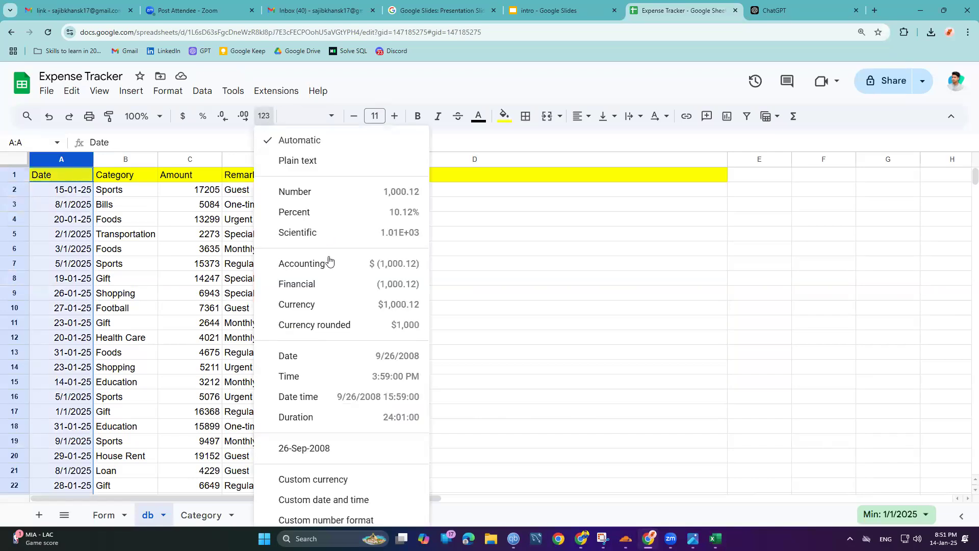
pyautogui.click(298, 356)
# Step: Inspect the date entries in A2, A3 and A4 to compare how they are stored
pyautogui.click(83, 205)
pyautogui.click(79, 219)
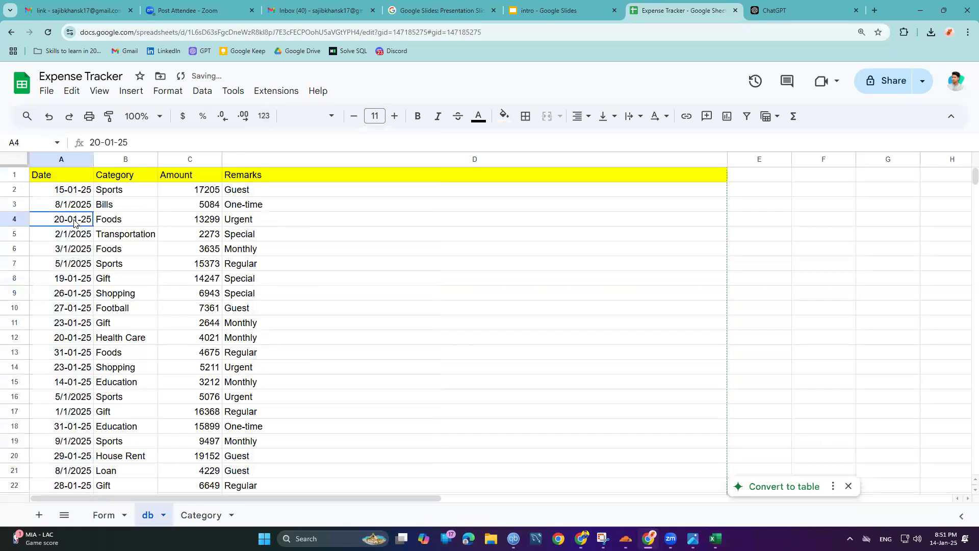
pyautogui.click(81, 191)
pyautogui.doubleClick(80, 204)
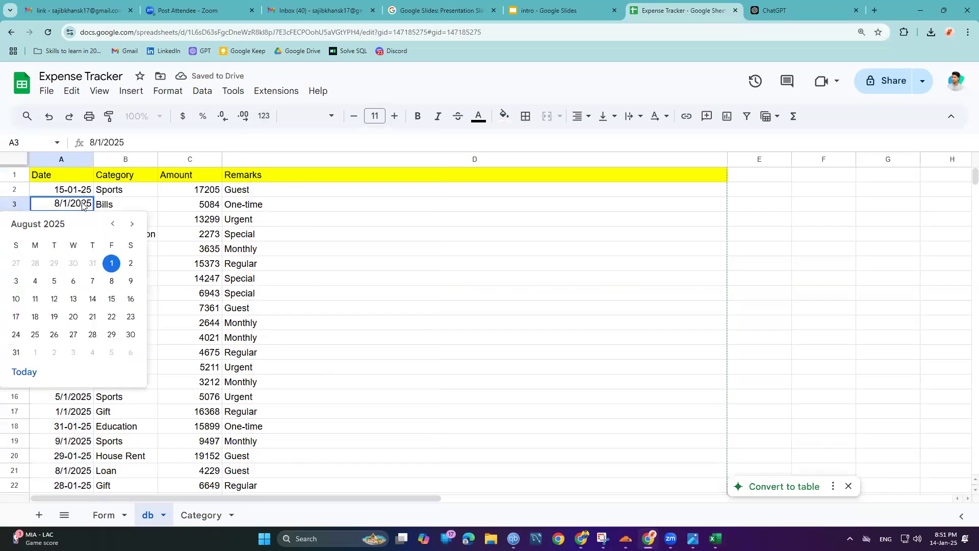
pyautogui.click(272, 264)
pyautogui.click(79, 196)
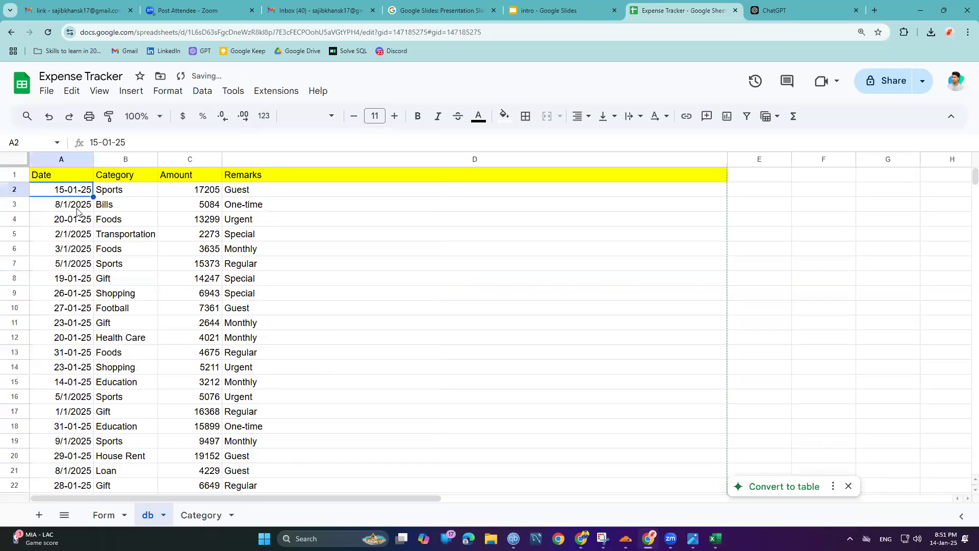
pyautogui.doubleClick(78, 193)
pyautogui.press('Return')
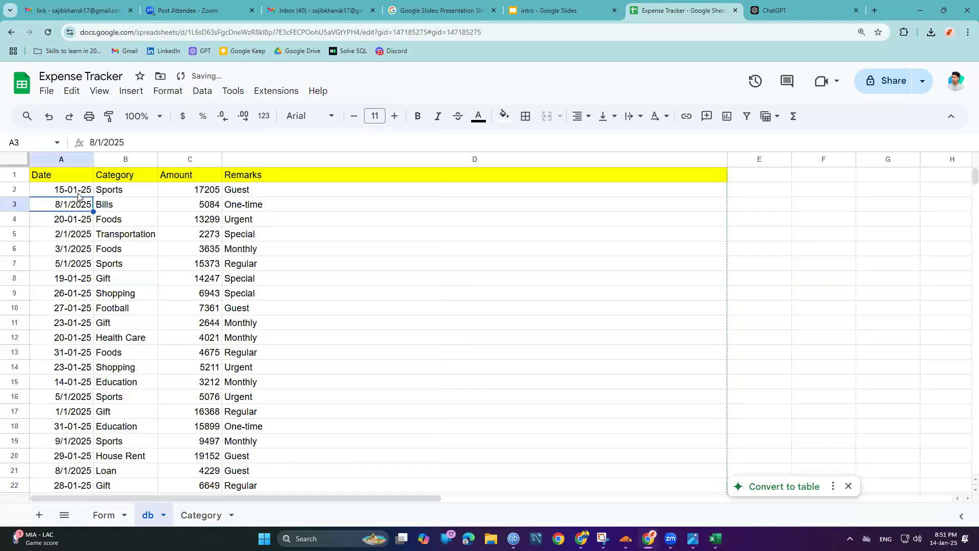
# Step: Try to paste A3's date into A2 and its formatting down A2:A51
pyautogui.click(80, 195)
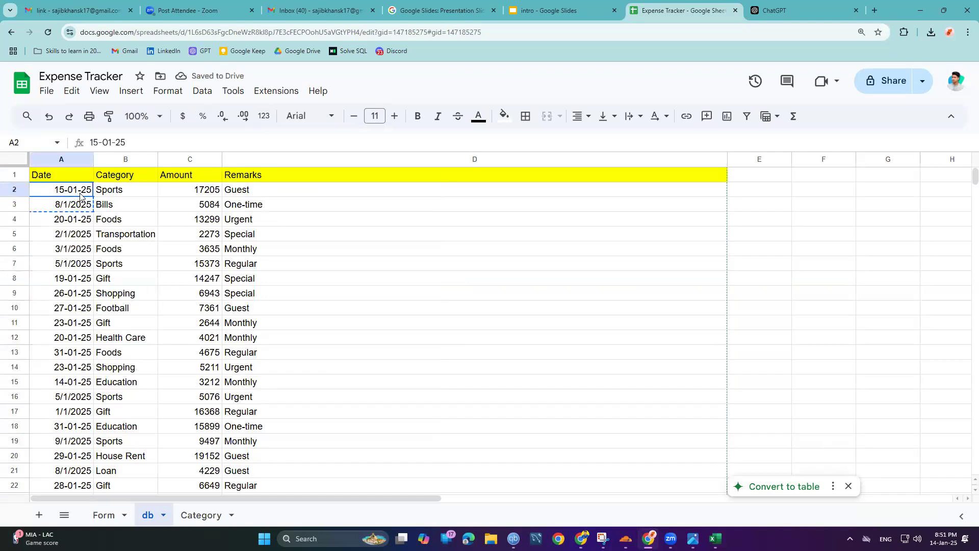
pyautogui.hotkey('ctrl', 'v')
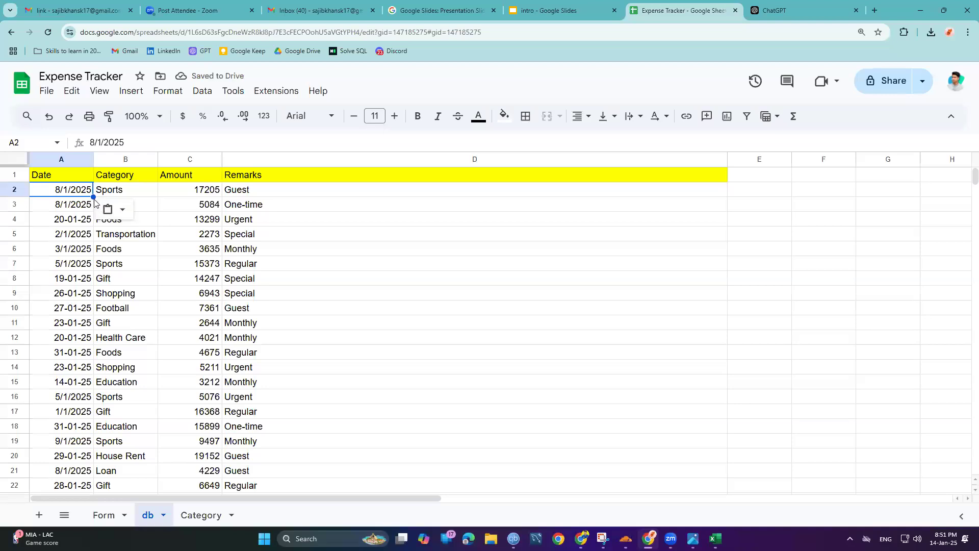
pyautogui.hotkey('ctrl', 'shift', 'Down')
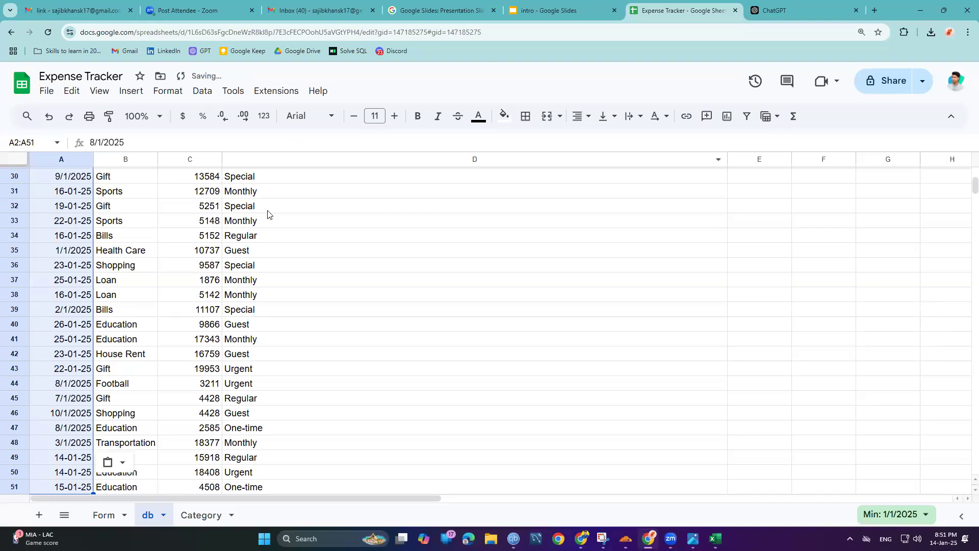
pyautogui.scroll(9, 267, 212)
pyautogui.click(78, 196)
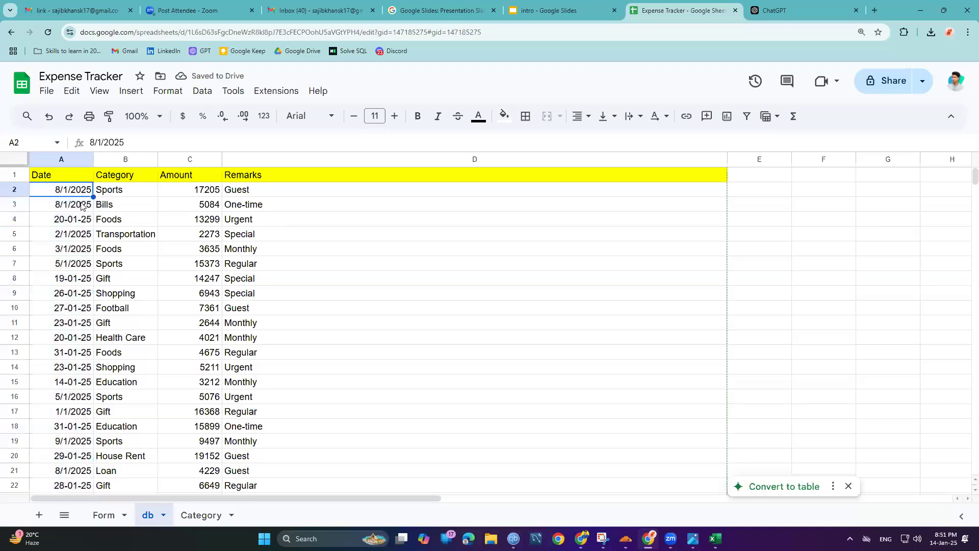
pyautogui.hotkey('ctrl', 'z')
pyautogui.hotkey('ctrl', 'z')
# Step: Delete all date values in A2:A51 under the Date header, keeping the other columns
pyautogui.click(61, 204)
pyautogui.moveTo(61, 189); pyautogui.dragTo(86, 353)
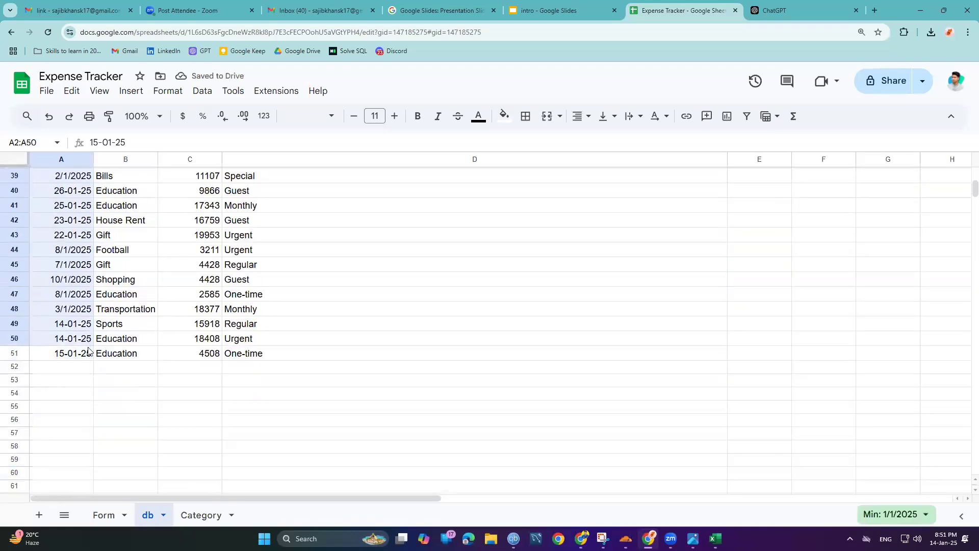
pyautogui.press('Delete')
pyautogui.scroll(7, 176, 352)
pyautogui.scroll(5, 176, 352)
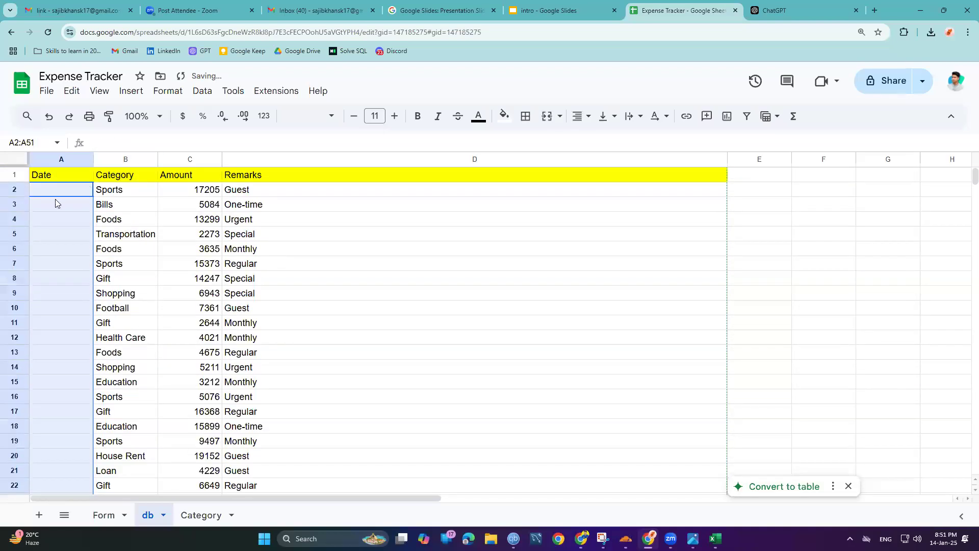
# Step: Enter the formula =Date(2025,1,1) in cell A2 of the db sheet
pyautogui.doubleClick(60, 192)
pyautogui.write('=Date')
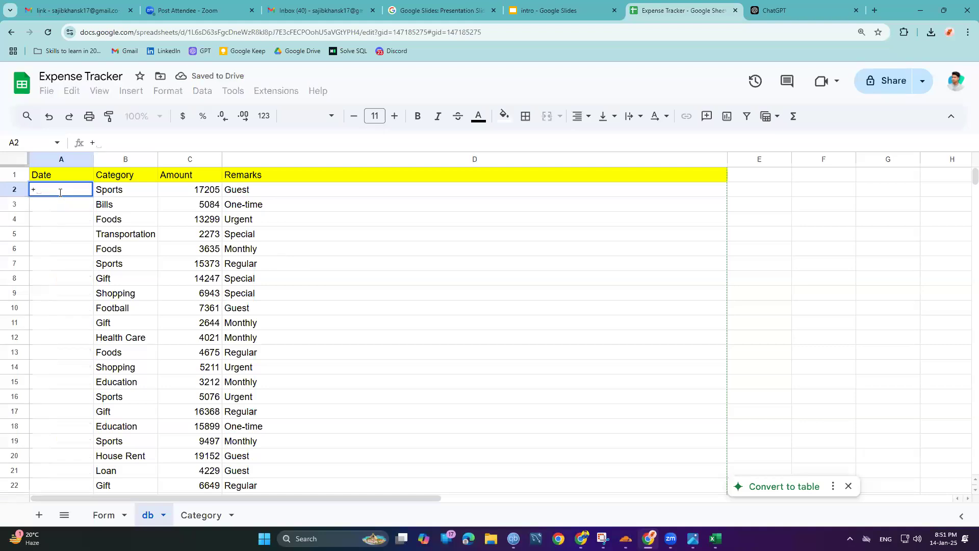
pyautogui.write('(')
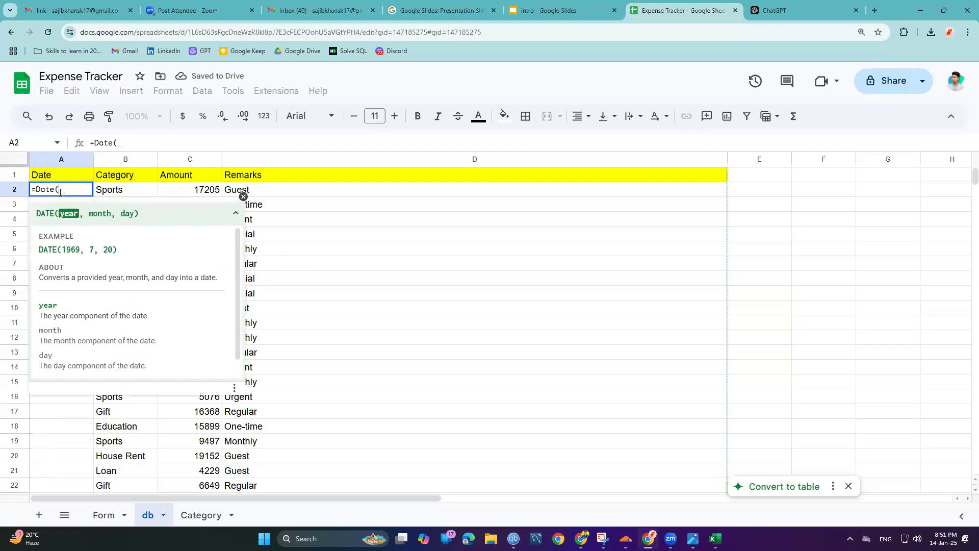
pyautogui.write('2001')
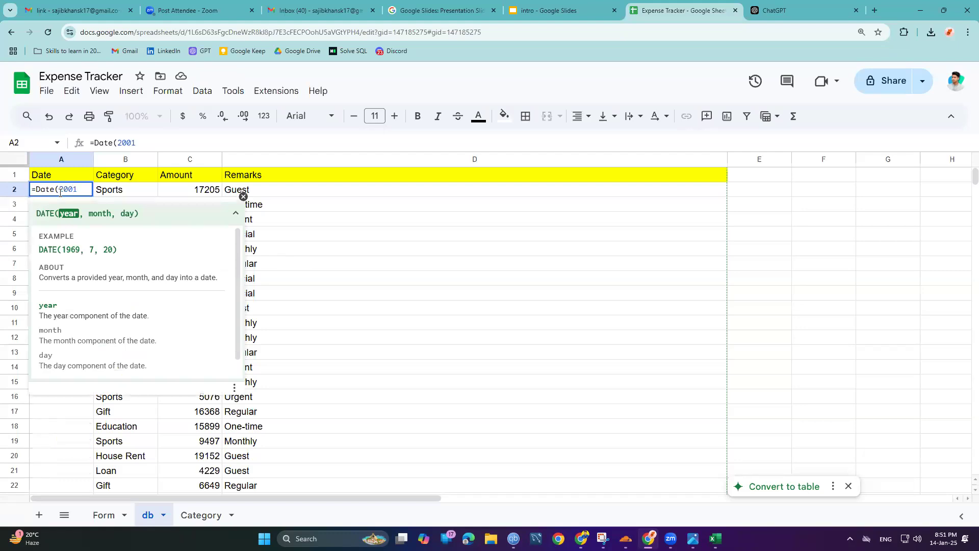
pyautogui.write(',')
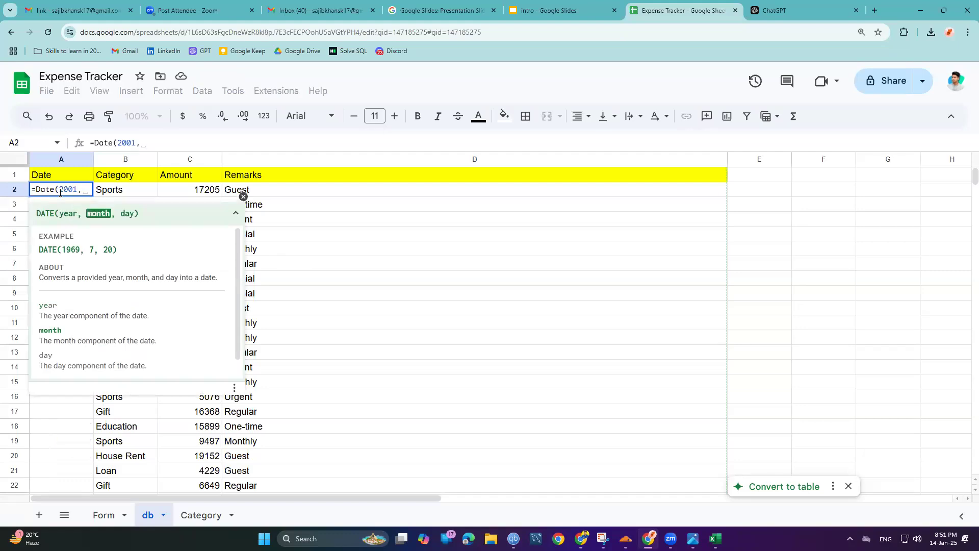
pyautogui.write('1,')
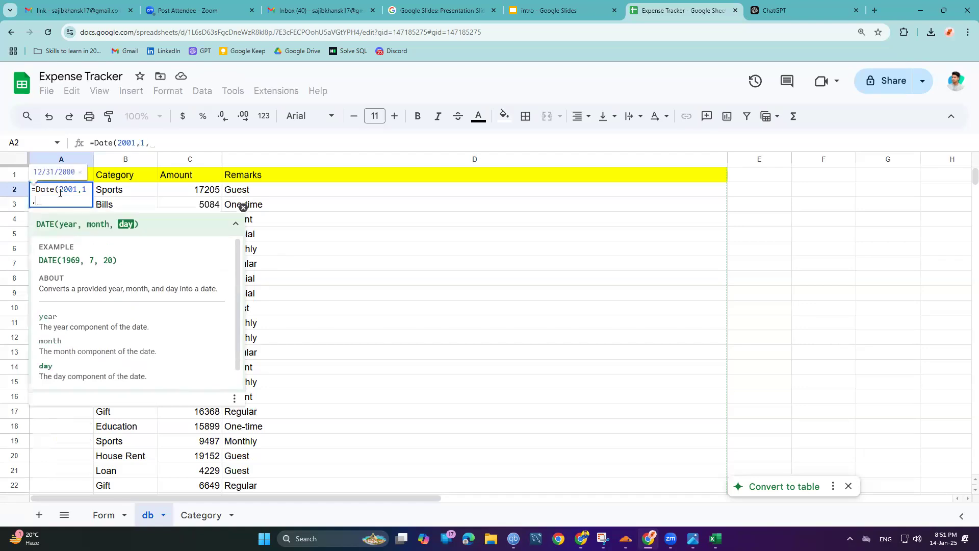
pyautogui.write('1')
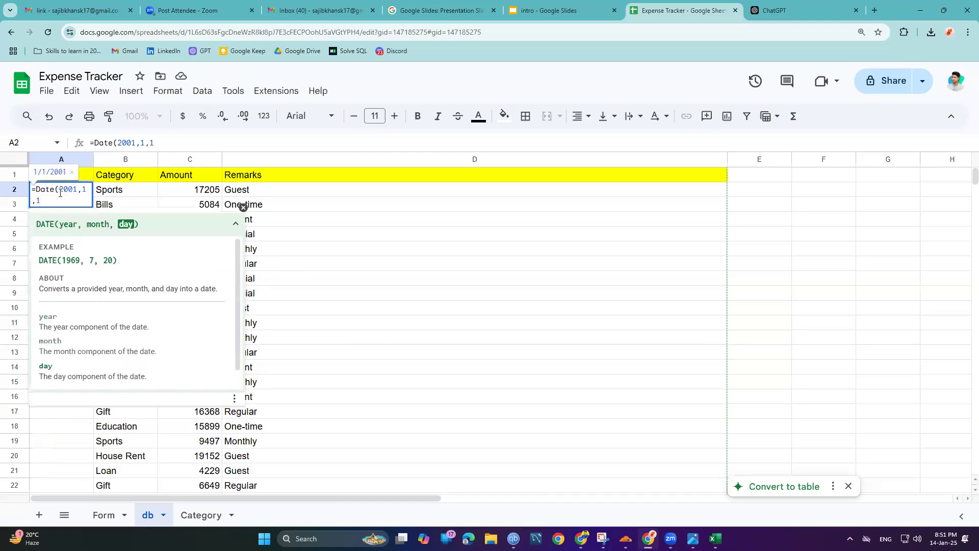
pyautogui.click(77, 189)
pyautogui.press('BackSpace')
pyautogui.press('BackSpace')
pyautogui.write('5')
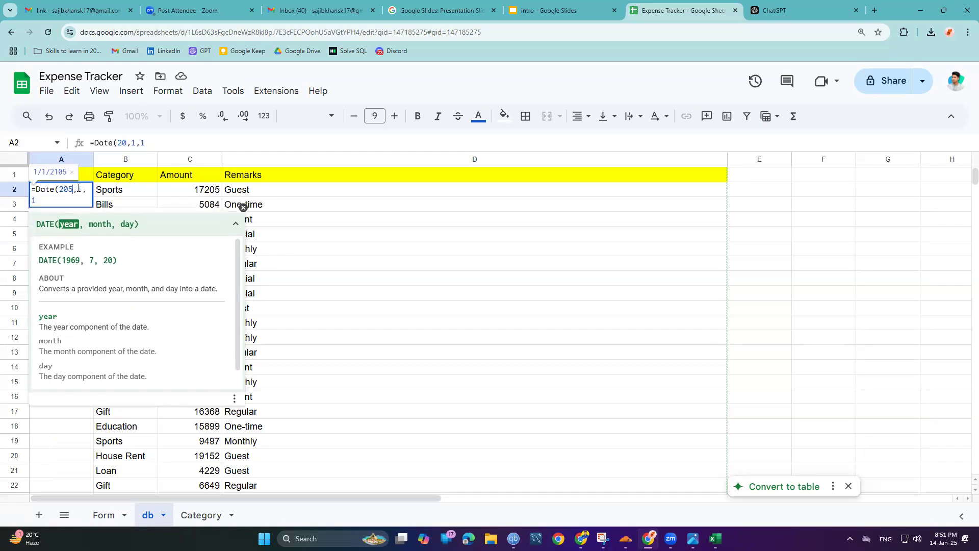
pyautogui.press('BackSpace')
pyautogui.write('25')
pyautogui.press('Return')
pyautogui.click(77, 189)
pyautogui.moveTo(92, 196); pyautogui.dragTo(93, 281)
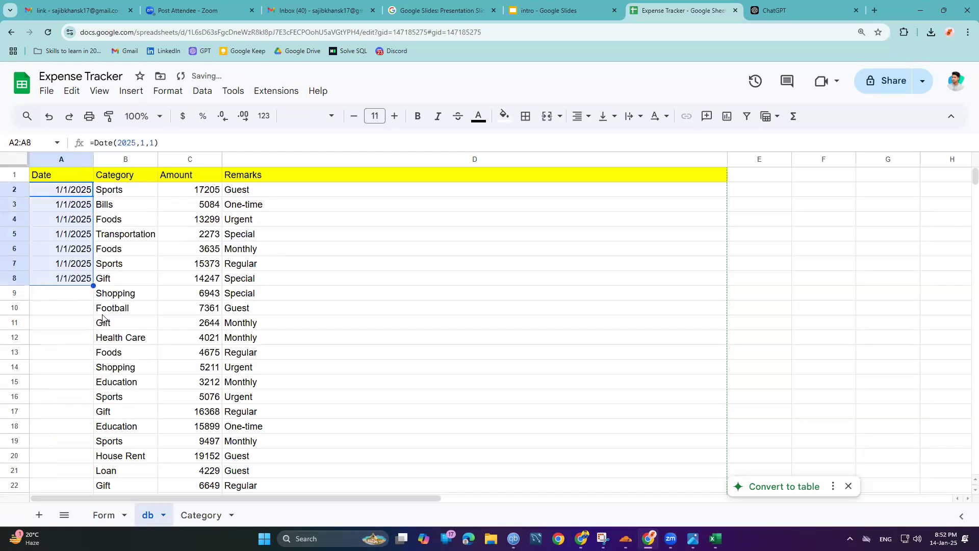
pyautogui.hotkey('ctrl', 'z')
# Step: Fill A2's date formula down to A5 and enter =A5+1 in A6
pyautogui.moveTo(90, 195); pyautogui.dragTo(95, 237)
pyautogui.hotkey('ctrl', 'd')
pyautogui.click(74, 245)
pyautogui.write('=')
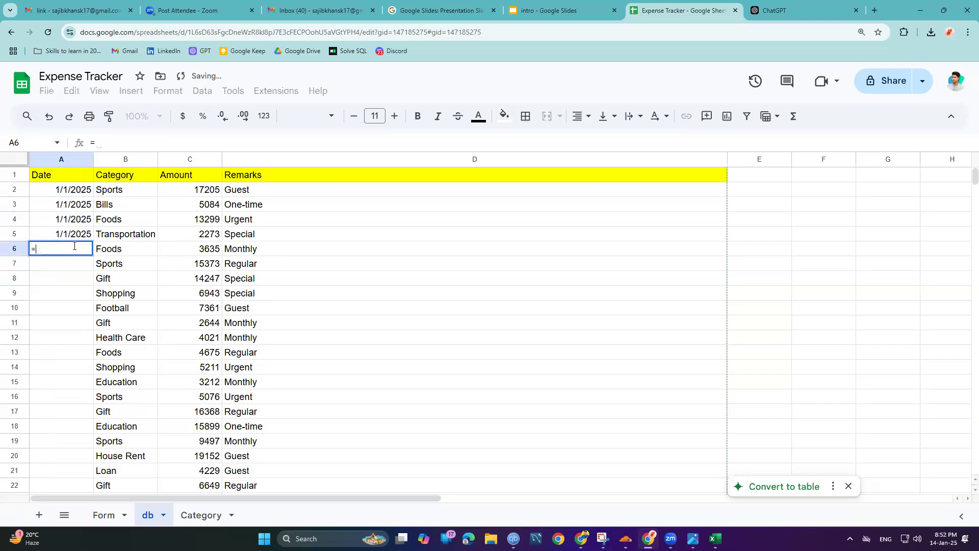
pyautogui.click(71, 234)
pyautogui.write('+1')
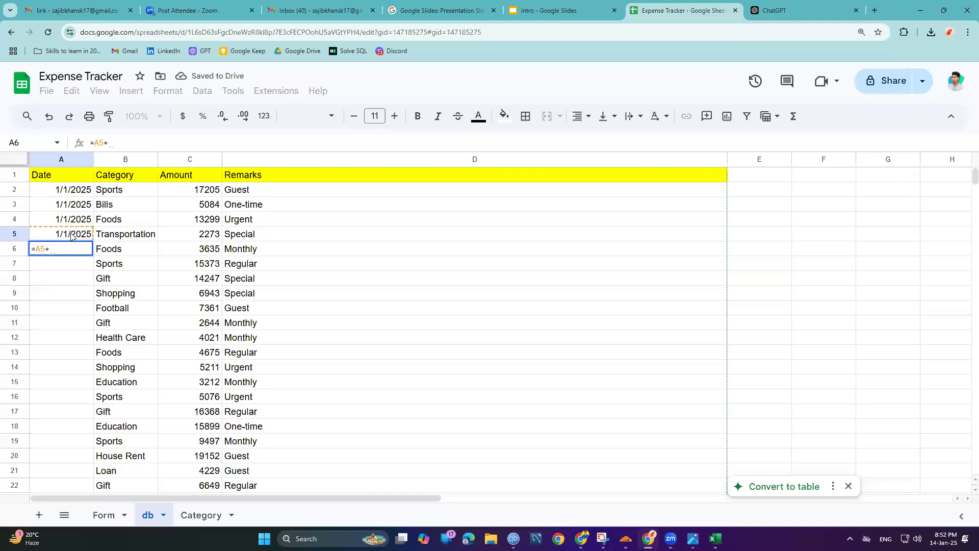
pyautogui.press('Return')
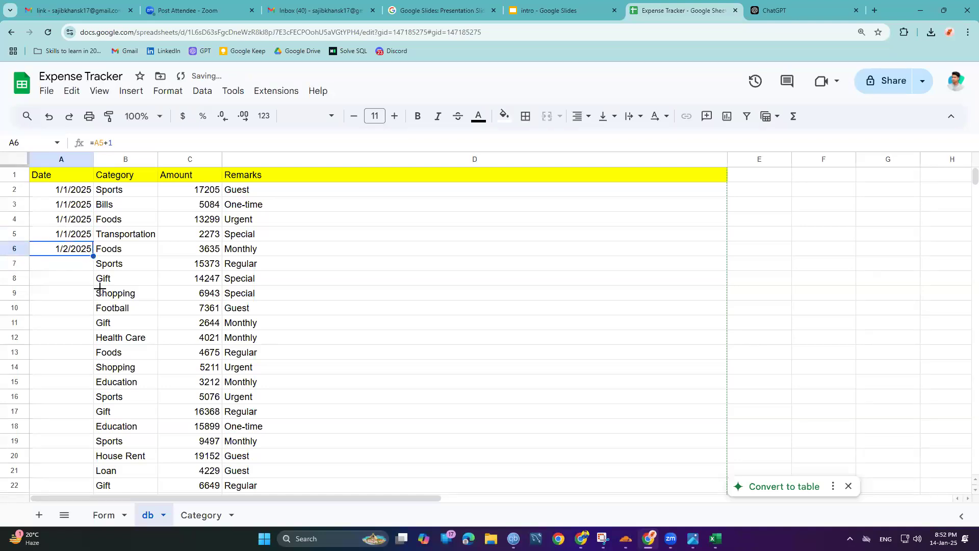
# Step: Fill the A6 next-day formula down through A13
pyautogui.moveTo(94, 256); pyautogui.dragTo(94, 326)
pyautogui.scroll(-2, 91, 240)
pyautogui.moveTo(93, 228); pyautogui.dragTo(82, 257)
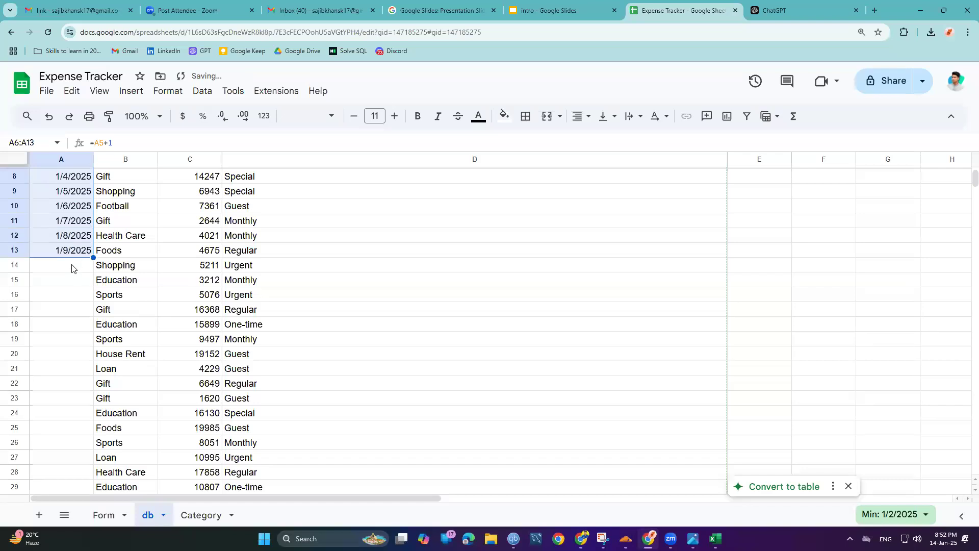
# Step: Copy the A13 next-day formula into A14 and fill it down through A51
pyautogui.click(71, 250)
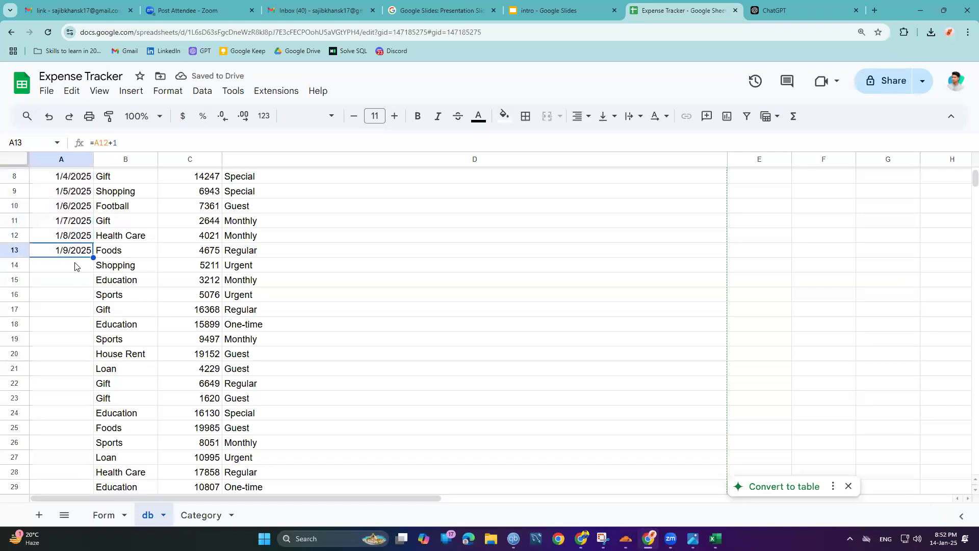
pyautogui.click(71, 269)
pyautogui.write('1/10/2025')
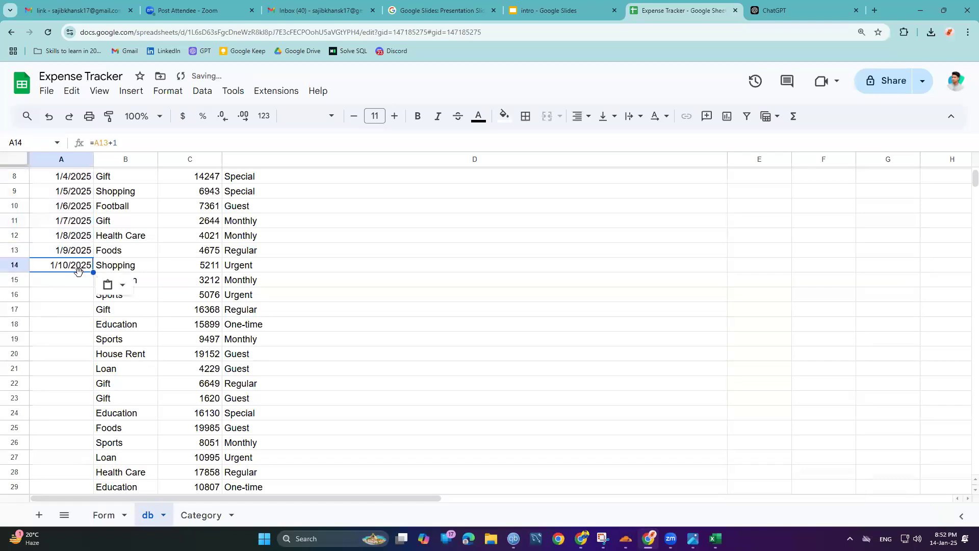
pyautogui.moveTo(92, 271); pyautogui.dragTo(83, 356)
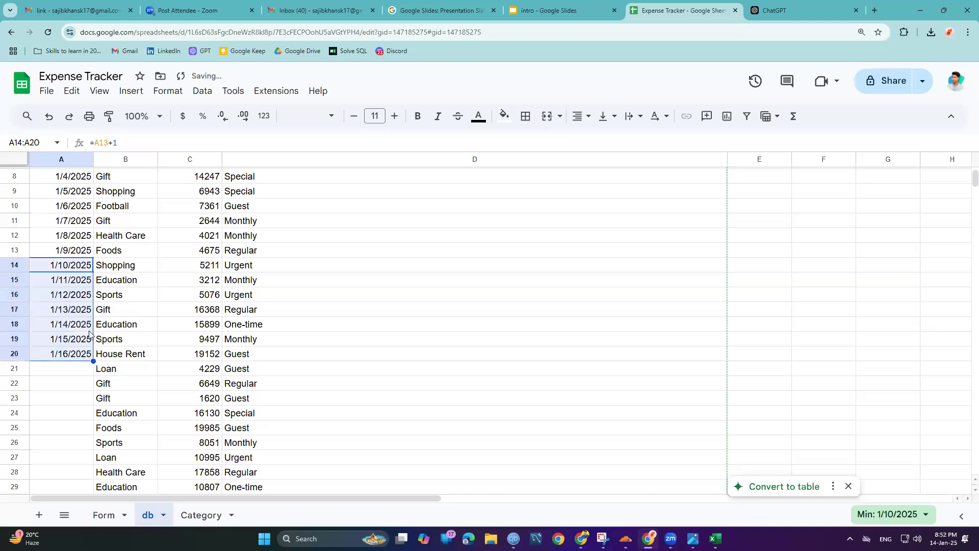
pyautogui.scroll(-3, 88, 329)
pyautogui.moveTo(93, 208); pyautogui.dragTo(115, 490)
pyautogui.scroll(-3, 142, 379)
pyautogui.moveTo(93, 343); pyautogui.dragTo(94, 462)
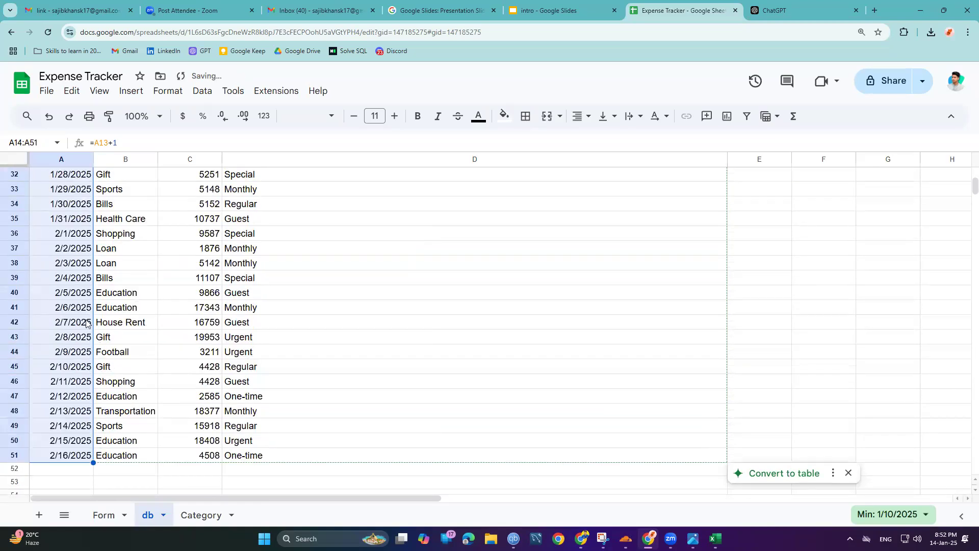
# Step: Delete the February dates in A36:A51
pyautogui.moveTo(65, 234); pyautogui.dragTo(71, 459)
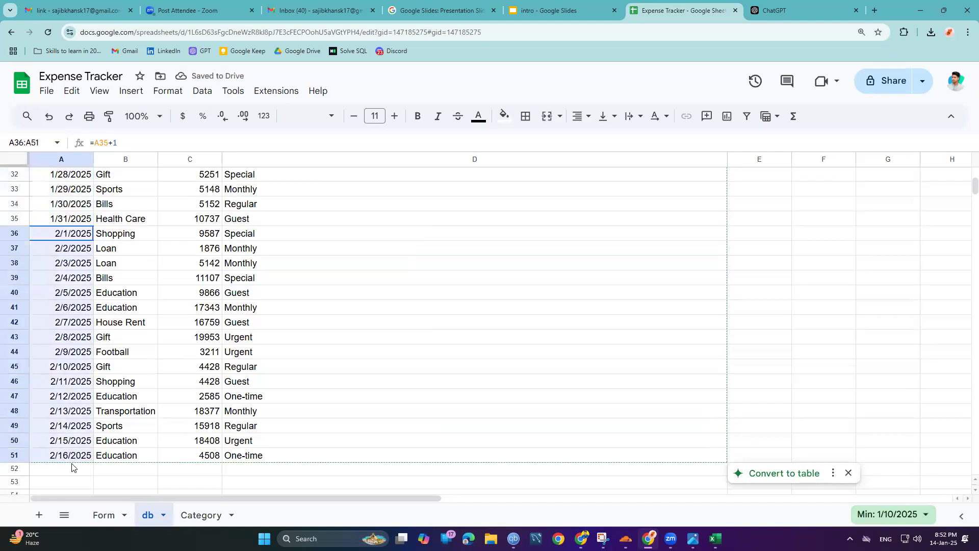
pyautogui.press('Delete')
pyautogui.moveTo(61, 176); pyautogui.dragTo(60, 219)
pyautogui.hotkey('ctrl', 'c')
pyautogui.click(61, 233)
pyautogui.hotkey('ctrl', 'v')
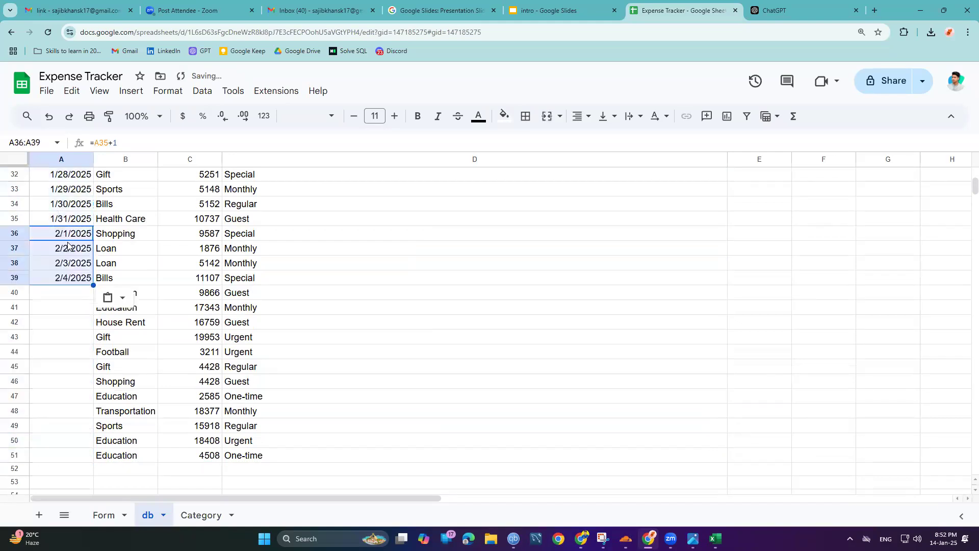
pyautogui.hotkey('ctrl', 'z')
# Step: Copy A2's date into A36 as the plain value 1/1/2025
pyautogui.doubleClick(70, 234)
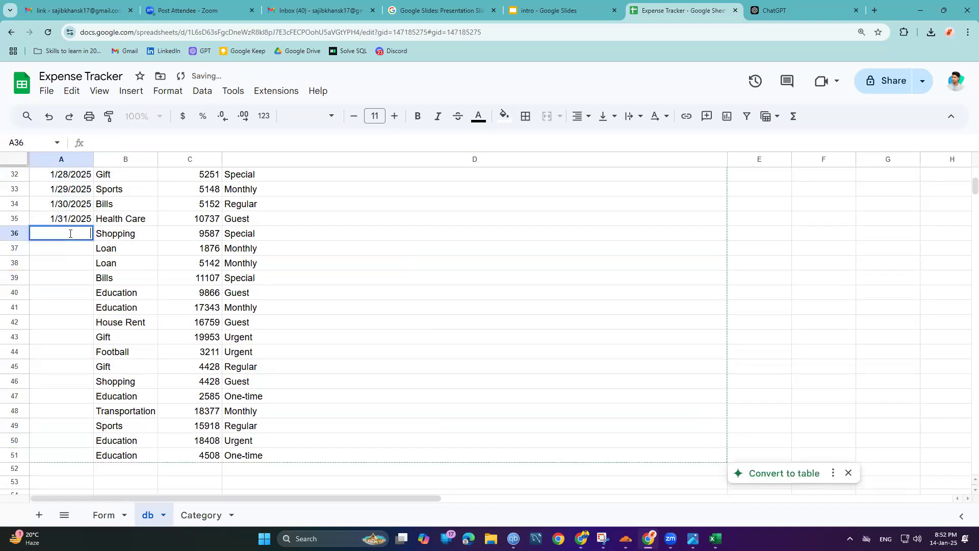
pyautogui.scroll(10, 306, 326)
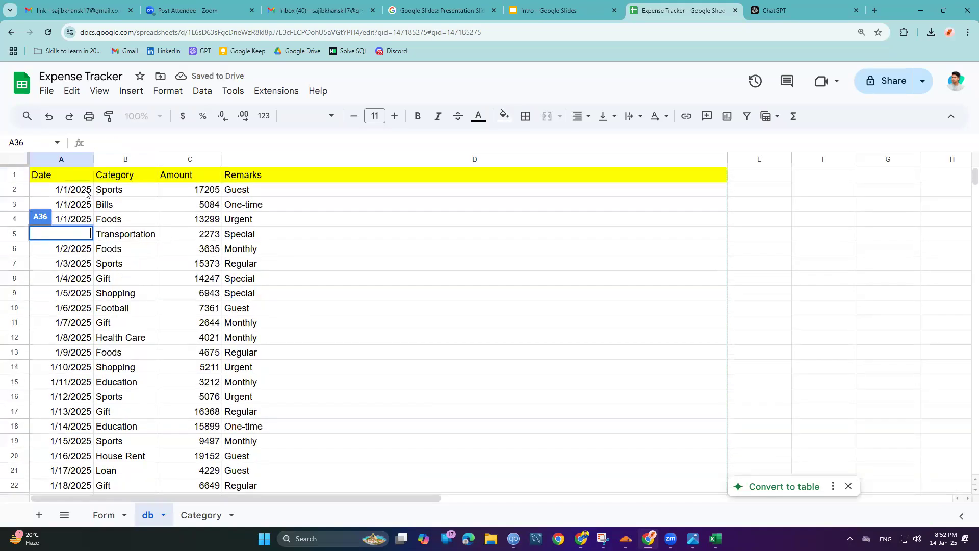
pyautogui.click(85, 192)
pyautogui.hotkey('ctrl', 'c')
pyautogui.scroll(-9, 97, 310)
pyautogui.click(78, 198)
pyautogui.click(76, 276)
pyautogui.doubleClick(82, 285)
pyautogui.hotkey('ctrl', 'v')
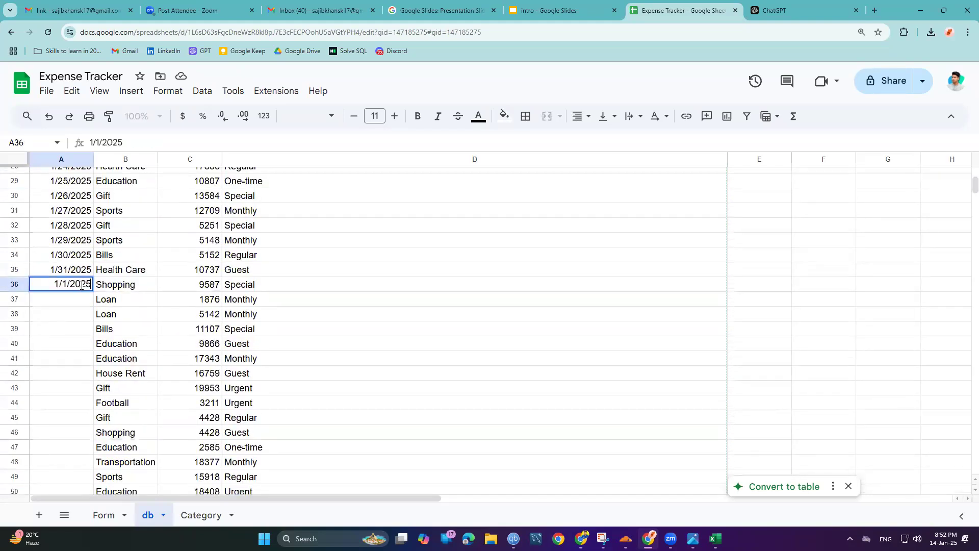
pyautogui.press('Return')
# Step: Extend the date in A36 as a daily series down through A51
pyautogui.click(85, 284)
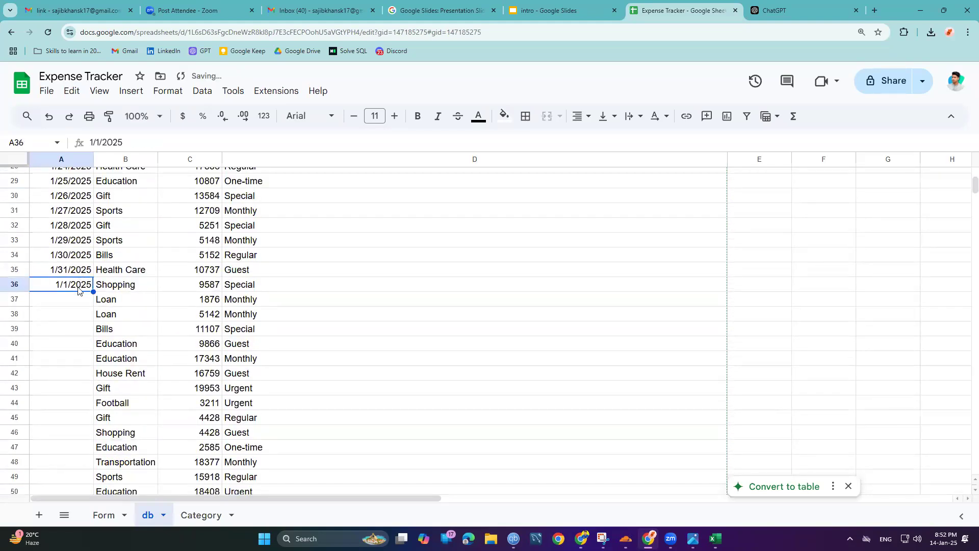
pyautogui.moveTo(93, 300); pyautogui.dragTo(83, 474)
pyautogui.scroll(-2, 95, 428)
pyautogui.moveTo(93, 382); pyautogui.dragTo(93, 407)
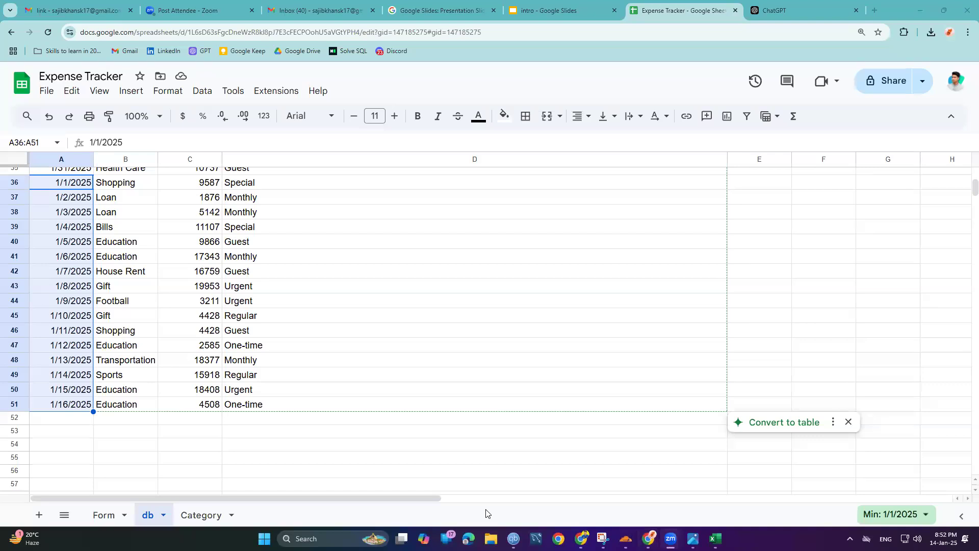
# Step: On the Form sheet, set the date to 1/15/2025 and the category to Transportation
pyautogui.click(103, 515)
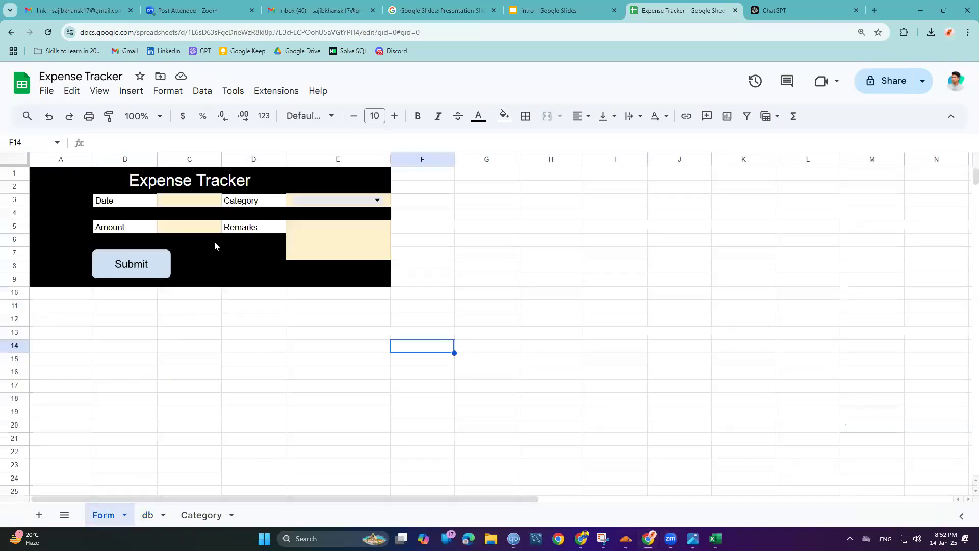
pyautogui.doubleClick(197, 202)
pyautogui.click(190, 292)
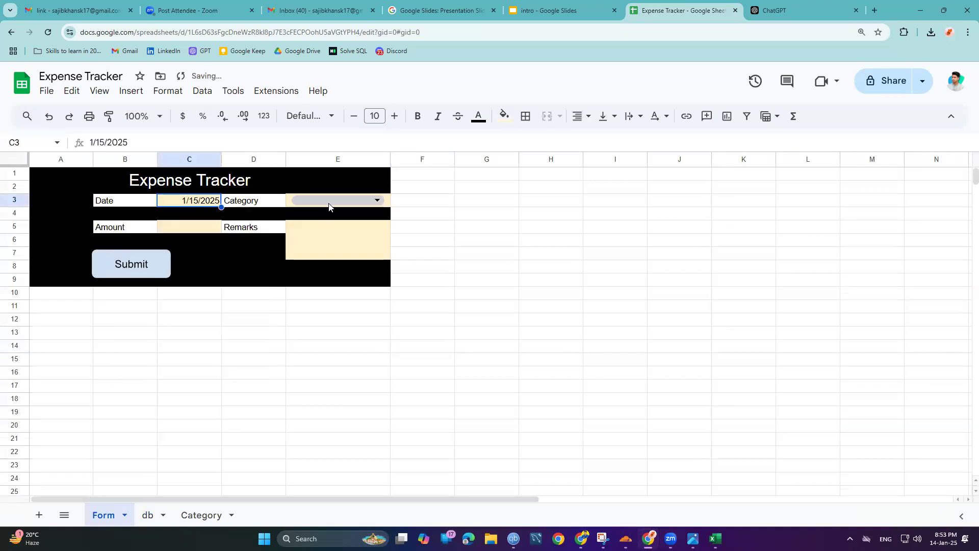
pyautogui.click(328, 204)
pyautogui.click(327, 279)
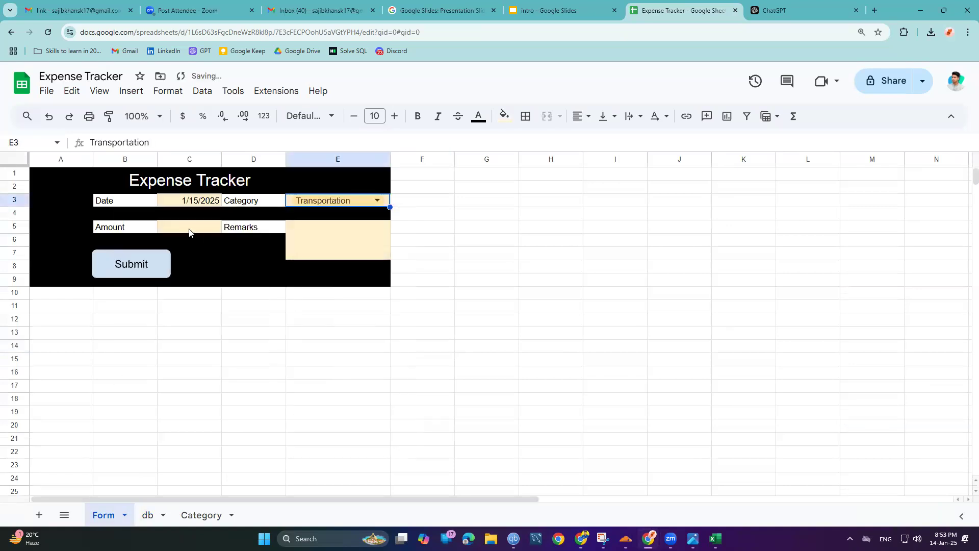
# Step: Enter the amount 20 and the remark University in the form, and submit the expense
pyautogui.click(189, 230)
pyautogui.write('20')
pyautogui.press('Return')
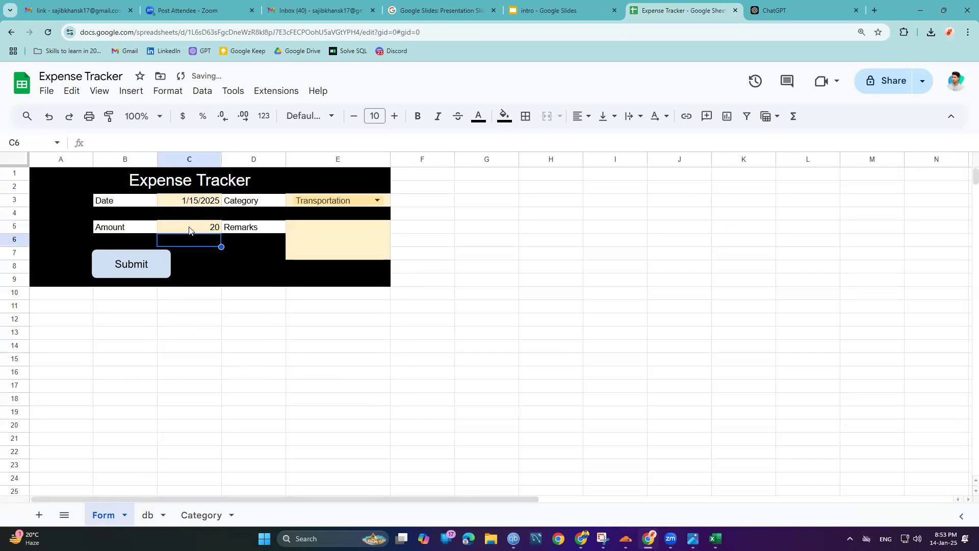
pyautogui.doubleClick(315, 238)
pyautogui.write('University')
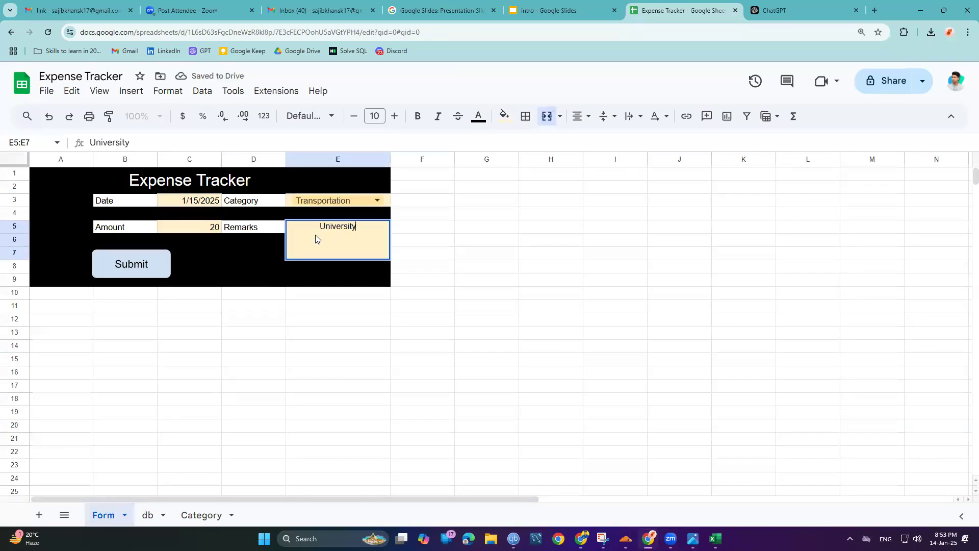
pyautogui.click(121, 261)
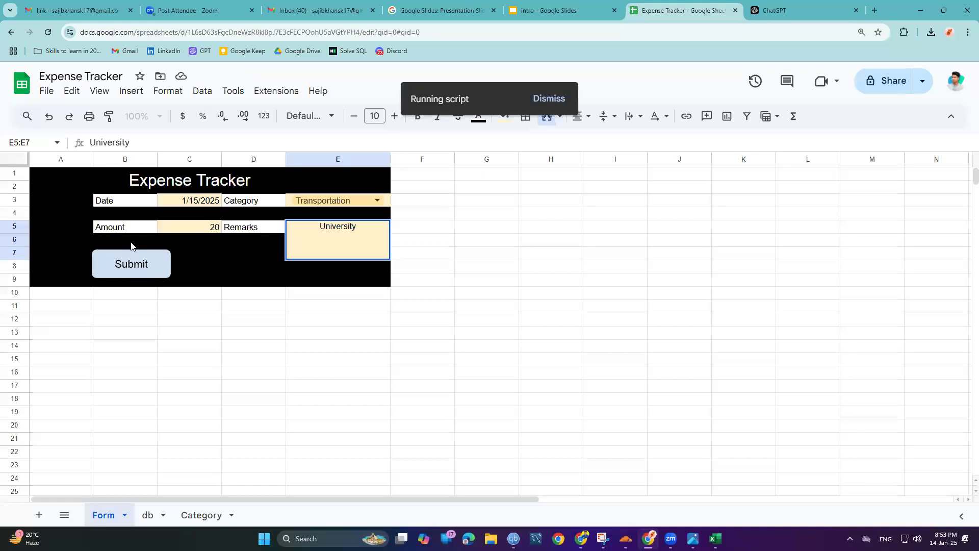
# Step: Check the submitted entry on the db sheet and enter hello in its empty Remarks cell D2
pyautogui.click(148, 515)
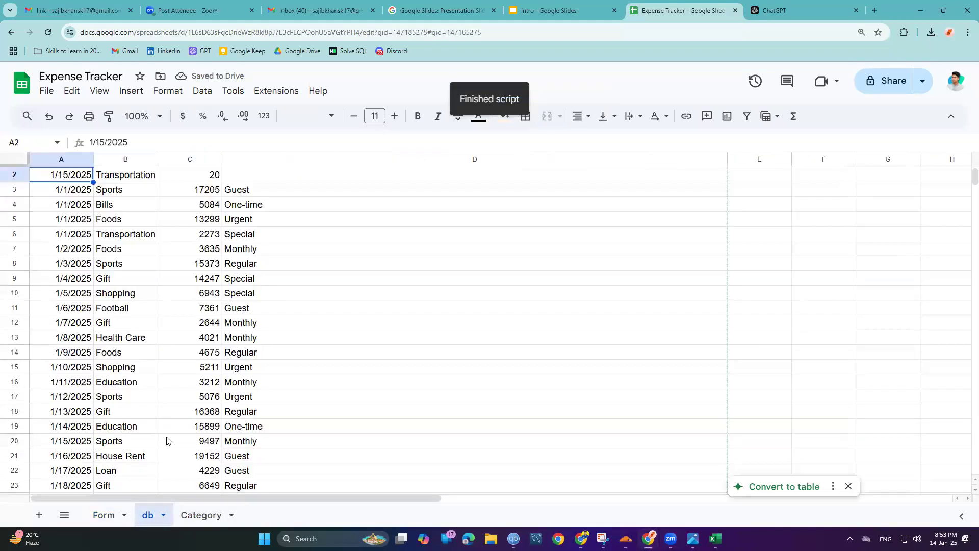
pyautogui.scroll(-10, 163, 436)
pyautogui.scroll(12, 140, 433)
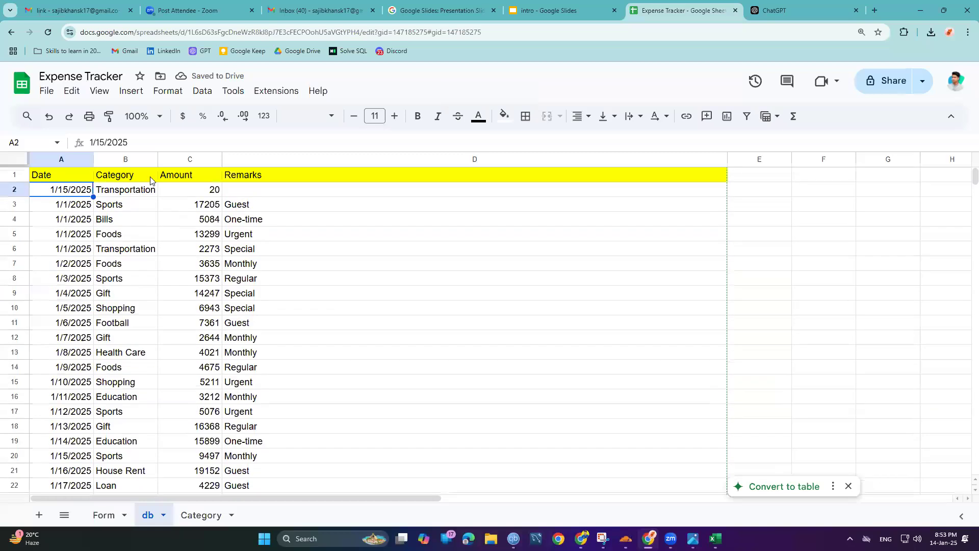
pyautogui.doubleClick(248, 191)
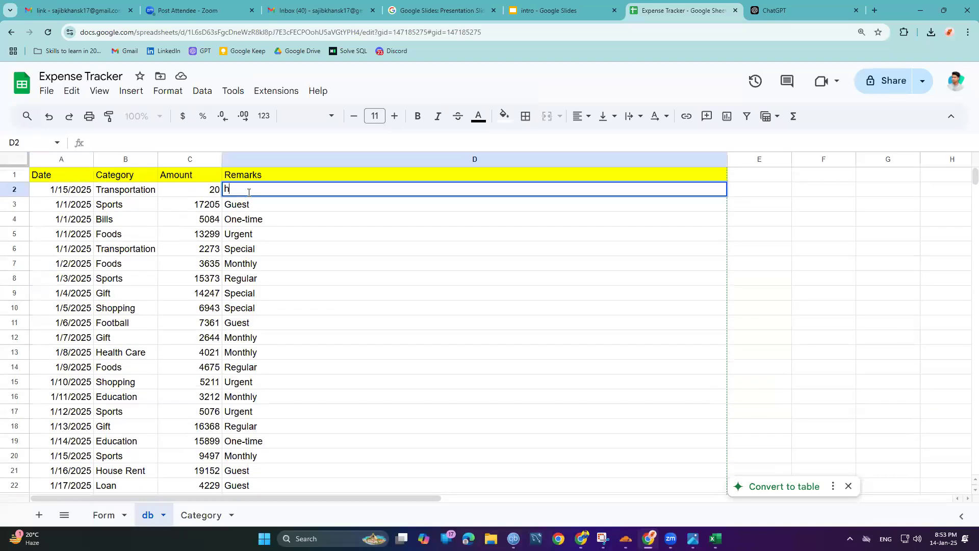
pyautogui.write('lo')
pyautogui.press('Return')
# Step: Select the data range A1:D52 and narrow the Remarks column to about the width of the other columns
pyautogui.moveTo(56, 178); pyautogui.dragTo(270, 425)
pyautogui.scroll(7, 270, 425)
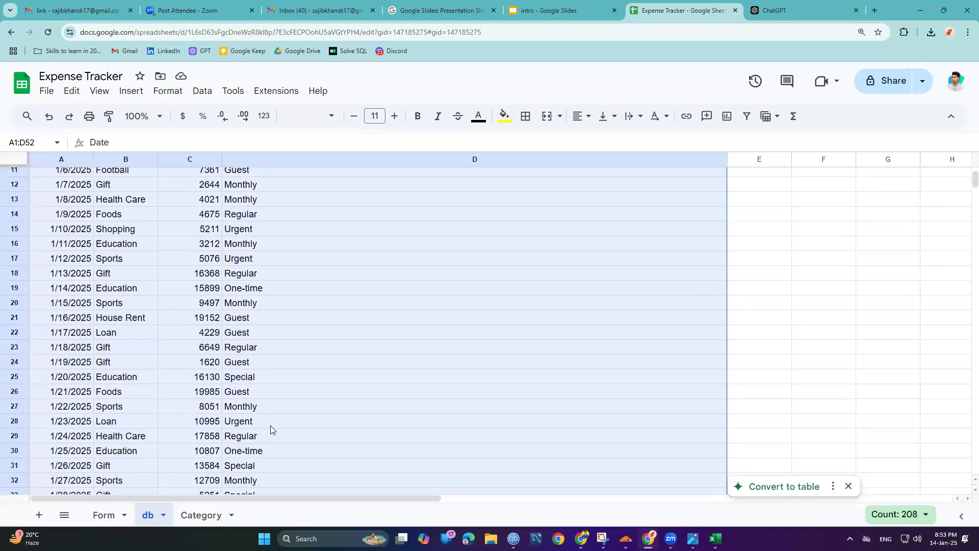
pyautogui.scroll(3, 268, 422)
pyautogui.moveTo(729, 162); pyautogui.dragTo(289, 159)
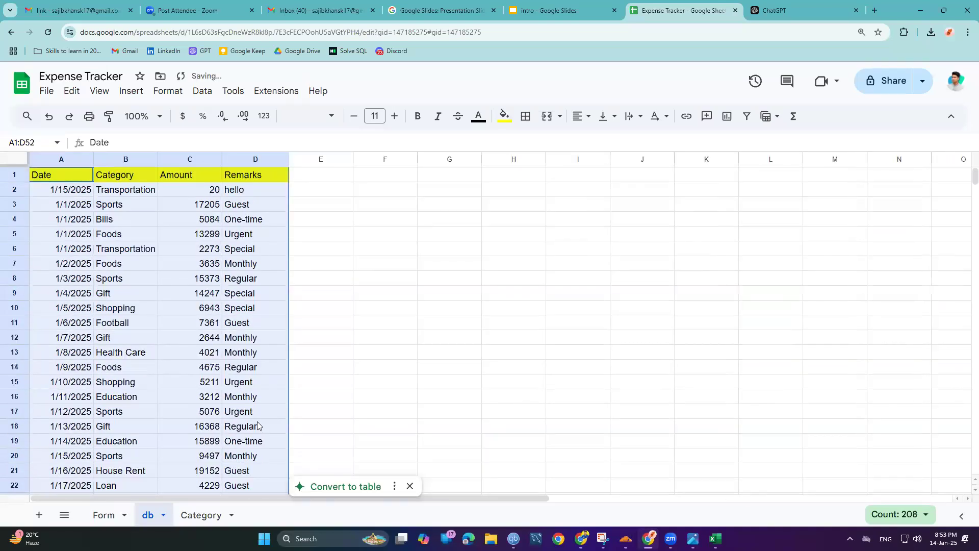
pyautogui.scroll(-1, 208, 458)
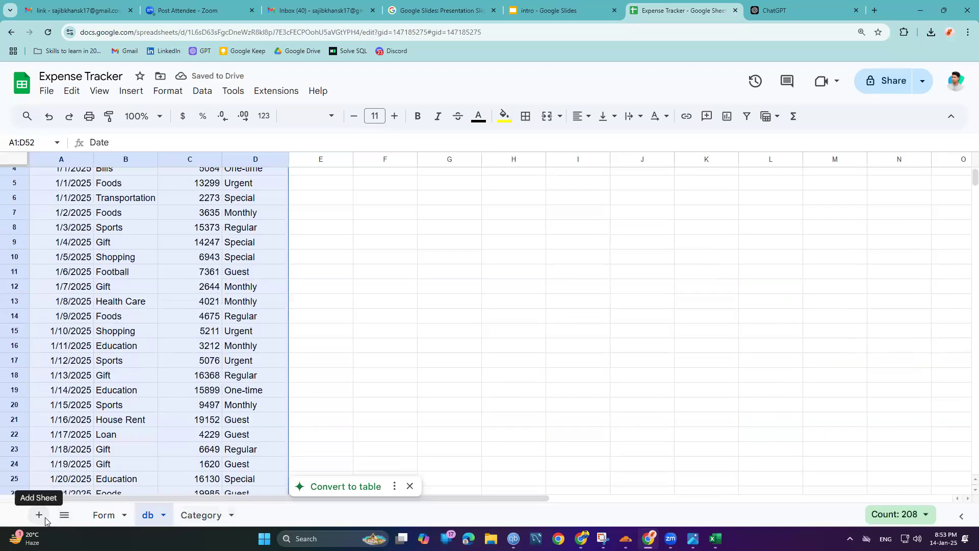
pyautogui.scroll(1, 270, 253)
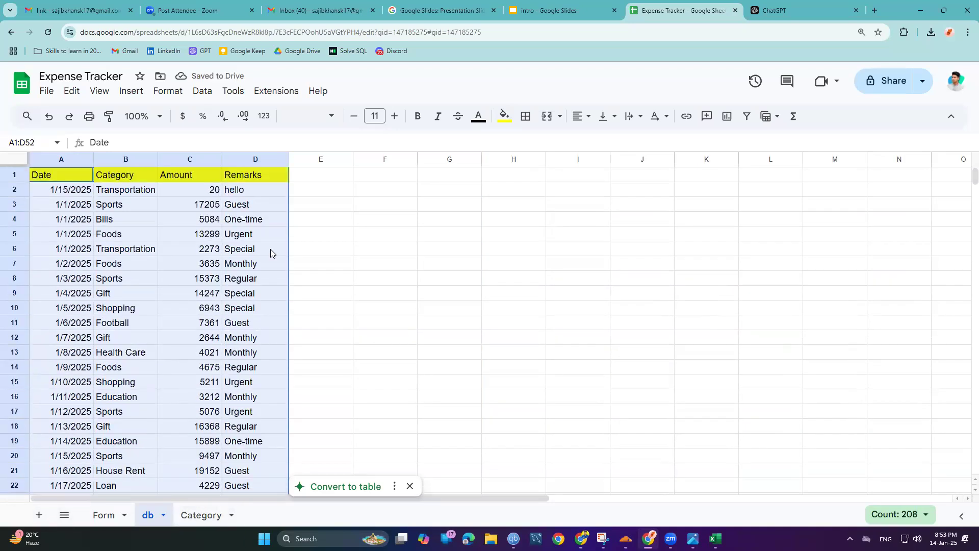
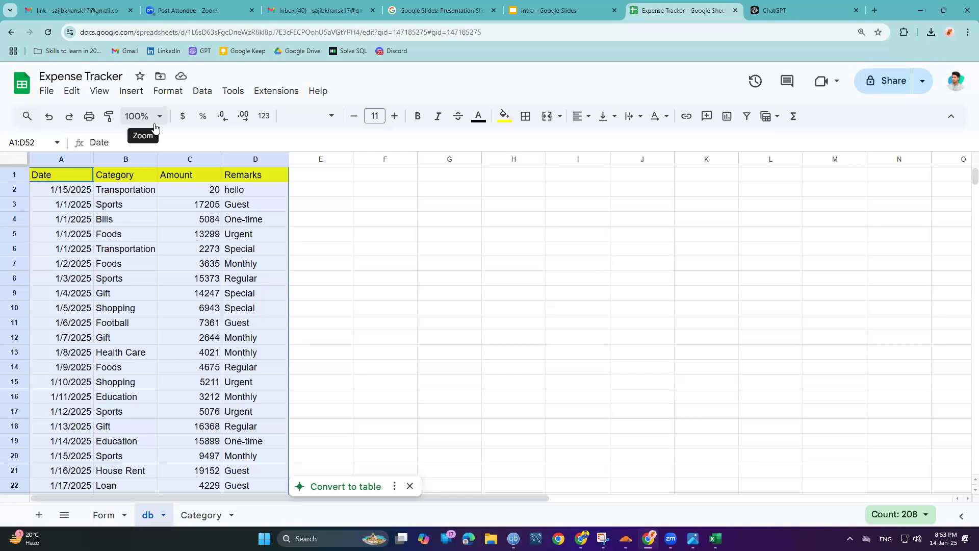
# Step: Add a new sheet after db and select its visible cell area for view settings
pyautogui.click(39, 514)
pyautogui.hotkey('ctrl', 'a')
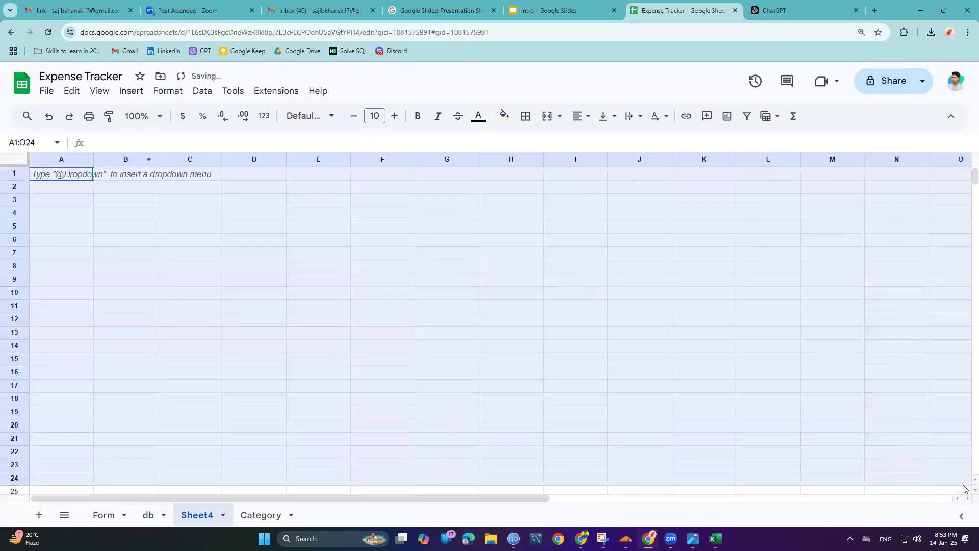
pyautogui.click(107, 94)
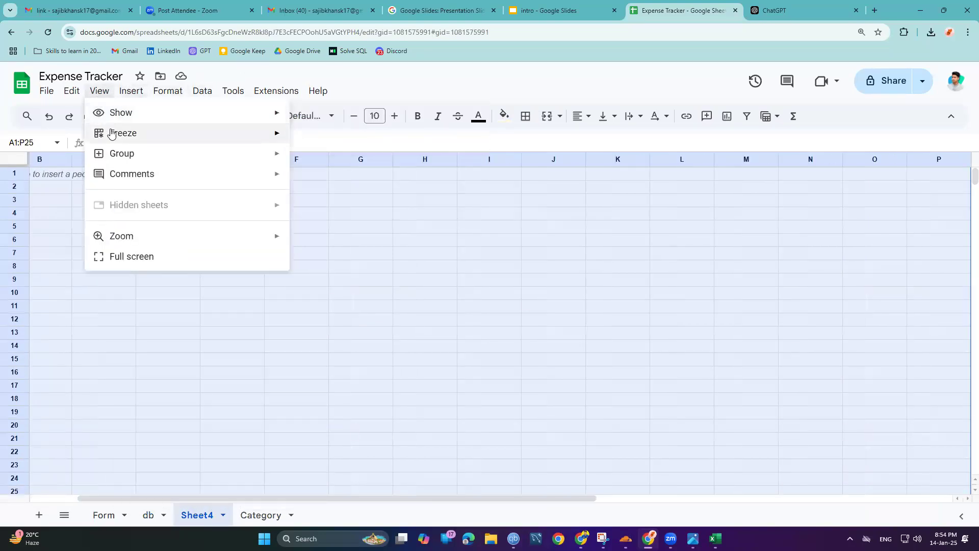
# Step: Hide the gridlines on Sheet4
pyautogui.moveTo(128, 112)
pyautogui.click(331, 136)
pyautogui.moveTo(116, 190); pyautogui.dragTo(168, 214)
pyautogui.click(183, 236)
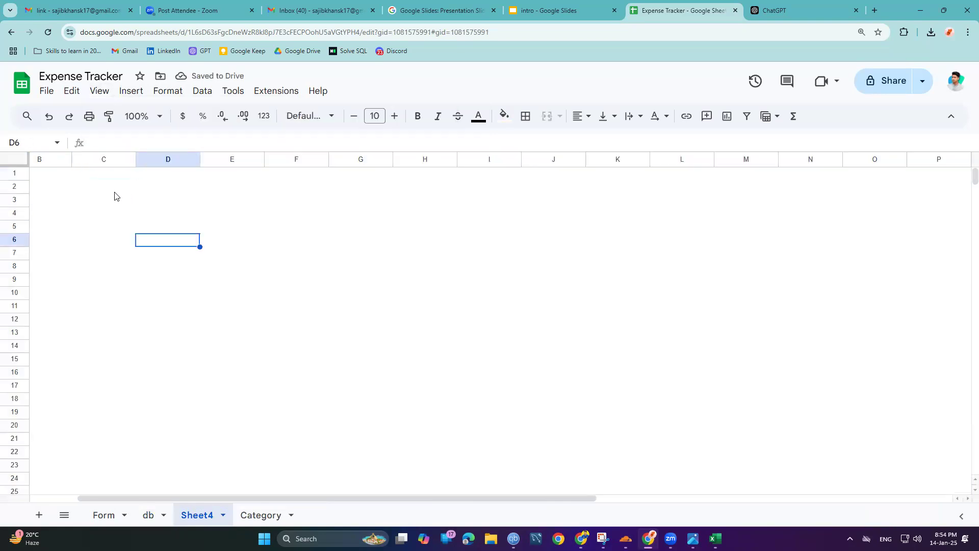
# Step: Merge cells C2:D4 on Sheet4 into one cell
pyautogui.moveTo(115, 193); pyautogui.dragTo(172, 215)
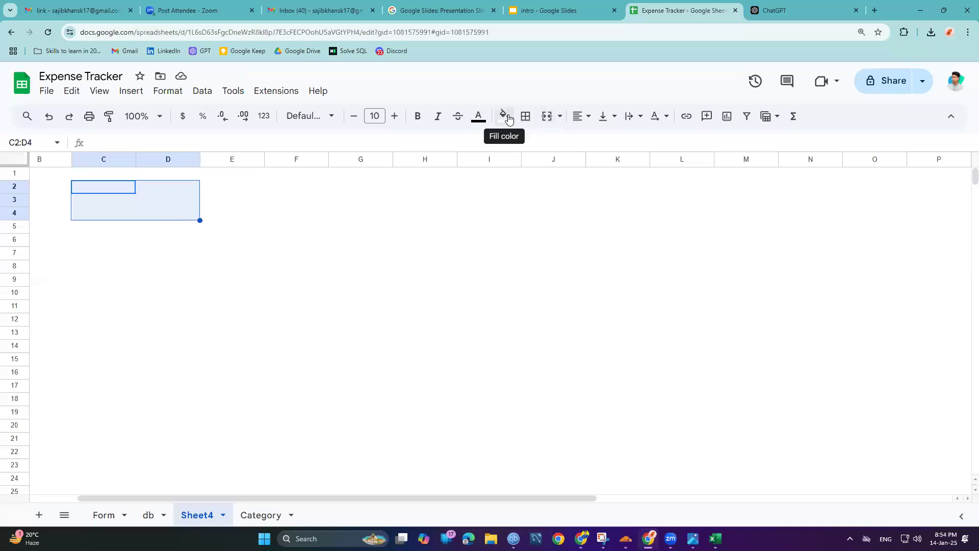
pyautogui.click(547, 116)
pyautogui.doubleClick(147, 206)
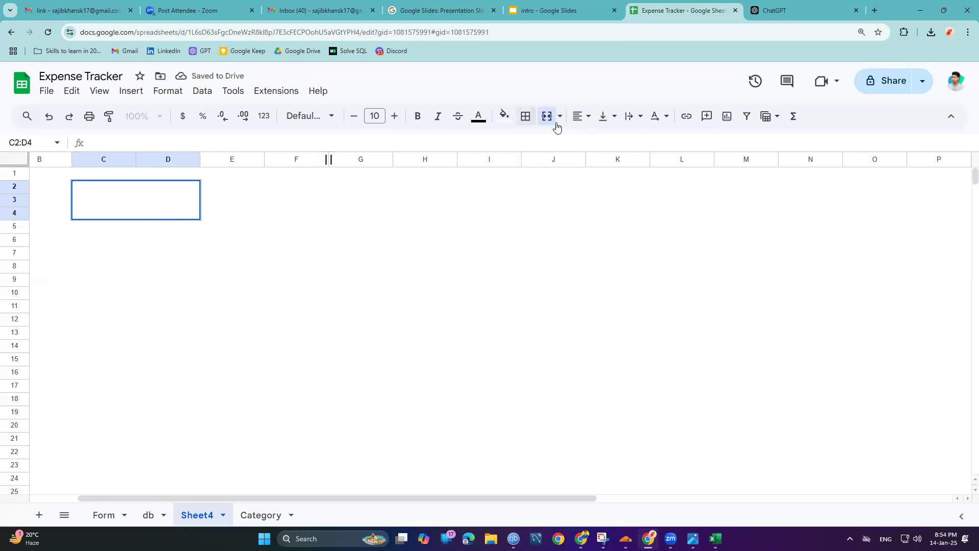
# Step: Align the merged cell C2:D4 to the middle vertically and to the center horizontally
pyautogui.click(604, 118)
pyautogui.click(628, 141)
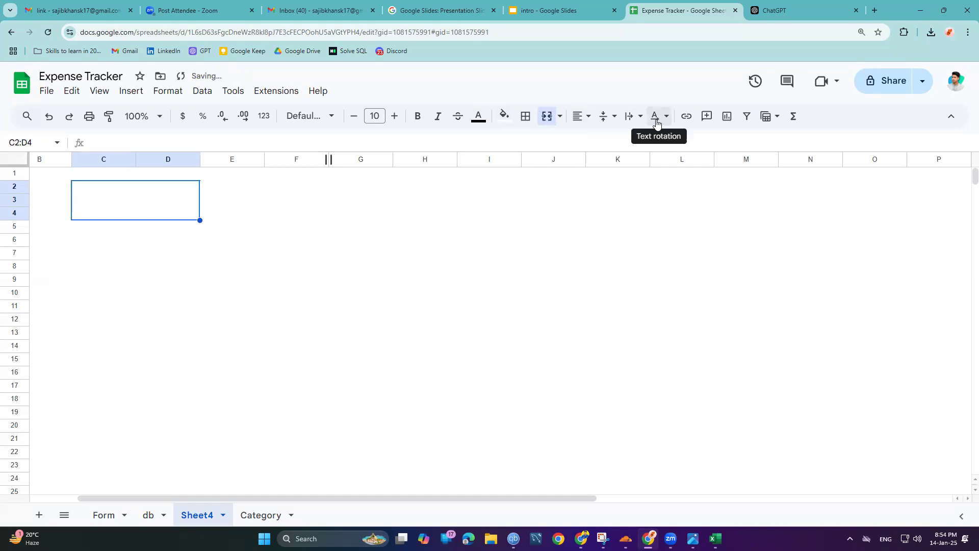
pyautogui.click(632, 117)
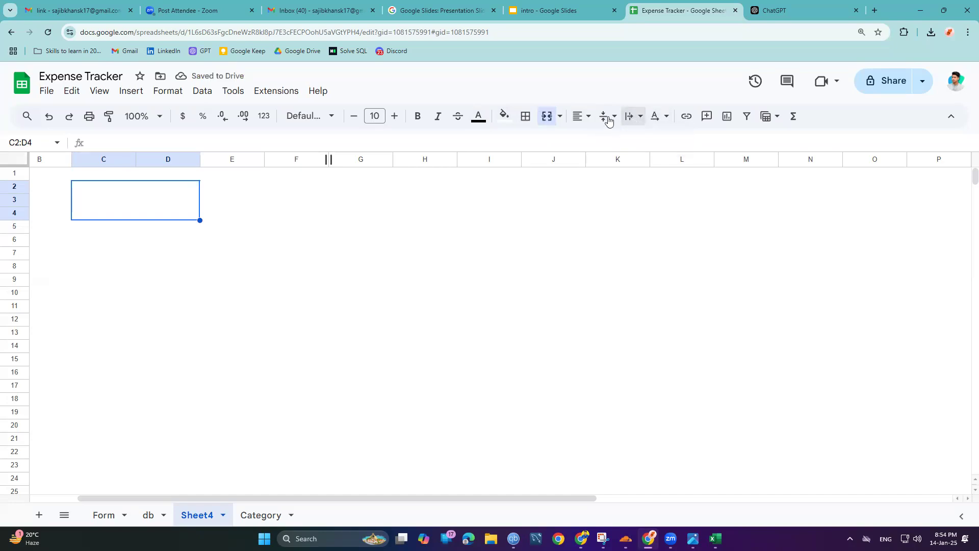
pyautogui.click(580, 116)
pyautogui.click(601, 139)
pyautogui.doubleClick(163, 203)
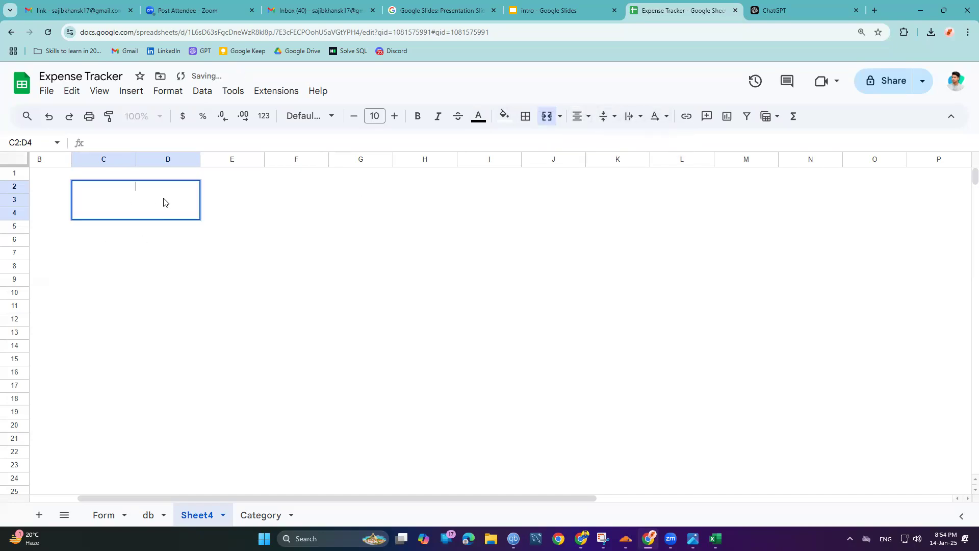
pyautogui.click(608, 116)
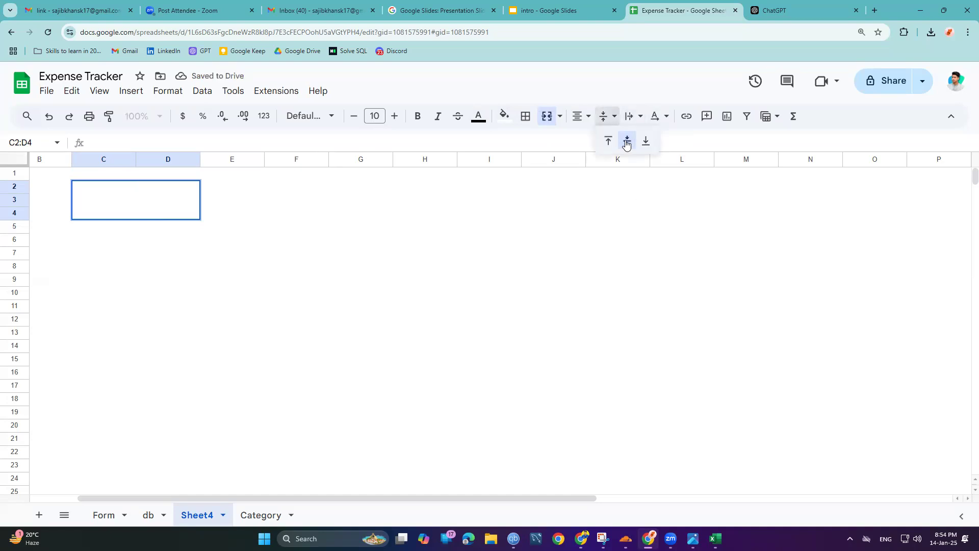
pyautogui.click(626, 140)
pyautogui.doubleClick(172, 190)
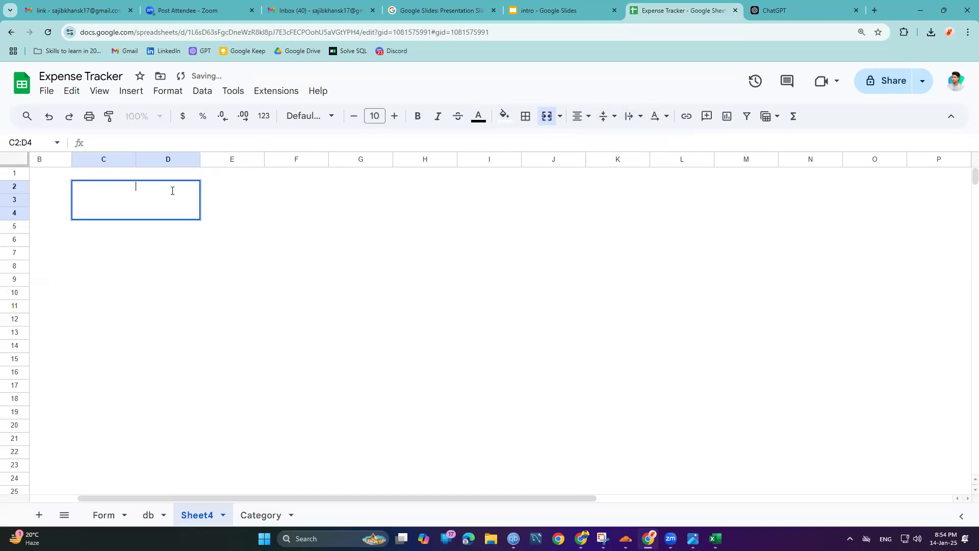
pyautogui.write('This')
pyautogui.press('BackSpace')
pyautogui.press('BackSpace')
pyautogui.press('BackSpace')
pyautogui.press('Return')
# Step: Enter the label "Total Expense" in cell C5, directly below the merged block
pyautogui.doubleClick(123, 228)
pyautogui.write('Total Sale')
pyautogui.press('BackSpace')
pyautogui.press('BackSpace')
pyautogui.press('BackSpace')
pyautogui.press('BackSpace')
pyautogui.press('BackSpace')
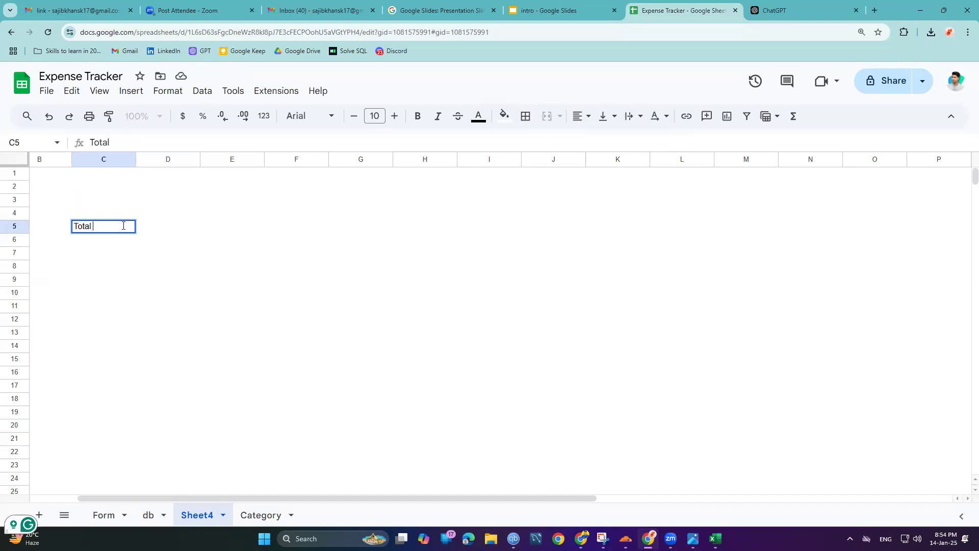
pyautogui.write('Expense')
pyautogui.press('Return')
# Step: Merge cells C5:D5 and center the Total Expense label horizontally
pyautogui.moveTo(124, 225); pyautogui.dragTo(183, 223)
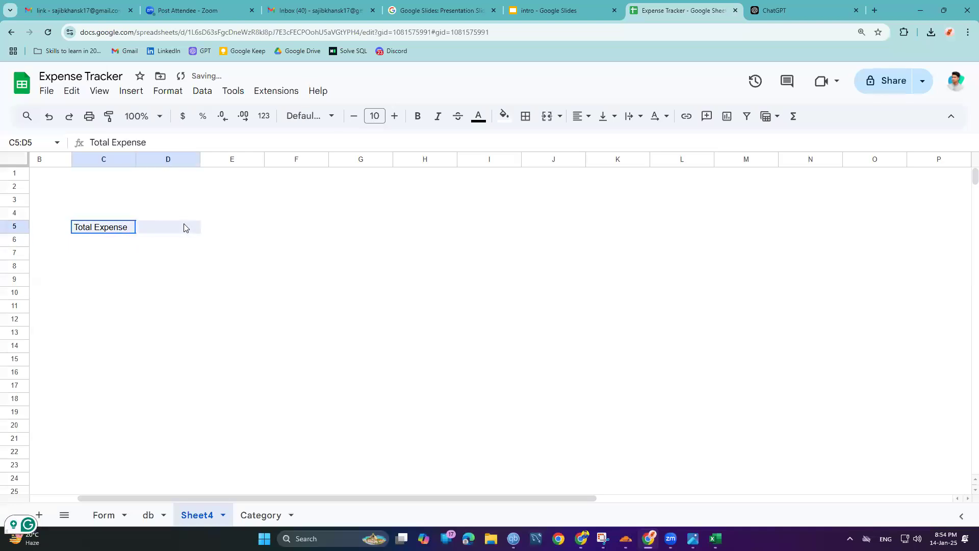
pyautogui.click(546, 116)
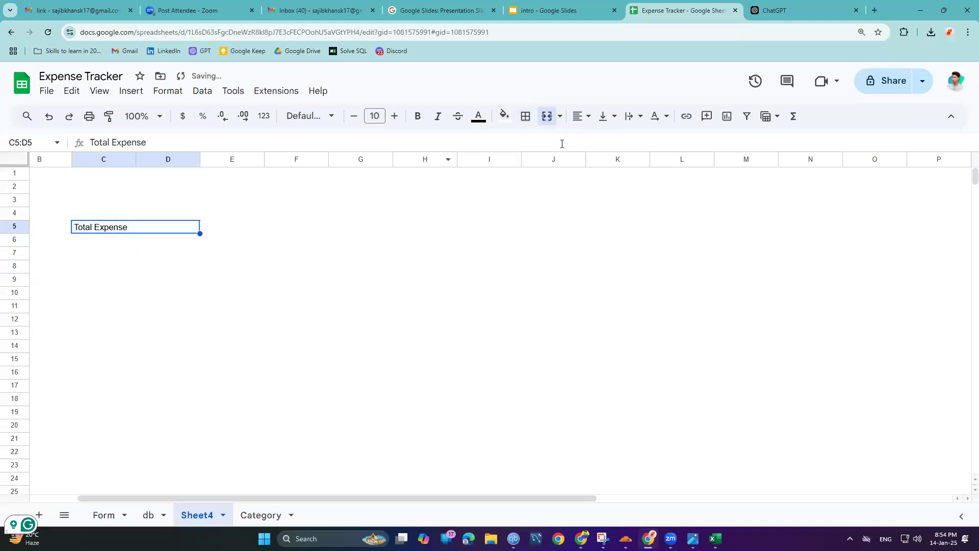
pyautogui.click(585, 116)
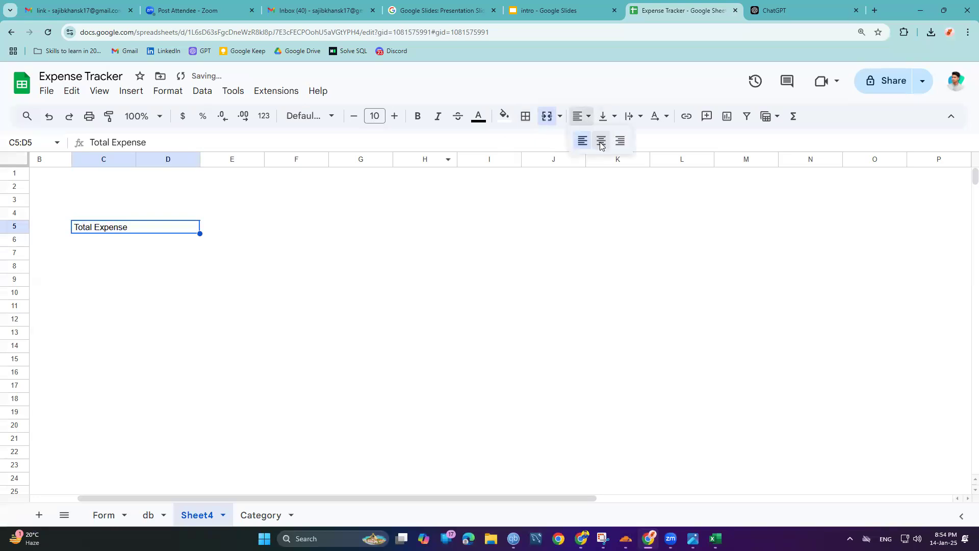
pyautogui.click(601, 140)
pyautogui.click(198, 252)
# Step: Enter the formula =SUM(db!C:C) in the merged cell above the Total Expense label
pyautogui.click(152, 199)
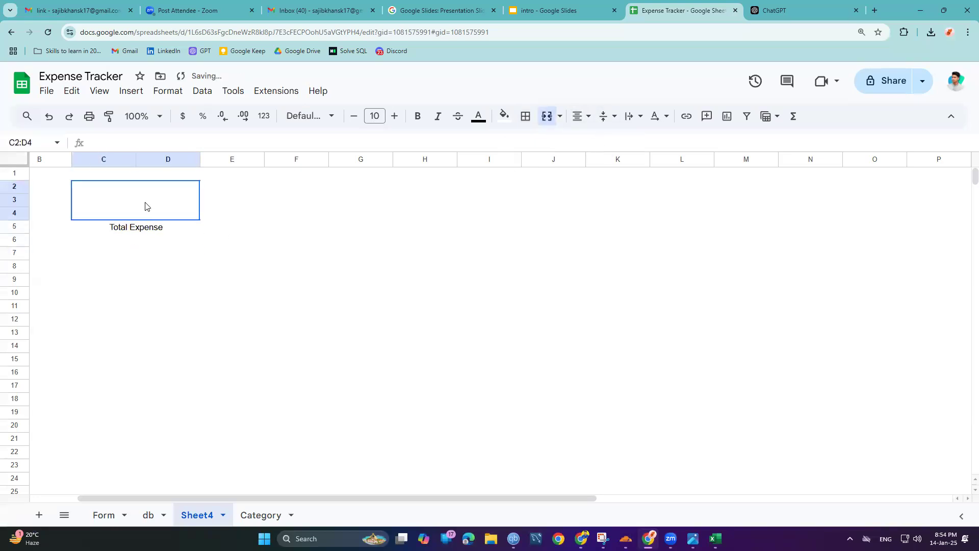
pyautogui.write('=')
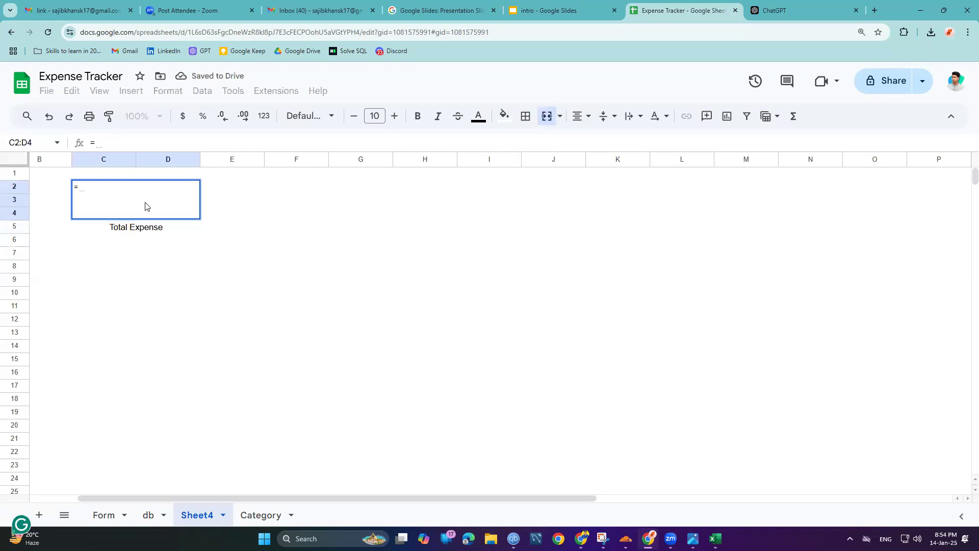
pyautogui.write('SUM')
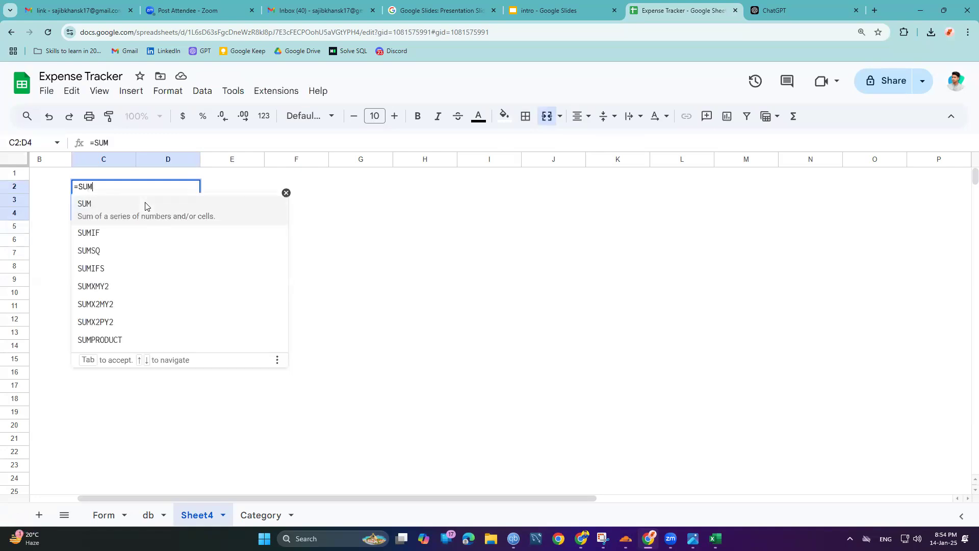
pyautogui.click(144, 206)
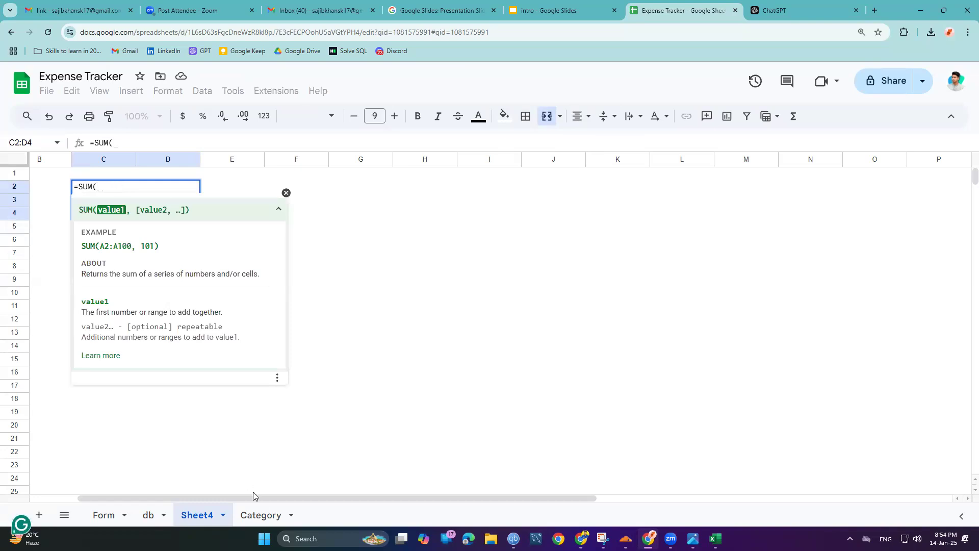
pyautogui.click(261, 515)
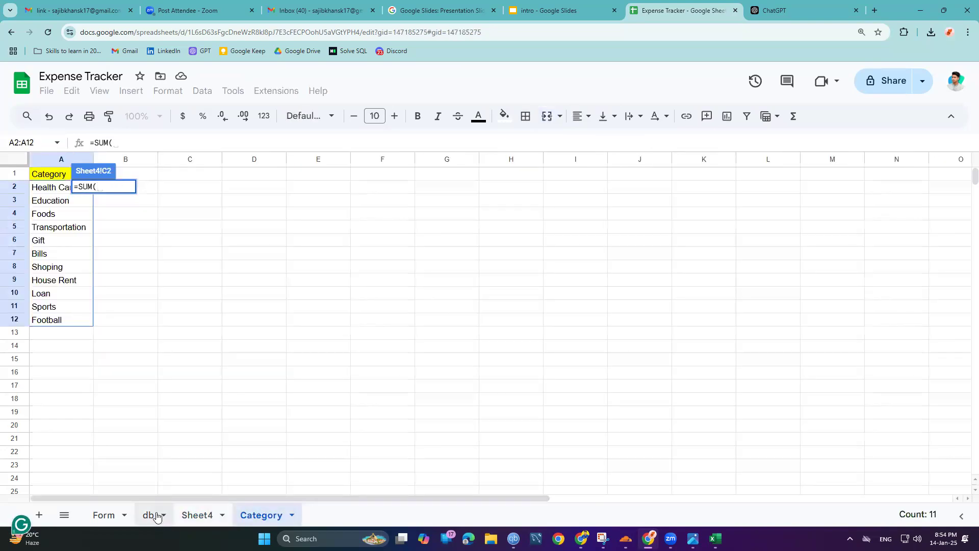
pyautogui.click(147, 515)
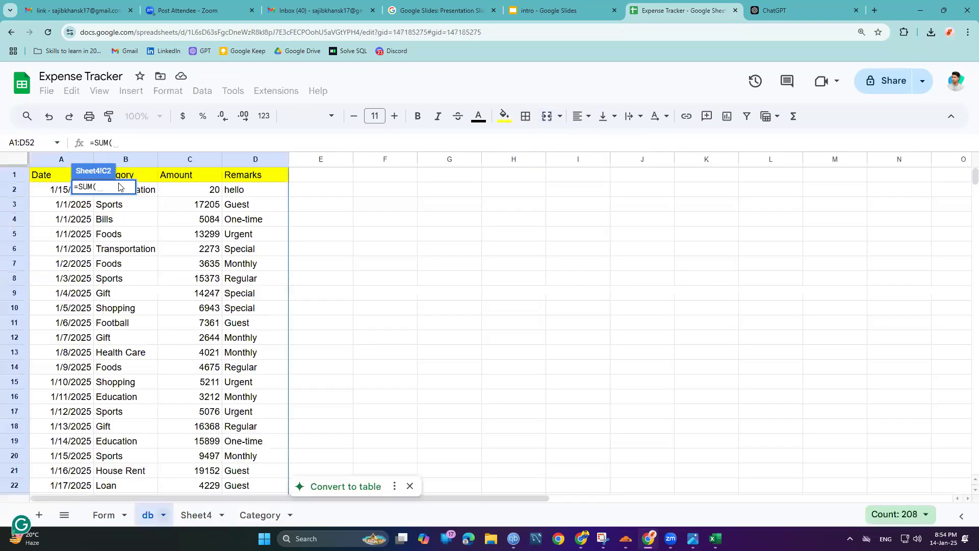
pyautogui.click(200, 163)
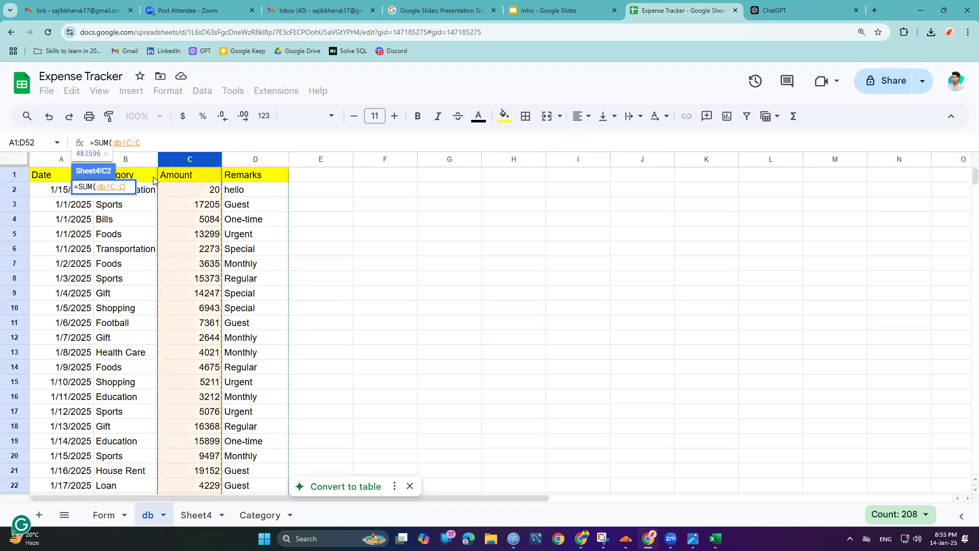
pyautogui.write(')')
pyautogui.press('Return')
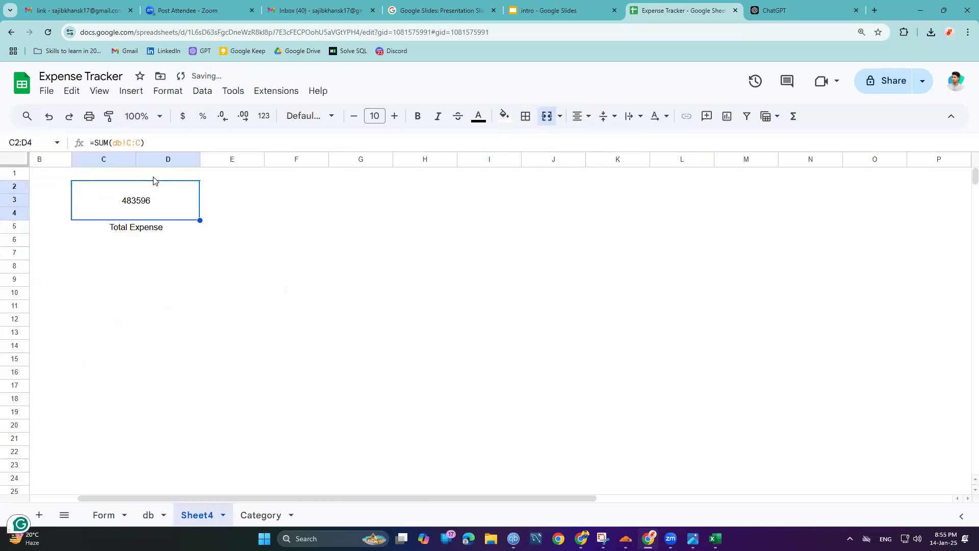
# Step: Check the maximum of the Amount values in C2:C52 on the db sheet
pyautogui.click(158, 515)
pyautogui.click(216, 191)
pyautogui.hotkey('ctrl', 'shift', 'Down')
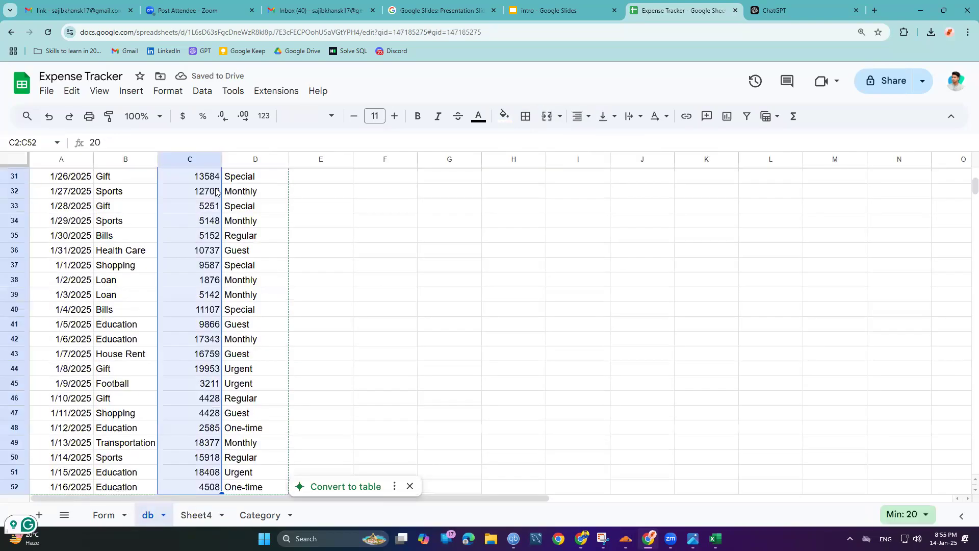
pyautogui.click(908, 514)
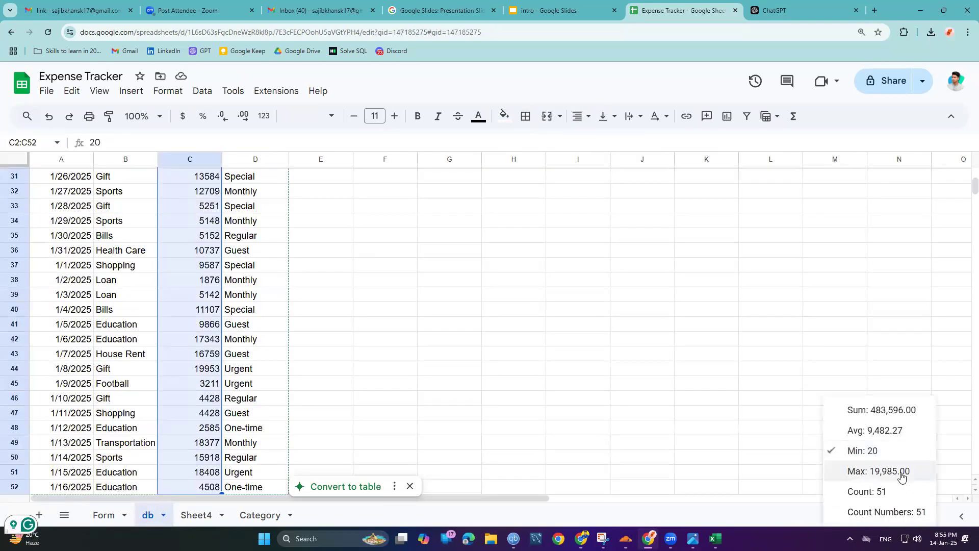
pyautogui.click(901, 471)
pyautogui.scroll(10, 240, 408)
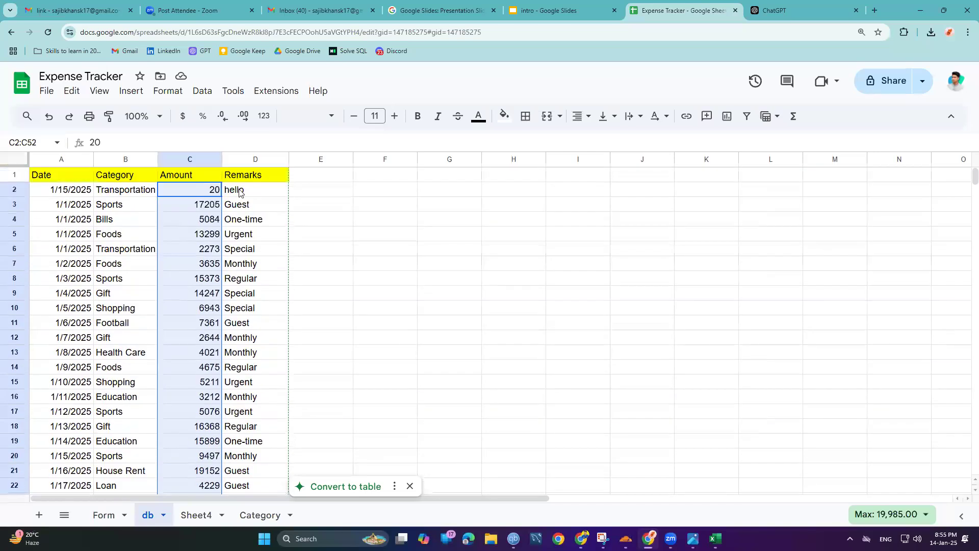
# Step: Clear the range reference from the SUM formula above Total Expense and bring up the db sheet for picking another range
pyautogui.click(196, 515)
pyautogui.doubleClick(147, 210)
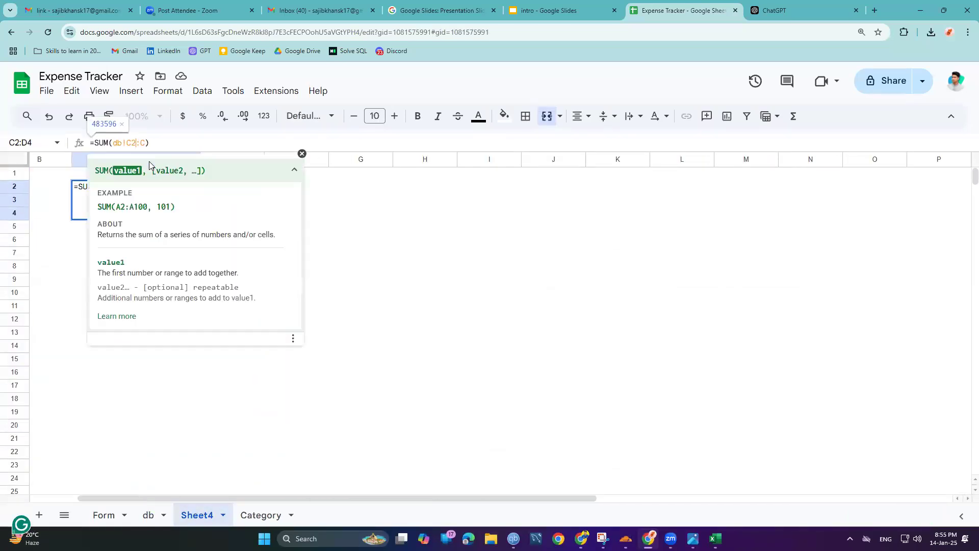
pyautogui.click(152, 142)
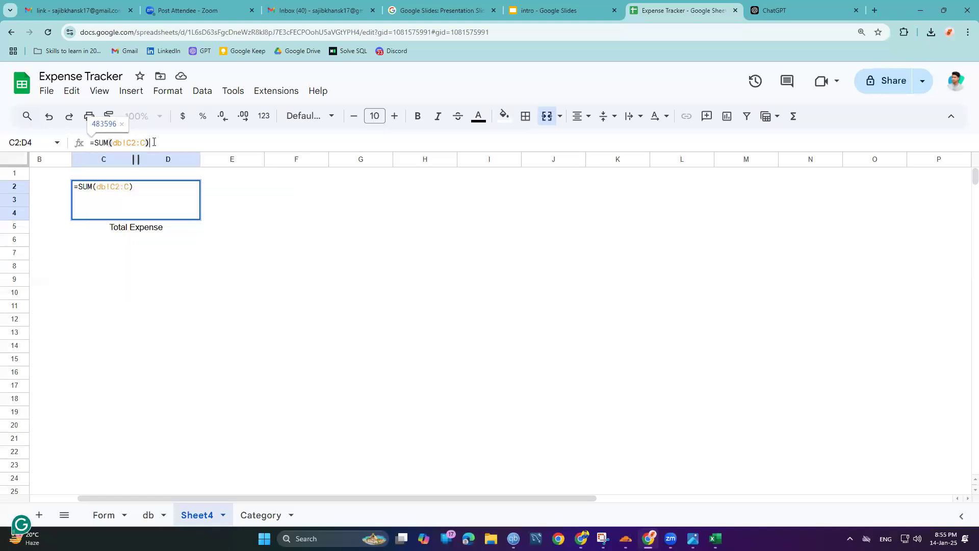
pyautogui.press('BackSpace')
pyautogui.press('BackSpace')
pyautogui.press('BackSpace')
pyautogui.press('BackSpace')
pyautogui.press('BackSpace')
pyautogui.press('BackSpace')
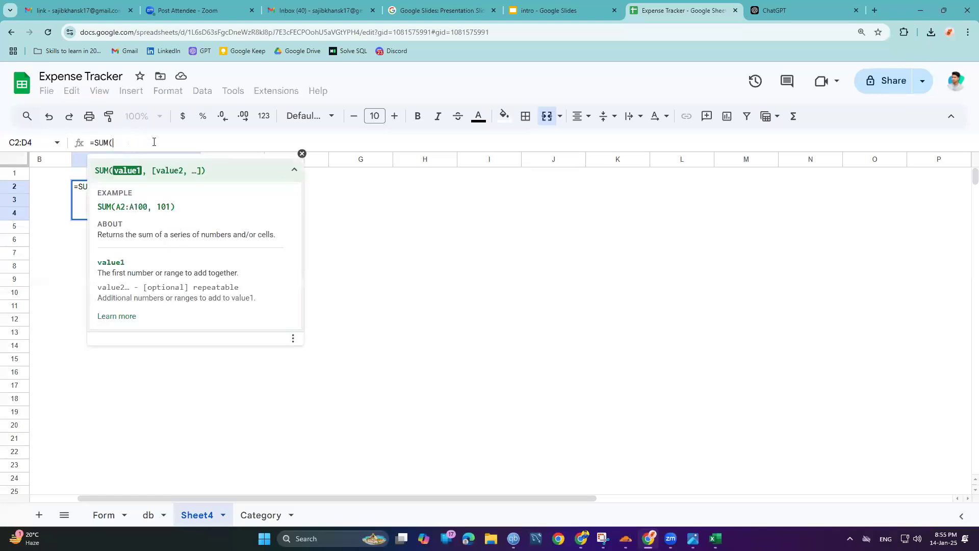
pyautogui.click(148, 515)
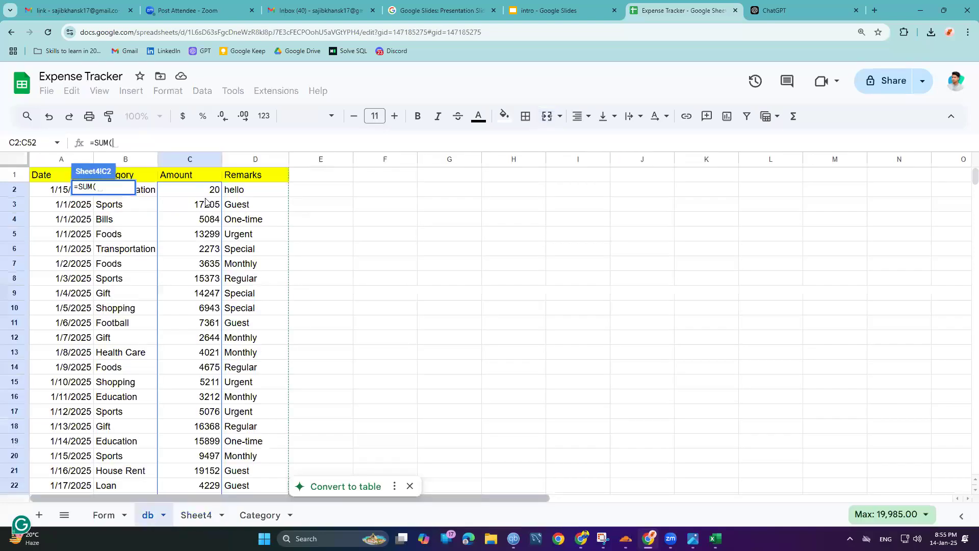
pyautogui.click(200, 190)
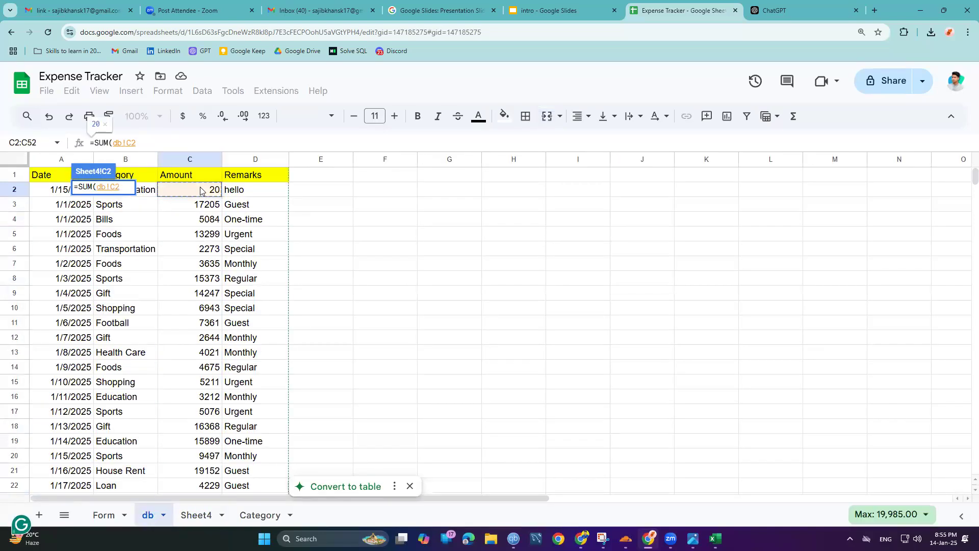
pyautogui.moveTo(136, 142); pyautogui.dragTo(116, 142)
pyautogui.press('BackSpace')
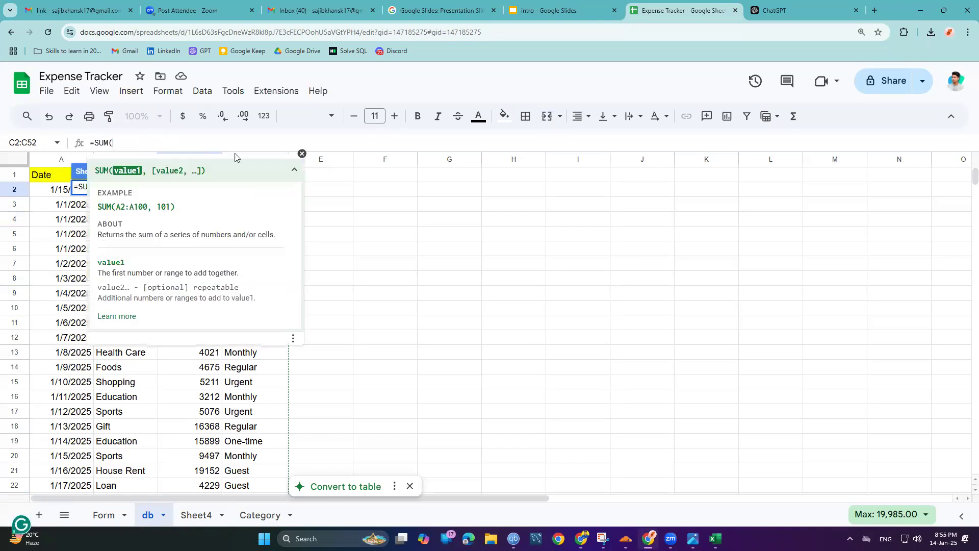
# Step: Complete the total formula as =SUM(db!C2:C215) using the Amount column below its header
pyautogui.click(302, 154)
pyautogui.click(192, 193)
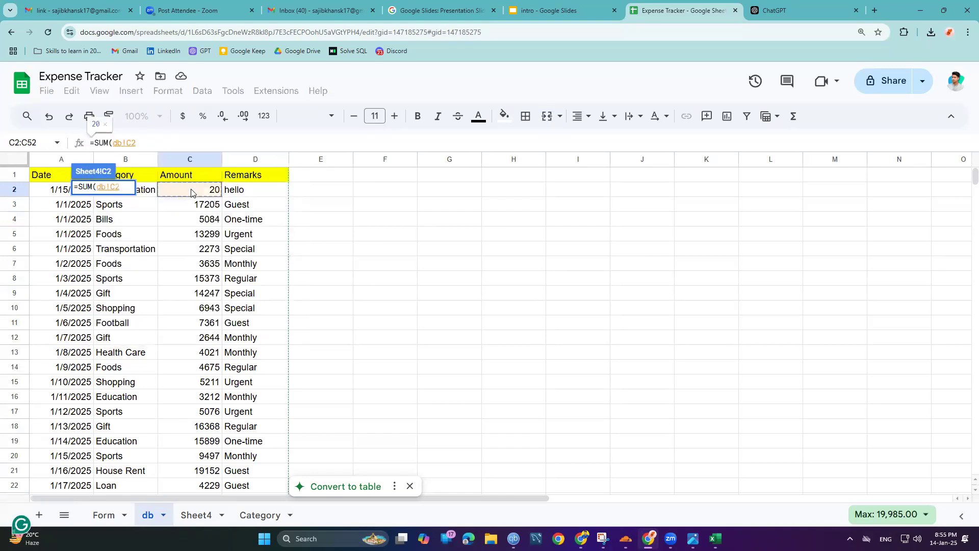
pyautogui.moveTo(190, 189); pyautogui.dragTo(190, 516)
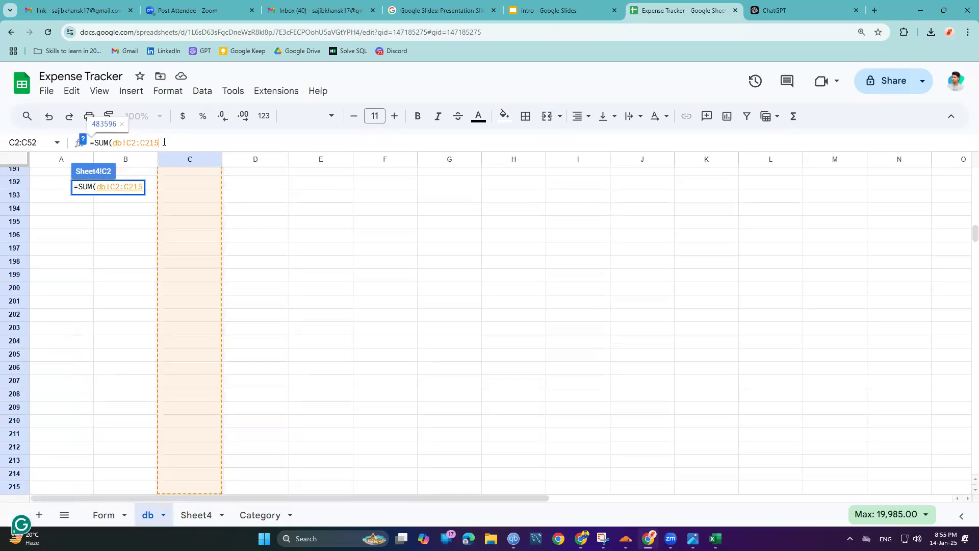
pyautogui.write(')')
pyautogui.press('Return')
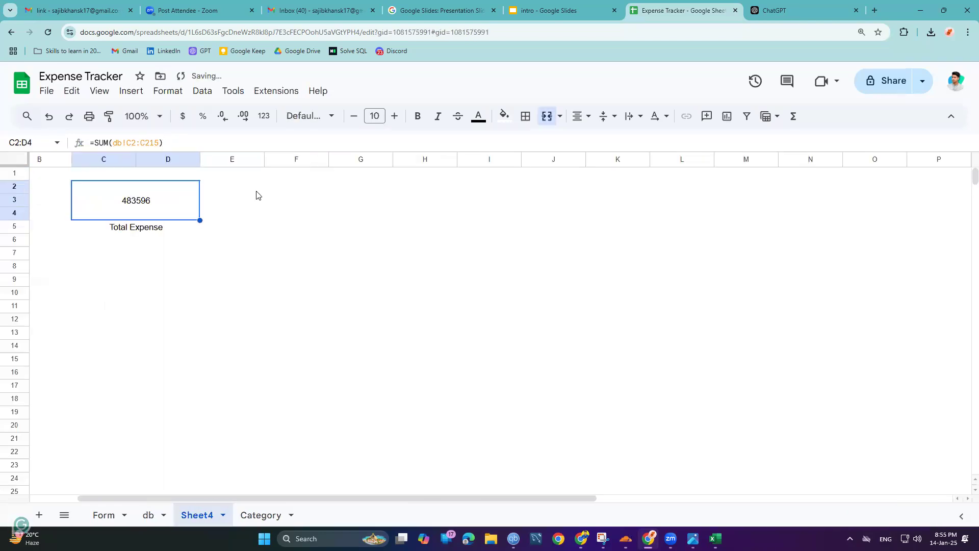
# Step: Select all the Amount values, C2:C52, on the db sheet
pyautogui.click(148, 515)
pyautogui.scroll(20, 217, 341)
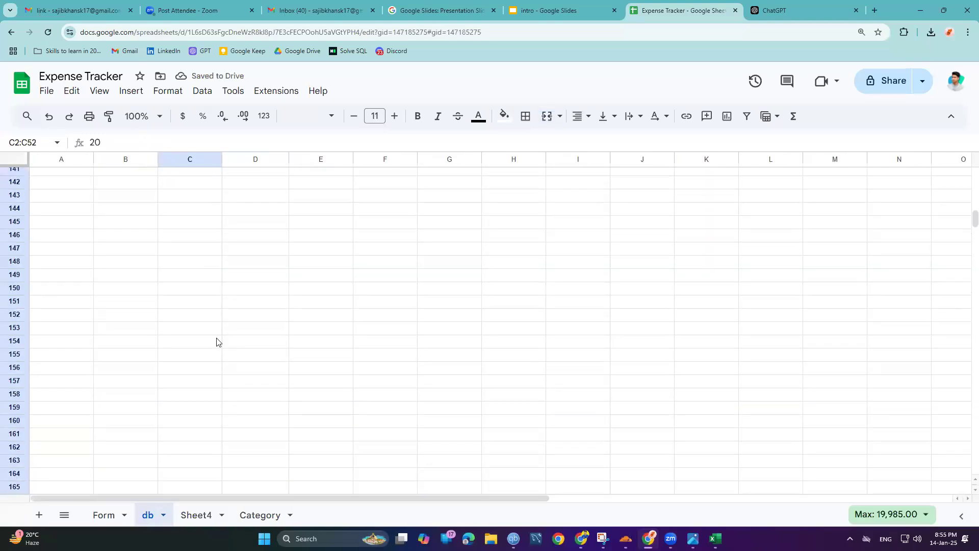
pyautogui.click(201, 276)
pyautogui.hotkey('ctrl', 'Up')
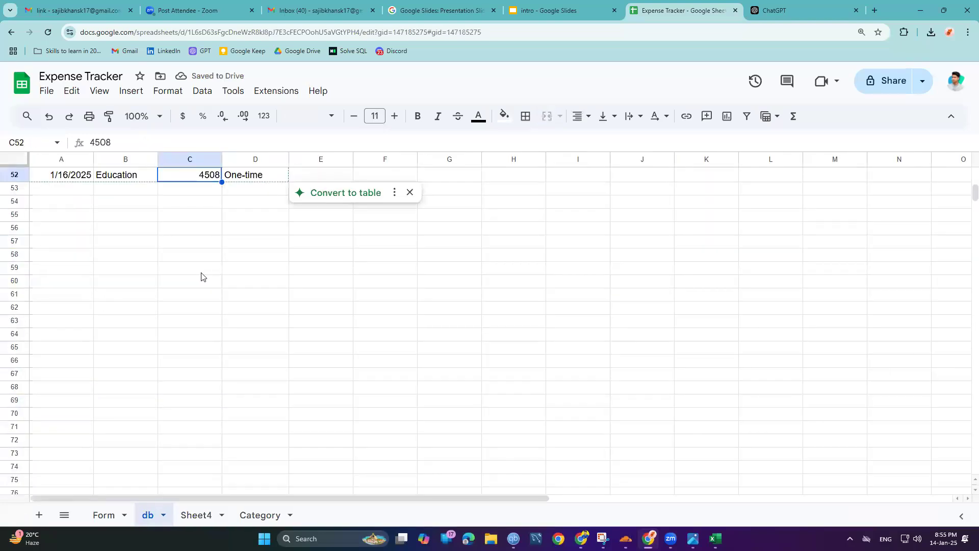
pyautogui.hotkey('ctrl', 'shift', 'Up')
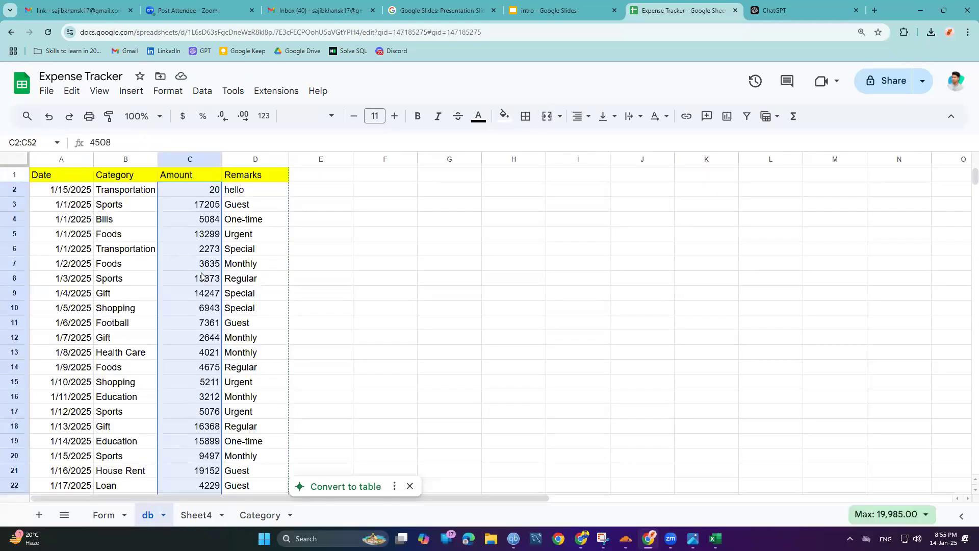
# Step: Switch the selection statistic for the Amount values from the maximum to the sum
pyautogui.click(890, 514)
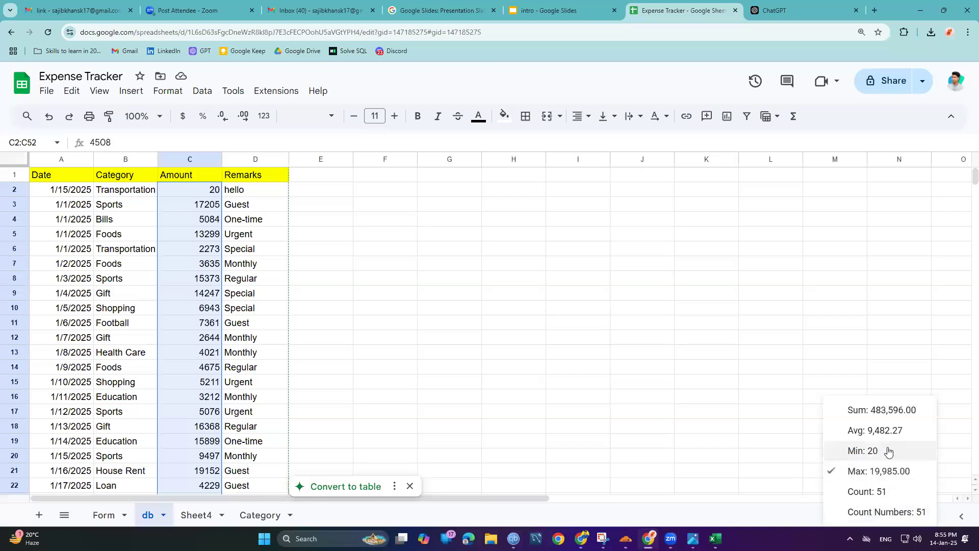
pyautogui.click(882, 410)
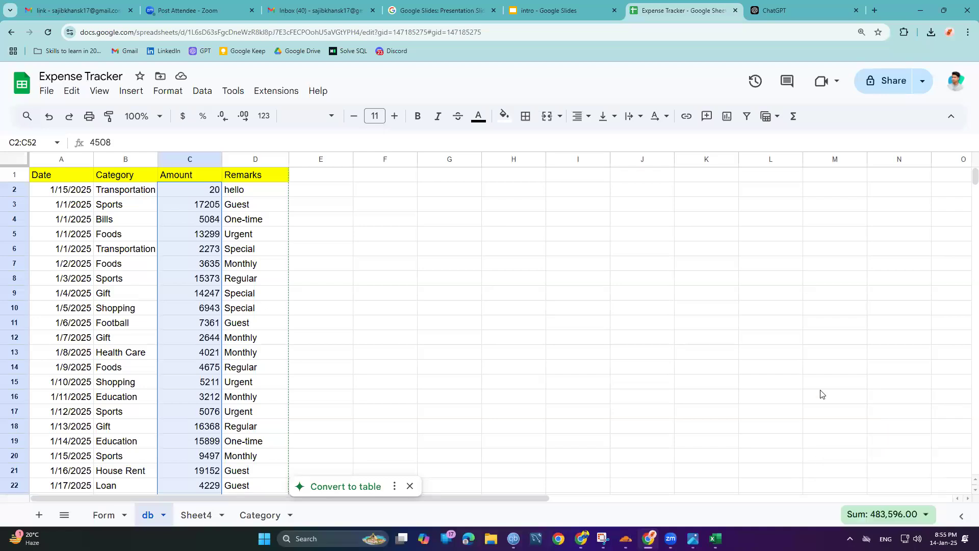
# Step: Rewrite the total formula above Total Expense on Sheet4 as =SUM(db!C:C), covering the whole Amount column
pyautogui.click(206, 515)
pyautogui.doubleClick(163, 213)
pyautogui.click(167, 142)
pyautogui.press('BackSpace')
pyautogui.press('BackSpace')
pyautogui.press('BackSpace')
pyautogui.press('BackSpace')
pyautogui.press('BackSpace')
pyautogui.press('BackSpace')
pyautogui.press('BackSpace')
pyautogui.press('BackSpace')
pyautogui.press('BackSpace')
pyautogui.press('BackSpace')
pyautogui.press('BackSpace')
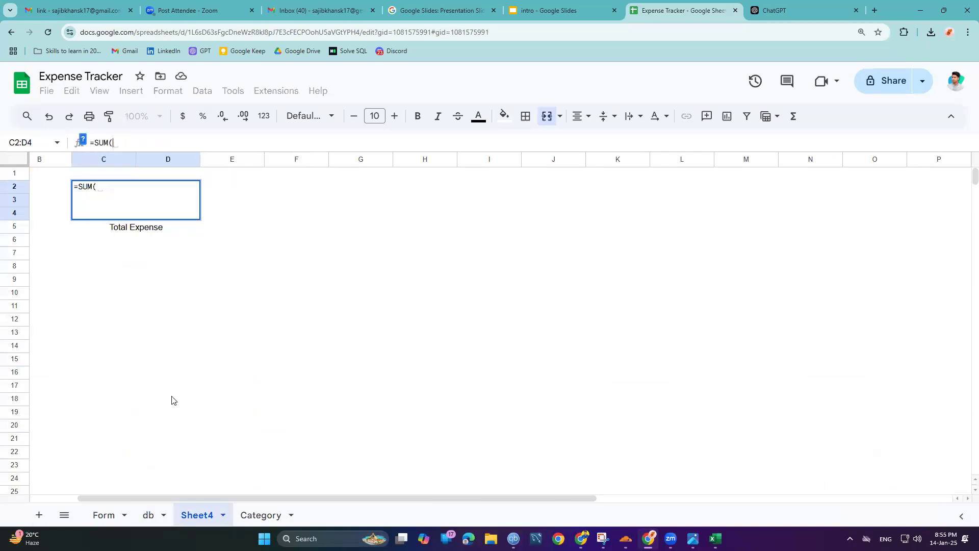
pyautogui.click(145, 515)
pyautogui.click(177, 162)
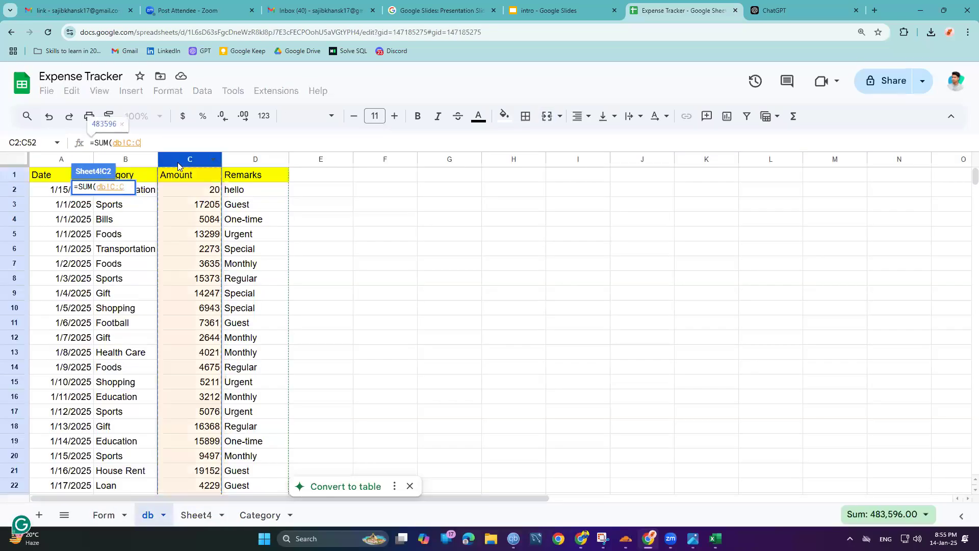
pyautogui.write(')')
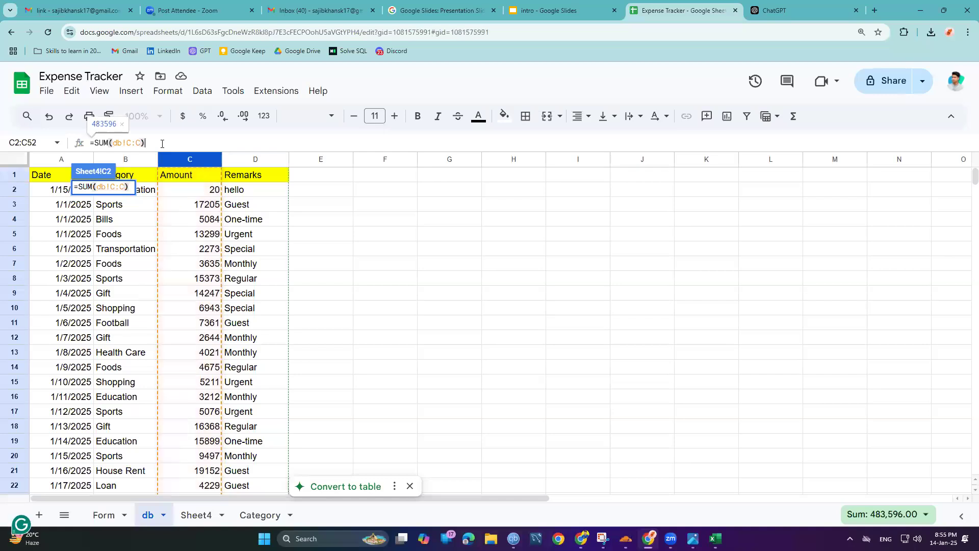
pyautogui.press('Return')
# Step: Make the total figure above Total Expense bold and raise its font size to 22
pyautogui.click(423, 121)
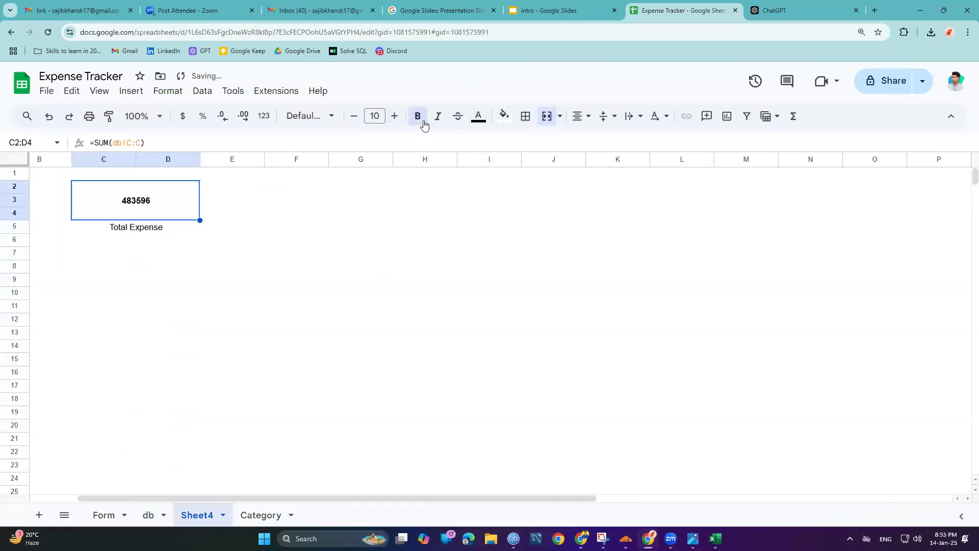
pyautogui.click(395, 116)
pyautogui.click(395, 116)
pyautogui.tripleClick(396, 117)
pyautogui.tripleClick(395, 116)
pyautogui.tripleClick(396, 116)
pyautogui.click(395, 116)
# Step: Format the total figure as a Number and remove its two decimal places
pyautogui.click(263, 115)
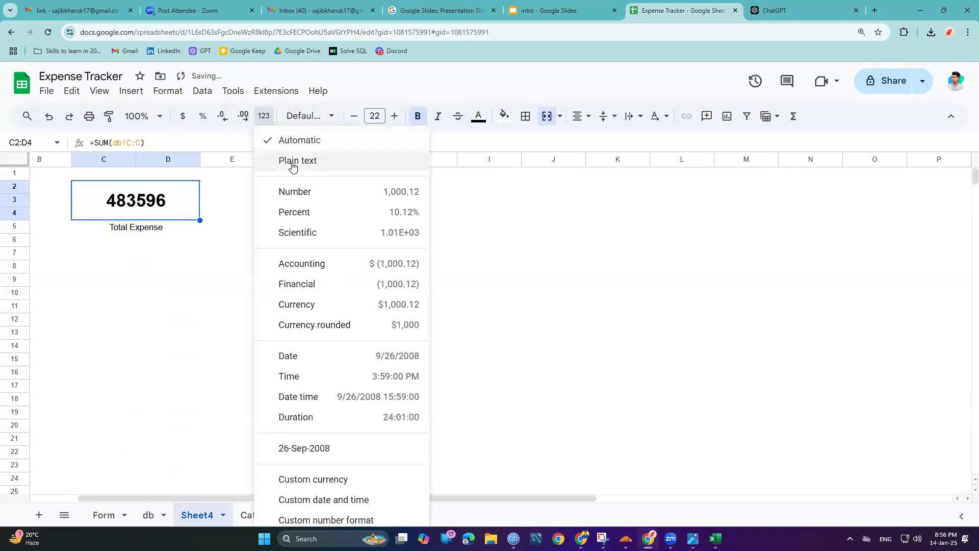
pyautogui.click(290, 193)
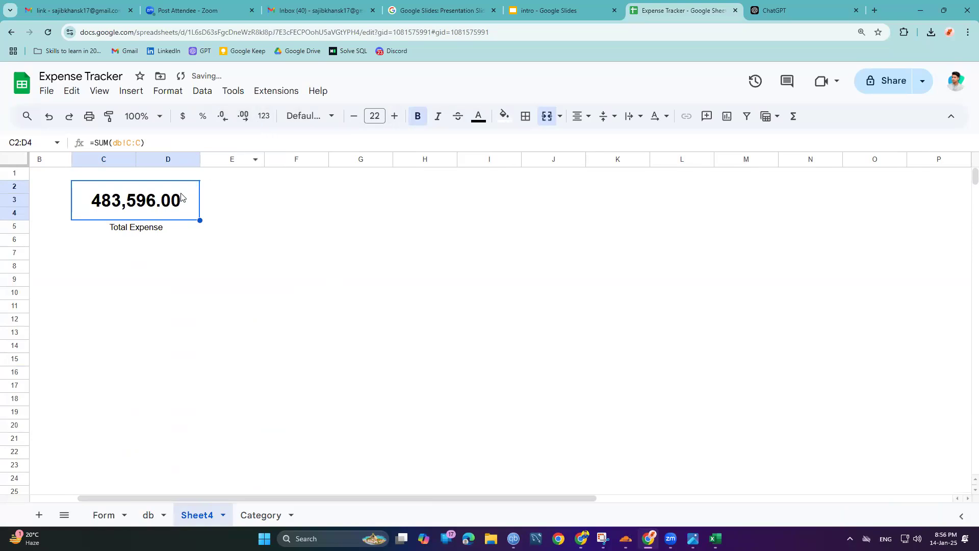
pyautogui.click(222, 117)
pyautogui.click(222, 116)
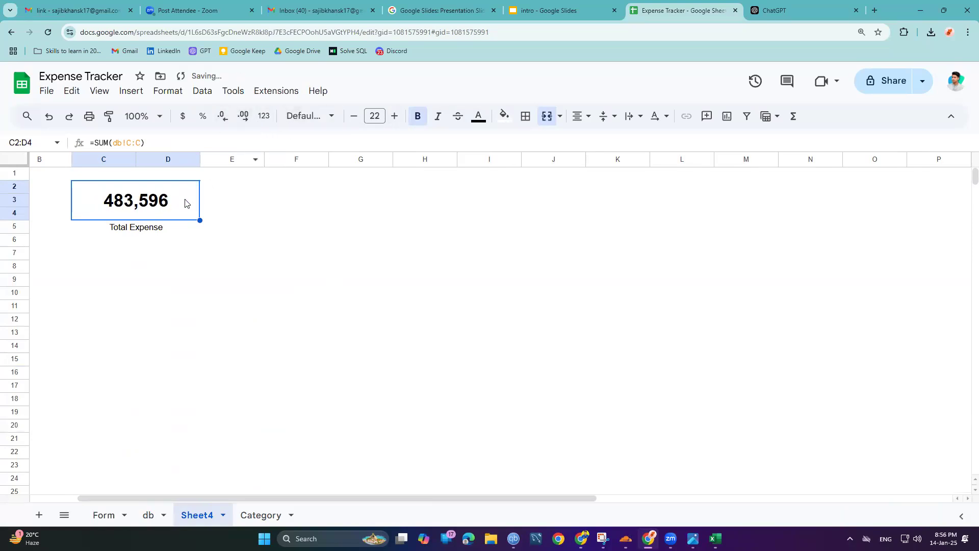
pyautogui.click(170, 243)
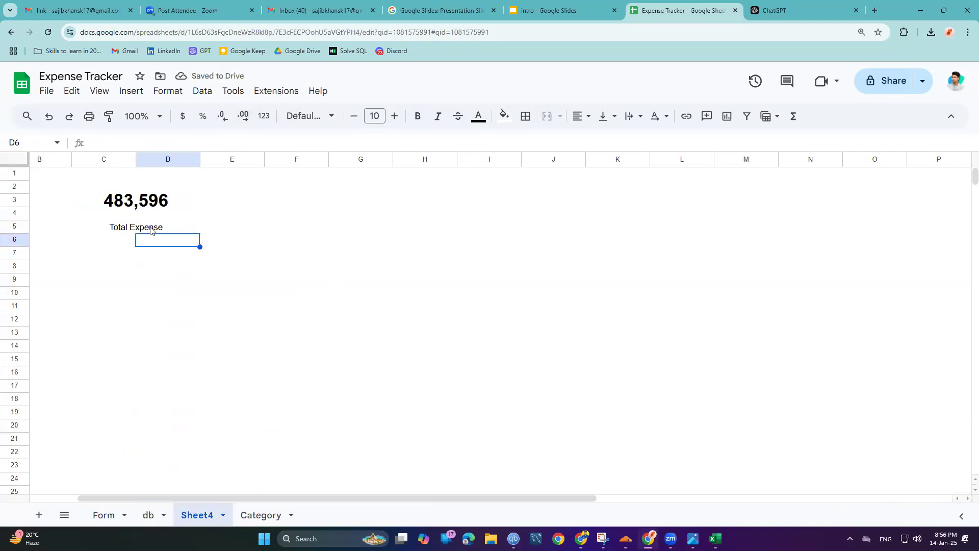
# Step: Fill the merged total cell C2:D4 with gray and remove the bold from its figure
pyautogui.click(146, 230)
pyautogui.click(159, 186)
pyautogui.click(504, 116)
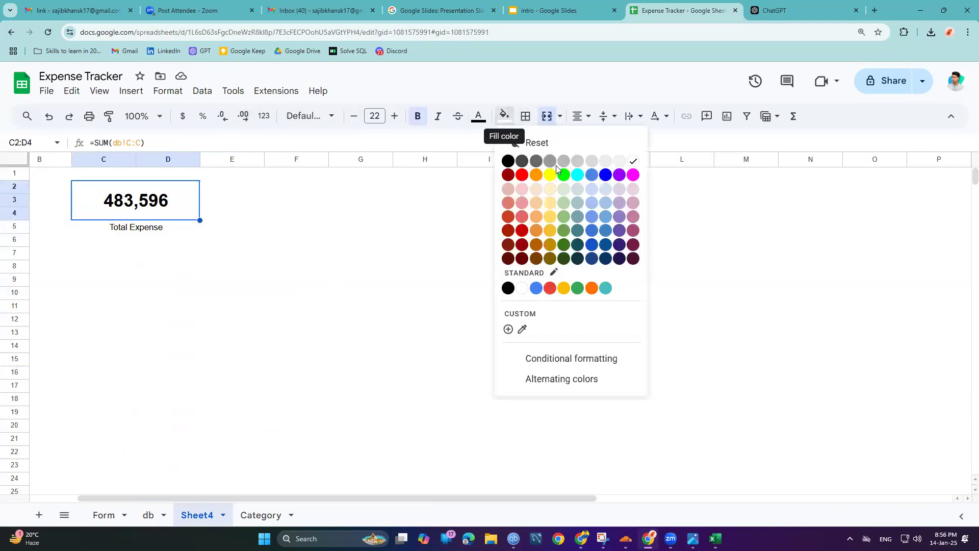
pyautogui.click(577, 160)
pyautogui.click(418, 117)
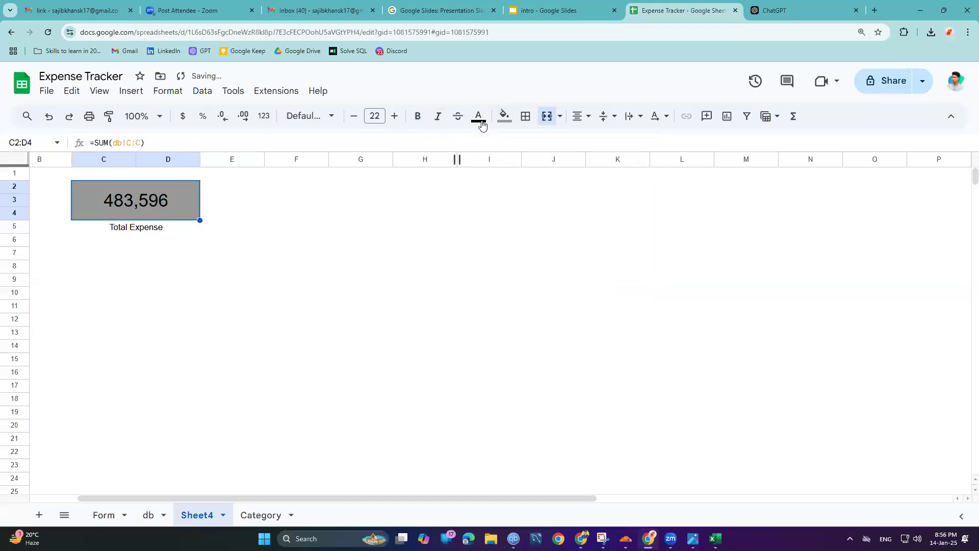
# Step: Change the total cell's fill color to light red
pyautogui.click(505, 117)
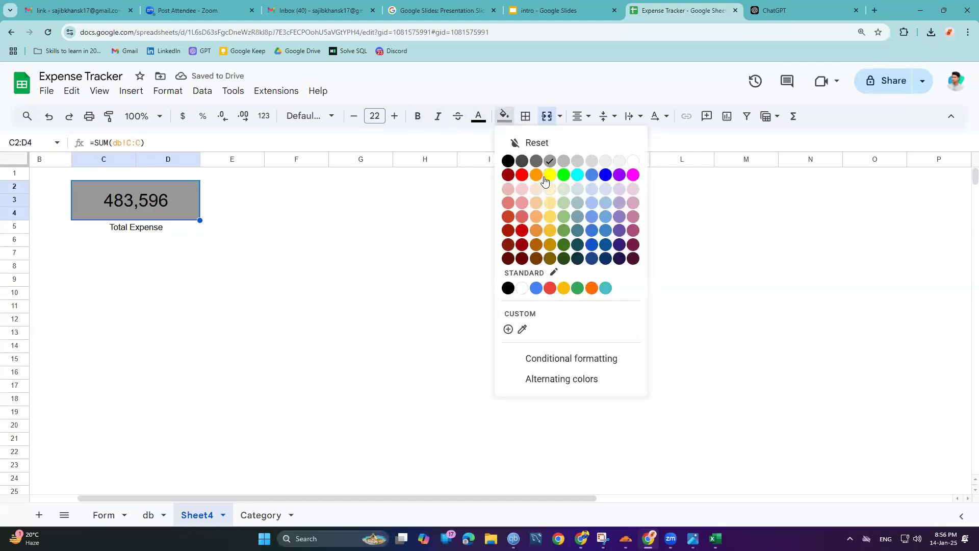
pyautogui.click(523, 192)
pyautogui.click(220, 267)
# Step: Copy the Total Expense card in C2:D5 and paste the duplicate starting at F2
pyautogui.click(171, 207)
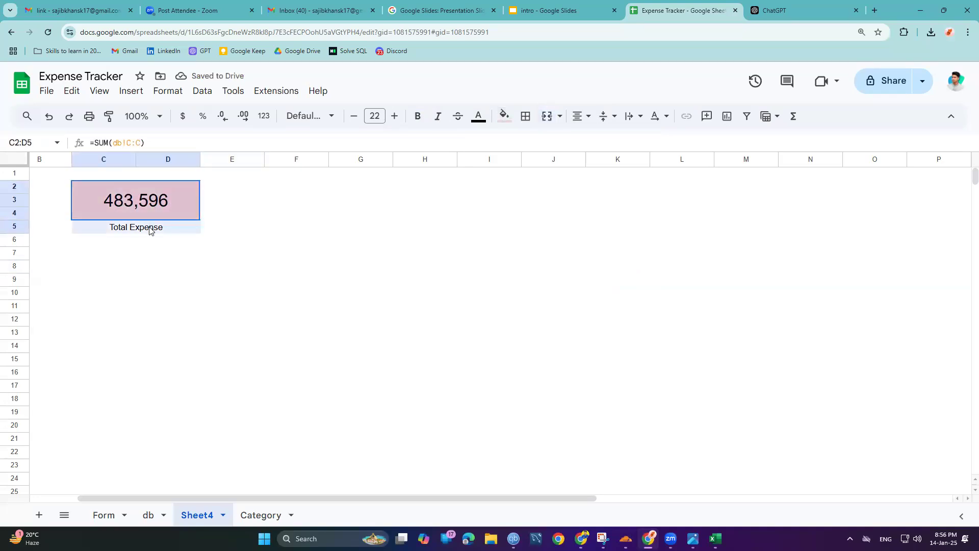
pyautogui.moveTo(150, 203); pyautogui.dragTo(174, 227)
pyautogui.click(300, 188)
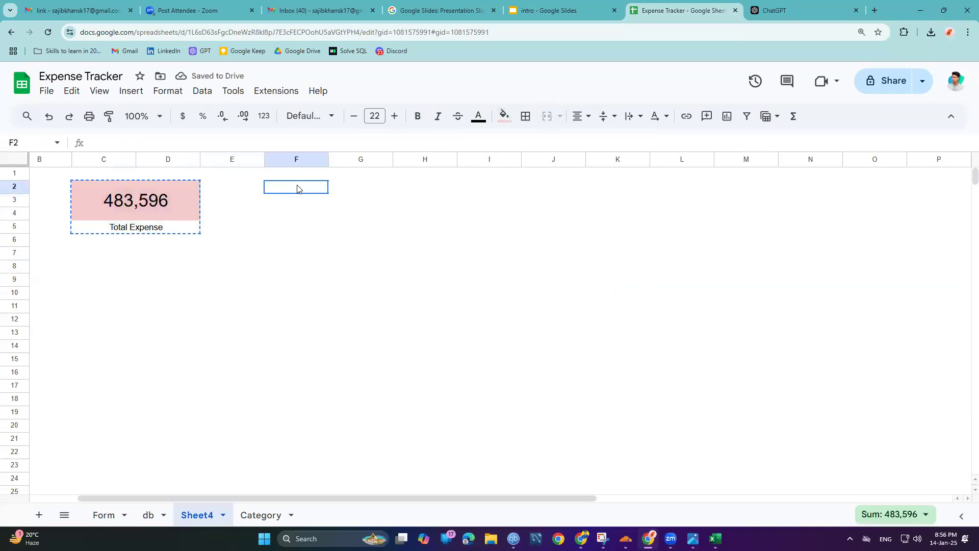
pyautogui.hotkey('ctrl', 'v')
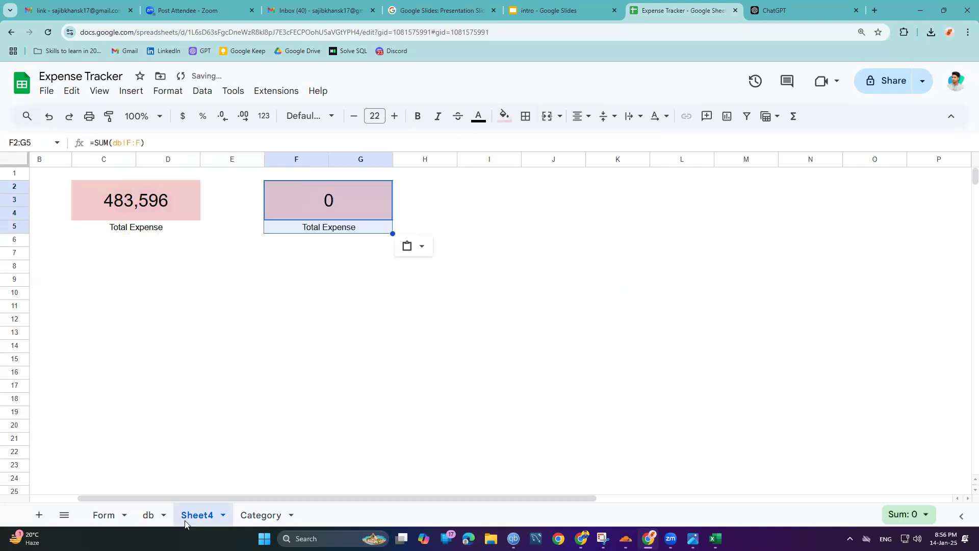
# Step: Check the db sheet's records, and relabel the duplicated card on Sheet4 as "No. of Expense"
pyautogui.click(151, 514)
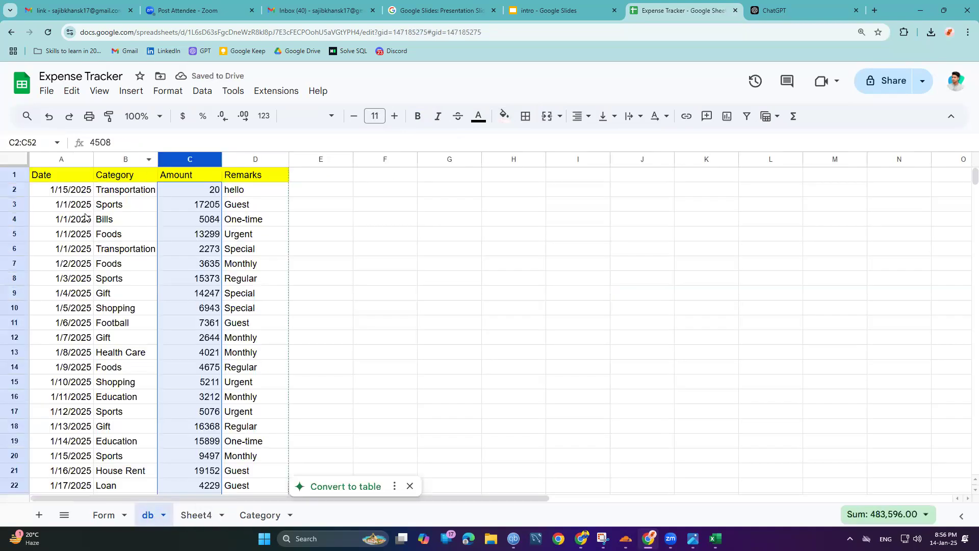
pyautogui.scroll(-5, 85, 217)
pyautogui.scroll(5, 89, 222)
pyautogui.click(197, 513)
pyautogui.click(334, 230)
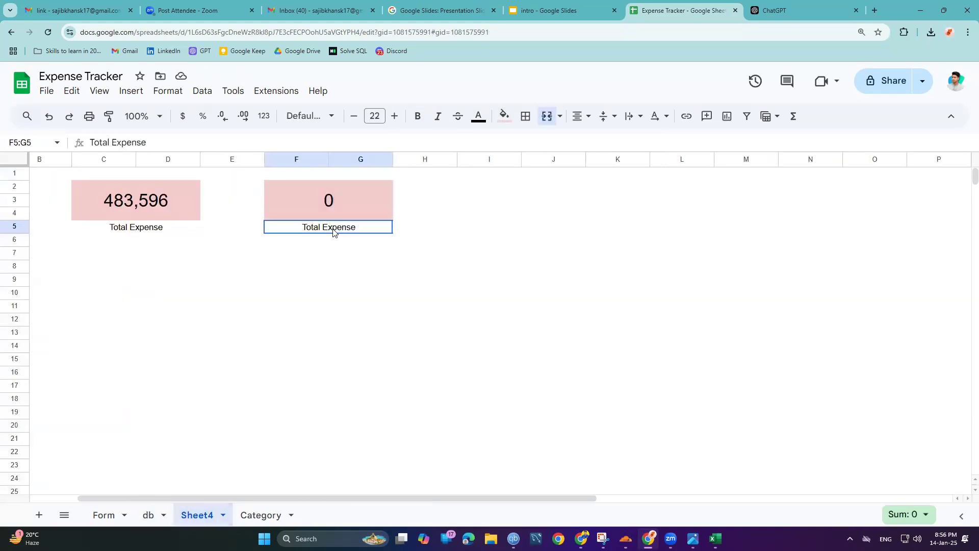
pyautogui.doubleClick(334, 231)
pyautogui.click(325, 228)
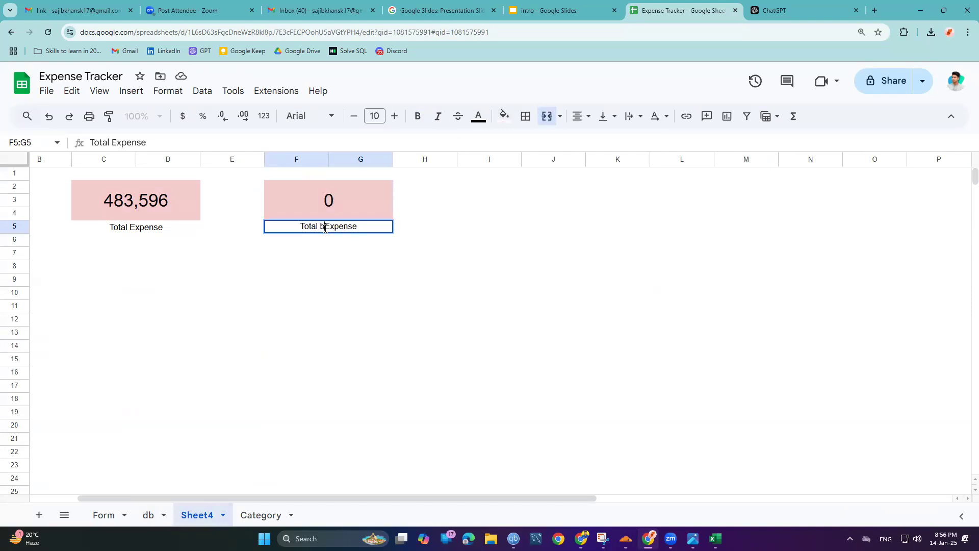
pyautogui.press('BackSpace')
pyautogui.press('BackSpace')
pyautogui.press('BackSpace')
pyautogui.press('BackSpace')
pyautogui.press('BackSpace')
pyautogui.press('BackSpace')
pyautogui.write('No. of')
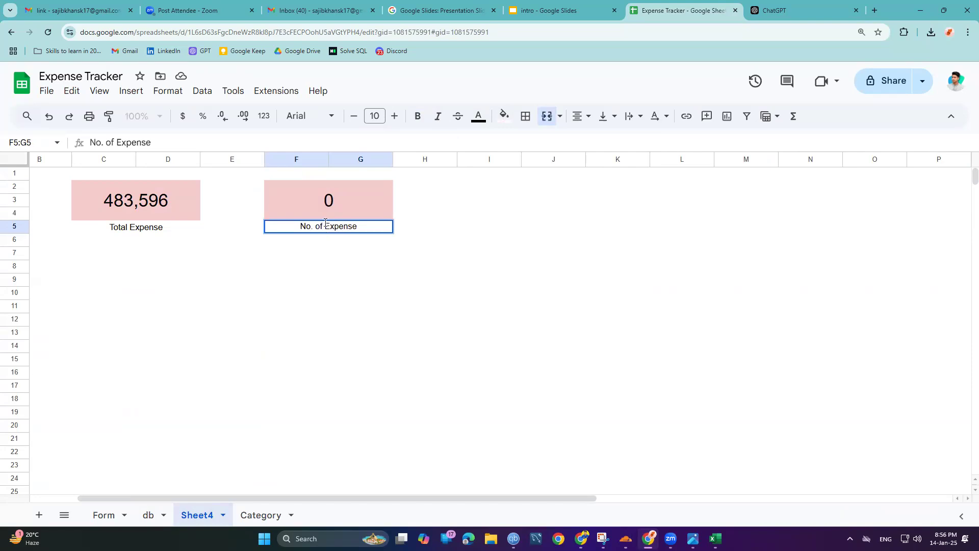
# Step: Replace the copied SUM formula above No. of Expense with the opening of a count formula, =CountA(
pyautogui.click(327, 209)
pyautogui.doubleClick(326, 209)
pyautogui.press('BackSpace')
pyautogui.press('BackSpace')
pyautogui.press('BackSpace')
pyautogui.press('BackSpace')
pyautogui.press('BackSpace')
pyautogui.press('BackSpace')
pyautogui.press('BackSpace')
pyautogui.press('BackSpace')
pyautogui.press('BackSpace')
pyautogui.press('BackSpace')
pyautogui.press('BackSpace')
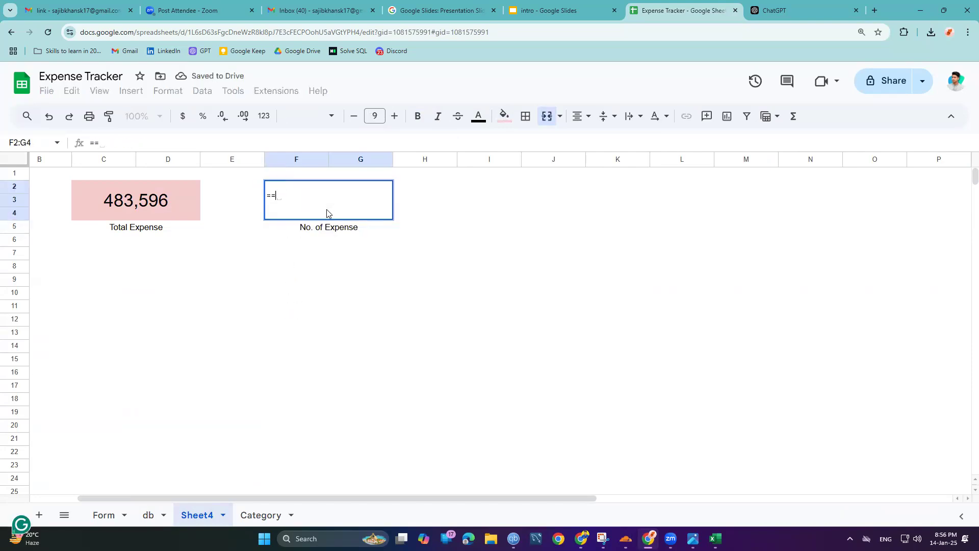
pyautogui.write('Count')
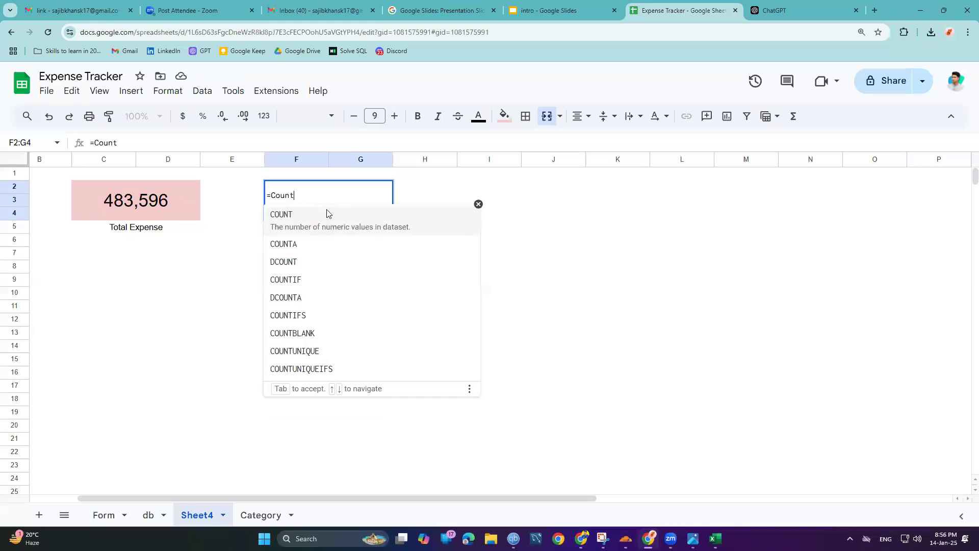
pyautogui.write('(')
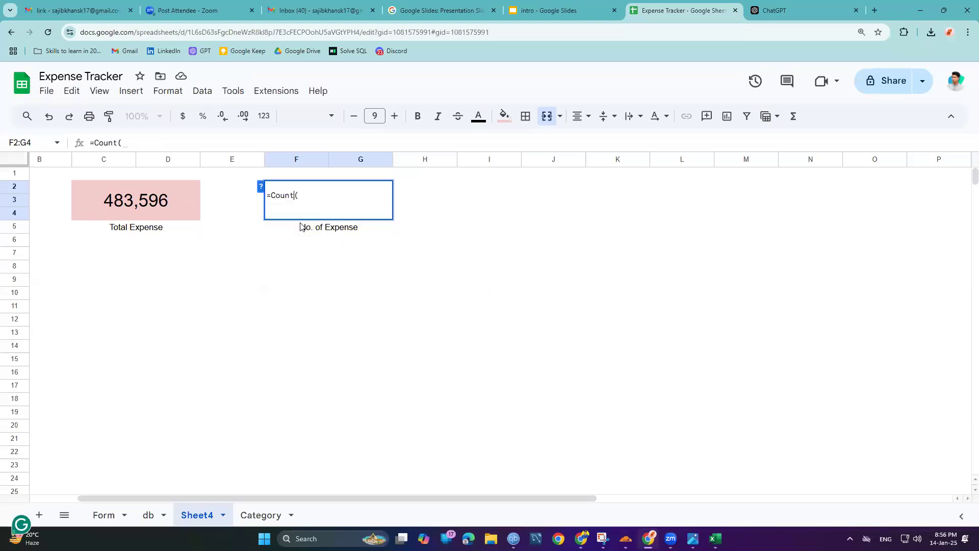
pyautogui.press('Left')
pyautogui.write('A')
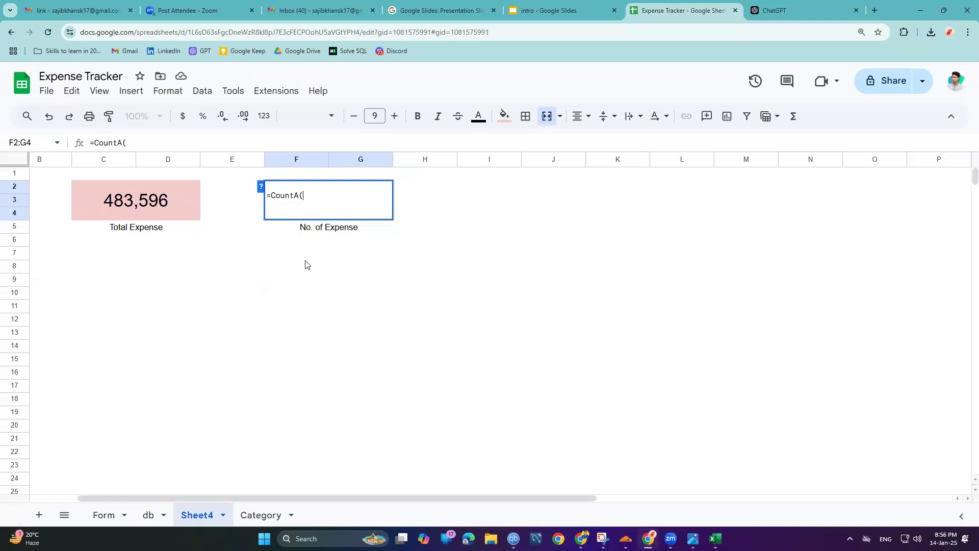
# Step: Try to pick the db sheet's Category column as the range for the CountA formula
pyautogui.click(254, 518)
pyautogui.click(149, 516)
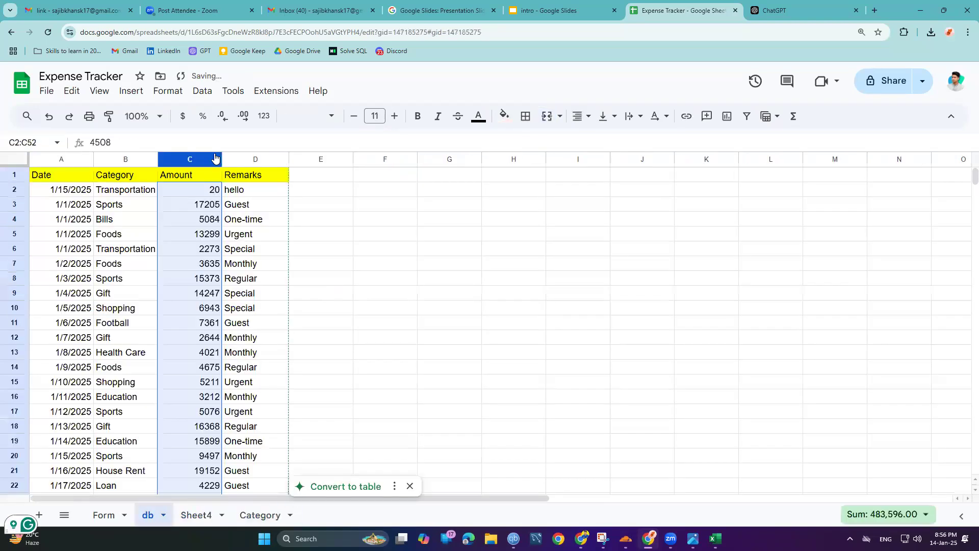
pyautogui.click(132, 160)
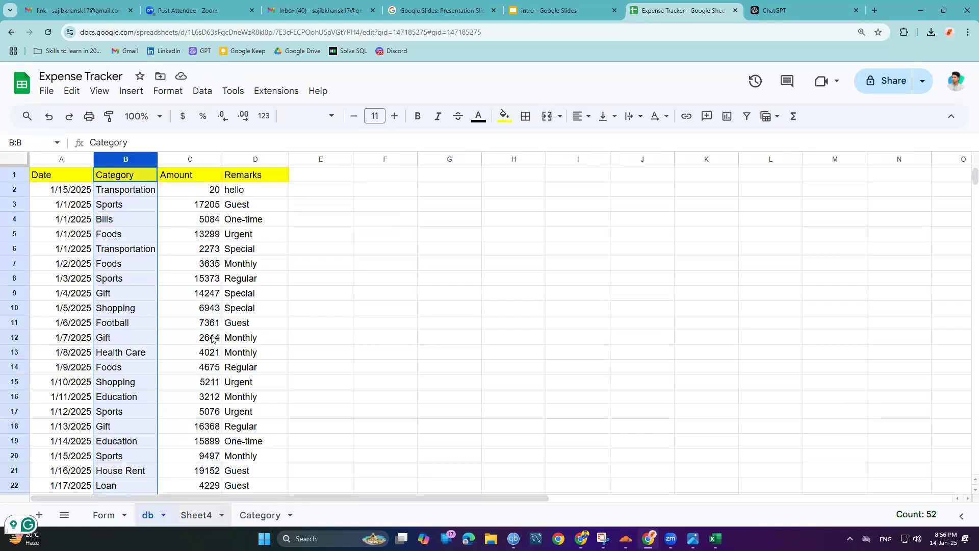
# Step: Complete the formula above No. of Expense as =CountA(db!B:B), using the whole Category column
pyautogui.click(207, 515)
pyautogui.doubleClick(361, 199)
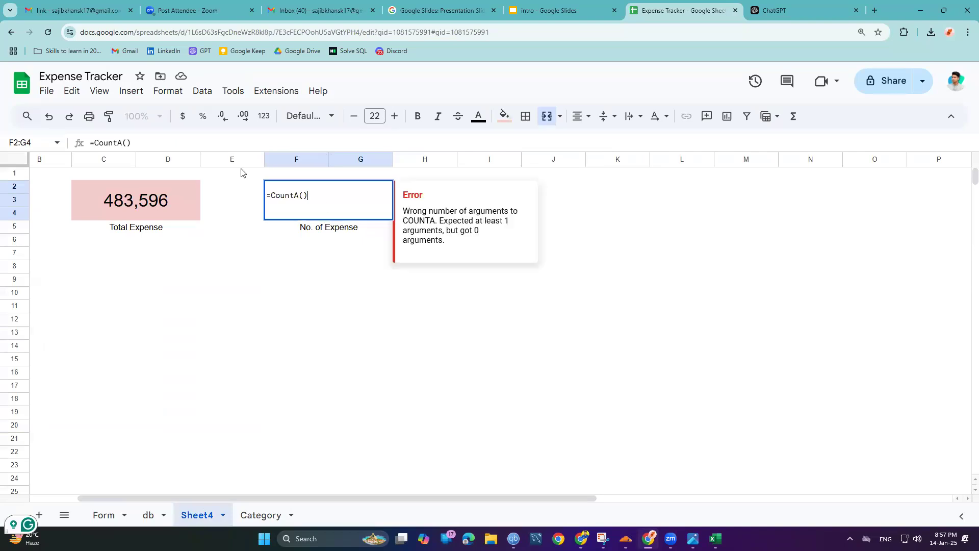
pyautogui.press('BackSpace')
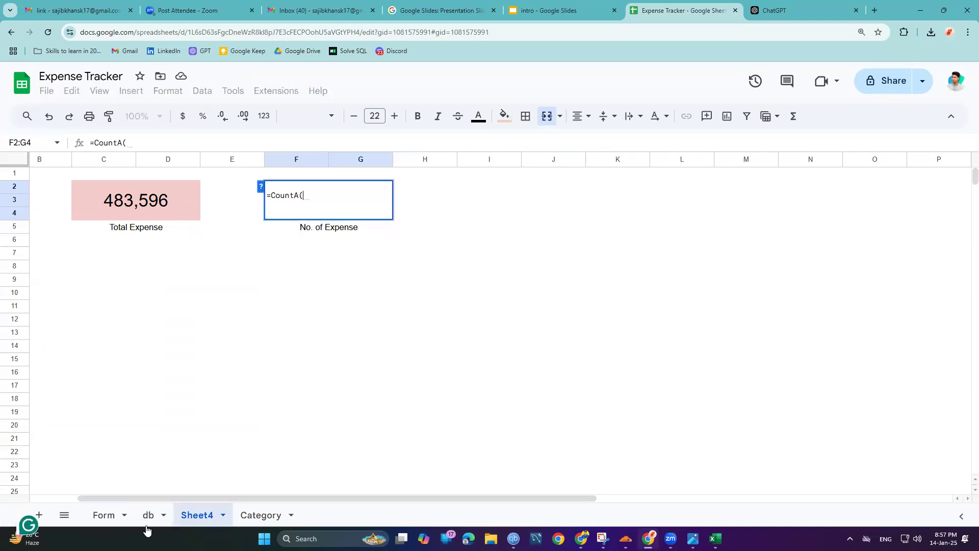
pyautogui.click(148, 515)
pyautogui.click(127, 163)
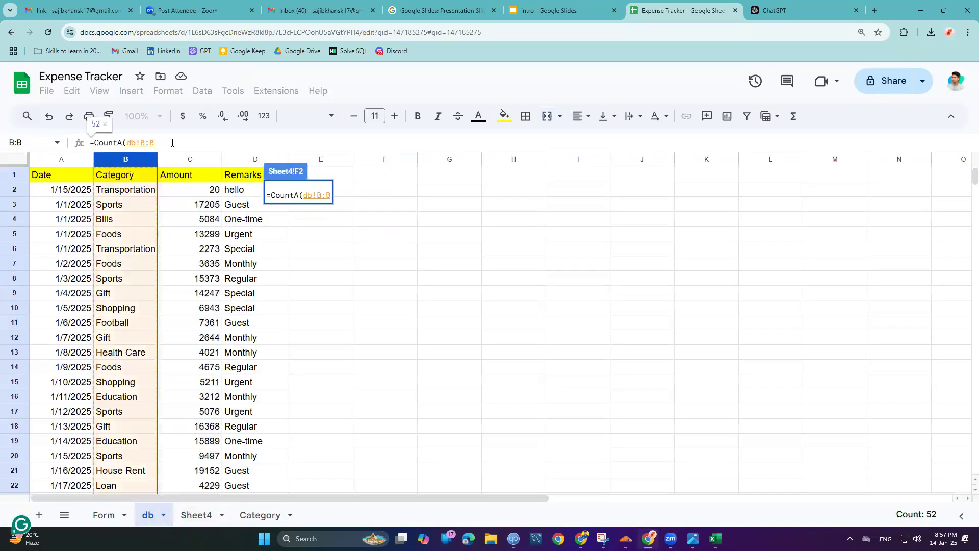
pyautogui.press('Return')
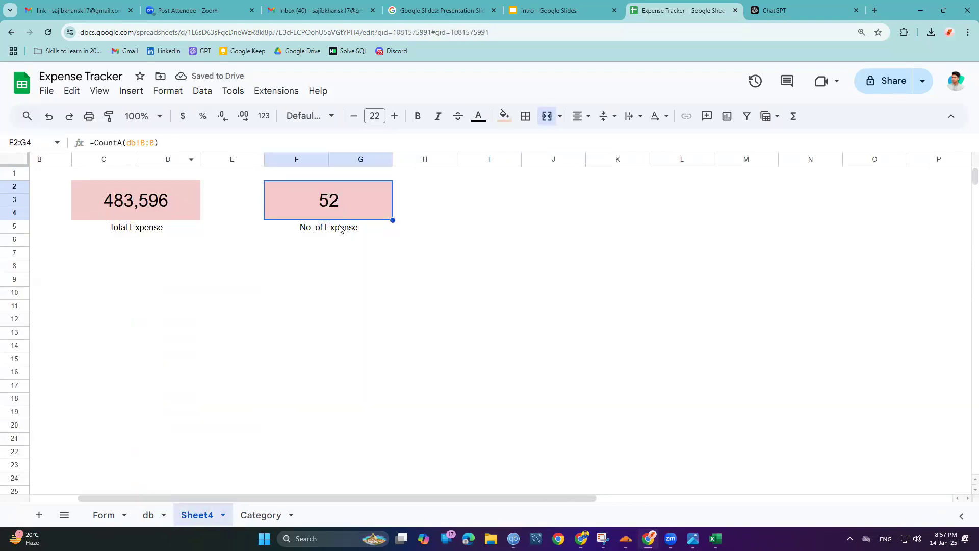
# Step: Correct the second card's label to "No. of Expenses"
pyautogui.doubleClick(355, 232)
pyautogui.write('s')
pyautogui.press('Return')
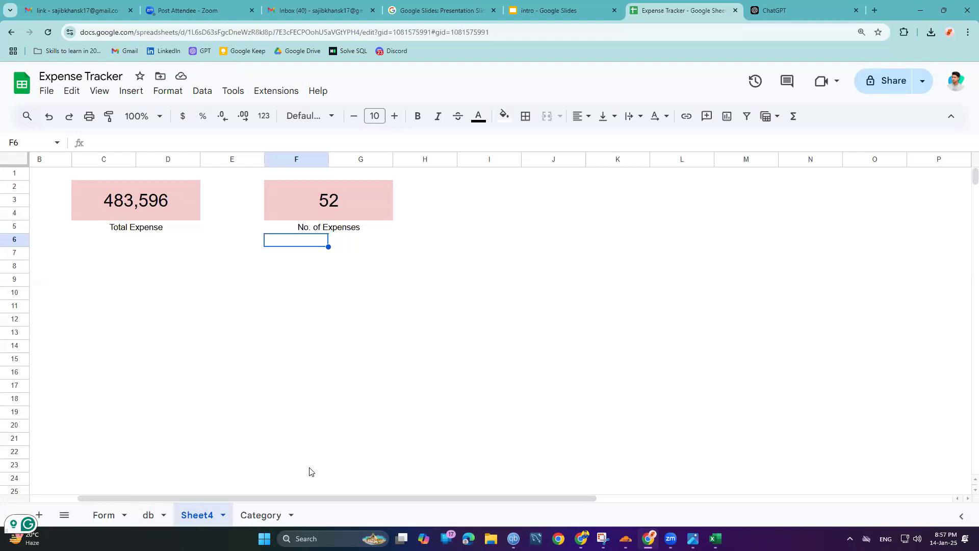
# Step: On the db sheet, enter =UNIQUE(B2:B52) in G2 to list the distinct expense categories
pyautogui.click(148, 516)
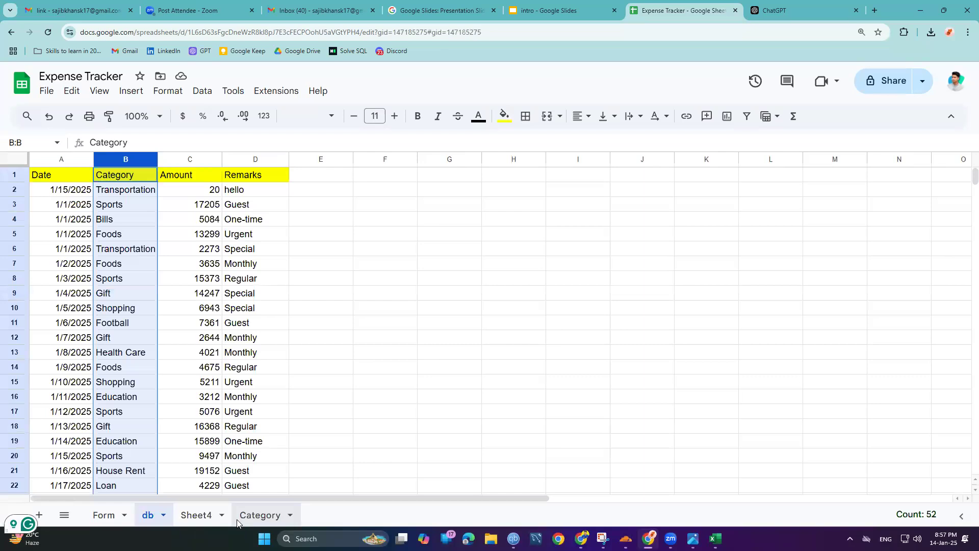
pyautogui.click(427, 187)
pyautogui.write('=')
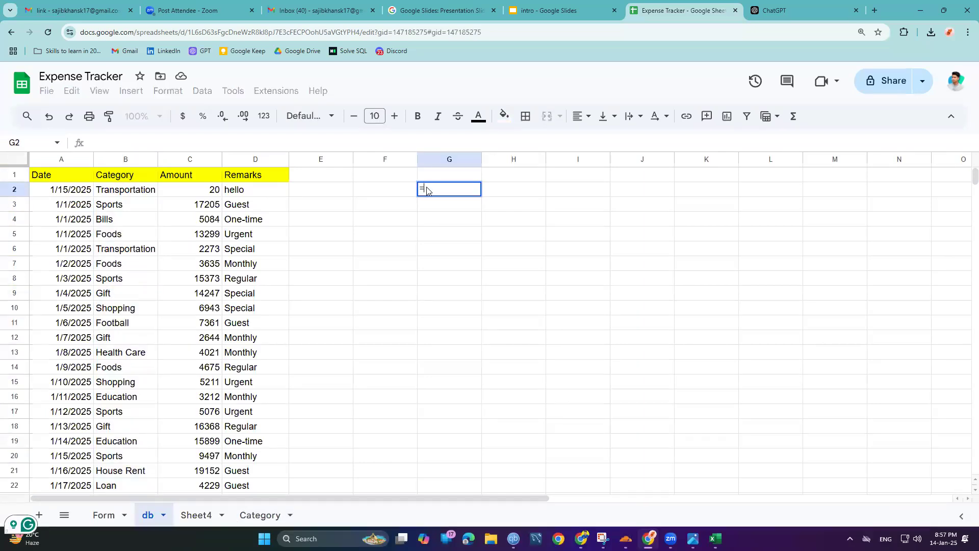
pyautogui.write('U')
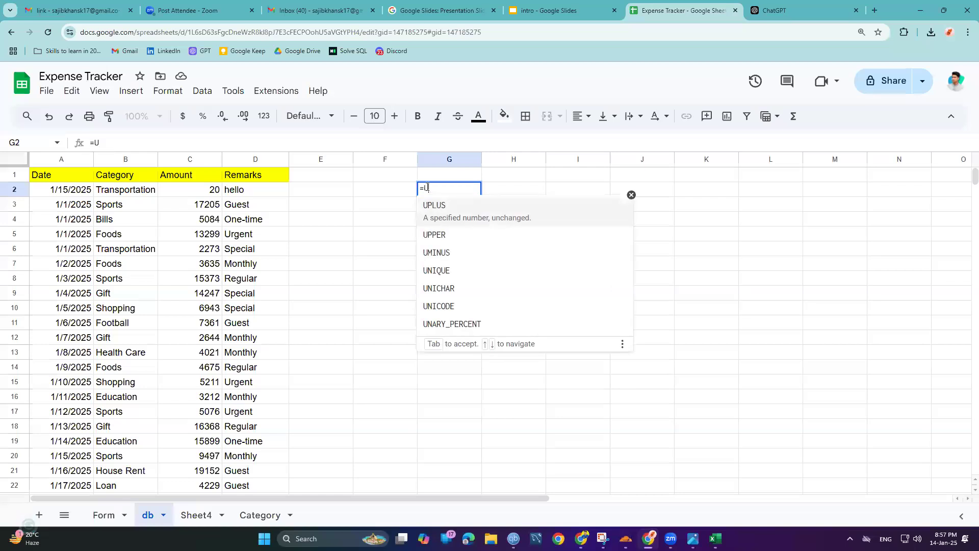
pyautogui.write('NIQUE(')
pyautogui.moveTo(126, 190); pyautogui.dragTo(125, 470)
pyautogui.moveTo(110, 523); pyautogui.dragTo(136, 338)
pyautogui.hotkey('ctrl', 'shift', 'Down')
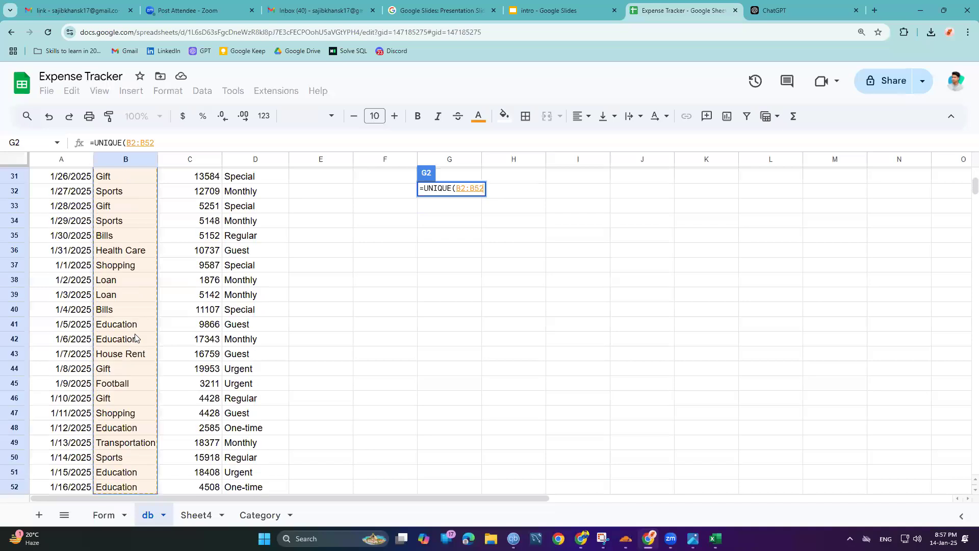
pyautogui.press('Return')
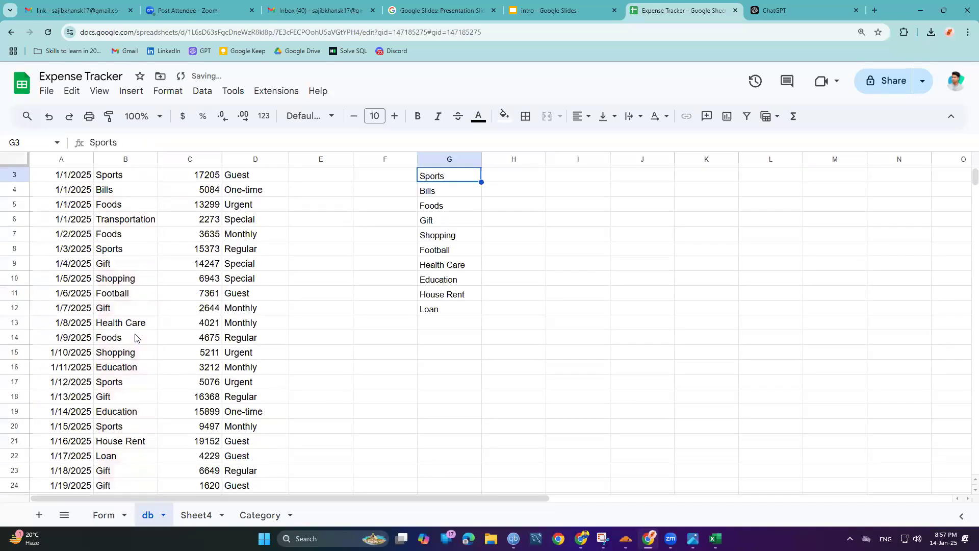
# Step: Copy the list of unique categories starting at G2 on the db sheet
pyautogui.scroll(1, 436, 216)
pyautogui.moveTo(450, 190); pyautogui.dragTo(449, 334)
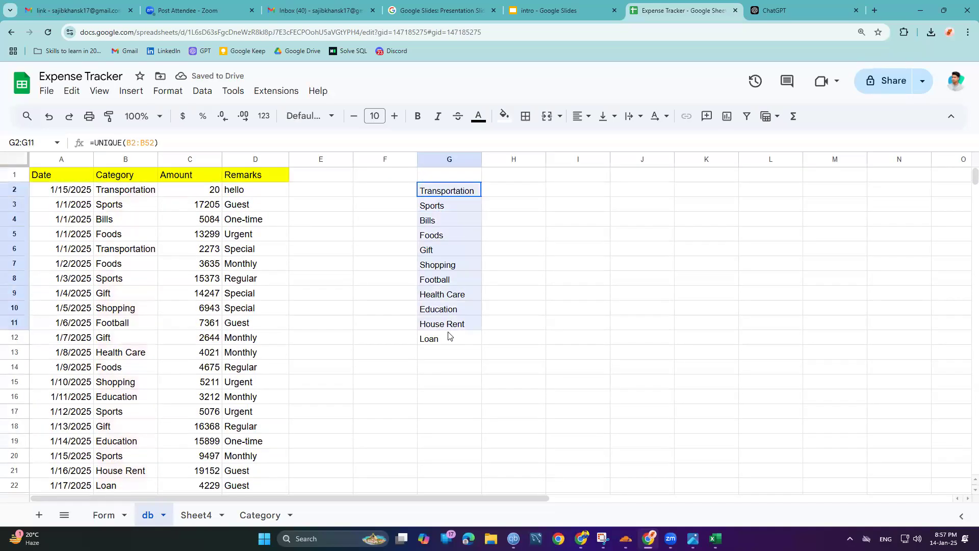
pyautogui.hotkey('ctrl', 'c')
# Step: Rename Sheet4 as Dashboard
pyautogui.click(254, 516)
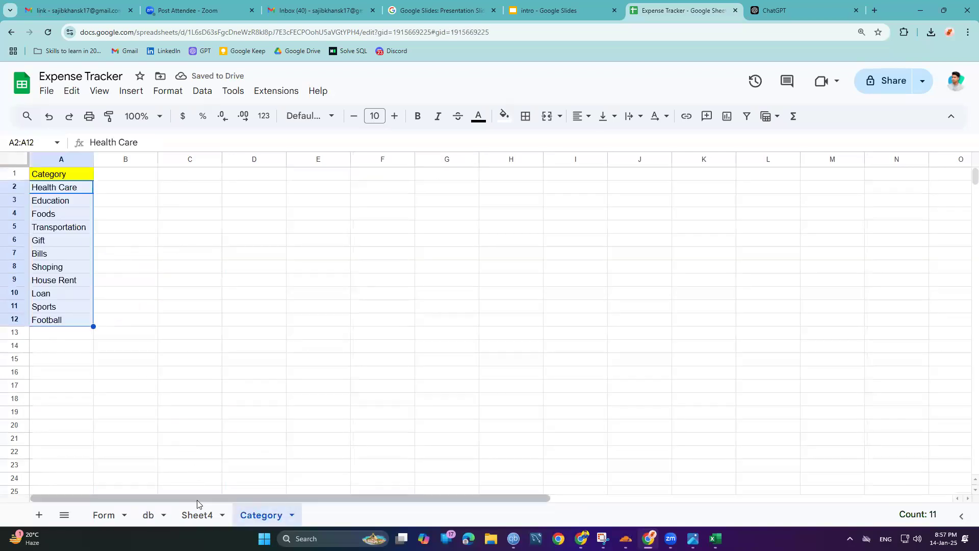
pyautogui.click(197, 514)
pyautogui.click(148, 515)
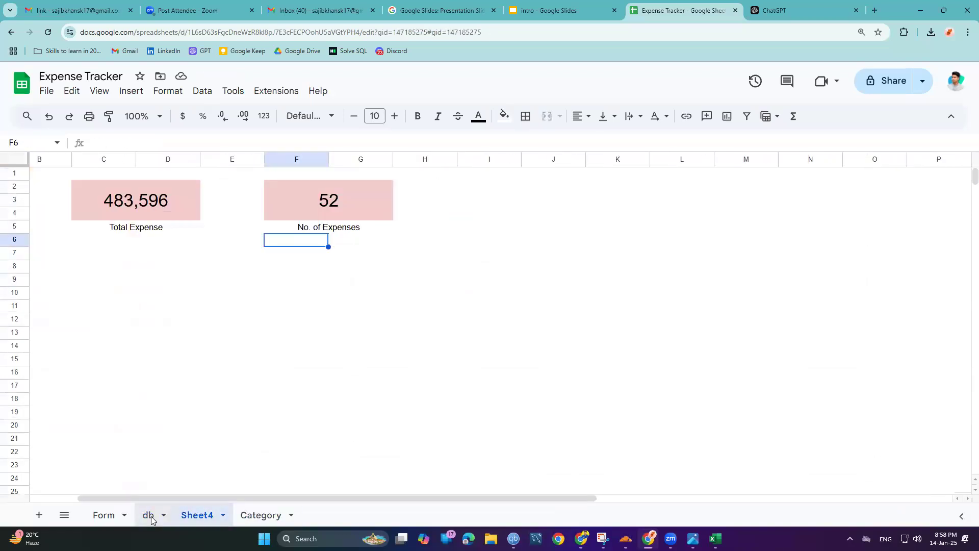
pyautogui.doubleClick(202, 514)
pyautogui.write('Dashboard')
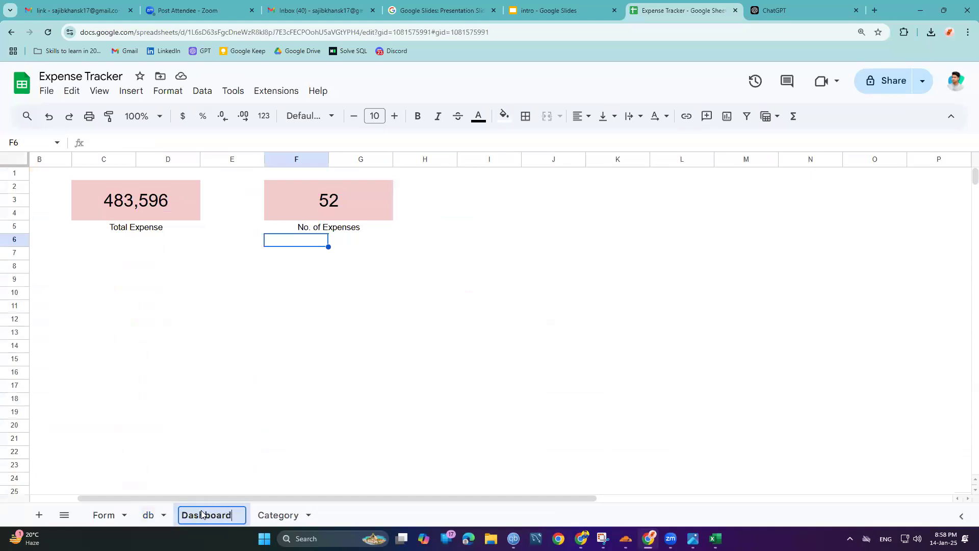
pyautogui.press('Return')
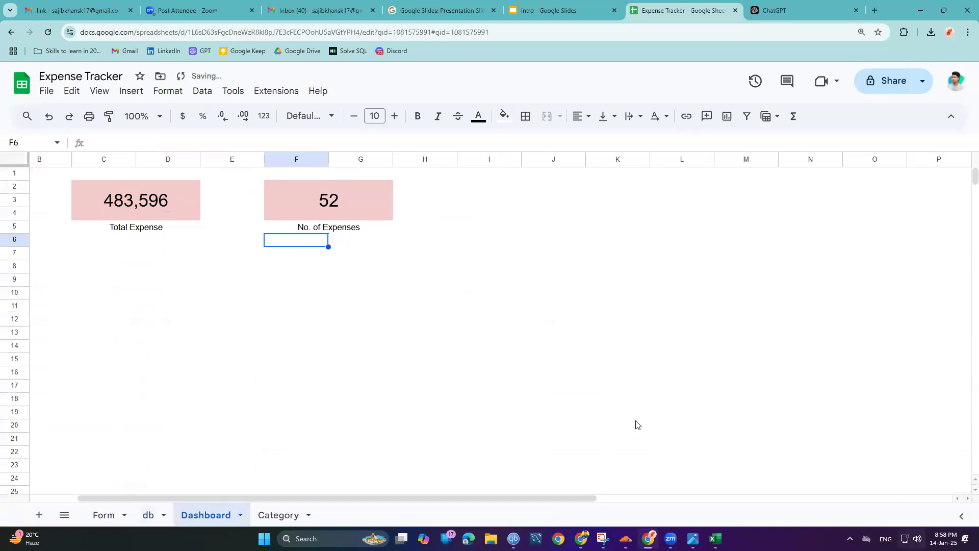
# Step: Try pasting the copied category list at F6 on the Dashboard sheet, and clear the pasted range
pyautogui.hotkey('ctrl', 'v')
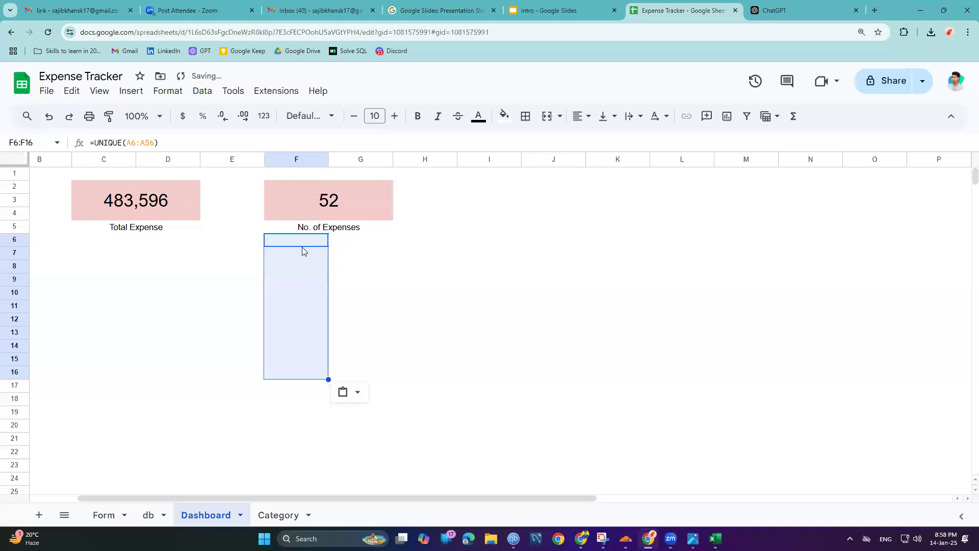
pyautogui.press('Delete')
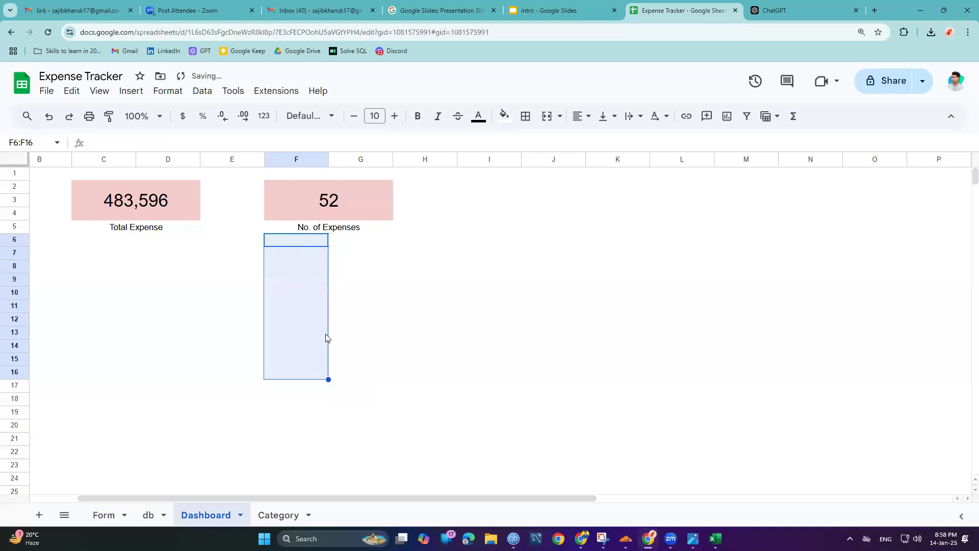
pyautogui.click(333, 334)
# Step: Try pasting the category list as plain values at C7 below the Total Expense card, and undo the paste
pyautogui.click(100, 257)
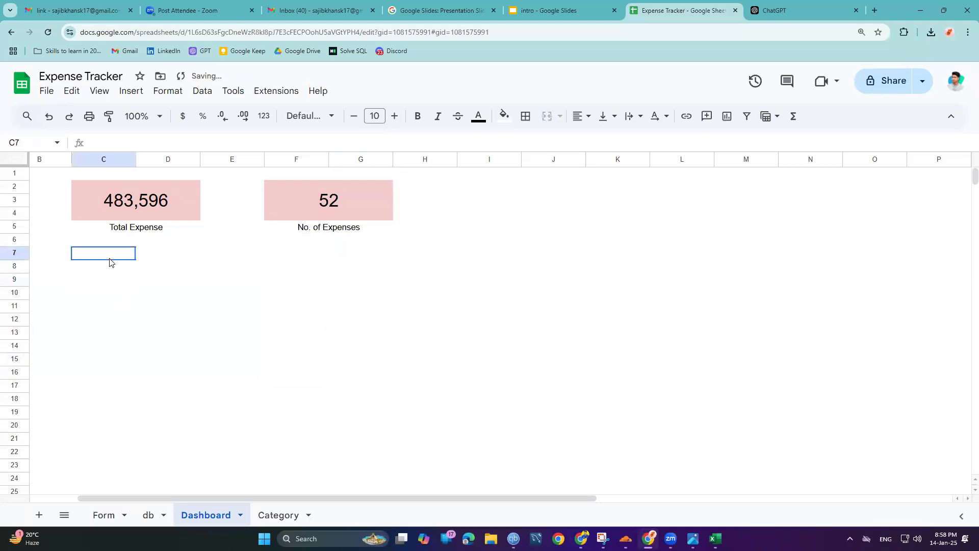
pyautogui.hotkey('ctrl', 'v')
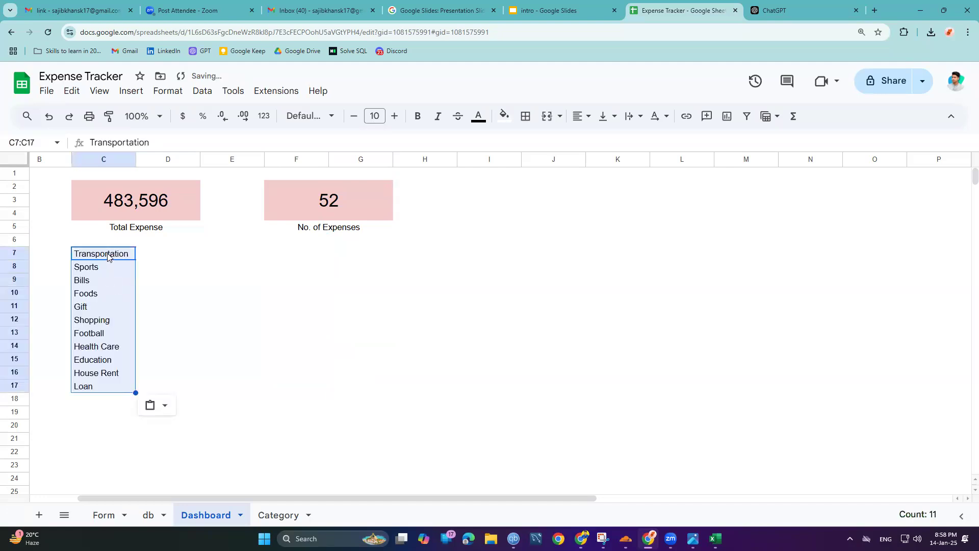
pyautogui.click(107, 257)
pyautogui.hotkey('ctrl', 'z')
# Step: Try a regular paste of the category list at C9, and undo it
pyautogui.click(112, 282)
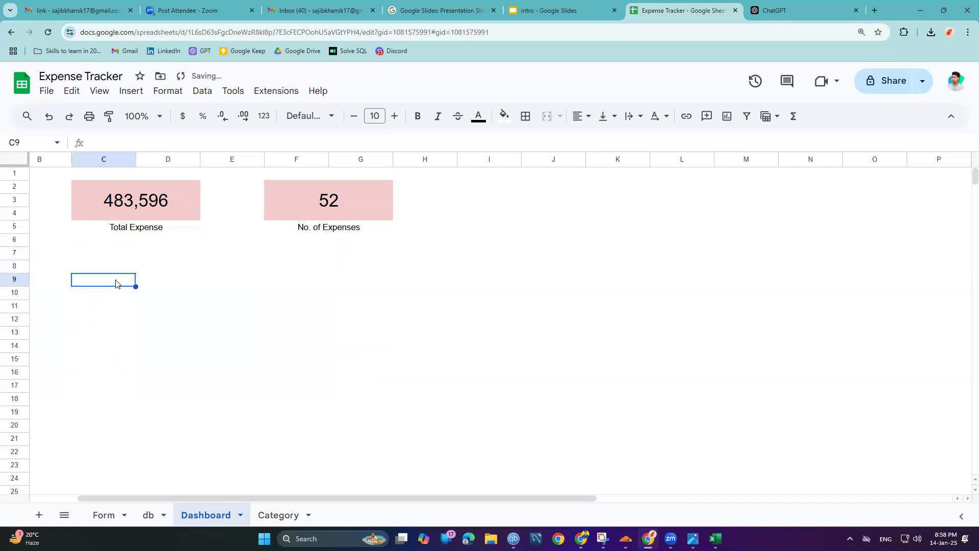
pyautogui.hotkey('ctrl', 'v')
pyautogui.hotkey('ctrl', 'z')
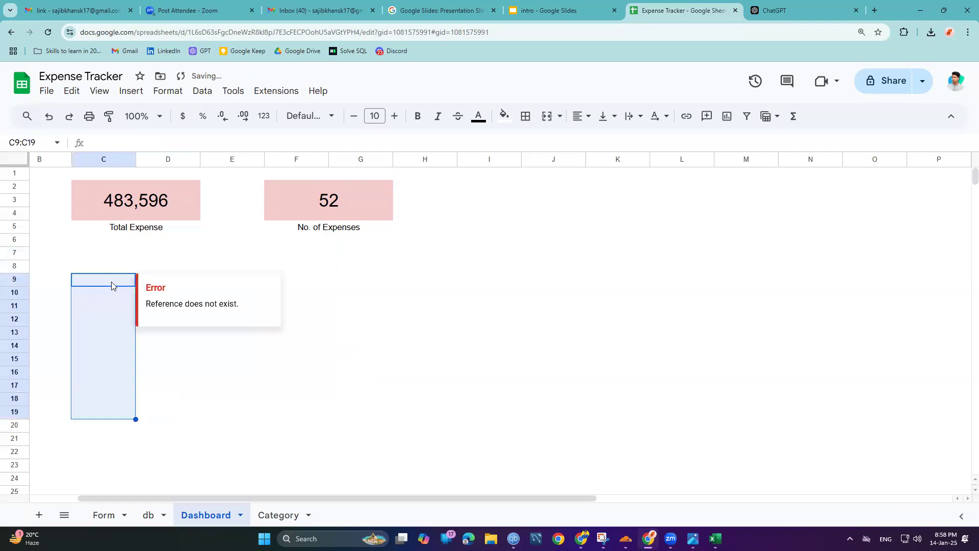
pyautogui.click(112, 285)
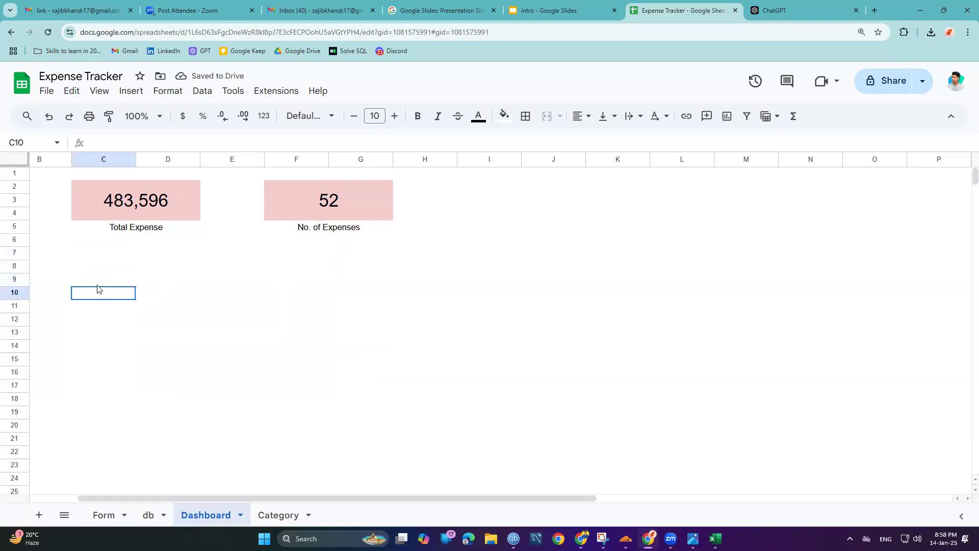
# Step: Try placing the category list at C9 with Paste special, and clear the cell's content
pyautogui.rightClick(97, 282)
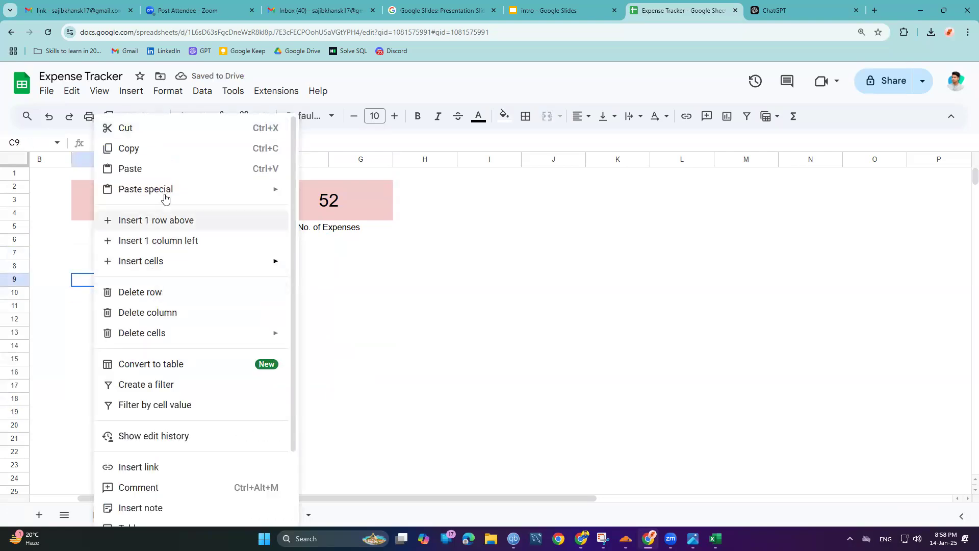
pyautogui.moveTo(204, 190)
pyautogui.click(306, 192)
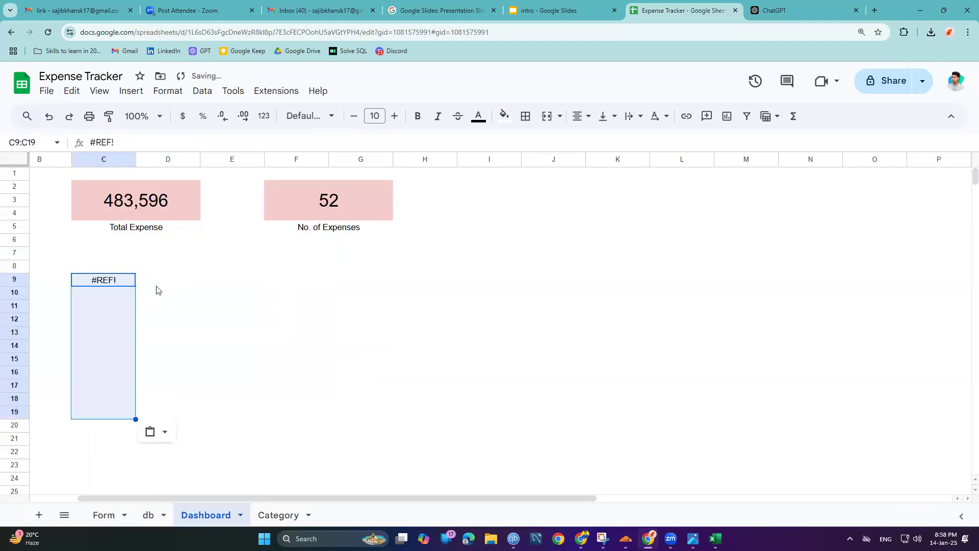
pyautogui.click(121, 282)
pyautogui.press('Delete')
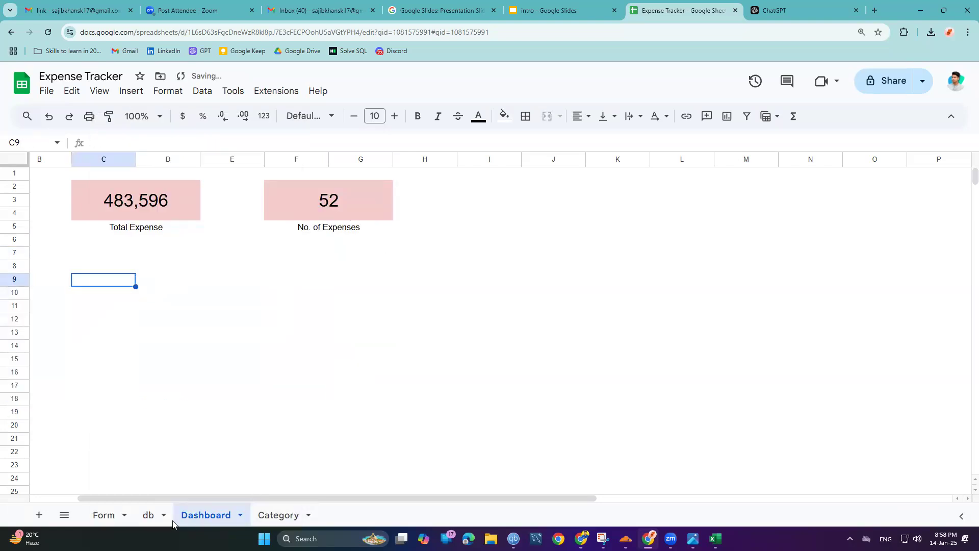
# Step: Copy the unique category list G2:G12 from the db sheet and paste it as values only at C9 on the Dashboard
pyautogui.click(149, 514)
pyautogui.moveTo(457, 293); pyautogui.dragTo(457, 341)
pyautogui.hotkey('ctrl', 'c')
pyautogui.click(204, 514)
pyautogui.hotkey('ctrl', 'v')
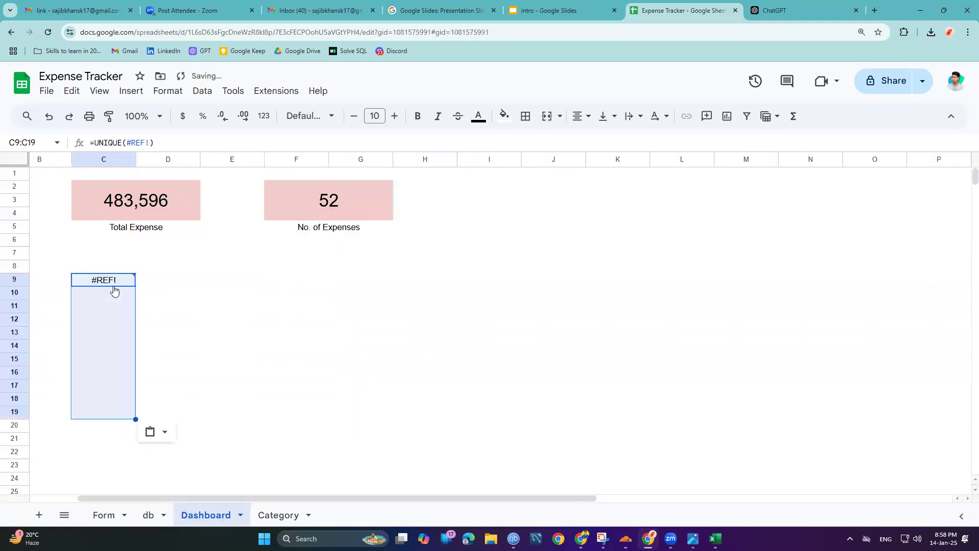
pyautogui.hotkey('ctrl', 'z')
pyautogui.hotkey('ctrl', 'shift', 'v')
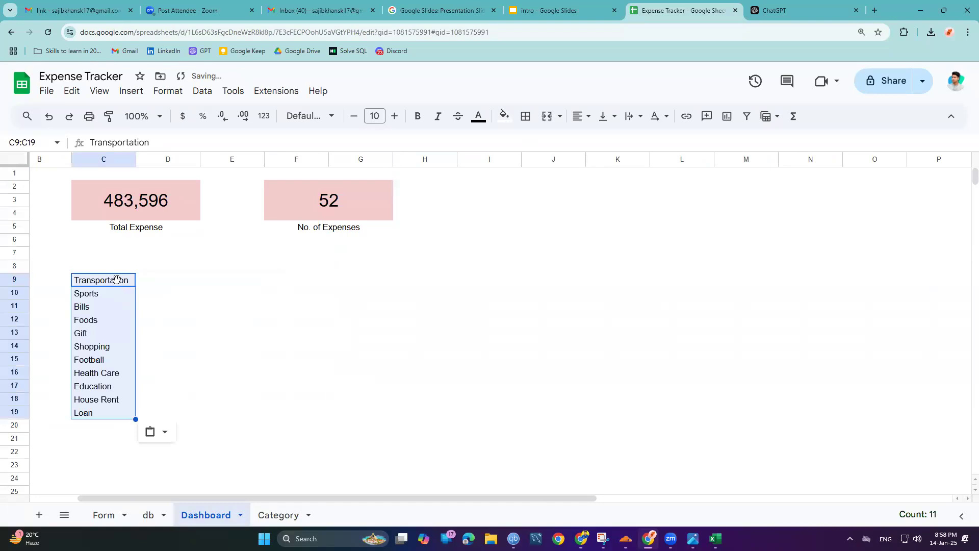
# Step: Enter the heading Category in C8 above the pasted list
pyautogui.doubleClick(104, 265)
pyautogui.write('C')
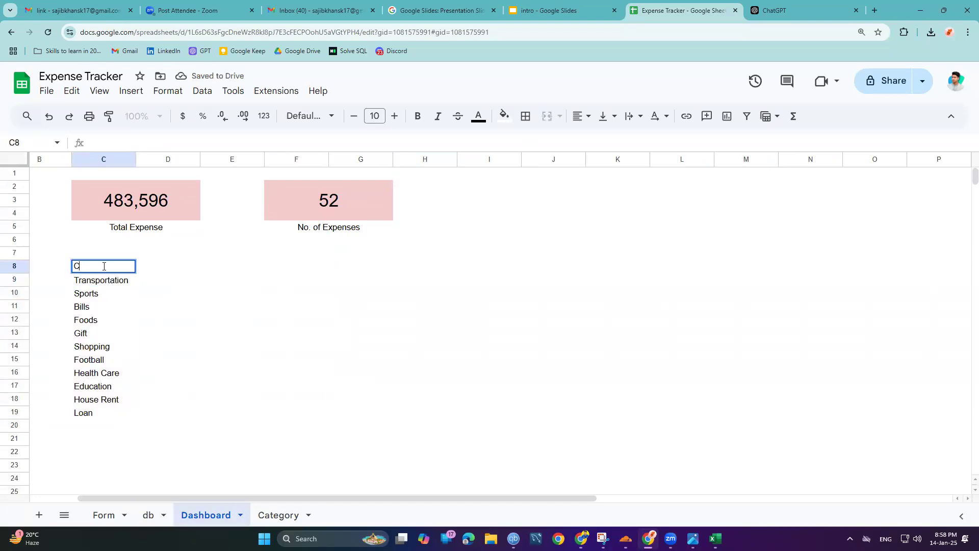
pyautogui.write('ategory')
pyautogui.press('Return')
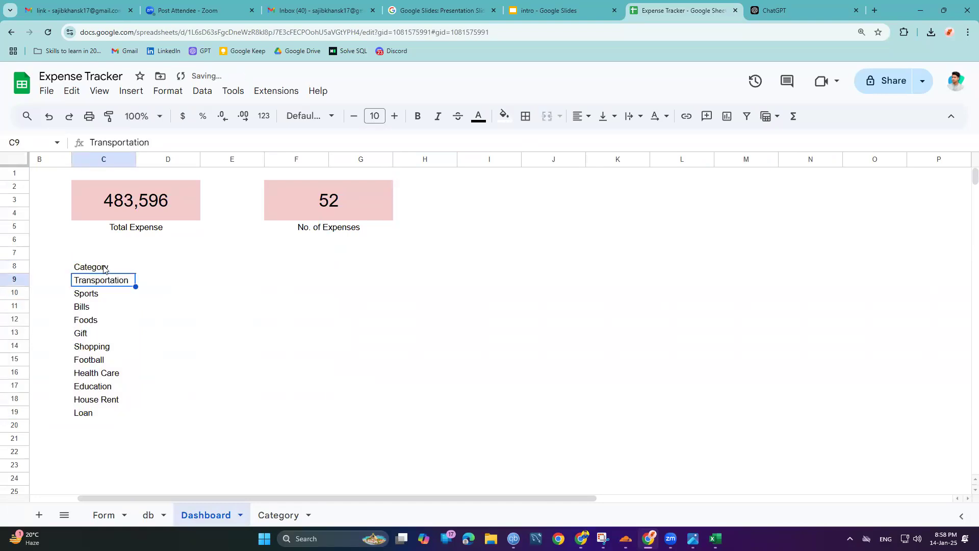
# Step: Apply all borders to the category table range C8:D19
pyautogui.click(158, 276)
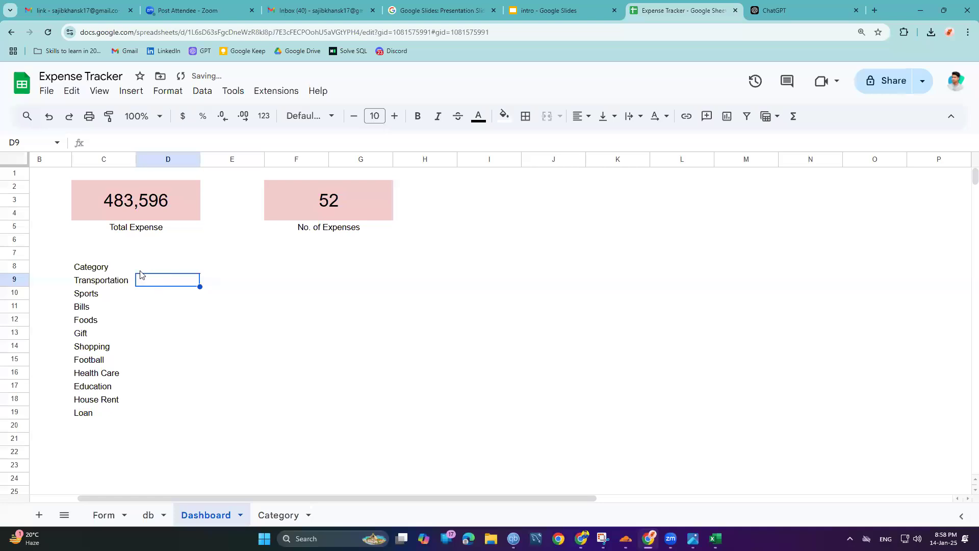
pyautogui.click(140, 271)
pyautogui.click(166, 289)
pyautogui.click(165, 284)
pyautogui.moveTo(94, 266); pyautogui.dragTo(147, 407)
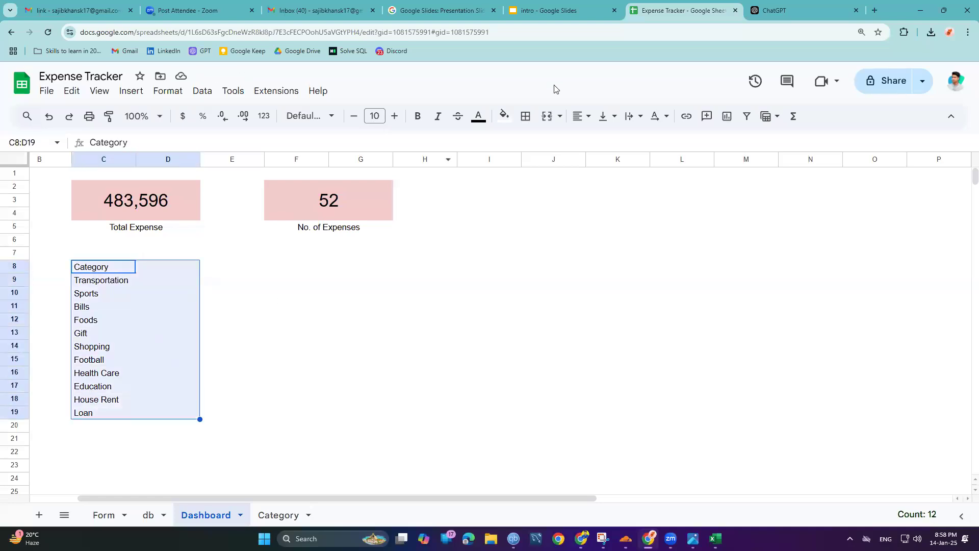
pyautogui.click(526, 116)
pyautogui.click(531, 144)
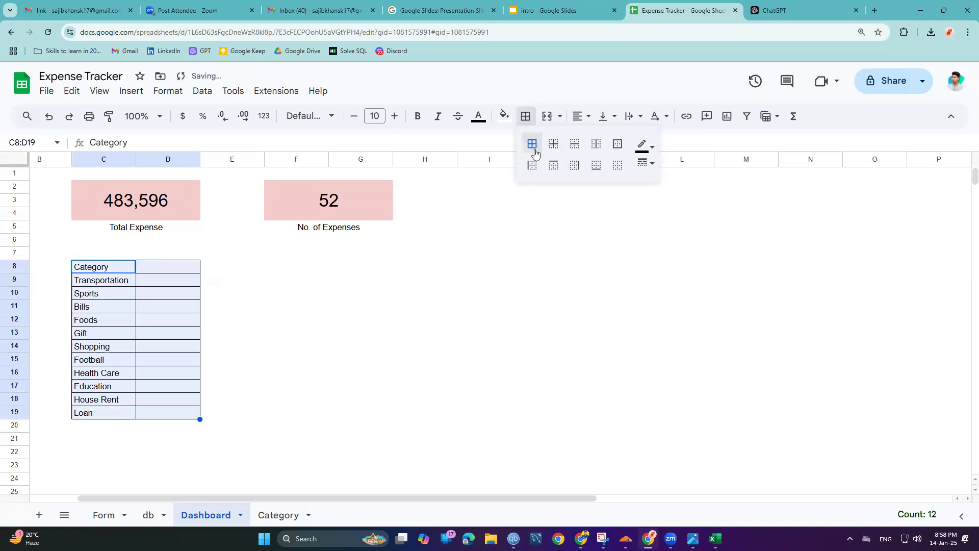
# Step: Fill the table's header cells C8:D8 with yellow
pyautogui.moveTo(128, 268); pyautogui.dragTo(177, 264)
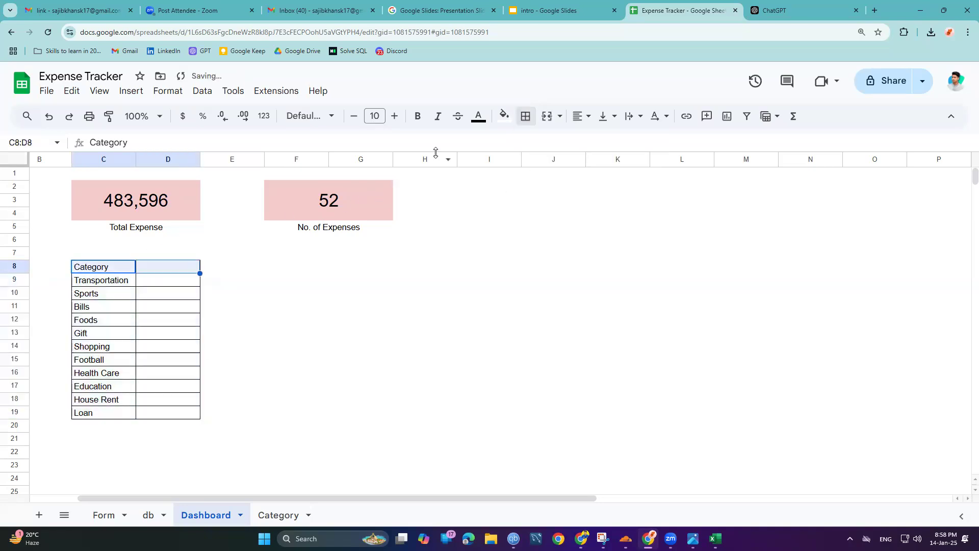
pyautogui.click(505, 116)
pyautogui.click(549, 175)
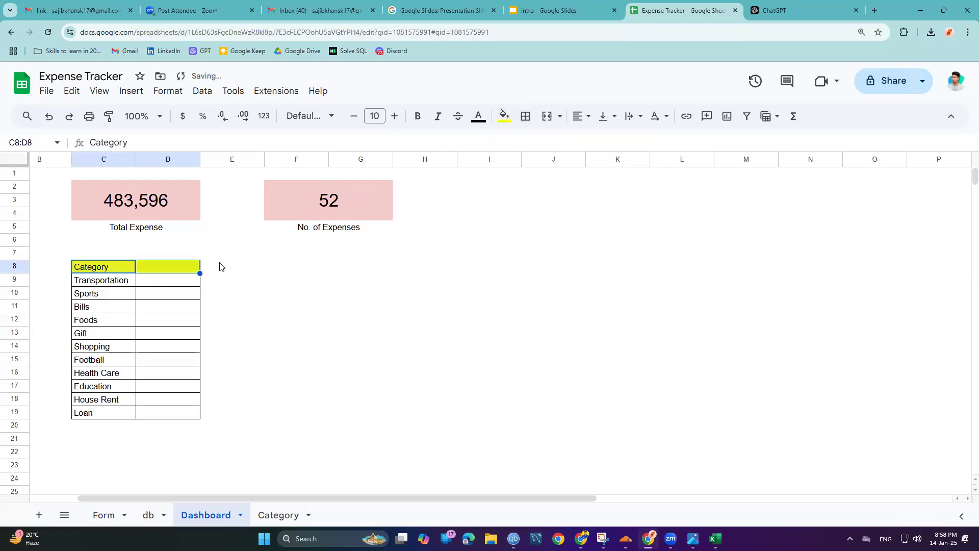
# Step: Enter the heading Amount in D8 next to Category
pyautogui.click(158, 280)
pyautogui.click(159, 263)
pyautogui.write('Amount')
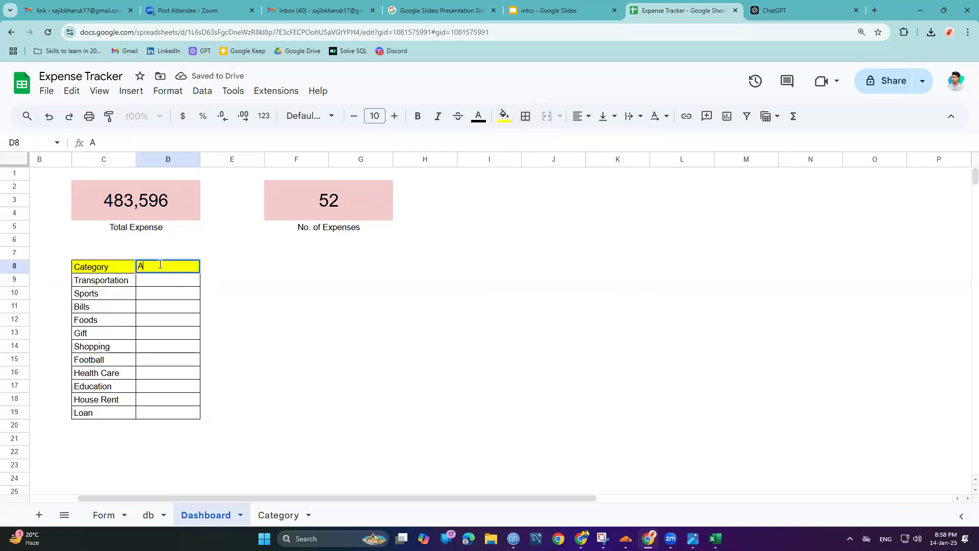
pyautogui.press('Return')
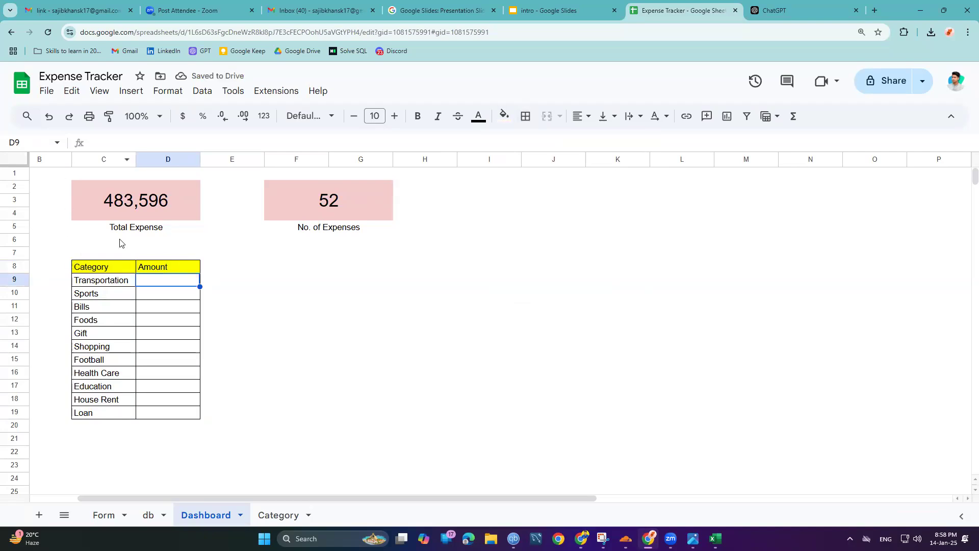
# Step: Examine the entries in the db sheet's Category column, including the repeated Transportation rows
pyautogui.click(278, 514)
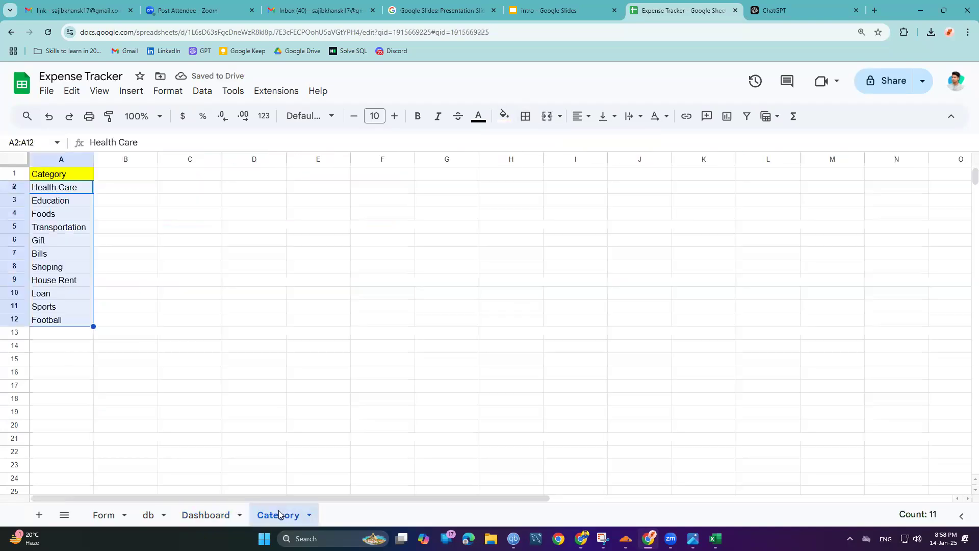
pyautogui.click(148, 516)
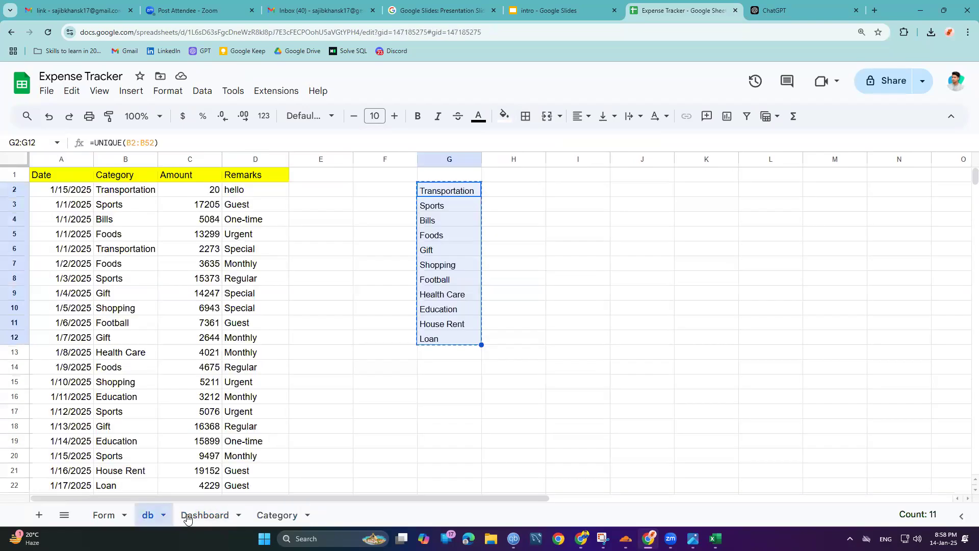
pyautogui.click(206, 515)
pyautogui.click(149, 515)
pyautogui.click(119, 191)
pyautogui.click(117, 247)
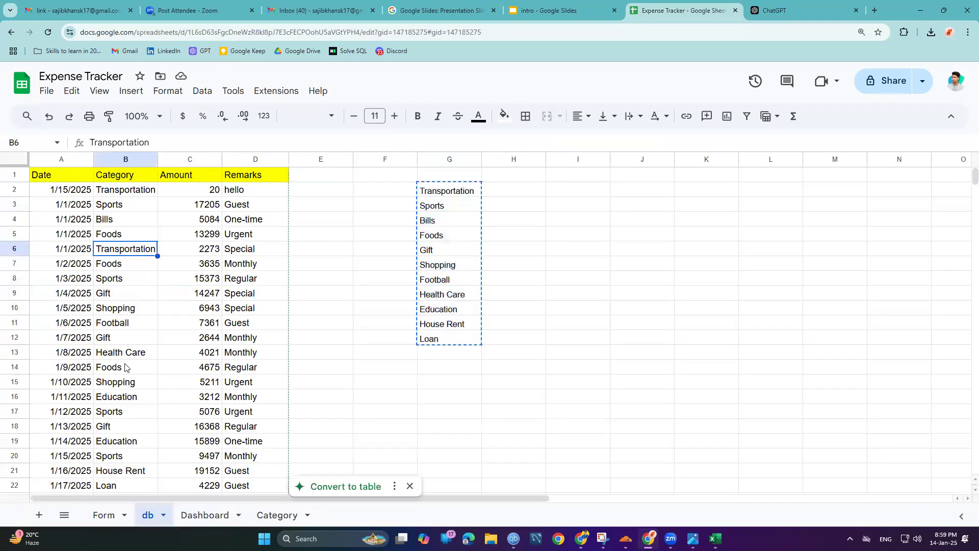
pyautogui.scroll(-10, 126, 367)
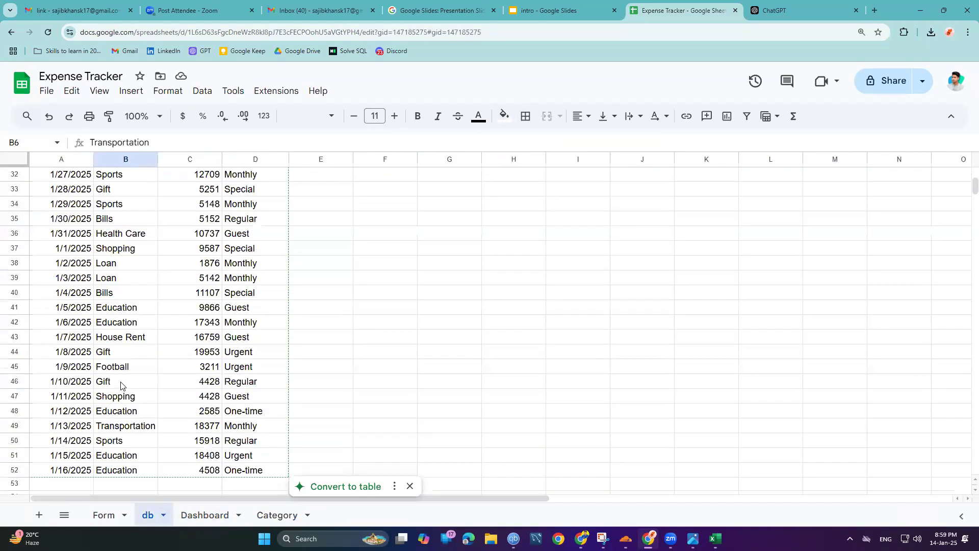
# Step: Mark the Transportation entry in row 49 of the db sheet's Category column
pyautogui.scroll(-3, 121, 385)
pyautogui.click(131, 278)
pyautogui.scroll(14, 137, 436)
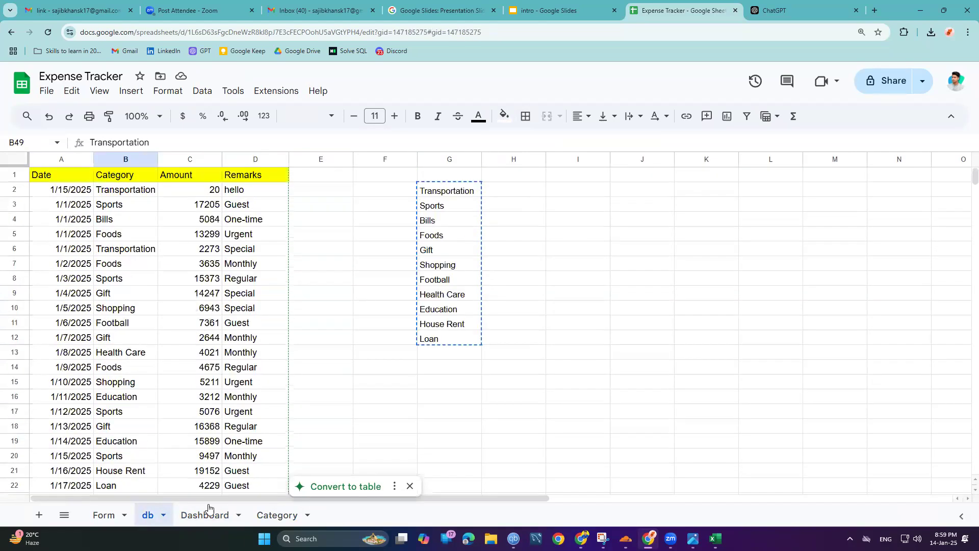
# Step: Begin a SUMIFS formula in Dashboard cell D9 with the db sheet's Amount column C:C as the sum range
pyautogui.click(207, 514)
pyautogui.doubleClick(163, 283)
pyautogui.write('=S')
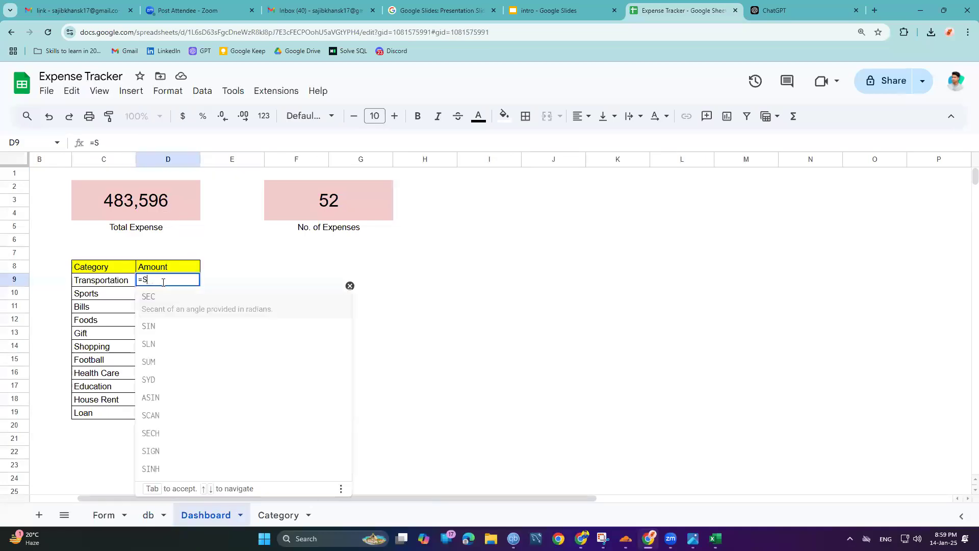
pyautogui.write('UMIFS(')
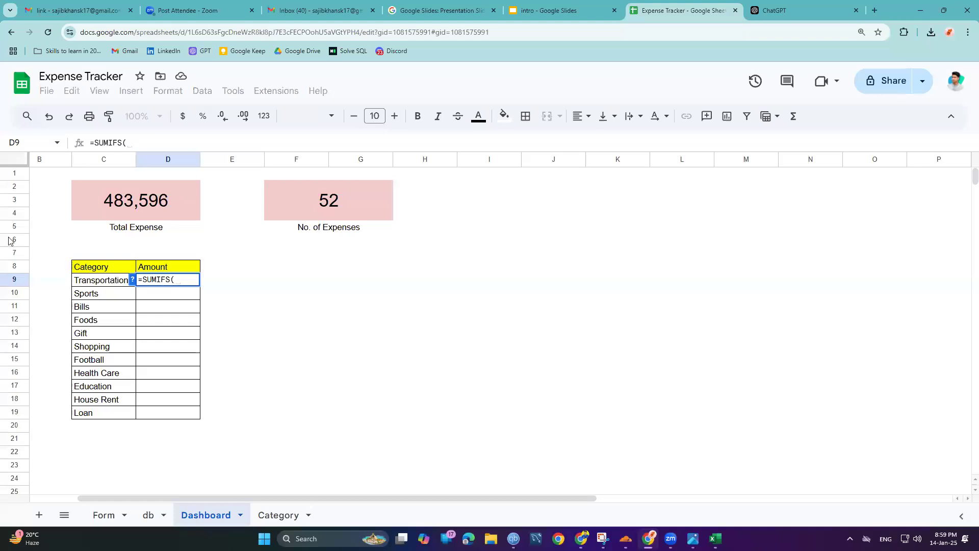
pyautogui.click(132, 280)
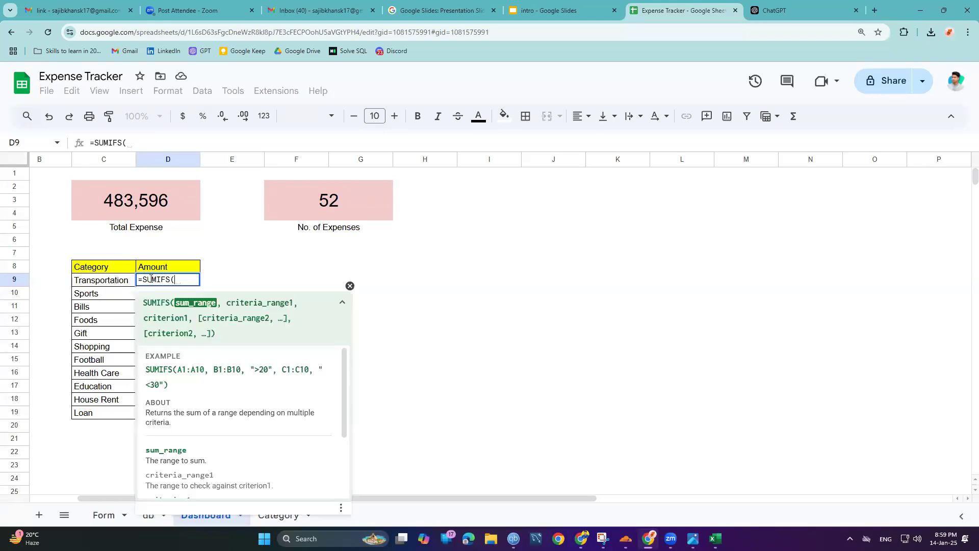
pyautogui.click(144, 522)
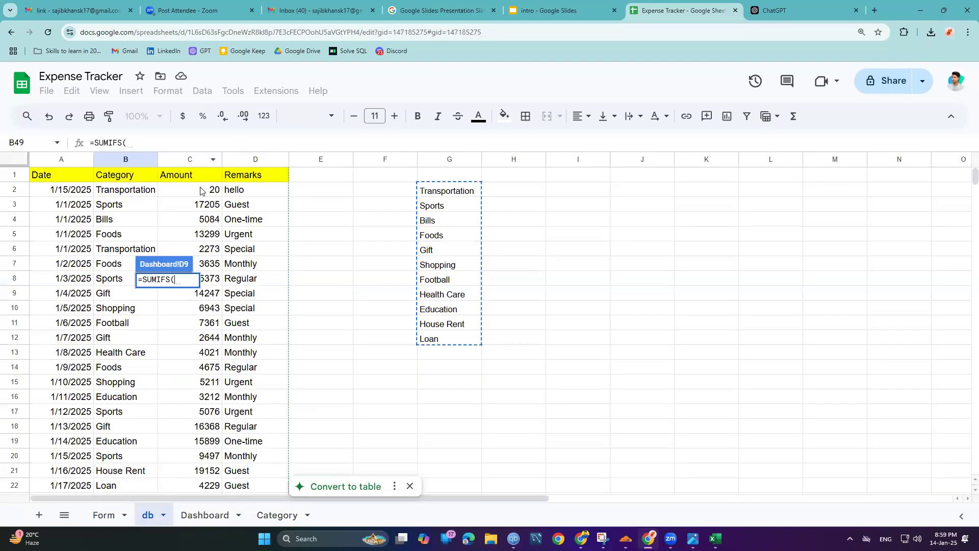
pyautogui.click(198, 160)
pyautogui.write(',')
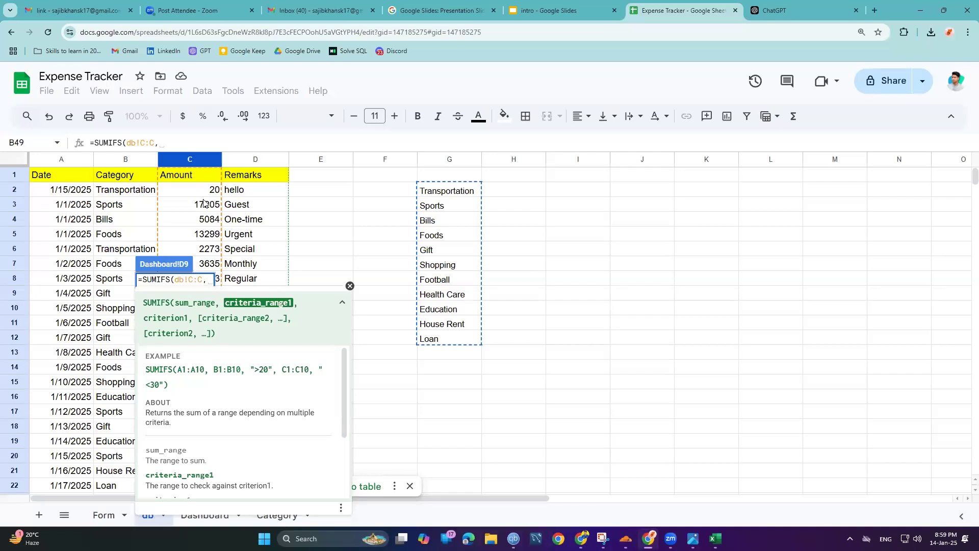
# Step: Complete the D9 formula with db!B:B as criteria range and C9 as criterion, and autofill it through D10:D19
pyautogui.click(118, 162)
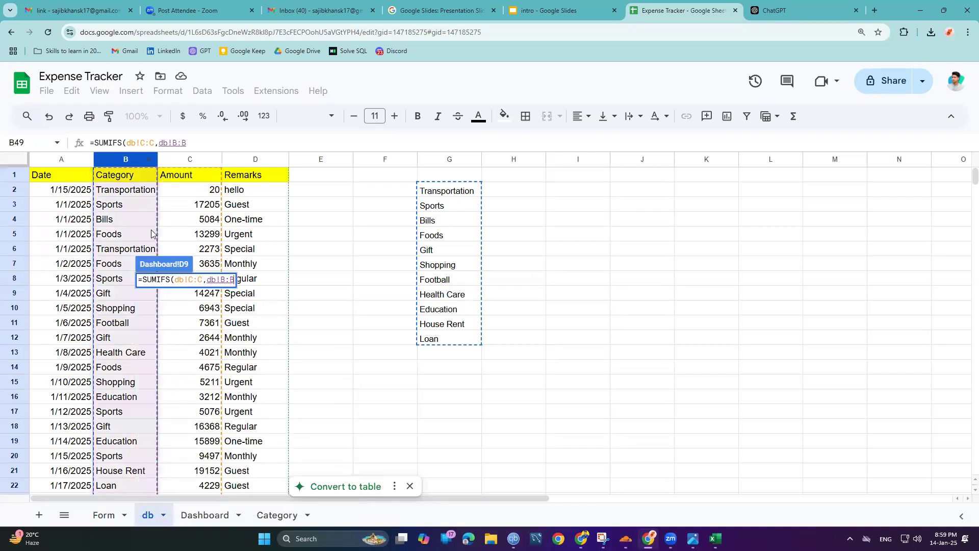
pyautogui.click(206, 145)
pyautogui.write(',')
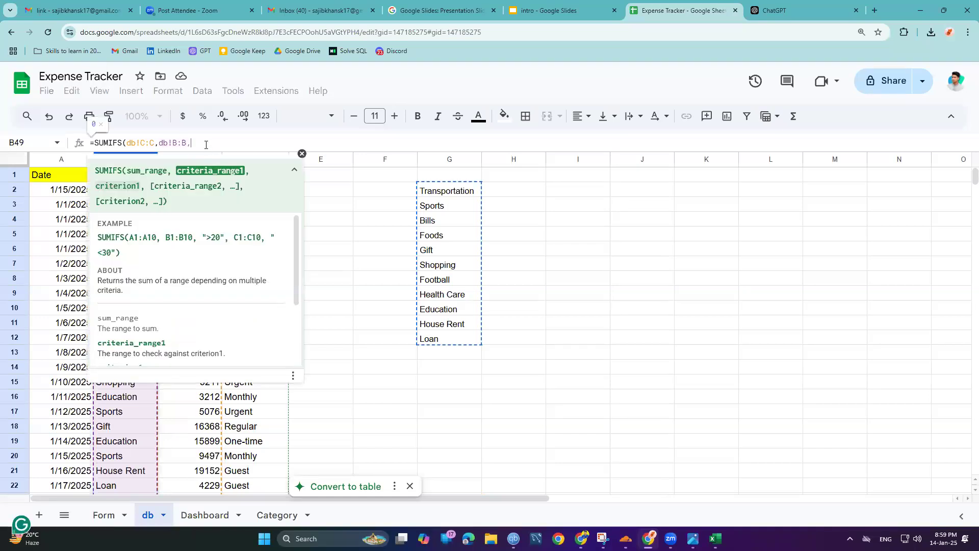
pyautogui.click(209, 515)
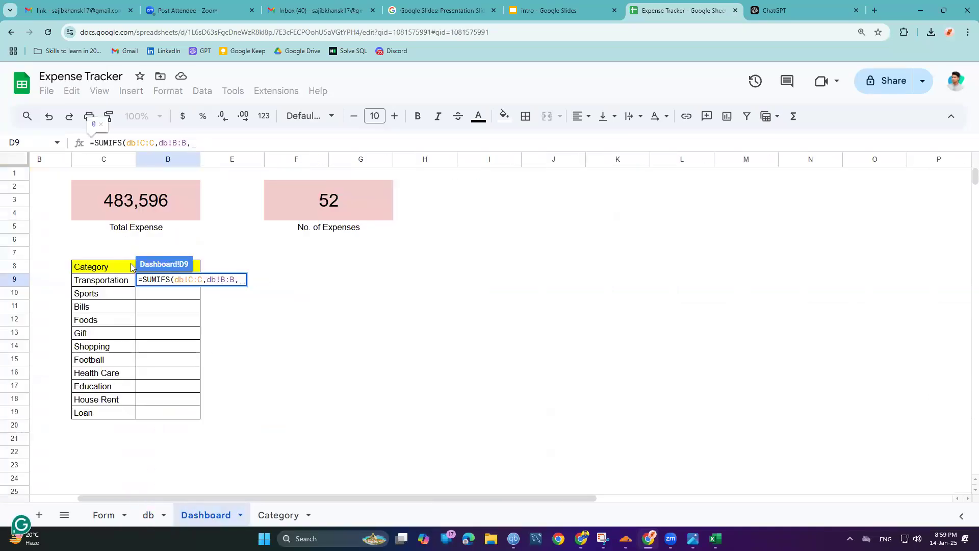
pyautogui.click(114, 282)
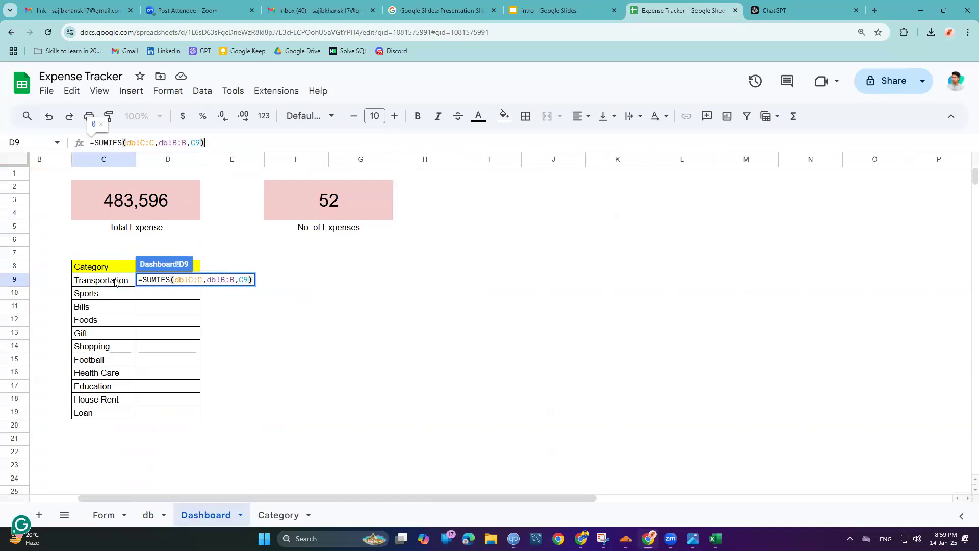
pyautogui.press('Return')
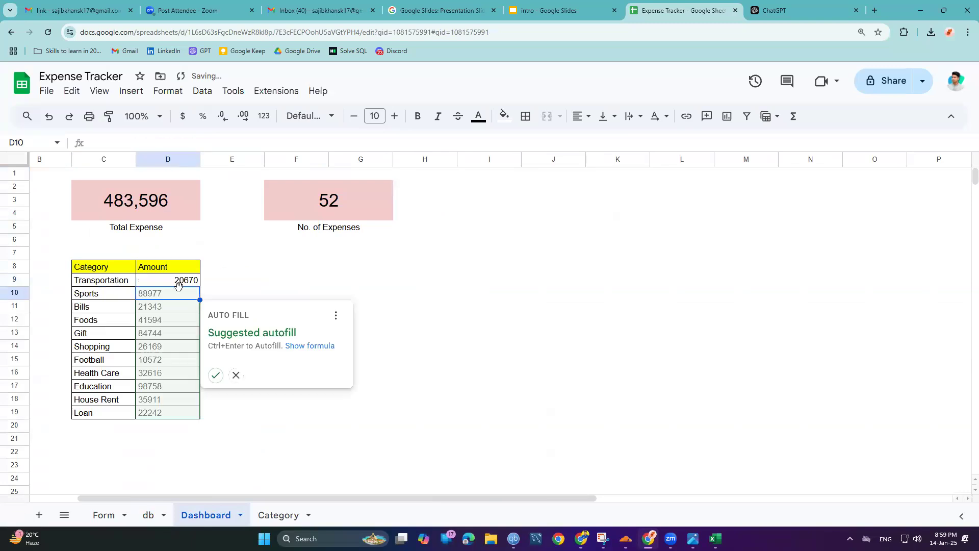
pyautogui.click(215, 375)
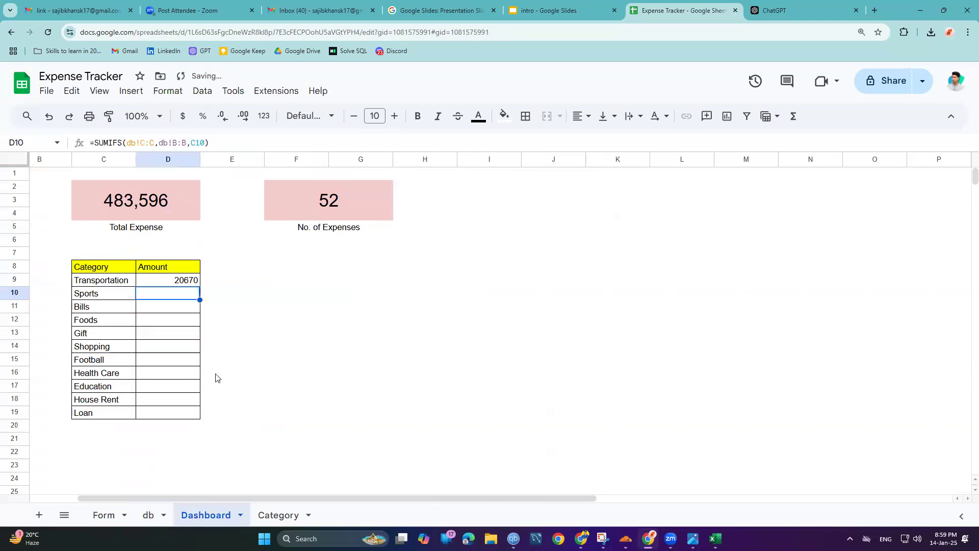
# Step: Check the Transportation total in D9 by summing the db sheet amounts in C2, C6 and C49
pyautogui.click(181, 284)
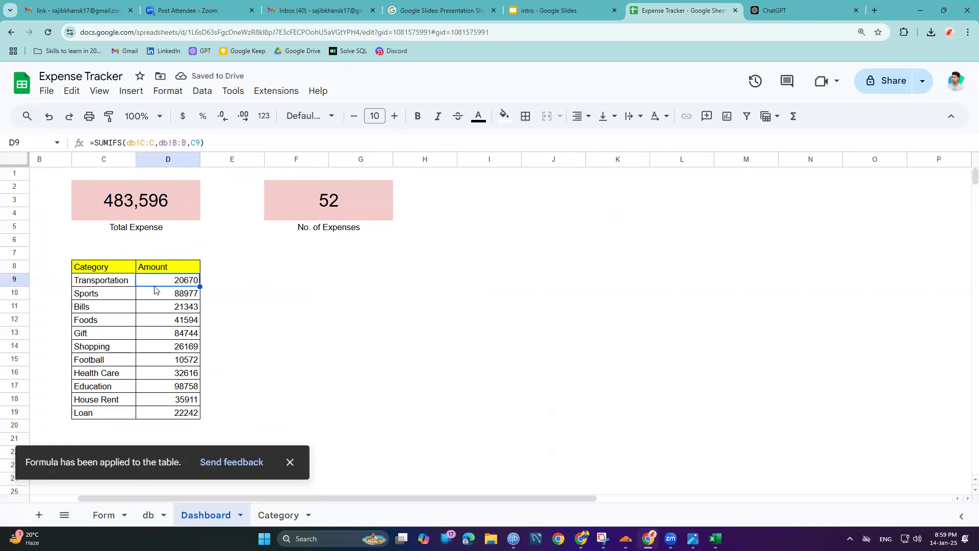
pyautogui.click(151, 515)
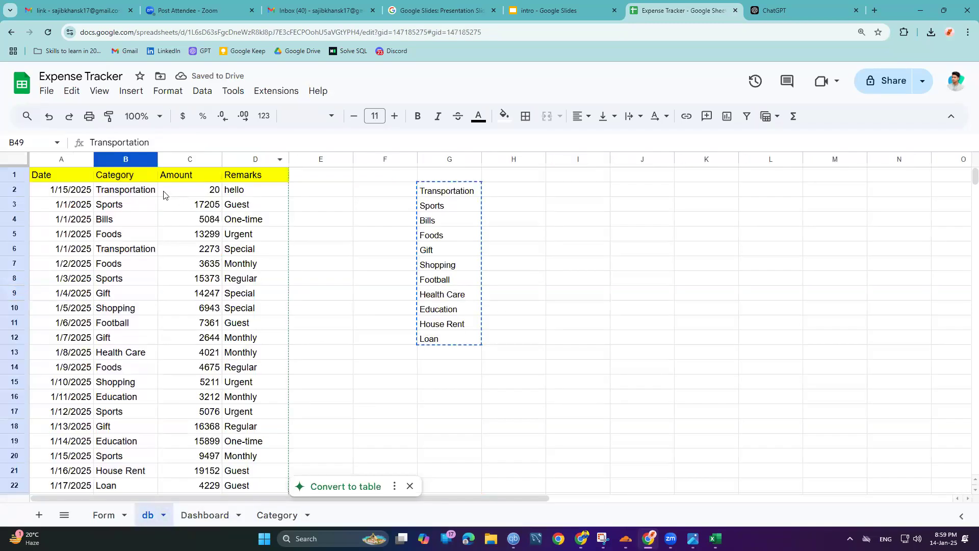
pyautogui.click(194, 192)
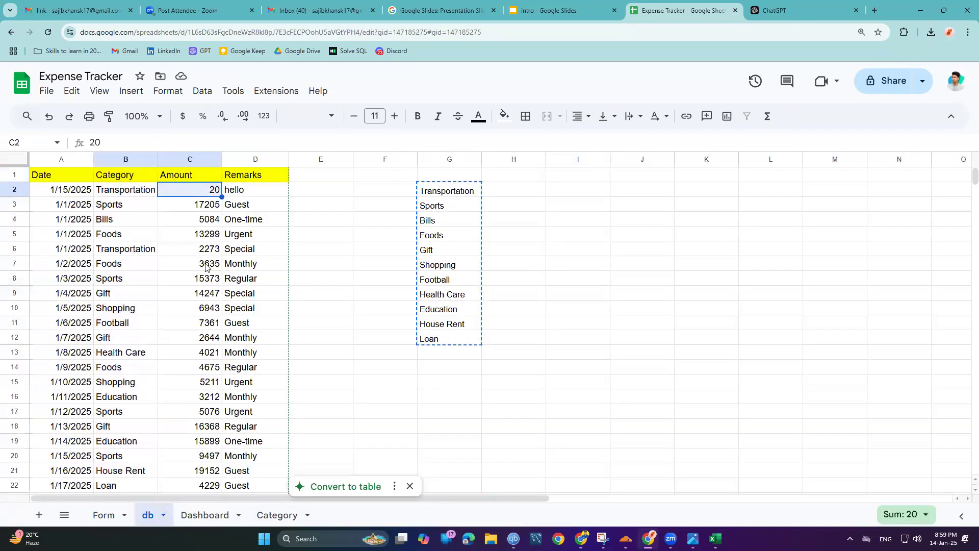
pyautogui.keyDown('ctrl'); pyautogui.click(186, 253); pyautogui.keyUp('ctrl')
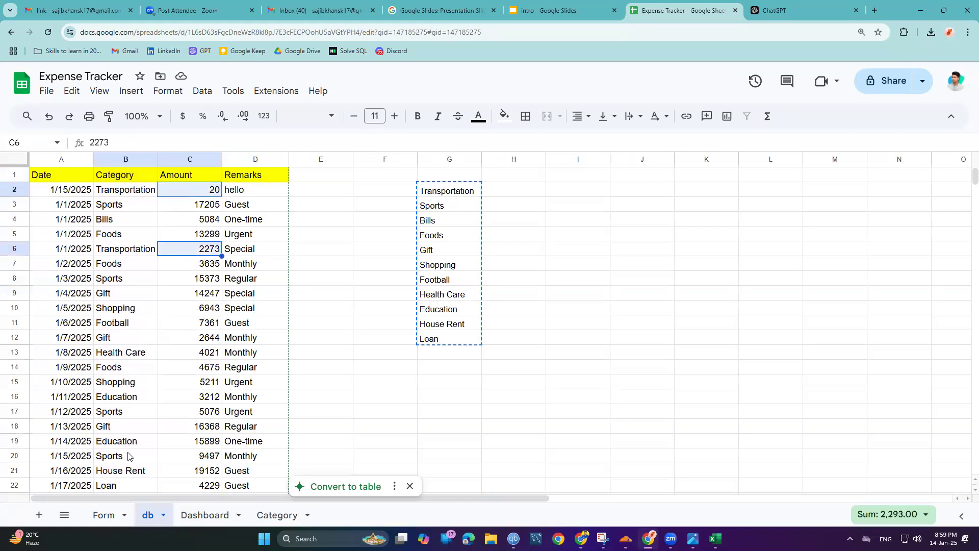
pyautogui.keyDown('ctrl'); pyautogui.scroll(-3, 185, 455); pyautogui.keyUp('ctrl')
pyautogui.keyDown('ctrl'); pyautogui.scroll(3, 143, 351); pyautogui.keyUp('ctrl')
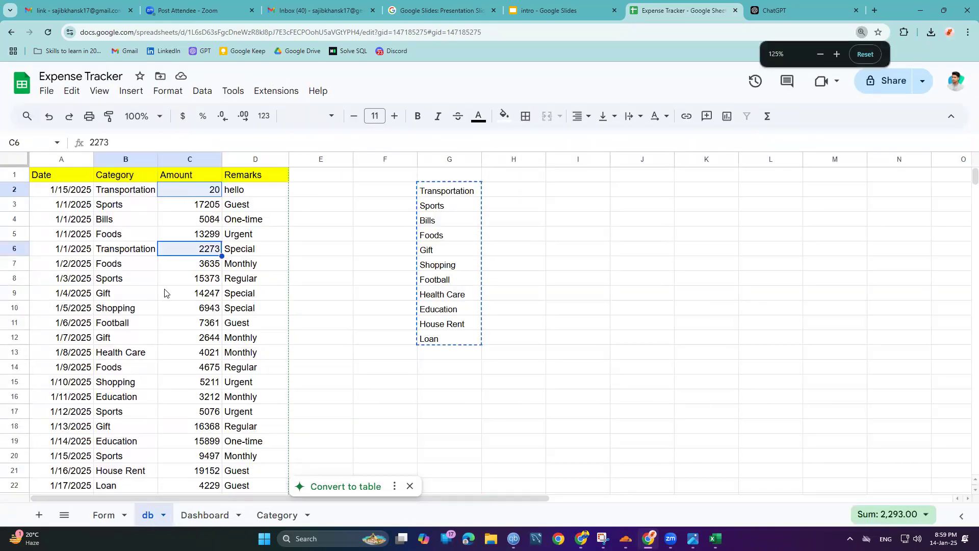
pyautogui.scroll(-10, 964, 185)
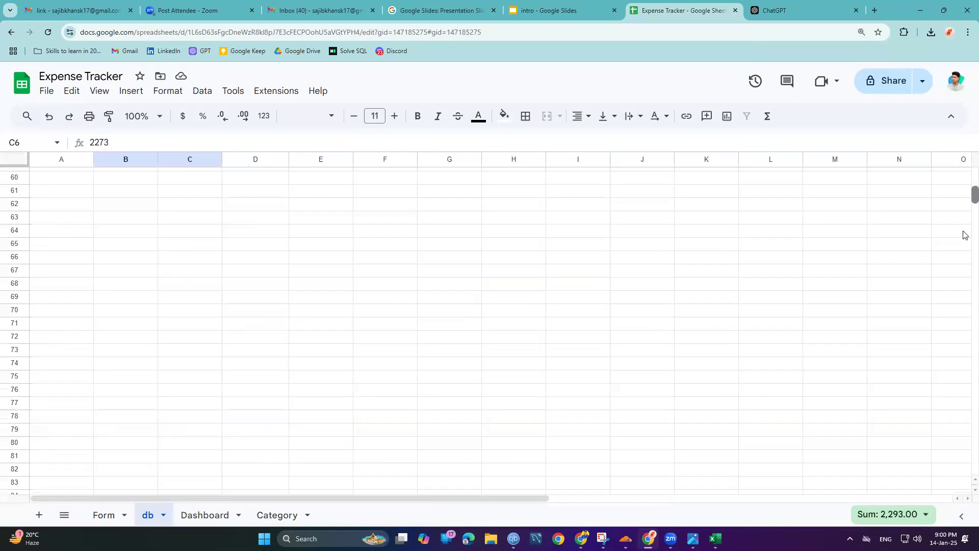
pyautogui.scroll(10, 964, 187)
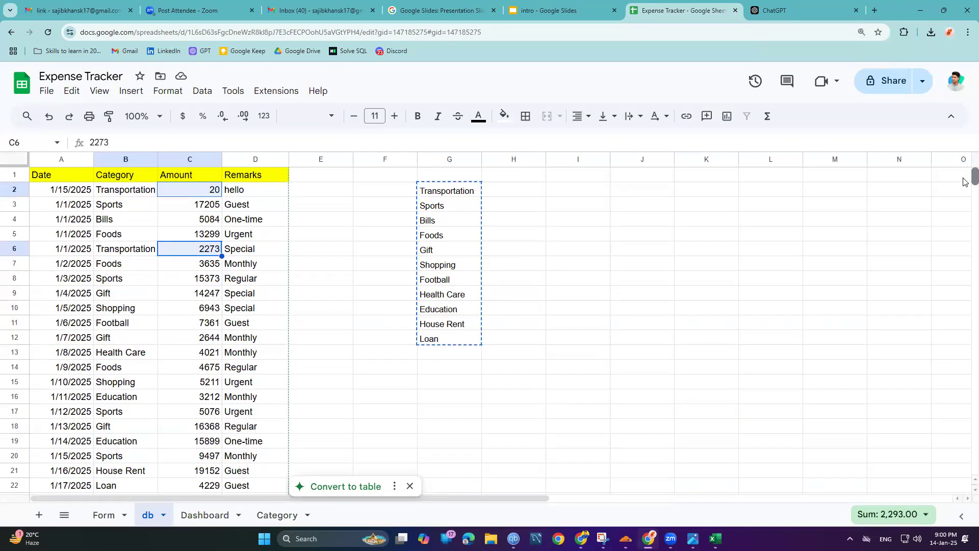
pyautogui.scroll(-7, 963, 183)
pyautogui.scroll(-4, 963, 189)
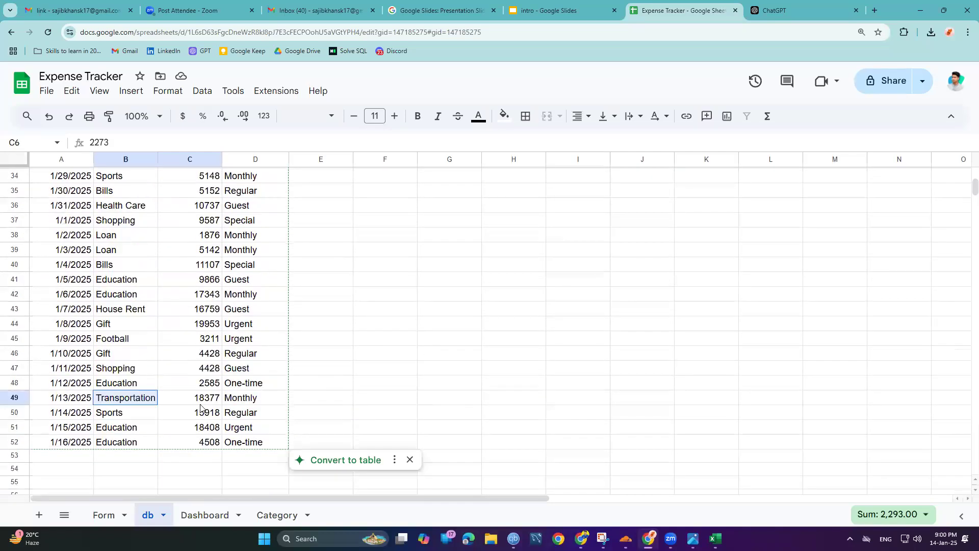
pyautogui.keyDown('ctrl'); pyautogui.click(200, 403); pyautogui.keyUp('ctrl')
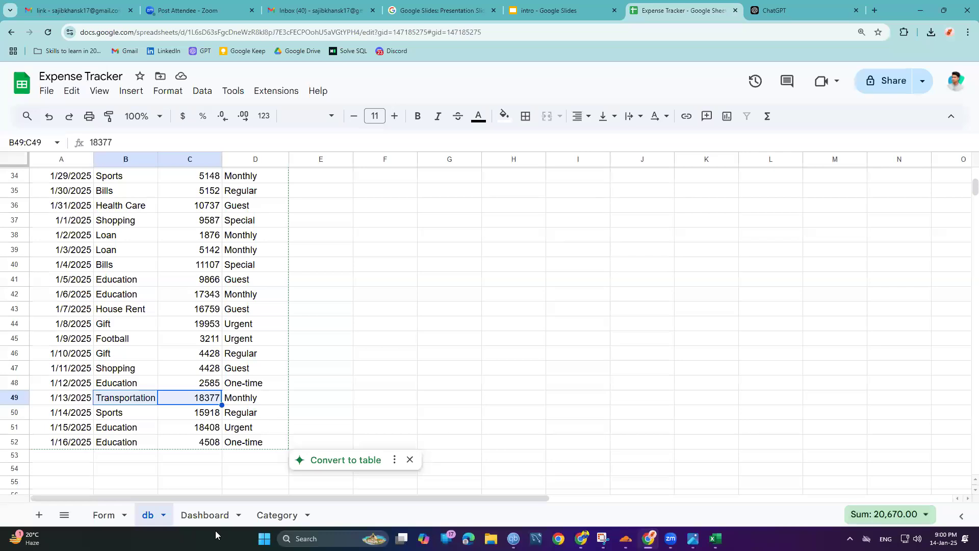
pyautogui.click(206, 516)
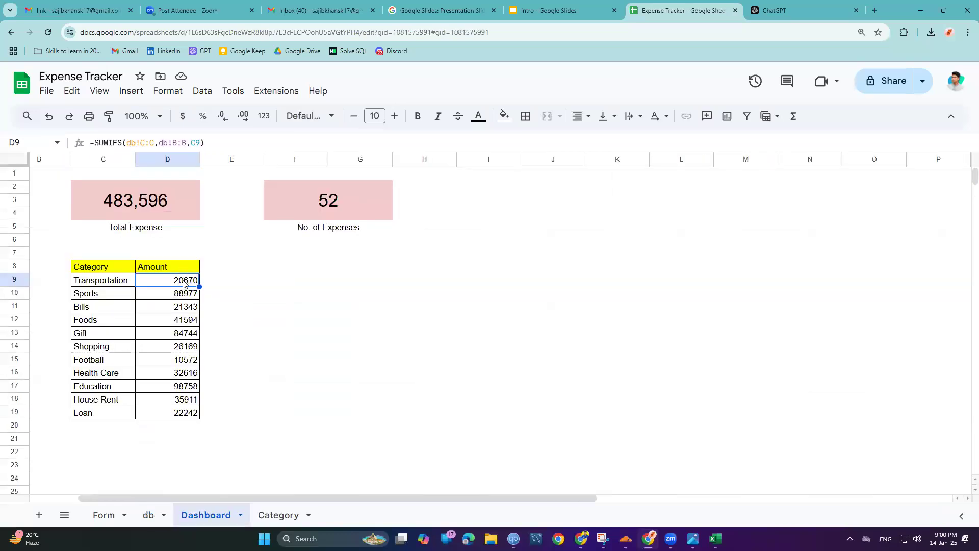
# Step: Search Google Images for "transportation icon" as an in-cell image for Dashboard cell F8
pyautogui.click(321, 270)
pyautogui.click(131, 91)
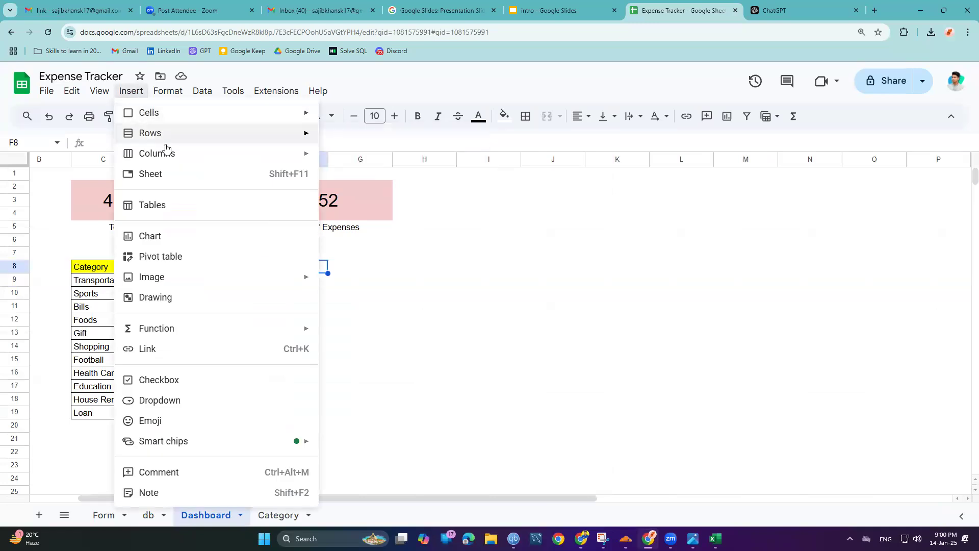
pyautogui.moveTo(152, 281)
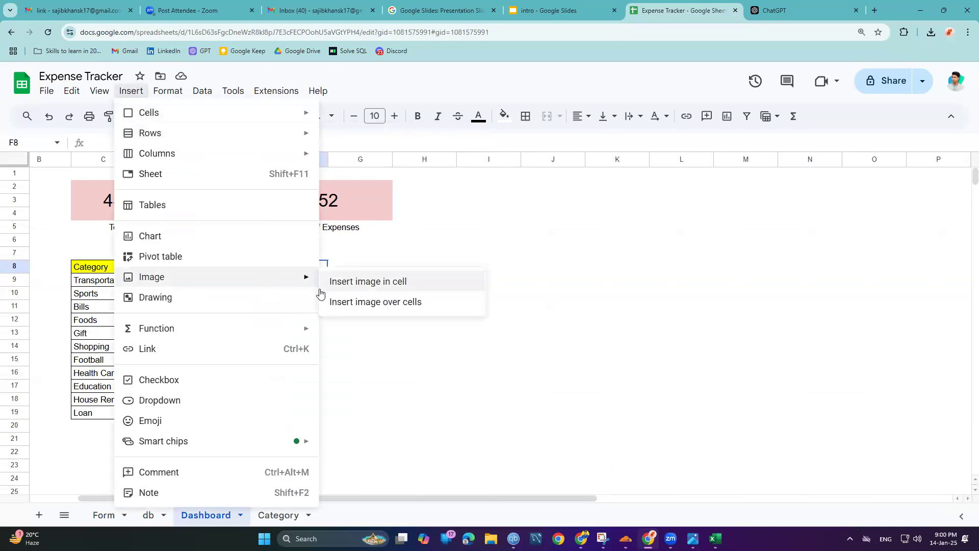
pyautogui.click(359, 281)
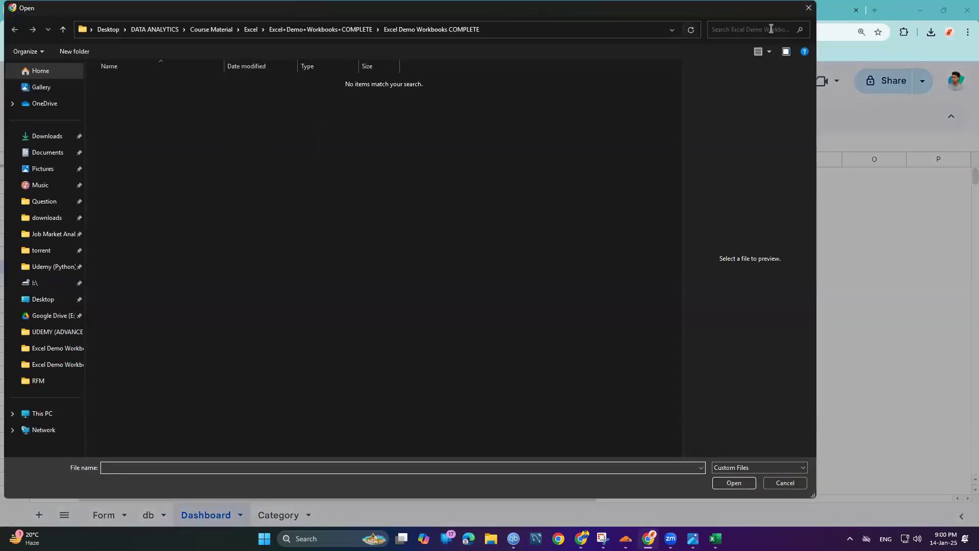
pyautogui.click(809, 8)
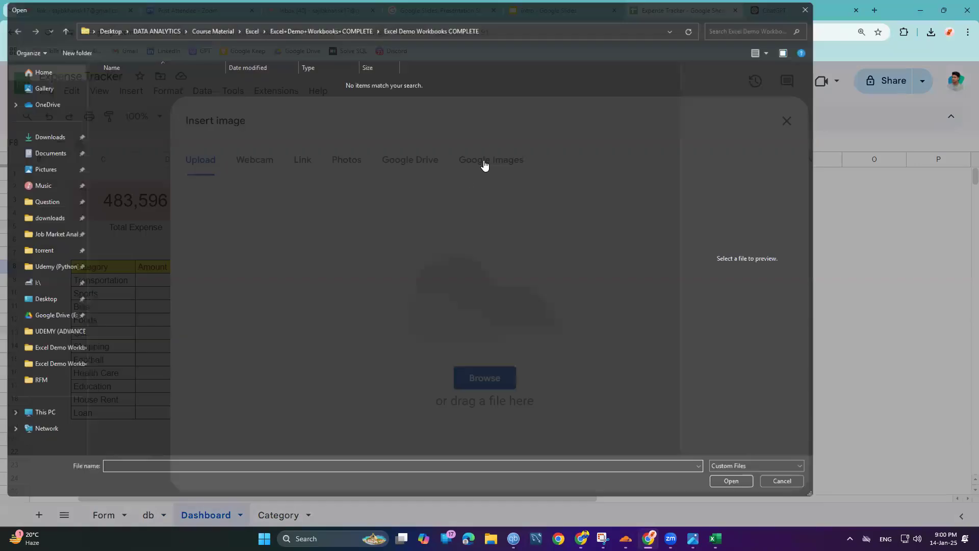
pyautogui.click(487, 161)
pyautogui.write('tra')
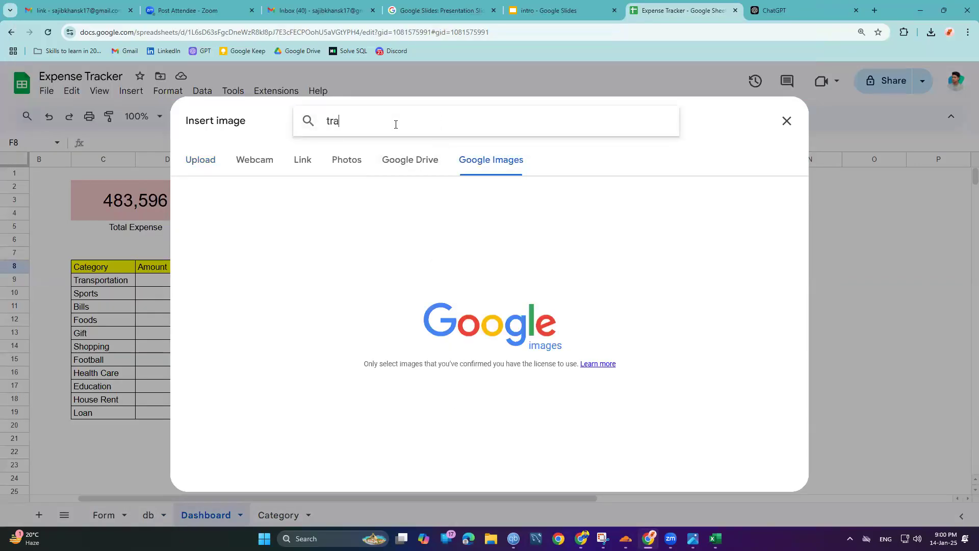
pyautogui.write('nsportation icon')
pyautogui.press('Return')
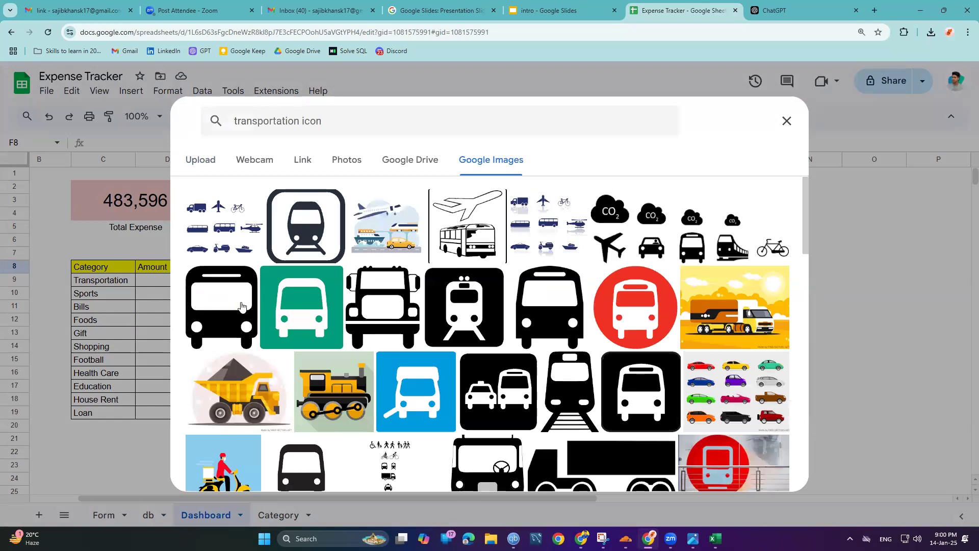
# Step: Try to insert the plain black bus icon from the image results into cell F8
pyautogui.click(242, 323)
pyautogui.scroll(-2, 510, 397)
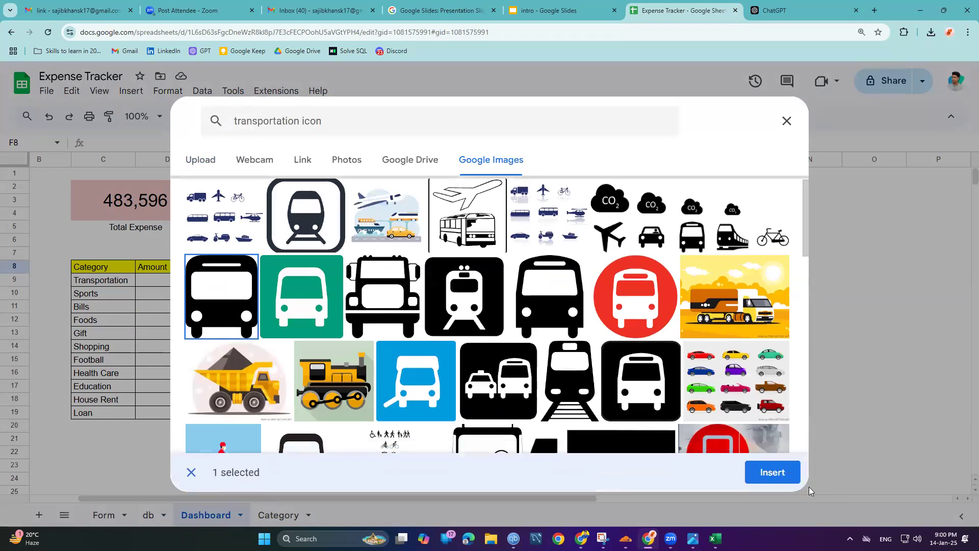
pyautogui.click(772, 472)
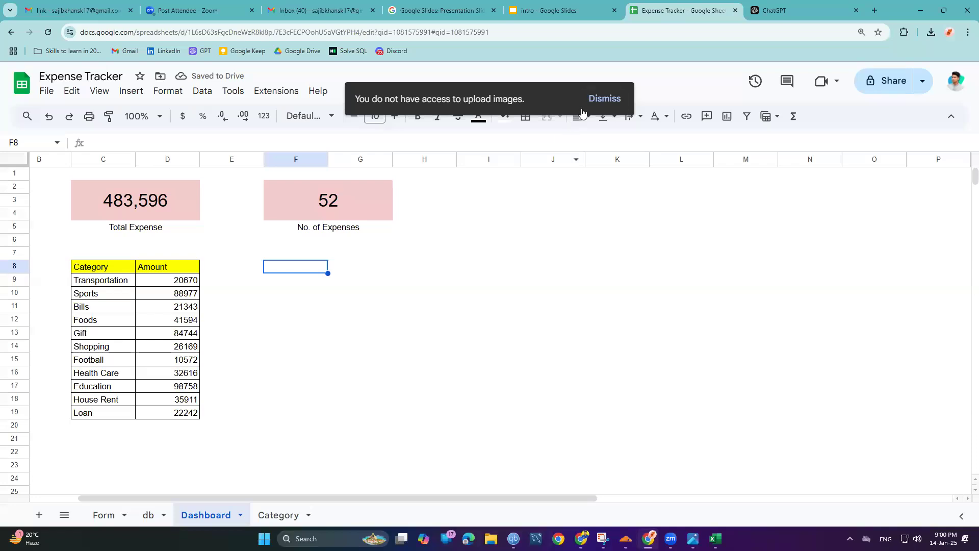
pyautogui.click(605, 100)
pyautogui.click(306, 282)
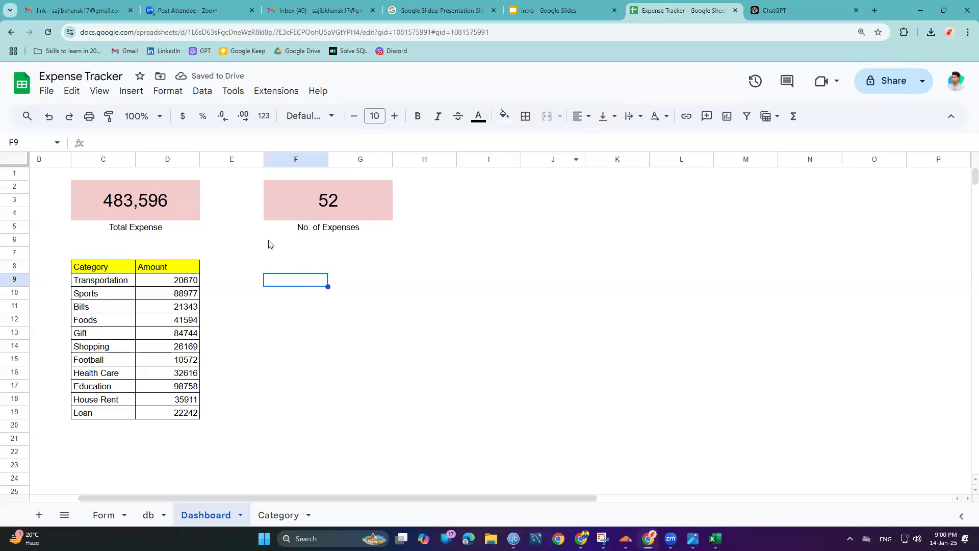
pyautogui.click(131, 91)
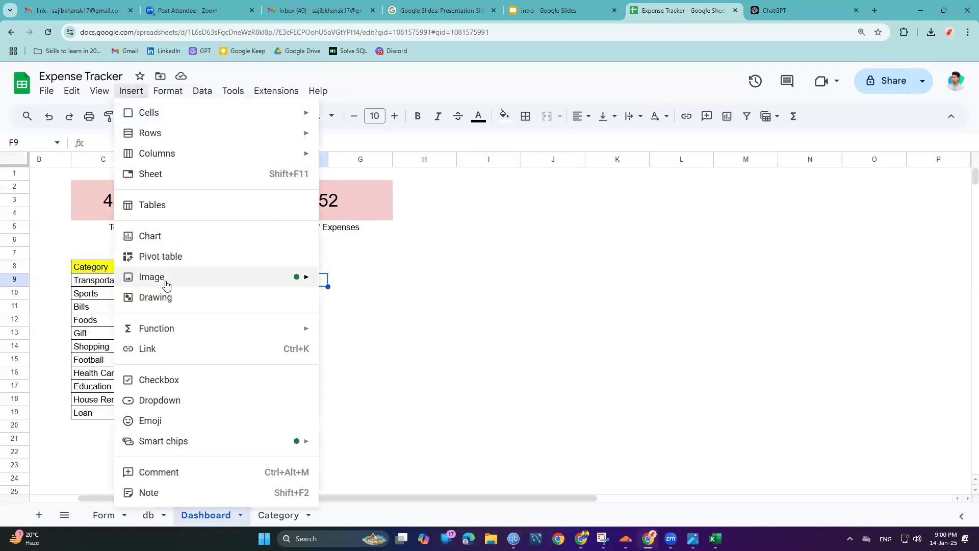
pyautogui.moveTo(163, 282)
pyautogui.click(365, 335)
pyautogui.click(262, 271)
# Step: Insert the white bus icon on a black square into cell F8 from a Google Images search for "transport icon"
pyautogui.click(303, 270)
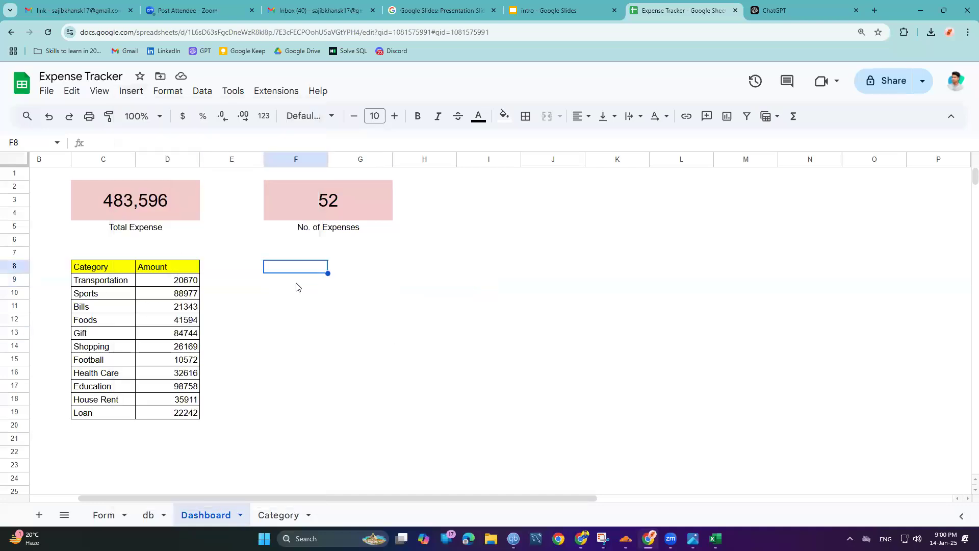
pyautogui.click(131, 92)
pyautogui.moveTo(175, 277)
pyautogui.click(373, 285)
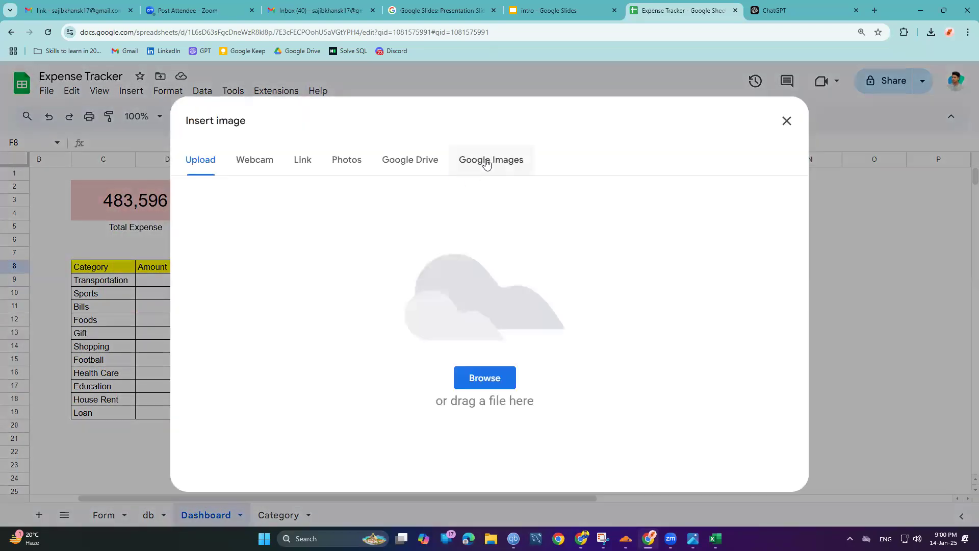
pyautogui.click(483, 160)
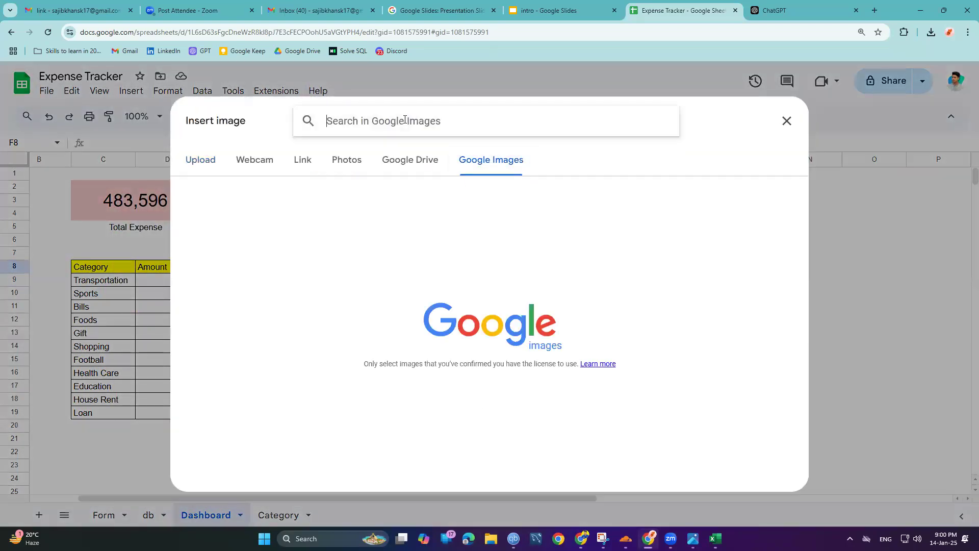
pyautogui.write('transport icon')
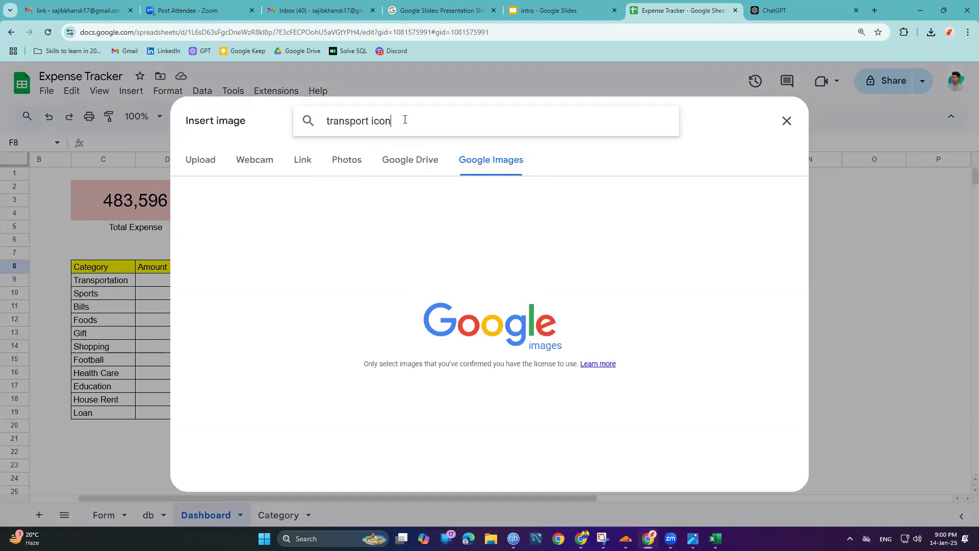
pyautogui.press('Return')
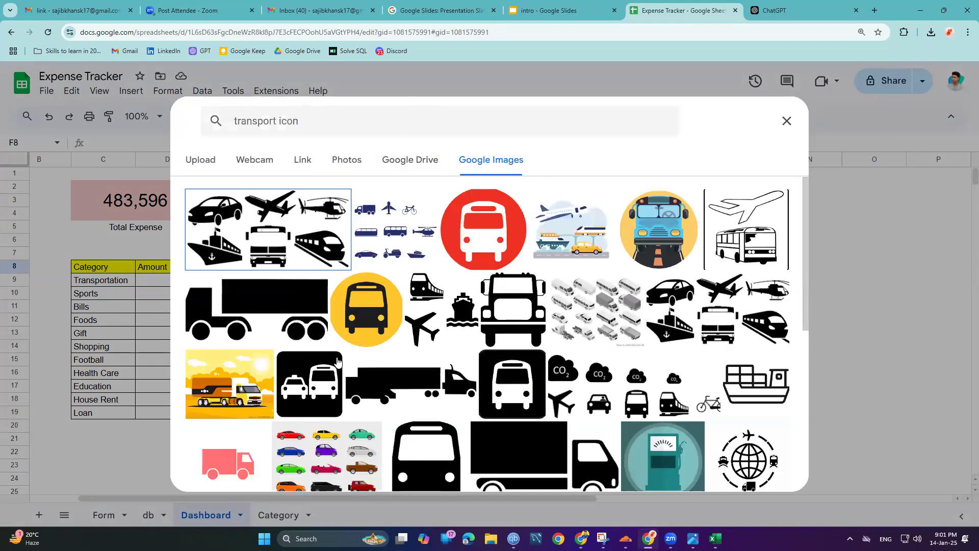
pyautogui.click(530, 401)
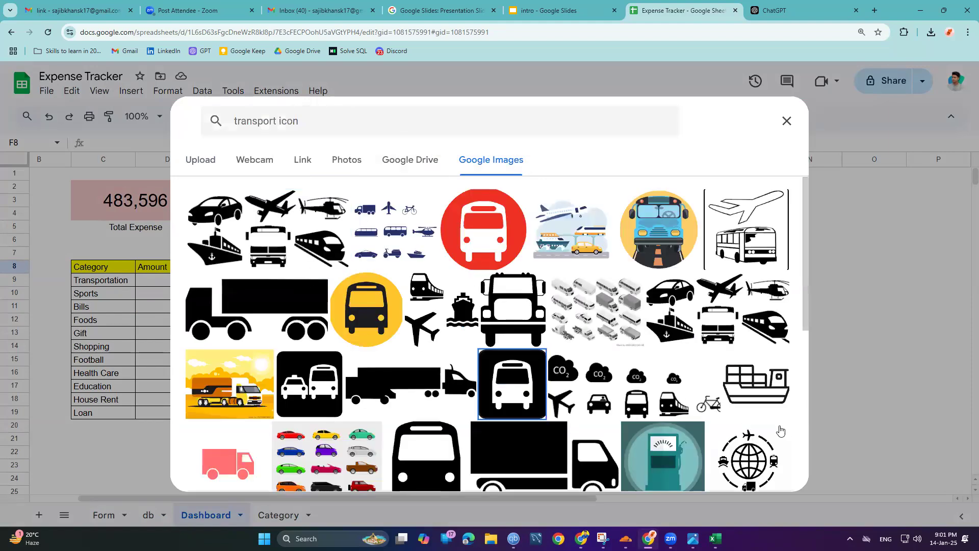
pyautogui.click(772, 473)
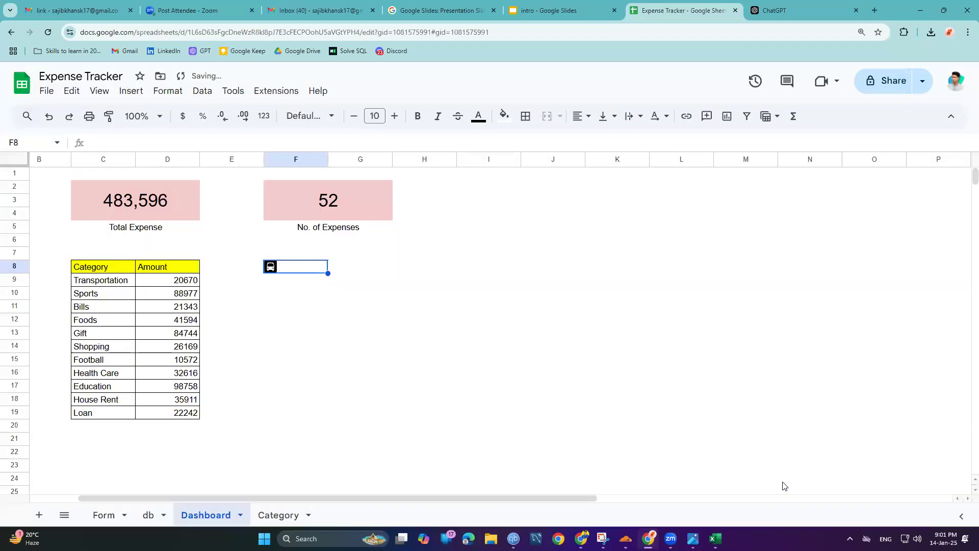
pyautogui.moveTo(326, 272)
pyautogui.mouseDown()
pyautogui.moveTo(334, 302)
pyautogui.moveTo(316, 283)
pyautogui.mouseUp()
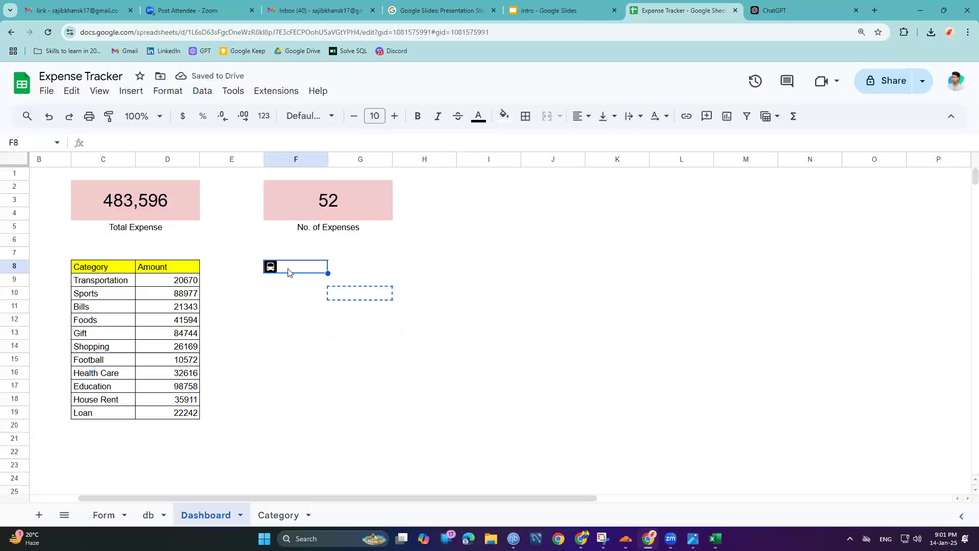
pyautogui.click(271, 283)
pyautogui.hotkey('ctrl', 'z')
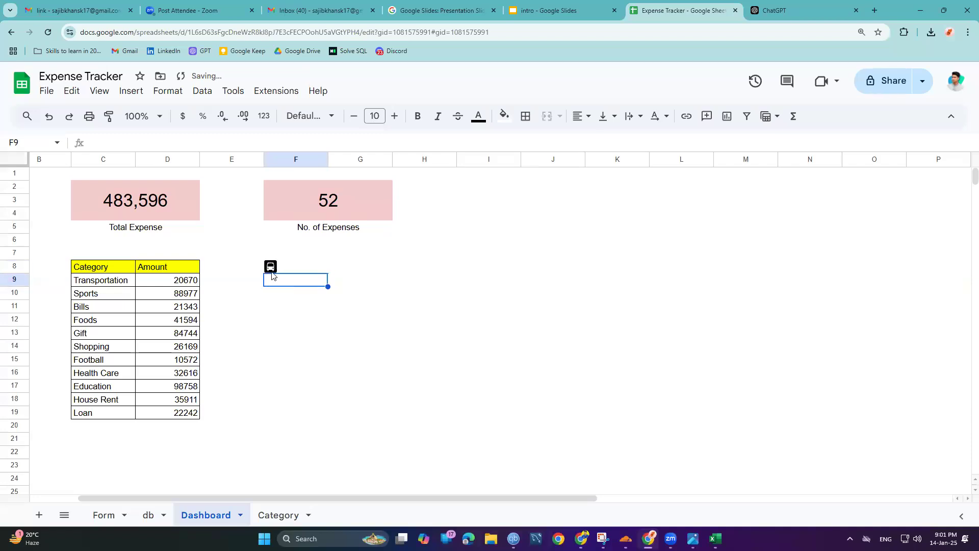
pyautogui.moveTo(327, 273); pyautogui.dragTo(329, 323)
pyautogui.hotkey('ctrl', 'z')
# Step: Autofill the bus icon from F8 down to F10 and merge F8:F10 into one cell
pyautogui.moveTo(326, 274); pyautogui.dragTo(327, 304)
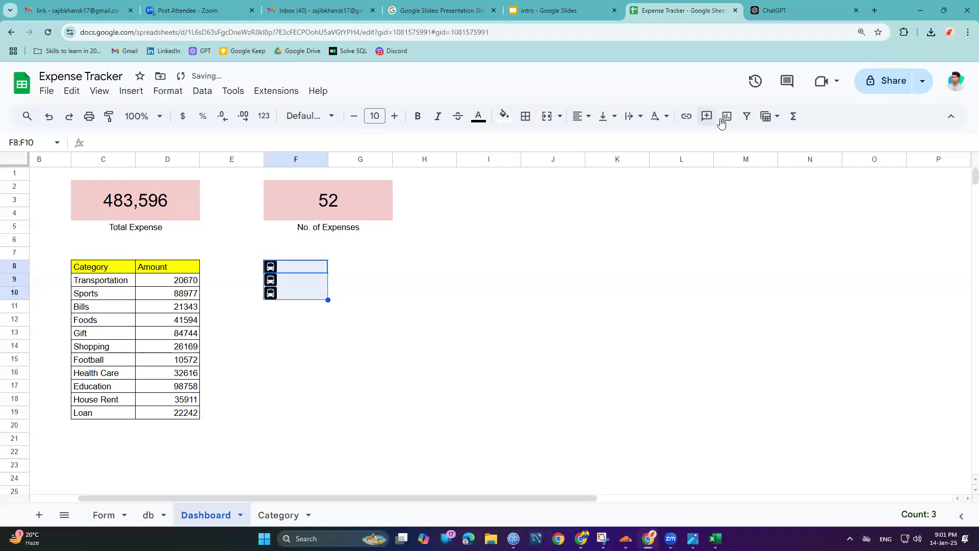
pyautogui.click(554, 122)
pyautogui.click(448, 313)
pyautogui.click(627, 352)
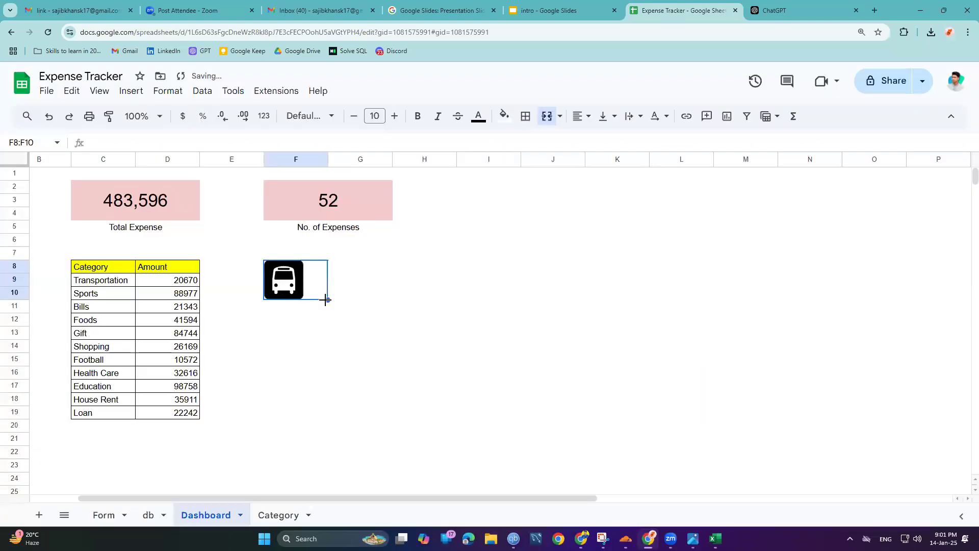
# Step: Label cell G8 beside the bus icon "Transportation", using the category text copied from C9
pyautogui.click(382, 312)
pyautogui.click(325, 270)
pyautogui.doubleClick(340, 268)
pyautogui.write('Tran')
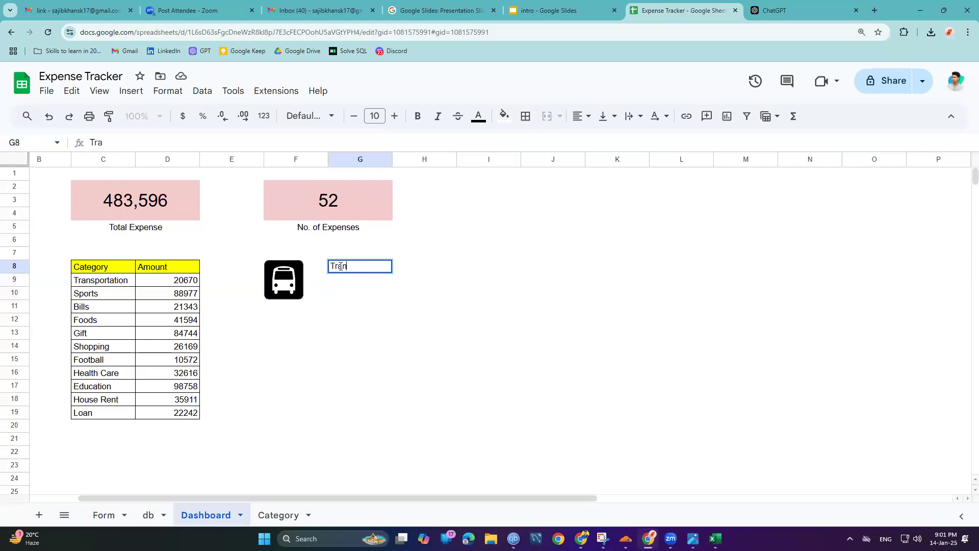
pyautogui.write('sportaton')
pyautogui.click(114, 280)
pyautogui.doubleClick(114, 279)
pyautogui.doubleClick(115, 280)
pyautogui.hotkey('ctrl', 'c')
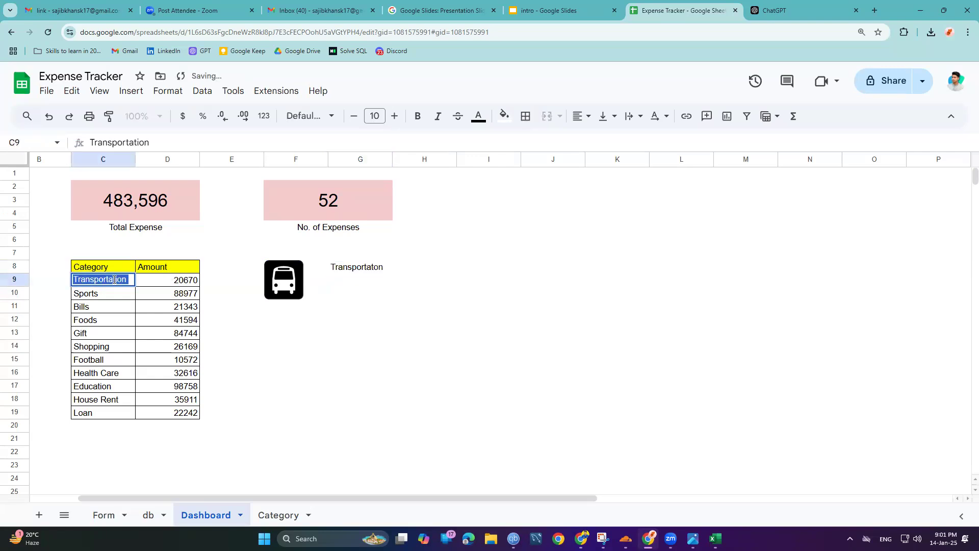
pyautogui.doubleClick(347, 267)
pyautogui.hotkey('ctrl', 'v')
pyautogui.hotkey('ctrl', 'a')
pyautogui.hotkey('ctrl', 'v')
pyautogui.press('Return')
# Step: Link G9 under the Transportation label to the amount in D9 with the formula =D9
pyautogui.write('=')
pyautogui.click(163, 280)
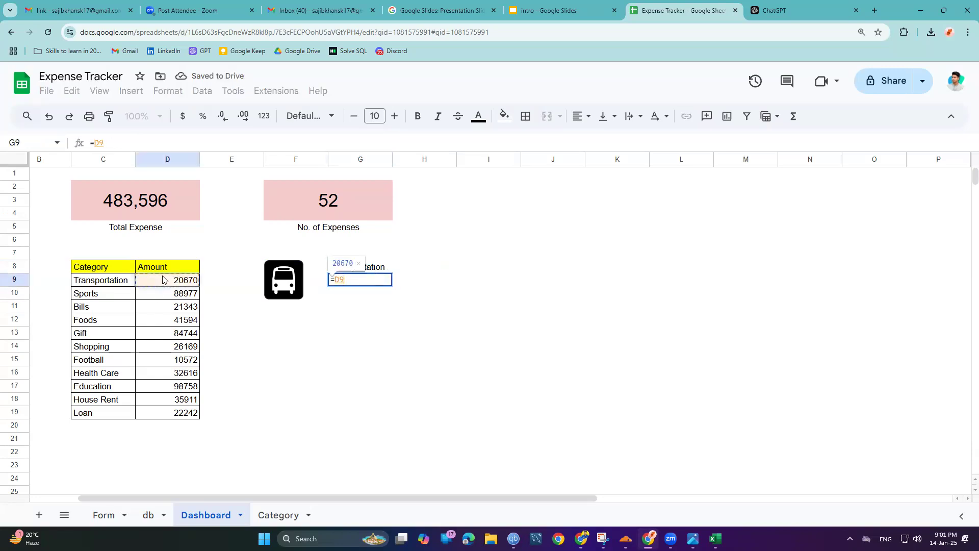
pyautogui.press('Return')
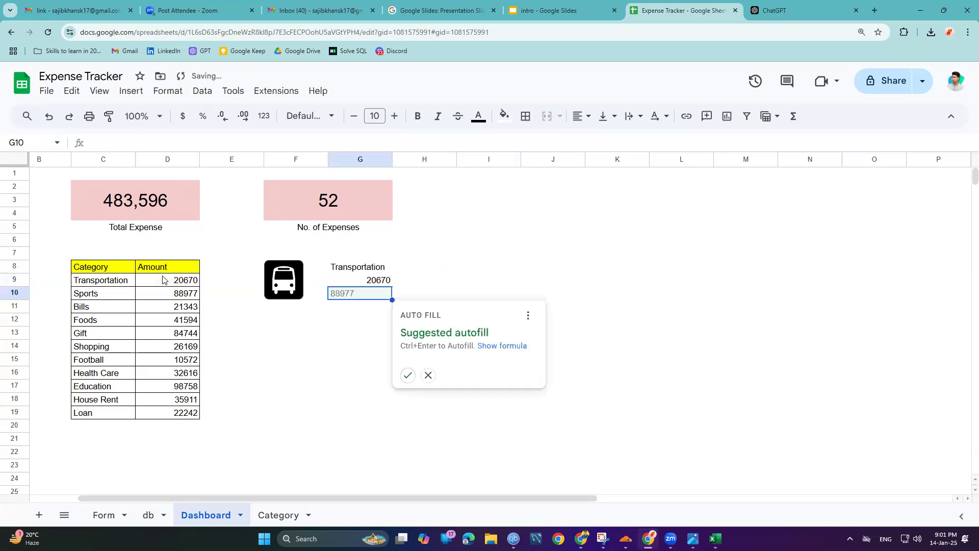
pyautogui.click(406, 285)
pyautogui.click(376, 285)
# Step: Make the Transportation label in G8 bold
pyautogui.moveTo(344, 268); pyautogui.dragTo(356, 281)
pyautogui.click(366, 267)
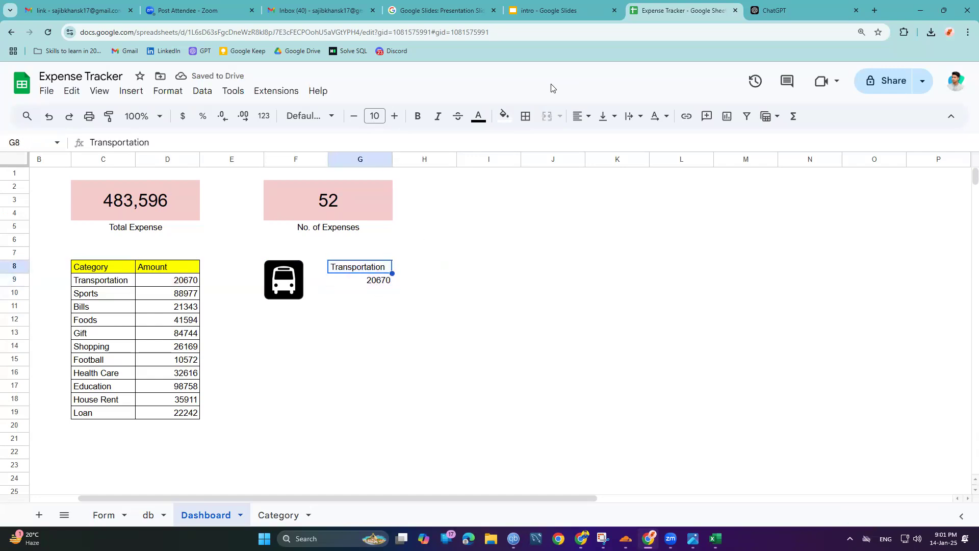
pyautogui.click(502, 116)
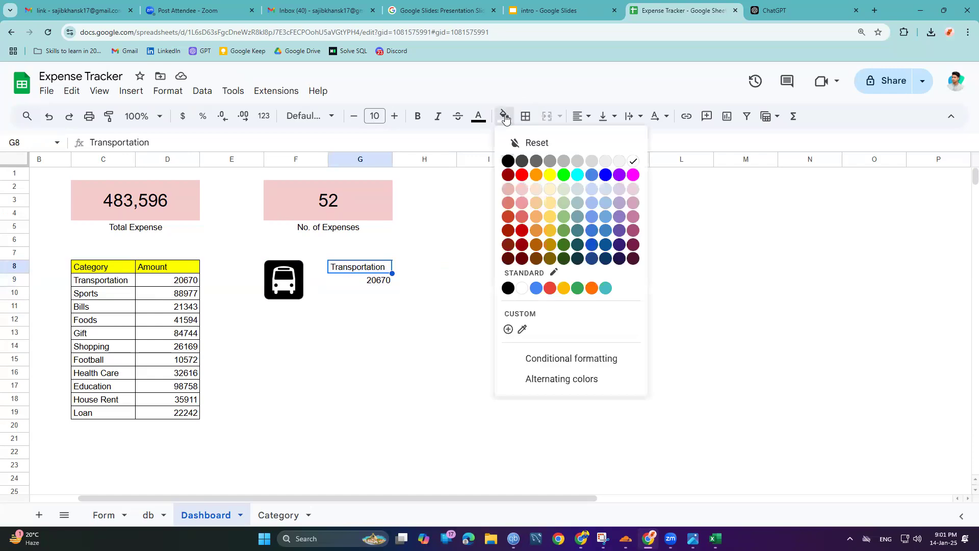
pyautogui.click(418, 117)
pyautogui.click(364, 280)
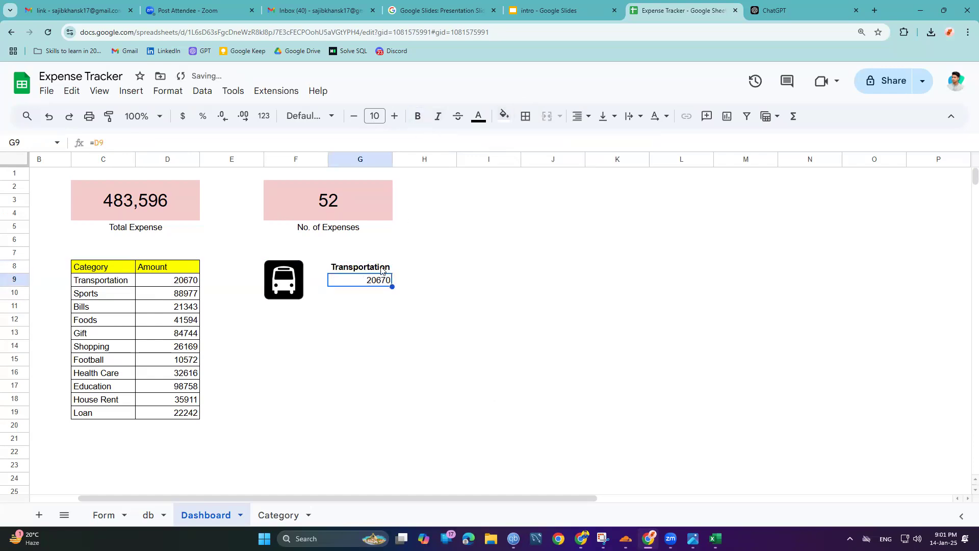
pyautogui.click(299, 288)
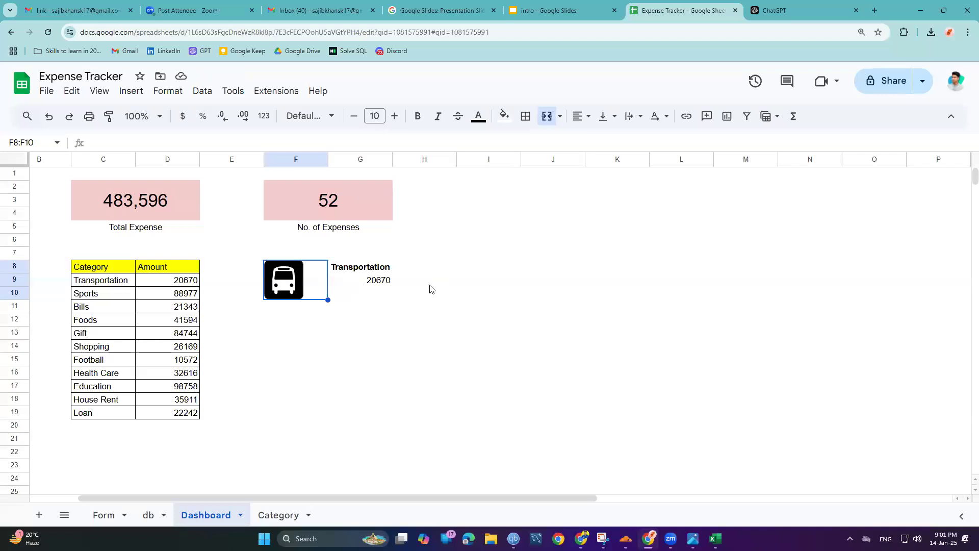
pyautogui.click(296, 336)
pyautogui.hotkey('ctrl', 'v')
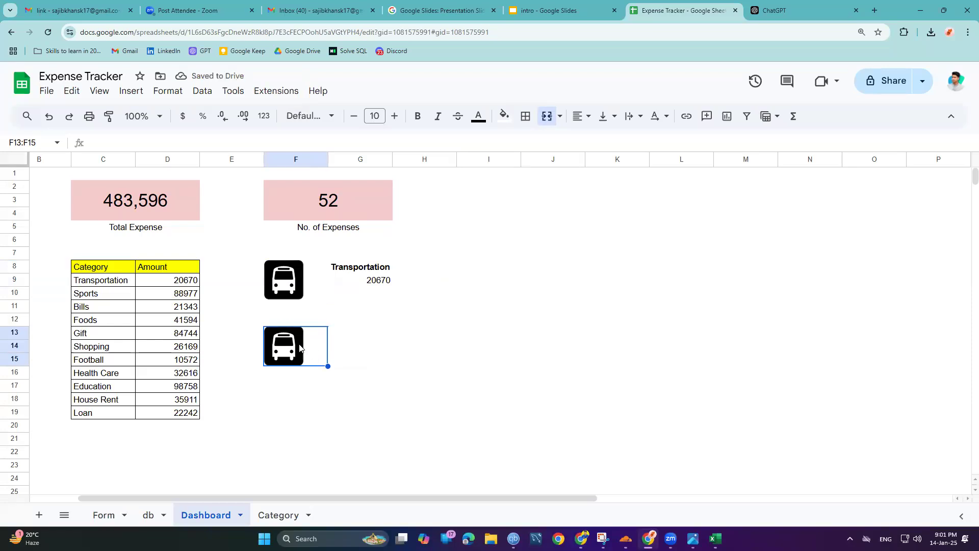
pyautogui.doubleClick(300, 347)
pyautogui.click(423, 359)
pyautogui.click(296, 345)
pyautogui.hotkey('ctrl', 'z')
pyautogui.hotkey('ctrl', 'z')
pyautogui.hotkey('ctrl', 'y')
# Step: Search Google Images for "sports icon" as an in-cell image for cell F13
pyautogui.click(290, 335)
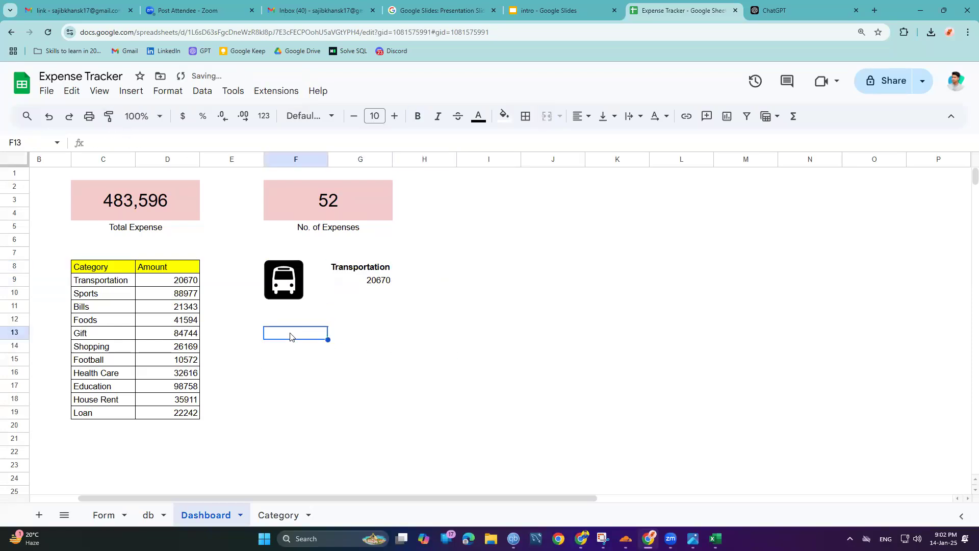
pyautogui.click(131, 91)
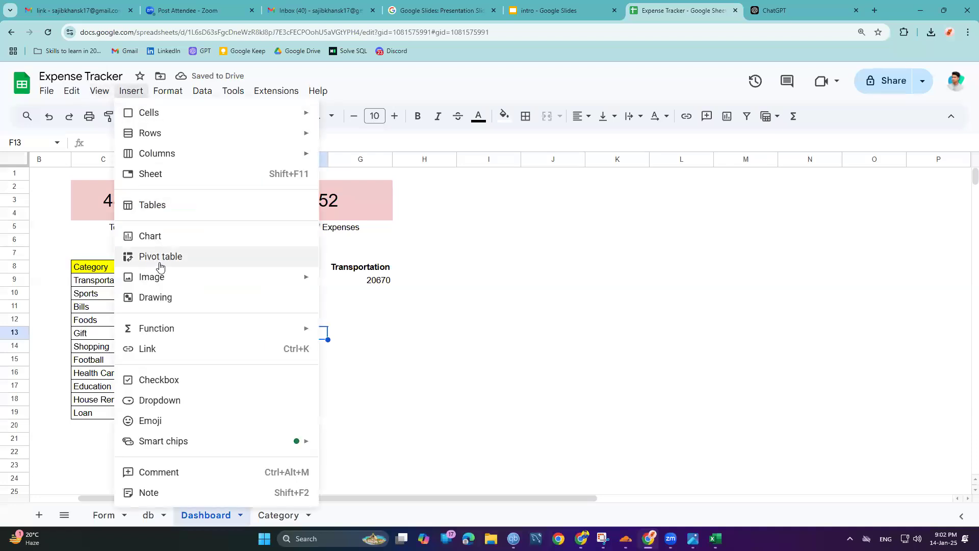
pyautogui.moveTo(296, 277)
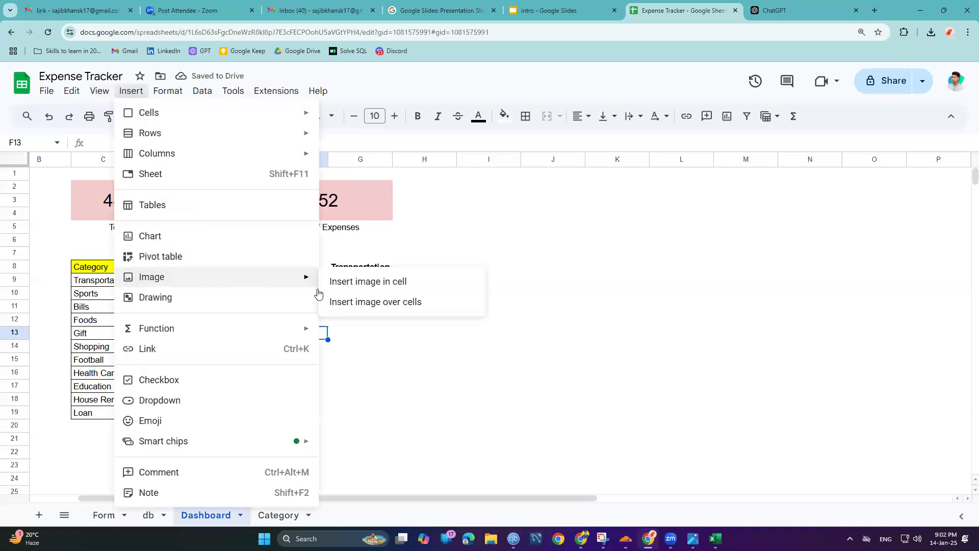
pyautogui.click(380, 288)
pyautogui.click(475, 385)
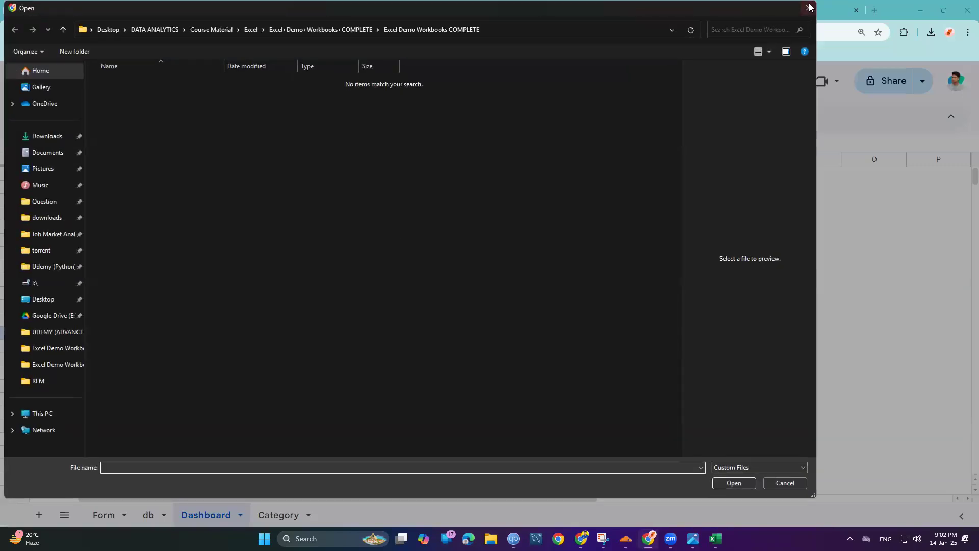
pyautogui.click(810, 7)
pyautogui.click(460, 162)
pyautogui.write('s')
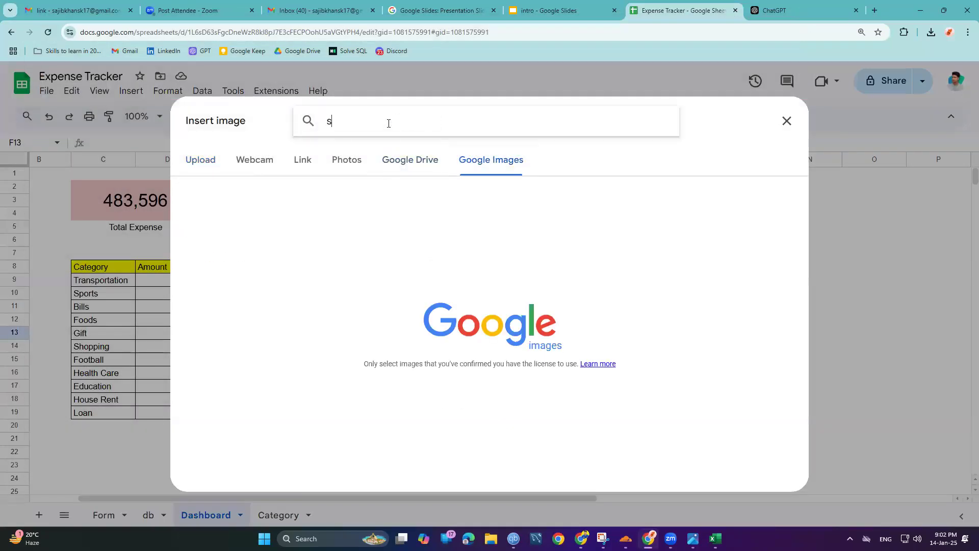
pyautogui.write('ports icon')
pyautogui.press('Return')
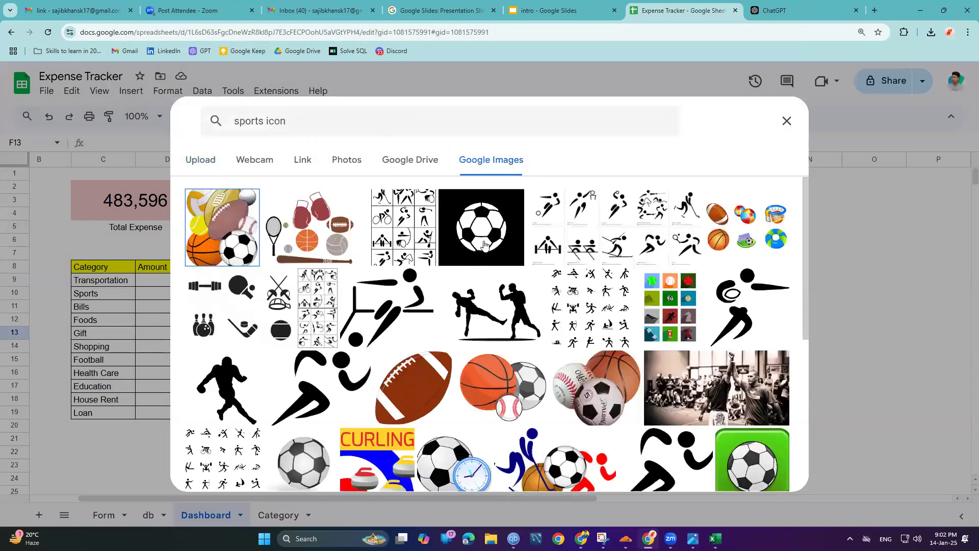
# Step: Insert the white-on-black soccer ball icon into F13 and extend it over the merged range F13:F15
pyautogui.click(511, 264)
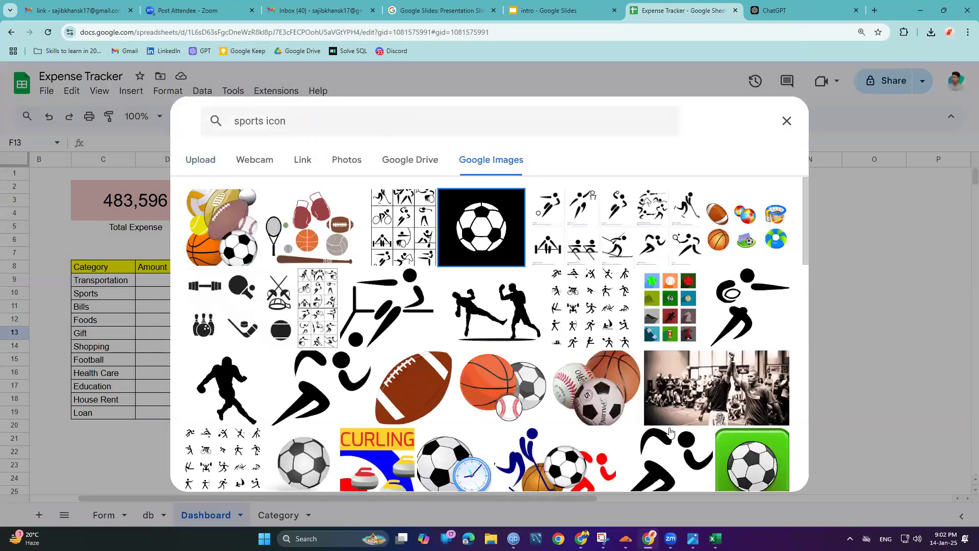
pyautogui.click(770, 471)
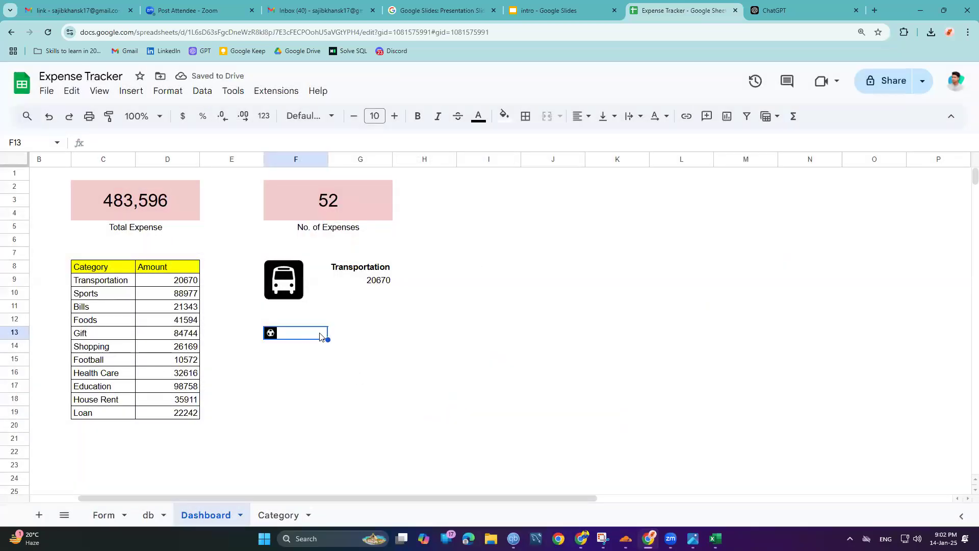
pyautogui.moveTo(327, 338); pyautogui.dragTo(327, 365)
pyautogui.click(546, 116)
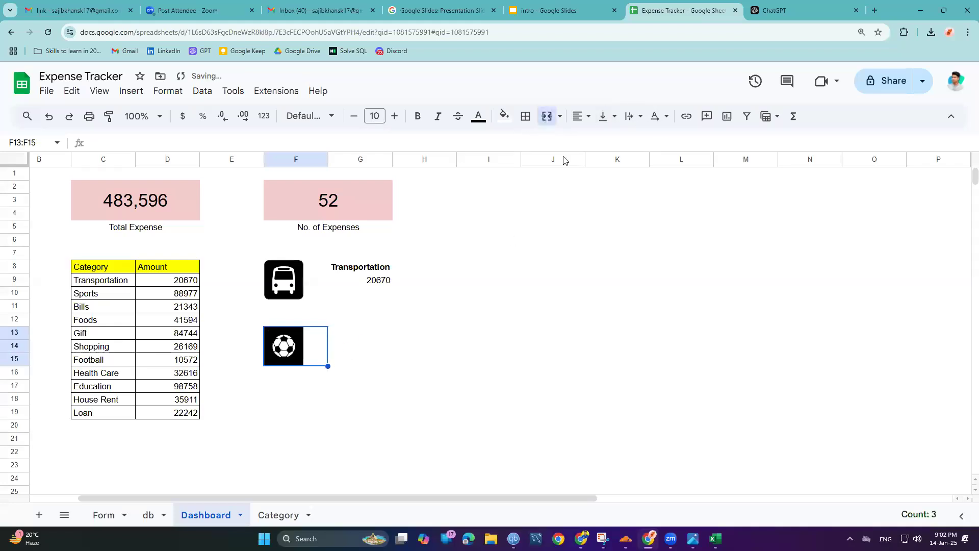
# Step: Label cell G13 beside the soccer ball icon "Sports"
pyautogui.click(342, 333)
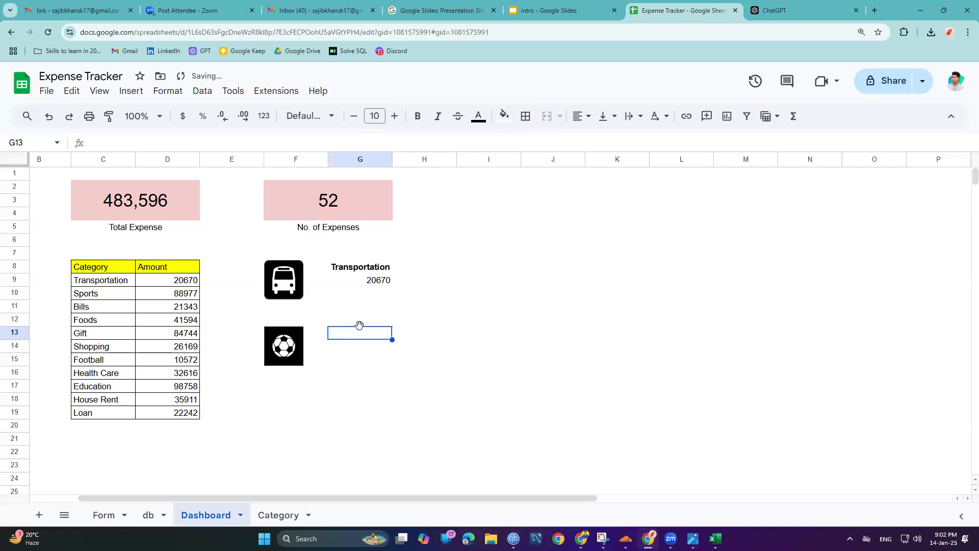
pyautogui.doubleClick(360, 332)
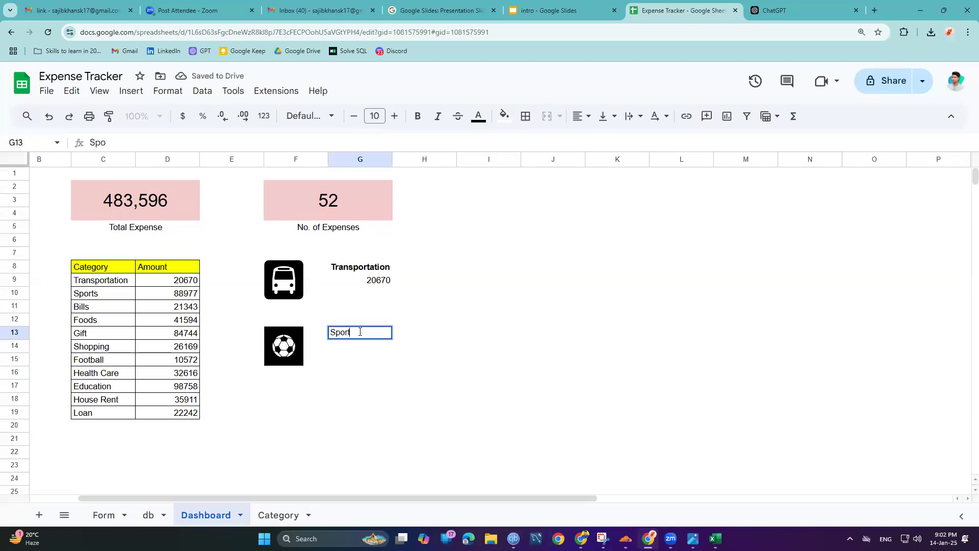
pyautogui.press('Return')
# Step: Link G14 under the Sports label to D10 with the formula =D10, and decline the suggested autofill
pyautogui.write('42')
pyautogui.press('BackSpace')
pyautogui.press('BackSpace')
pyautogui.write('=')
pyautogui.click(180, 295)
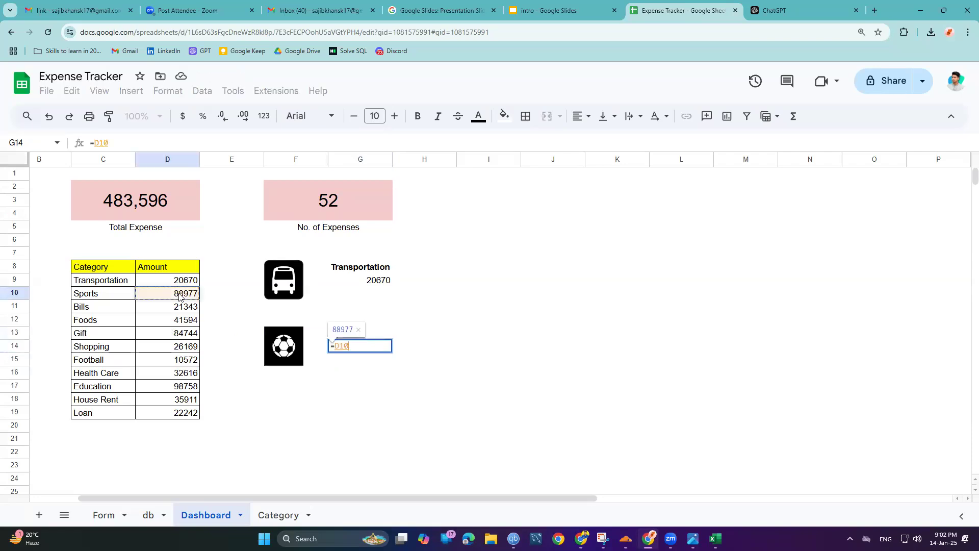
pyautogui.press('Return')
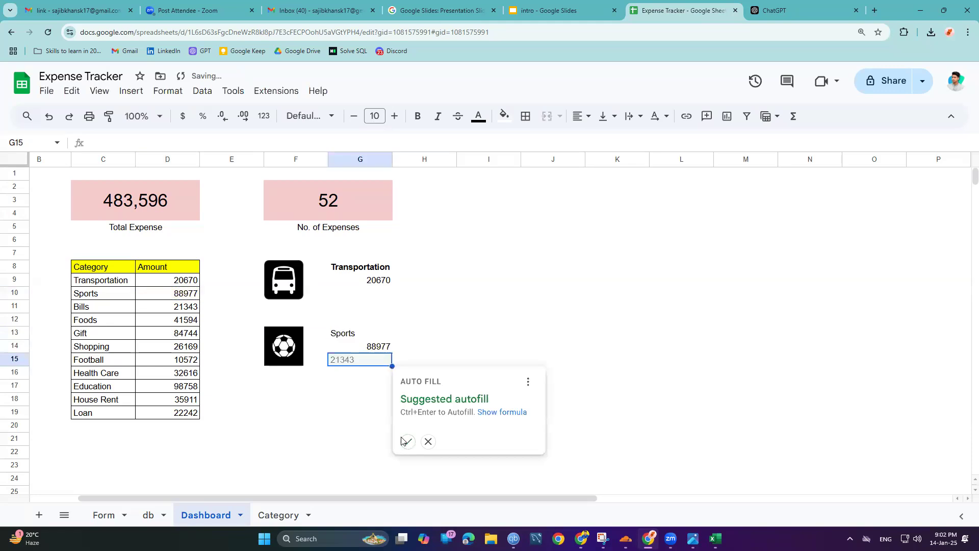
pyautogui.click(428, 441)
# Step: Format the amounts in D9:D19, G9 and G14 as thousands-separated numbers with no decimal places
pyautogui.click(376, 286)
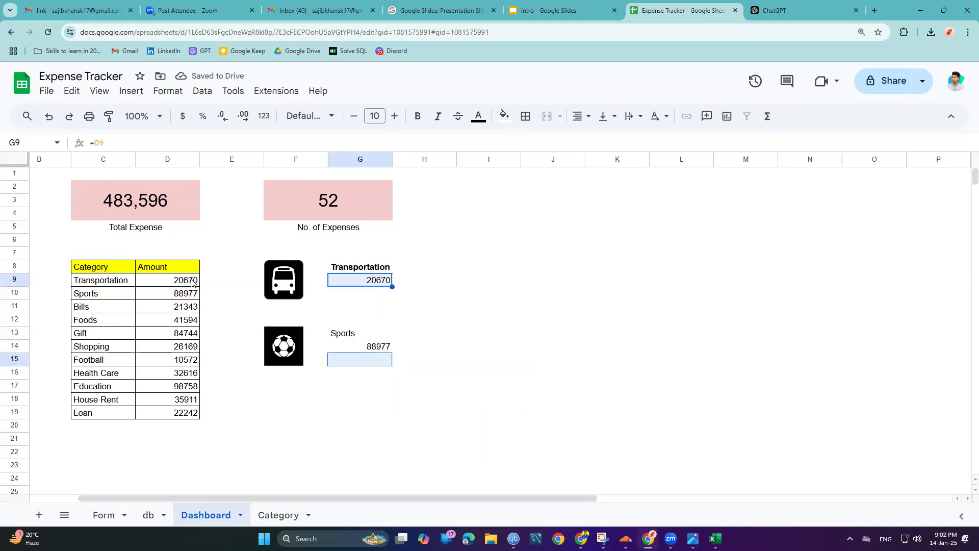
pyautogui.moveTo(380, 352); pyautogui.dragTo(380, 360)
pyautogui.click(433, 359)
pyautogui.keyDown('ctrl'); pyautogui.click(373, 346); pyautogui.keyUp('ctrl')
pyautogui.keyDown('ctrl'); pyautogui.click(365, 282); pyautogui.keyUp('ctrl')
pyautogui.moveTo(197, 282); pyautogui.dragTo(196, 412)
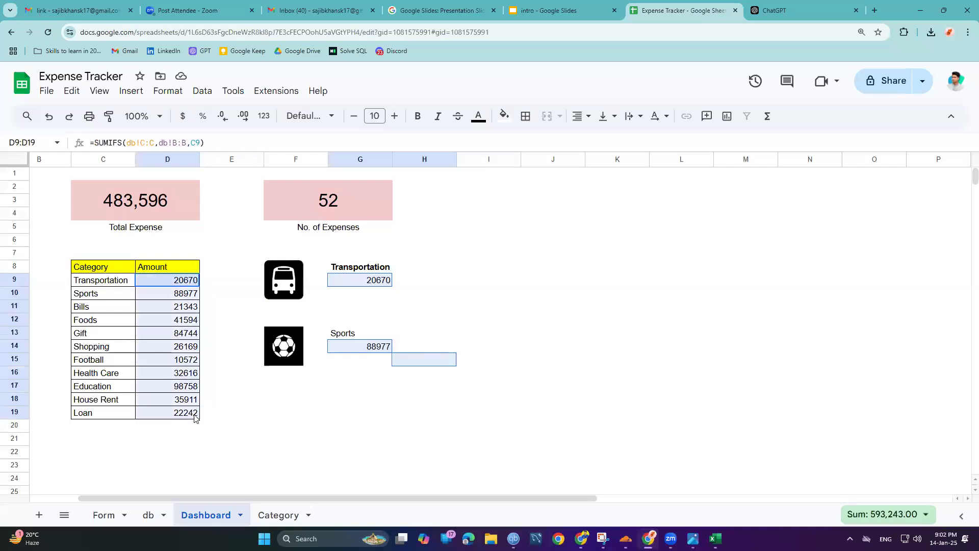
pyautogui.click(256, 121)
pyautogui.click(297, 192)
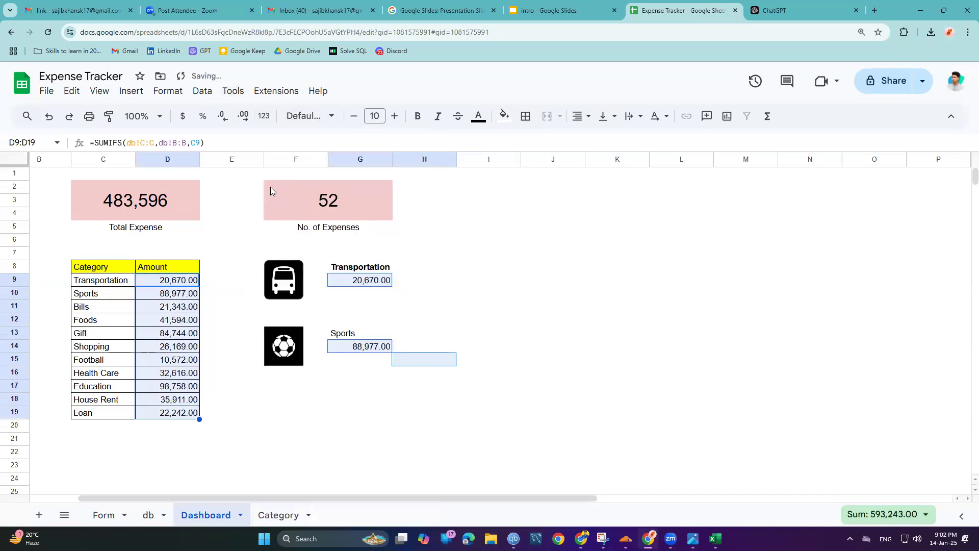
pyautogui.click(223, 117)
pyautogui.click(222, 117)
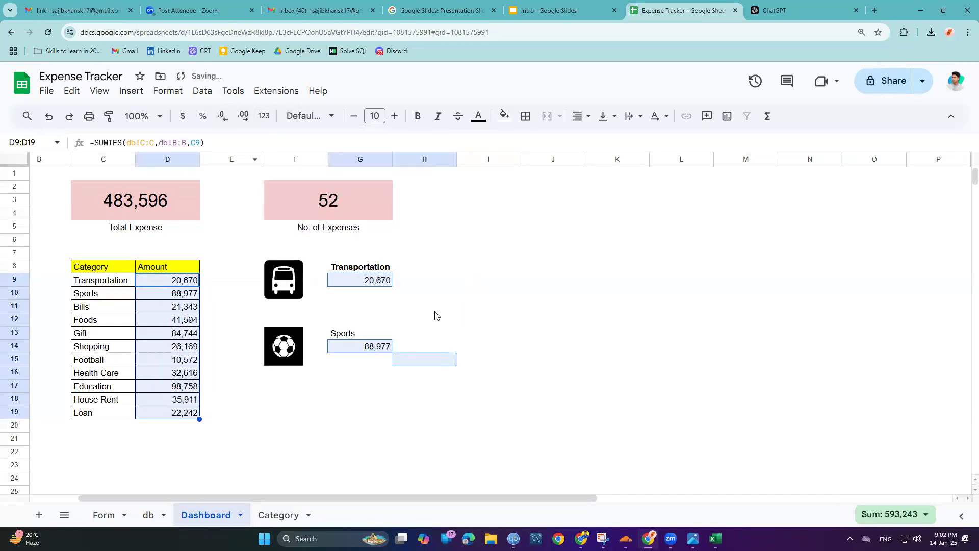
pyautogui.click(450, 306)
pyautogui.moveTo(293, 278); pyautogui.dragTo(365, 362)
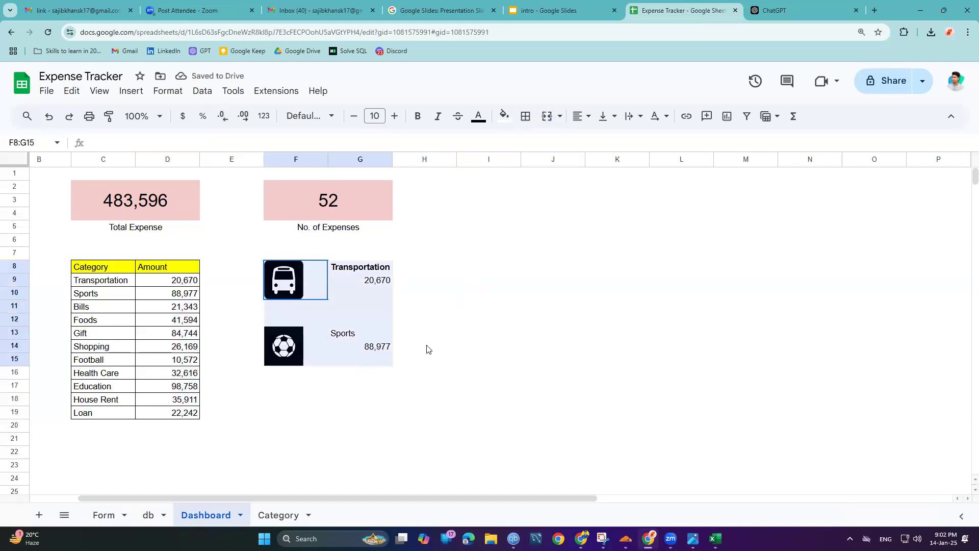
pyautogui.click(487, 280)
pyautogui.moveTo(473, 256); pyautogui.dragTo(525, 377)
pyautogui.click(525, 377)
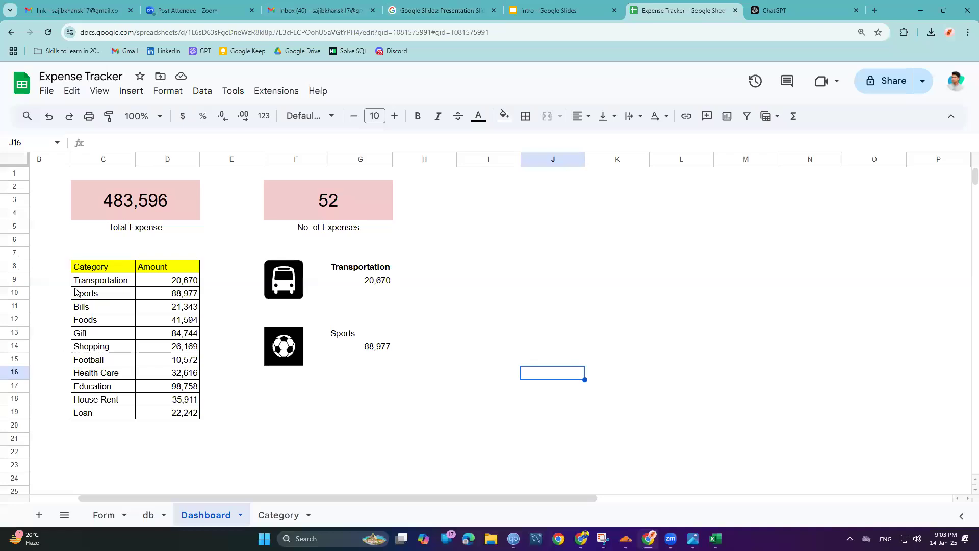
# Step: Insert a pie chart from the Category and Amount table in C8:D19
pyautogui.click(94, 268)
pyautogui.moveTo(121, 296); pyautogui.dragTo(184, 414)
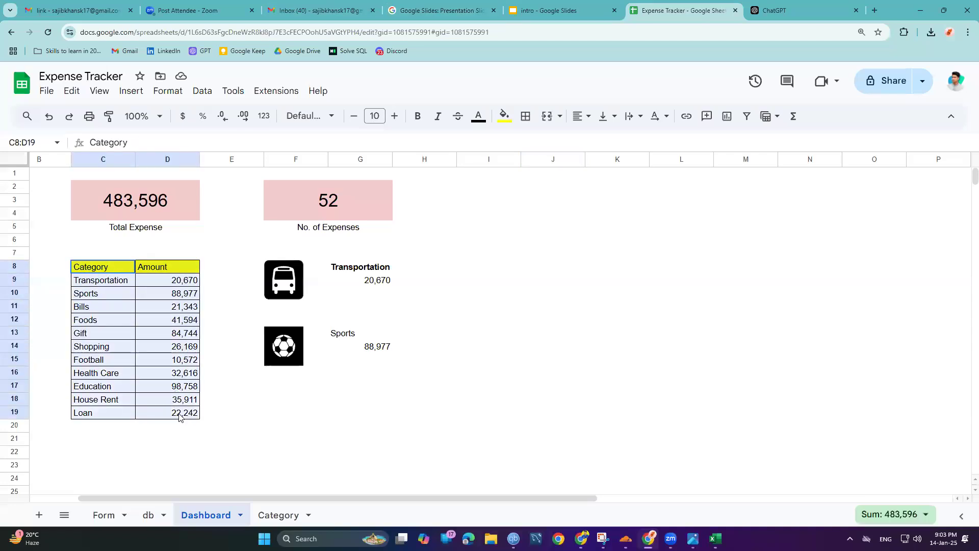
pyautogui.click(132, 92)
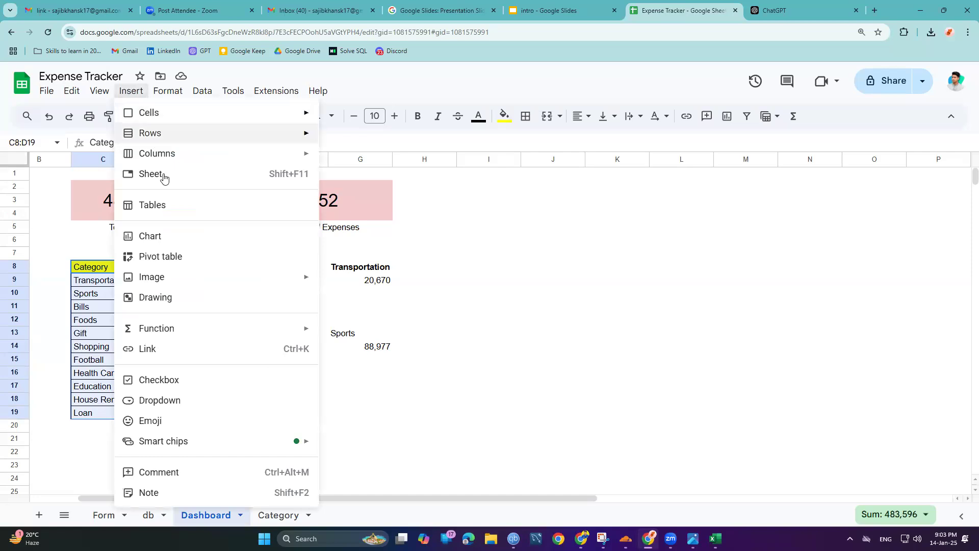
pyautogui.click(166, 235)
# Step: Place the pie chart beside the category cards and shrink it to roughly columns I to L, rows 7 to 17
pyautogui.moveTo(491, 220); pyautogui.dragTo(703, 209)
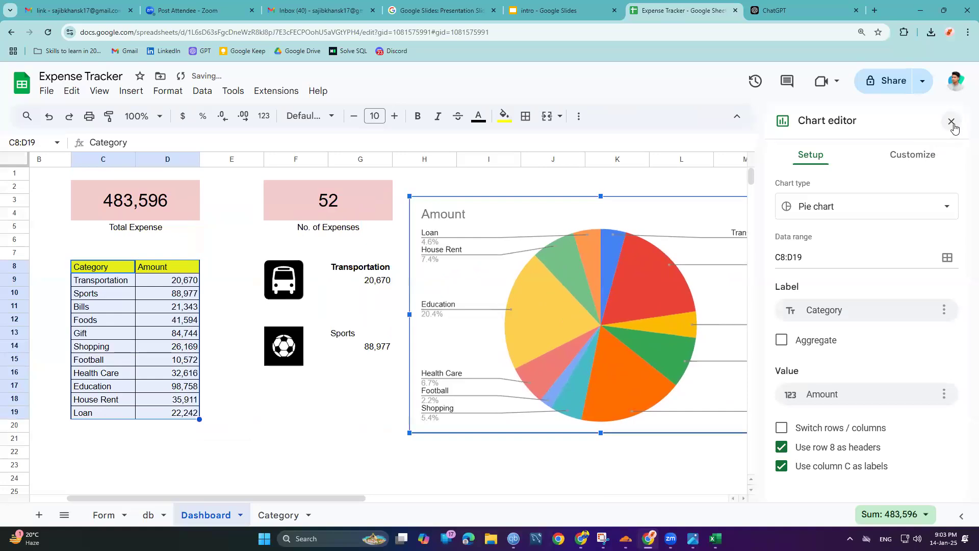
pyautogui.moveTo(420, 204); pyautogui.dragTo(502, 265)
pyautogui.moveTo(499, 199); pyautogui.dragTo(514, 267)
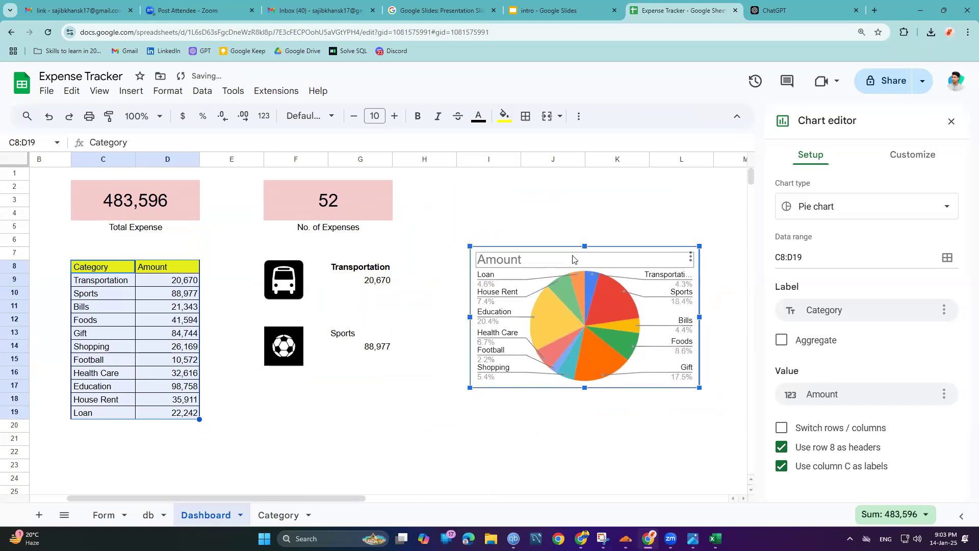
# Step: Try blue and grey background colors on the pie chart, and reset the background color to None
pyautogui.click(523, 264)
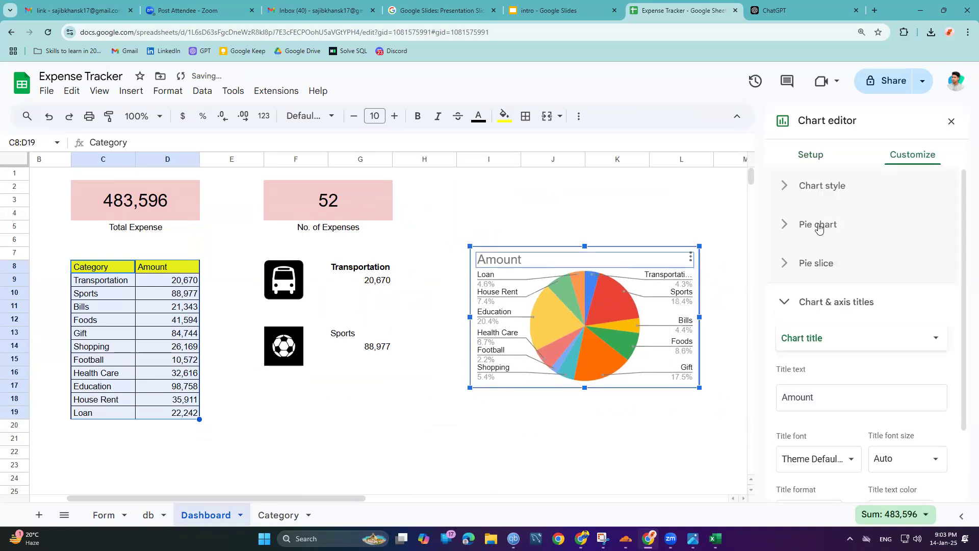
pyautogui.click(808, 195)
pyautogui.click(808, 241)
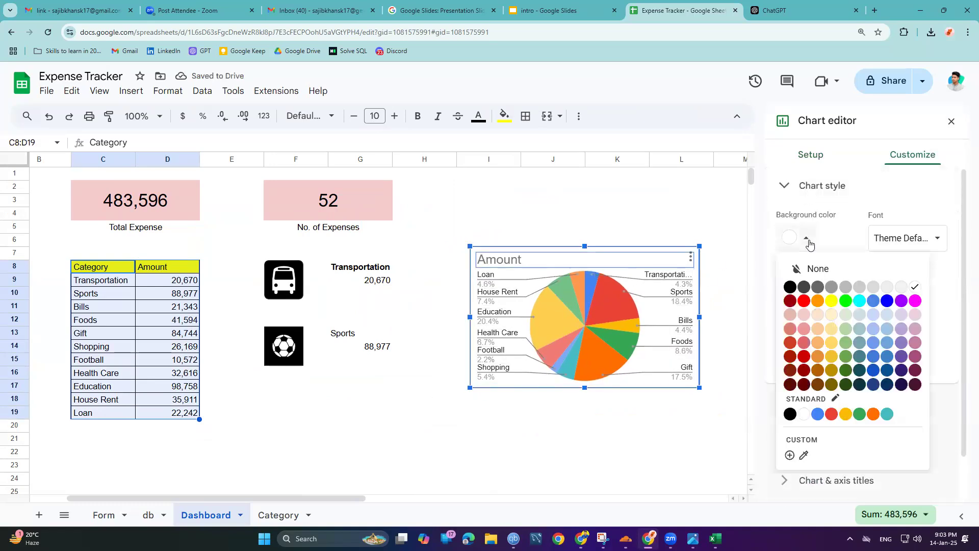
pyautogui.click(808, 241)
pyautogui.click(808, 242)
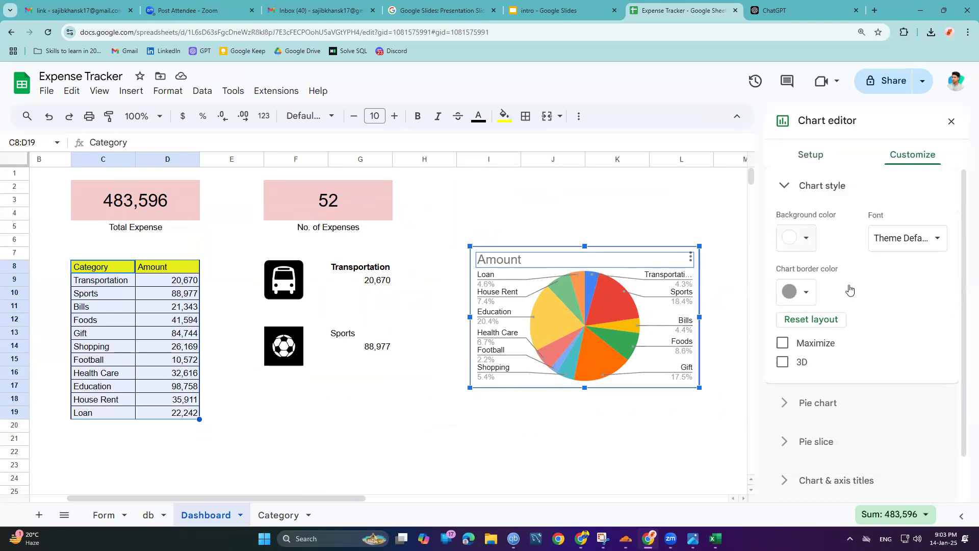
pyautogui.click(874, 303)
pyautogui.click(807, 238)
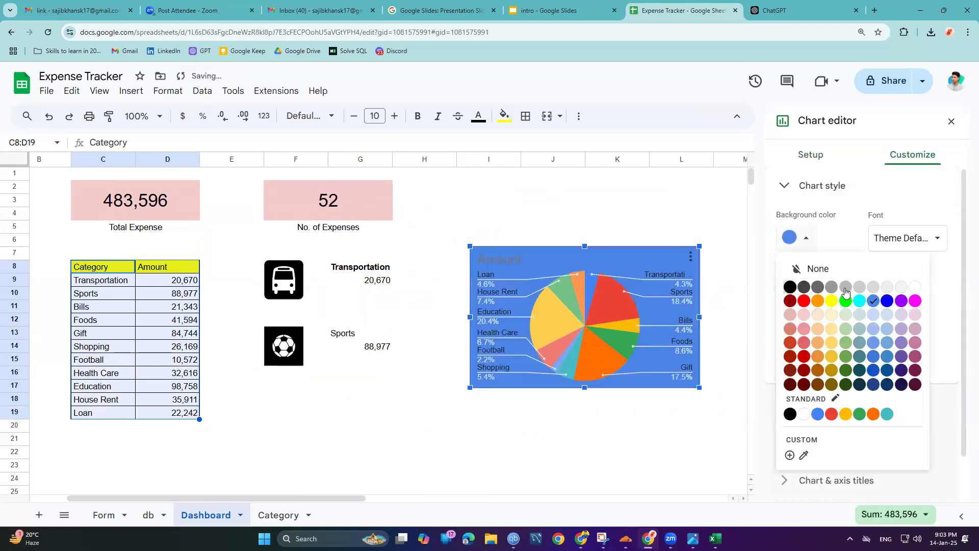
pyautogui.click(871, 288)
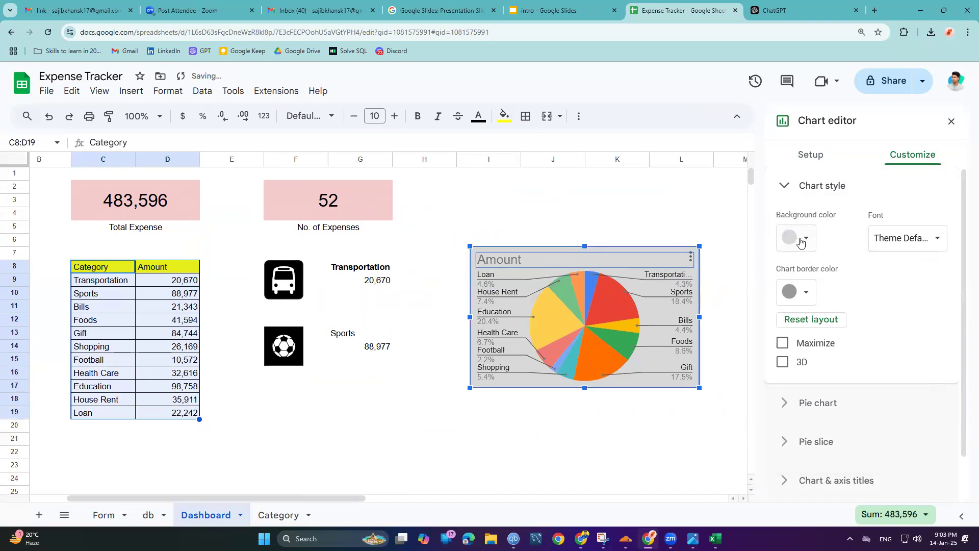
pyautogui.click(806, 239)
pyautogui.click(850, 290)
pyautogui.click(806, 238)
pyautogui.click(816, 268)
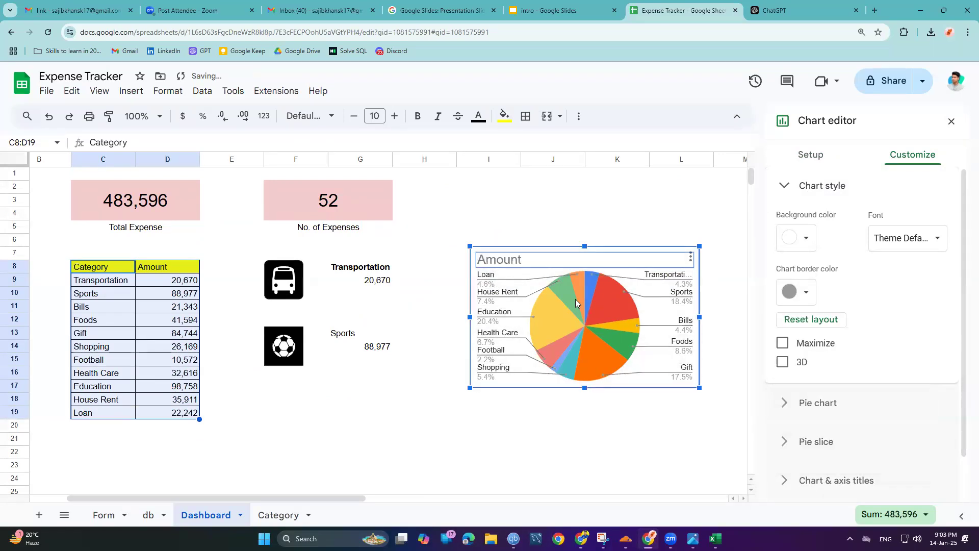
# Step: Turn the pie chart into a donut by setting the donut hole to 50%
pyautogui.scroll(-1, 811, 340)
pyautogui.click(810, 352)
pyautogui.scroll(1, 808, 249)
pyautogui.click(822, 228)
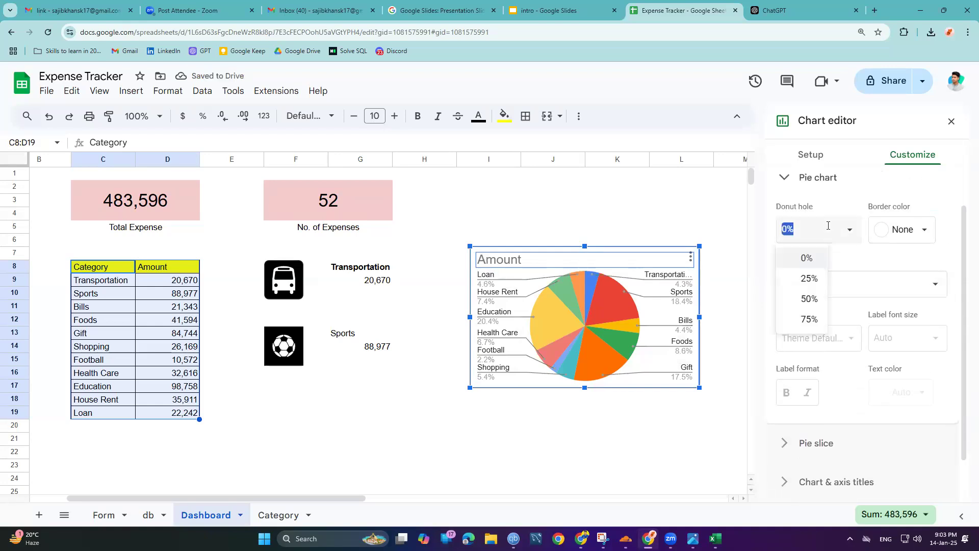
pyautogui.click(810, 305)
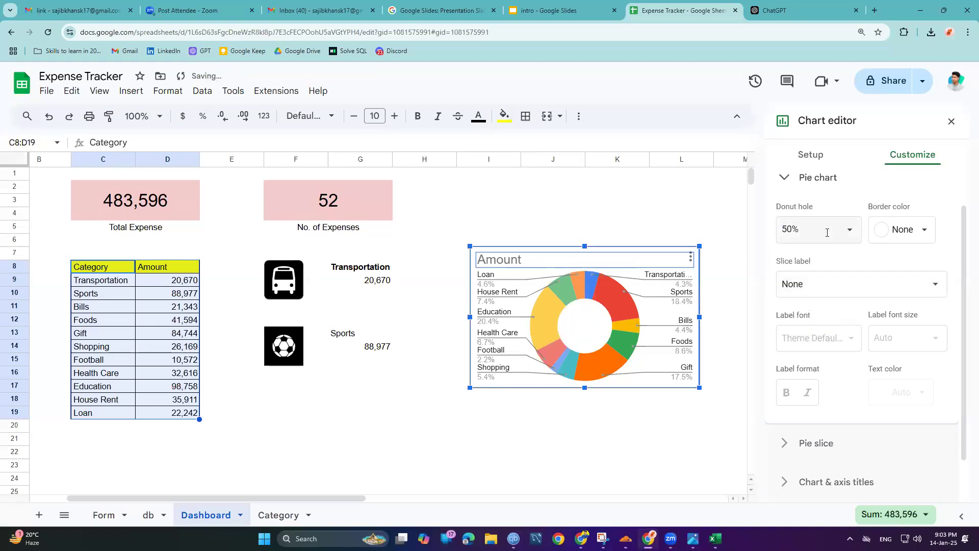
# Step: Try a red border color on the donut slices, and reset the border color to None
pyautogui.click(901, 230)
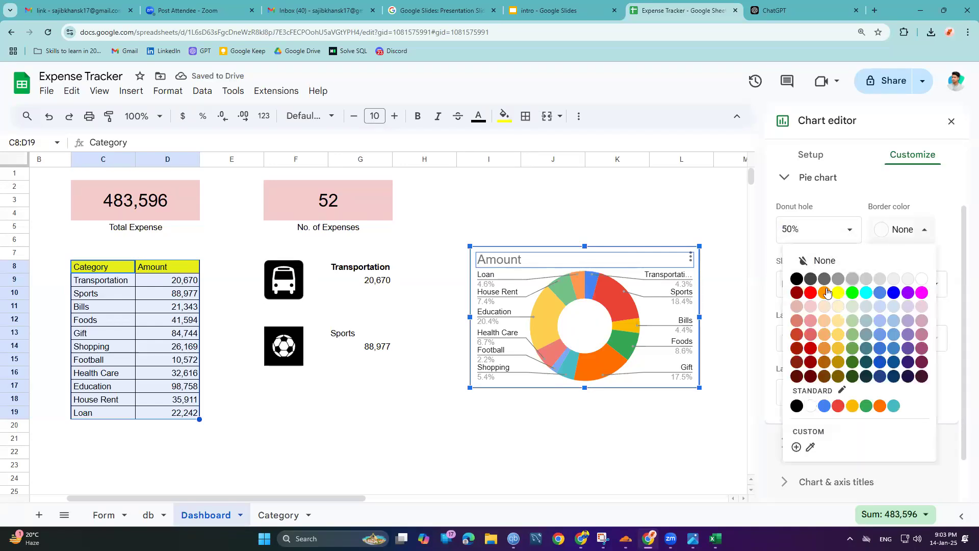
pyautogui.click(811, 292)
pyautogui.click(890, 232)
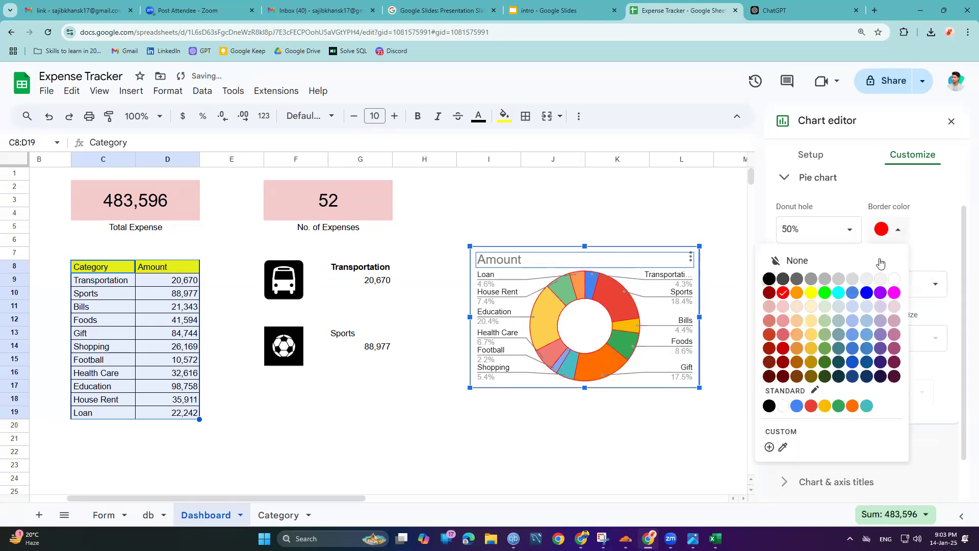
pyautogui.click(796, 261)
# Step: Try the Label and Value slice labels on the donut chart, and settle on Percentage
pyautogui.click(841, 283)
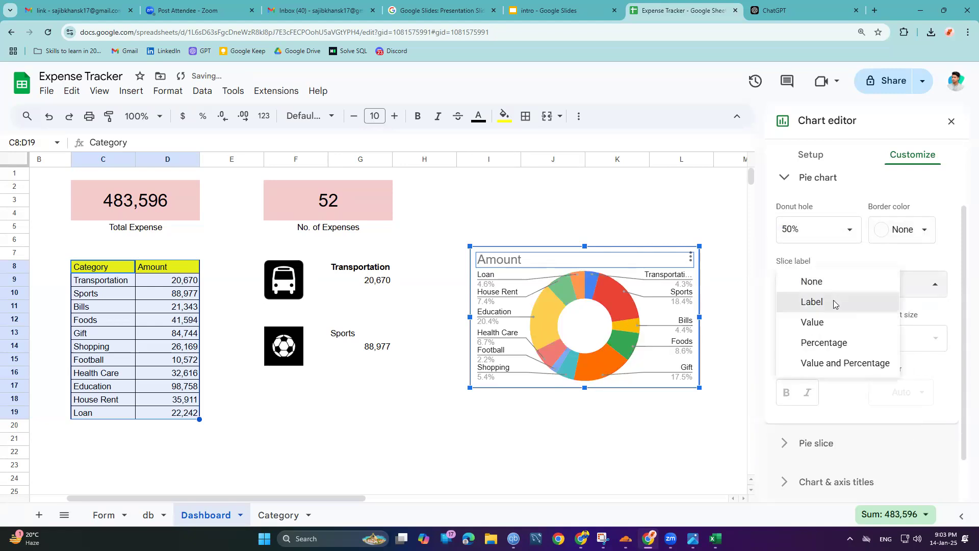
pyautogui.click(833, 302)
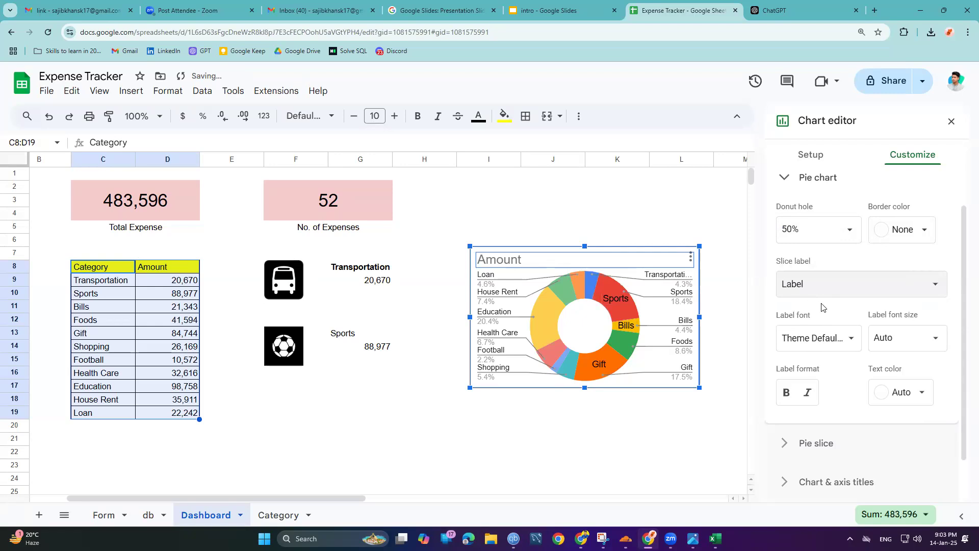
pyautogui.click(861, 290)
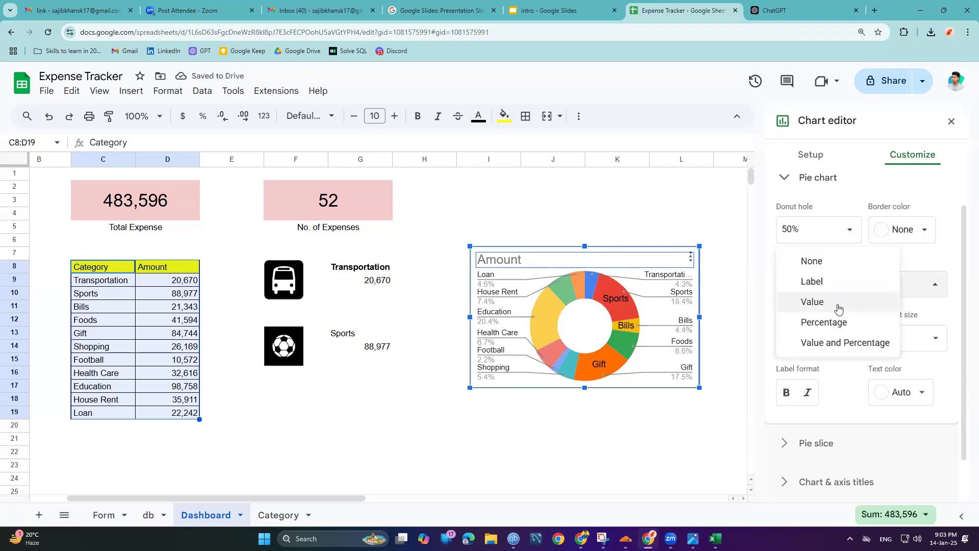
pyautogui.click(838, 305)
pyautogui.click(834, 290)
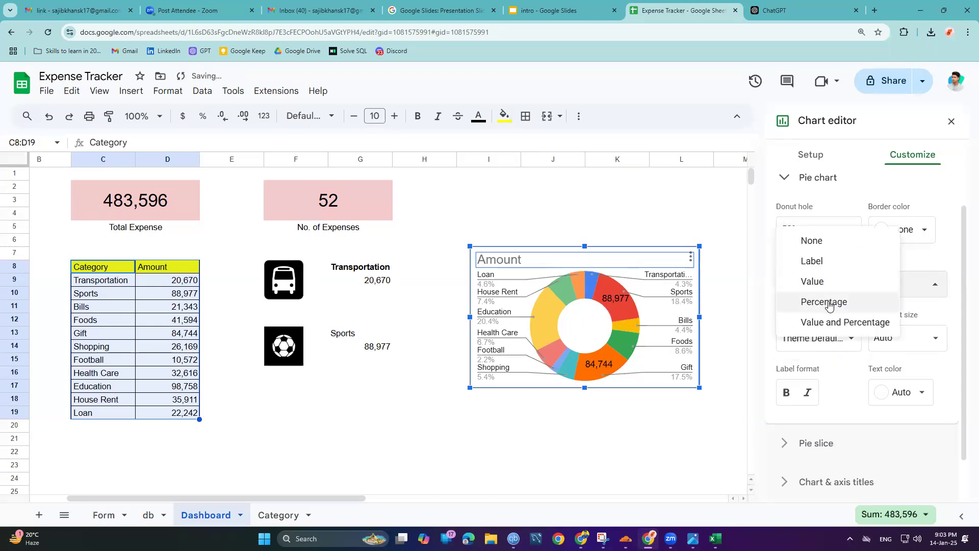
pyautogui.click(831, 300)
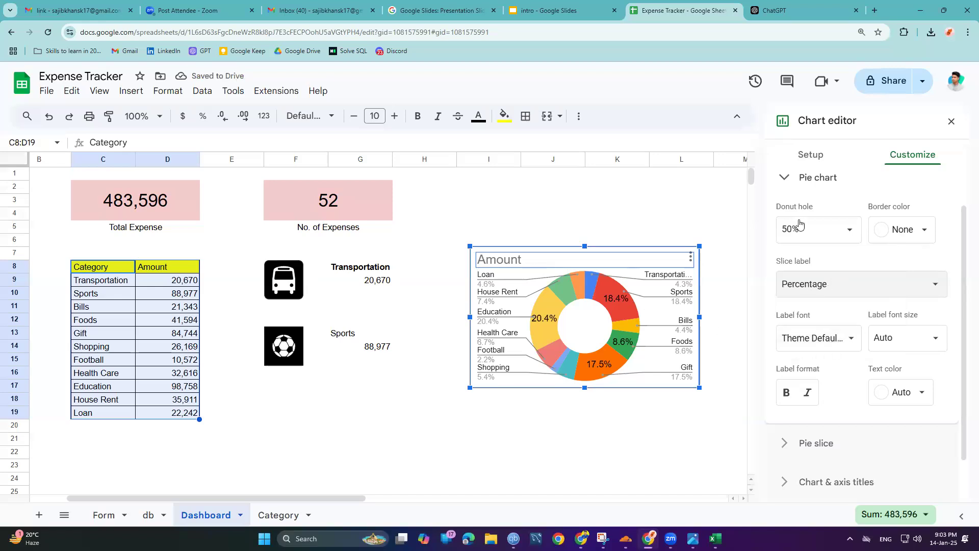
# Step: Try donut hole sizes of 0% and 25% on the chart, and return the hole to 50%
pyautogui.click(830, 236)
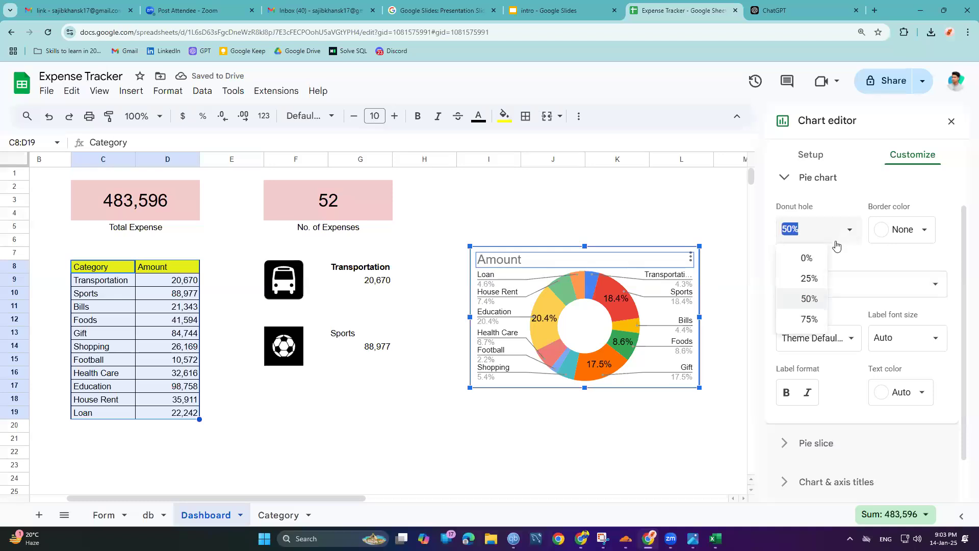
pyautogui.click(816, 258)
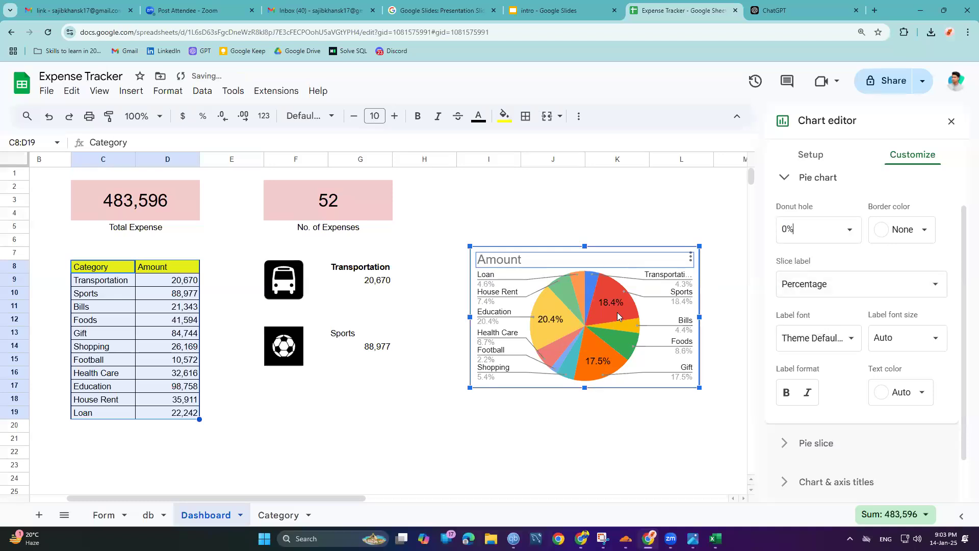
pyautogui.click(815, 229)
pyautogui.click(809, 280)
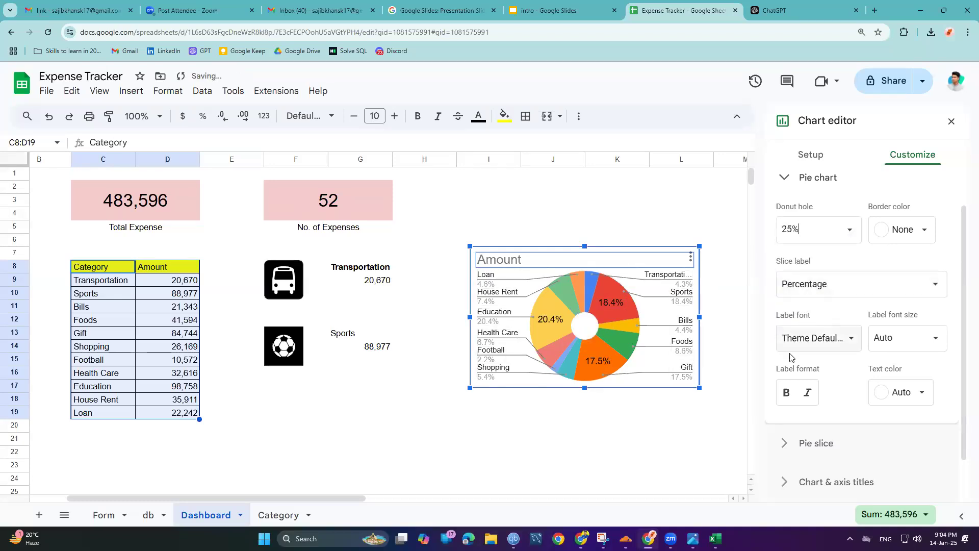
pyautogui.click(842, 229)
pyautogui.click(809, 301)
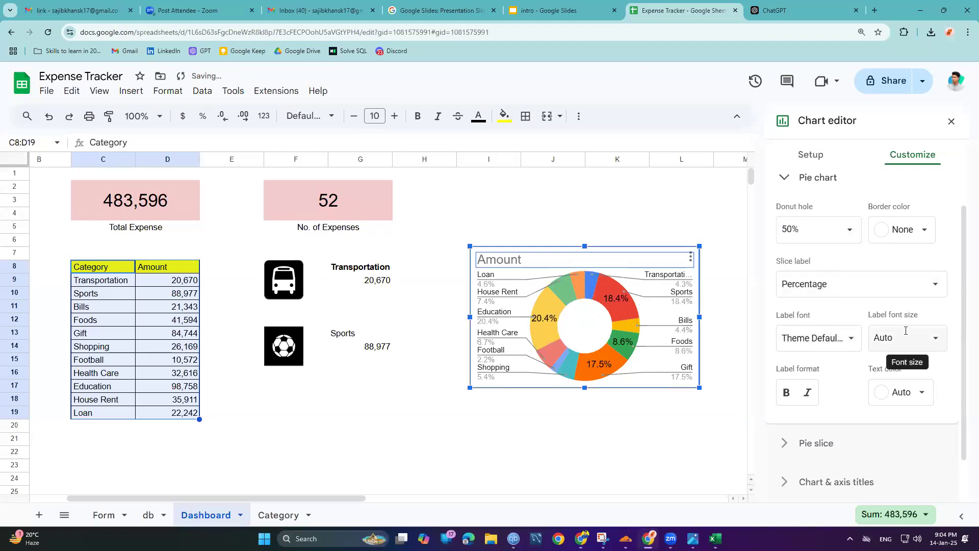
# Step: Set the font size of the slice percentage labels to 10
pyautogui.scroll(-1, 896, 354)
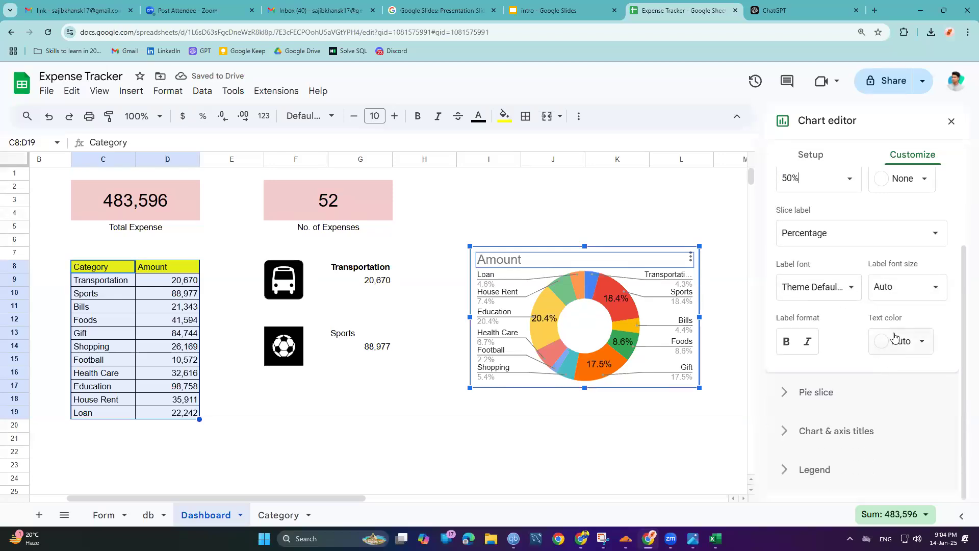
pyautogui.click(916, 286)
pyautogui.click(904, 333)
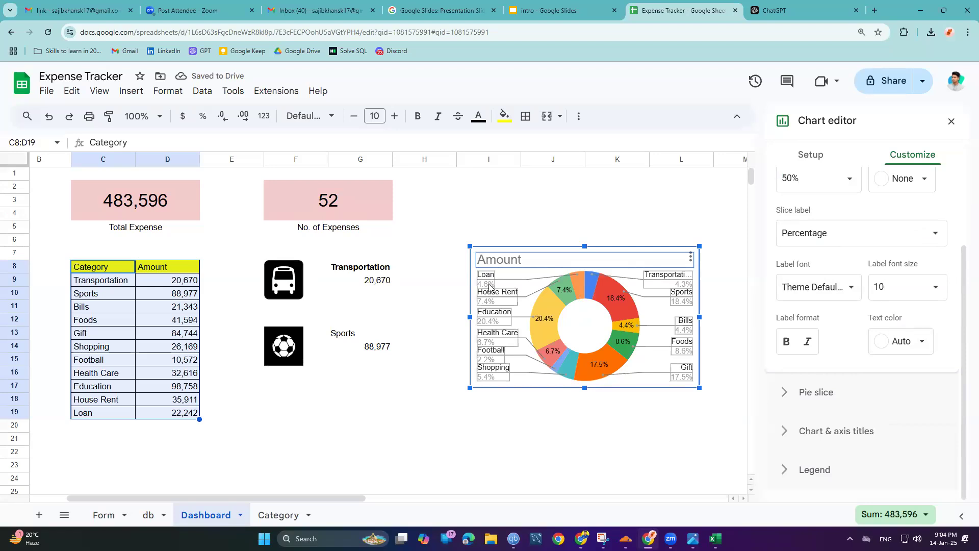
# Step: Enlarge the donut chart from its lower-right corner and set its legend position to Labeled
pyautogui.click(814, 469)
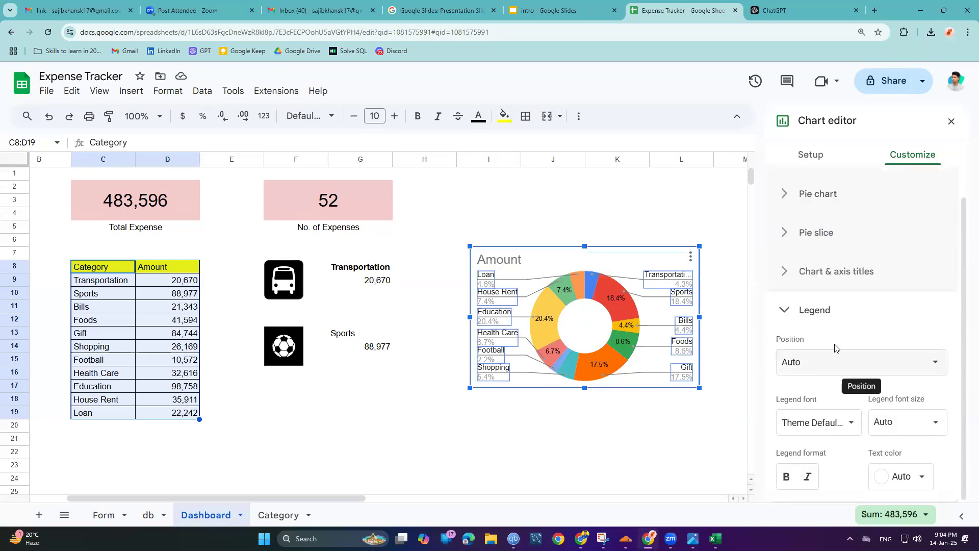
pyautogui.click(840, 370)
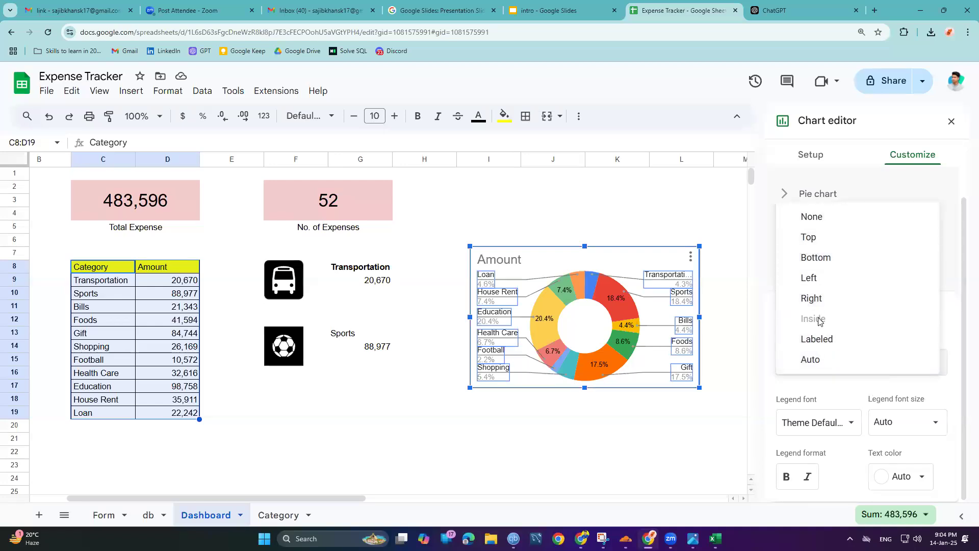
pyautogui.moveTo(699, 385); pyautogui.dragTo(814, 465)
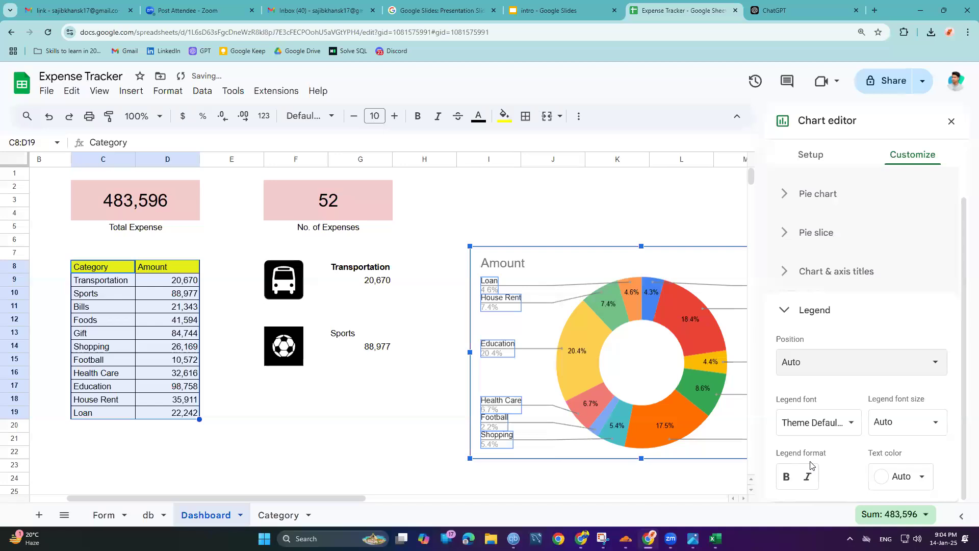
pyautogui.click(815, 372)
pyautogui.click(820, 342)
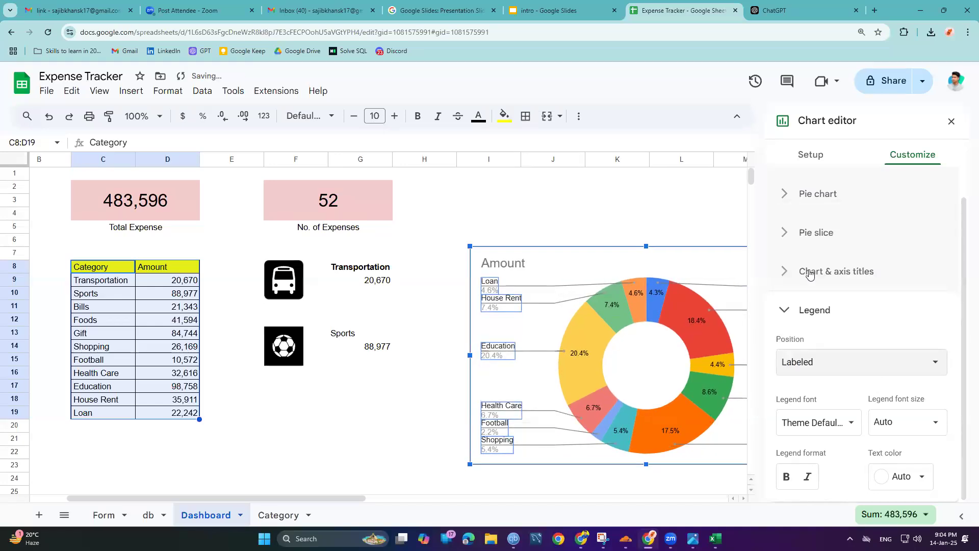
# Step: Try the Bottom legend position on the donut chart, and return it to Labeled
pyautogui.click(818, 358)
pyautogui.click(816, 277)
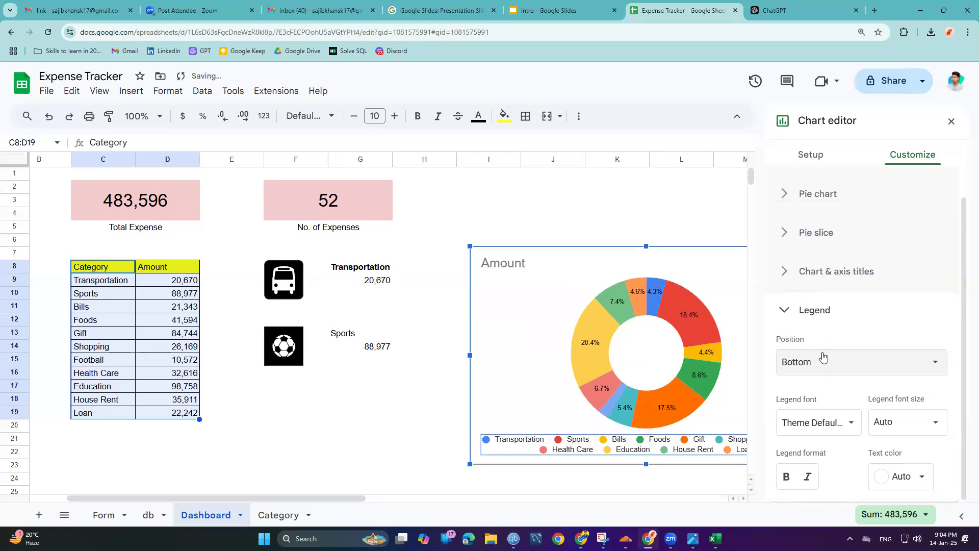
pyautogui.click(827, 369)
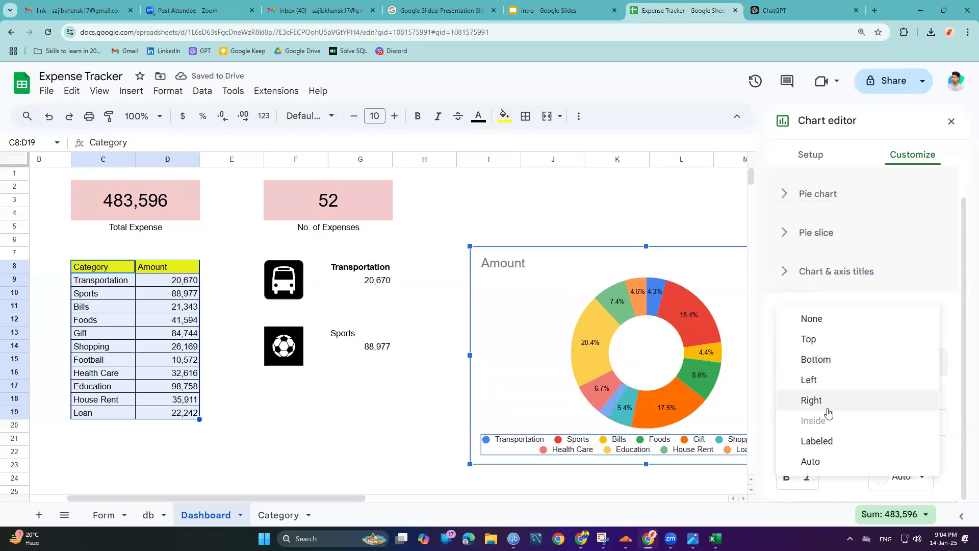
pyautogui.click(816, 441)
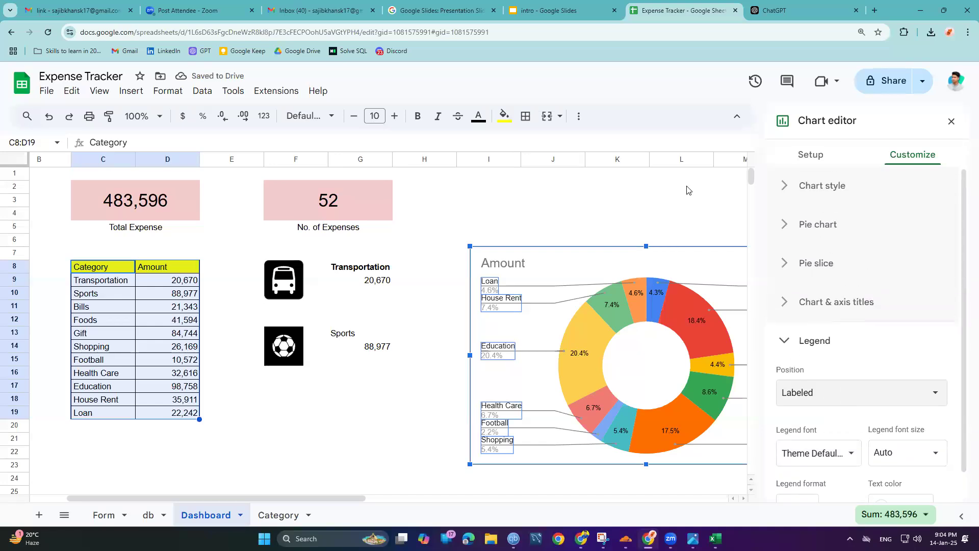
# Step: Try moving the donut chart up and enlarging it, and undo the move and resize
pyautogui.press('Escape')
pyautogui.moveTo(797, 334); pyautogui.dragTo(790, 264)
pyautogui.moveTo(815, 394); pyautogui.dragTo(926, 464)
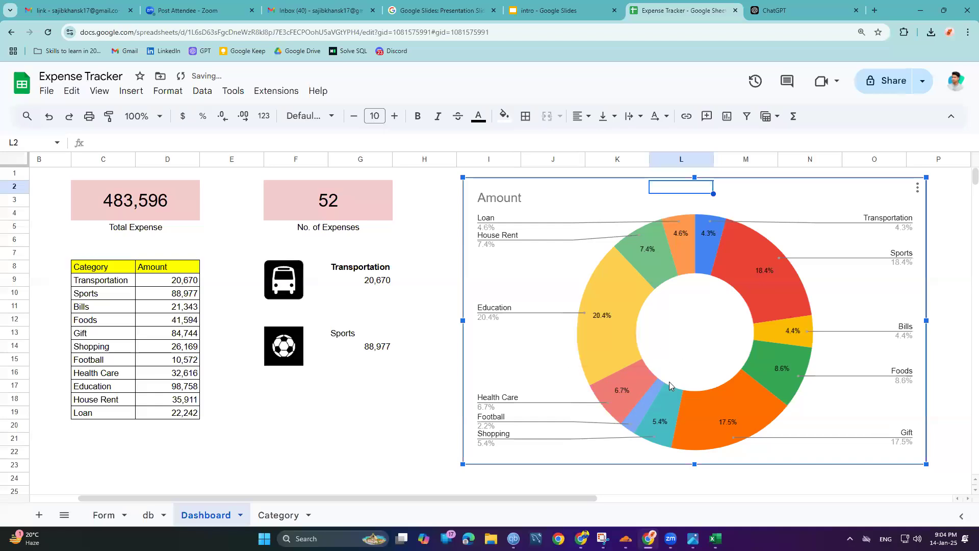
pyautogui.moveTo(657, 399)
pyautogui.hotkey('ctrl', 'z')
pyautogui.hotkey('ctrl', 'z')
pyautogui.hotkey('ctrl', 'z')
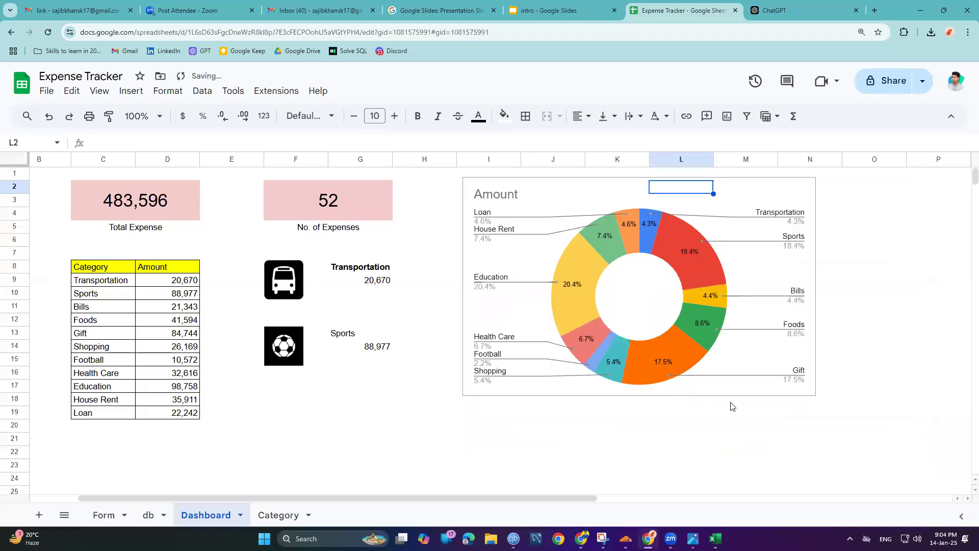
pyautogui.hotkey('ctrl', 'z')
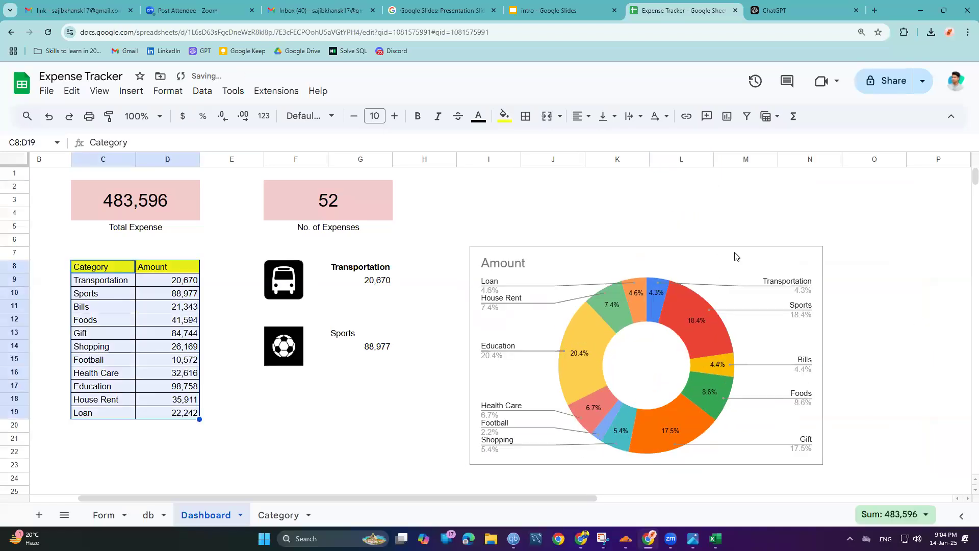
# Step: Move the donut chart up so its upper edge lines up with the total and count cards
pyautogui.click(873, 332)
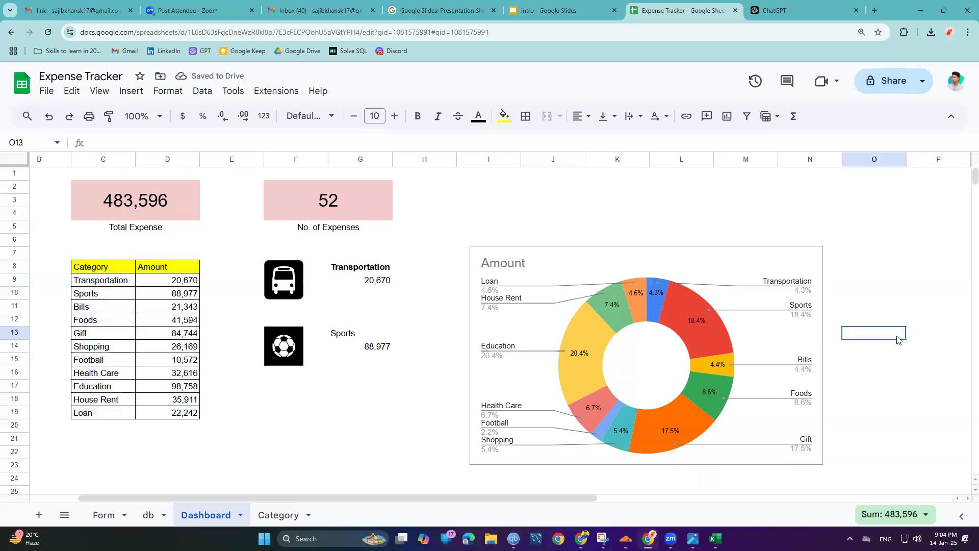
pyautogui.moveTo(730, 253); pyautogui.dragTo(732, 191)
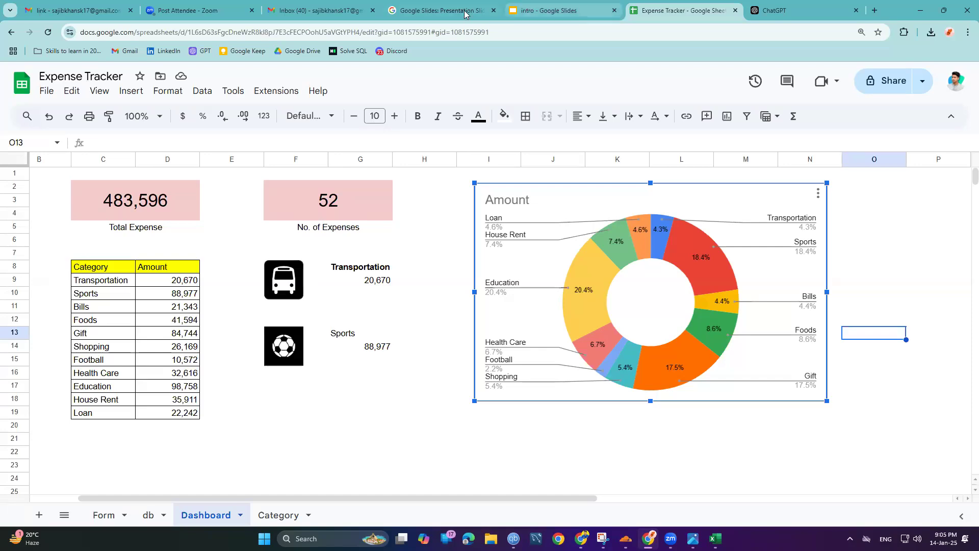
# Step: Insert a chart from the category amounts in C9:D19 and set its type to Bar chart
pyautogui.moveTo(101, 284); pyautogui.dragTo(196, 417)
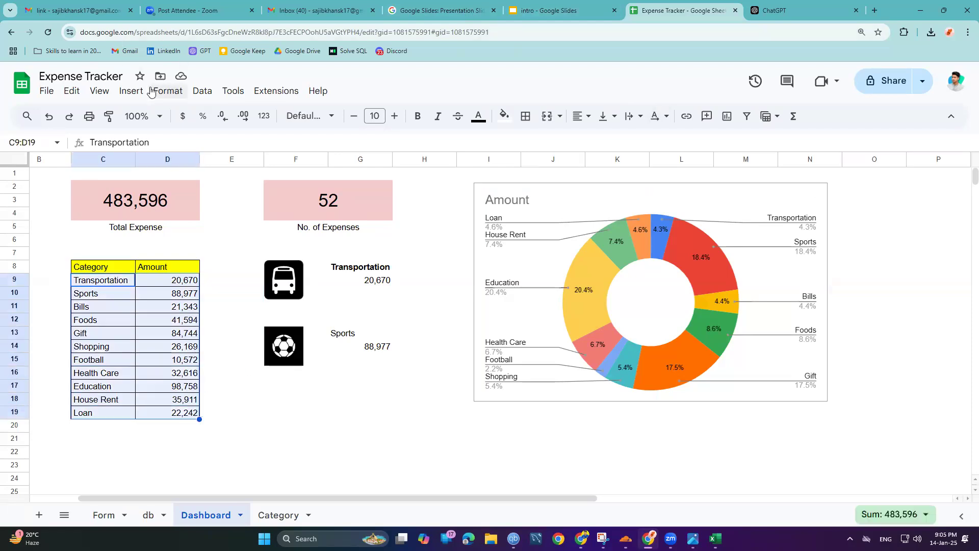
pyautogui.click(131, 92)
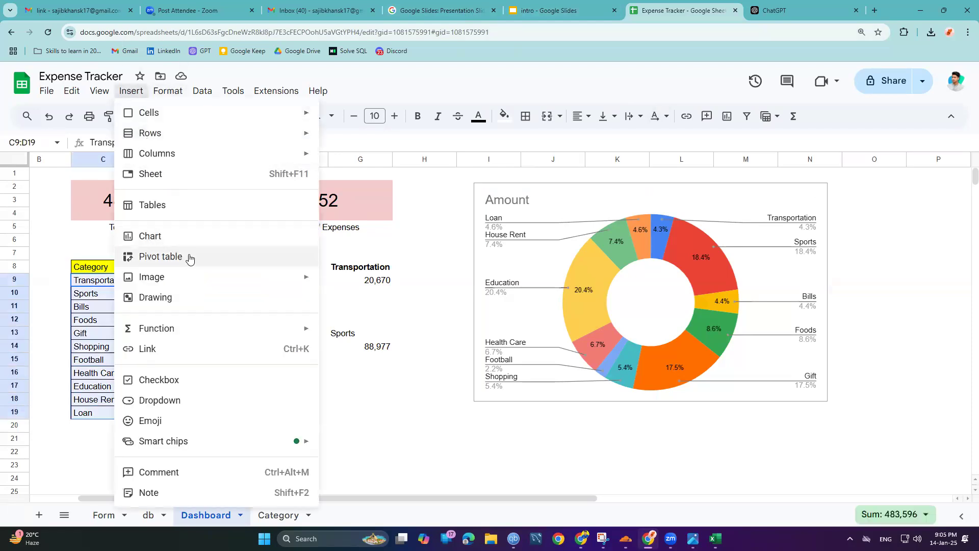
pyautogui.click(190, 237)
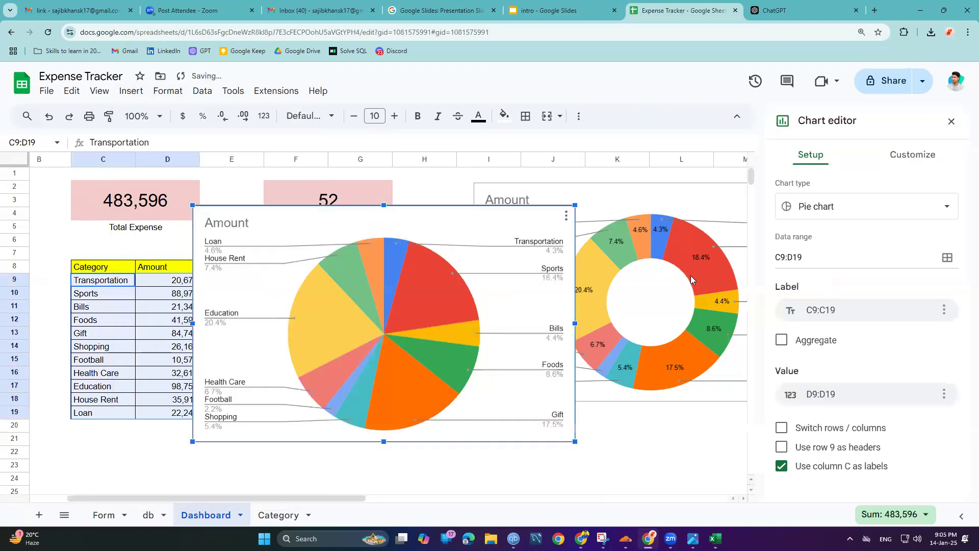
pyautogui.click(866, 208)
pyautogui.scroll(-5, 837, 397)
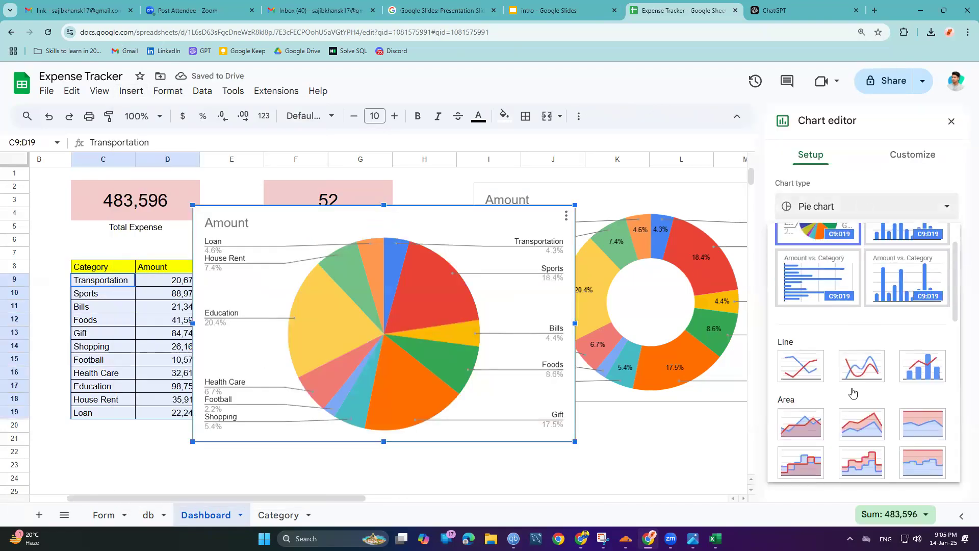
pyautogui.click(811, 337)
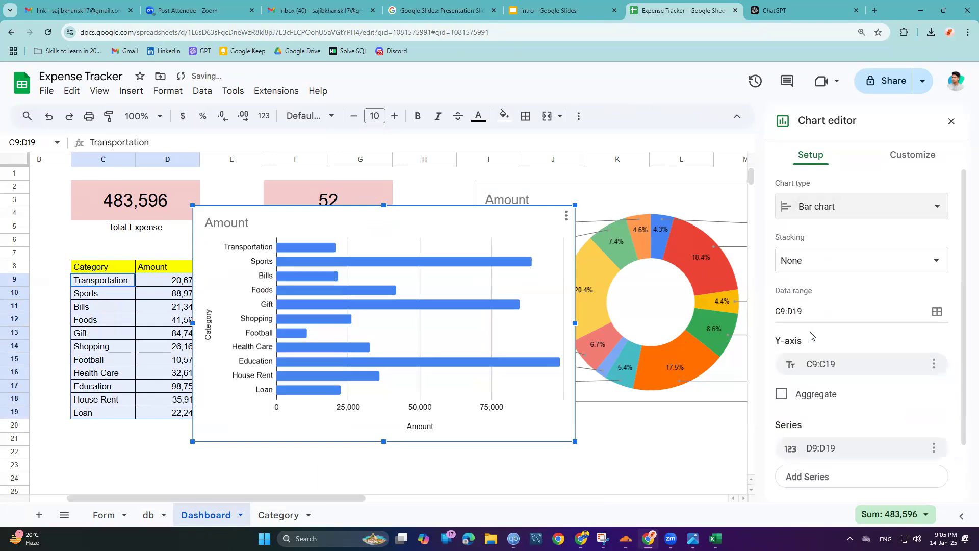
# Step: Widen the bar chart, move it below the donut chart, and close the chart editor
pyautogui.moveTo(577, 323); pyautogui.dragTo(633, 324)
pyautogui.moveTo(521, 249); pyautogui.dragTo(699, 434)
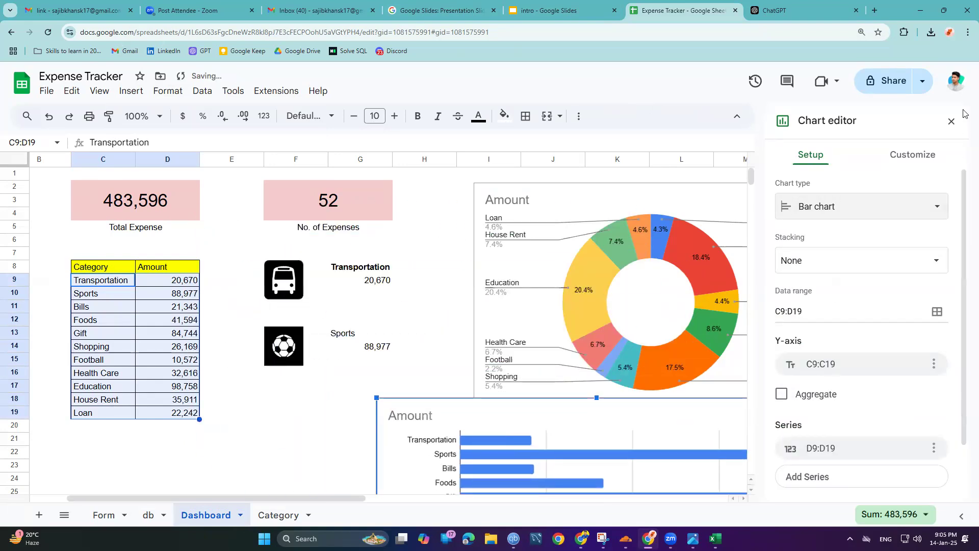
pyautogui.click(951, 121)
# Step: Shrink the donut chart from its lower-right corner
pyautogui.hotkey('ctrl', '-')
pyautogui.click(697, 249)
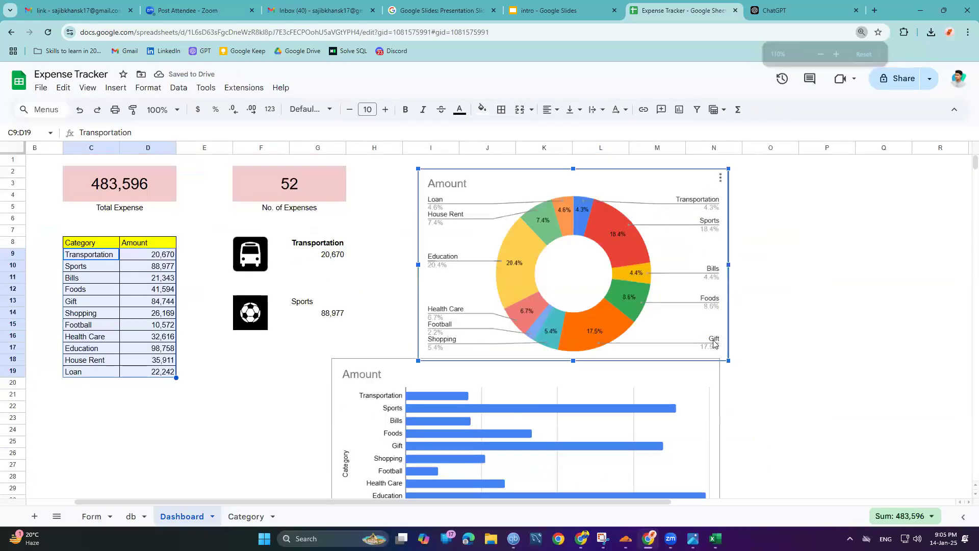
pyautogui.moveTo(729, 360); pyautogui.dragTo(628, 269)
# Step: Shrink the bar chart and place it directly under the donut chart, aligned with its left edge
pyautogui.moveTo(557, 371); pyautogui.dragTo(614, 333)
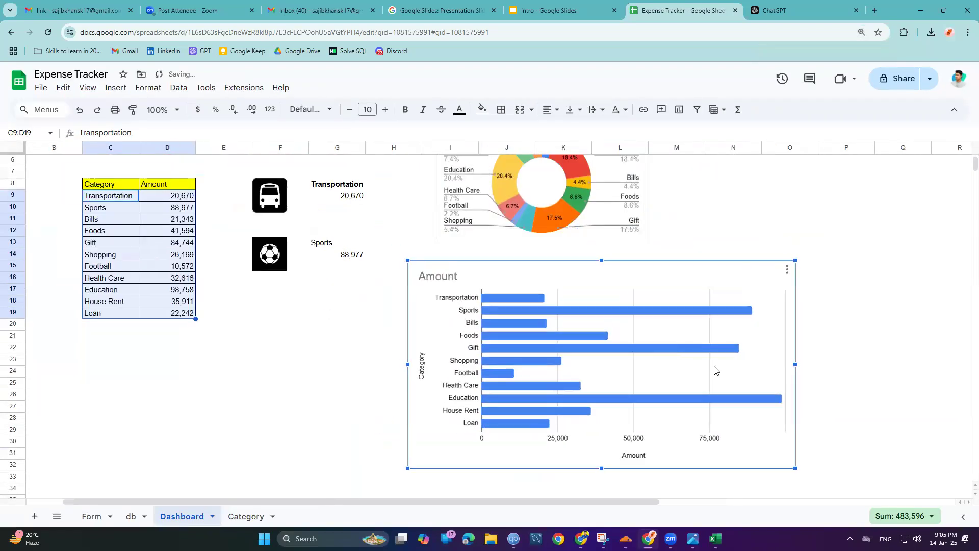
pyautogui.click(800, 473)
pyautogui.click(783, 453)
pyautogui.moveTo(796, 468); pyautogui.dragTo(666, 398)
pyautogui.moveTo(636, 337); pyautogui.dragTo(574, 263)
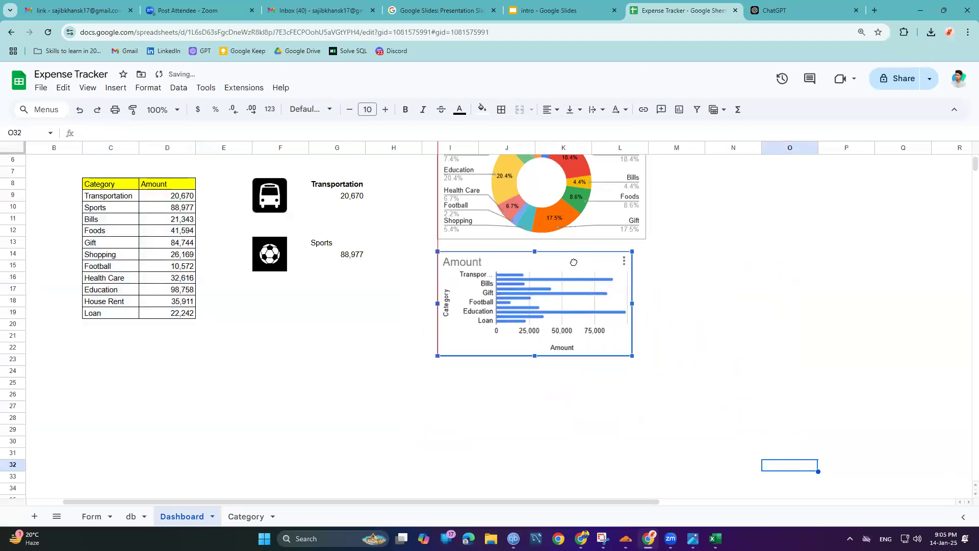
pyautogui.moveTo(632, 356); pyautogui.dragTo(692, 388)
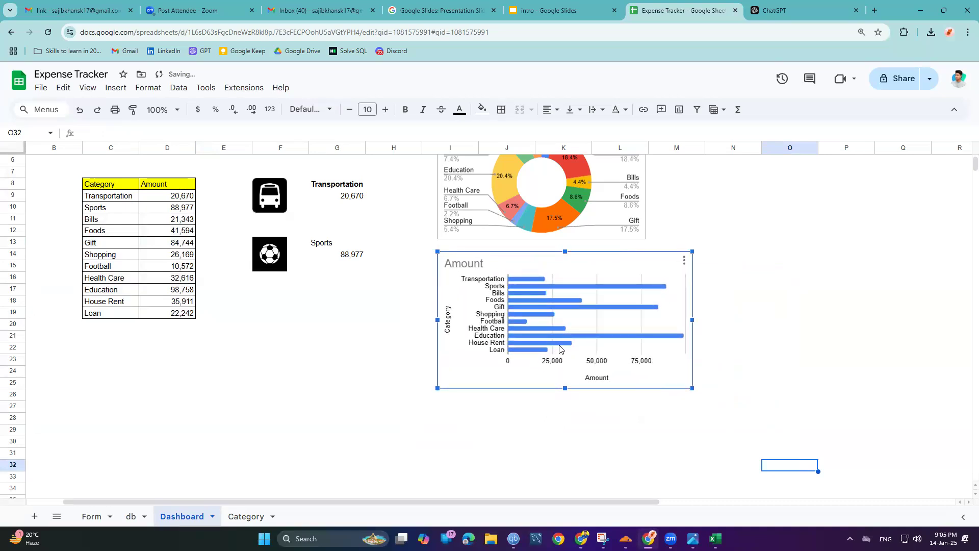
pyautogui.click(768, 301)
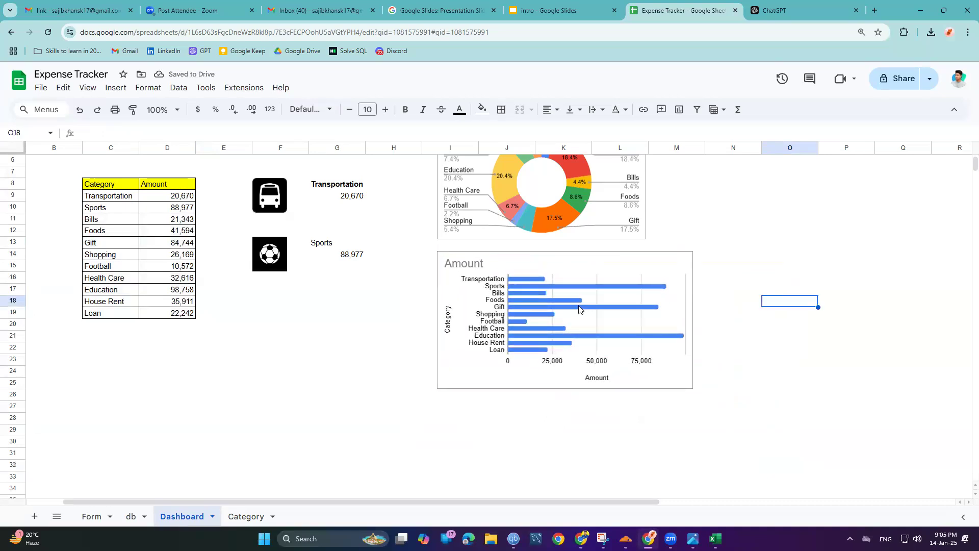
# Step: Delete the Category and Amount axis titles from the bar chart
pyautogui.doubleClick(623, 299)
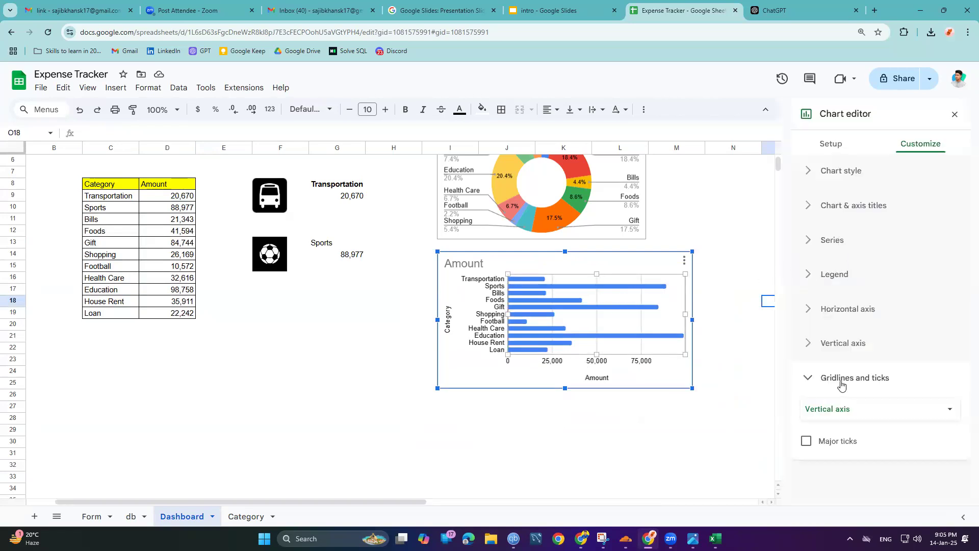
pyautogui.click(858, 411)
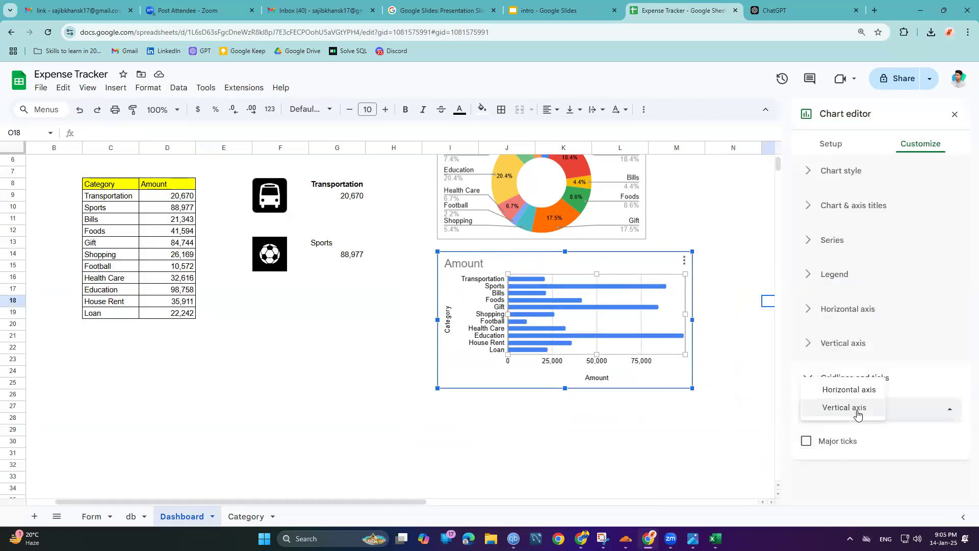
pyautogui.click(857, 409)
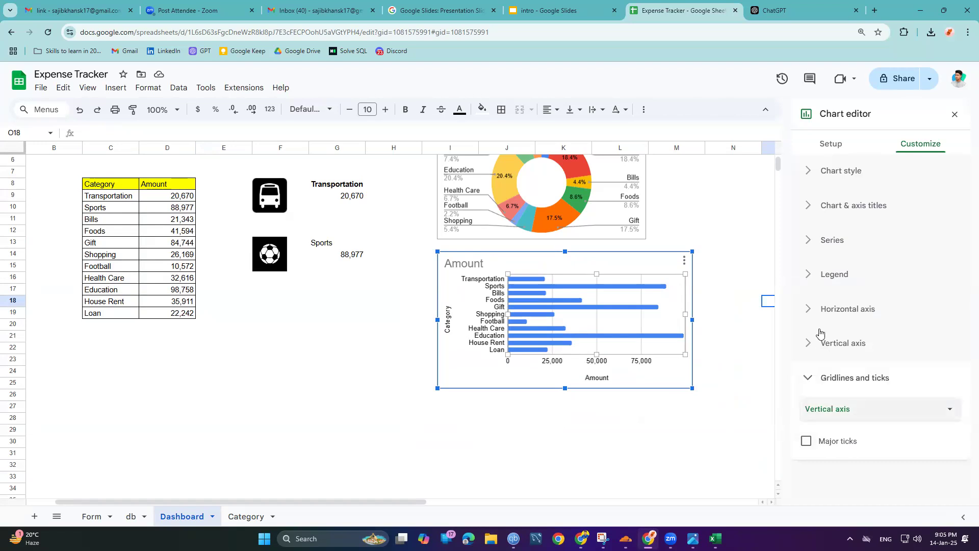
pyautogui.click(448, 319)
pyautogui.press('Delete')
pyautogui.click(598, 377)
pyautogui.press('Delete')
# Step: Try to delete the horizontal axis value labels from the bar chart
pyautogui.click(591, 380)
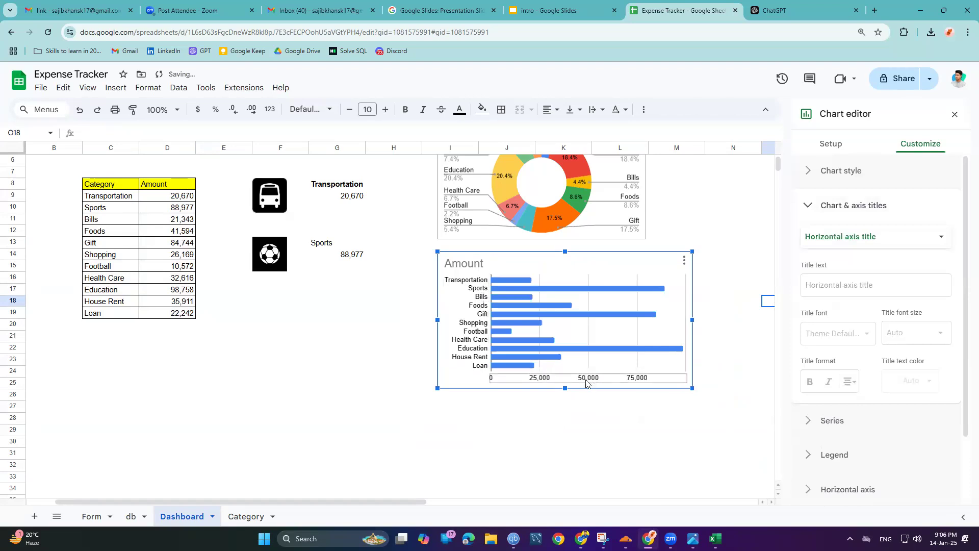
pyautogui.press('Delete')
pyautogui.click(637, 332)
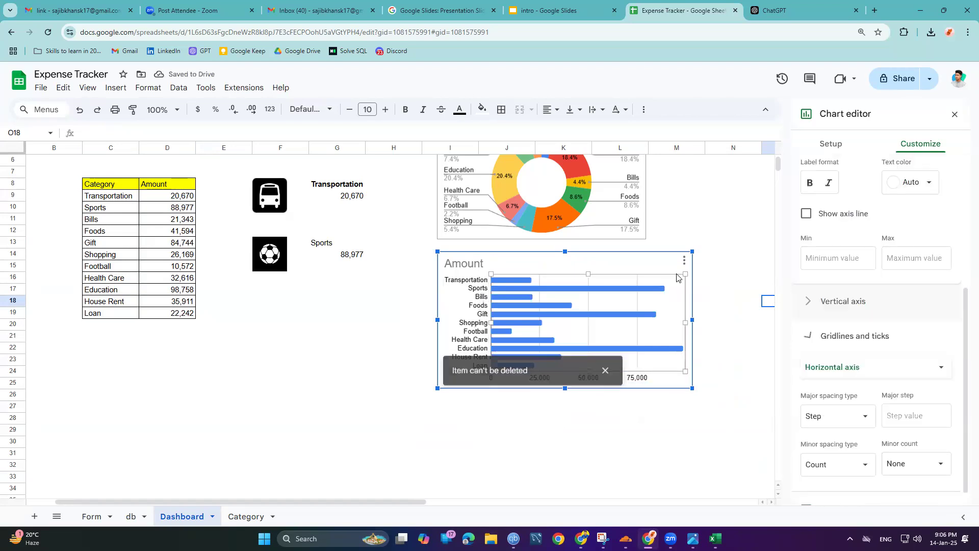
pyautogui.click(684, 261)
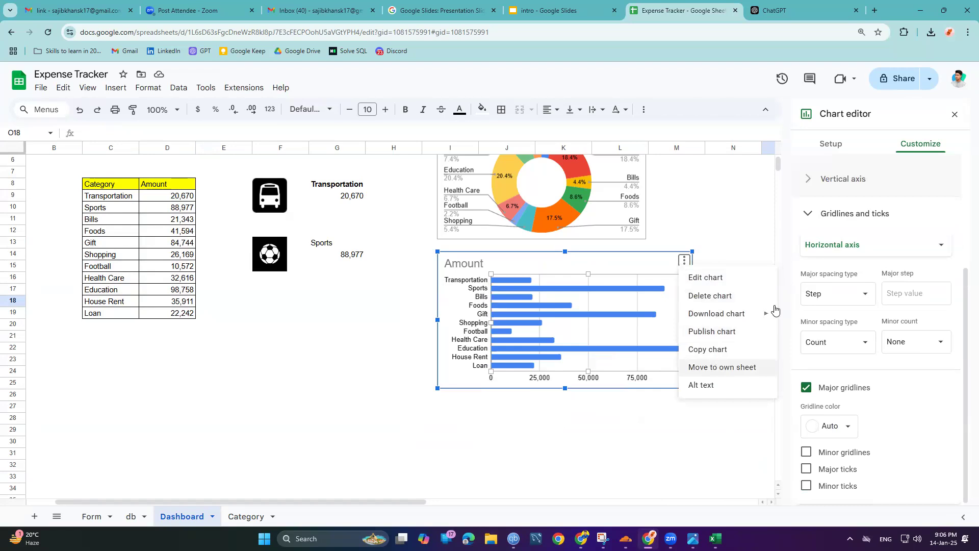
pyautogui.scroll(3, 806, 249)
# Step: Turn on data labels for the bar chart's series
pyautogui.click(837, 170)
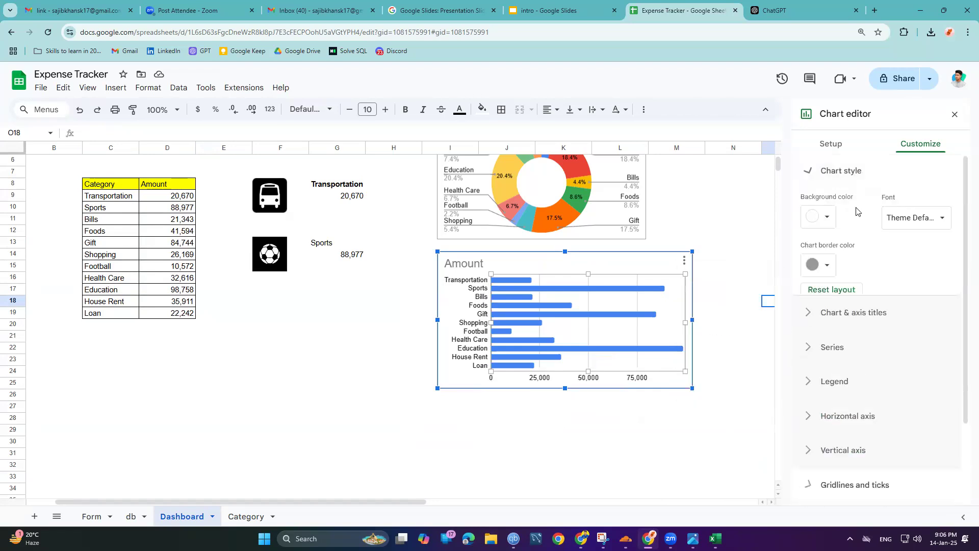
pyautogui.click(849, 305)
pyautogui.click(848, 342)
pyautogui.scroll(-4, 850, 347)
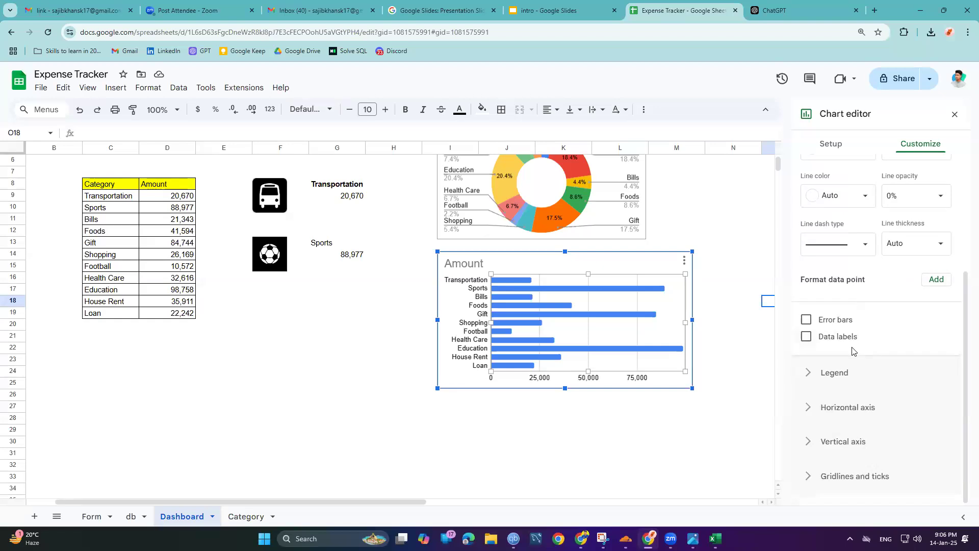
pyautogui.click(826, 337)
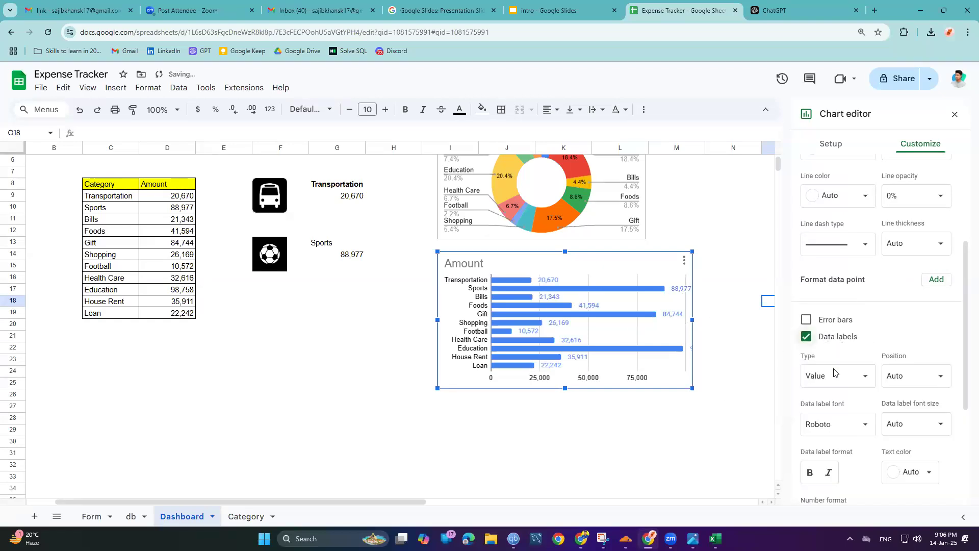
# Step: Make the bar chart's data labels bold and black, keeping their position on Auto
pyautogui.scroll(-2, 834, 371)
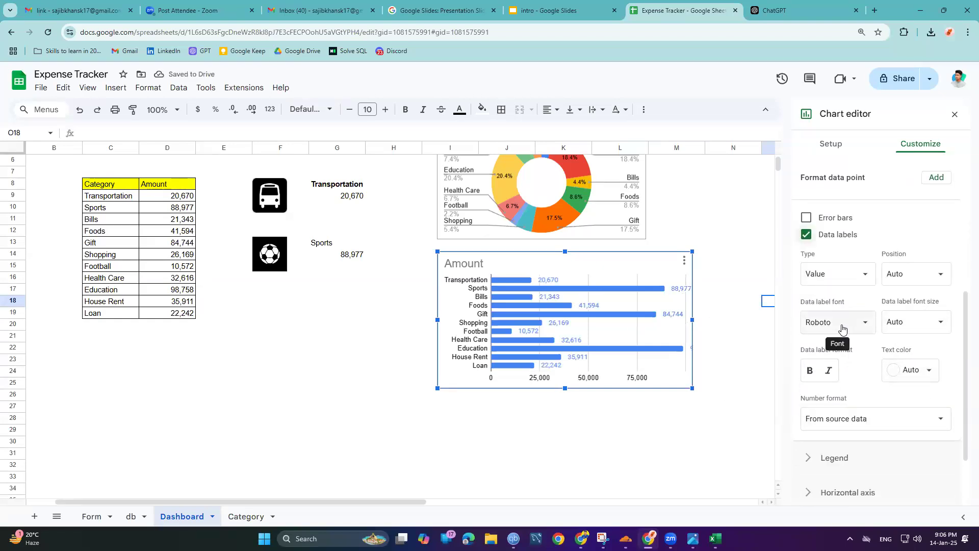
pyautogui.click(894, 274)
pyautogui.click(890, 279)
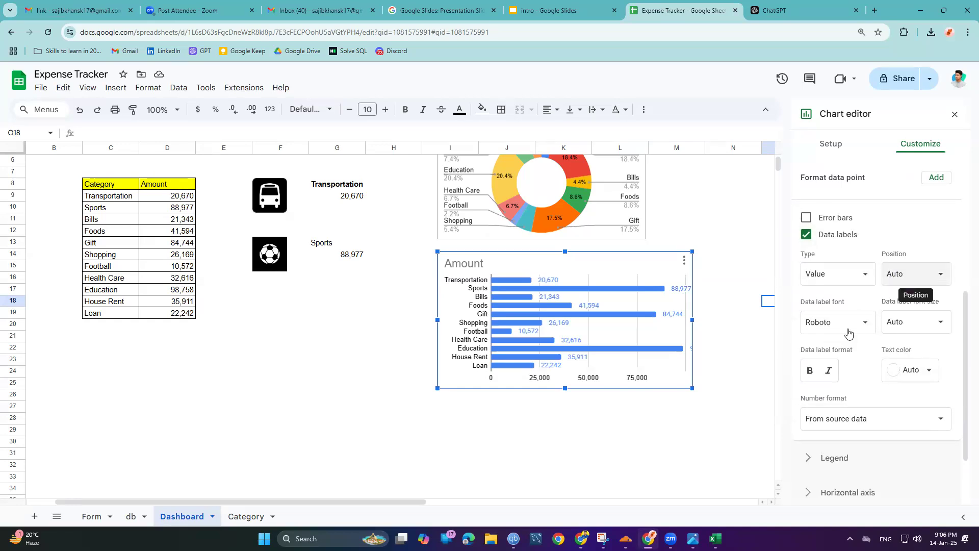
pyautogui.click(814, 372)
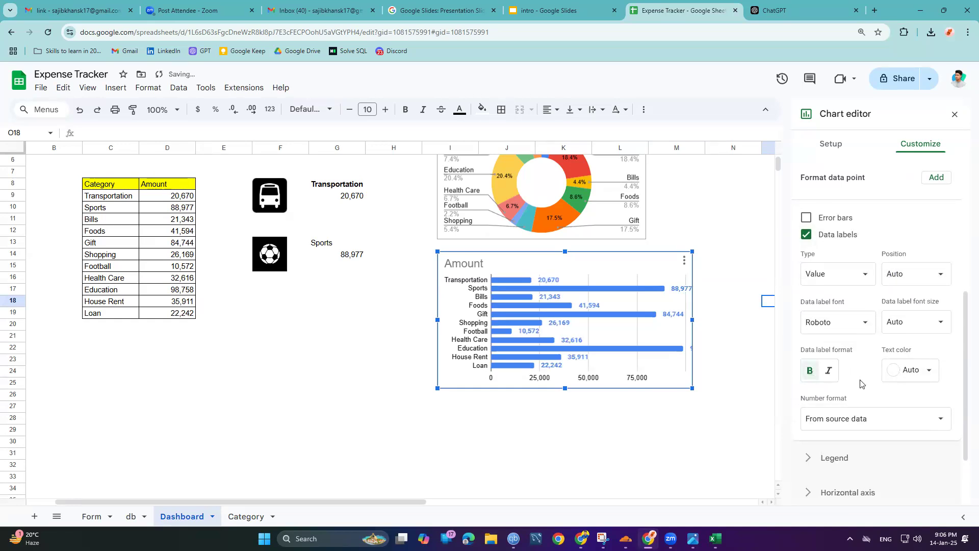
pyautogui.click(911, 370)
pyautogui.click(816, 203)
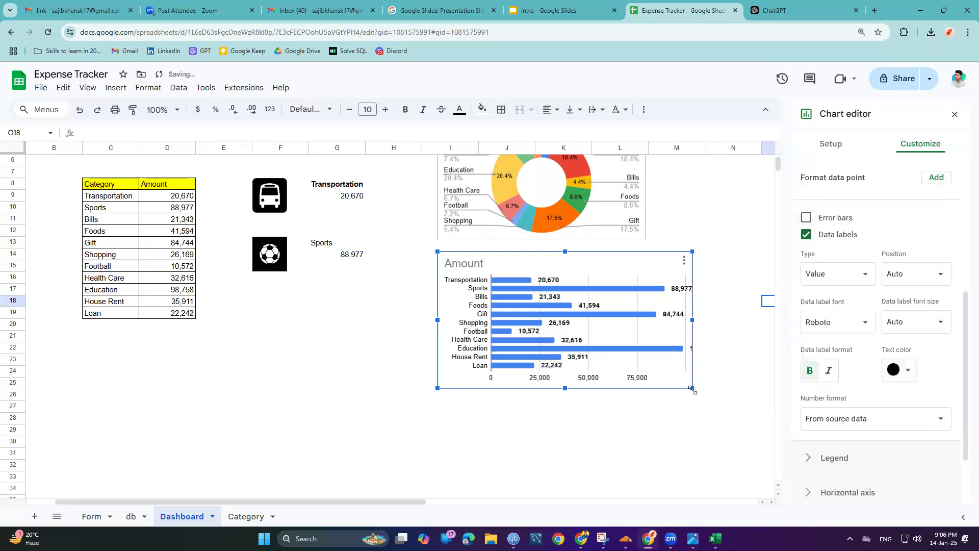
# Step: Slightly enlarge the bar chart from its lower-right corner and adjust its width from the right edge
pyautogui.moveTo(692, 389)
pyautogui.mouseDown()
pyautogui.moveTo(730, 400)
pyautogui.moveTo(697, 391)
pyautogui.moveTo(720, 397)
pyautogui.moveTo(709, 396)
pyautogui.mouseUp()
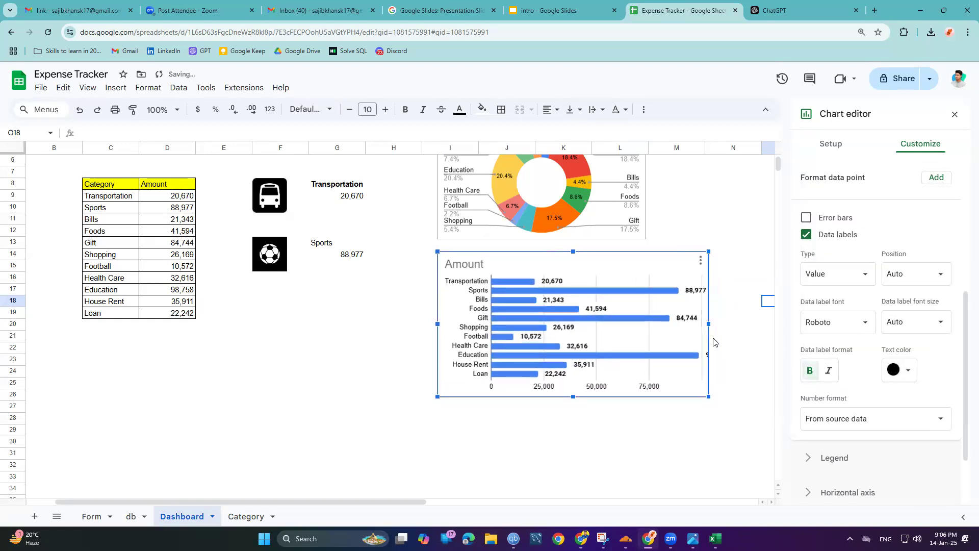
pyautogui.moveTo(708, 324)
pyautogui.mouseDown()
pyautogui.moveTo(724, 324)
pyautogui.moveTo(696, 323)
pyautogui.mouseUp()
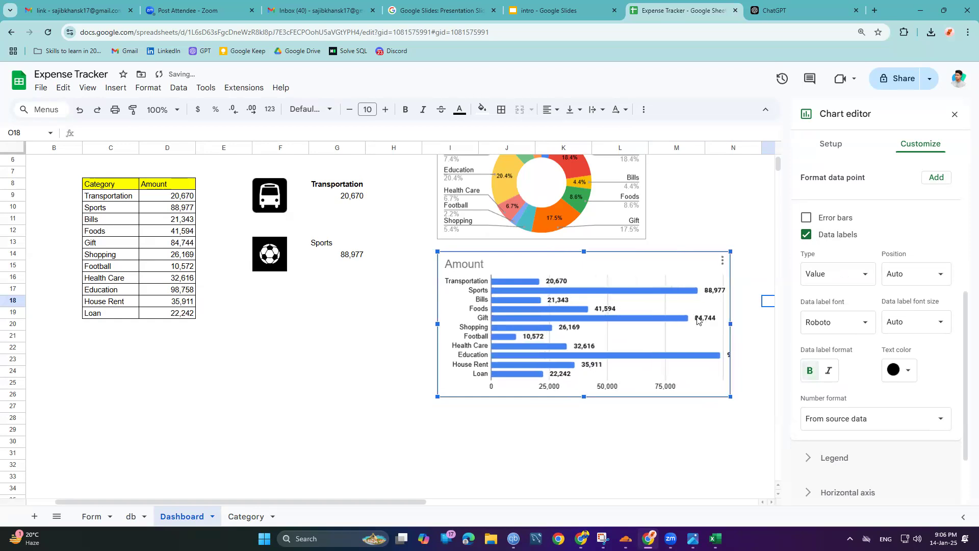
pyautogui.click(669, 356)
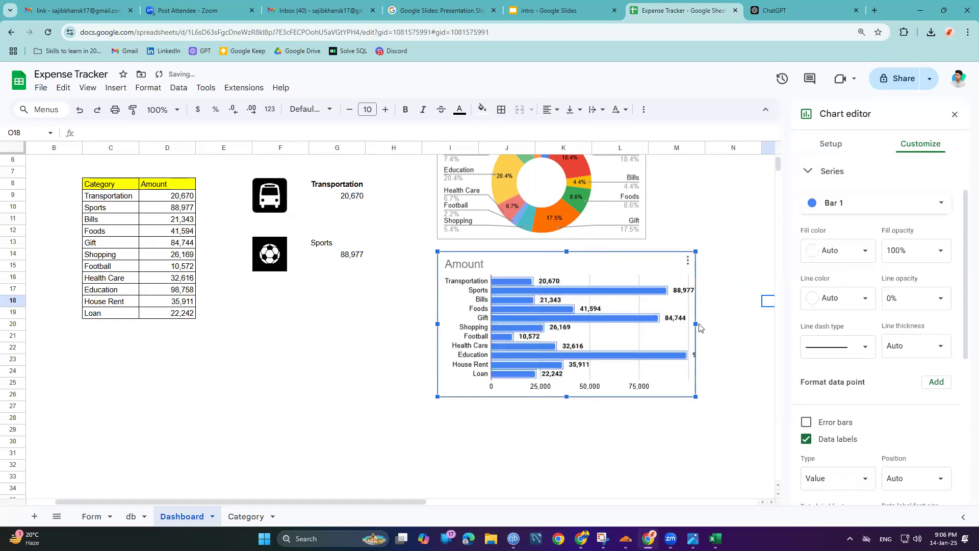
# Step: Widen the bar chart to the right until it reaches column O, and nudge it slightly right and up
pyautogui.moveTo(696, 324); pyautogui.dragTo(789, 324)
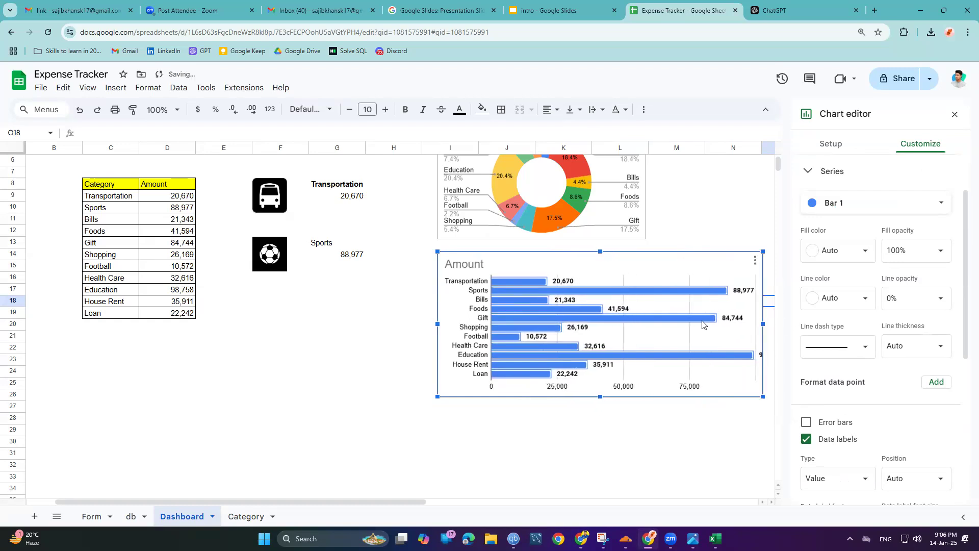
pyautogui.moveTo(762, 356)
pyautogui.mouseDown()
pyautogui.moveTo(714, 356)
pyautogui.moveTo(771, 354)
pyautogui.mouseUp()
# Step: Try error bars on the bar chart's series and turn them off again
pyautogui.click(909, 344)
pyautogui.click(855, 349)
pyautogui.click(855, 349)
pyautogui.click(873, 230)
pyautogui.scroll(1, 858, 300)
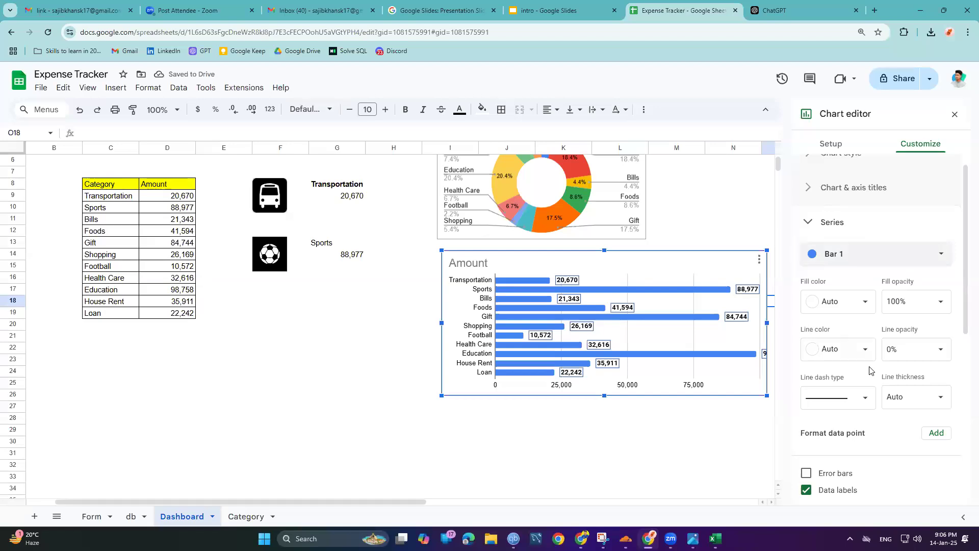
pyautogui.scroll(-2, 901, 348)
pyautogui.click(841, 375)
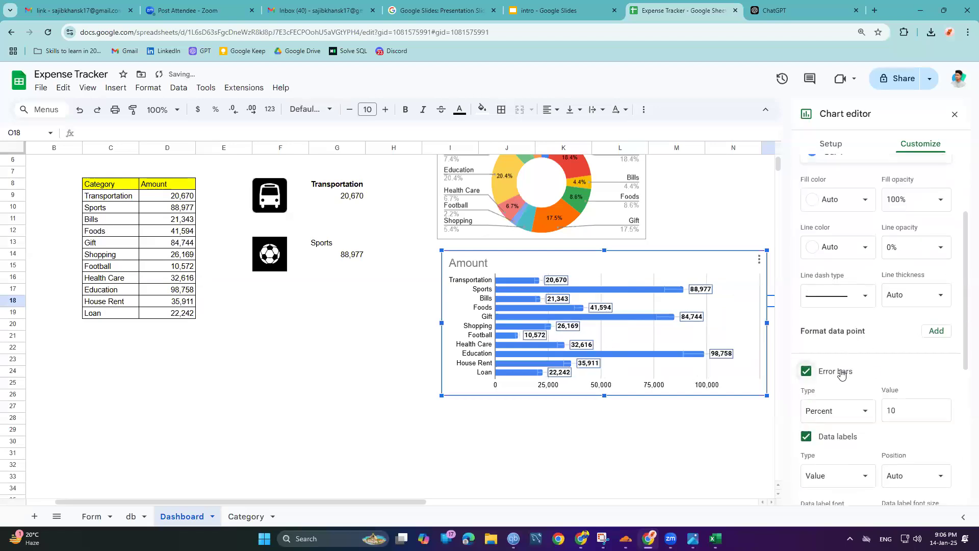
pyautogui.click(806, 372)
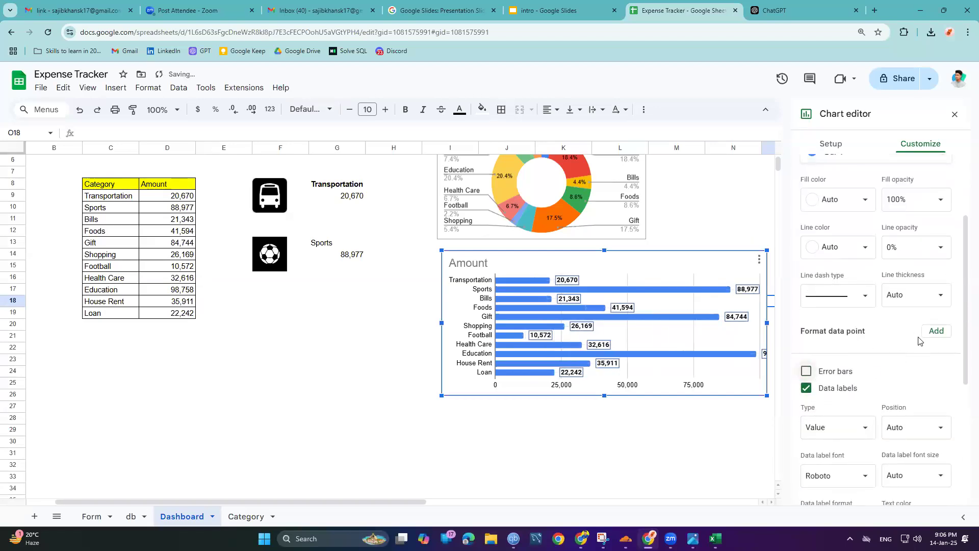
# Step: Set the bar chart's data labels to font size 14 and position Inside end, and close the chart settings
pyautogui.scroll(-2, 917, 352)
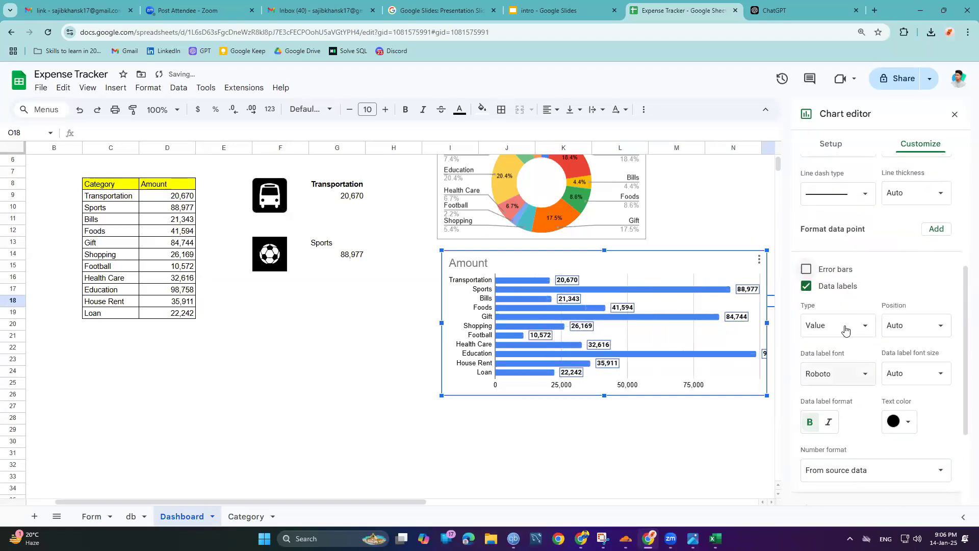
pyautogui.click(910, 376)
pyautogui.click(926, 373)
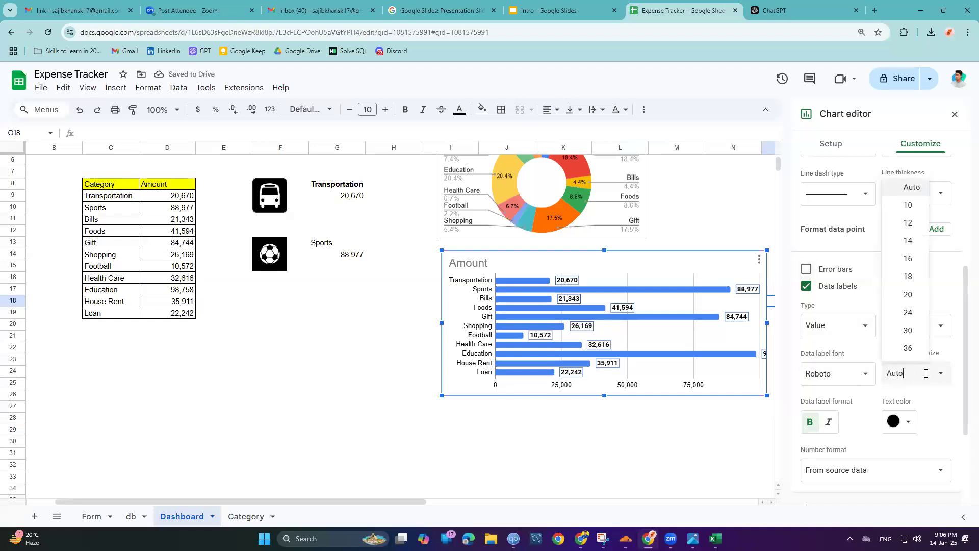
pyautogui.click(908, 242)
pyautogui.click(902, 328)
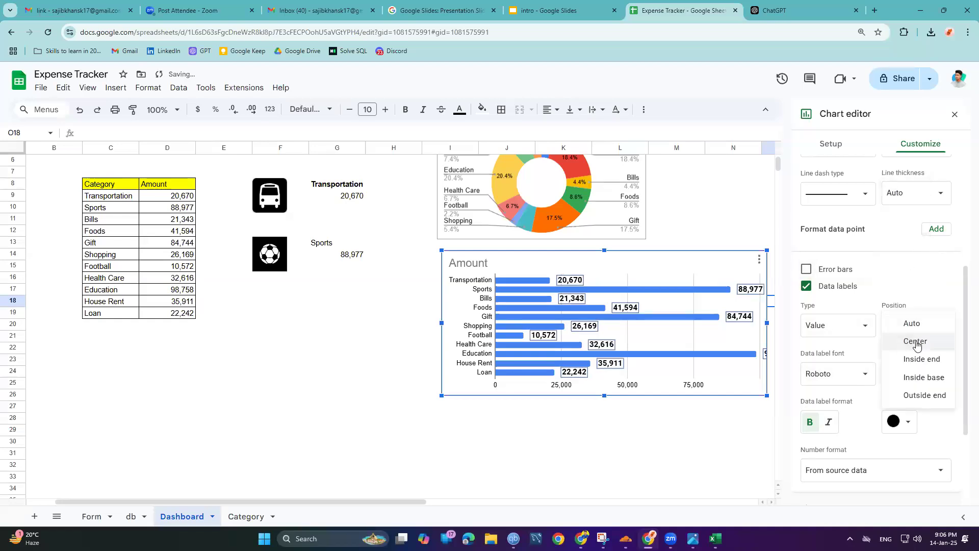
pyautogui.click(914, 341)
pyautogui.click(907, 335)
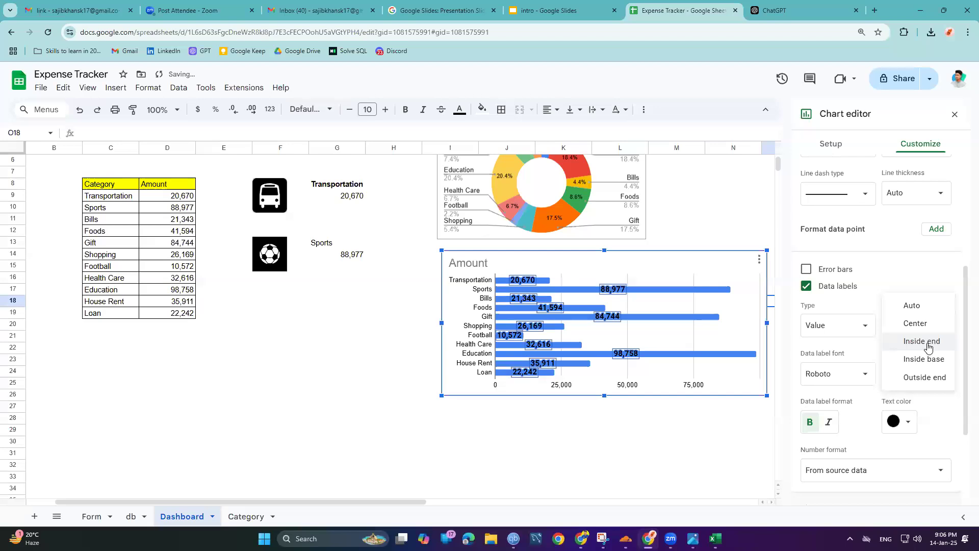
pyautogui.click(927, 343)
pyautogui.click(719, 431)
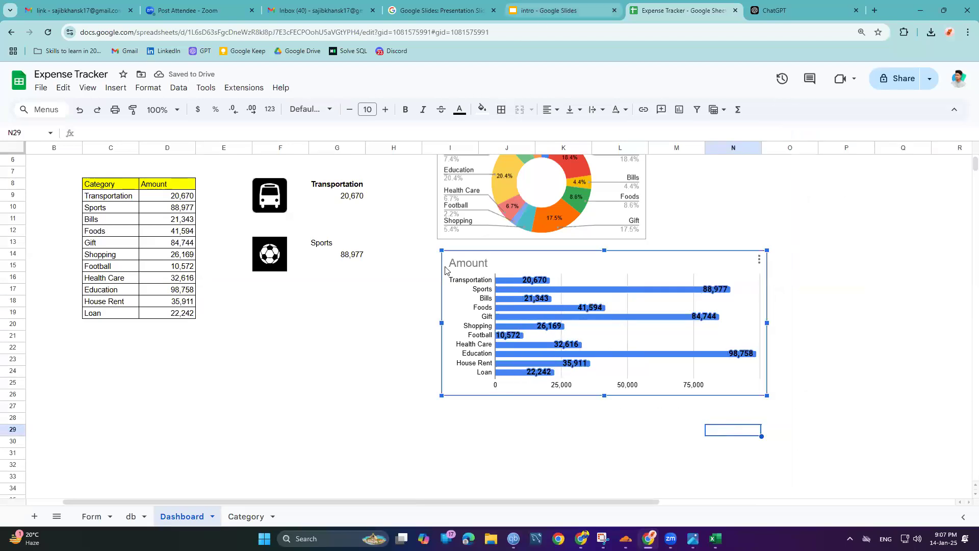
# Step: Review the Dashboard charts and look through the expense records in the db sheet
pyautogui.moveTo(504, 340)
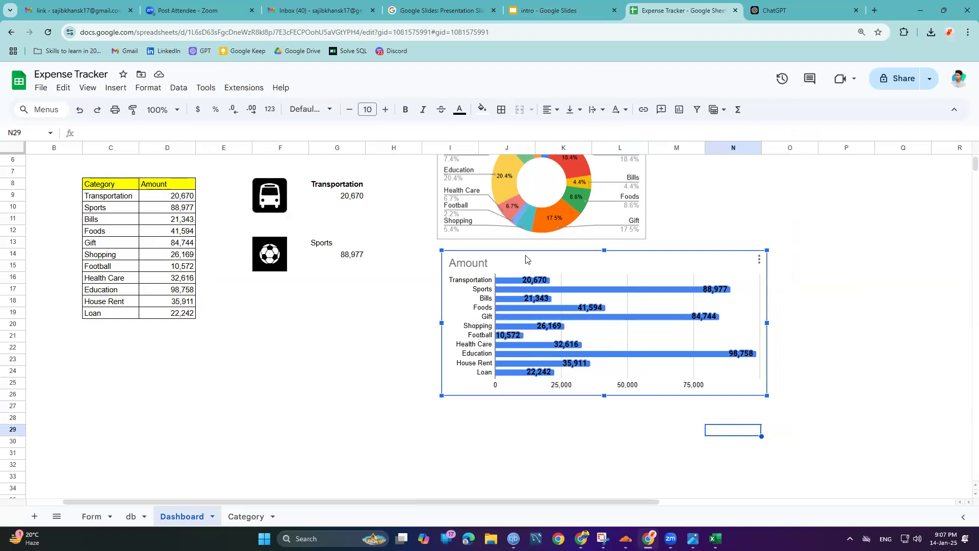
pyautogui.scroll(2, 563, 213)
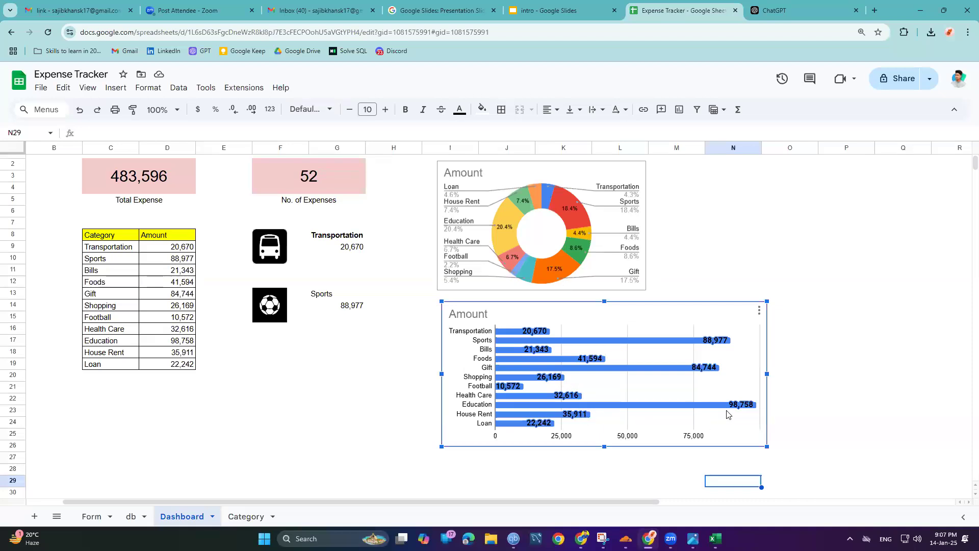
pyautogui.moveTo(734, 410)
pyautogui.click(132, 524)
pyautogui.scroll(5, 139, 462)
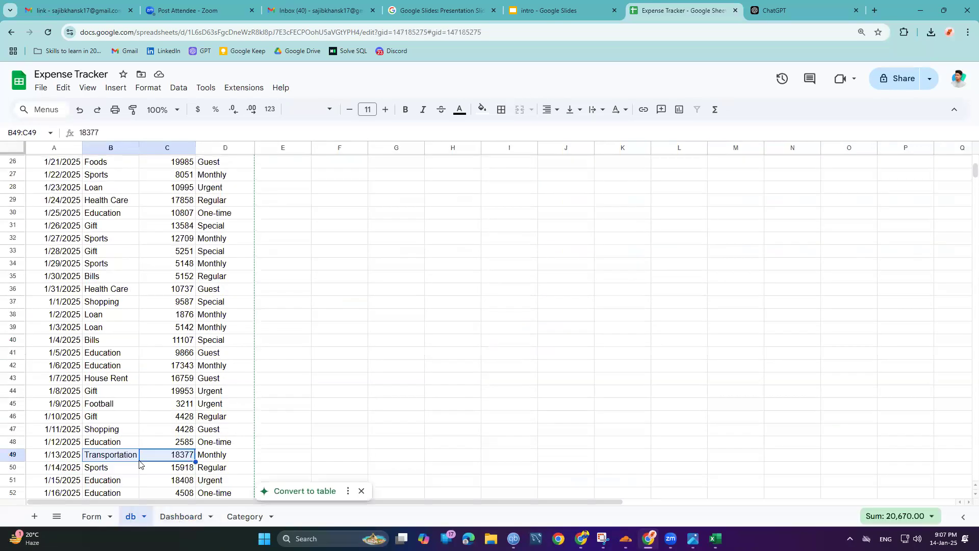
pyautogui.scroll(-5, 139, 422)
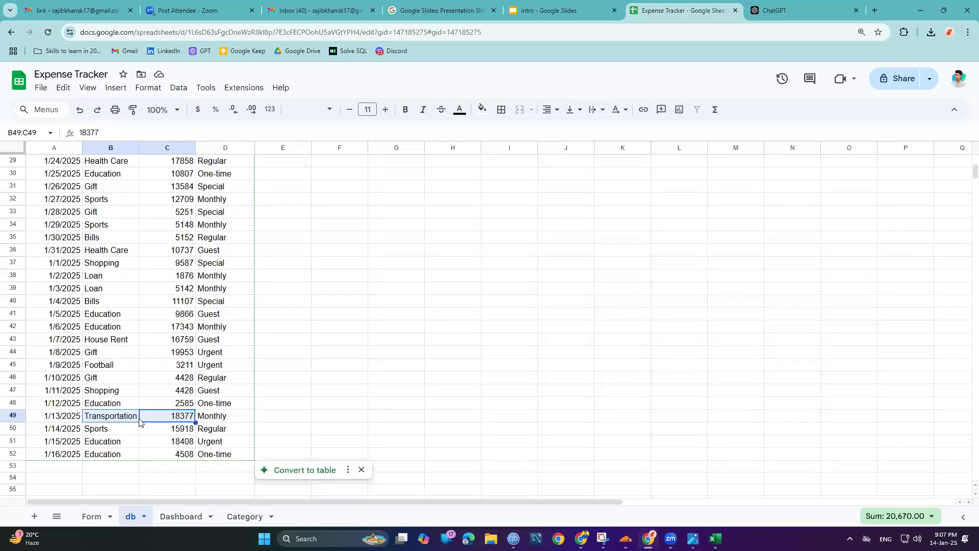
# Step: Start a new expense entry on the Form sheet with date 1/15/2025 and category Football
pyautogui.click(91, 516)
pyautogui.doubleClick(165, 184)
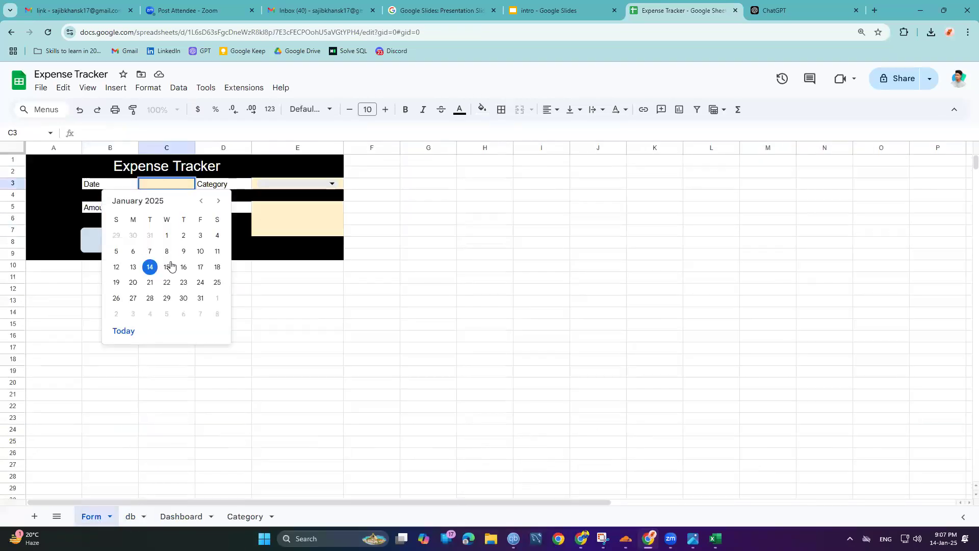
pyautogui.click(167, 266)
pyautogui.click(300, 183)
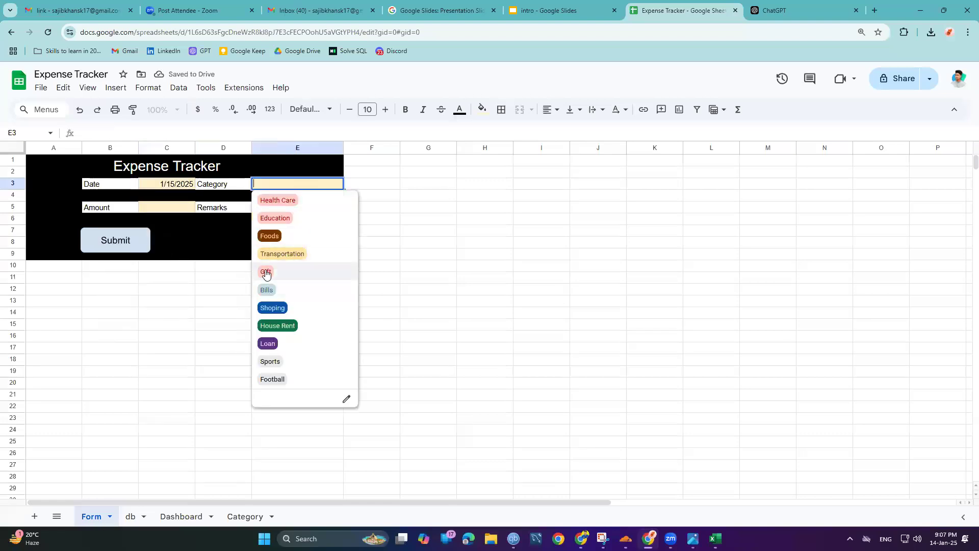
pyautogui.click(265, 274)
pyautogui.click(181, 516)
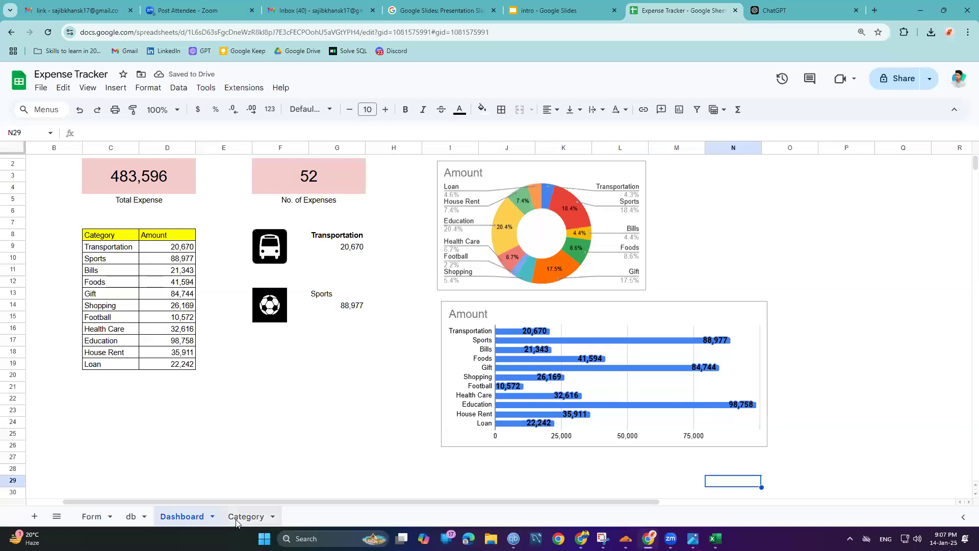
pyautogui.click(92, 516)
pyautogui.click(274, 185)
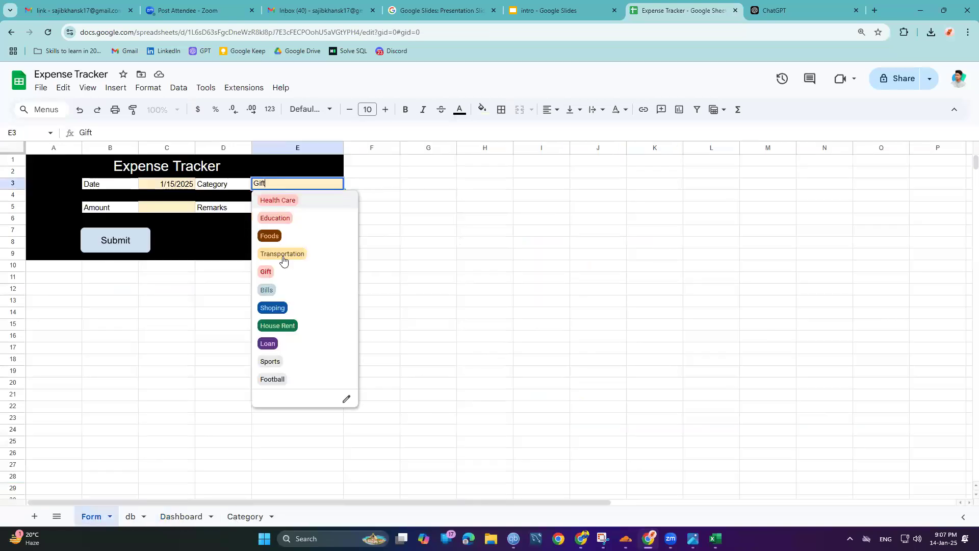
pyautogui.click(274, 380)
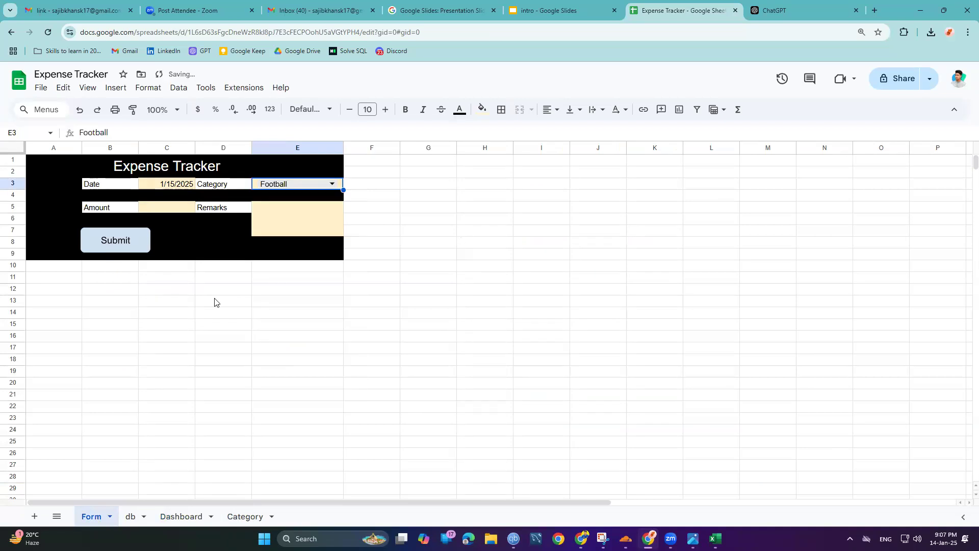
# Step: Submit the entry with amount 15000 and remarks "Invest", and check the Dashboard for the update
pyautogui.click(148, 210)
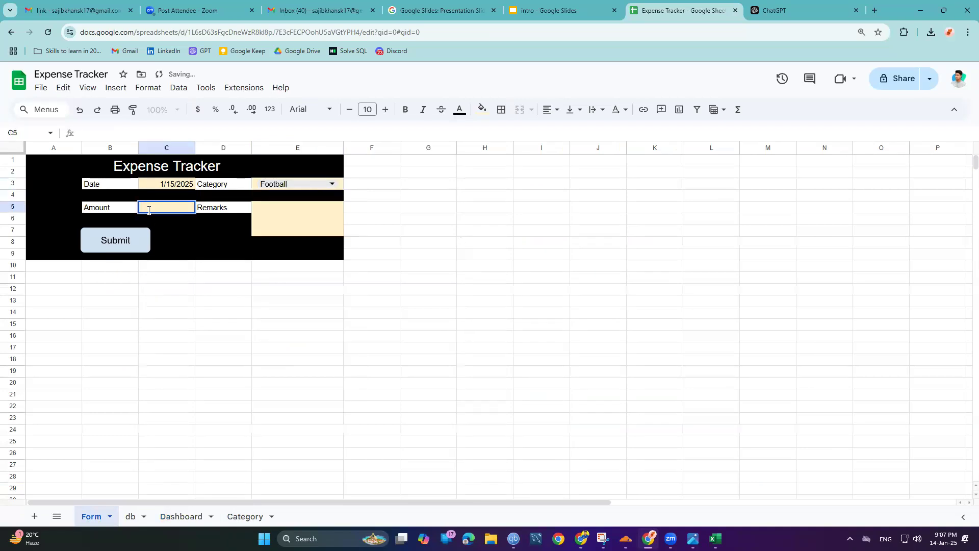
pyautogui.write('150000')
pyautogui.press('Return')
pyautogui.click(313, 215)
pyautogui.write('Invest')
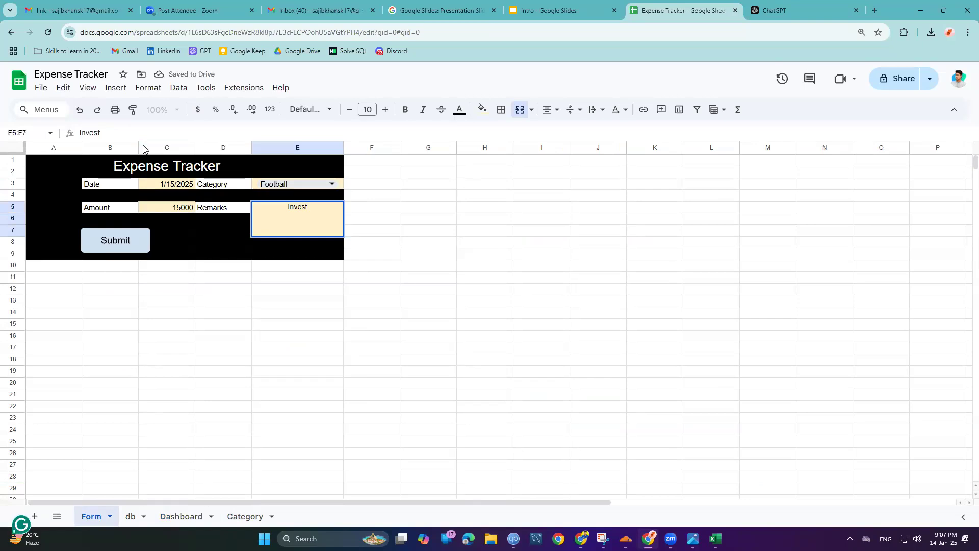
pyautogui.click(117, 241)
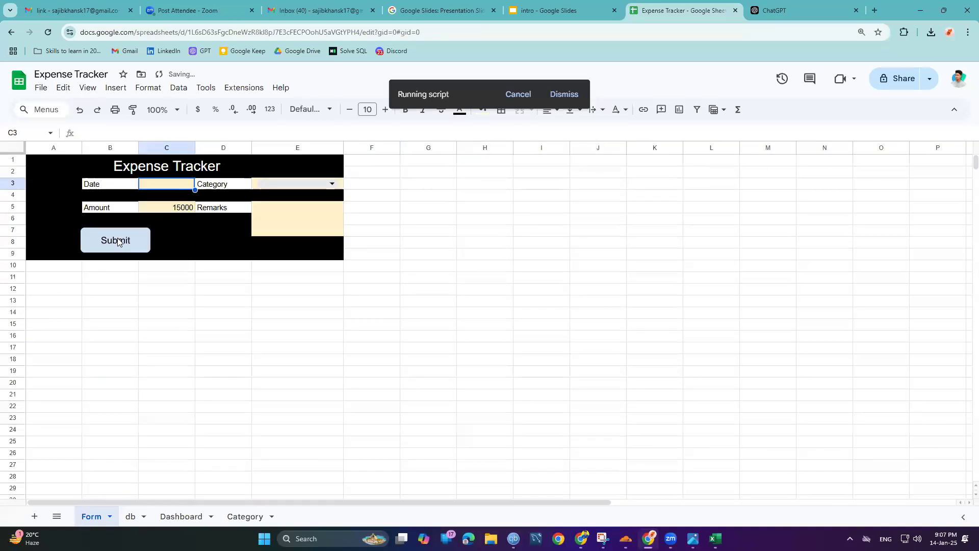
pyautogui.click(186, 517)
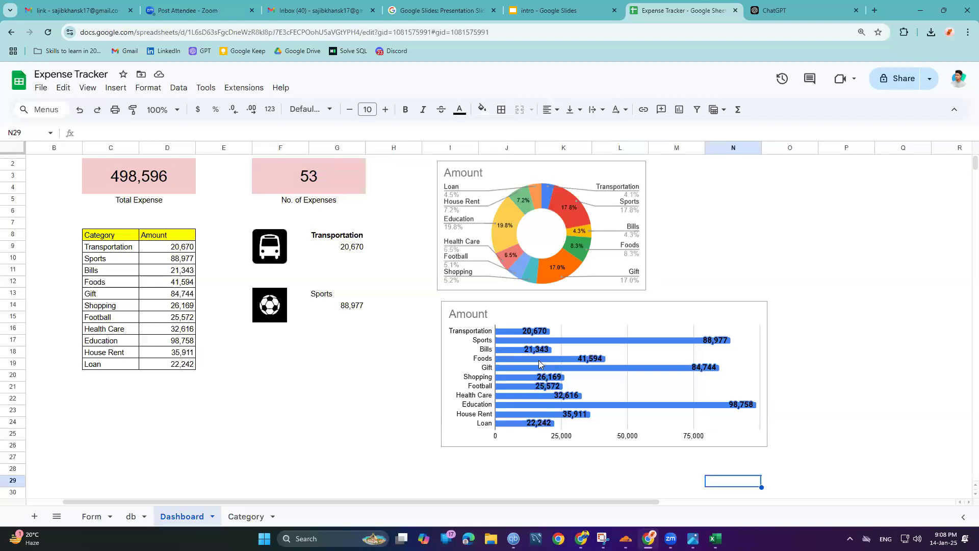
# Step: Start another expense entry on the Form sheet with date 1/23/2025 and category Football
pyautogui.click(131, 516)
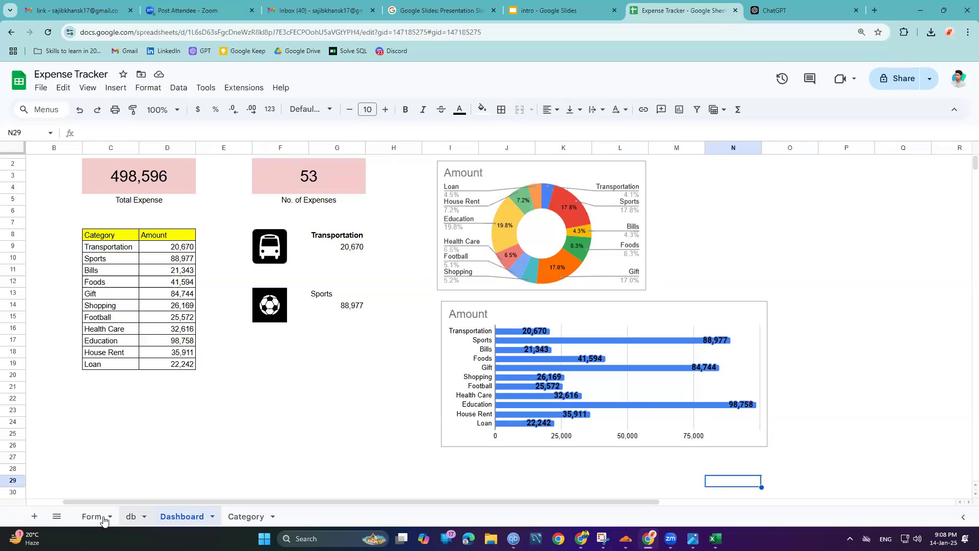
pyautogui.doubleClick(182, 186)
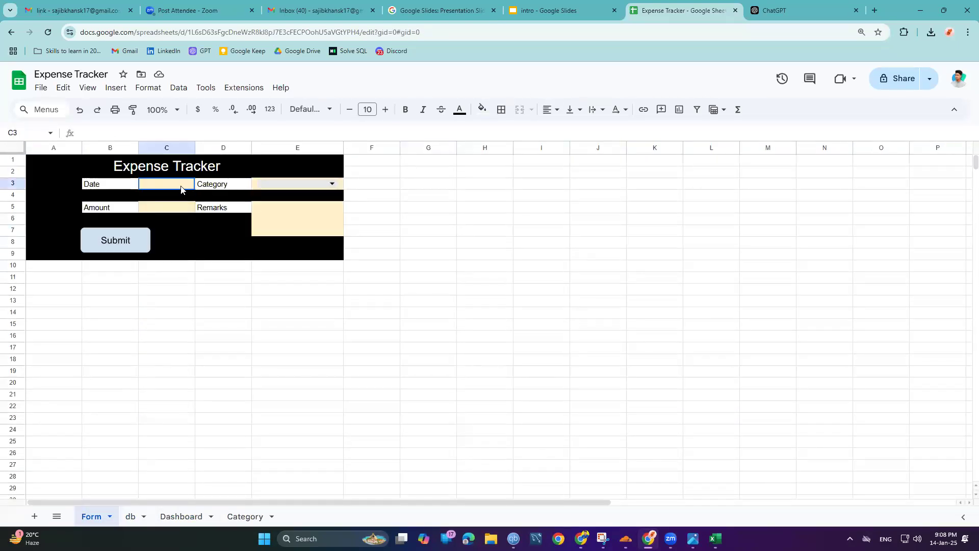
pyautogui.click(183, 282)
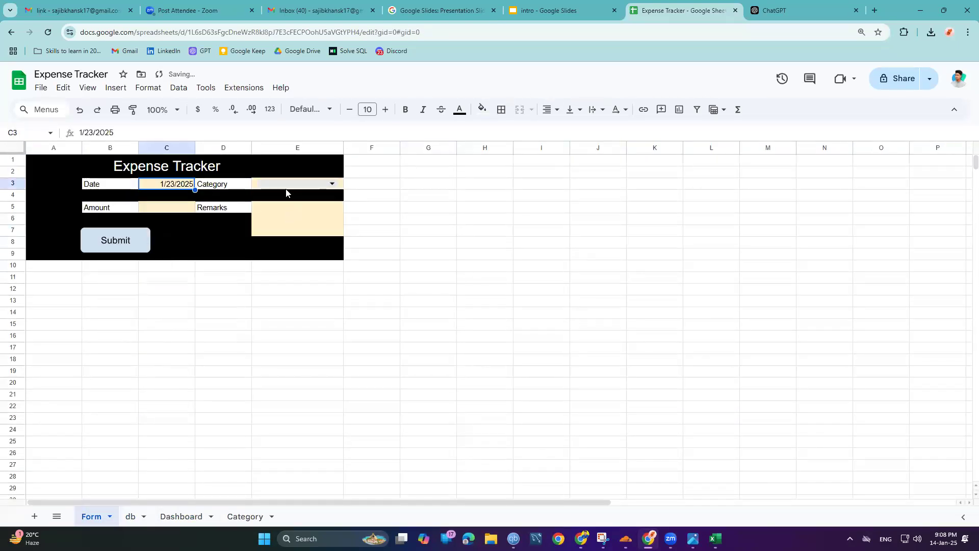
pyautogui.click(256, 187)
pyautogui.doubleClick(256, 186)
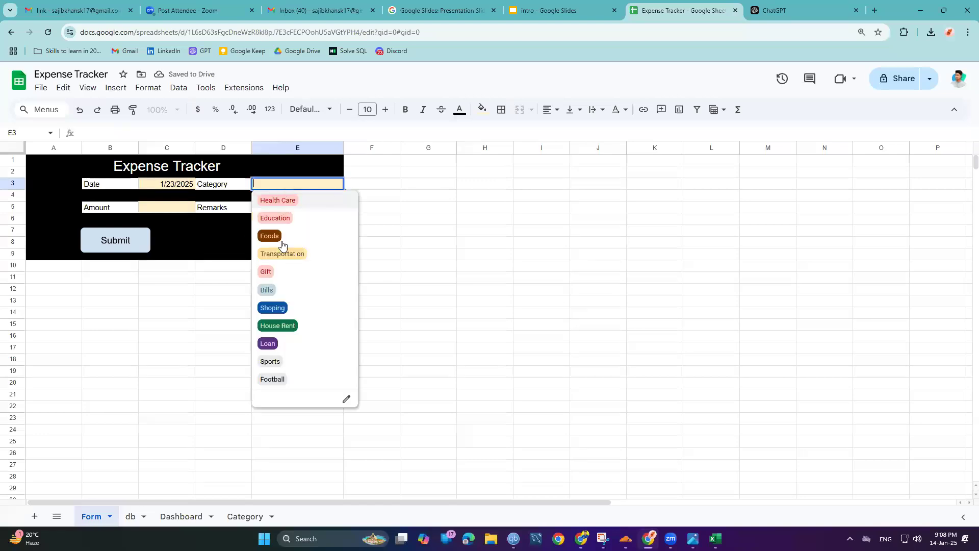
pyautogui.click(274, 332)
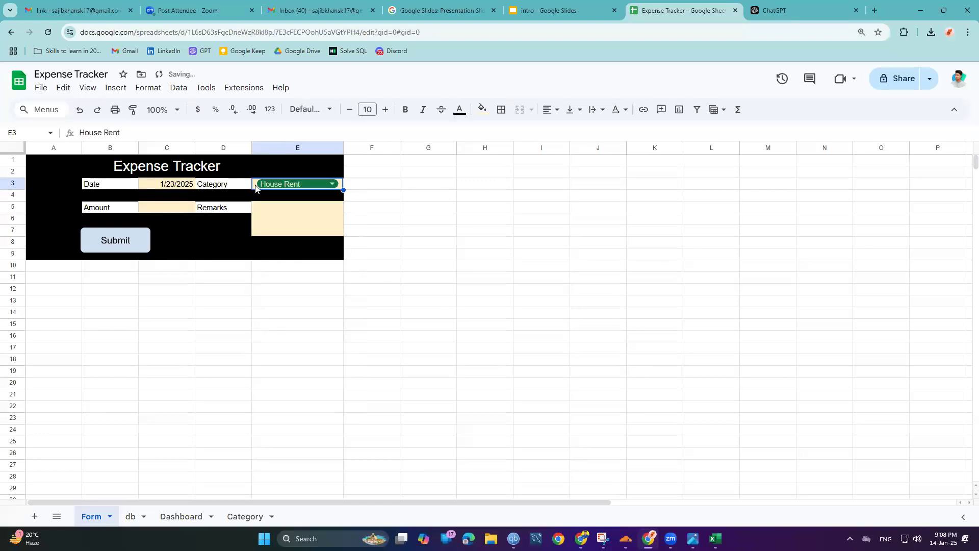
pyautogui.click(332, 184)
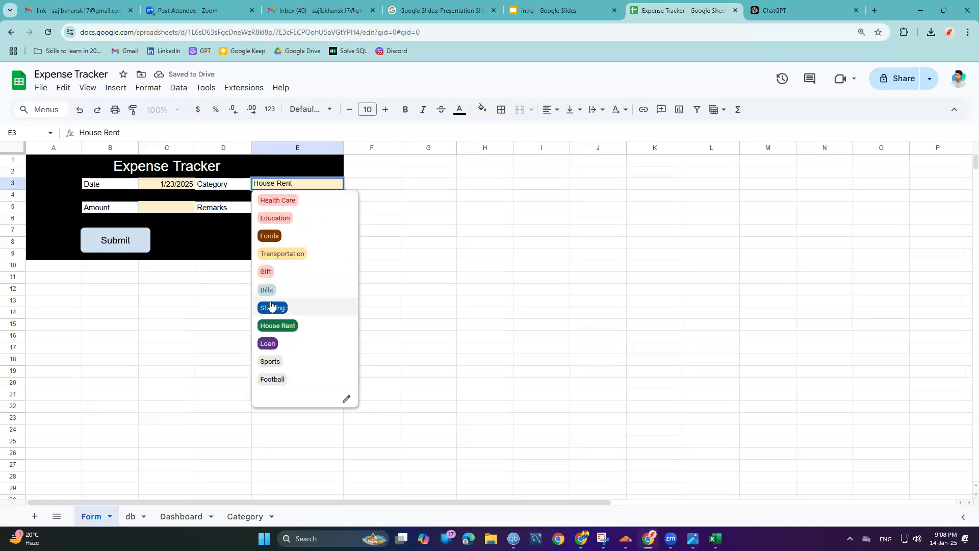
pyautogui.click(277, 381)
# Step: Submit the entry with amount 100001 and remarks "invest", and check the Dashboard totals and charts
pyautogui.doubleClick(161, 209)
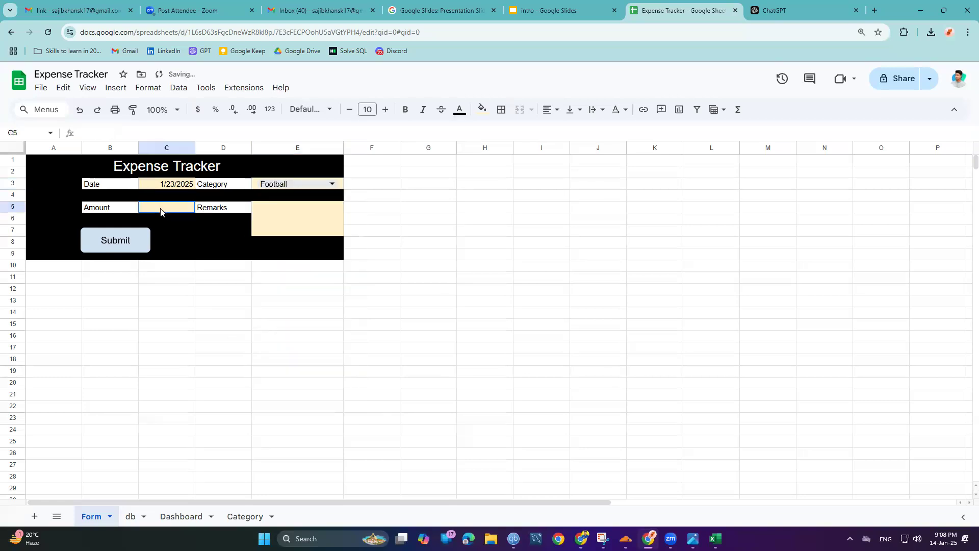
pyautogui.write('100001')
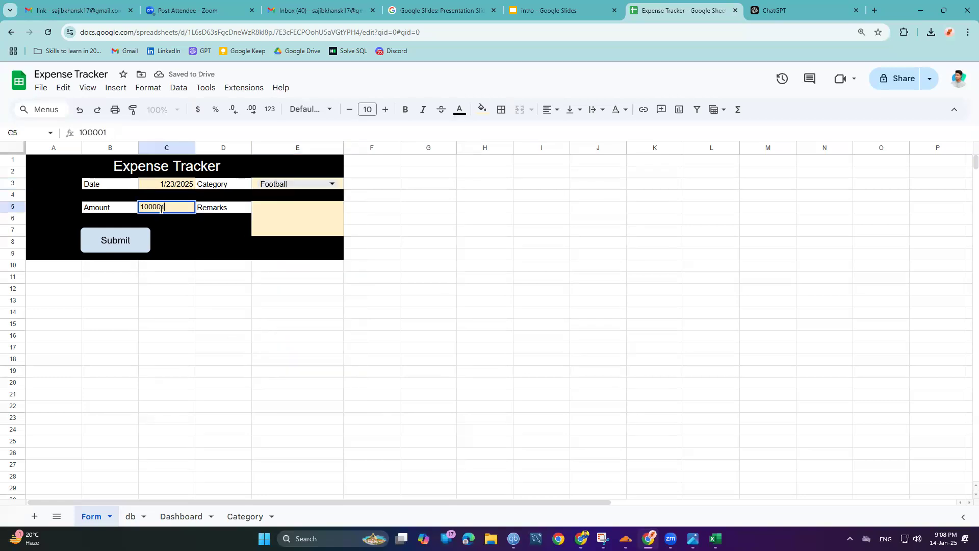
pyautogui.doubleClick(295, 213)
pyautogui.write('invest')
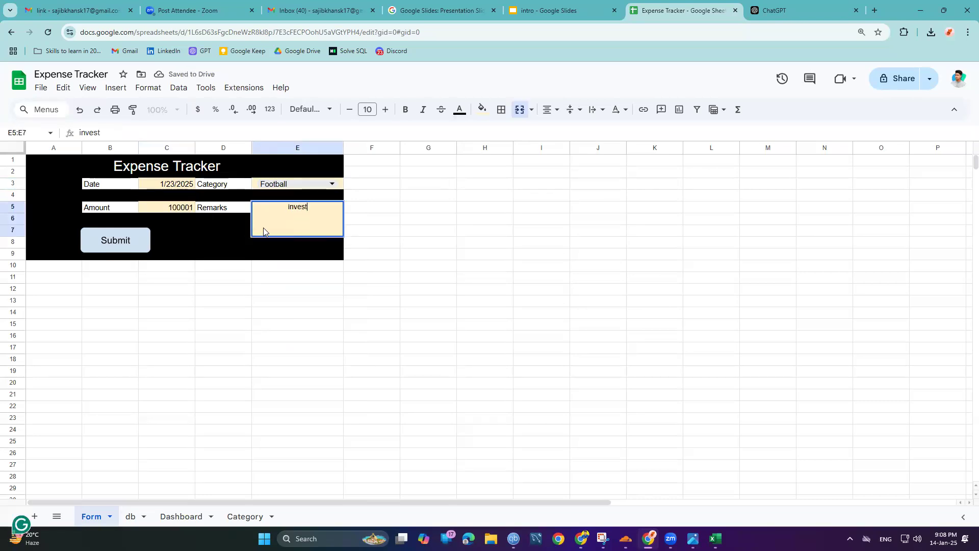
pyautogui.click(220, 254)
pyautogui.click(127, 240)
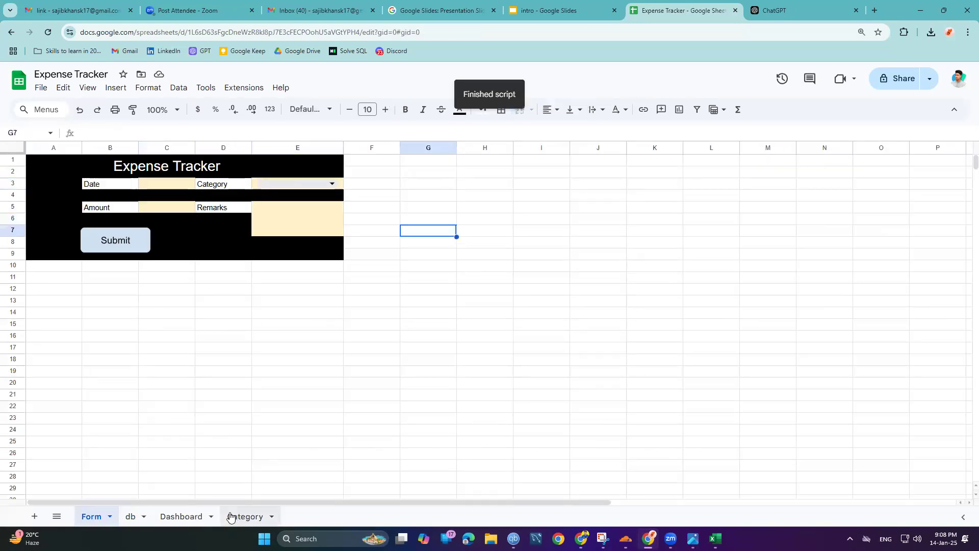
pyautogui.click(190, 515)
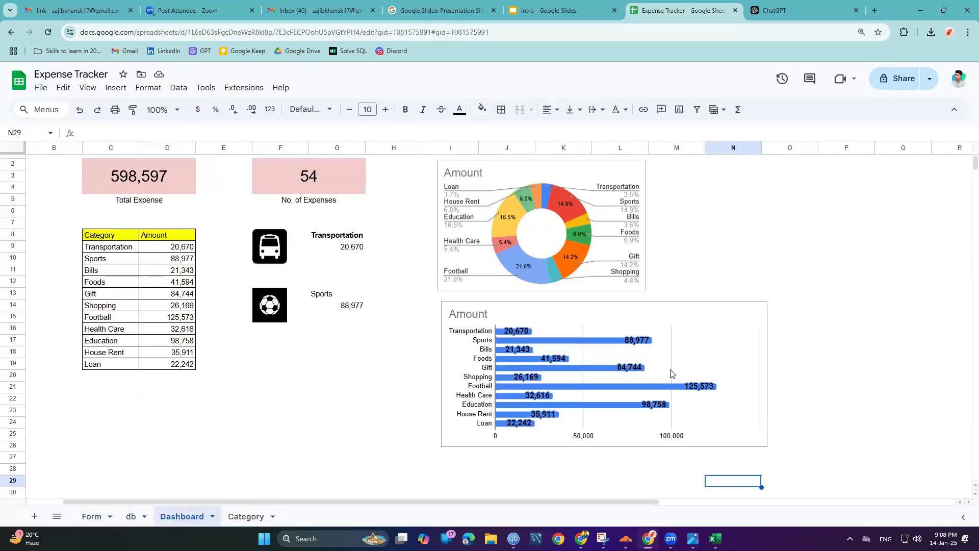
pyautogui.click(692, 393)
pyautogui.click(268, 382)
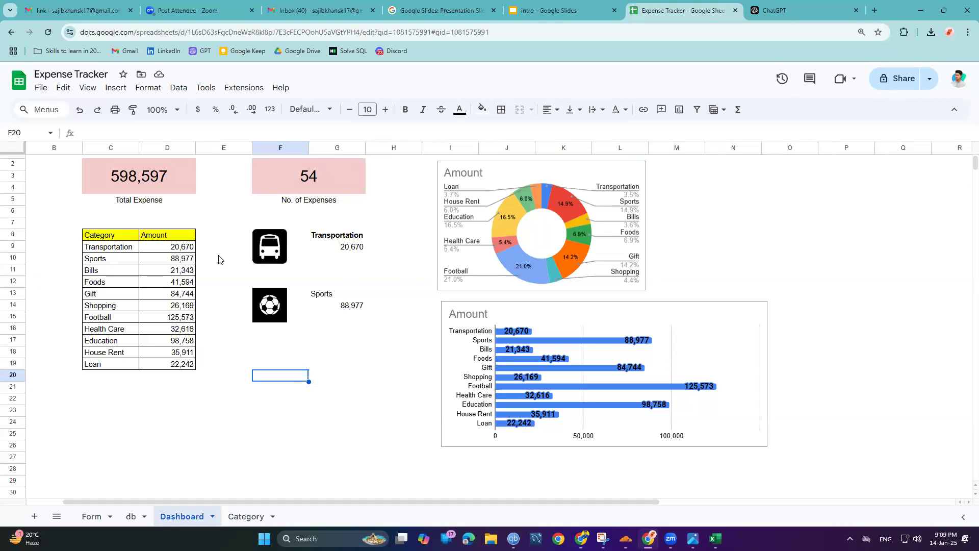
# Step: Switch to the intro presentation in Google Slides, start its slideshow from slide 2 and advance to slide 3
pyautogui.click(544, 7)
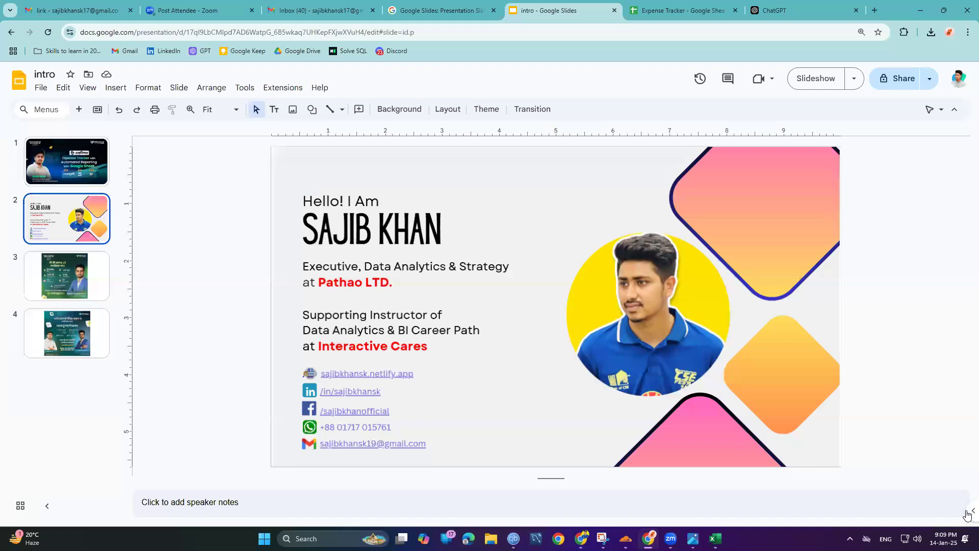
pyautogui.click(816, 80)
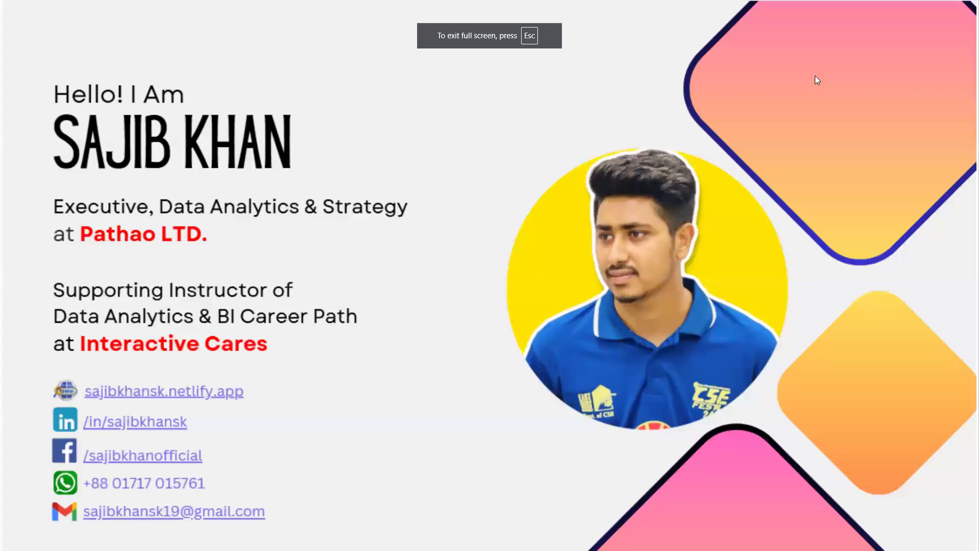
pyautogui.press('Right')
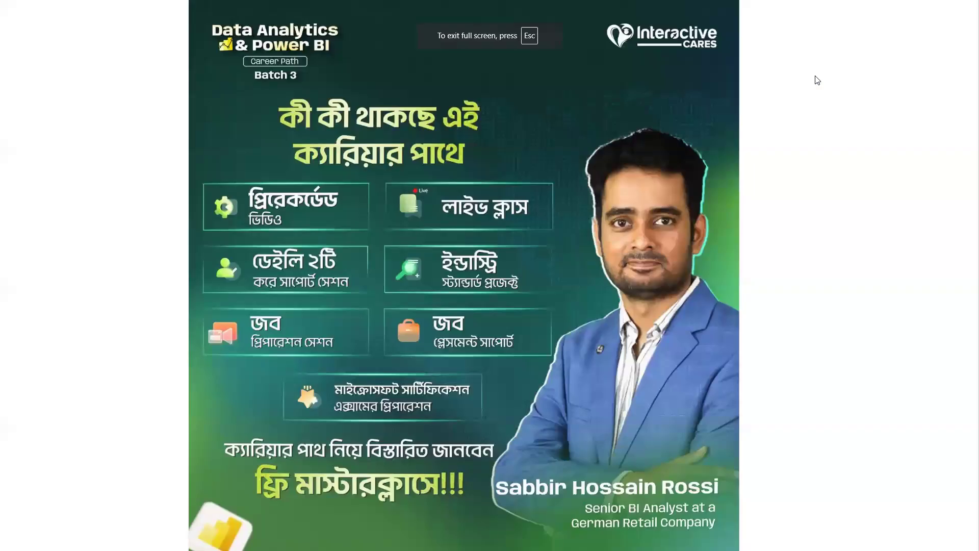